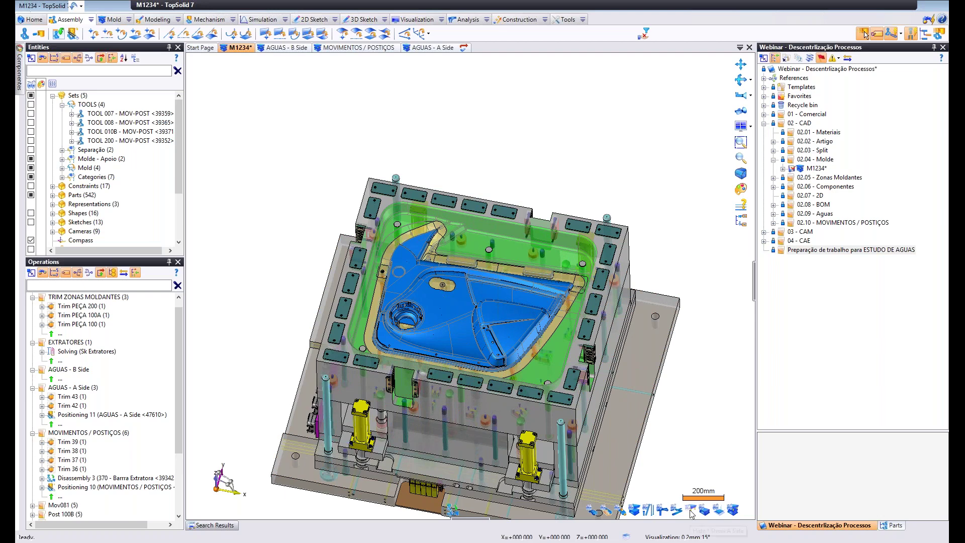
# Hide the blue molded part in the M1234 assembly to expose the molding block beneath it.
pyautogui.click(691, 512)
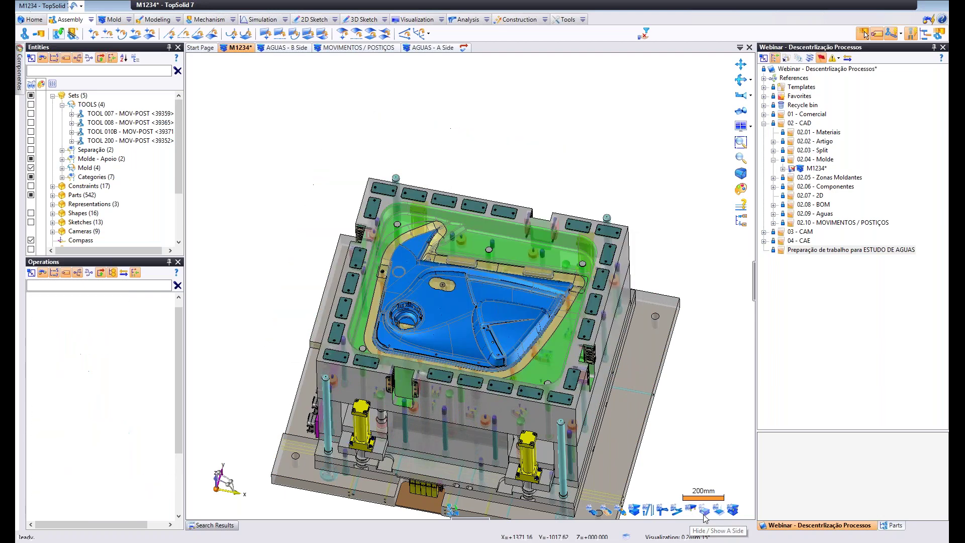
pyautogui.click(598, 513)
pyautogui.scroll(2, 594, 382)
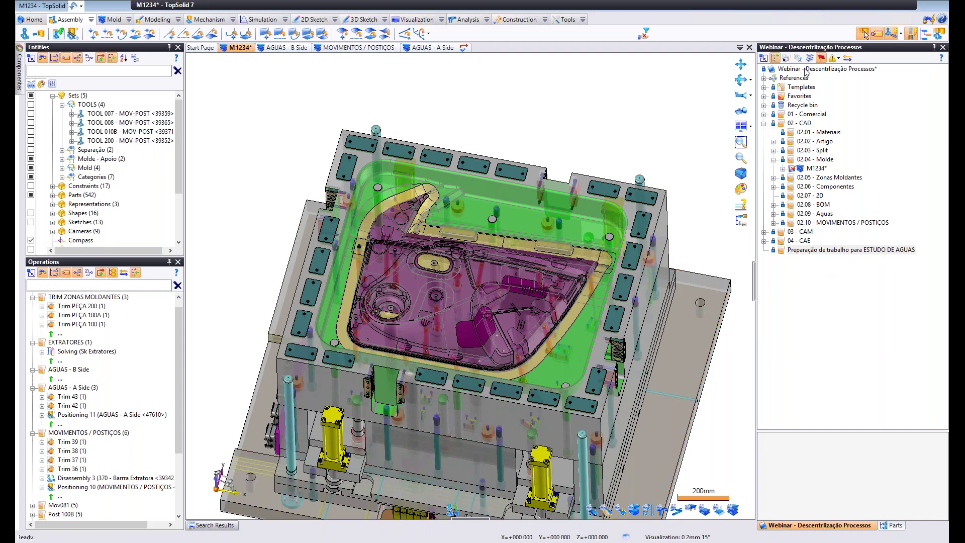
# Create a mold document from the Molde template in the folder Preparação de trabalho para ESTUDO DE AGUAS.
pyautogui.click(807, 252)
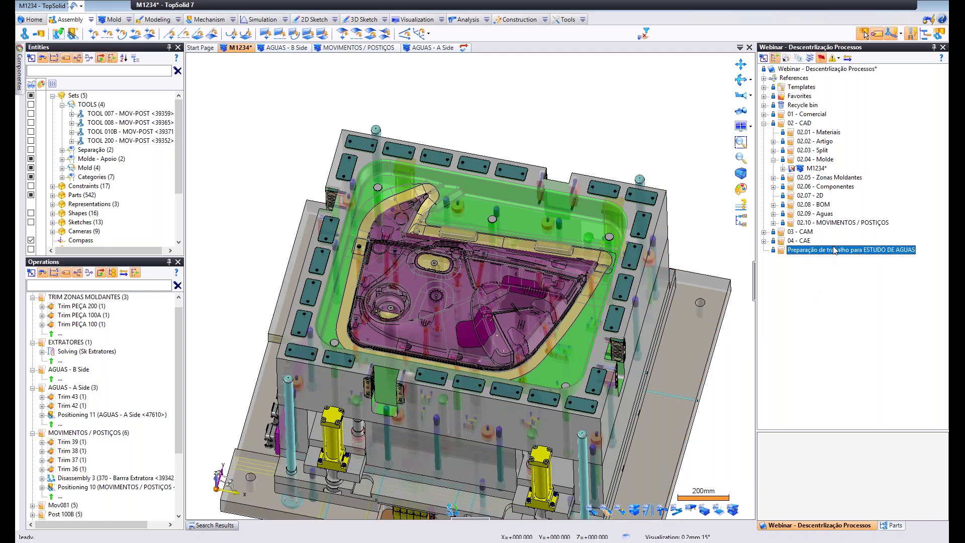
pyautogui.rightClick(830, 254)
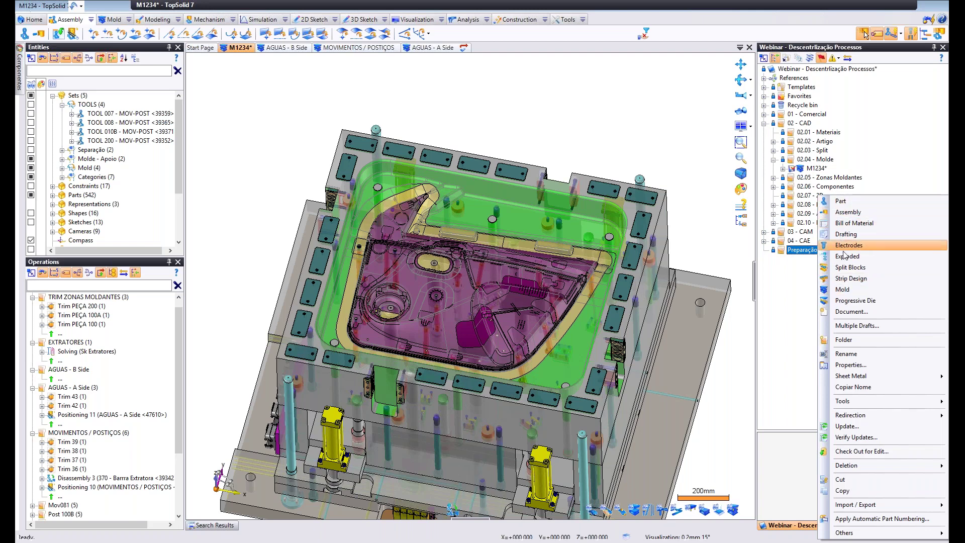
pyautogui.click(842, 290)
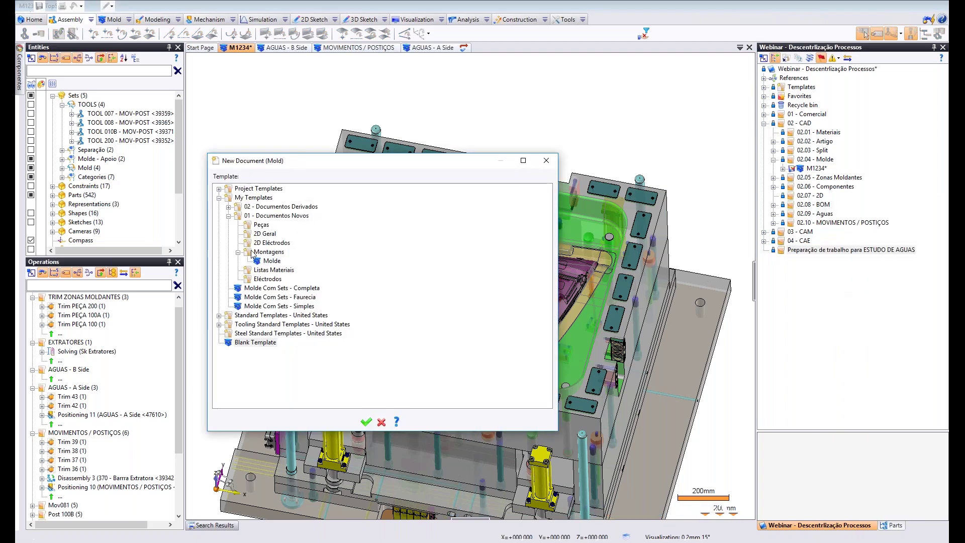
pyautogui.click(272, 261)
pyautogui.click(363, 422)
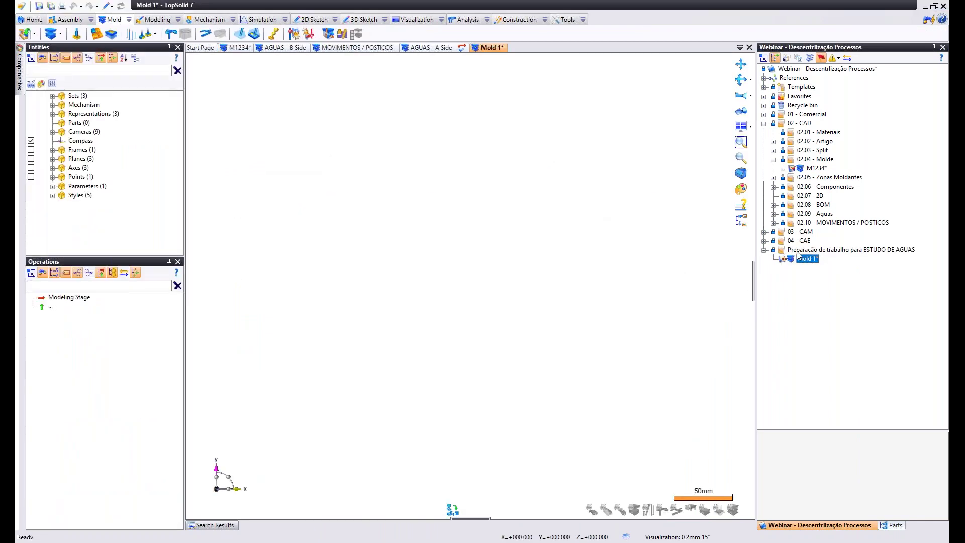
# Create a part from the Peça GHOST template in the ESTUDO DE AGUAS folder and set its BOM - Nº Peça to 200.
pyautogui.rightClick(813, 249)
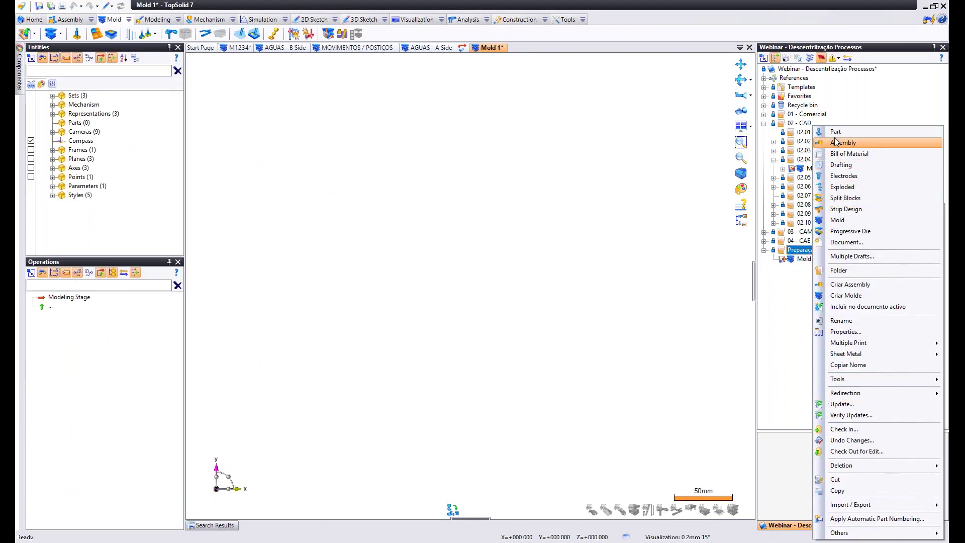
pyautogui.click(836, 131)
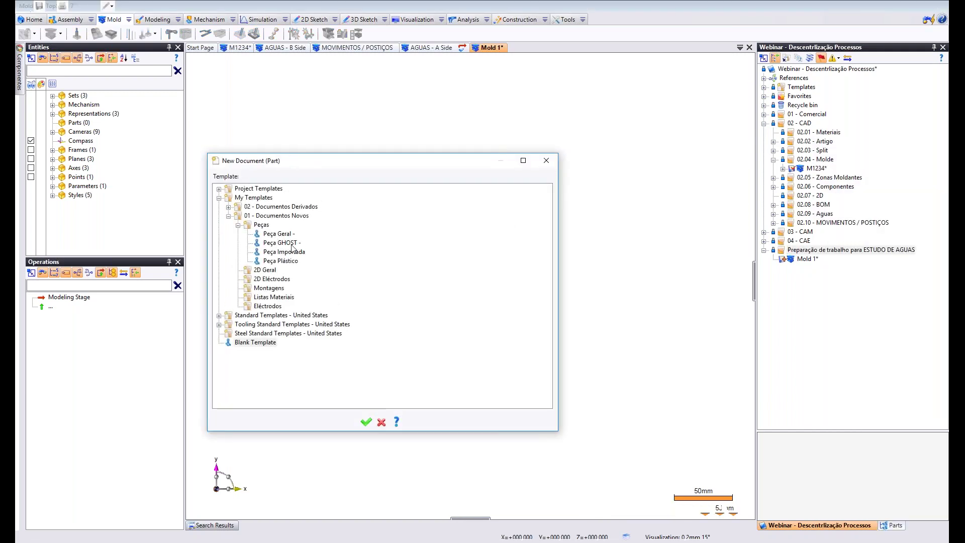
pyautogui.click(280, 244)
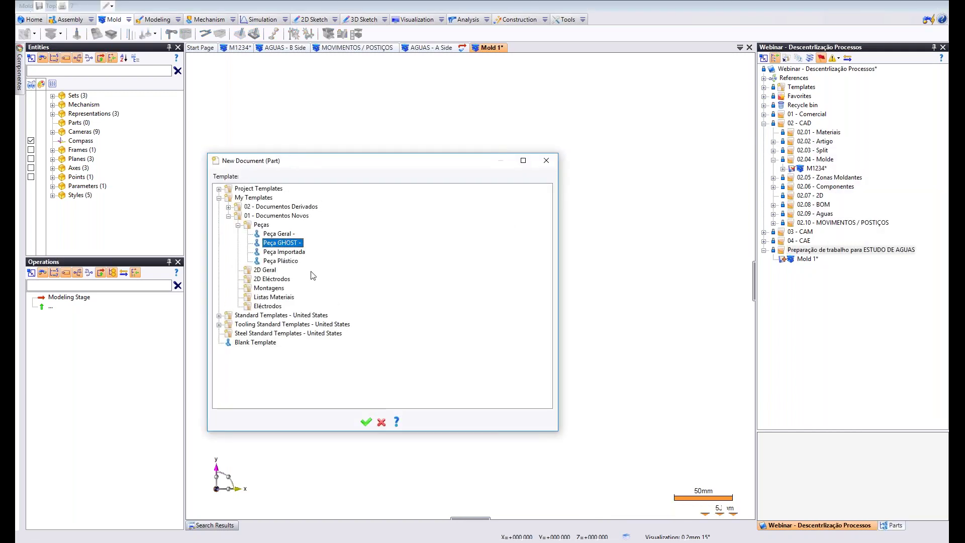
pyautogui.click(366, 422)
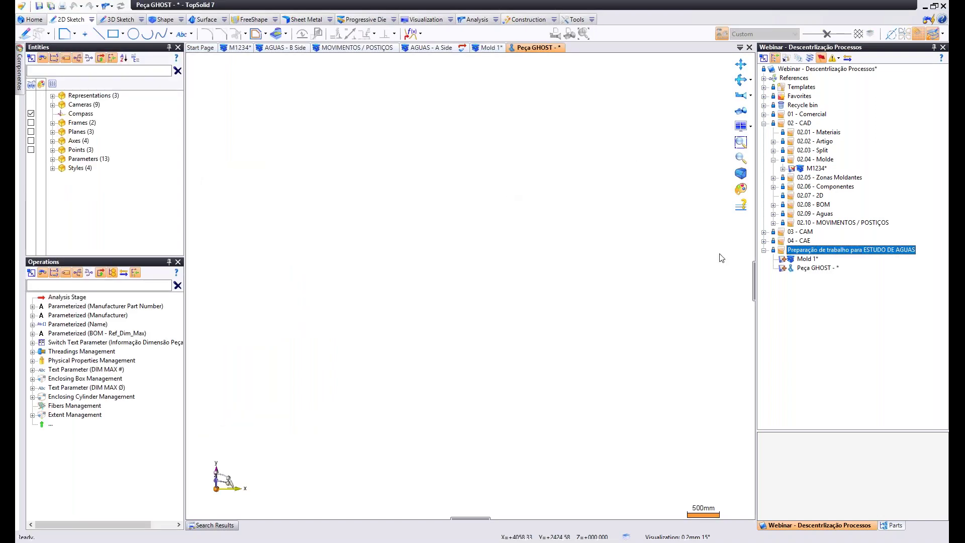
pyautogui.doubleClick(61, 158)
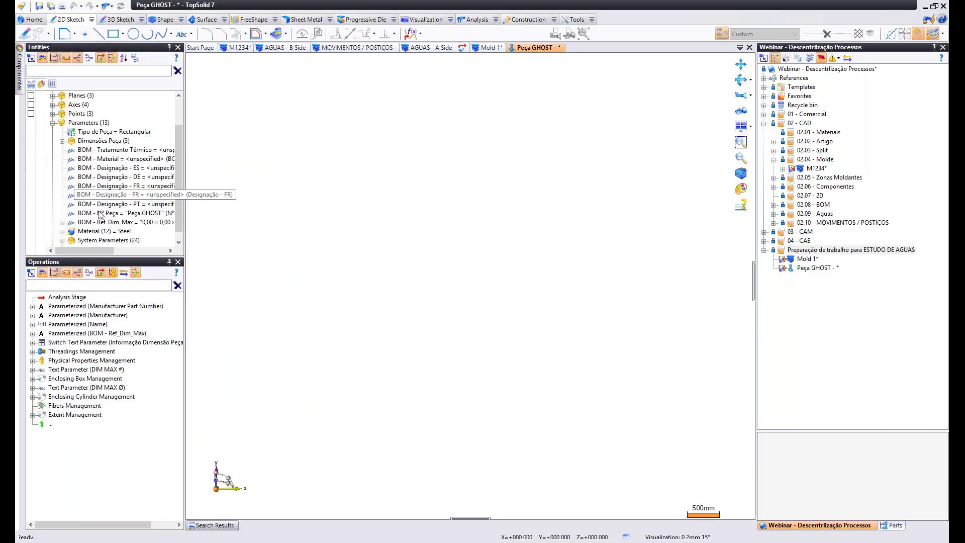
pyautogui.doubleClick(129, 215)
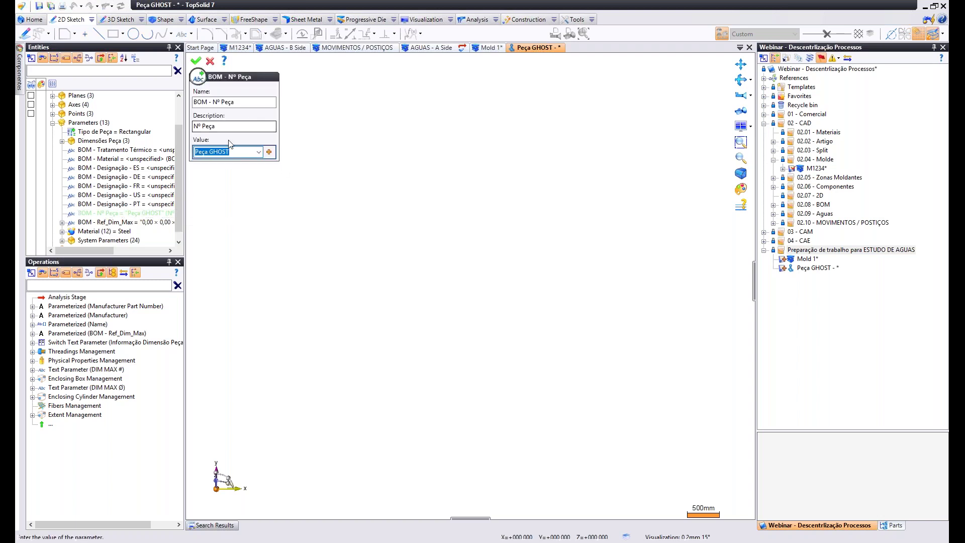
pyautogui.write('200')
pyautogui.press('Return')
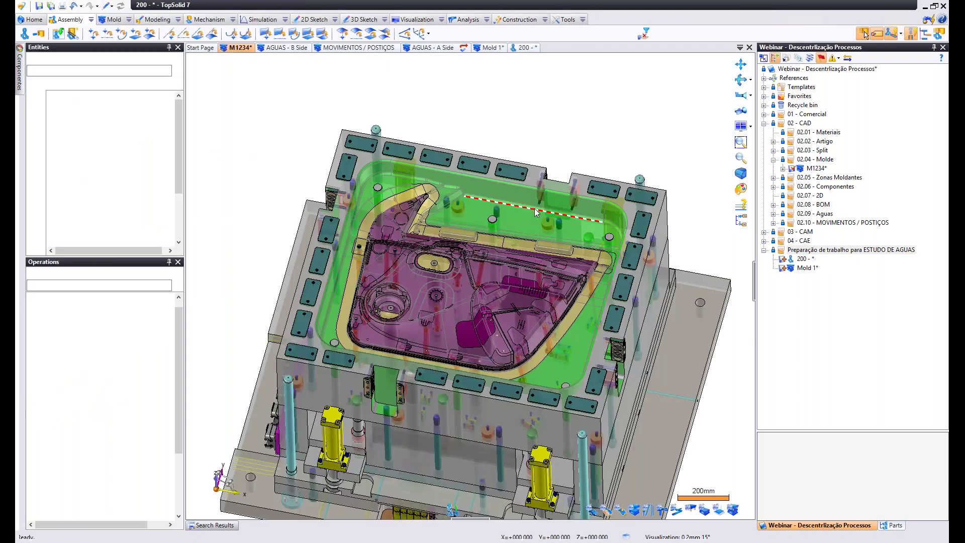
# Copy the main molding block's shape from the M1234 assembly with Entity Copy, using the Absolute Frame as reference.
pyautogui.click(582, 19)
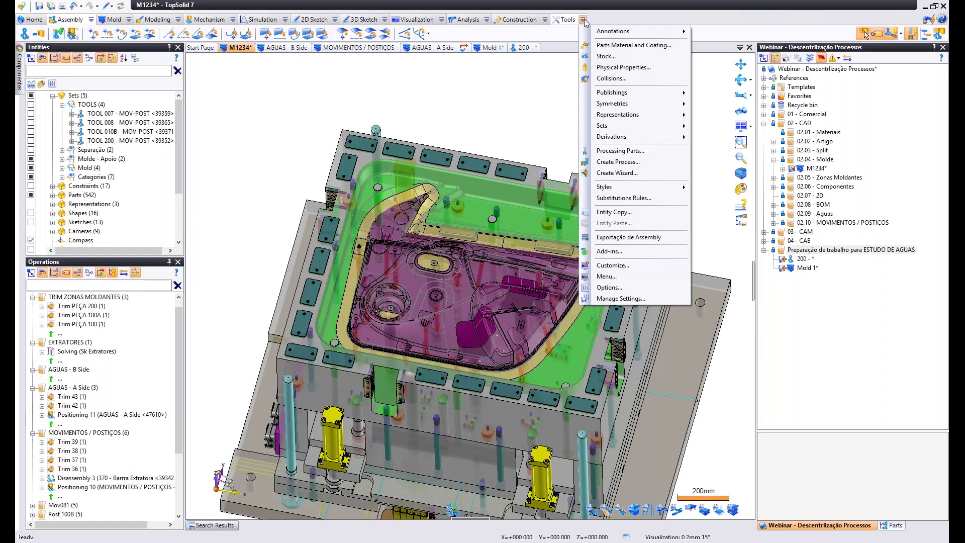
pyautogui.click(617, 212)
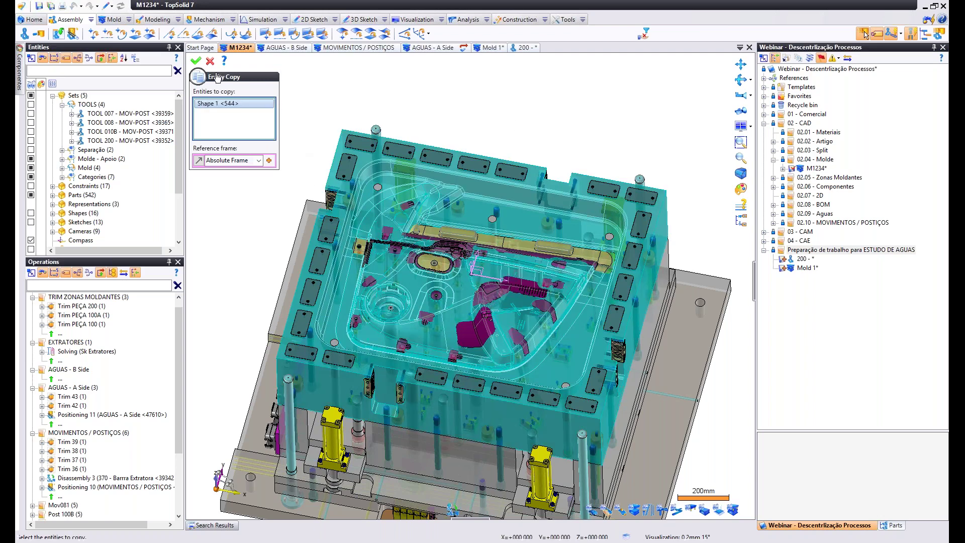
pyautogui.click(195, 62)
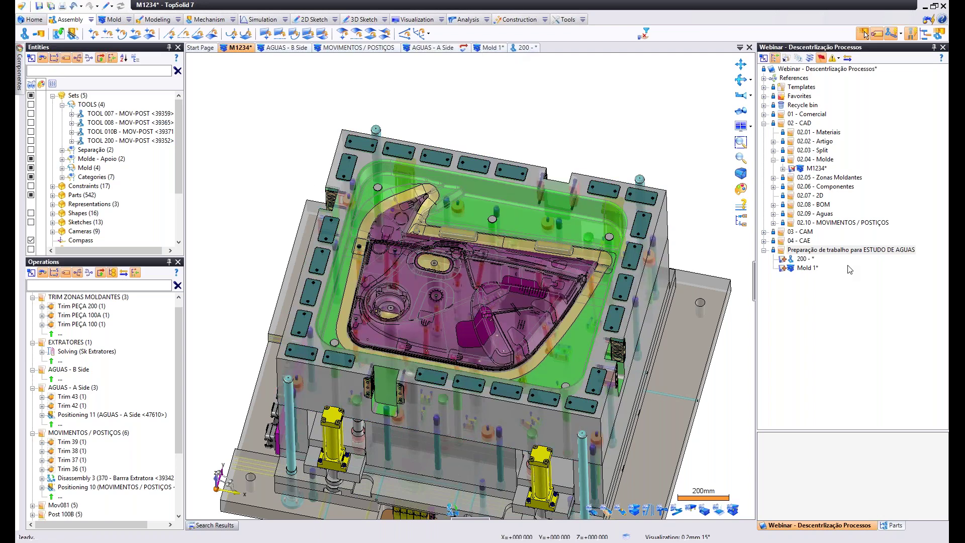
# Paste the copied block shape into part document 200 with Entity Paste, referenced to the Absolute Frame.
pyautogui.doubleClick(801, 260)
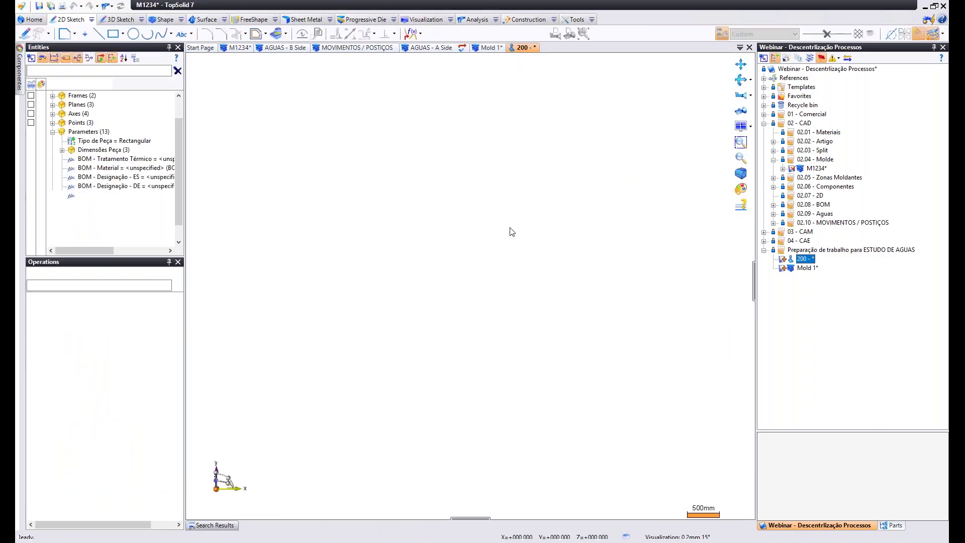
pyautogui.rightClick(505, 223)
pyautogui.click(592, 19)
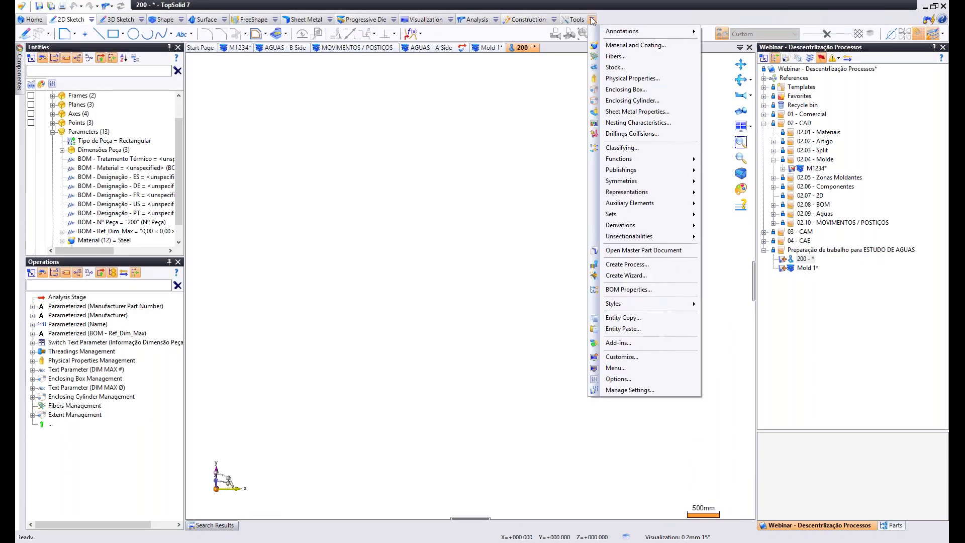
pyautogui.click(638, 328)
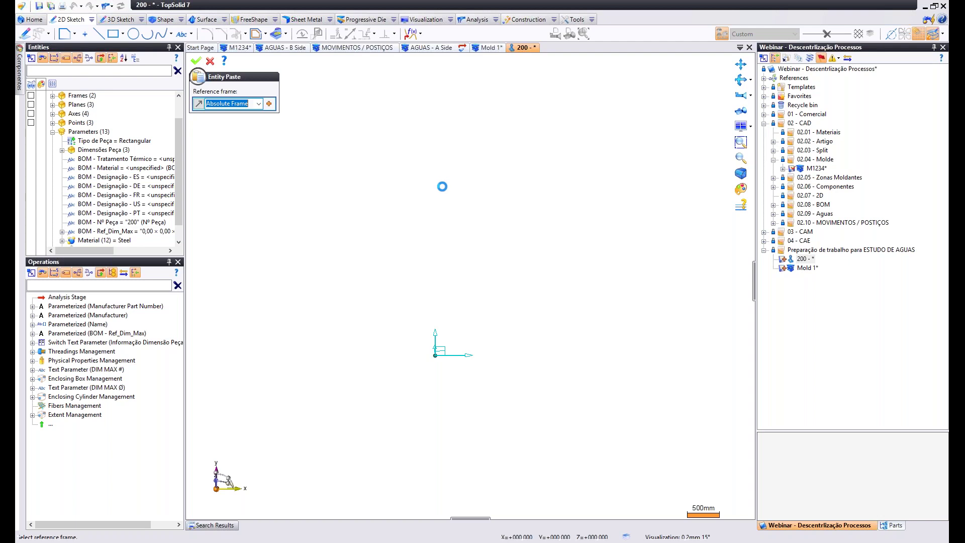
pyautogui.scroll(7, 481, 398)
pyautogui.moveTo(423, 372); pyautogui.dragTo(449, 273, button='middle')
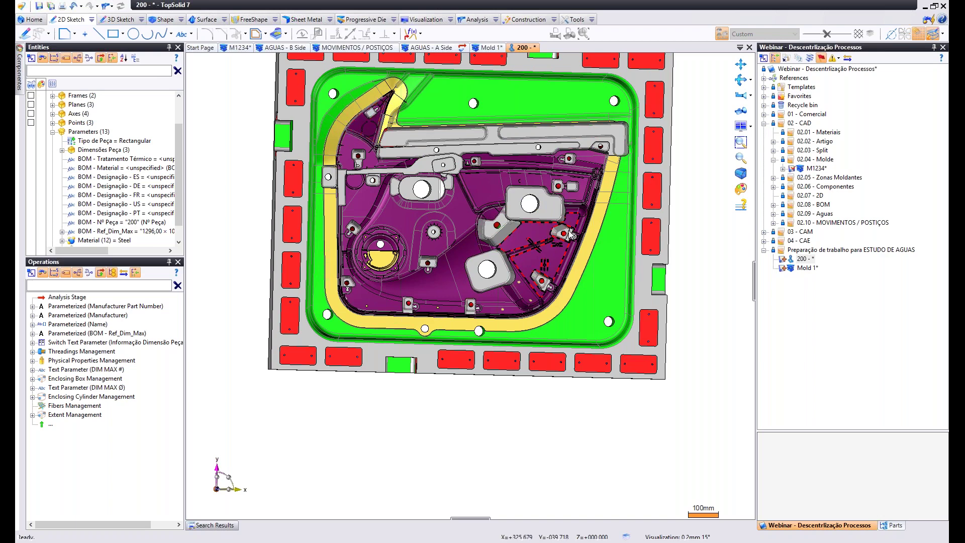
# Set the transparency of the block's long front side face to 100% and inspect the holes inside.
pyautogui.moveTo(572, 233); pyautogui.dragTo(555, 335, button='middle')
pyautogui.rightClick(555, 335)
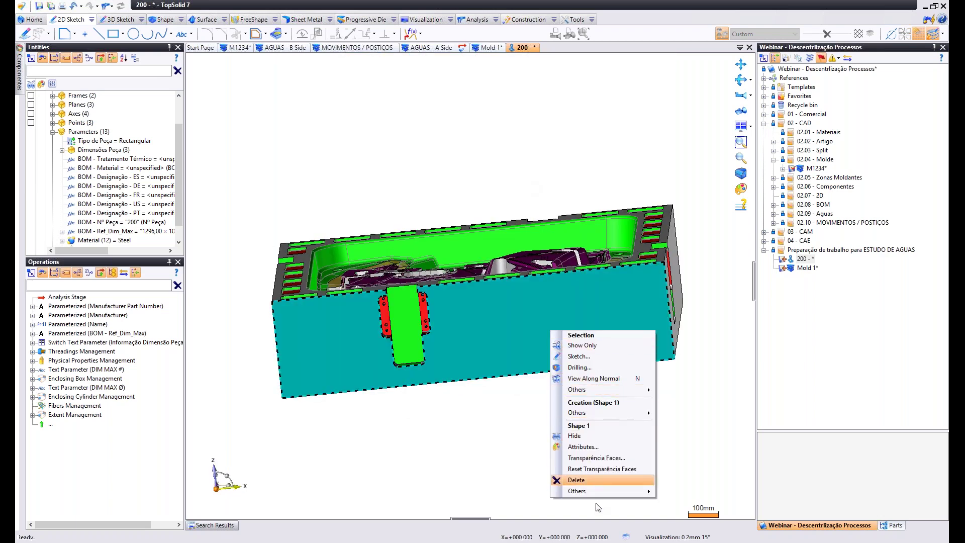
pyautogui.click(596, 457)
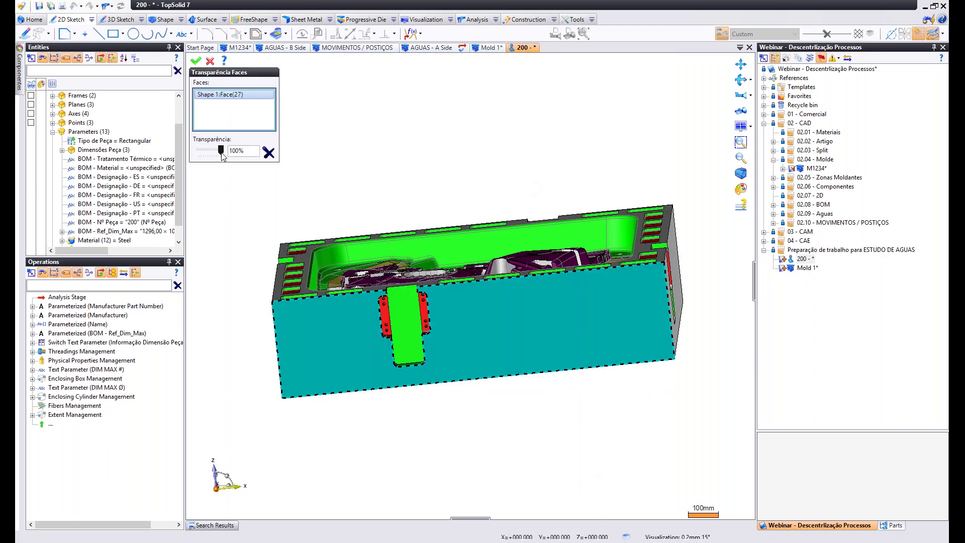
pyautogui.moveTo(207, 149); pyautogui.dragTo(220, 149)
pyautogui.rightClick(387, 140)
pyautogui.click(414, 146)
pyautogui.moveTo(492, 222); pyautogui.dragTo(409, 280, button='middle')
pyautogui.moveTo(659, 267); pyautogui.dragTo(678, 262, button='middle')
pyautogui.moveTo(399, 261); pyautogui.dragTo(403, 273, button='middle')
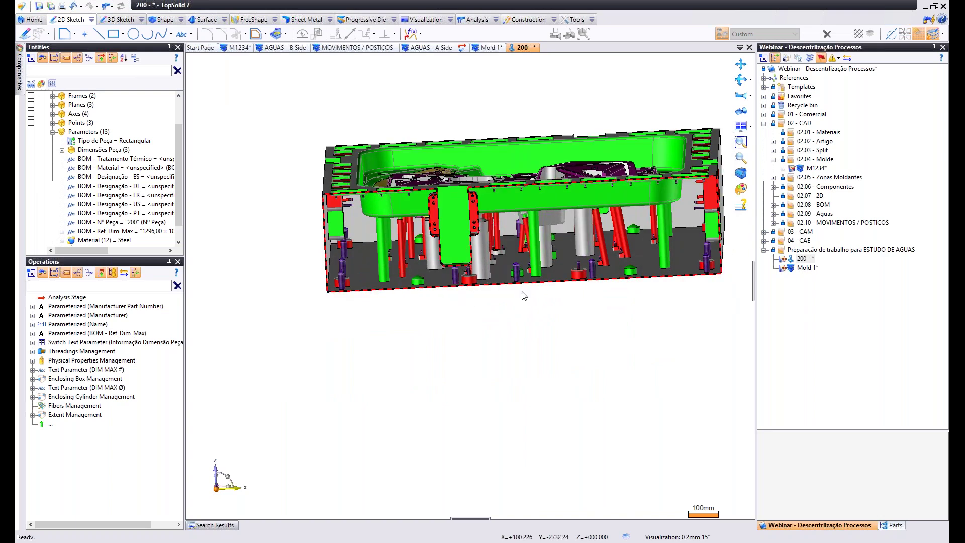
pyautogui.moveTo(517, 309); pyautogui.dragTo(490, 154, button='middle')
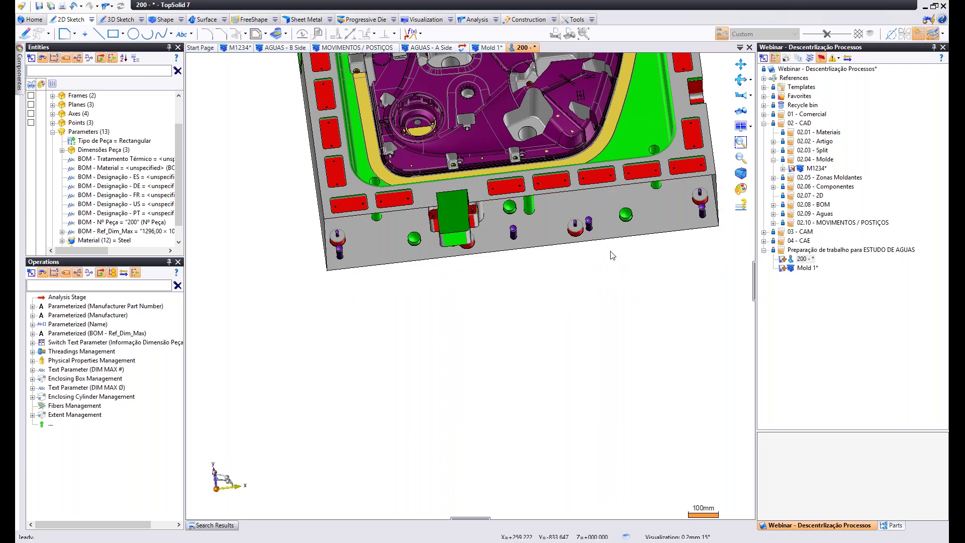
# Create another Peça GHOST part in the ESTUDO DE AGUAS folder and set its BOM - Nº Peça to 200A.
pyautogui.rightClick(817, 251)
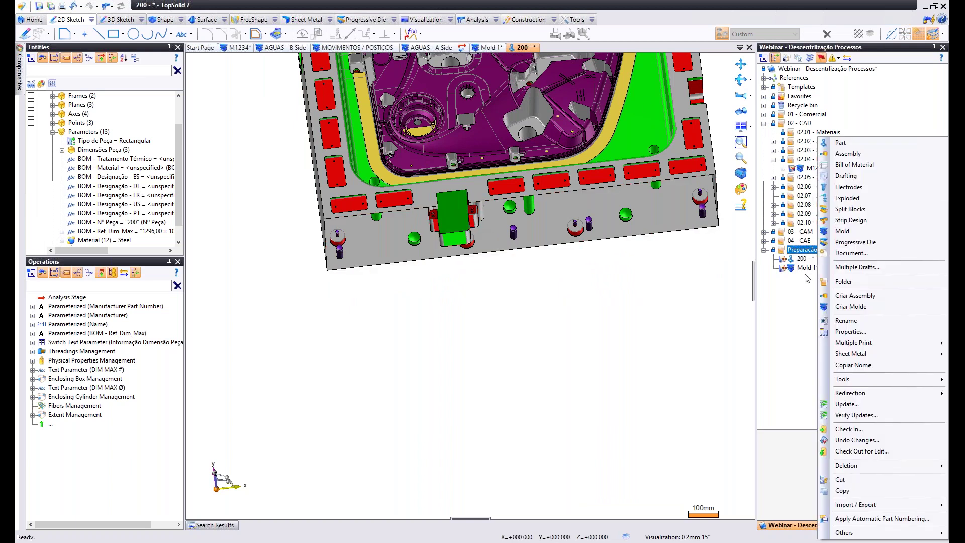
pyautogui.click(841, 149)
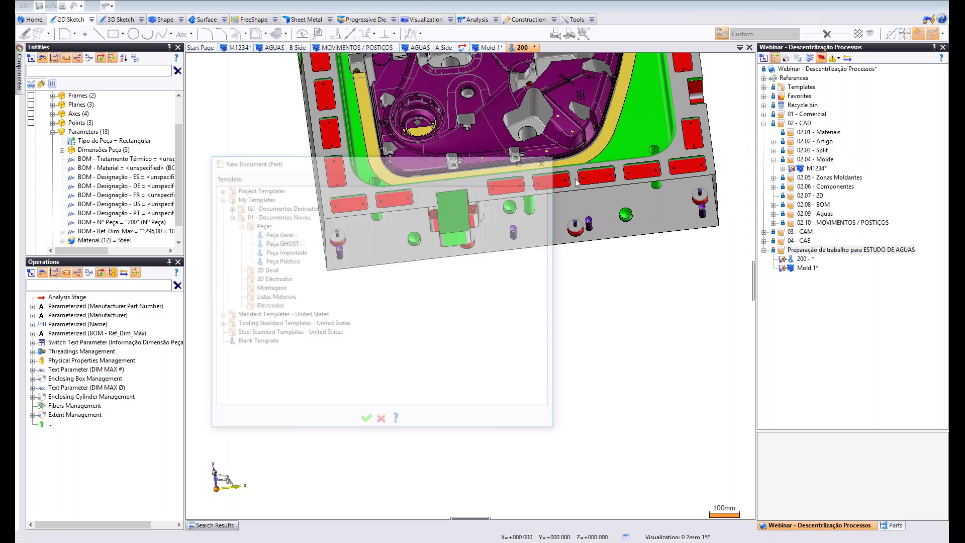
pyautogui.click(282, 242)
pyautogui.click(365, 423)
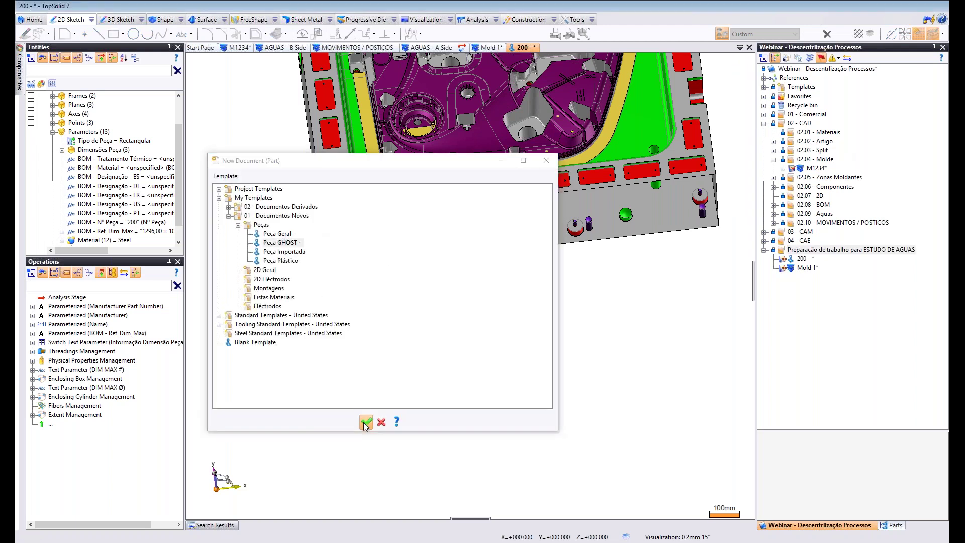
pyautogui.click(52, 159)
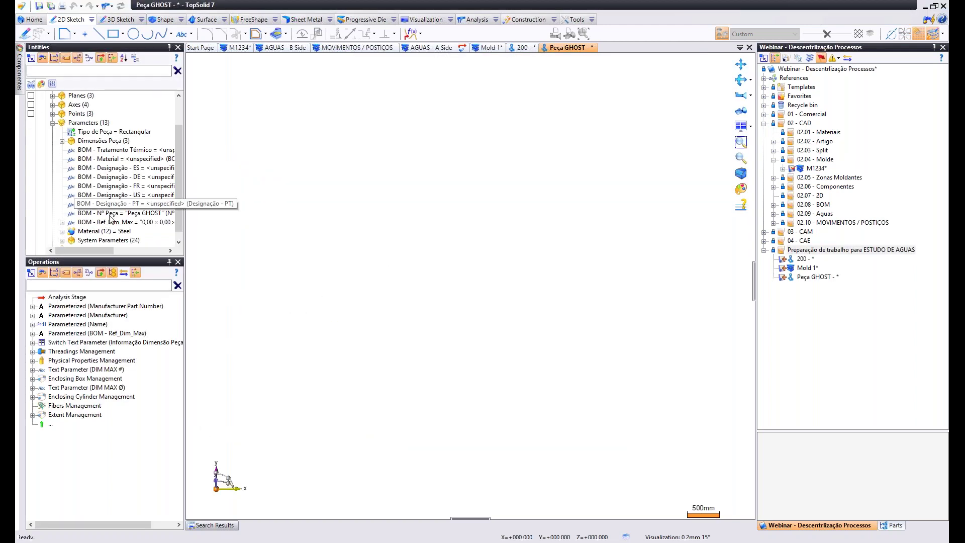
pyautogui.doubleClick(111, 213)
pyautogui.write('200A')
pyautogui.press('Return')
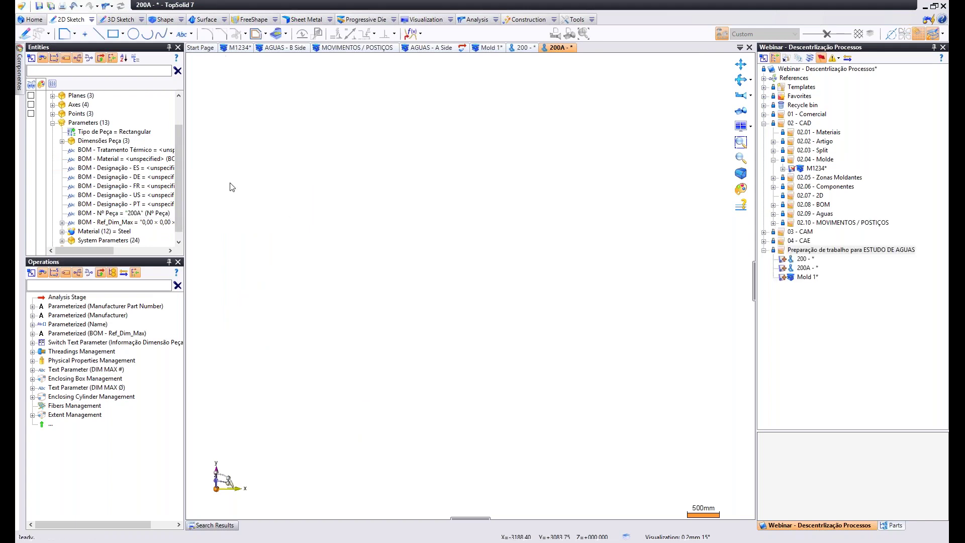
# Create a further Peça GHOST part in the ESTUDO DE AGUAS folder and set its BOM - Nº Peça to 200B.
pyautogui.rightClick(858, 251)
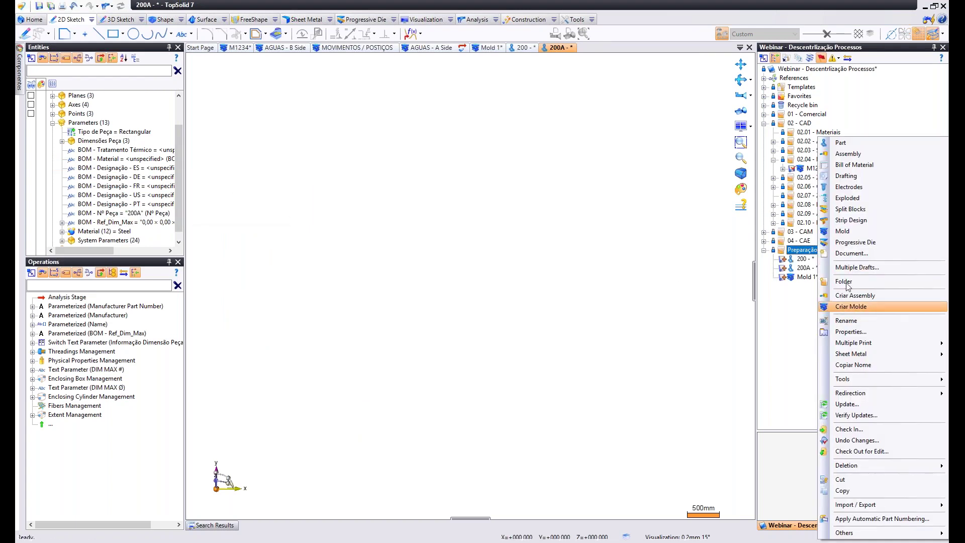
pyautogui.click(844, 143)
pyautogui.click(295, 244)
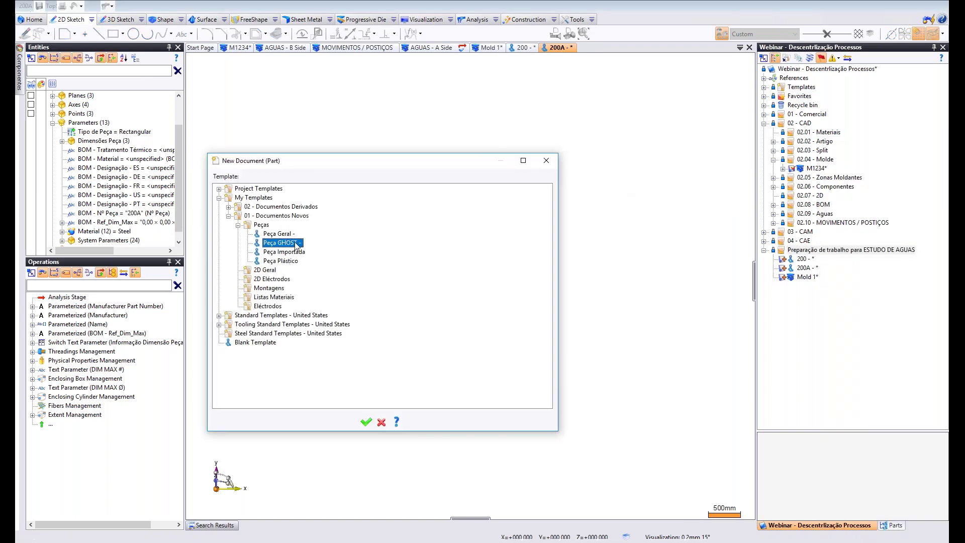
pyautogui.doubleClick(295, 244)
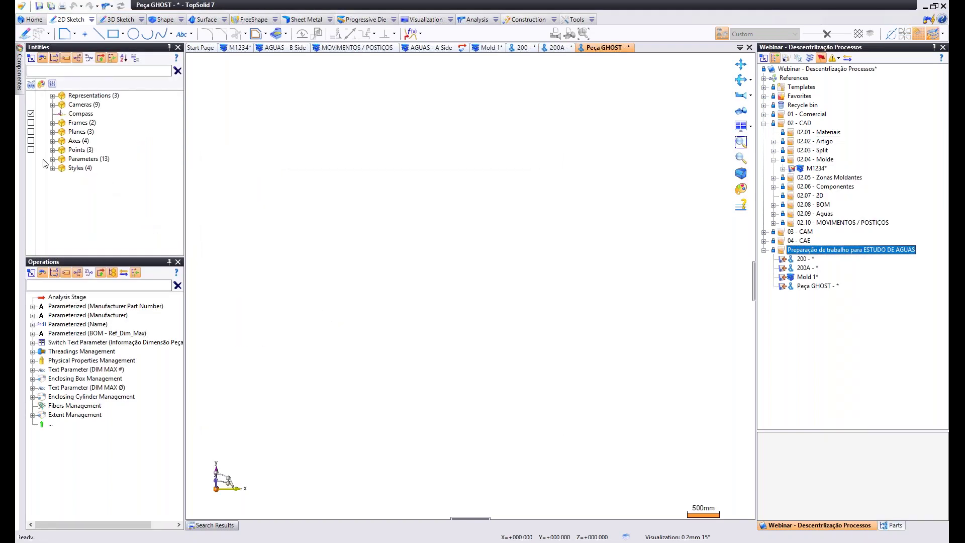
pyautogui.click(53, 158)
pyautogui.doubleClick(154, 213)
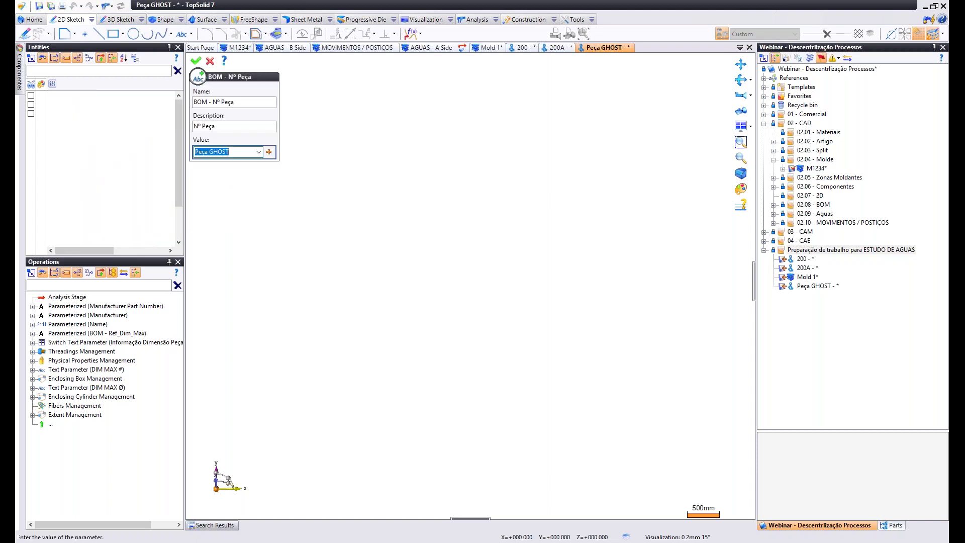
pyautogui.write('200B')
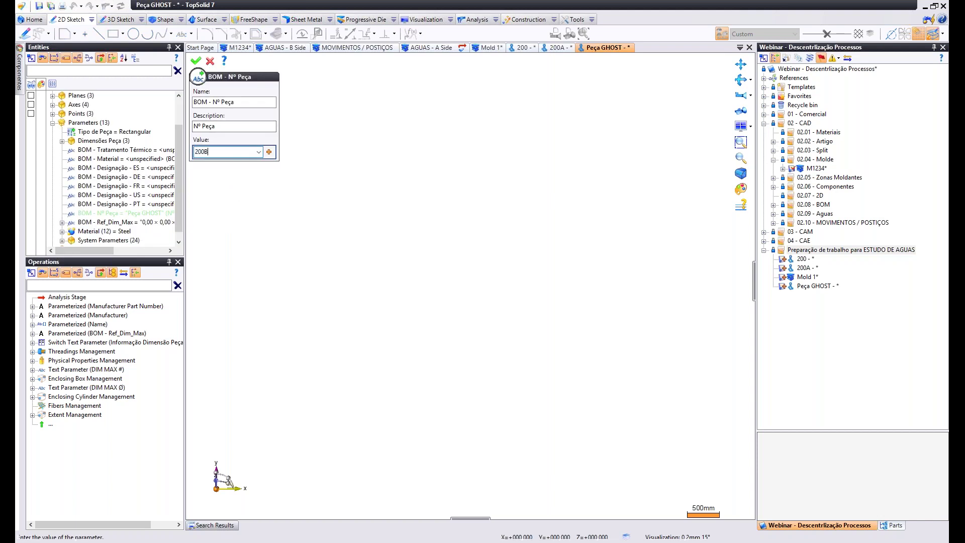
pyautogui.press('Return')
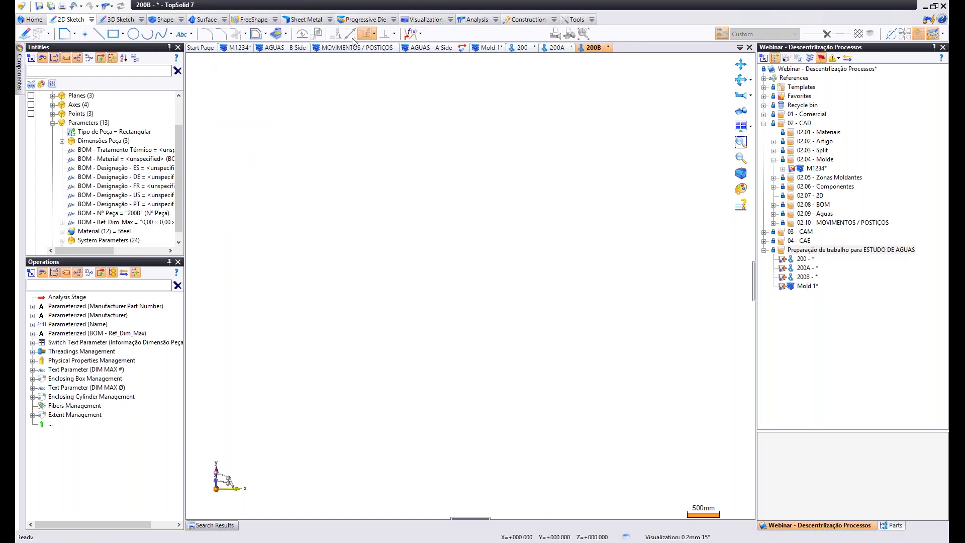
# Copy the shape of the ribbed rectangular insert from M1234 with Entity Copy, referenced to the Absolute Frame.
pyautogui.click(239, 48)
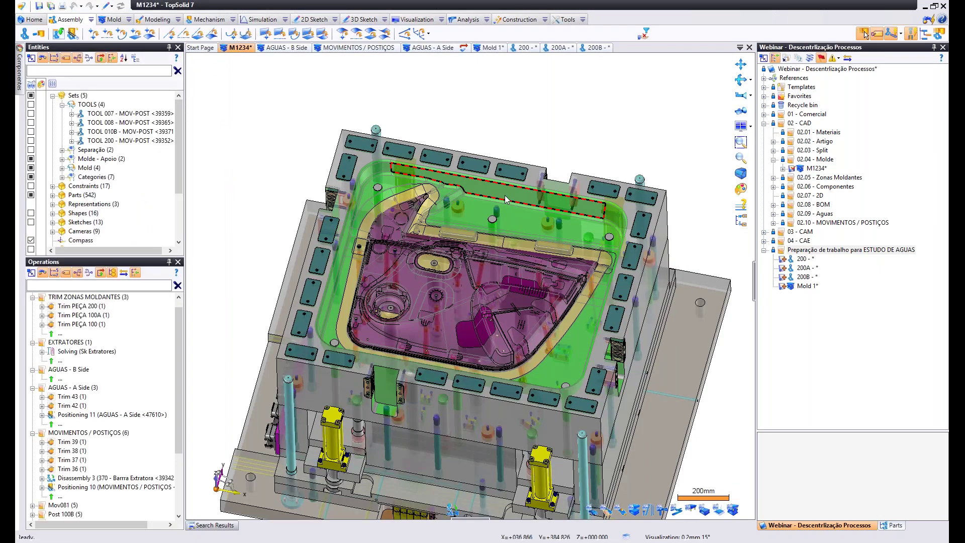
pyautogui.moveTo(506, 199); pyautogui.dragTo(541, 345, button='middle')
pyautogui.scroll(4, 541, 345)
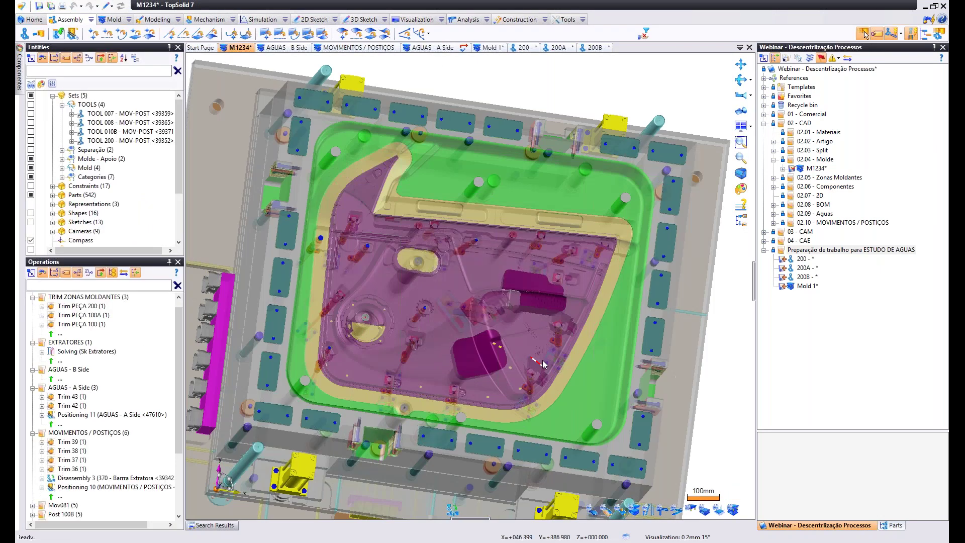
pyautogui.click(582, 20)
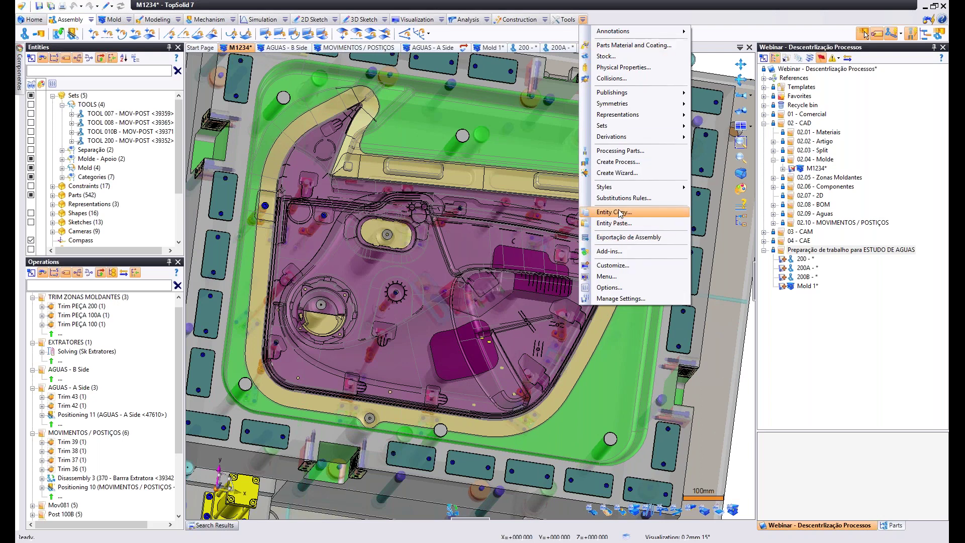
pyautogui.click(619, 214)
pyautogui.click(541, 283)
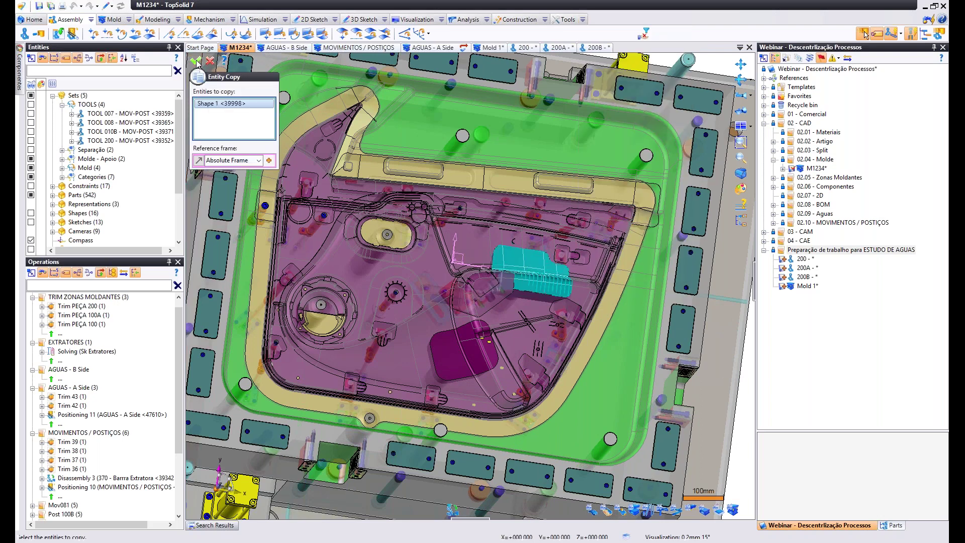
pyautogui.click(196, 62)
# Paste the copied insert shape into part document 200A with Entity Paste, referenced to the Absolute Frame.
pyautogui.click(559, 47)
pyautogui.click(591, 19)
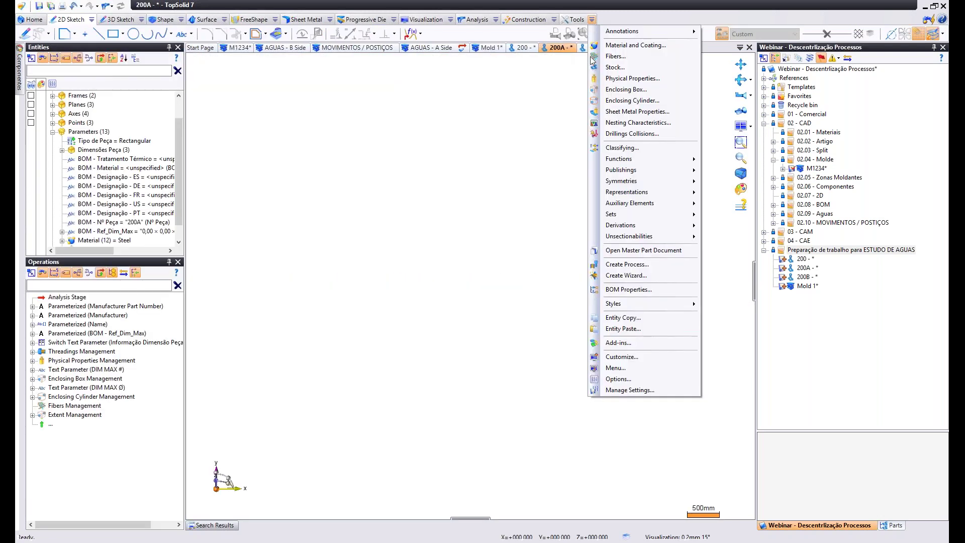
pyautogui.click(622, 329)
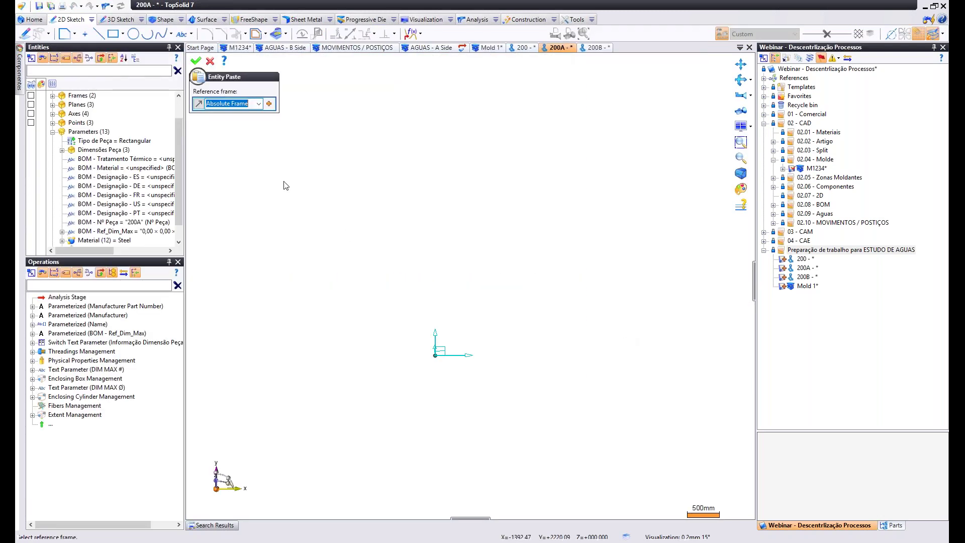
pyautogui.click(197, 62)
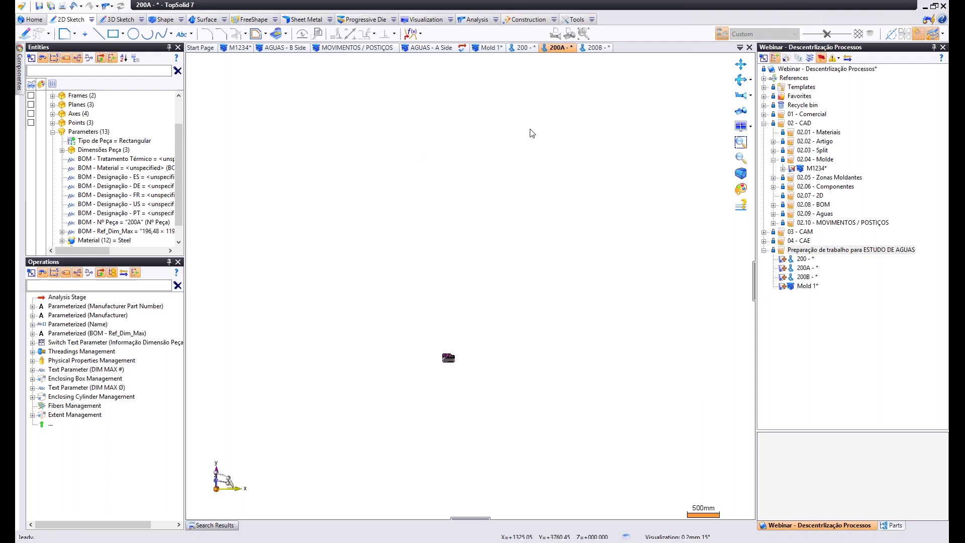
pyautogui.click(522, 48)
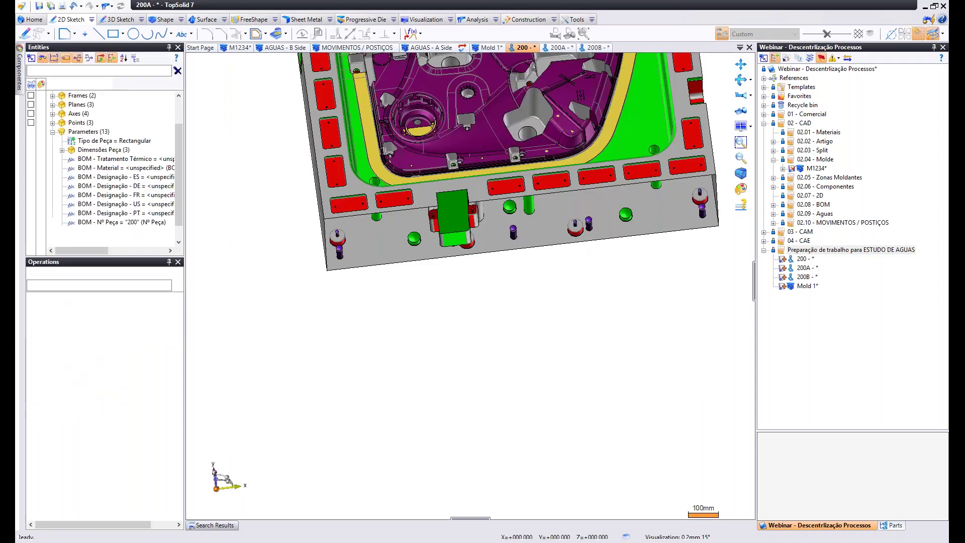
pyautogui.scroll(-3, 513, 301)
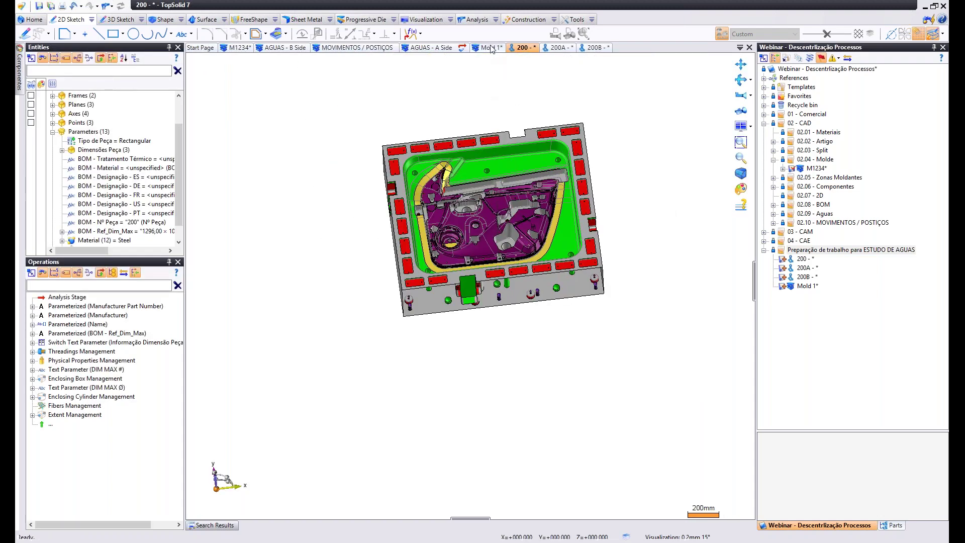
# Copy the shape of the smooth rounded insert below the ribbed one from M1234 with Entity Copy, referenced to the Absolute Frame.
pyautogui.click(240, 48)
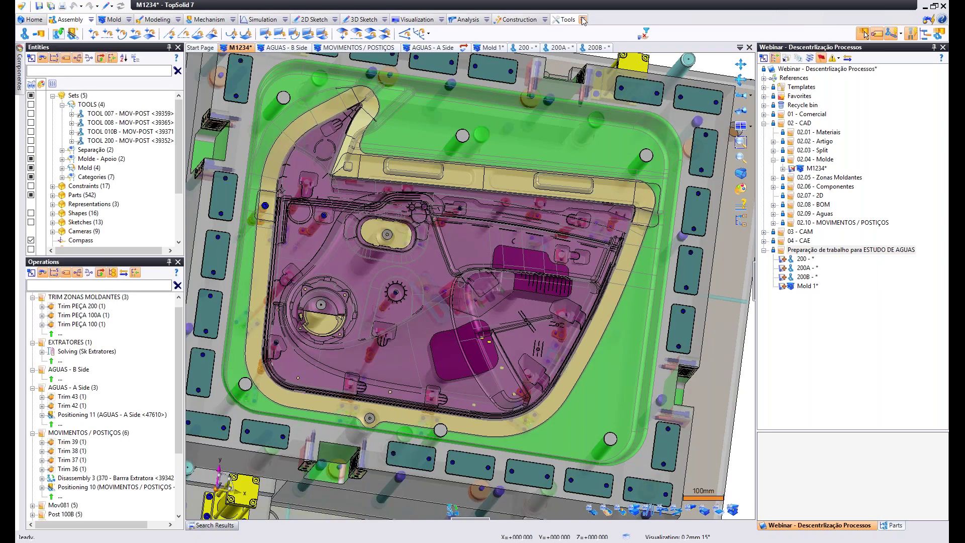
pyautogui.click(583, 20)
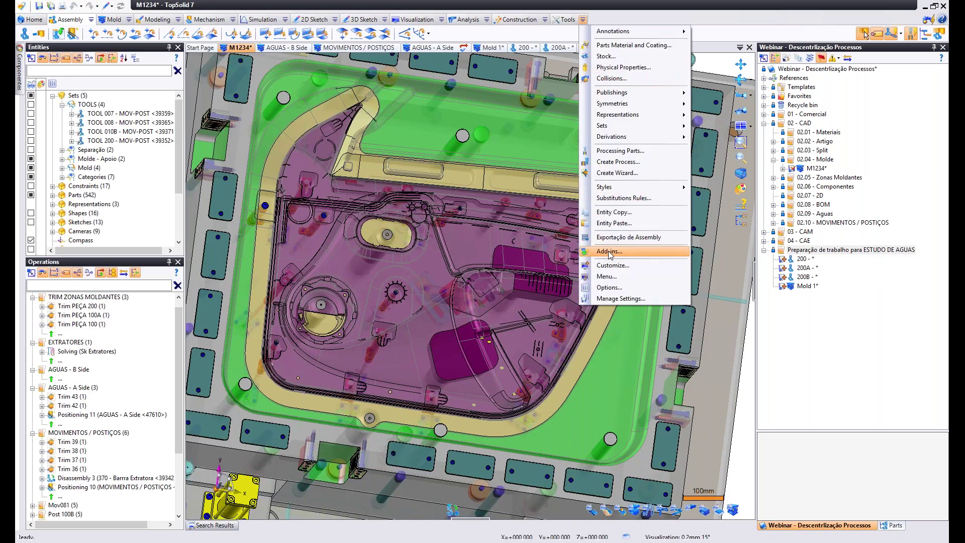
pyautogui.click(624, 209)
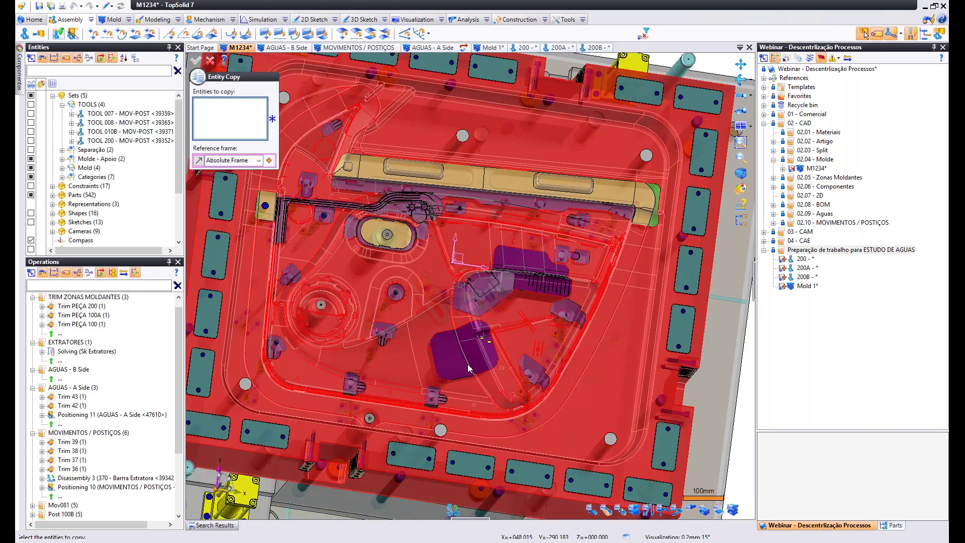
pyautogui.click(467, 364)
pyautogui.click(196, 63)
# Paste the copied rounded insert shape into part document 200B with Entity Paste, referenced to the Absolute Frame.
pyautogui.click(598, 48)
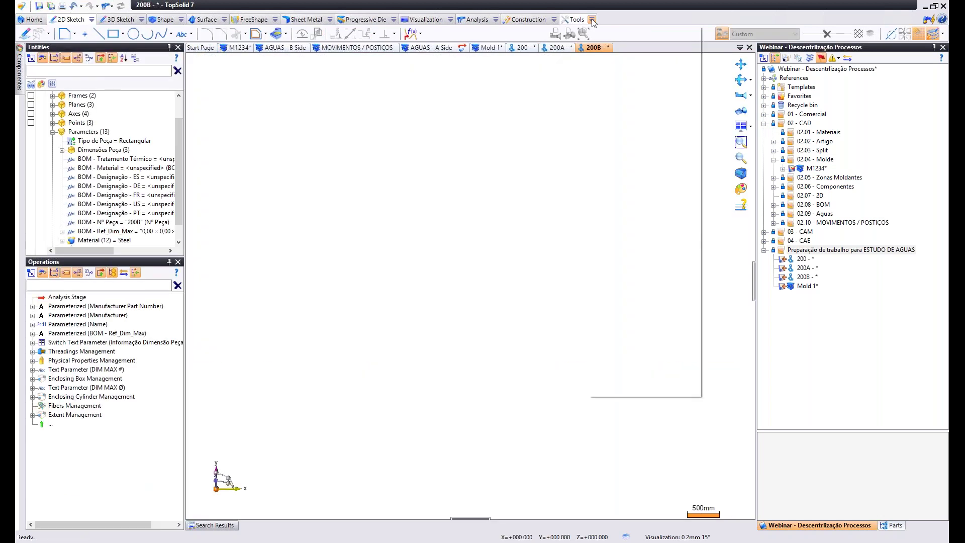
pyautogui.click(592, 19)
pyautogui.click(623, 329)
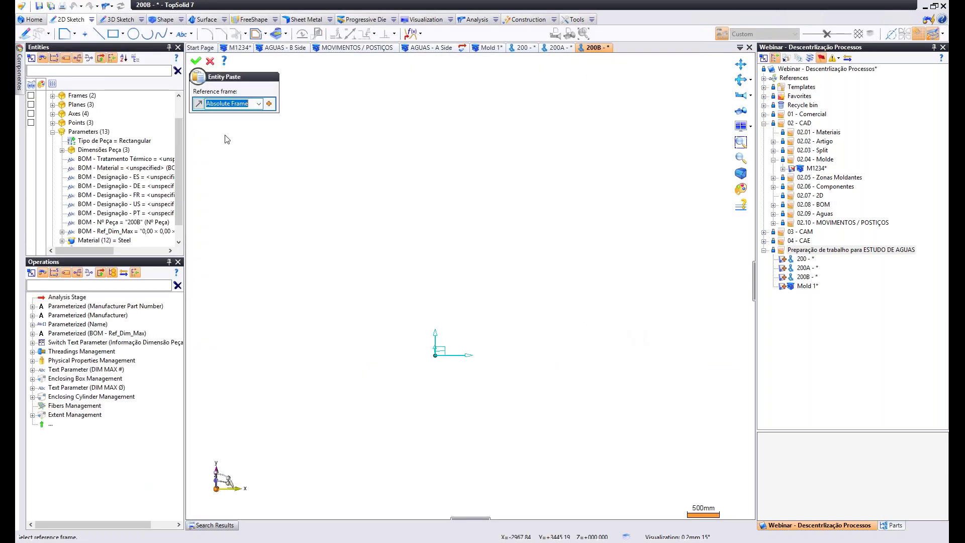
pyautogui.click(196, 61)
pyautogui.moveTo(436, 336); pyautogui.dragTo(454, 304, button='middle')
pyautogui.scroll(7, 441, 385)
# Rename the Mold 1 document in the ESTUDO DE AGUAS folder as "Aguas - B Side".
pyautogui.click(810, 288)
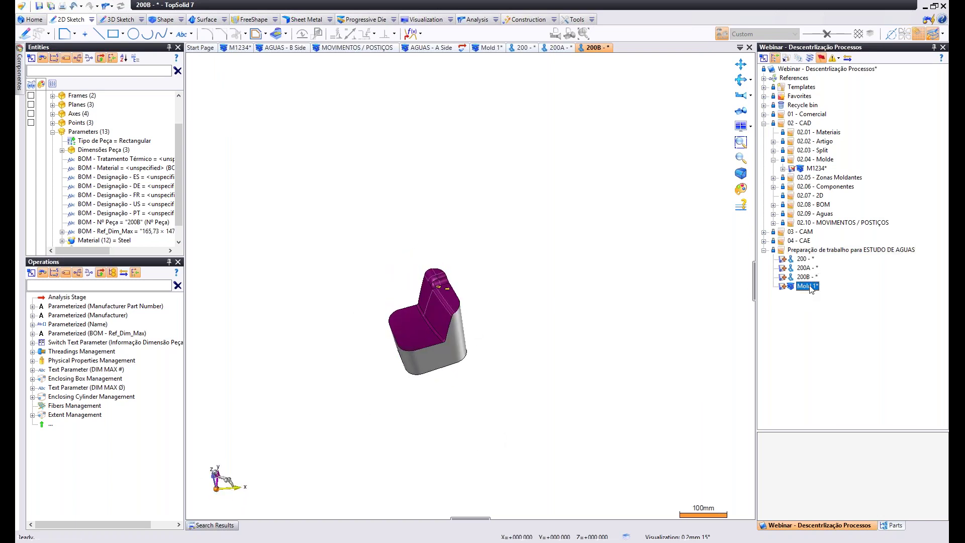
pyautogui.press('F2')
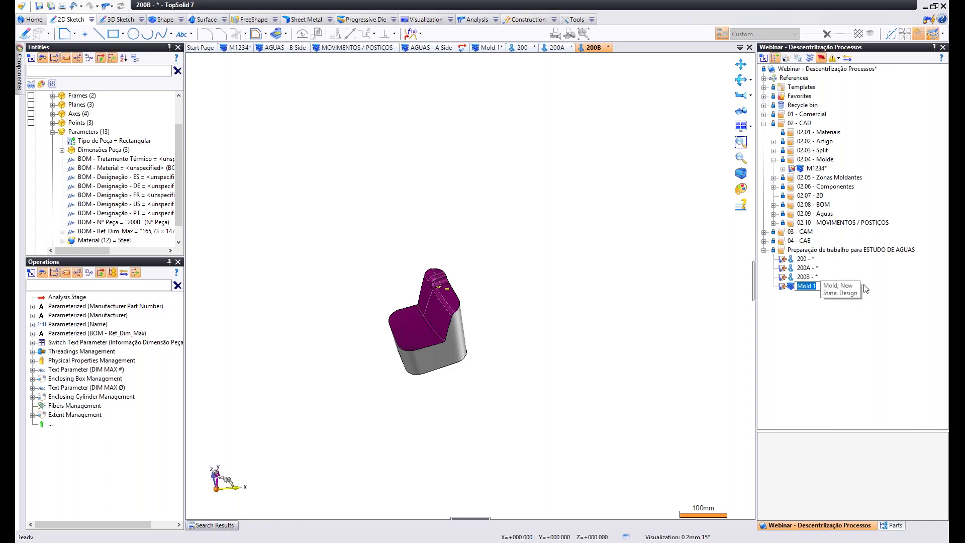
pyautogui.write('Aguas -')
pyautogui.press('Return')
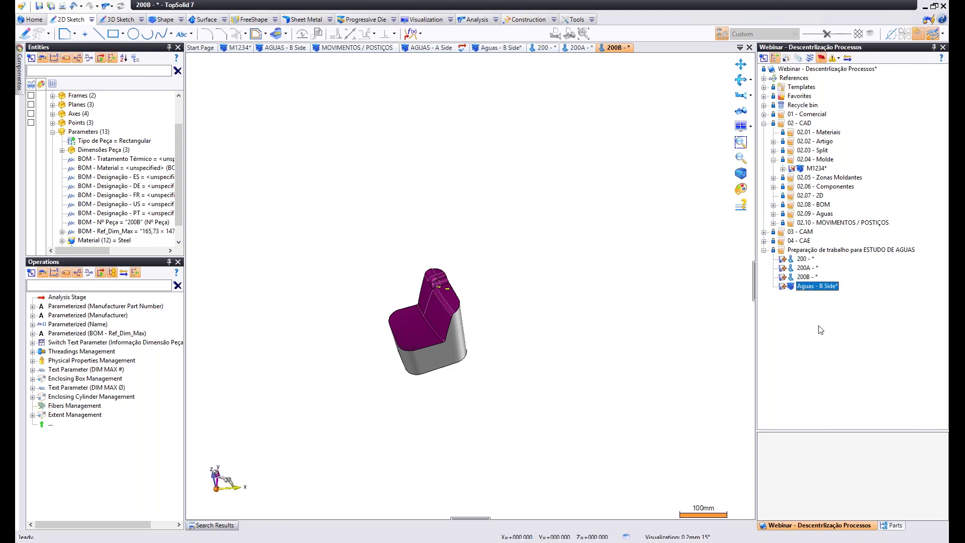
pyautogui.click(798, 286)
pyautogui.click(832, 306)
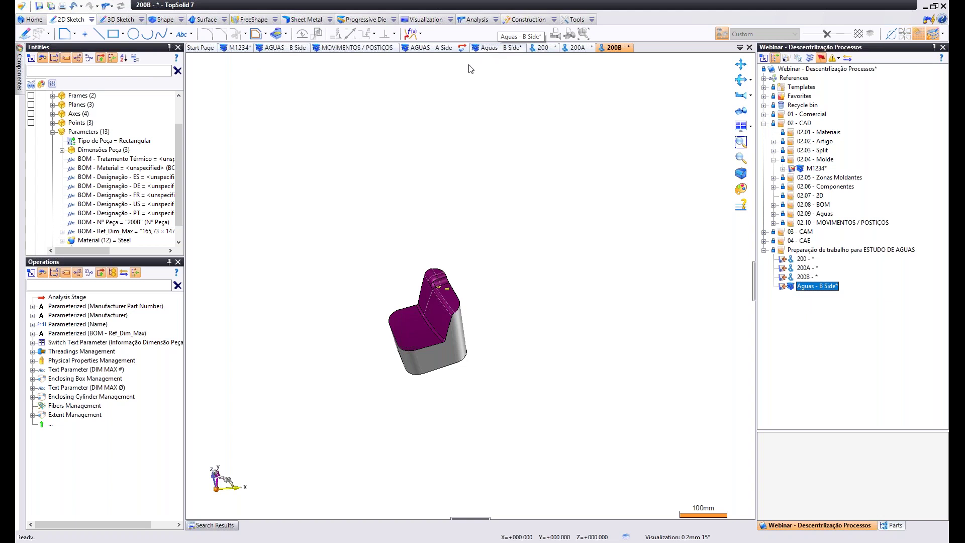
# Include part 200 at the origin of the Aguas - B Side document, in the Ground Group.
pyautogui.click(498, 48)
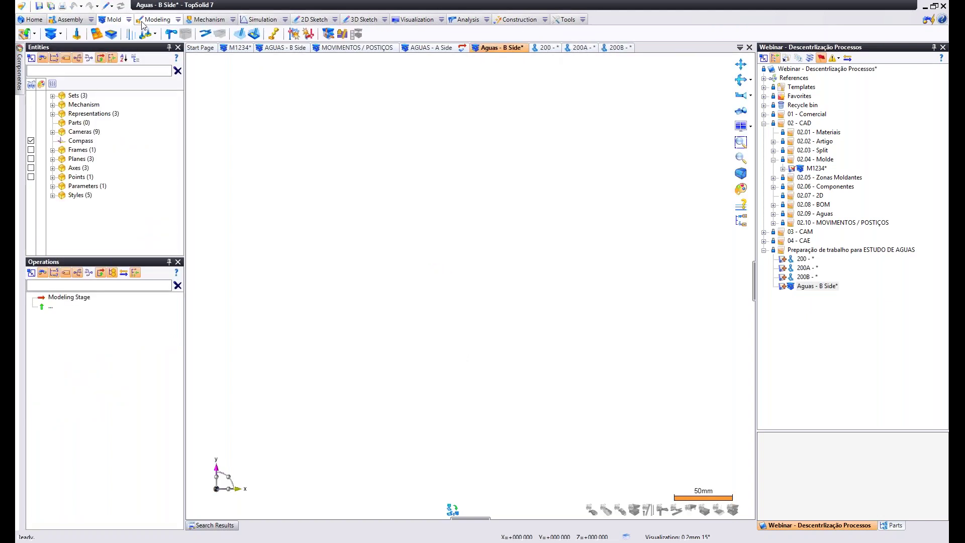
pyautogui.click(86, 22)
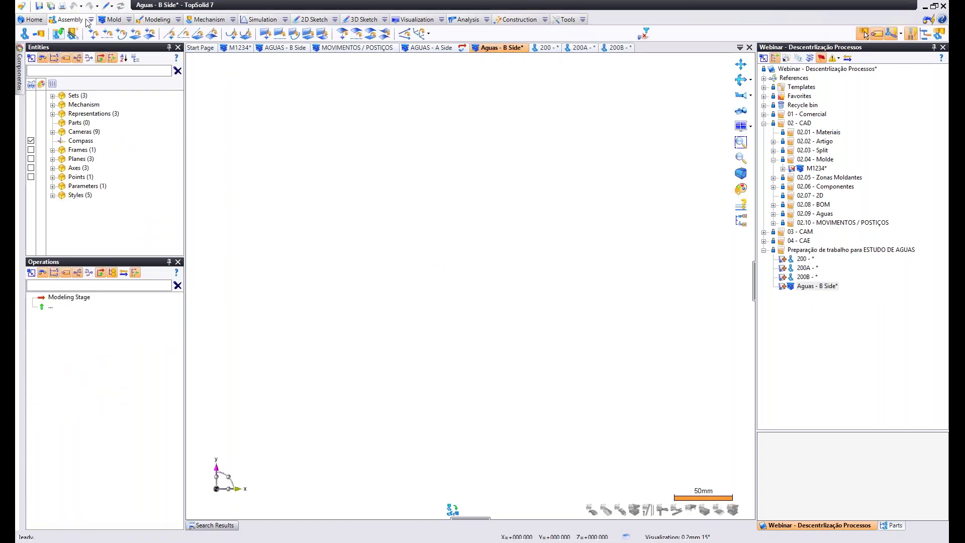
pyautogui.click(61, 35)
pyautogui.click(254, 118)
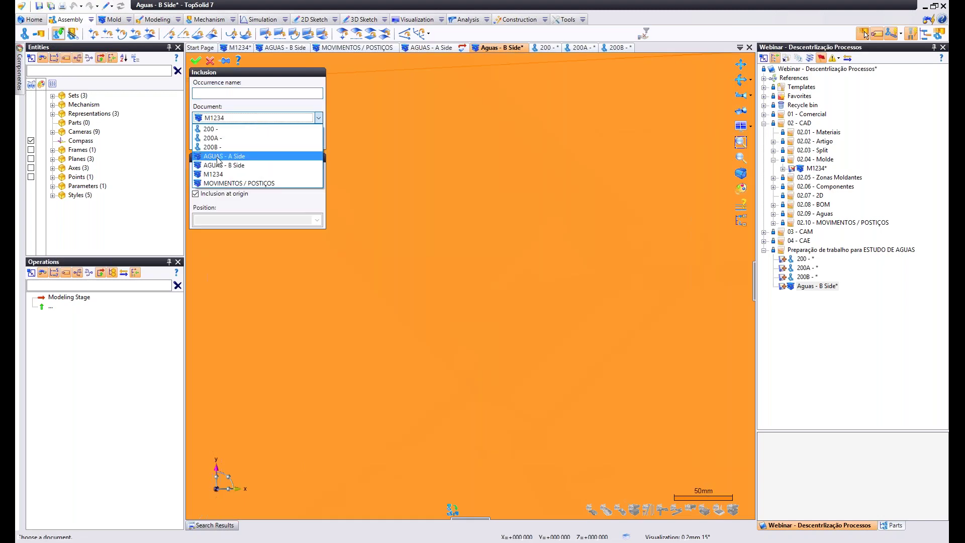
pyautogui.click(219, 130)
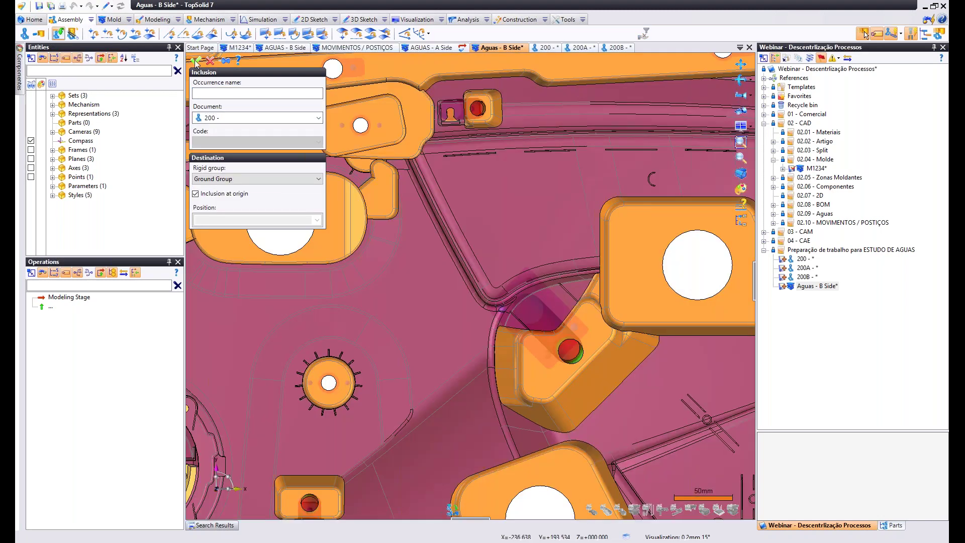
pyautogui.click(195, 62)
pyautogui.click(446, 60)
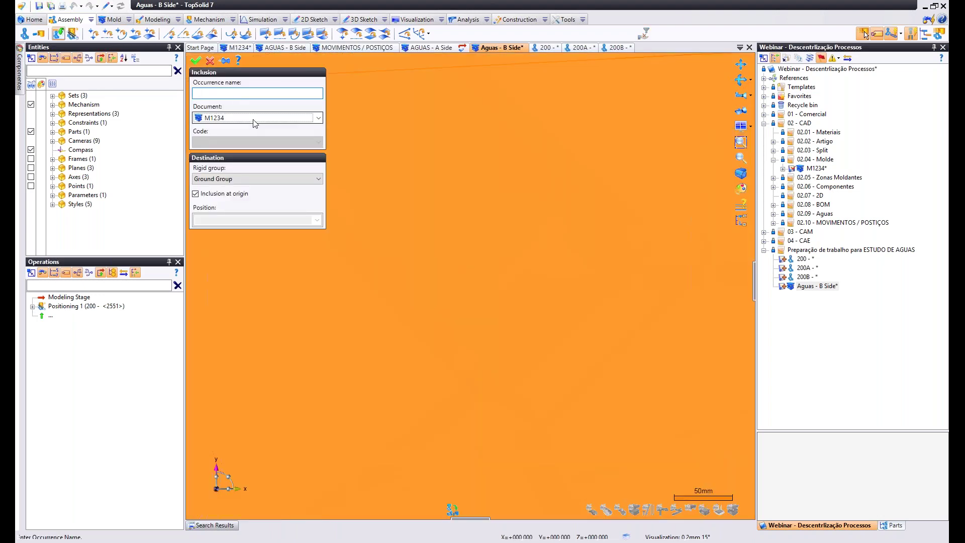
# Include part 200A in the mold assembly and constrain it Frame on Frame to the Absolute Frame.
pyautogui.click(254, 120)
pyautogui.click(222, 137)
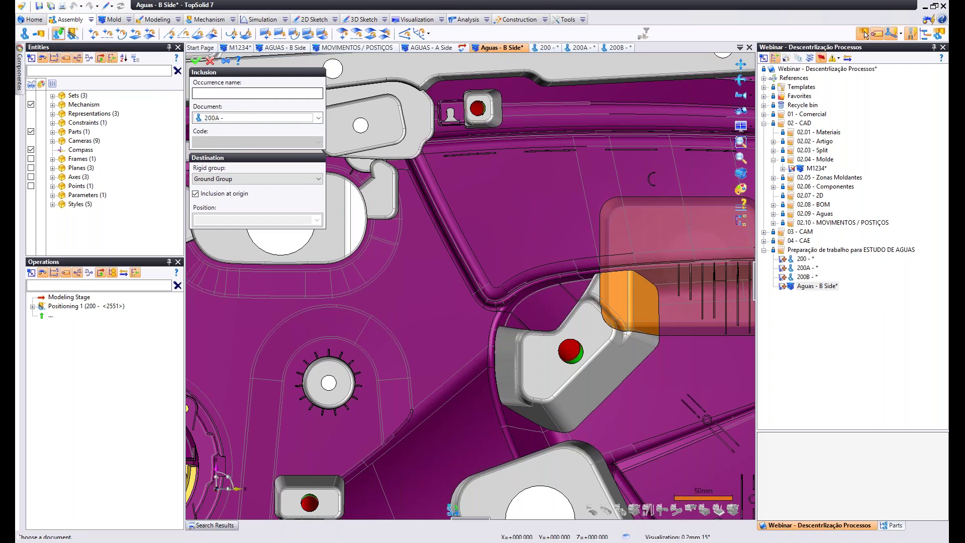
pyautogui.click(195, 61)
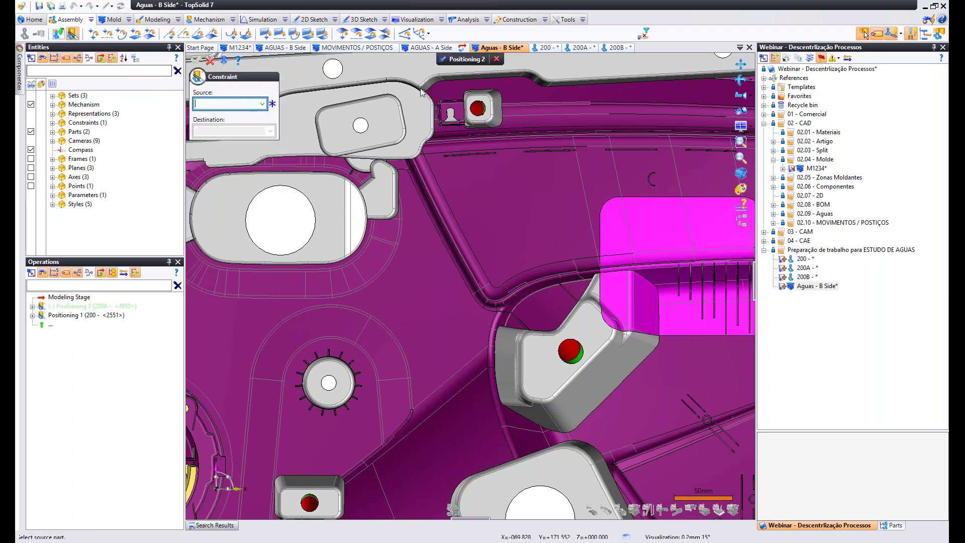
pyautogui.click(419, 33)
pyautogui.click(262, 103)
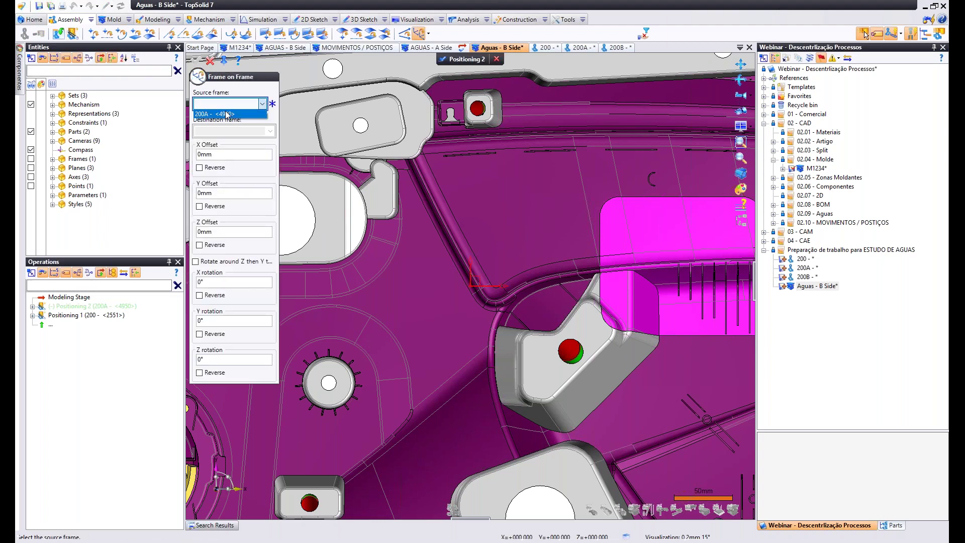
pyautogui.click(226, 112)
pyautogui.click(262, 130)
pyautogui.click(224, 141)
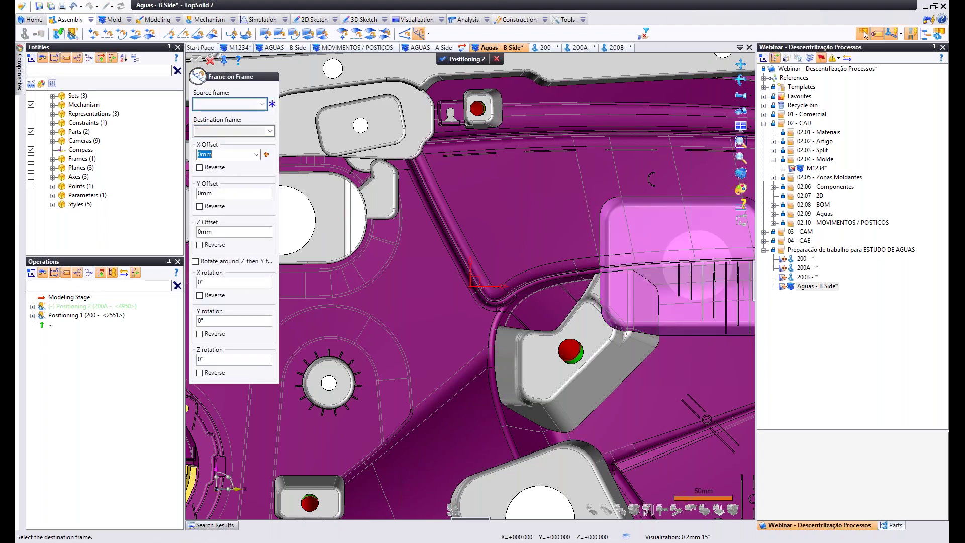
pyautogui.click(210, 61)
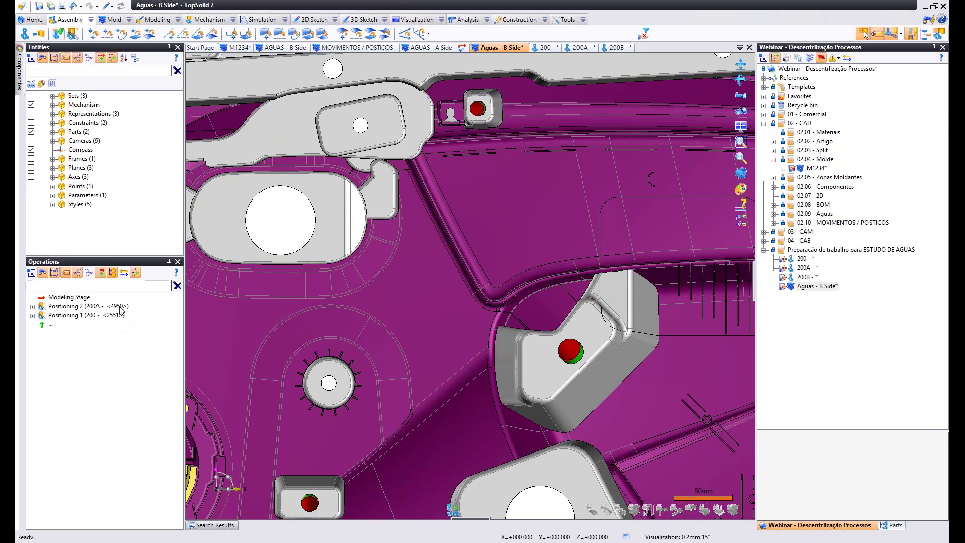
# Include part 200B in the mold assembly and constrain it Frame on Frame to the Absolute Frame.
pyautogui.click(58, 34)
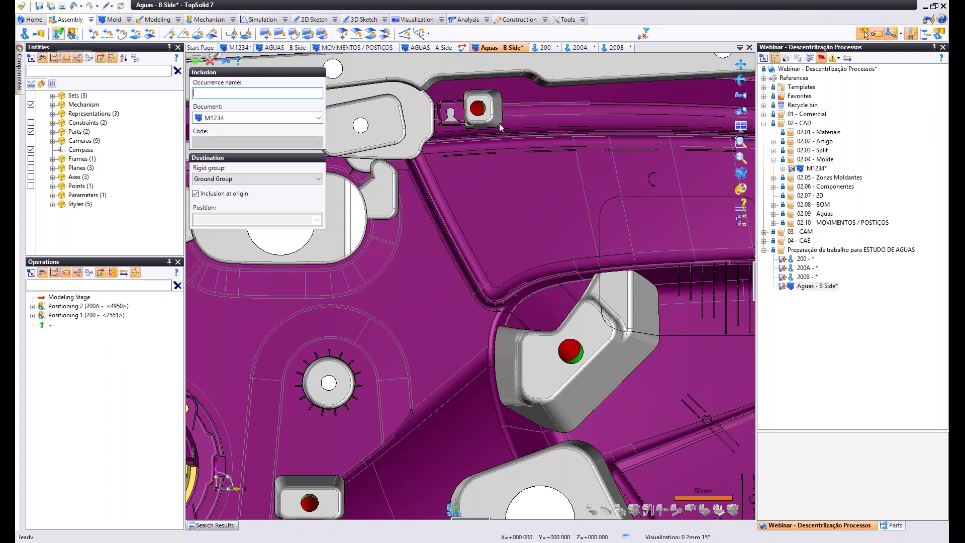
pyautogui.click(271, 118)
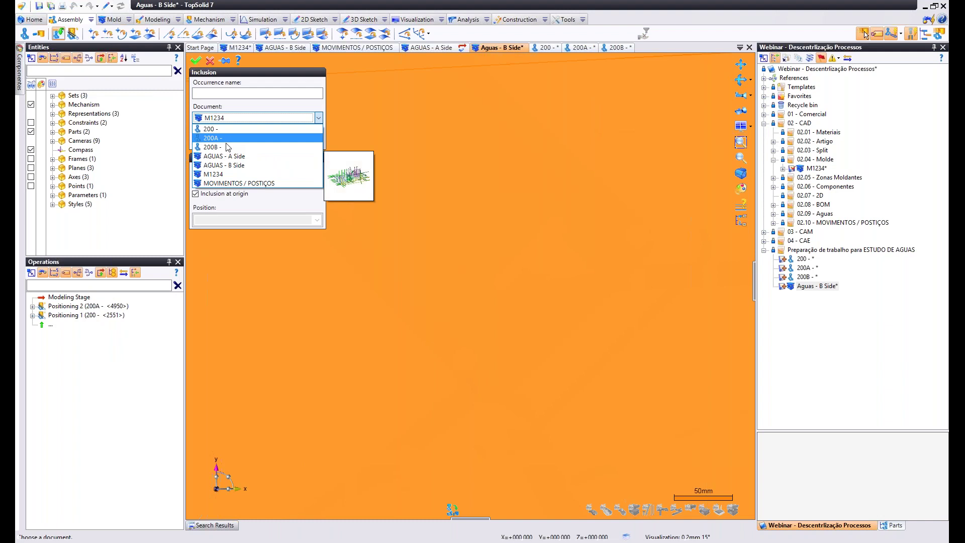
pyautogui.click(227, 150)
pyautogui.click(195, 60)
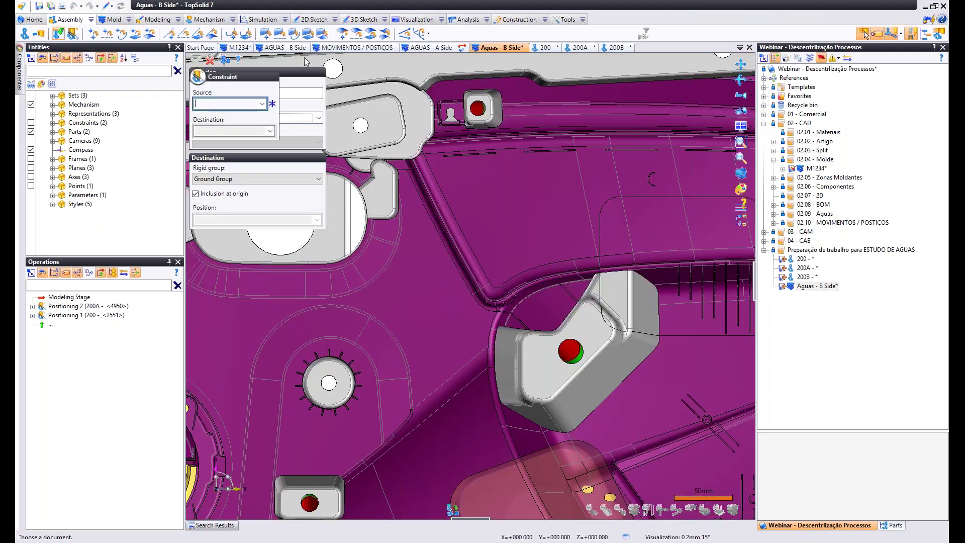
pyautogui.click(421, 33)
pyautogui.click(262, 104)
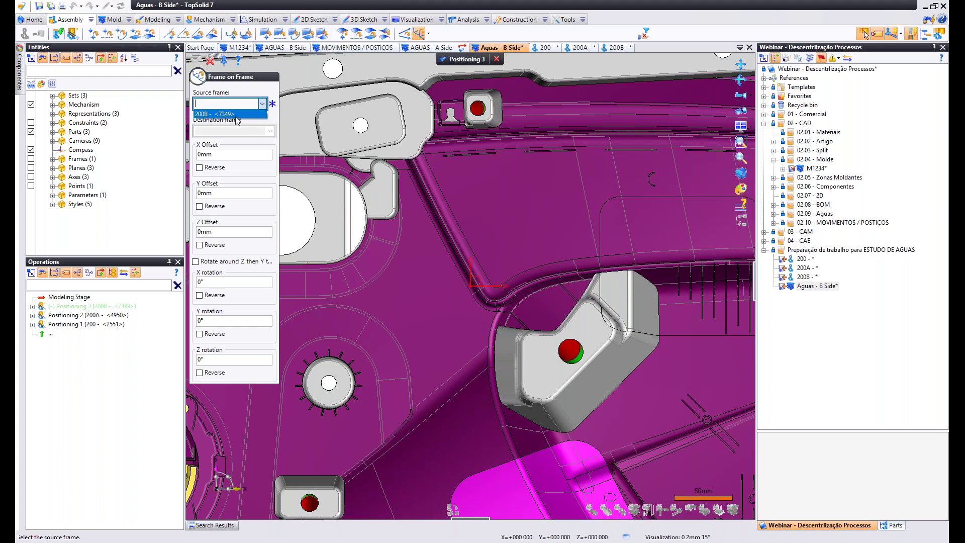
pyautogui.click(238, 114)
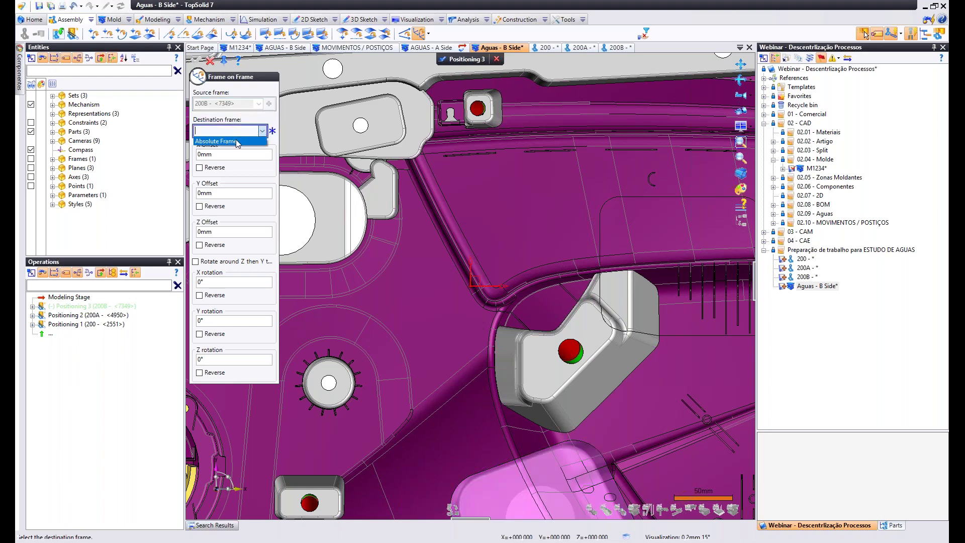
pyautogui.click(451, 59)
pyautogui.moveTo(568, 274); pyautogui.dragTo(563, 253, button='middle')
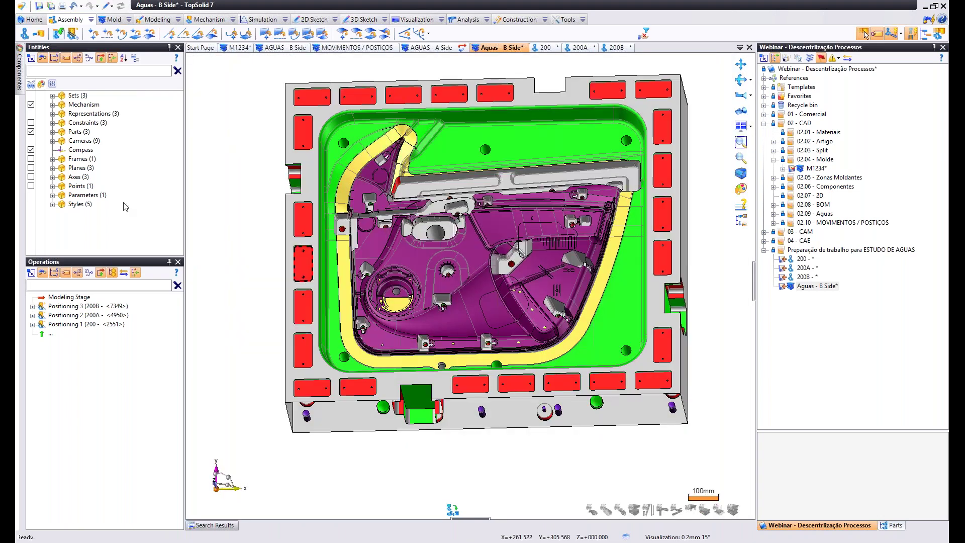
pyautogui.click(90, 307)
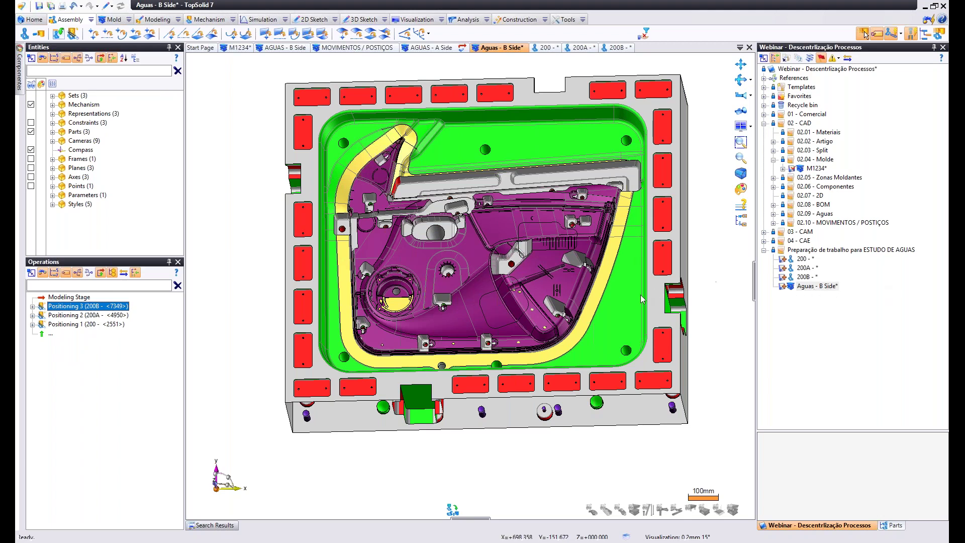
# Inspect the assembled B-side parts from above and from the front.
pyautogui.moveTo(641, 299); pyautogui.dragTo(637, 291, button='middle')
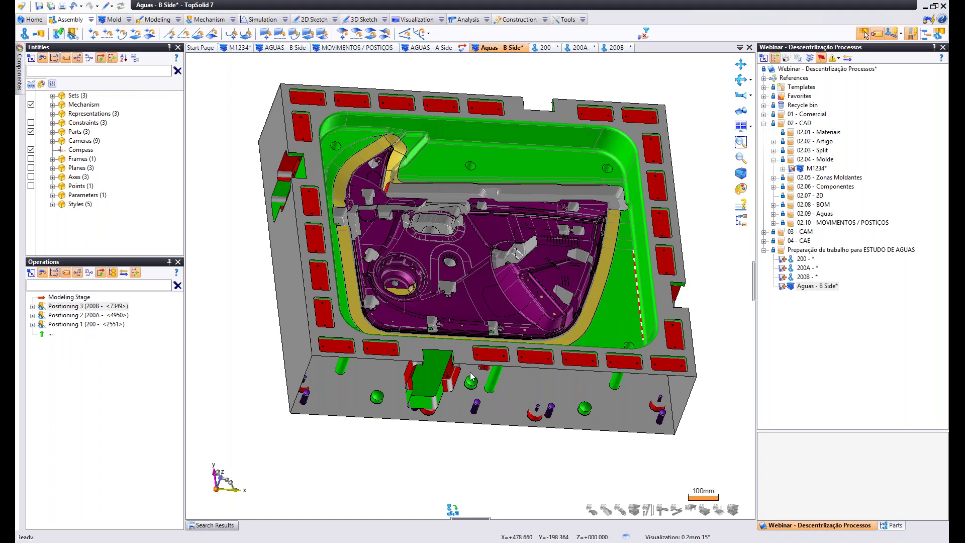
pyautogui.moveTo(556, 437); pyautogui.dragTo(581, 294, button='middle')
pyautogui.scroll(3, 545, 341)
pyautogui.scroll(3, 545, 342)
pyautogui.scroll(-6, 537, 351)
pyautogui.moveTo(536, 353)
pyautogui.mouseDown(button='middle')
pyautogui.moveTo(527, 371)
pyautogui.moveTo(543, 369)
pyautogui.mouseUp(button='middle')
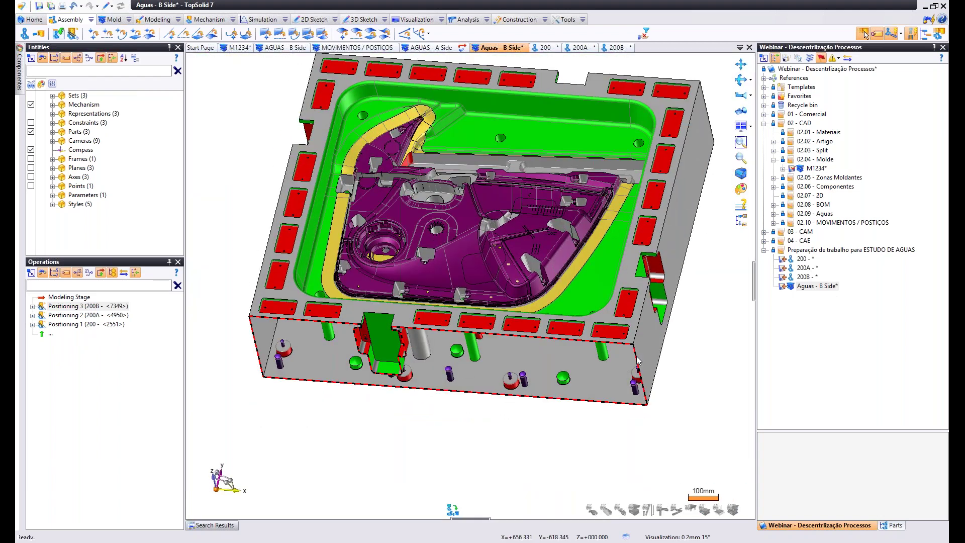
pyautogui.moveTo(638, 360); pyautogui.dragTo(607, 312, button='middle')
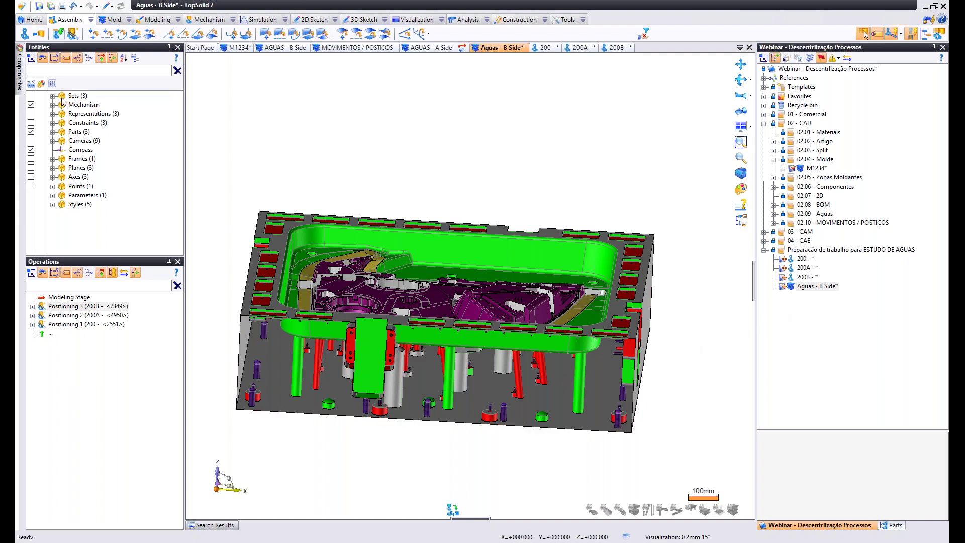
# Examine parts 200, 200A and 200B in the assembly's Simplified Representation.
pyautogui.click(53, 114)
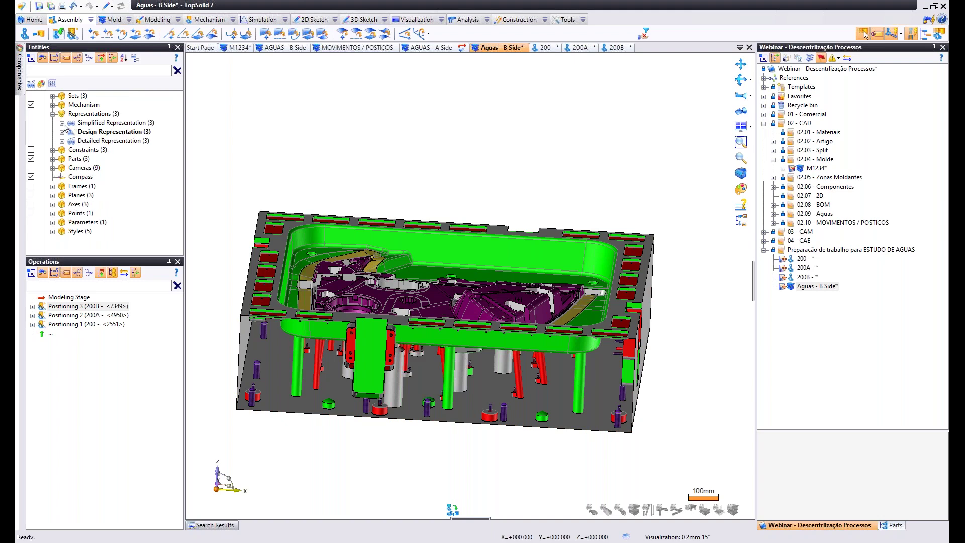
pyautogui.click(63, 123)
pyautogui.click(113, 132)
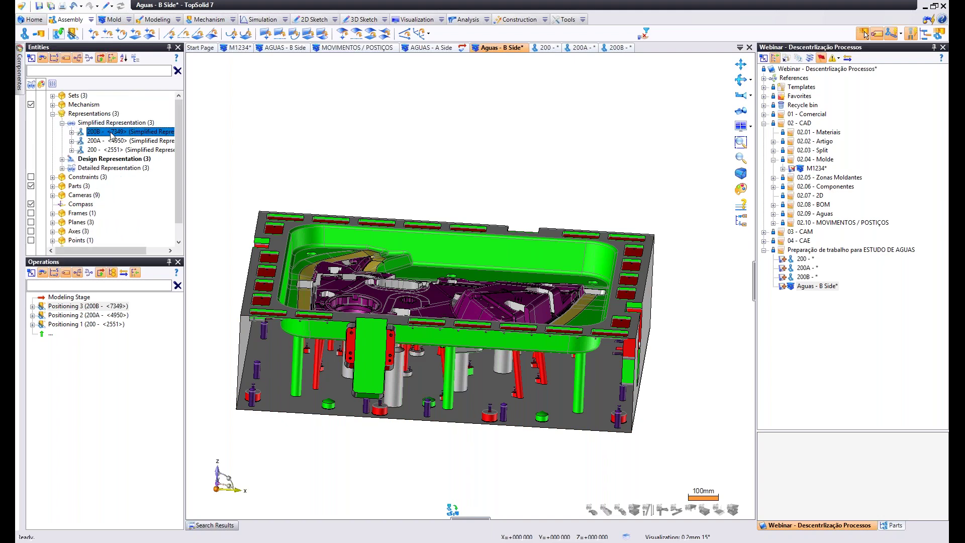
pyautogui.click(116, 150)
pyautogui.click(119, 140)
pyautogui.click(118, 132)
pyautogui.click(119, 150)
pyautogui.click(119, 140)
pyautogui.click(118, 132)
pyautogui.click(120, 149)
pyautogui.click(123, 141)
pyautogui.click(132, 132)
# Create an in-place part in the assembly from the Peça GHOST template.
pyautogui.rightClick(496, 144)
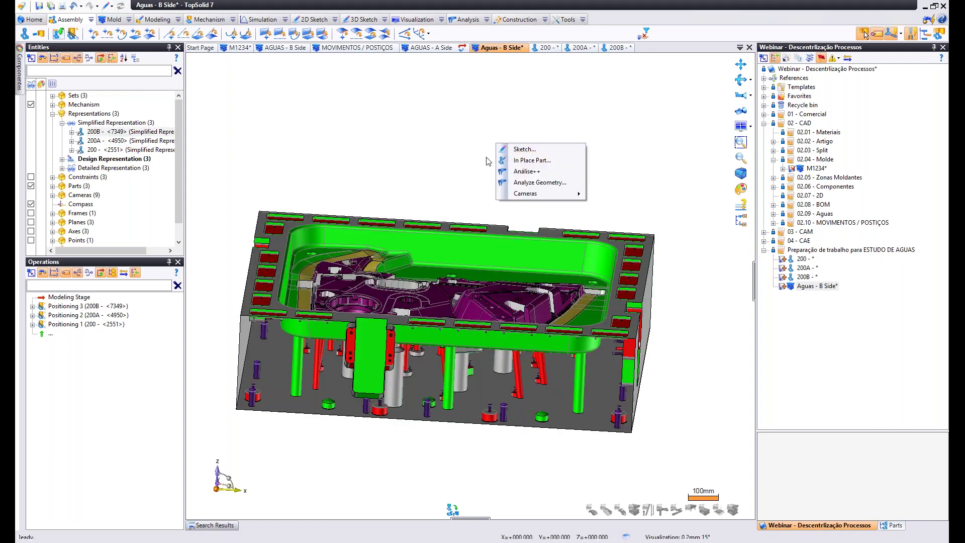
pyautogui.click(547, 160)
pyautogui.click(280, 244)
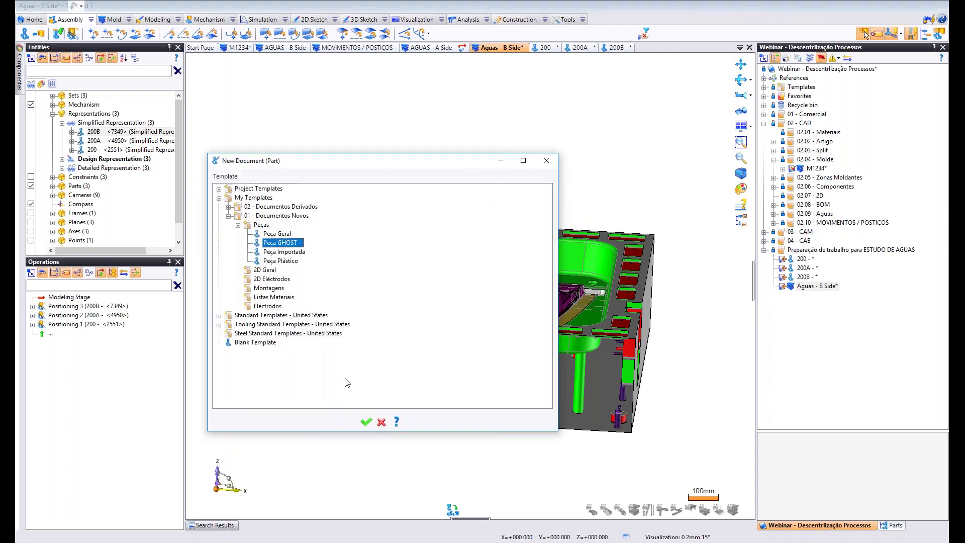
pyautogui.click(366, 423)
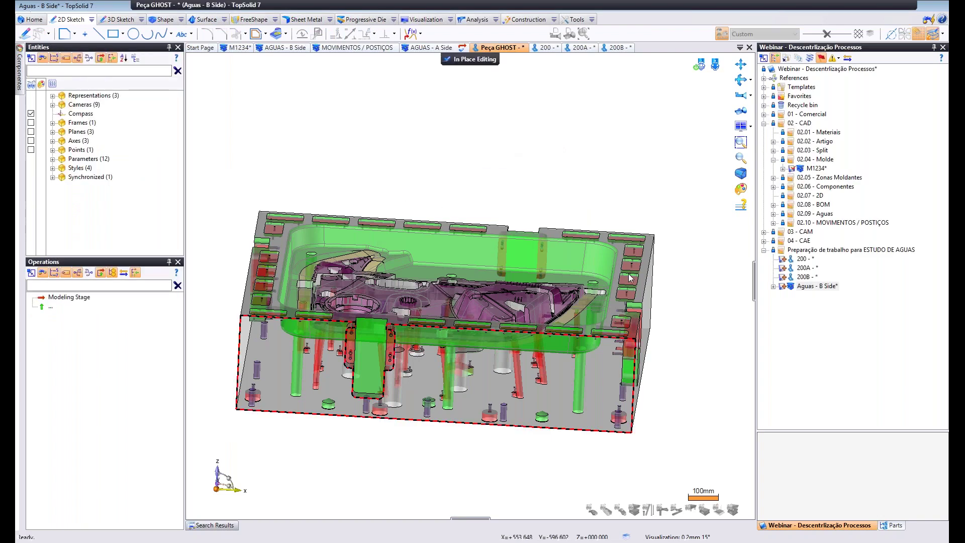
# Create an enclosing block around the shape of part 200, oriented to the Absolute Frame.
pyautogui.click(164, 19)
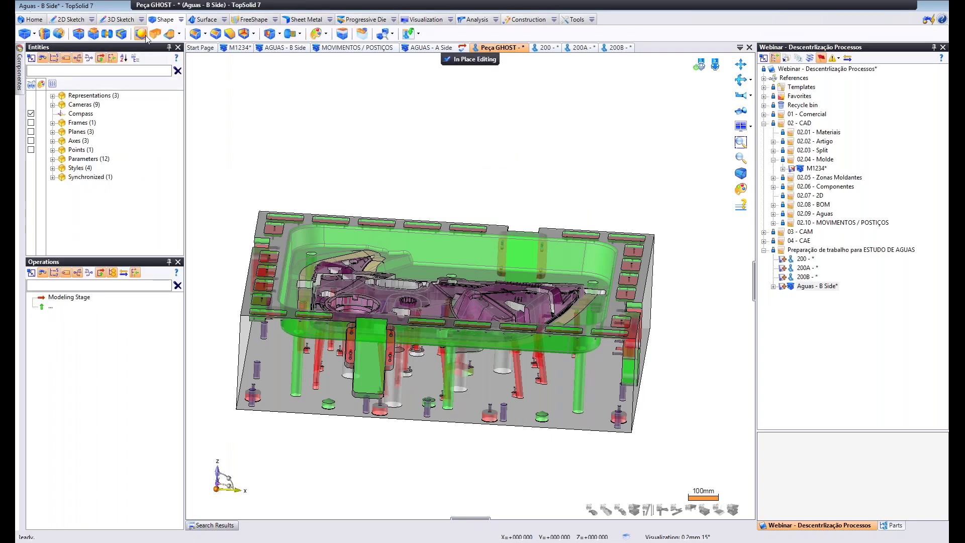
pyautogui.click(34, 34)
pyautogui.click(34, 35)
pyautogui.click(34, 35)
pyautogui.click(48, 65)
pyautogui.click(301, 239)
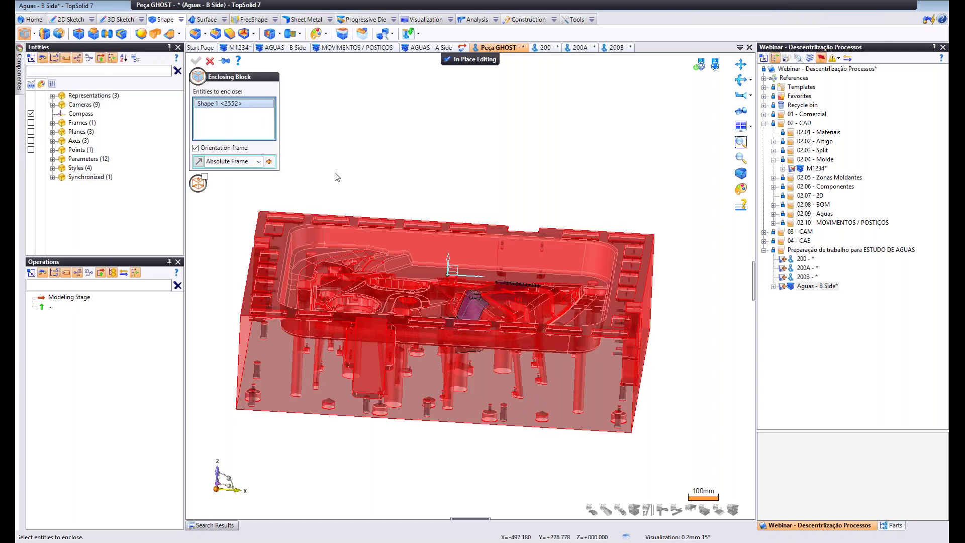
pyautogui.rightClick(337, 157)
pyautogui.click(357, 161)
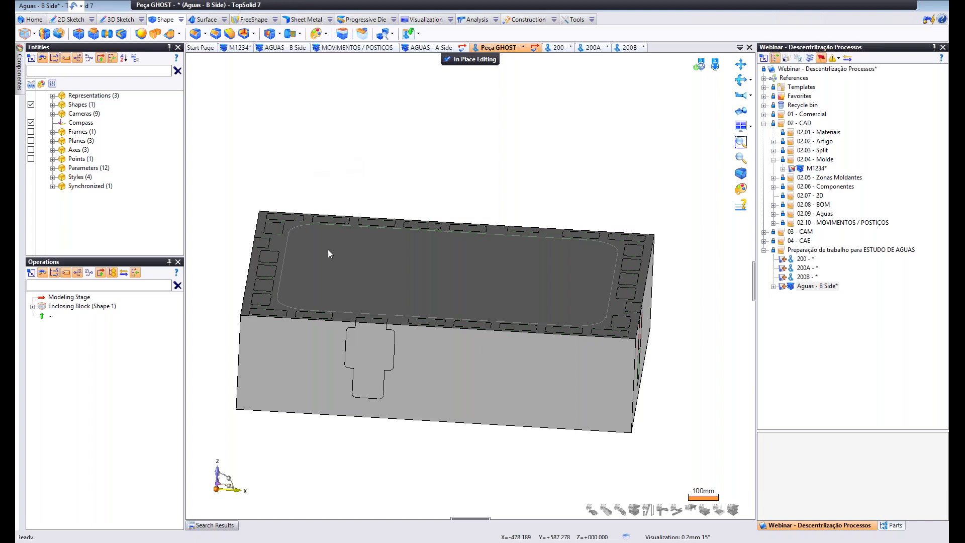
# Delete the operations behind the enclosing block's shape, keeping it as a plain created shape.
pyautogui.rightClick(372, 280)
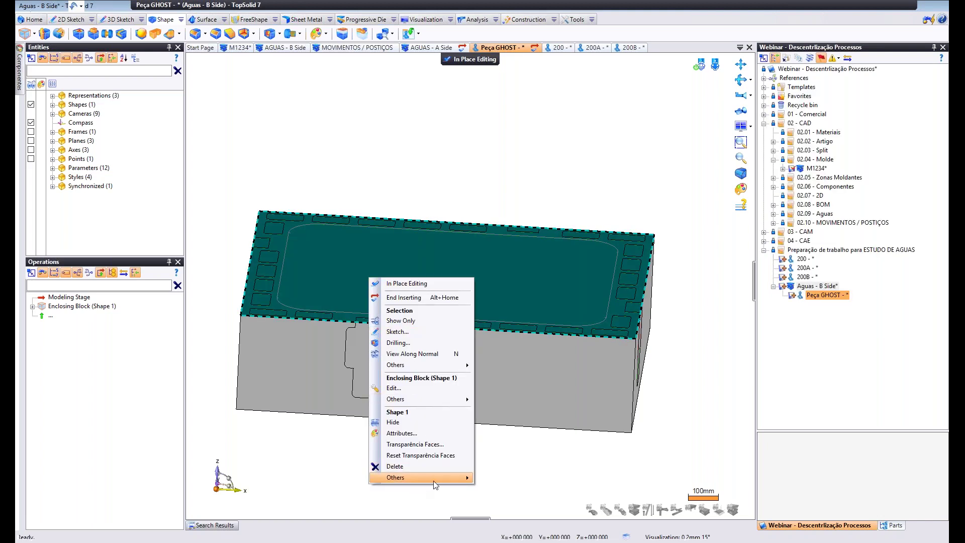
pyautogui.moveTo(433, 481)
pyautogui.click(506, 503)
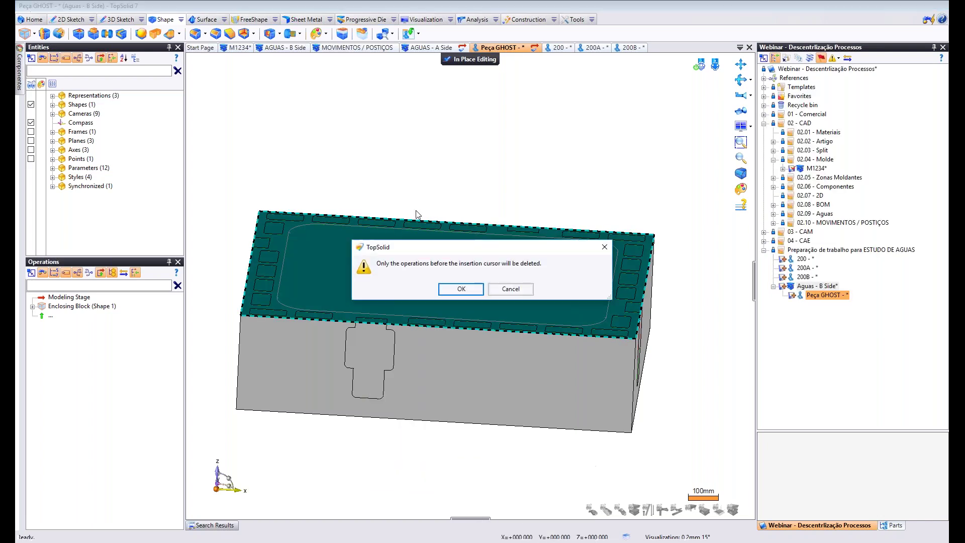
pyautogui.click(462, 289)
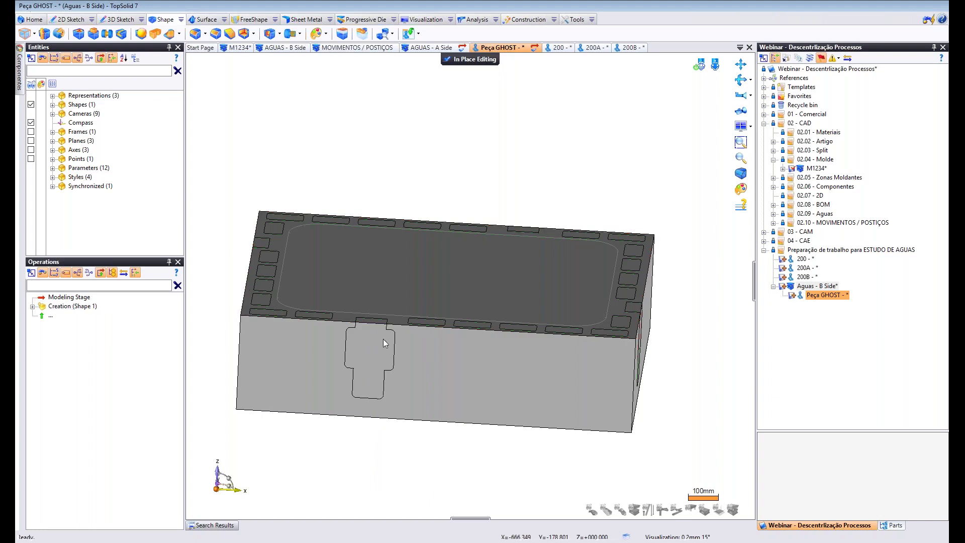
# Set the ghost part's BOM - Nº Peça parameter to "TOOL 200 - AGUAS" from the Notepad++ list and finish the in-place editing.
pyautogui.moveTo(613, 258); pyautogui.dragTo(597, 198, button='middle')
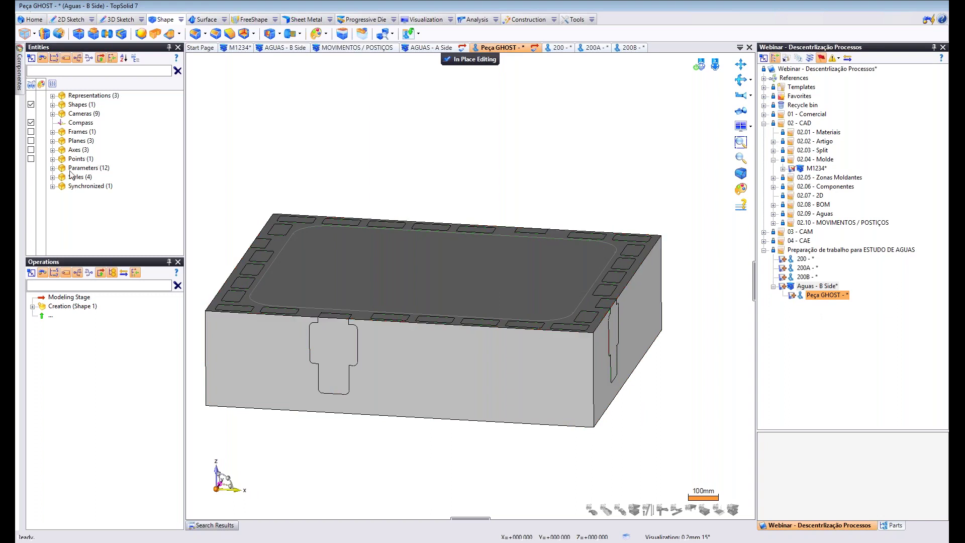
pyautogui.click(52, 168)
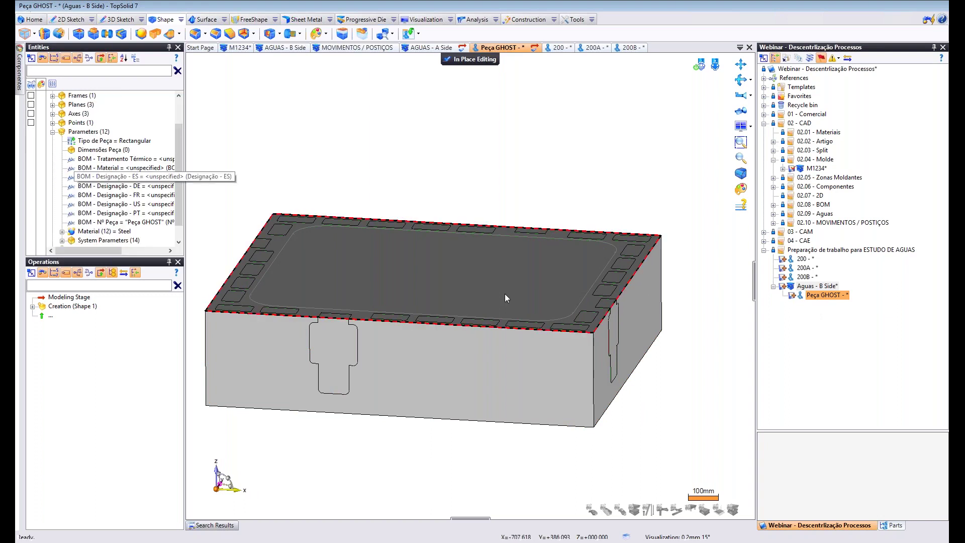
pyautogui.hotkey('alt', 'Tab')
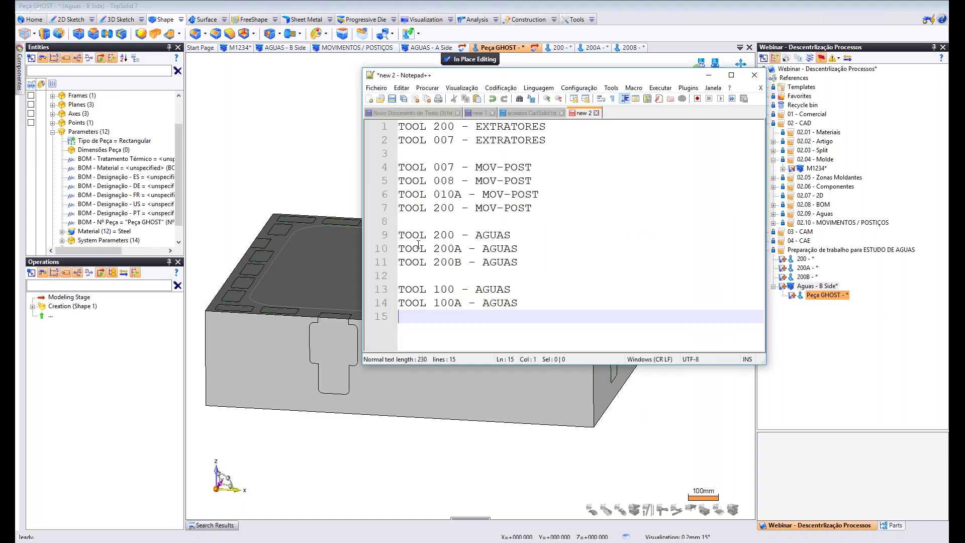
pyautogui.moveTo(401, 235); pyautogui.dragTo(521, 236)
pyautogui.hotkey('ctrl', 'c')
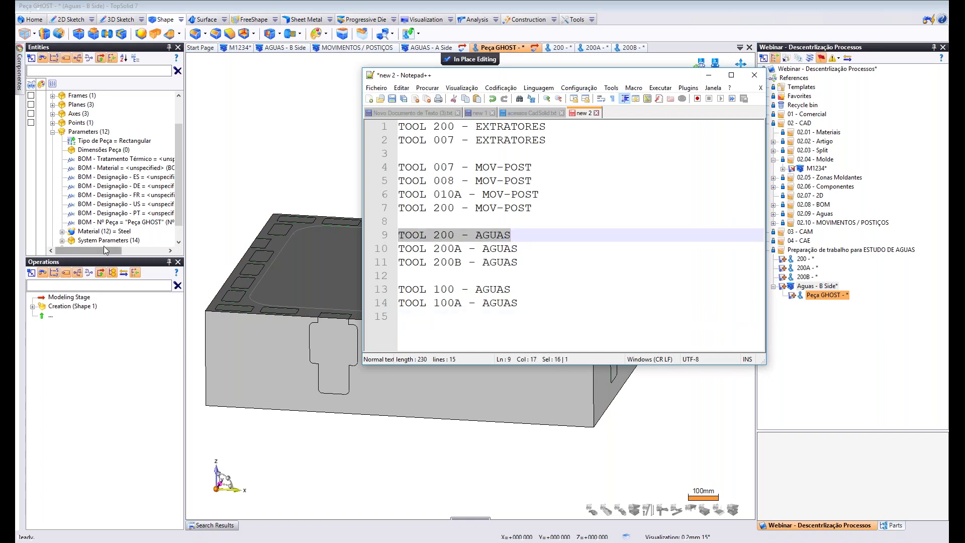
pyautogui.doubleClick(145, 223)
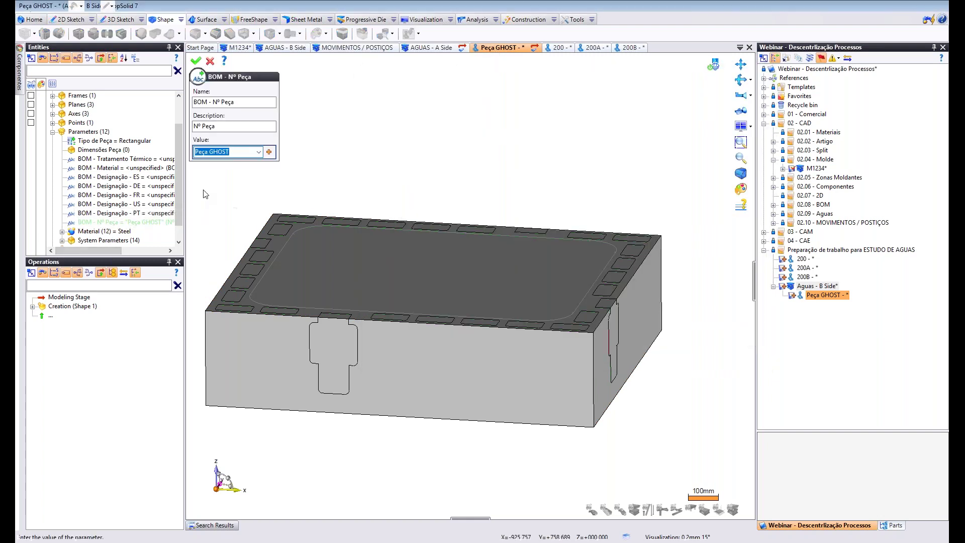
pyautogui.hotkey('ctrl', 'v')
pyautogui.click(196, 61)
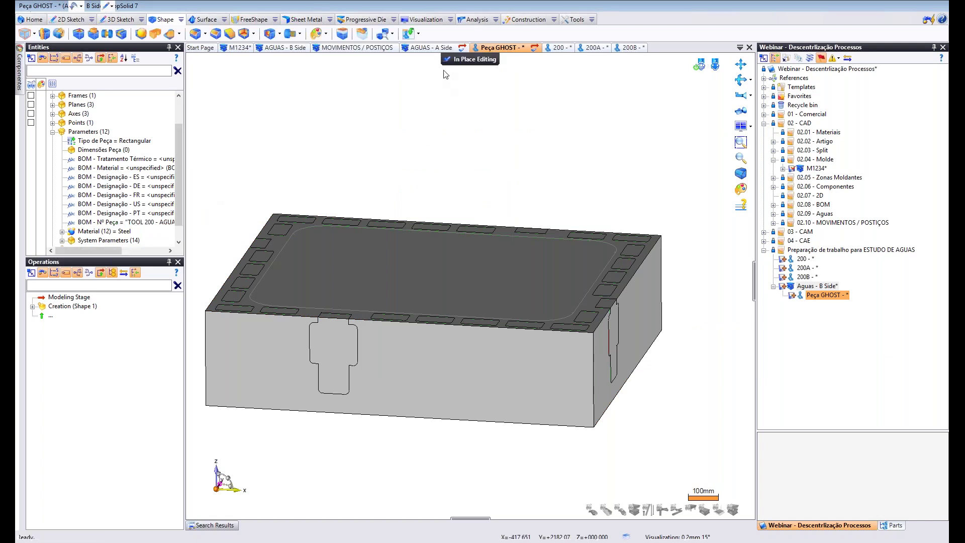
pyautogui.click(448, 60)
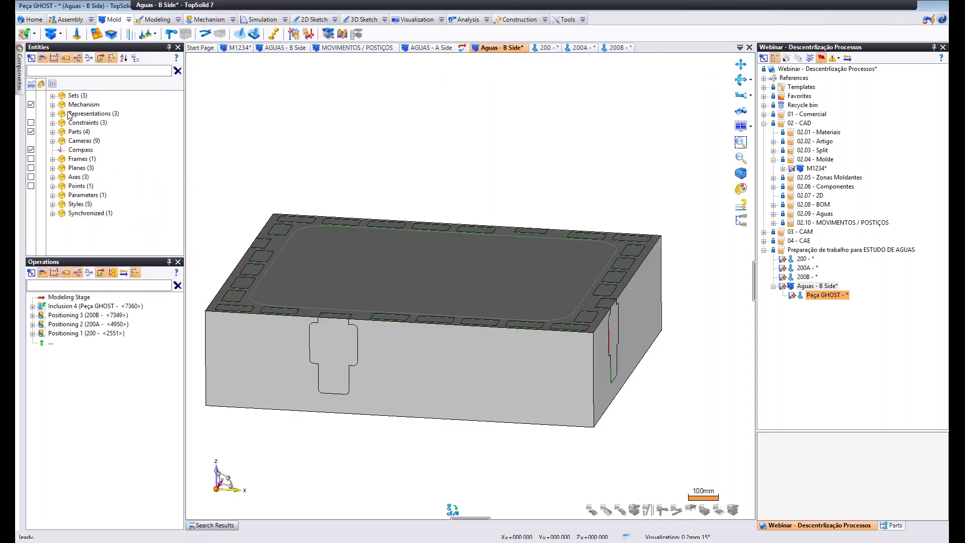
# Create an empty set named TOOLS in the Aguas - B Side assembly.
pyautogui.click(53, 97)
pyautogui.rightClick(81, 95)
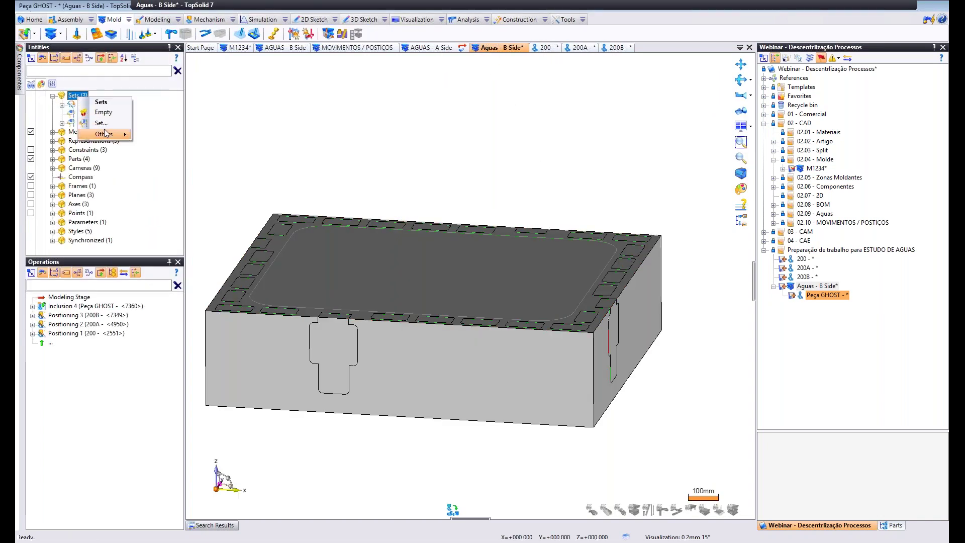
pyautogui.click(108, 122)
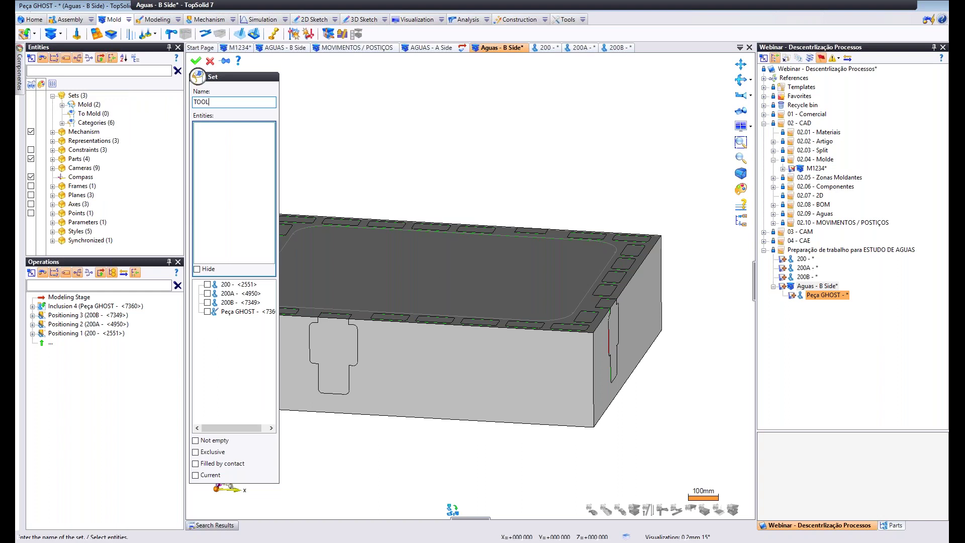
pyautogui.press('Return')
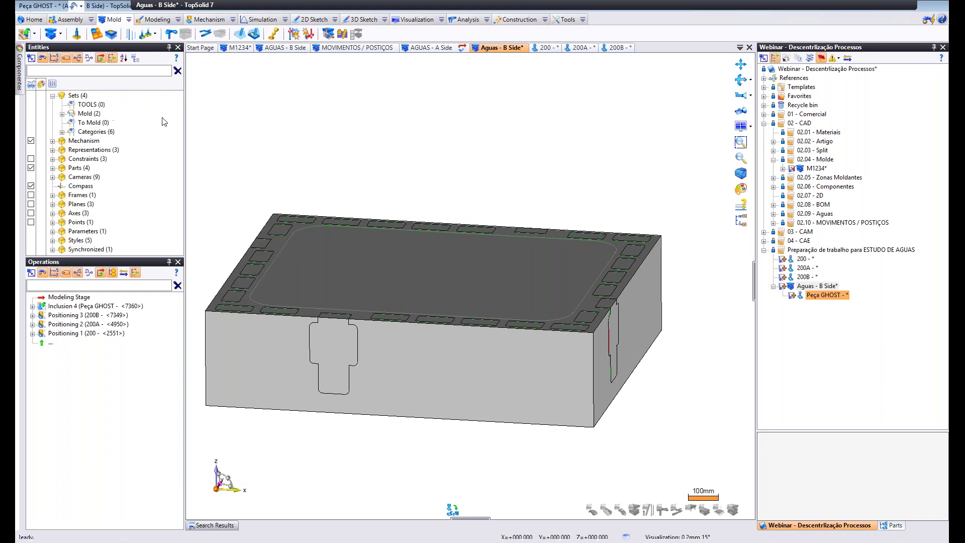
# Add the enclosing block part to the TOOLS set and hide that set.
pyautogui.rightClick(92, 107)
pyautogui.click(121, 131)
pyautogui.click(301, 231)
pyautogui.rightClick(367, 155)
pyautogui.click(370, 151)
pyautogui.click(31, 105)
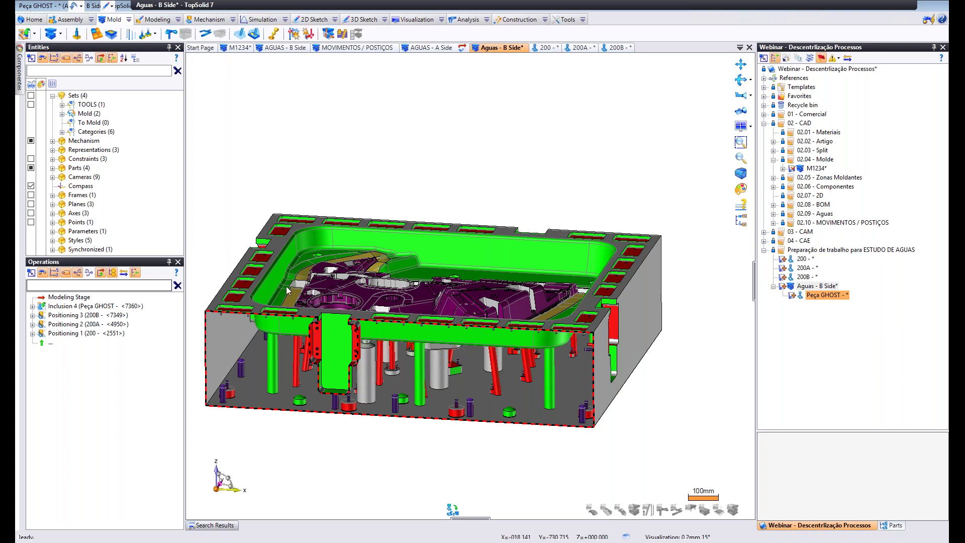
# Create a set named PEÇAS ESTUDO containing parts 200, 200B and 200A, using the Hide option while picking them.
pyautogui.rightClick(74, 96)
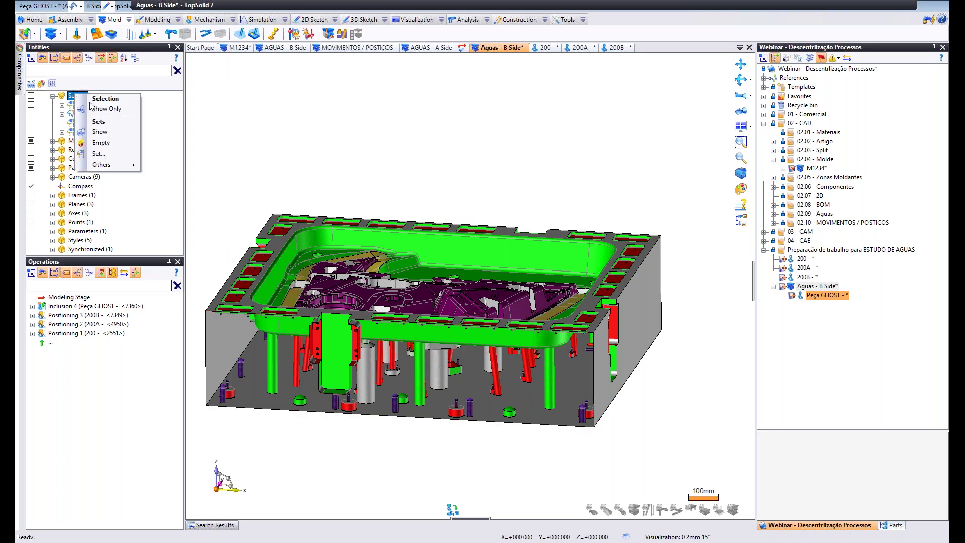
pyautogui.click(101, 154)
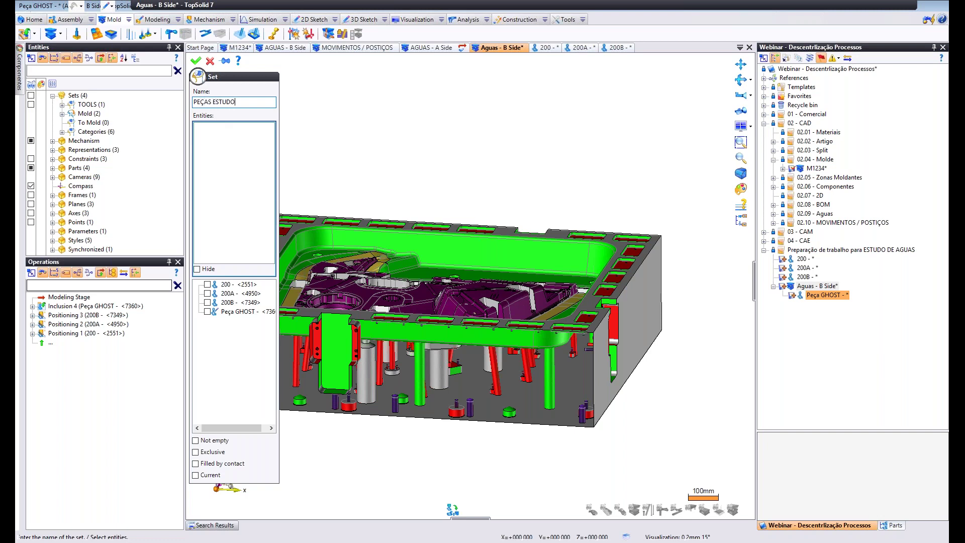
pyautogui.click(423, 236)
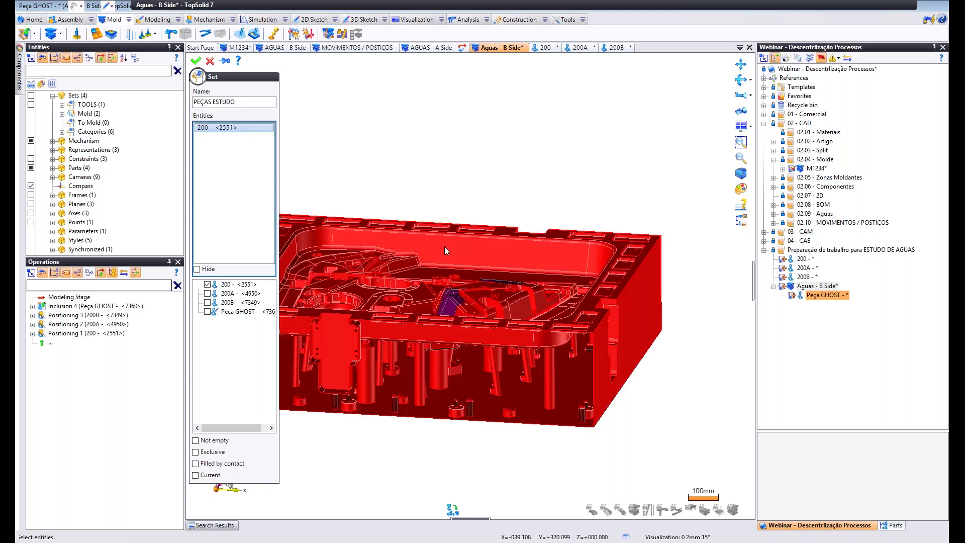
pyautogui.click(197, 270)
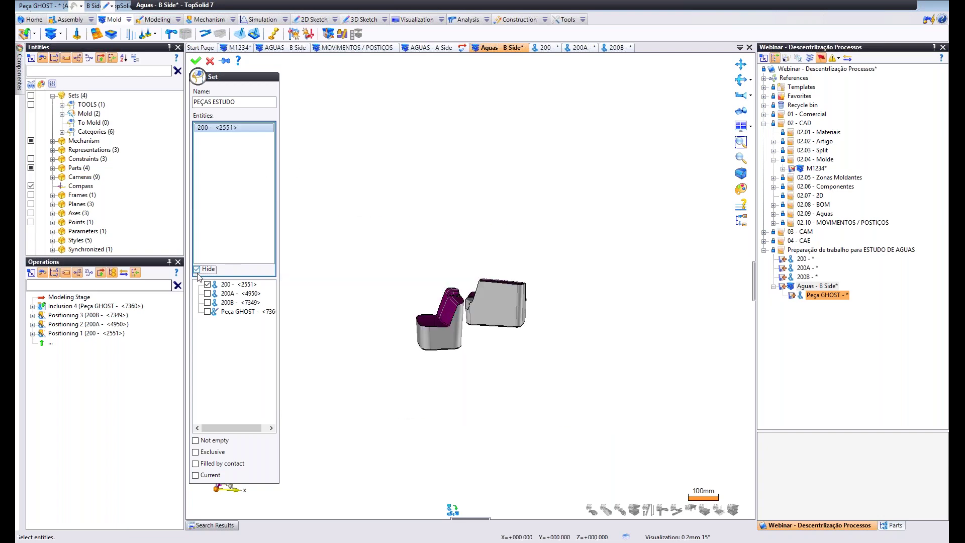
pyautogui.click(435, 324)
pyautogui.click(489, 311)
pyautogui.rightClick(461, 204)
pyautogui.click(462, 205)
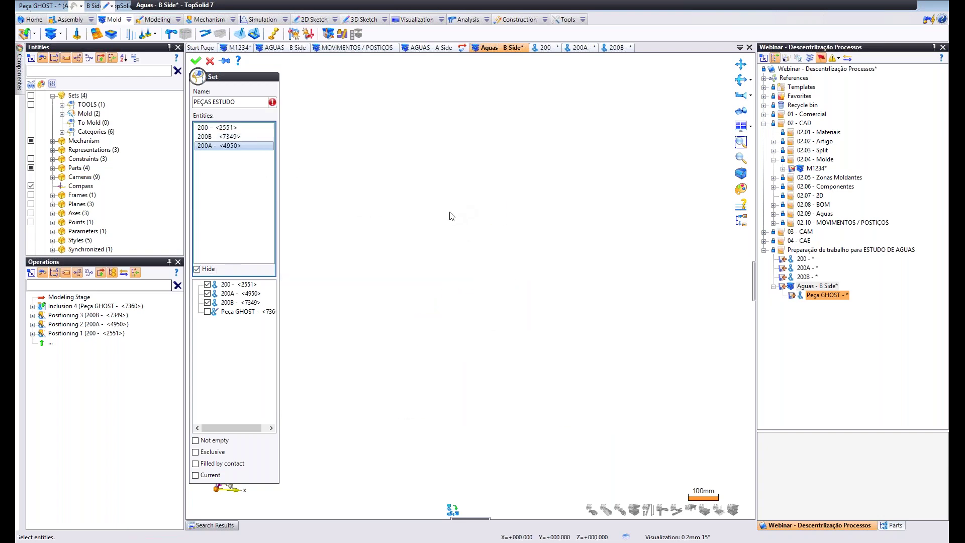
# Hide parts 200 and 200B of the PEÇAS ESTUDO set, leaving only 200A displayed.
pyautogui.click(61, 105)
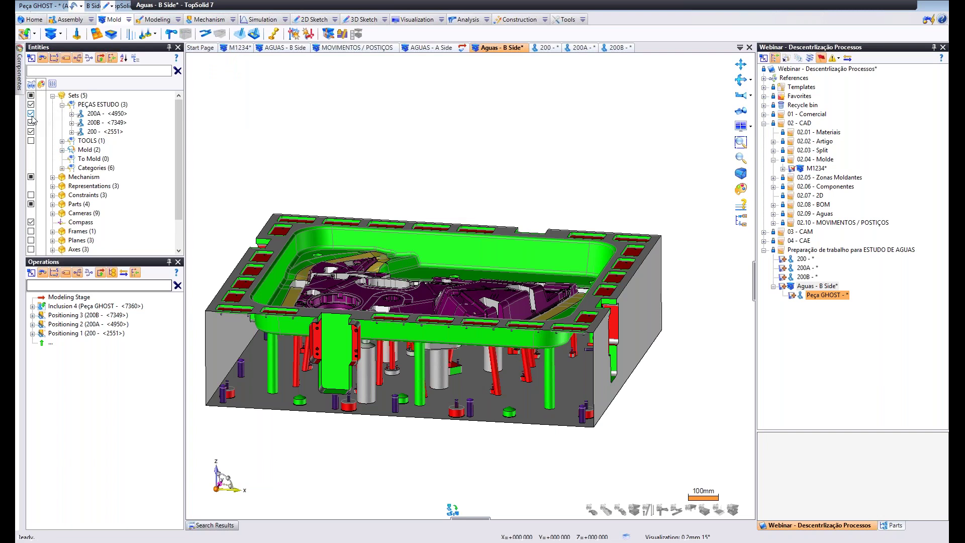
pyautogui.click(32, 131)
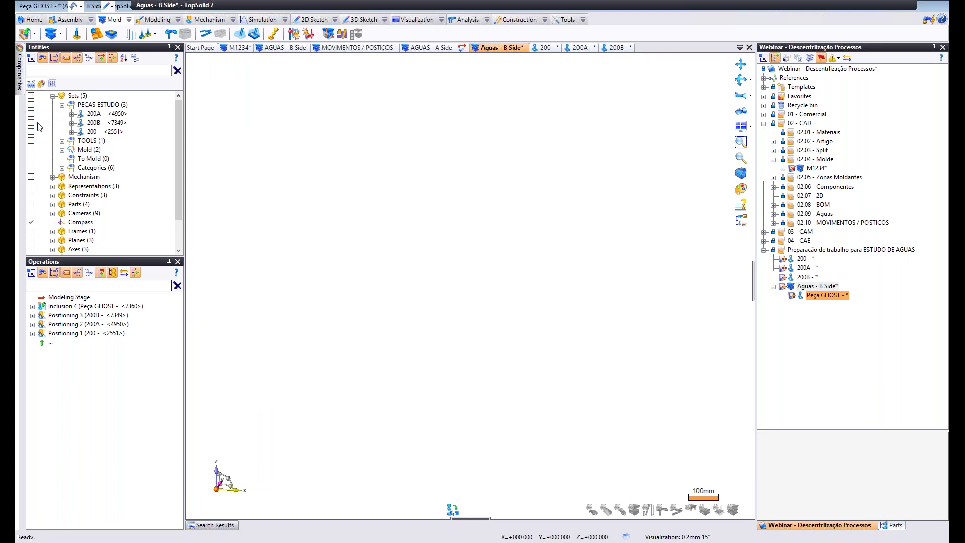
pyautogui.click(32, 113)
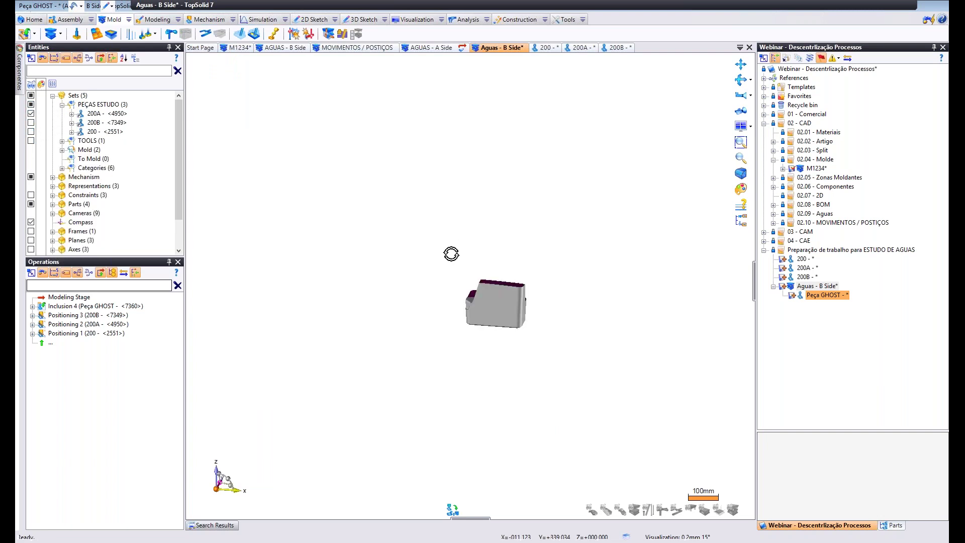
# Create an in-place part in the Aguas - B Side assembly from the Peça GHOST template.
pyautogui.rightClick(348, 119)
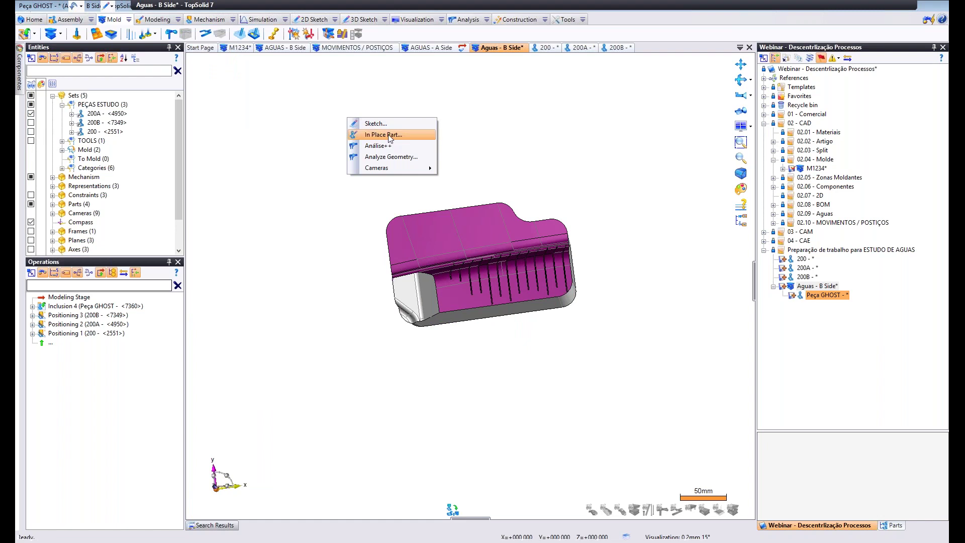
pyautogui.click(390, 134)
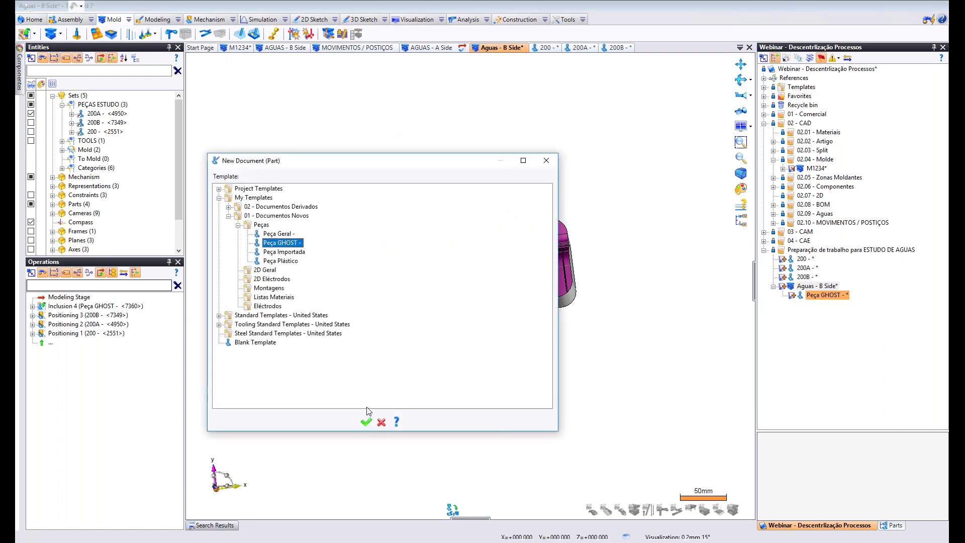
pyautogui.click(366, 422)
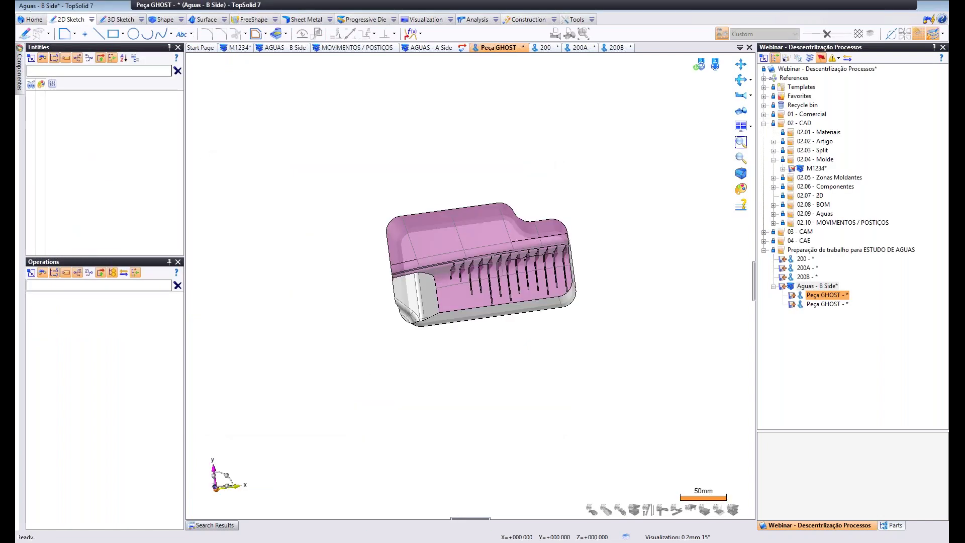
# Create an enclosing block around part 200A, oriented to the Absolute Frame.
pyautogui.click(164, 20)
pyautogui.click(35, 34)
pyautogui.click(44, 49)
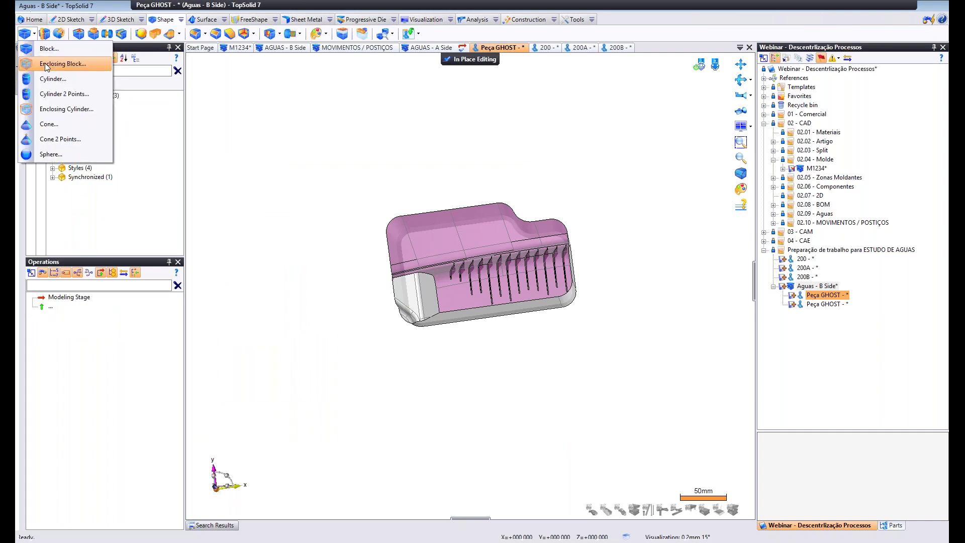
pyautogui.click(46, 64)
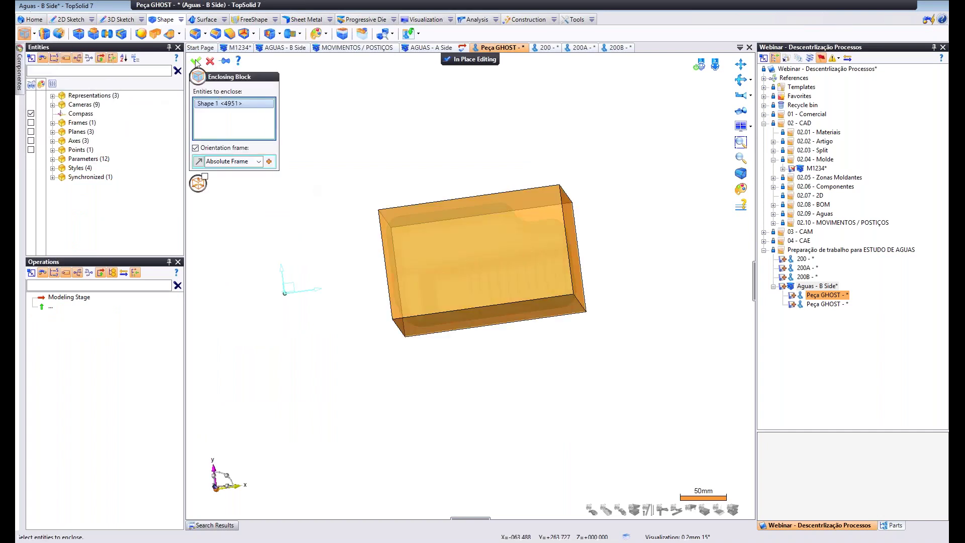
pyautogui.click(196, 61)
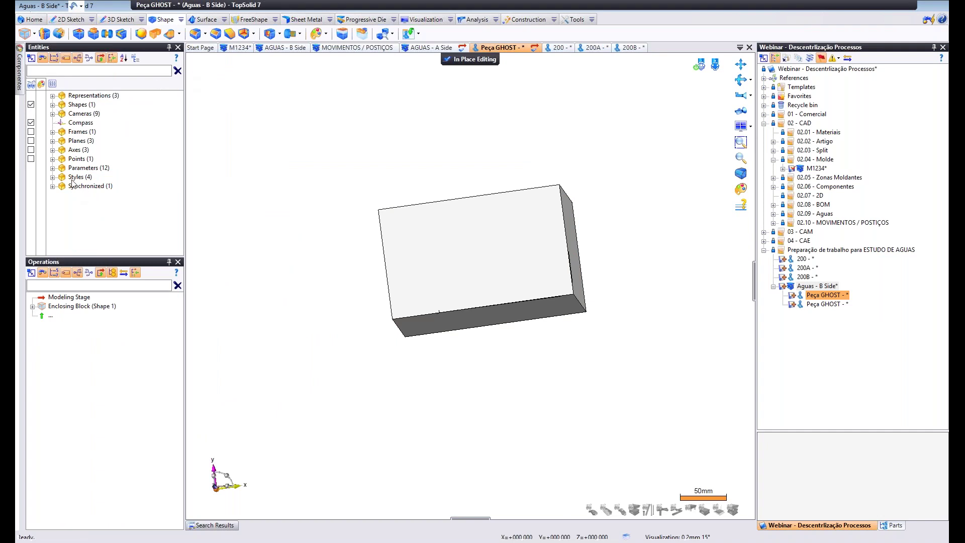
# Set the ghost part's BOM - Nº Peça parameter to TOOL 200A - AGUAS.
pyautogui.click(54, 169)
pyautogui.doubleClick(126, 222)
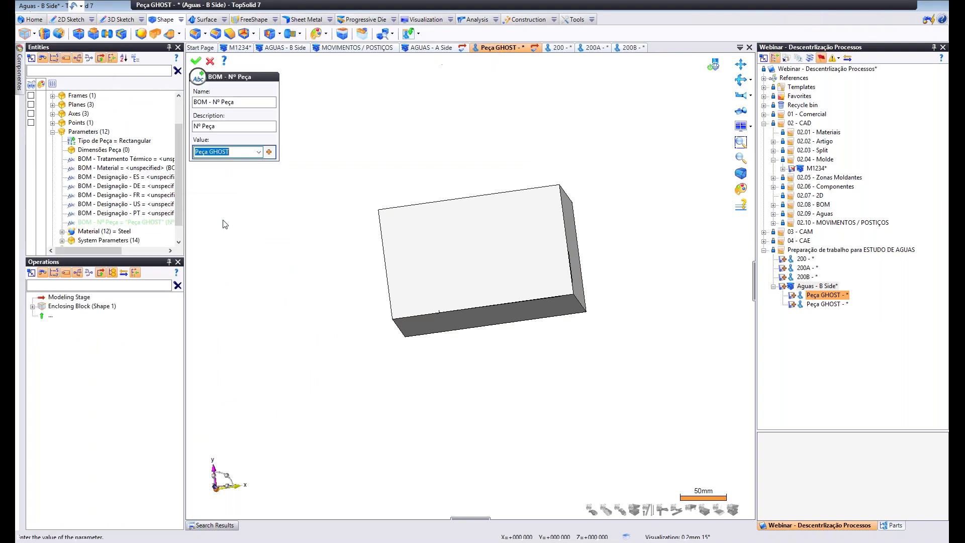
pyautogui.write('TOOL 200 - AGUAS')
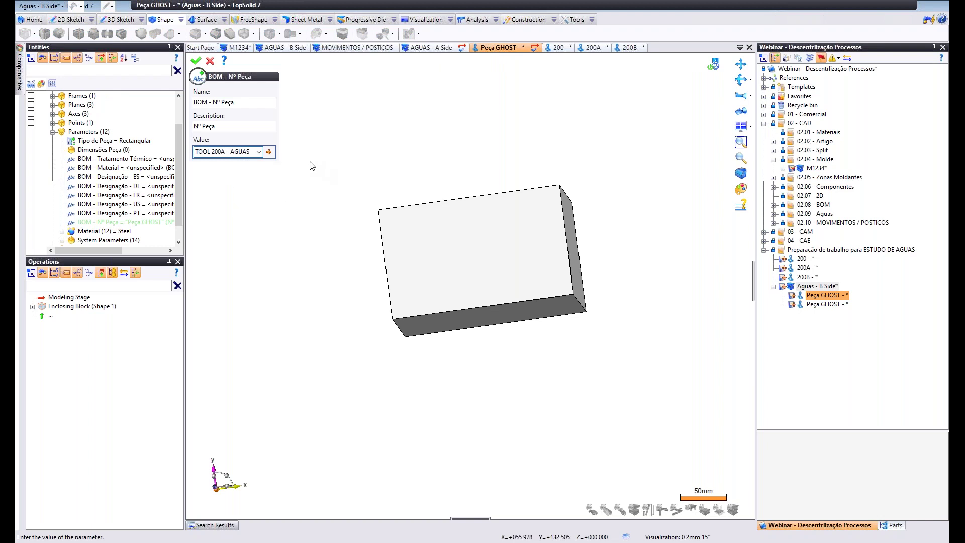
pyautogui.click(196, 62)
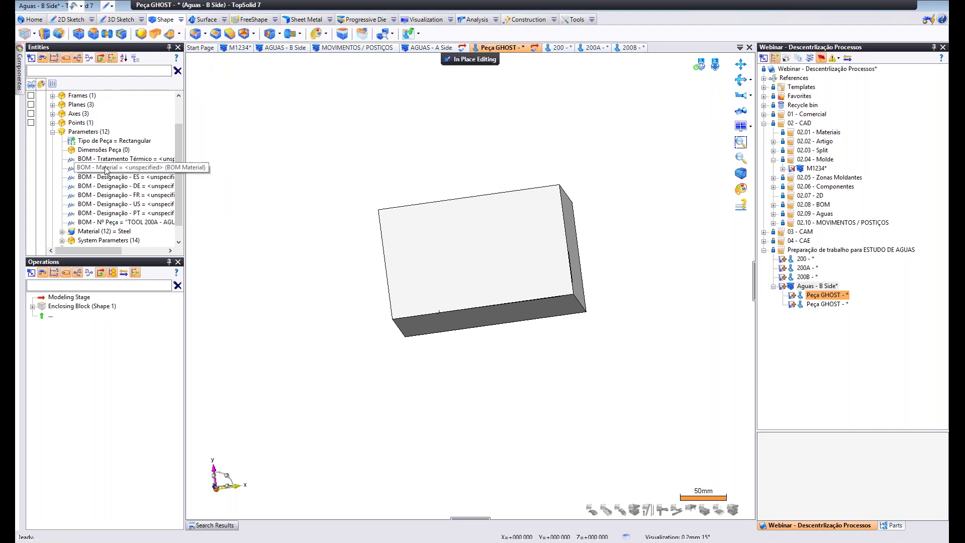
# Rename the enclosing block shape as TOOL 200A - AGUAS and end the in-place editing.
pyautogui.scroll(2, 84, 122)
pyautogui.doubleClick(61, 106)
pyautogui.doubleClick(82, 114)
pyautogui.click(196, 62)
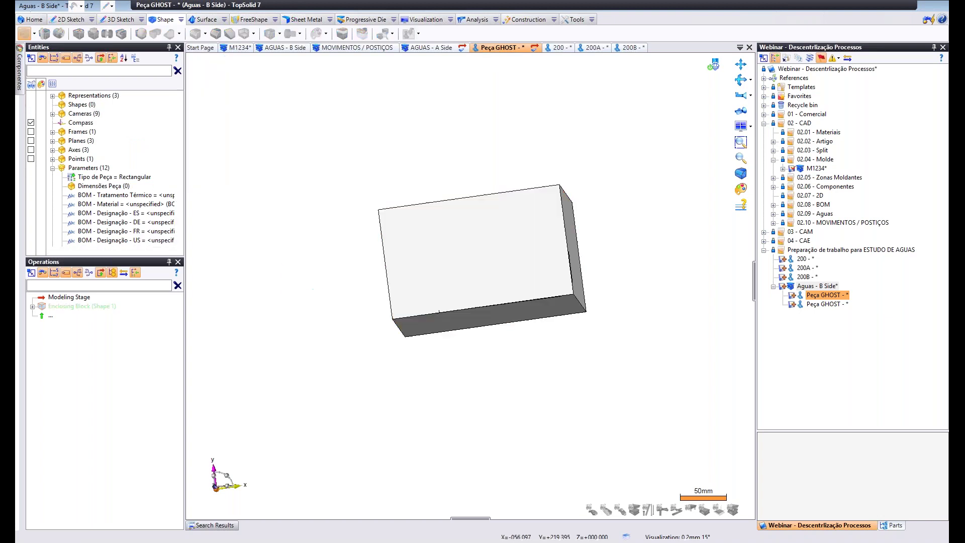
pyautogui.click(54, 104)
pyautogui.click(81, 115)
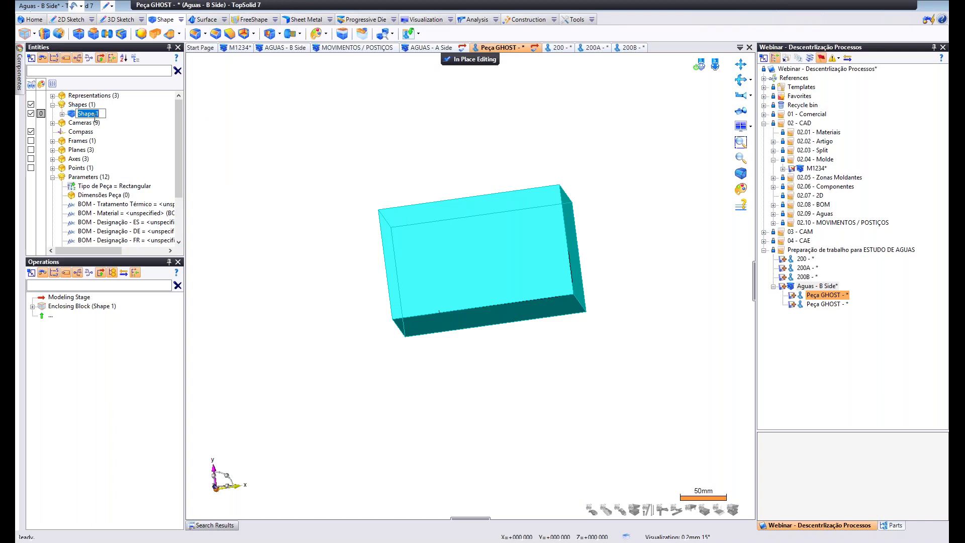
pyautogui.write('TOOL 200 - AGUAS')
pyautogui.write('A')
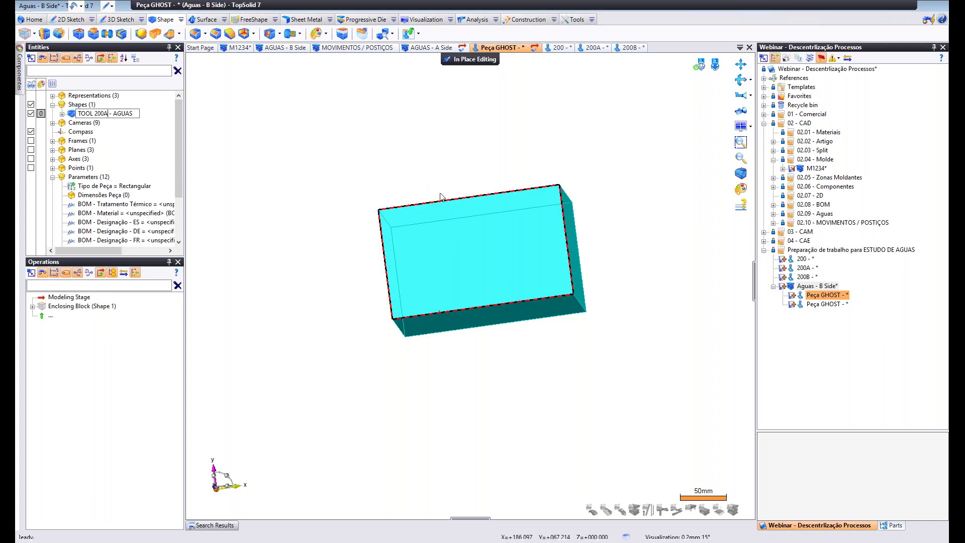
pyautogui.click(449, 60)
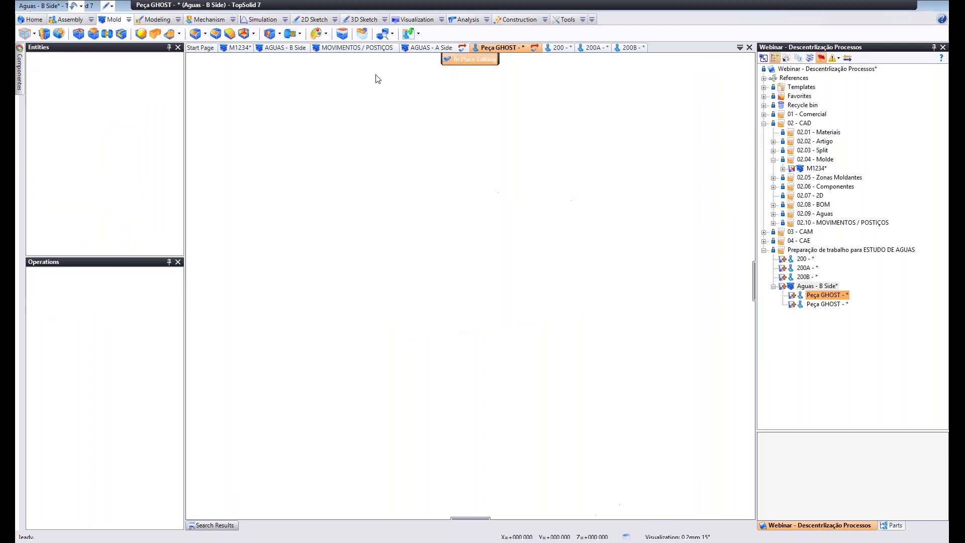
# Inspect the new block in the assembly and hide the whole PEÇAS ESTUDO set.
pyautogui.click(52, 96)
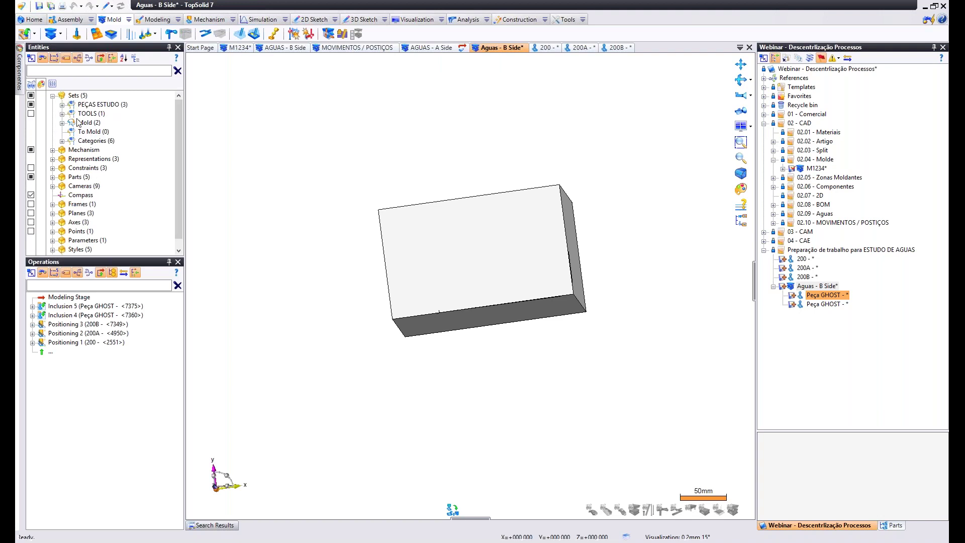
pyautogui.moveTo(417, 219); pyautogui.dragTo(427, 133, button='middle')
pyautogui.moveTo(355, 341); pyautogui.dragTo(327, 228, button='middle')
pyautogui.scroll(5, 355, 283)
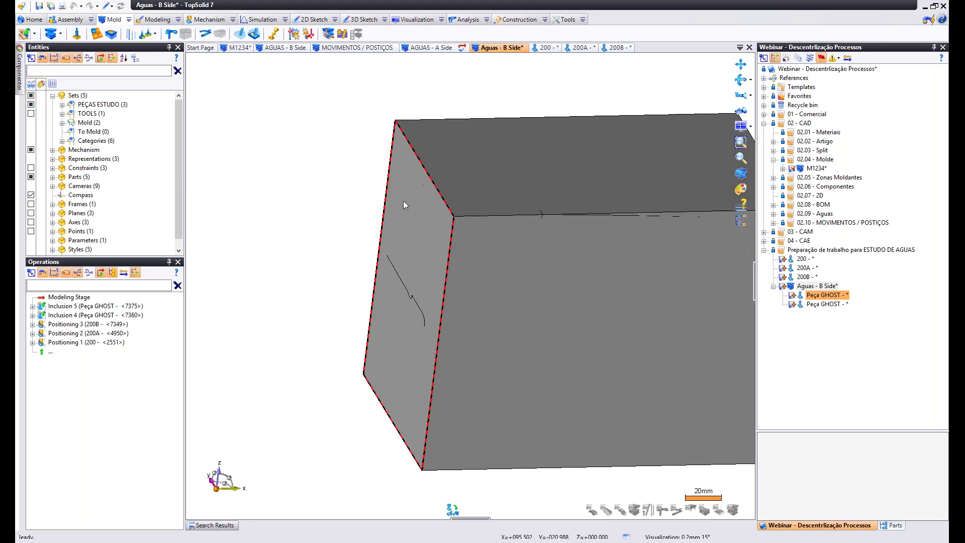
pyautogui.click(31, 105)
pyautogui.click(30, 105)
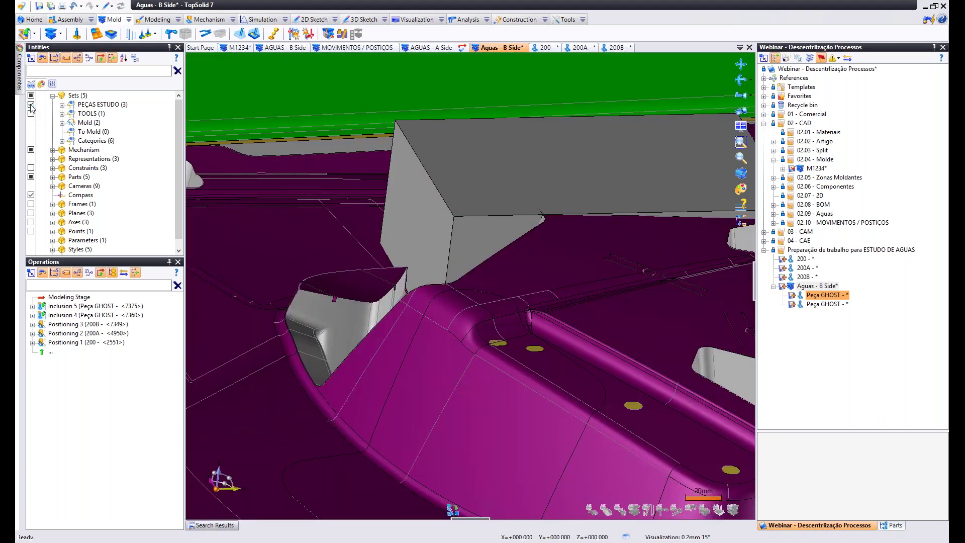
pyautogui.click(31, 105)
# Add the 200A enclosing block part to the TOOLS set and hide it.
pyautogui.click(62, 114)
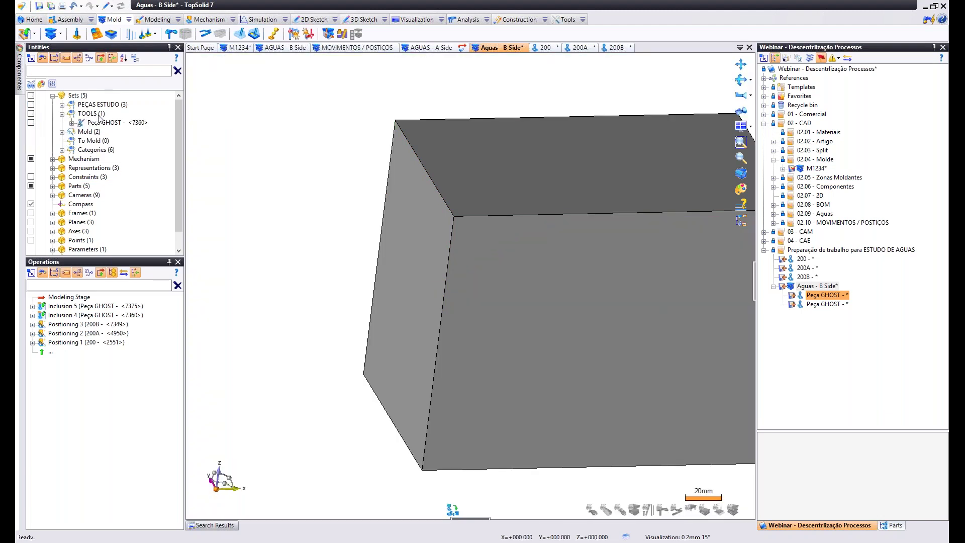
pyautogui.rightClick(98, 115)
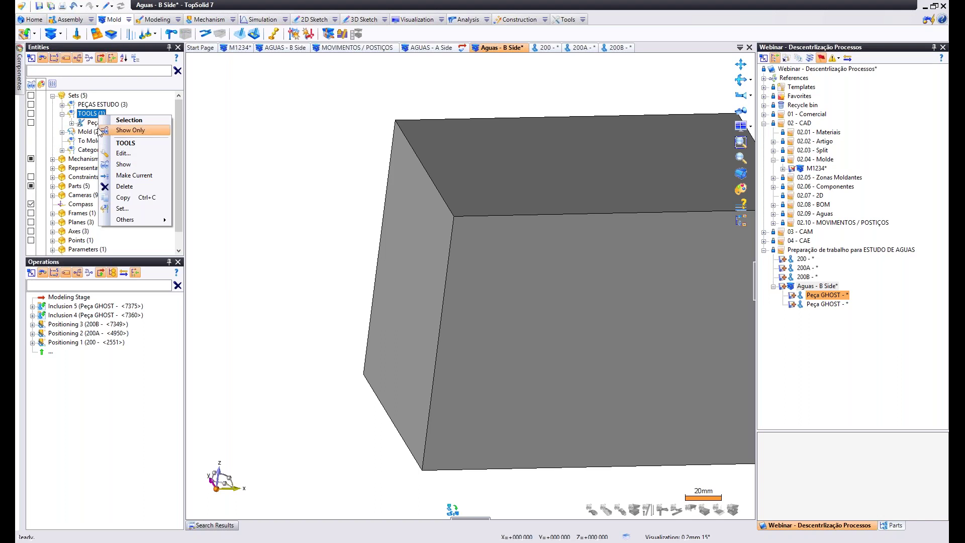
pyautogui.rightClick(80, 115)
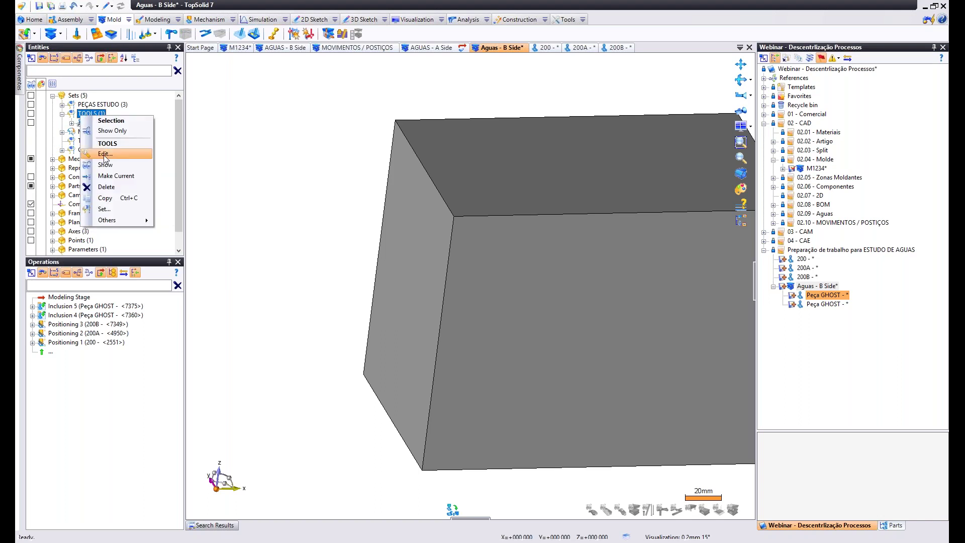
pyautogui.click(105, 155)
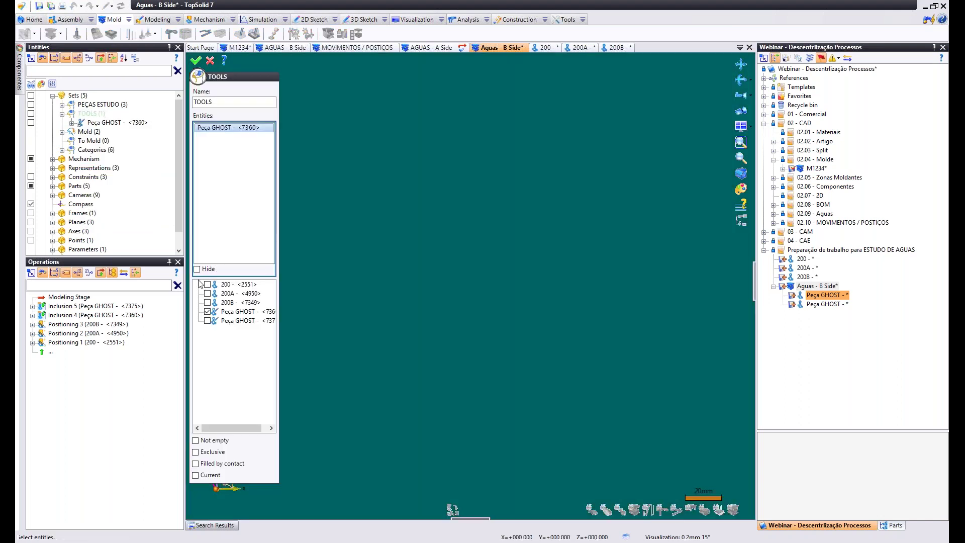
pyautogui.click(207, 320)
pyautogui.click(196, 61)
pyautogui.scroll(-5, 357, 150)
pyautogui.click(30, 123)
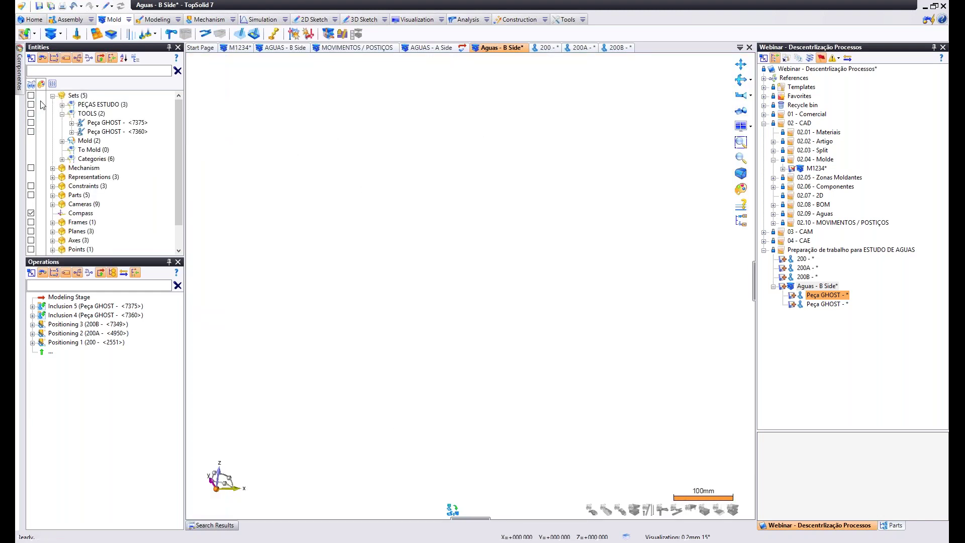
# Display only part 200B of the PEÇAS ESTUDO set.
pyautogui.click(62, 104)
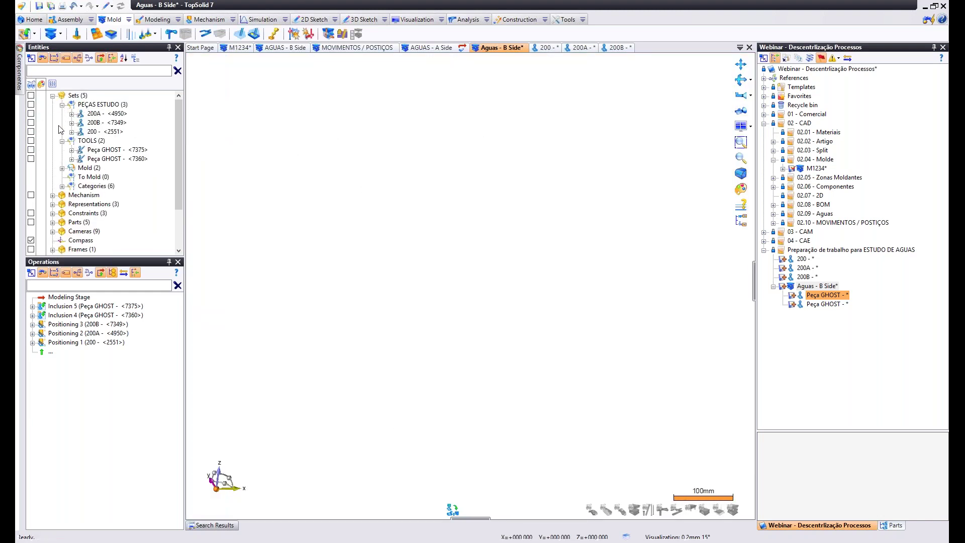
pyautogui.click(31, 123)
pyautogui.scroll(-5, 405, 228)
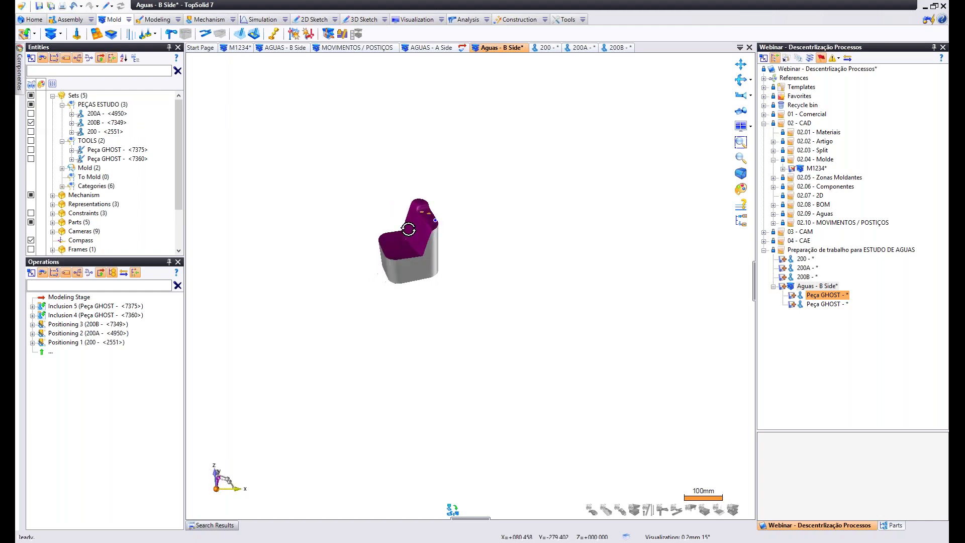
# Create another in-place part from the Peça GHOST template for part 200B.
pyautogui.rightClick(221, 72)
pyautogui.click(265, 92)
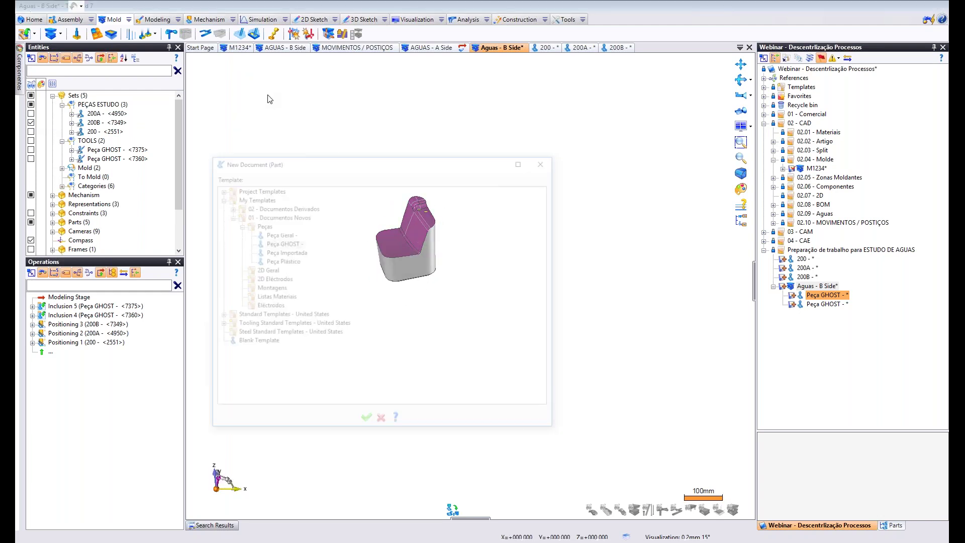
pyautogui.click(282, 243)
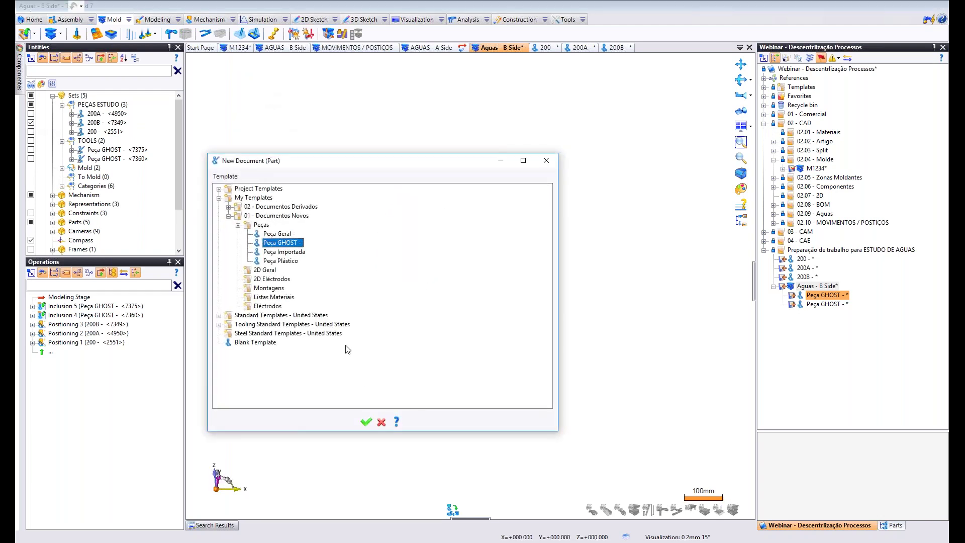
pyautogui.click(367, 423)
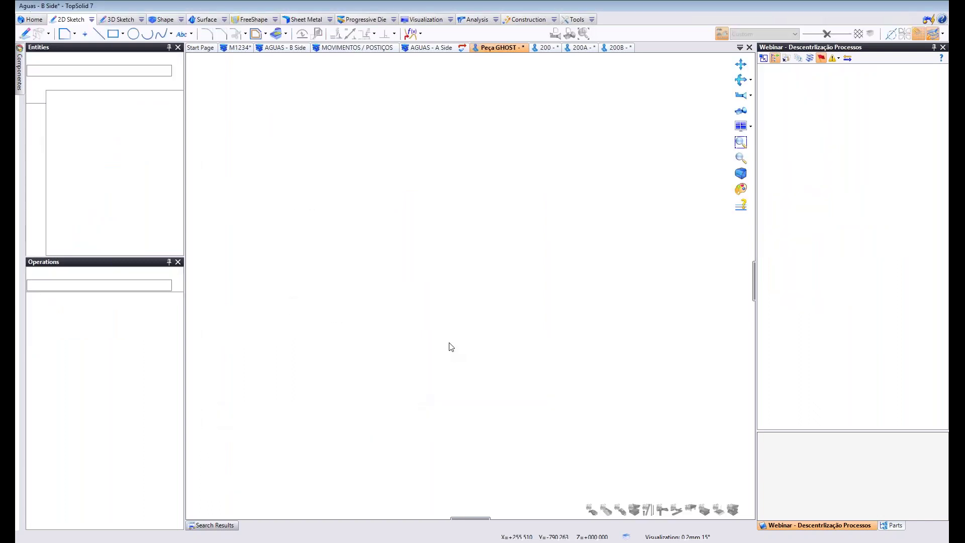
# Create an enclosing block around part 200B, oriented to the Absolute Frame.
pyautogui.click(164, 19)
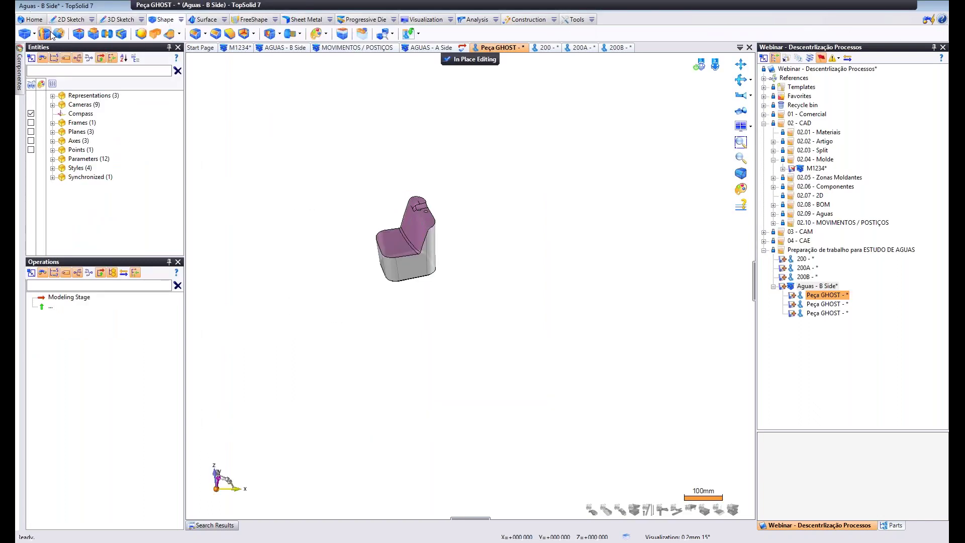
pyautogui.click(34, 33)
pyautogui.click(50, 63)
pyautogui.click(394, 267)
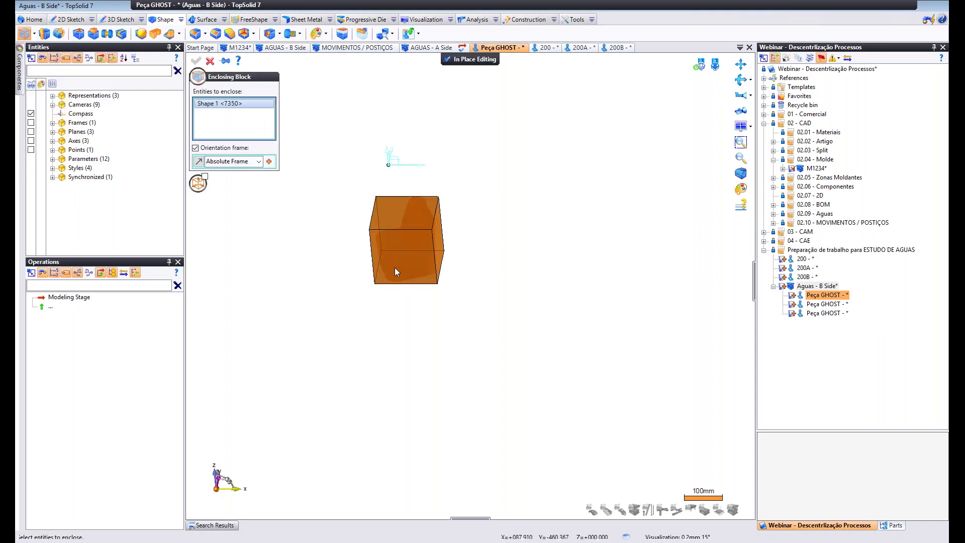
pyautogui.rightClick(258, 233)
pyautogui.click(277, 238)
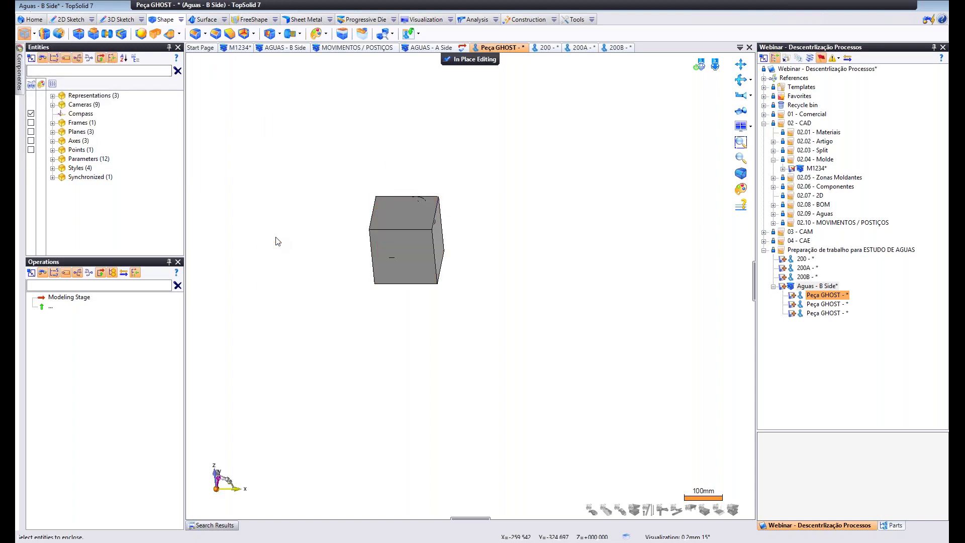
# Set the new ghost part's BOM - Nº Peça parameter to TOOL 200B - AGUAS.
pyautogui.scroll(2, 420, 241)
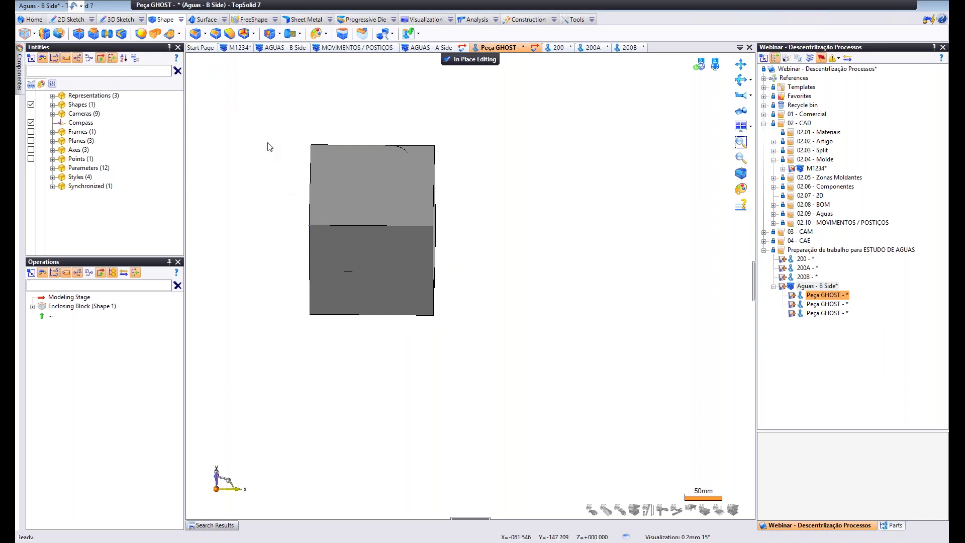
pyautogui.click(52, 168)
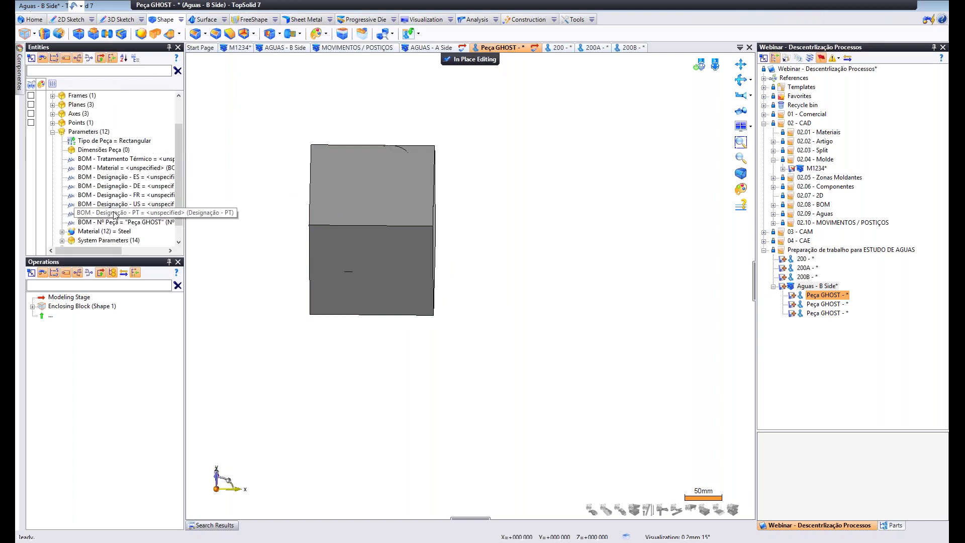
pyautogui.click(138, 223)
pyautogui.doubleClick(138, 223)
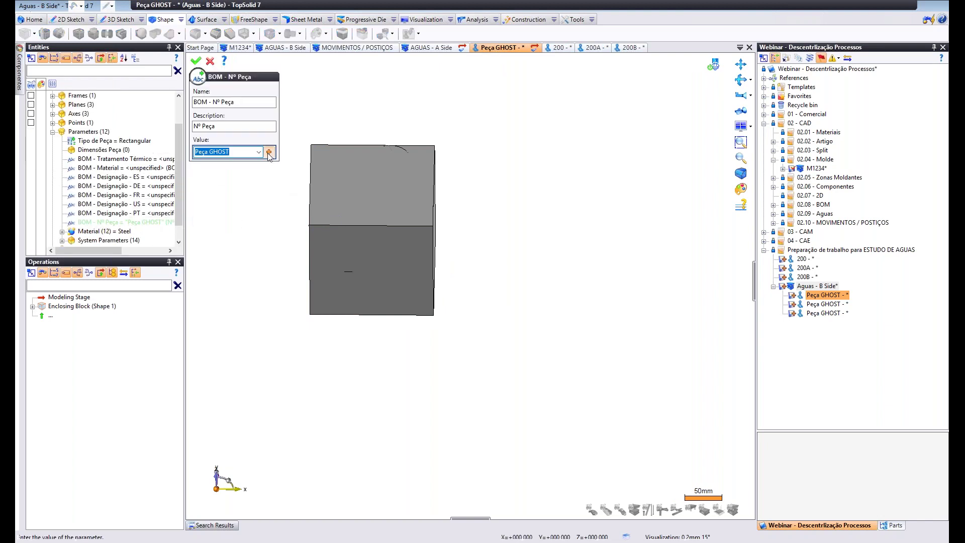
pyautogui.write('TOOL 200 - AGUAS')
pyautogui.write('b')
pyautogui.press('BackSpace')
pyautogui.write('B')
pyautogui.click(195, 63)
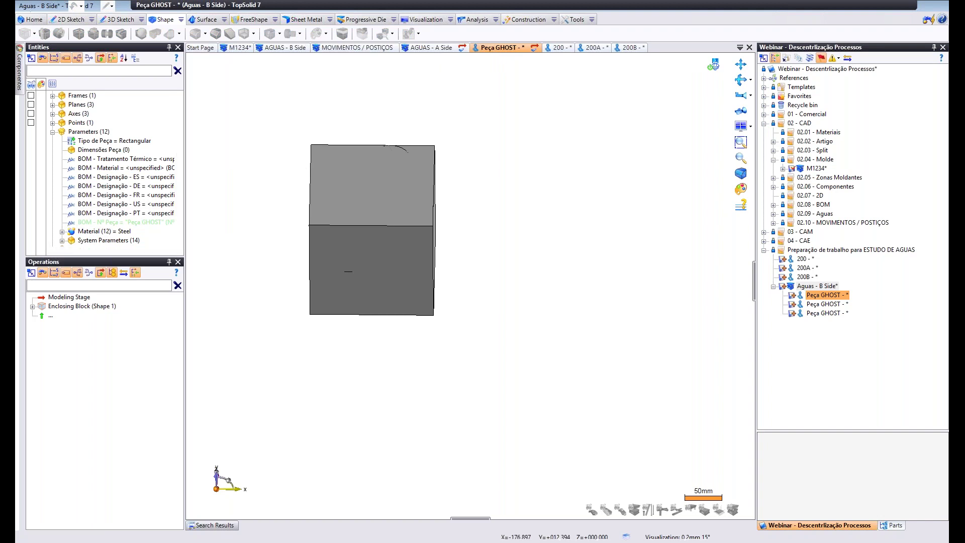
# Rename the ghost part's enclosing block shape as TOOL 200B - AGUAS and finish the in-place editing.
pyautogui.click(53, 105)
pyautogui.scroll(2, 58, 101)
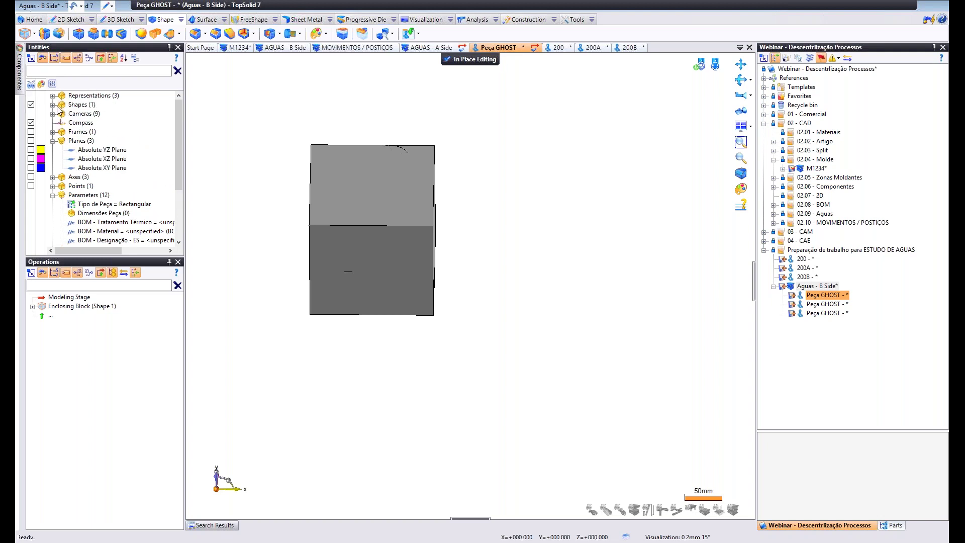
pyautogui.click(53, 104)
pyautogui.click(72, 114)
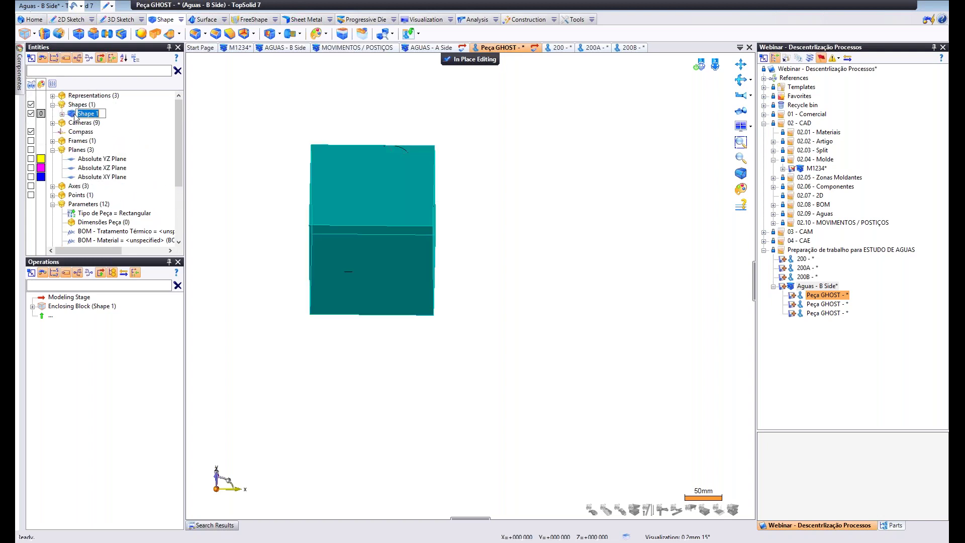
pyautogui.write('TOOL 200 - AGUAS')
pyautogui.click(308, 111)
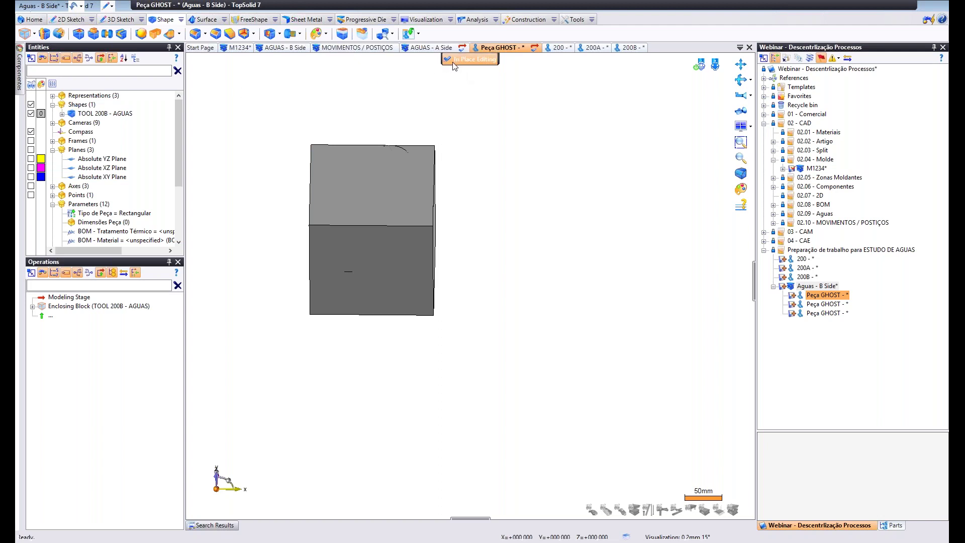
pyautogui.click(453, 60)
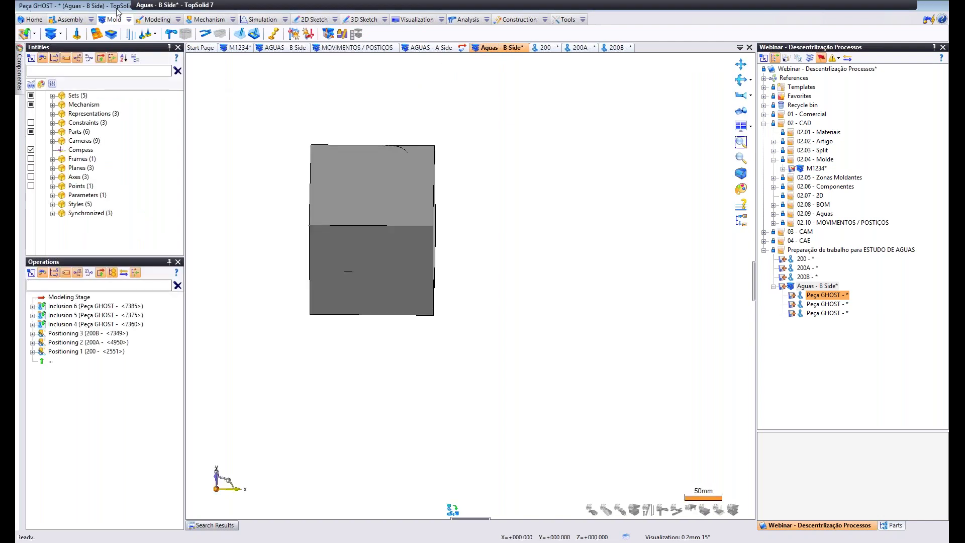
# Add the newest Peça GHOST part to the TOOLS set.
pyautogui.click(53, 95)
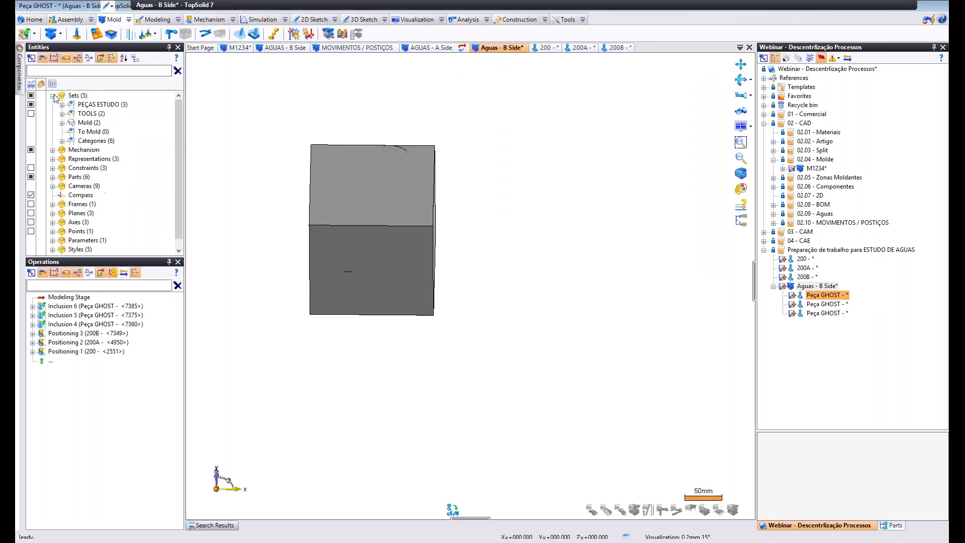
pyautogui.click(63, 114)
pyautogui.rightClick(98, 116)
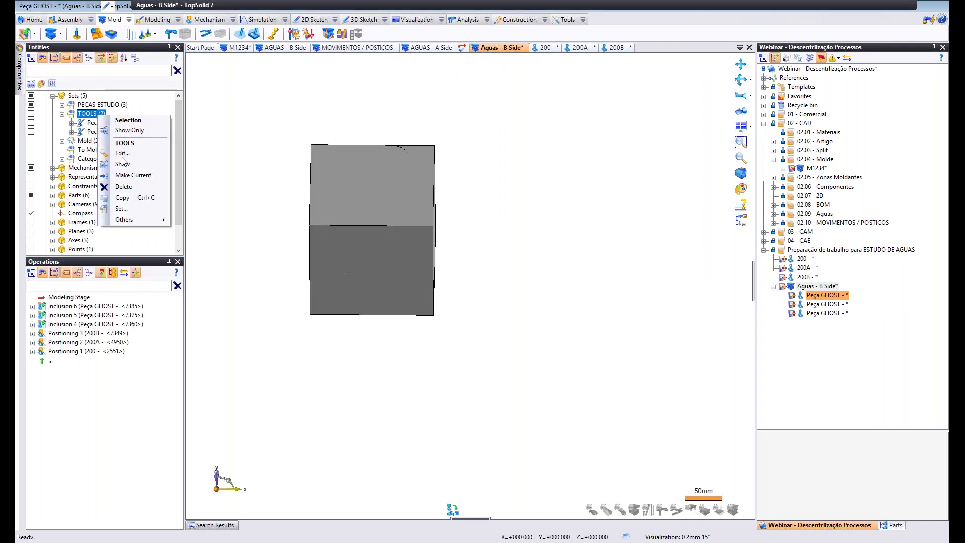
pyautogui.click(124, 154)
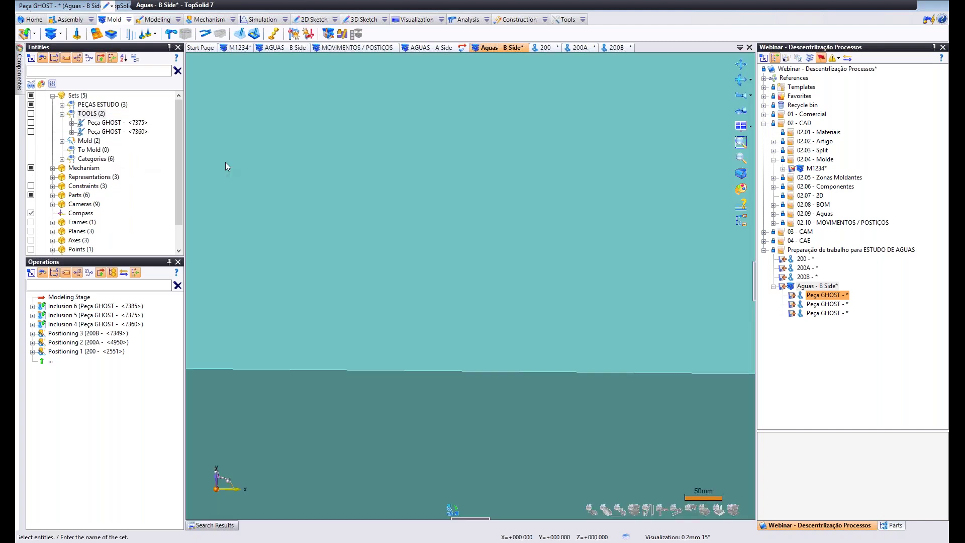
pyautogui.click(207, 330)
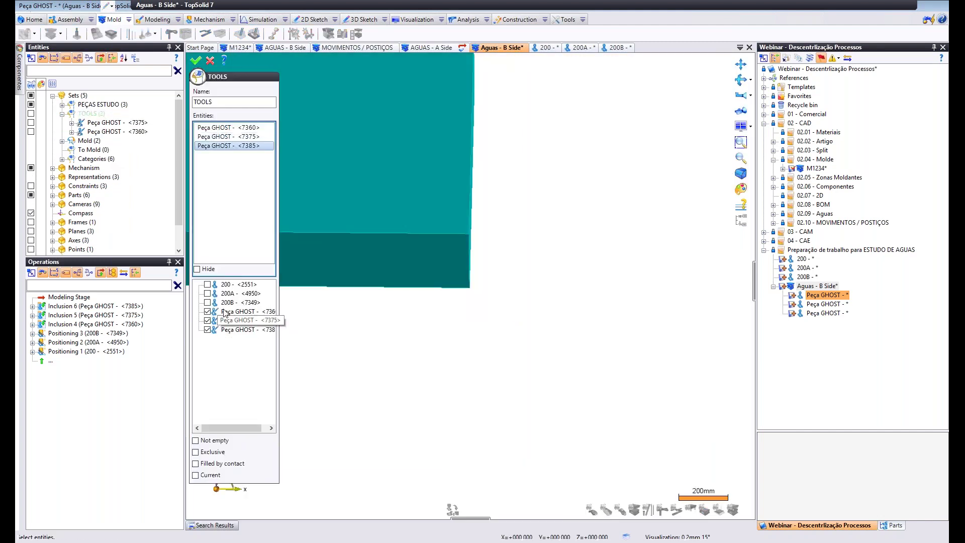
pyautogui.click(196, 60)
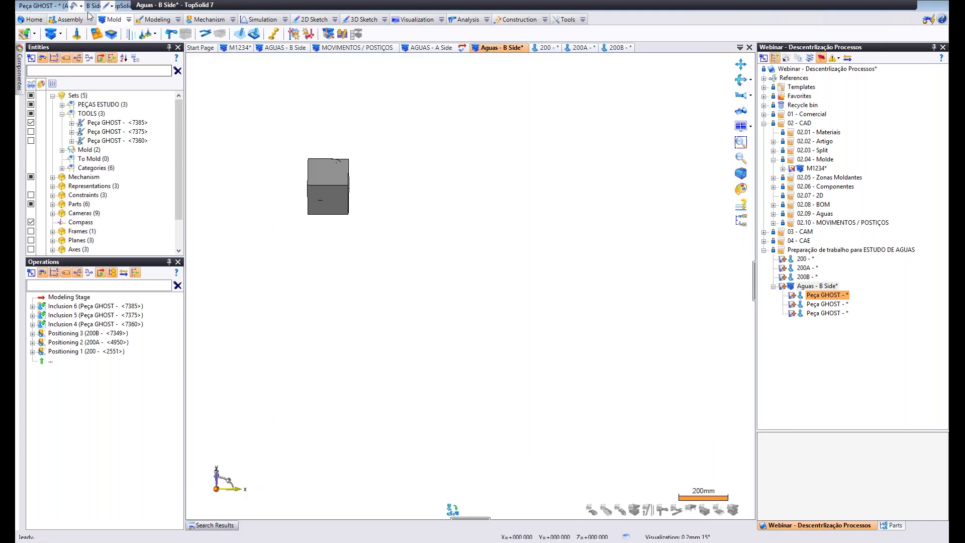
# Switch the assembly to the Analysis Stage to refresh the TOOL part names, check them, and return to the Modeling Stage.
pyautogui.click(111, 6)
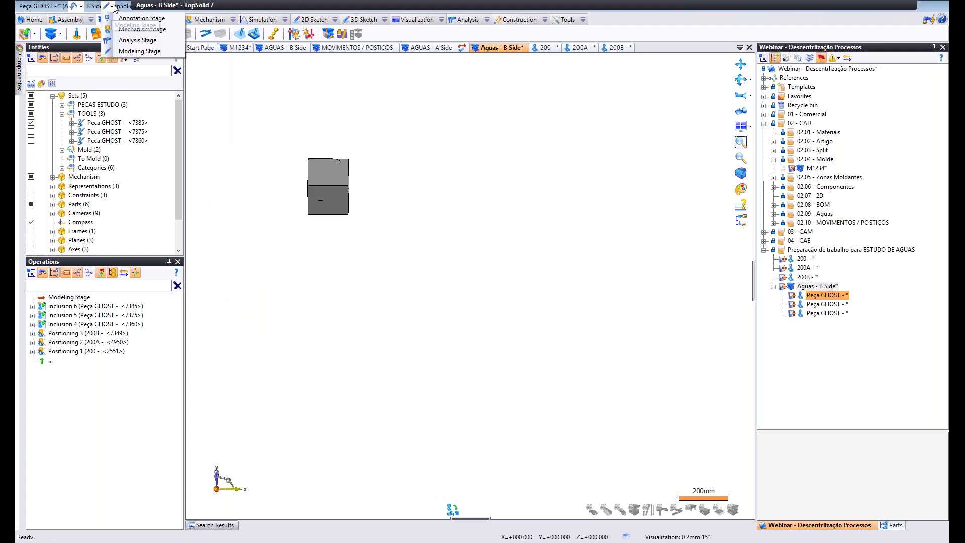
pyautogui.click(140, 40)
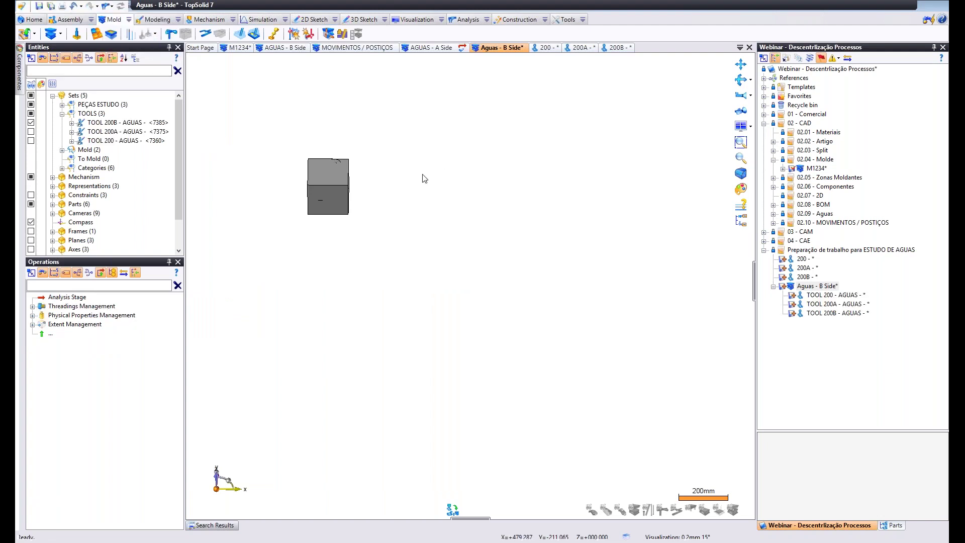
pyautogui.click(843, 295)
pyautogui.click(833, 305)
pyautogui.click(833, 313)
pyautogui.click(835, 296)
pyautogui.click(816, 287)
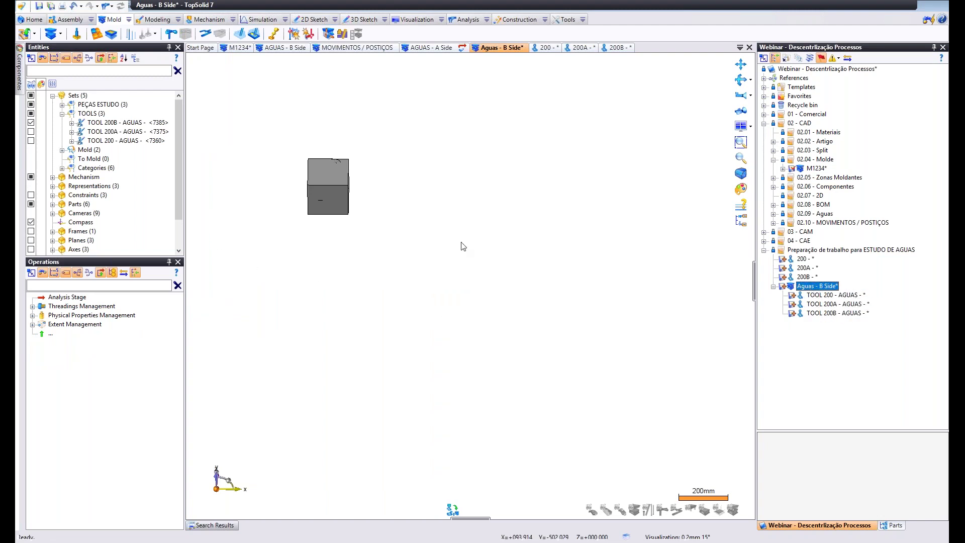
pyautogui.click(109, 123)
pyautogui.click(120, 141)
pyautogui.click(109, 7)
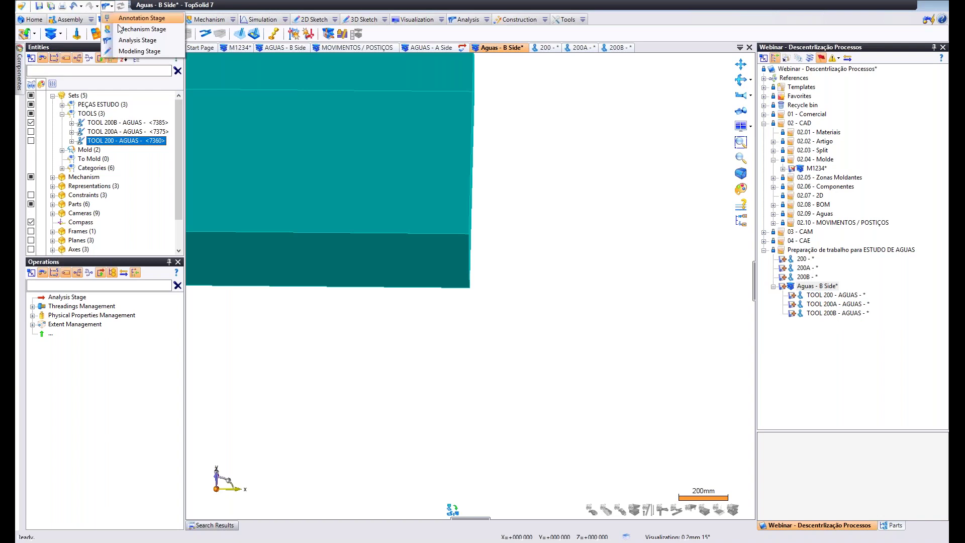
pyautogui.click(139, 50)
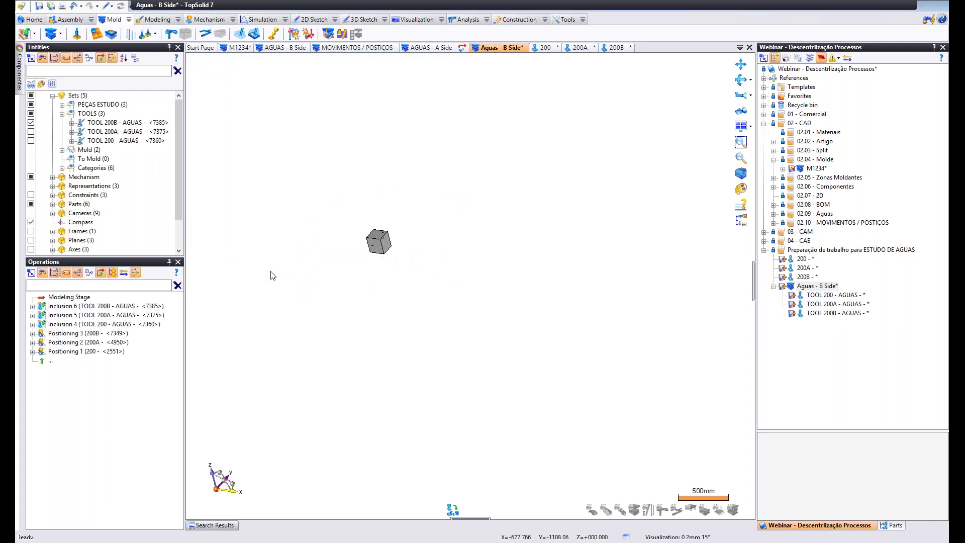
# Hide TOOL 200B - AGUAS and display only part 200 of the PEÇAS ESTUDO set.
pyautogui.click(30, 123)
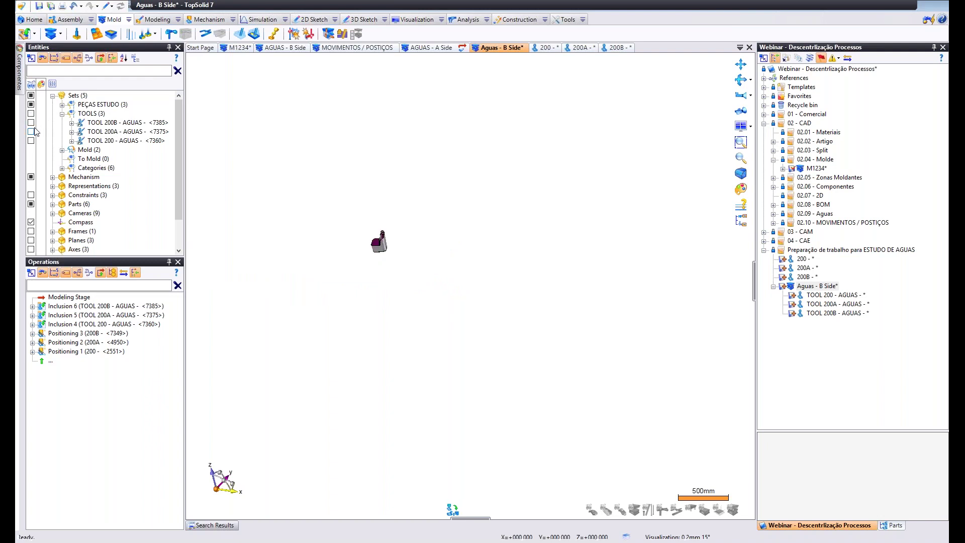
pyautogui.click(61, 105)
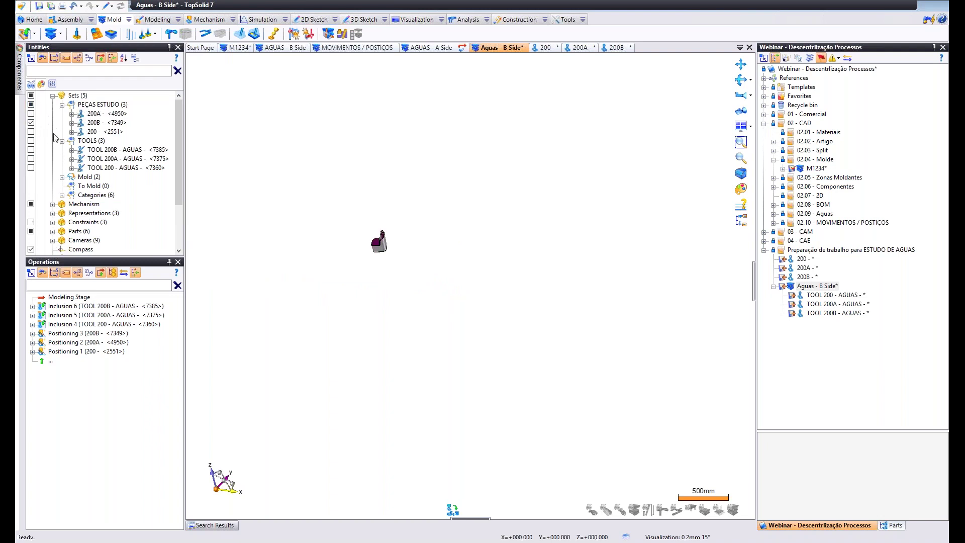
pyautogui.click(30, 131)
pyautogui.moveTo(302, 210); pyautogui.dragTo(428, 256, button='middle')
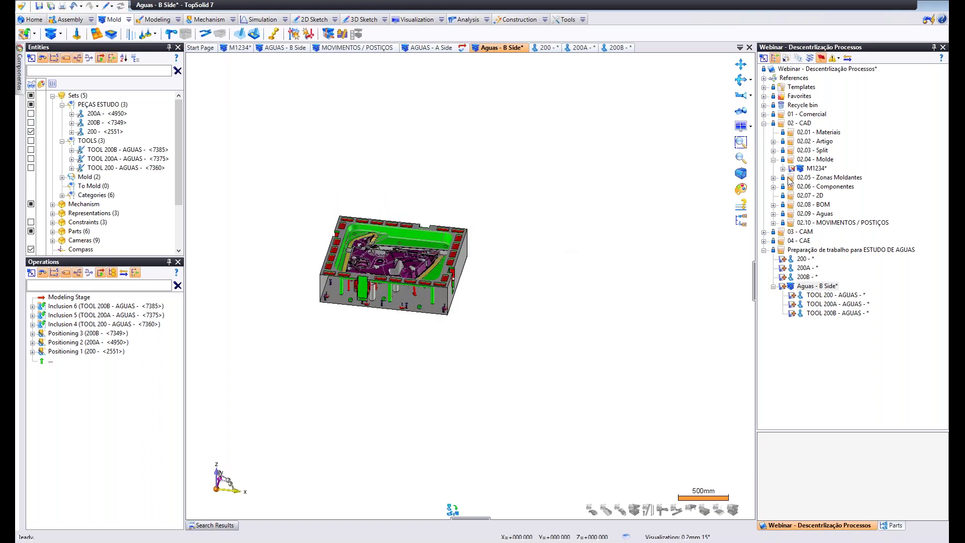
# Copy the M1234_3D_aguas_B Side part from the AGUAS - B Side folder into the Preparação de trabalho para ESTUDO DE AGUAS folder.
pyautogui.click(774, 213)
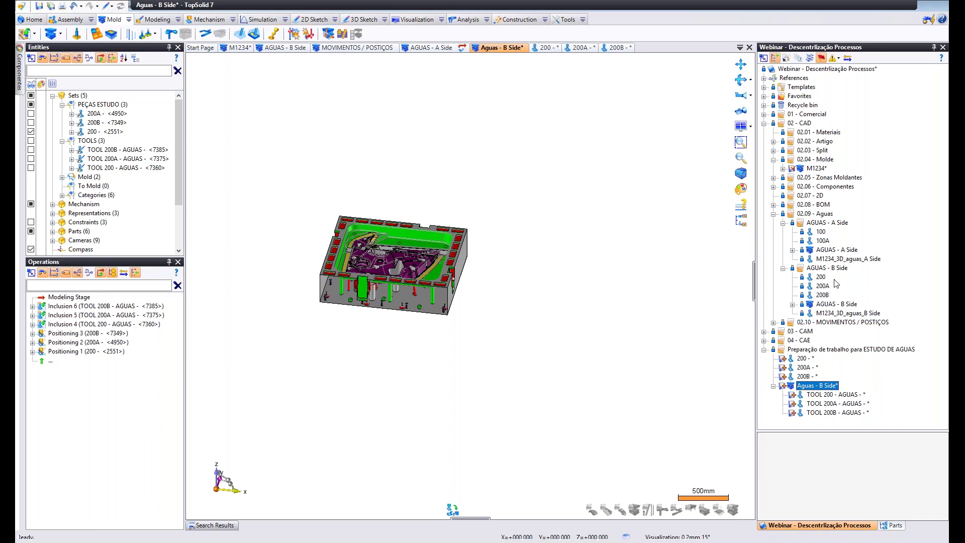
pyautogui.rightClick(849, 313)
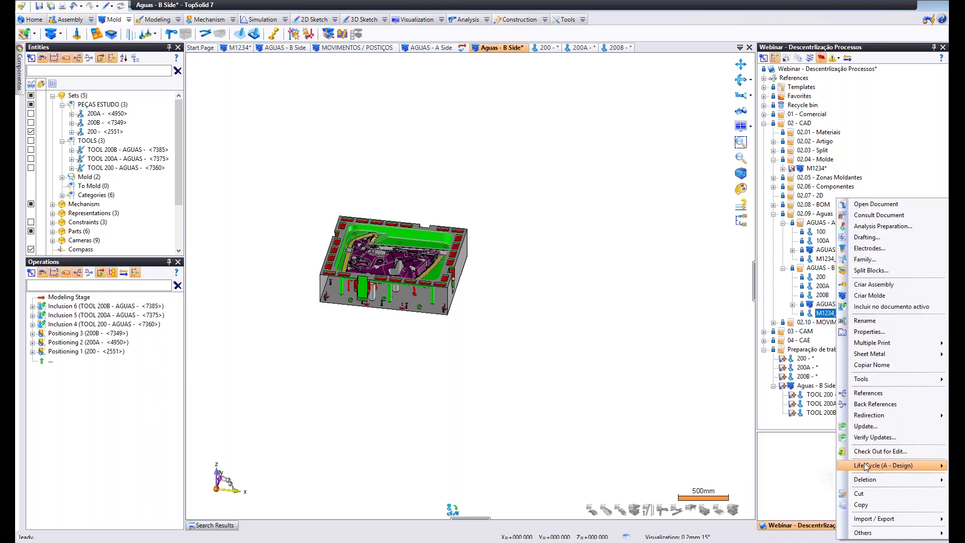
pyautogui.click(866, 504)
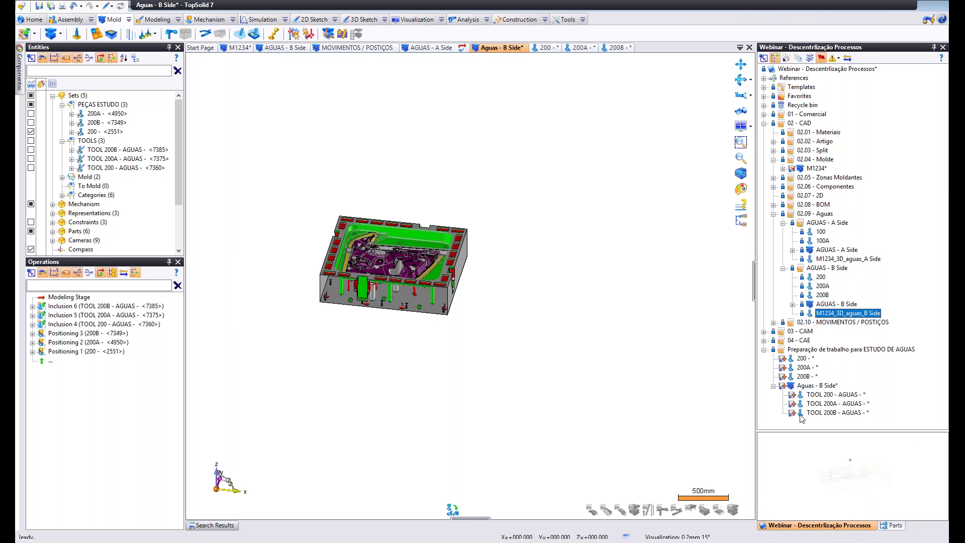
pyautogui.rightClick(815, 349)
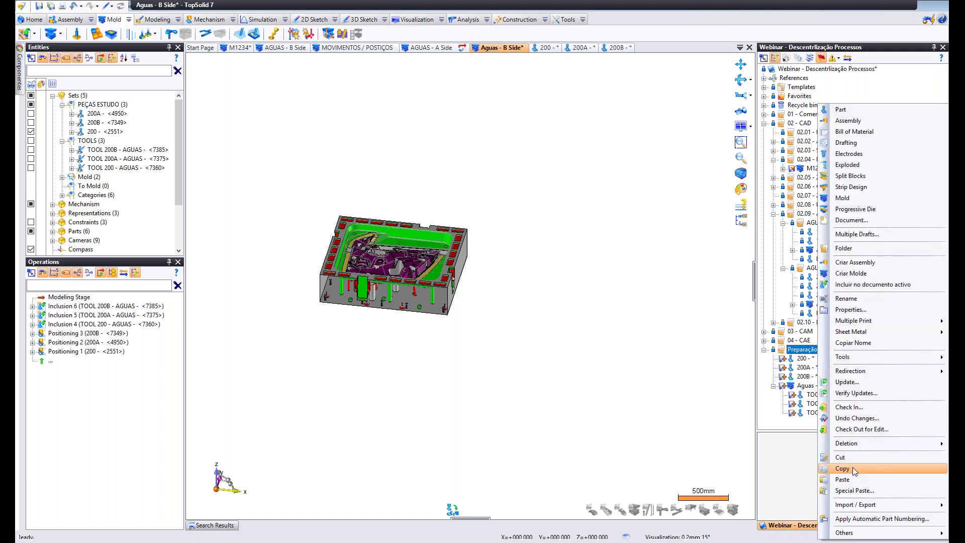
pyautogui.click(842, 480)
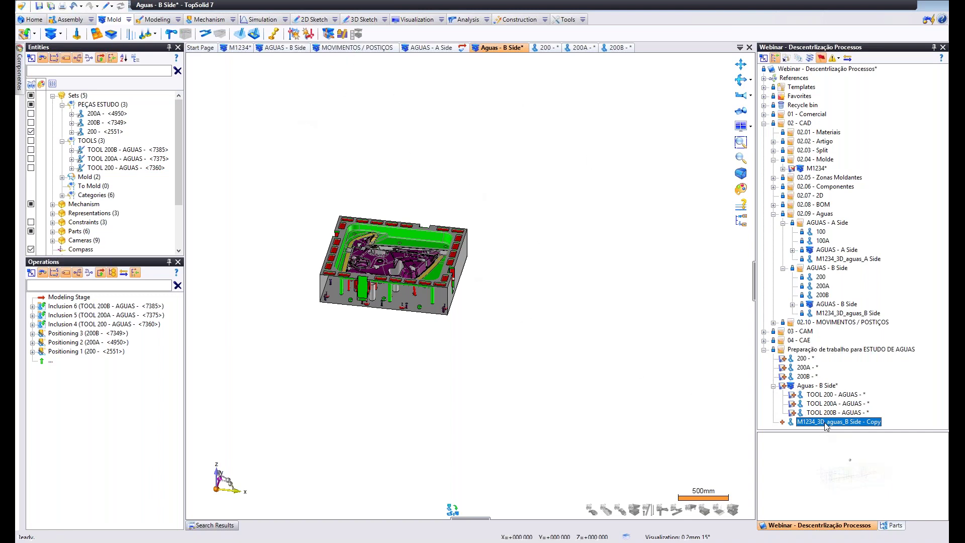
# Insert the M1234_3D_aguas_B Side copy into the assembly and position it with a Frame on Frame constraint.
pyautogui.moveTo(613, 290); pyautogui.dragTo(604, 271)
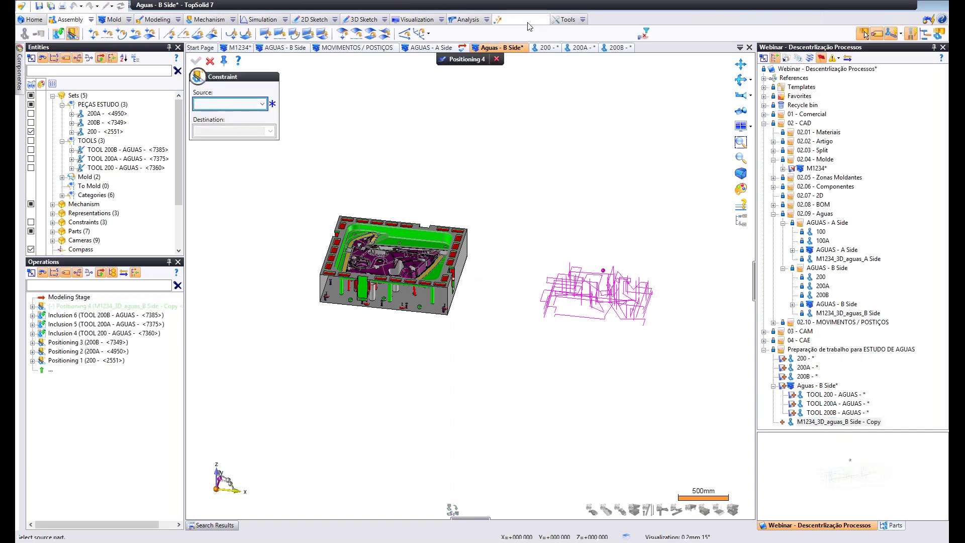
pyautogui.click(420, 33)
pyautogui.click(262, 103)
pyautogui.click(240, 114)
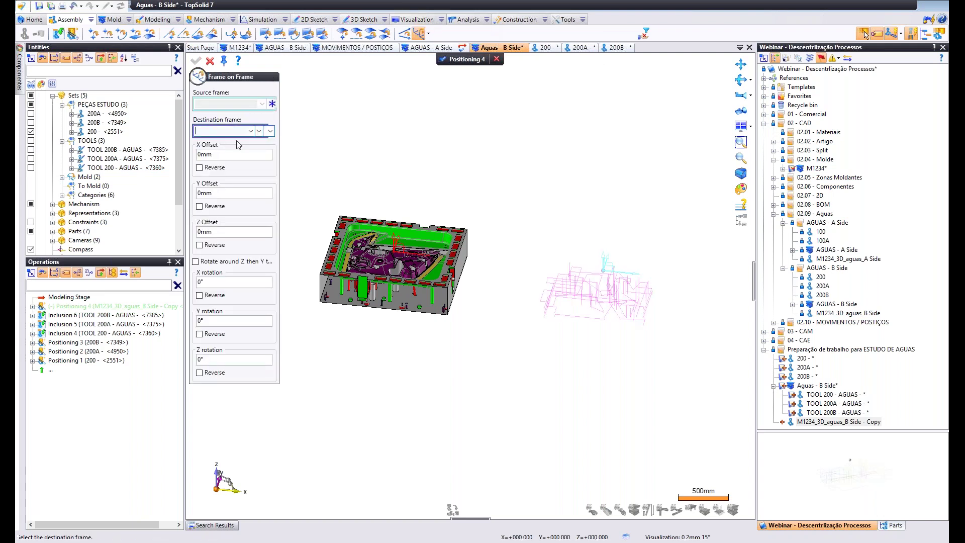
pyautogui.click(212, 62)
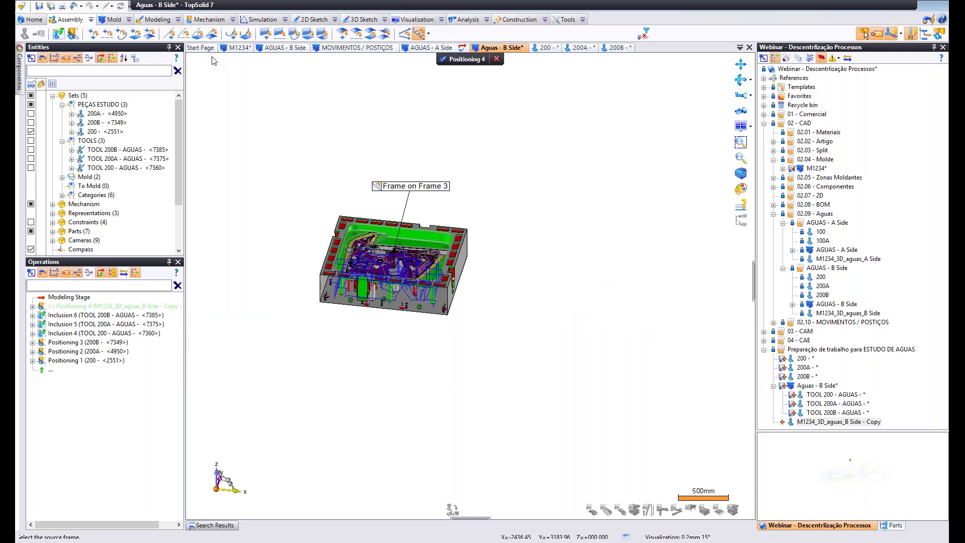
pyautogui.scroll(3, 402, 286)
pyautogui.scroll(1, 402, 287)
pyautogui.moveTo(402, 286); pyautogui.dragTo(351, 390, button='middle')
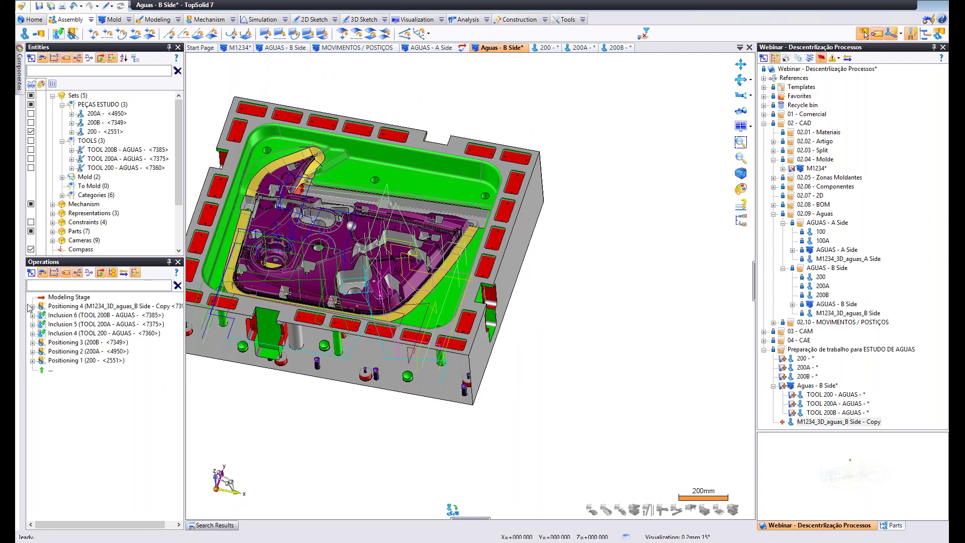
pyautogui.scroll(-3, 578, 221)
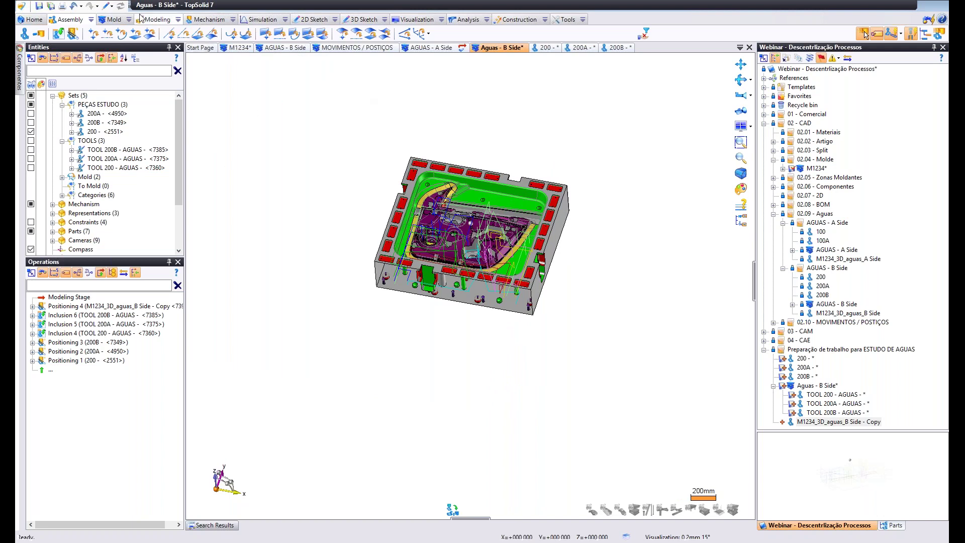
# Create the cooling circuit Circuit 1 through parts 200 and 200A, displaying 200A for selection and keeping the 12 mm drilling diameter.
pyautogui.click(119, 20)
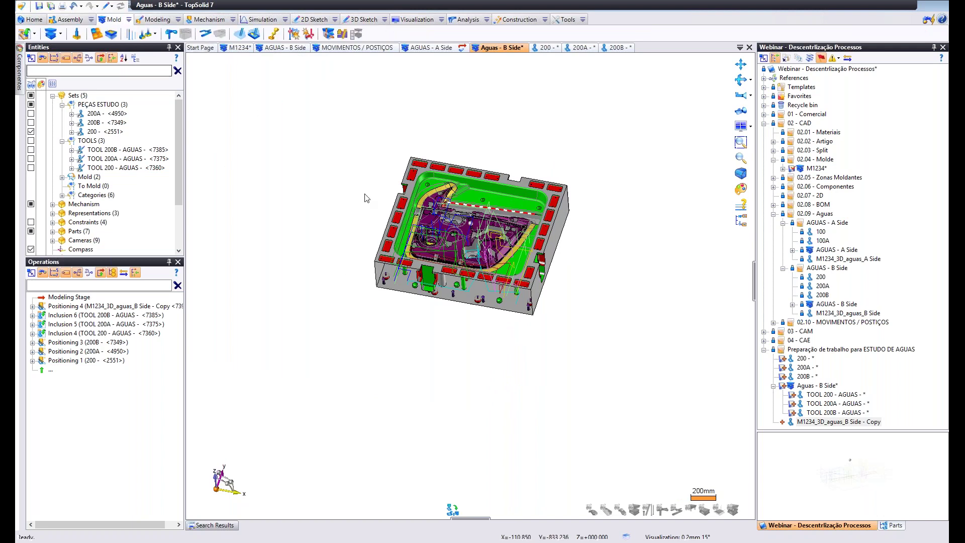
pyautogui.click(171, 33)
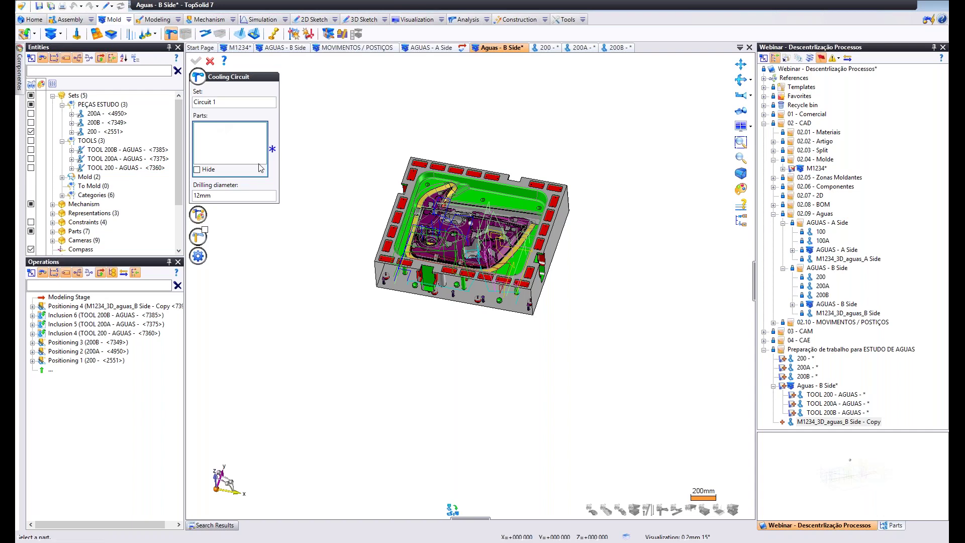
pyautogui.scroll(3, 416, 324)
pyautogui.click(452, 281)
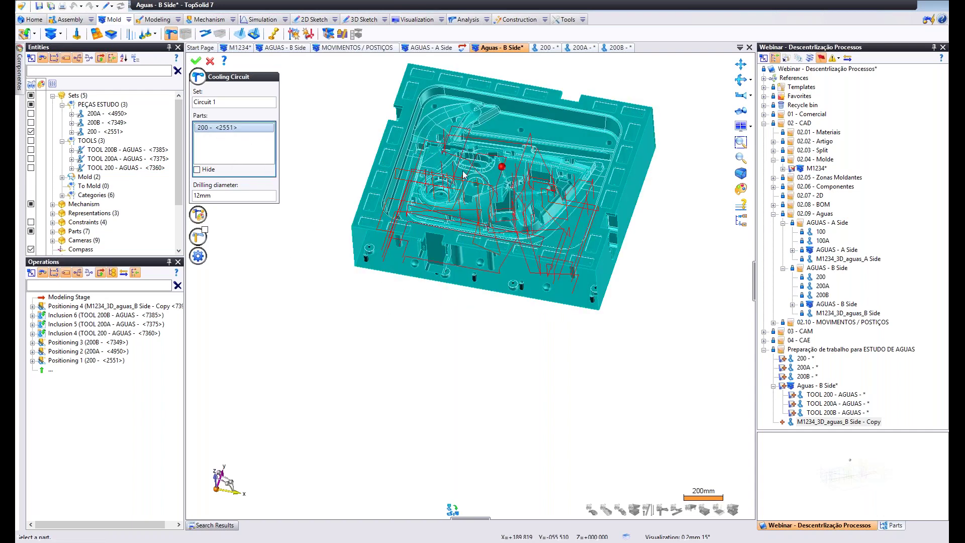
pyautogui.click(31, 114)
pyautogui.scroll(5, 452, 198)
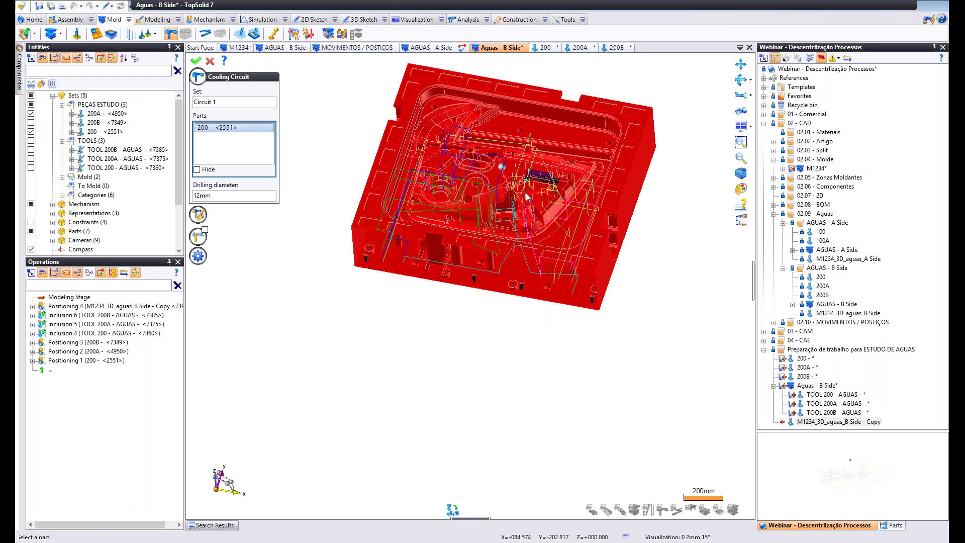
pyautogui.click(593, 154)
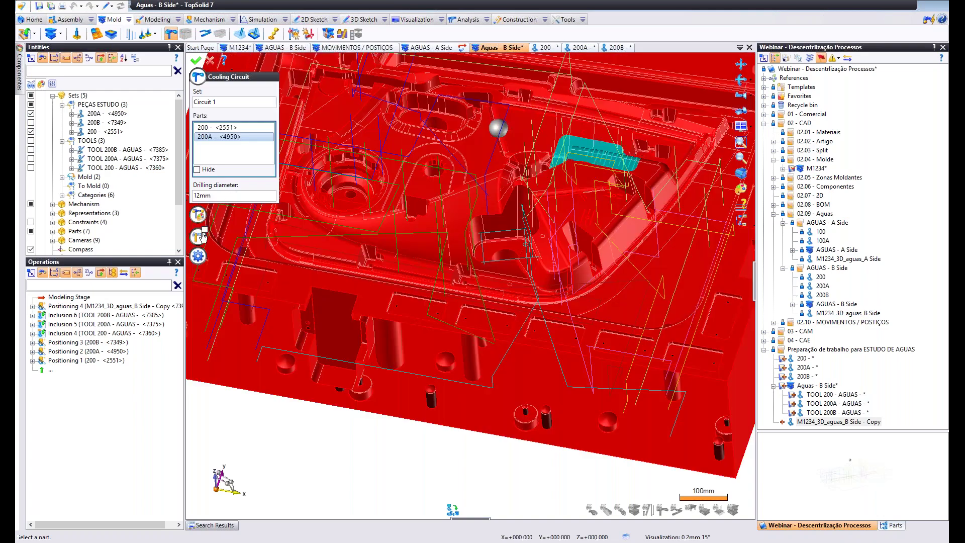
pyautogui.scroll(-4, 373, 235)
pyautogui.moveTo(373, 235); pyautogui.dragTo(370, 188, button='middle')
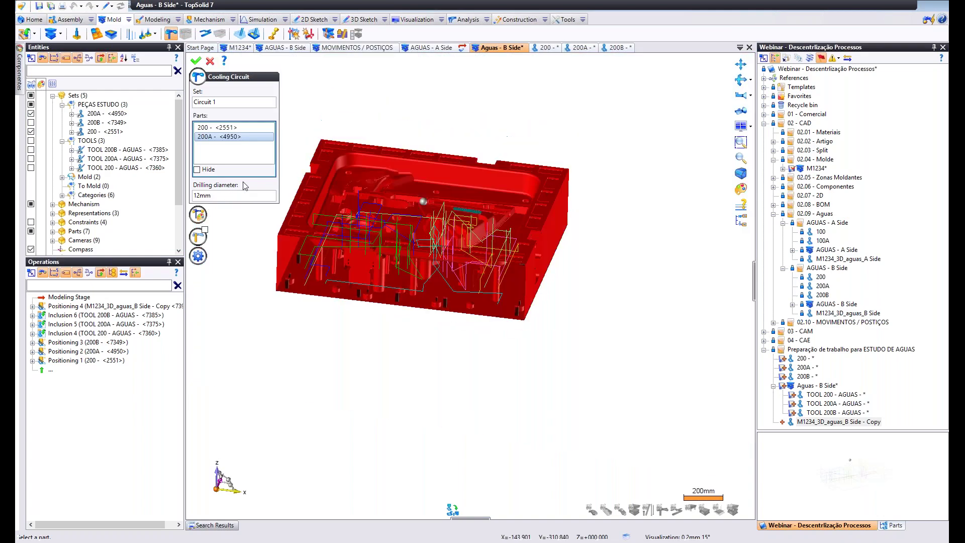
pyautogui.click(196, 61)
# Copy the connected water-line segments near the front corner of part 200 into Cooling Sketch 1 as Edges or curves and finish the sketch.
pyautogui.scroll(3, 442, 296)
pyautogui.moveTo(442, 301); pyautogui.dragTo(444, 333, button='middle')
pyautogui.moveTo(411, 193); pyautogui.dragTo(419, 198, button='middle')
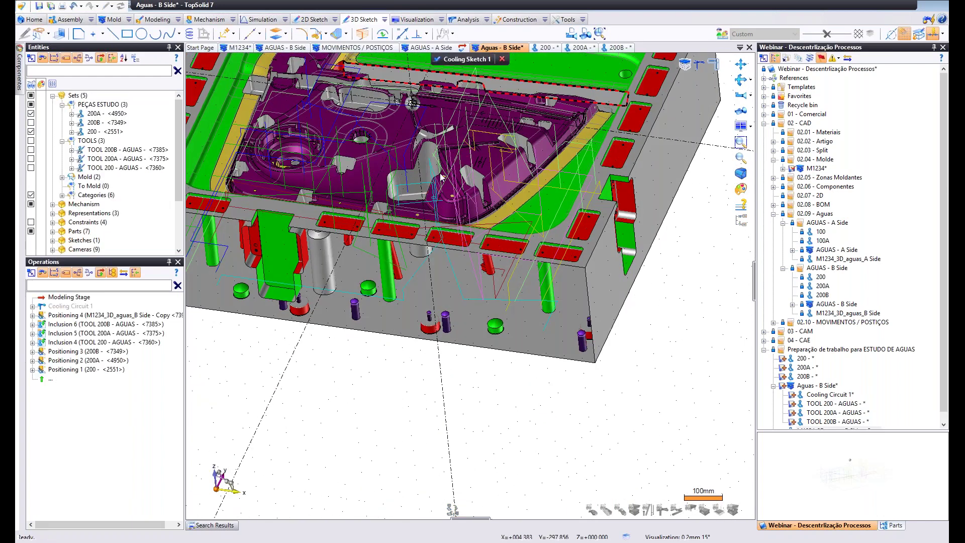
pyautogui.click(338, 34)
pyautogui.click(232, 103)
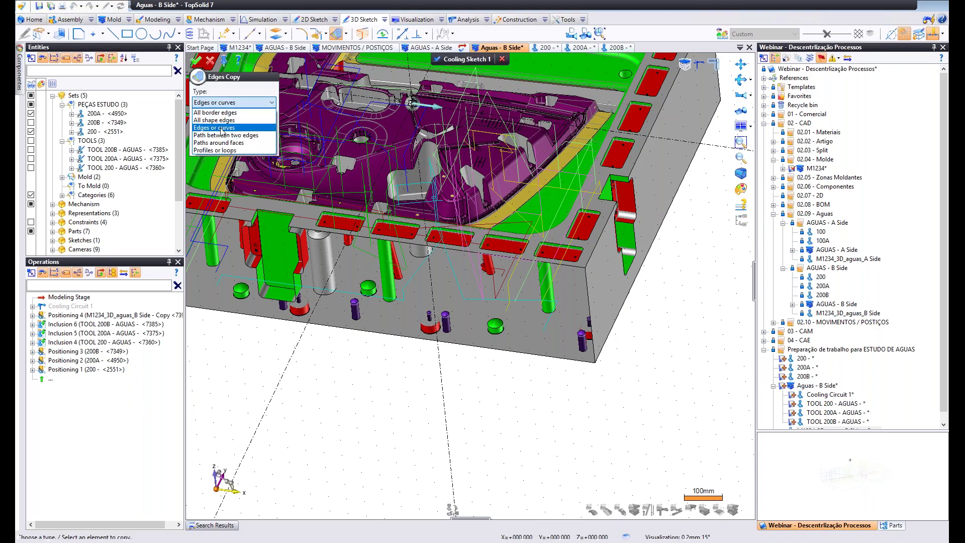
pyautogui.click(222, 129)
pyautogui.click(508, 306)
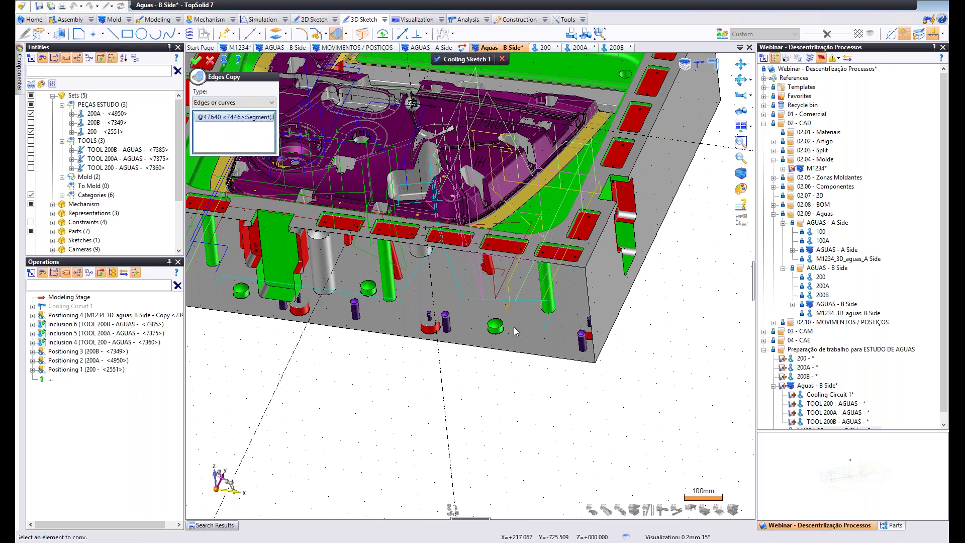
pyautogui.scroll(2, 513, 327)
pyautogui.scroll(2, 514, 327)
pyautogui.click(503, 267)
pyautogui.click(508, 245)
pyautogui.rightClick(509, 235)
pyautogui.click(527, 239)
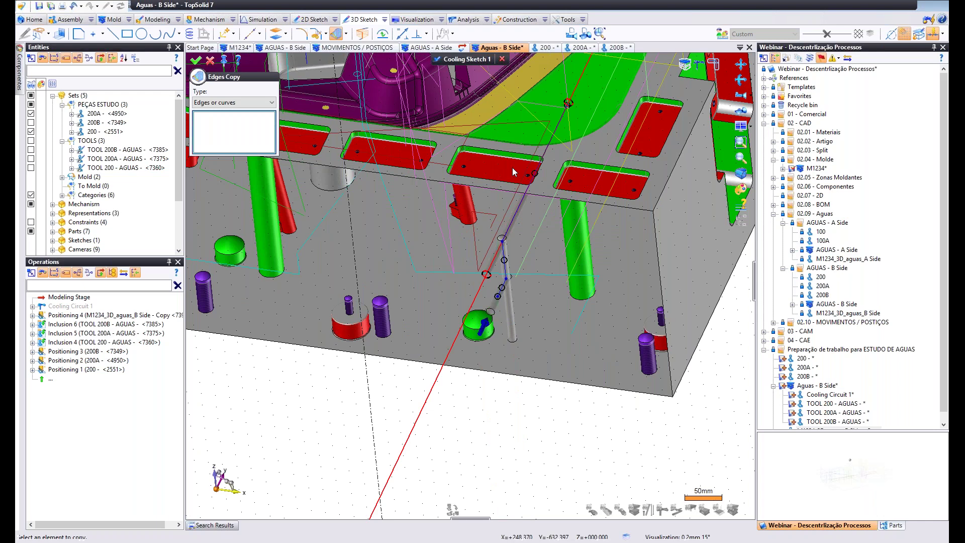
pyautogui.moveTo(505, 296); pyautogui.dragTo(508, 222, button='middle')
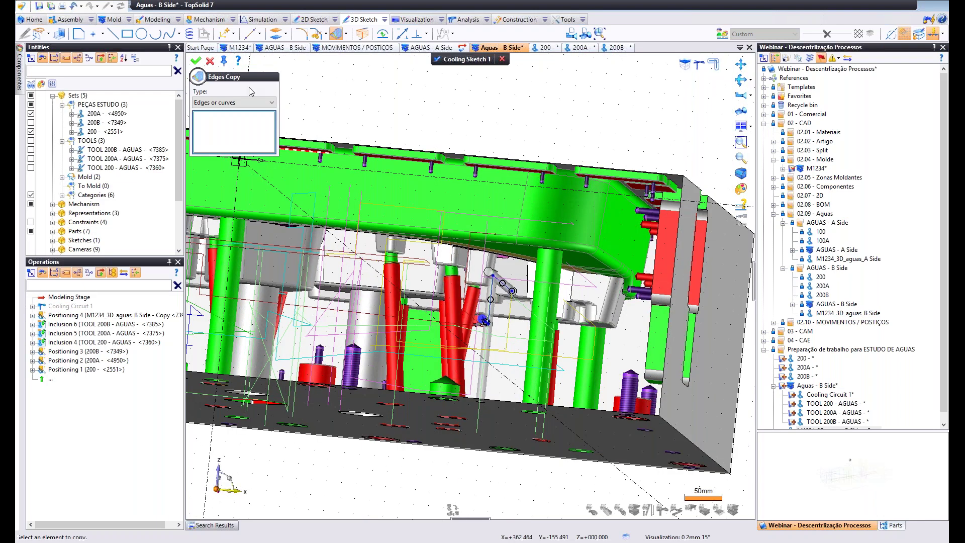
pyautogui.click(452, 60)
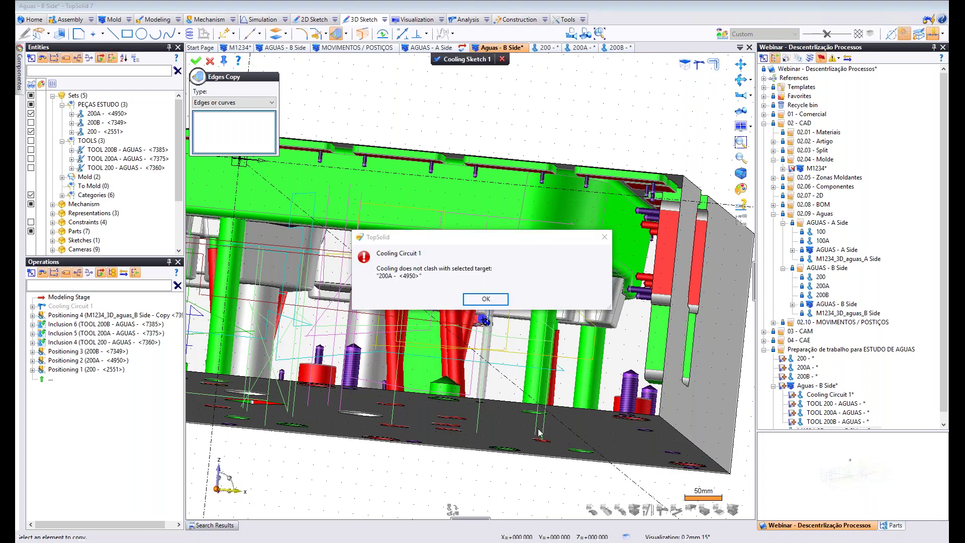
pyautogui.click(483, 300)
# Edit Cooling Circuit 1 to remove part 200A, leaving only part 200 as its target, and validate Cooling Sketch 1 again.
pyautogui.moveTo(360, 413); pyautogui.dragTo(363, 457, button='middle')
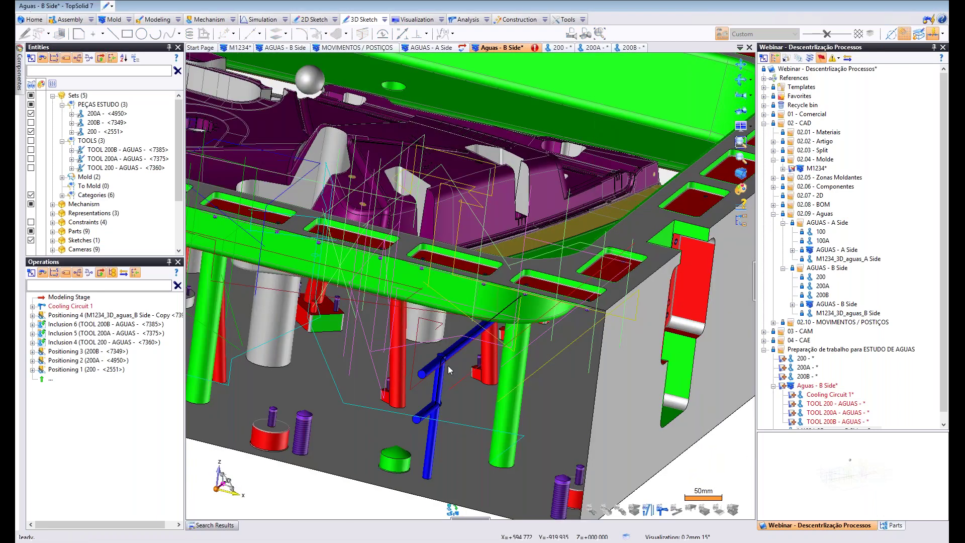
pyautogui.click(75, 306)
pyautogui.rightClick(80, 309)
pyautogui.click(103, 325)
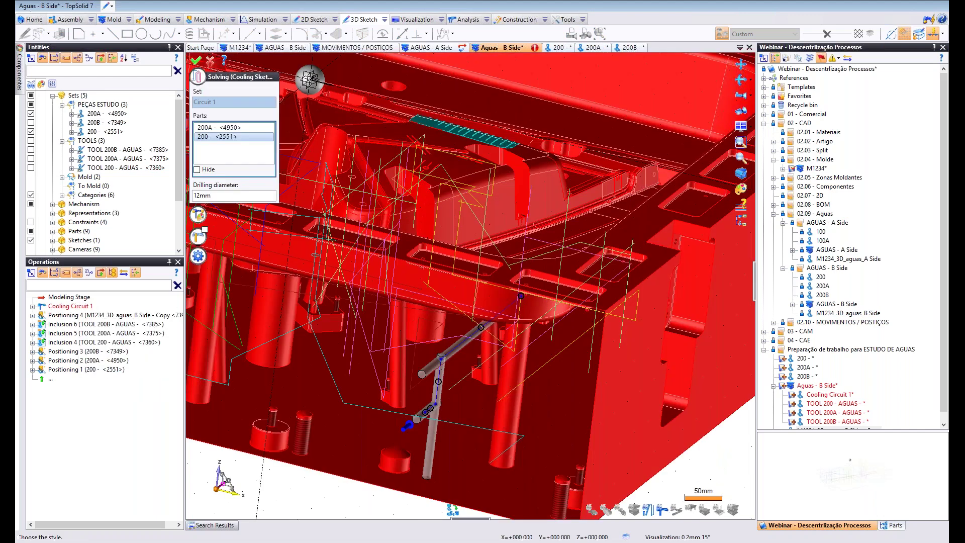
pyautogui.click(221, 128)
pyautogui.press('Delete')
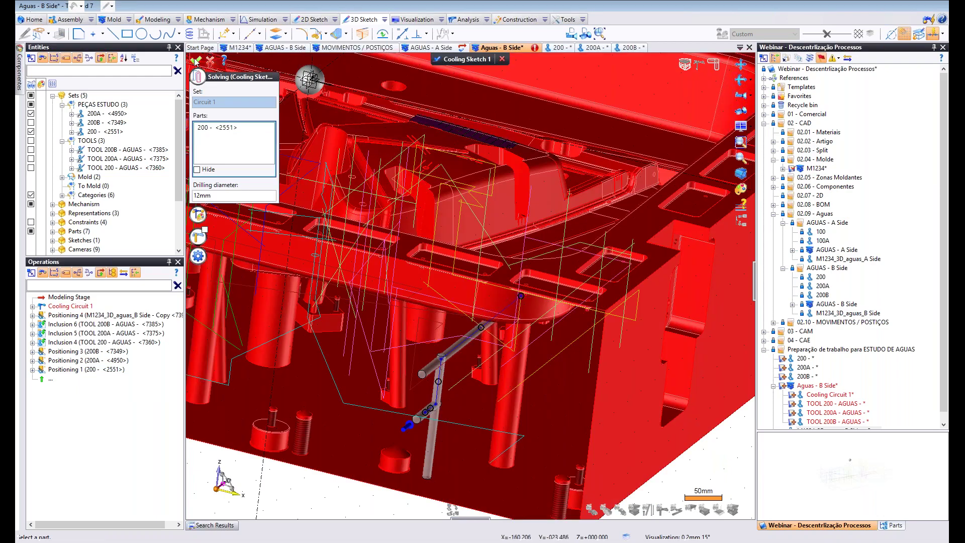
pyautogui.click(196, 60)
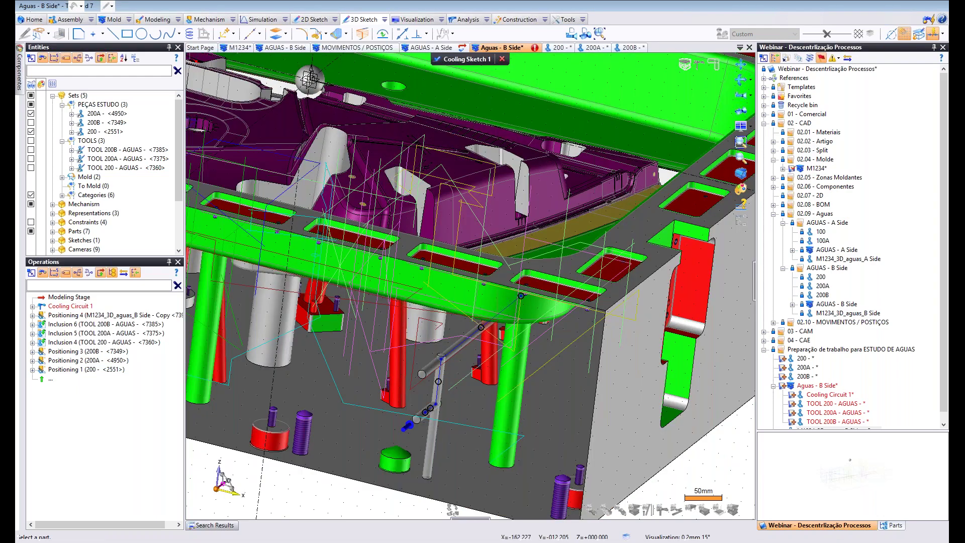
pyautogui.click(465, 60)
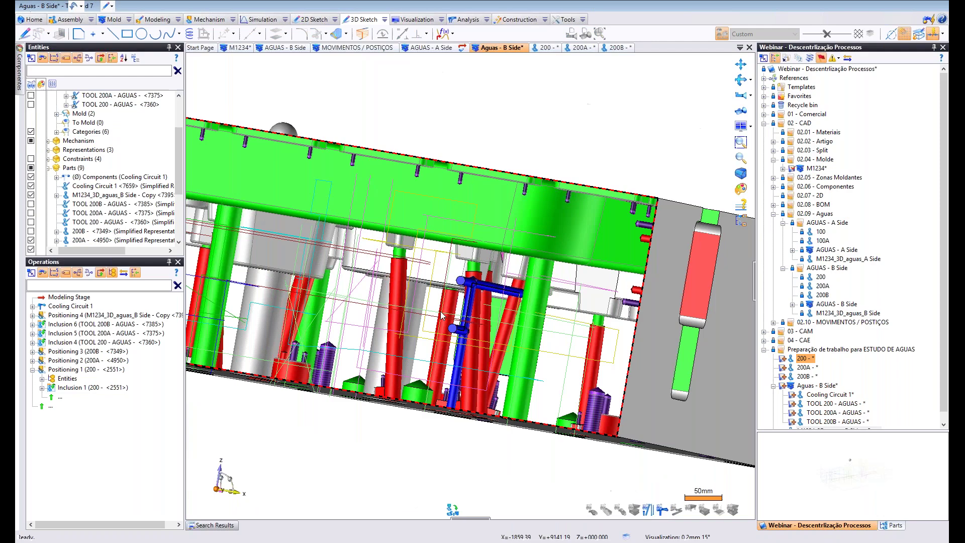
# Examine the Circuit 1 drillings in part 200 from the side and from above.
pyautogui.moveTo(505, 312)
pyautogui.mouseDown(button='middle')
pyautogui.moveTo(532, 298)
pyautogui.moveTo(528, 315)
pyautogui.moveTo(503, 309)
pyautogui.mouseUp(button='middle')
pyautogui.moveTo(463, 284); pyautogui.dragTo(447, 119, button='middle')
pyautogui.scroll(-3, 528, 311)
pyautogui.scroll(3, 453, 111)
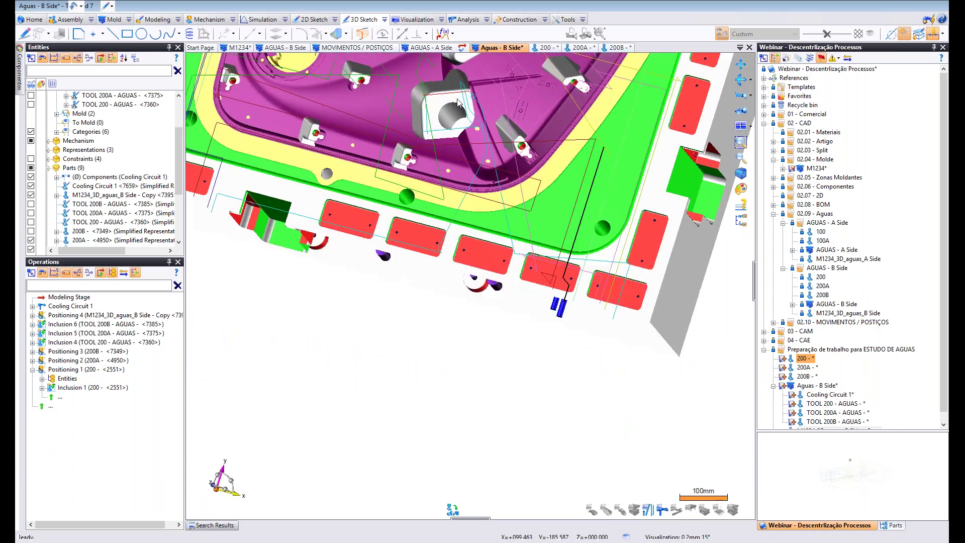
pyautogui.scroll(-1, 368, 212)
pyautogui.scroll(-1, 369, 212)
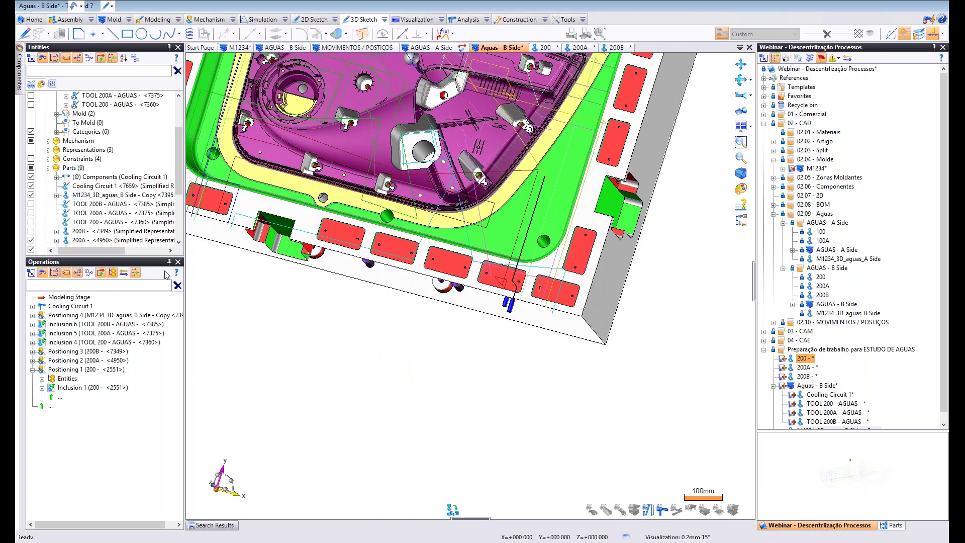
# Open part 200 and examine its shapes and the contents of its Simplified, Design and Detailed representations.
pyautogui.doubleClick(804, 359)
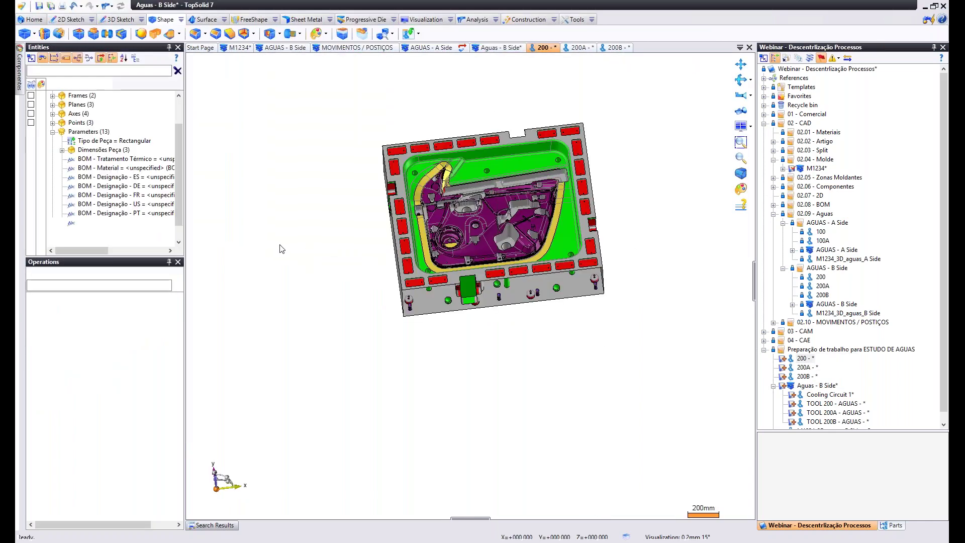
pyautogui.click(53, 132)
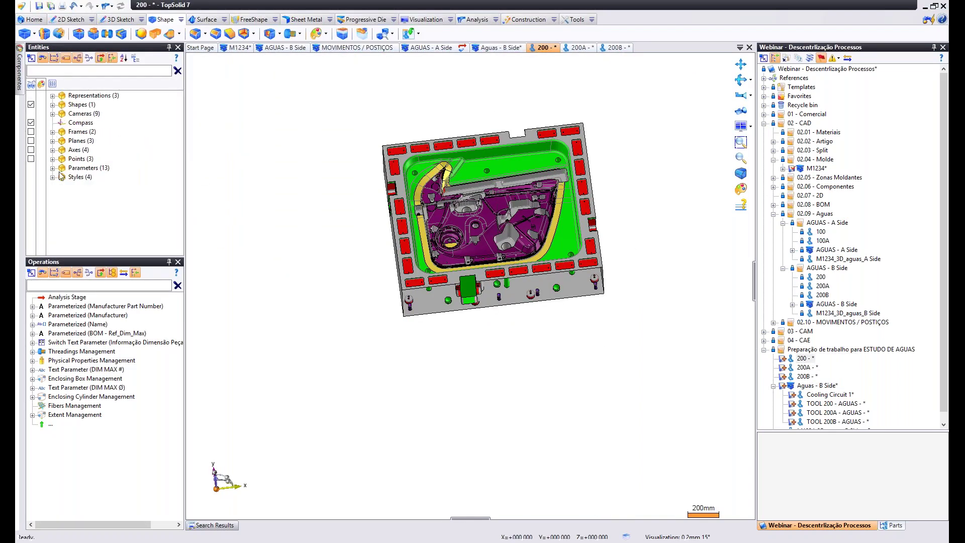
pyautogui.click(52, 105)
pyautogui.click(89, 114)
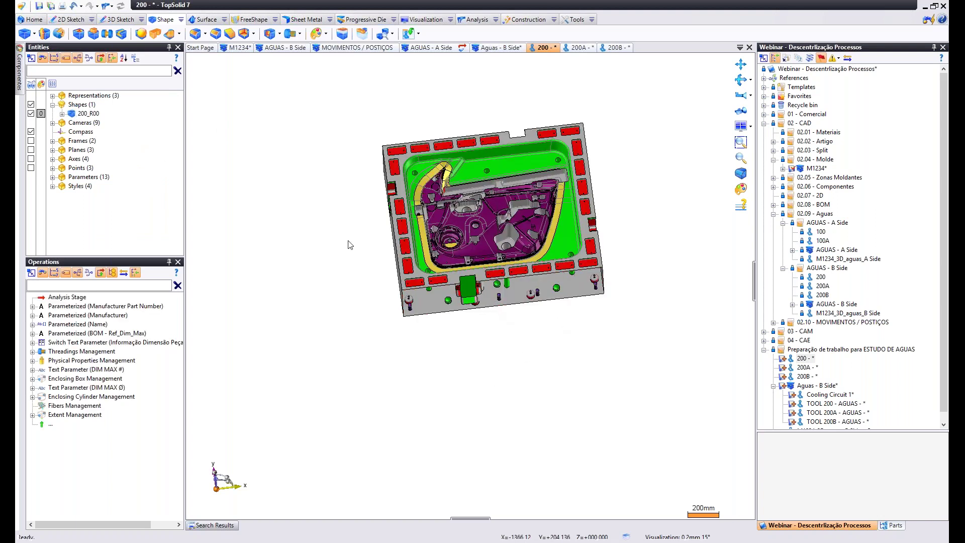
pyautogui.click(52, 96)
pyautogui.click(138, 106)
pyautogui.click(133, 114)
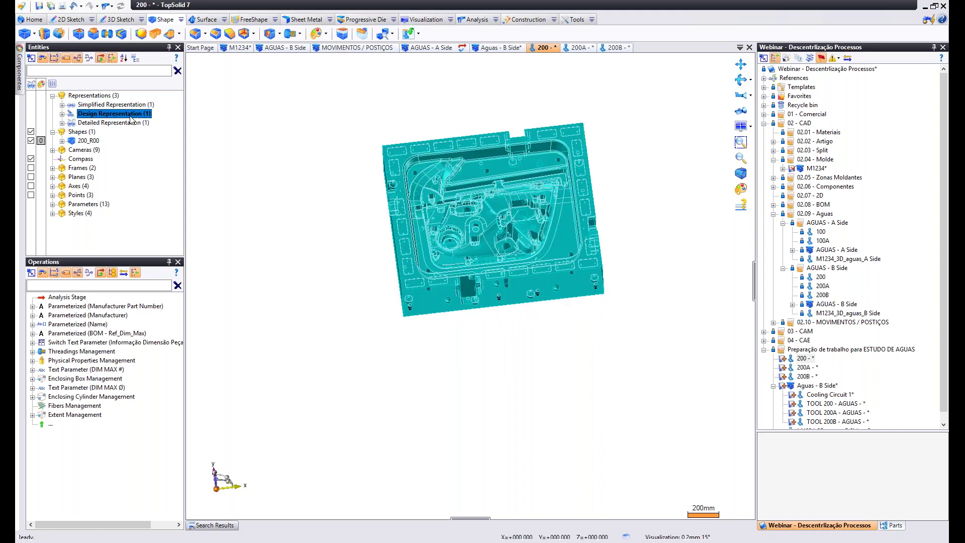
pyautogui.click(107, 123)
pyautogui.click(62, 123)
pyautogui.click(90, 131)
pyautogui.click(62, 122)
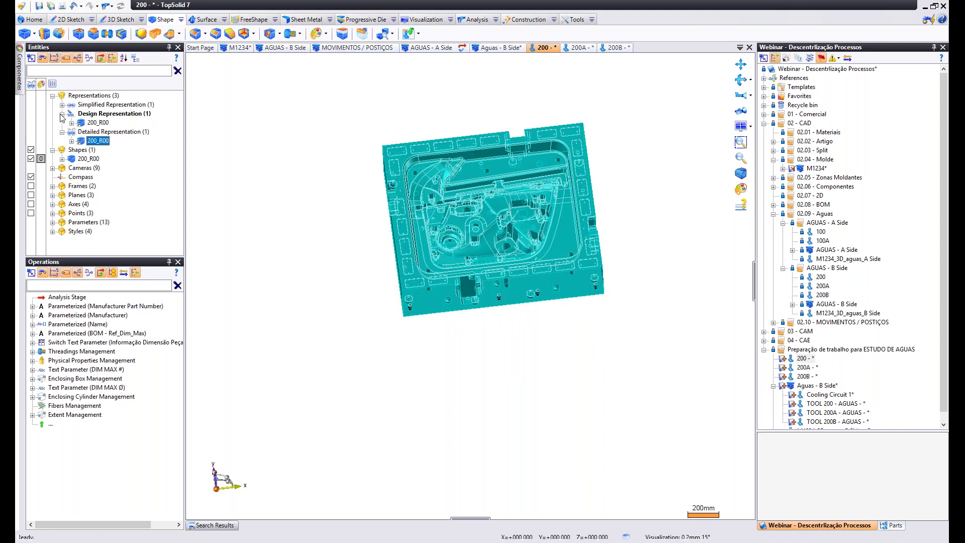
pyautogui.click(63, 104)
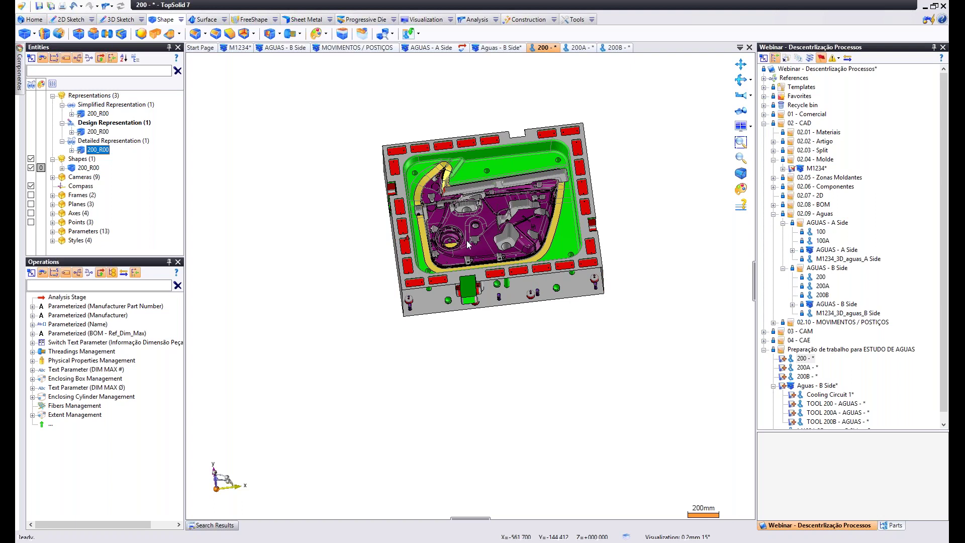
# Save and close the Aguas - B Side study, and close the AGUAS - A Side, 200, 200A and 200B documents.
pyautogui.click(502, 49)
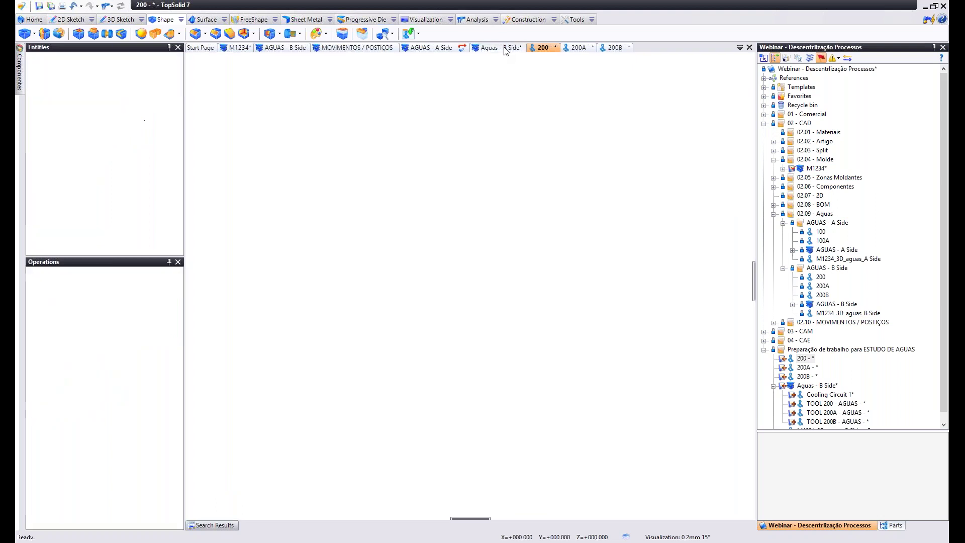
pyautogui.click(436, 323)
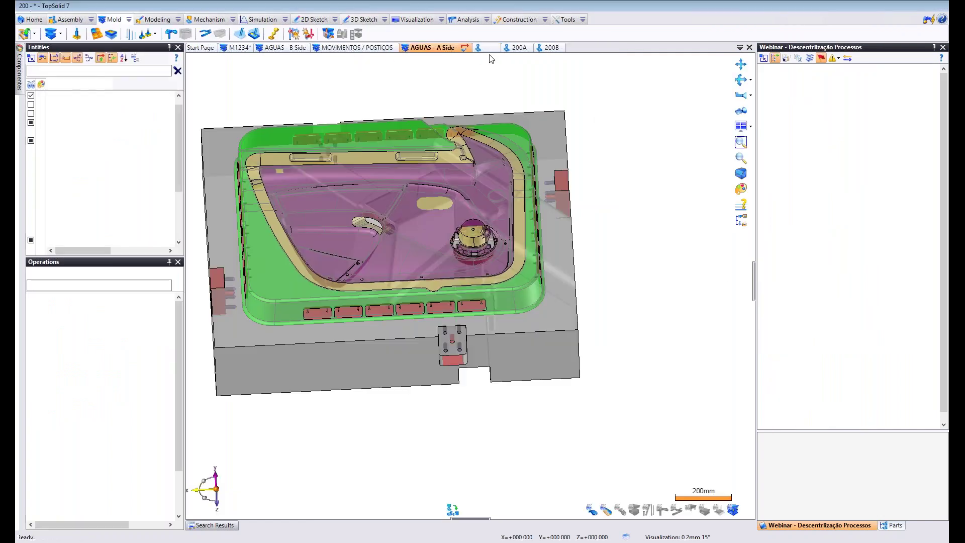
pyautogui.middleClick(446, 49)
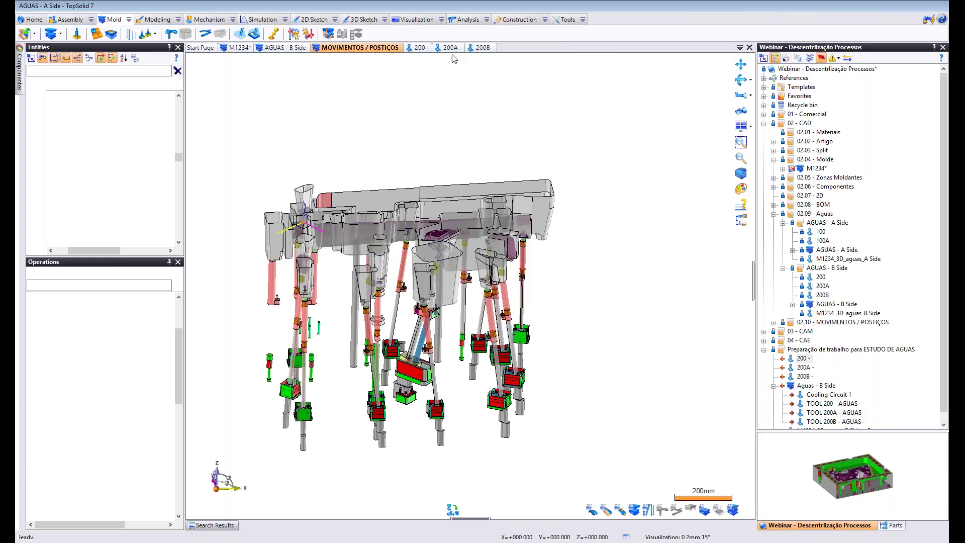
pyautogui.click(421, 48)
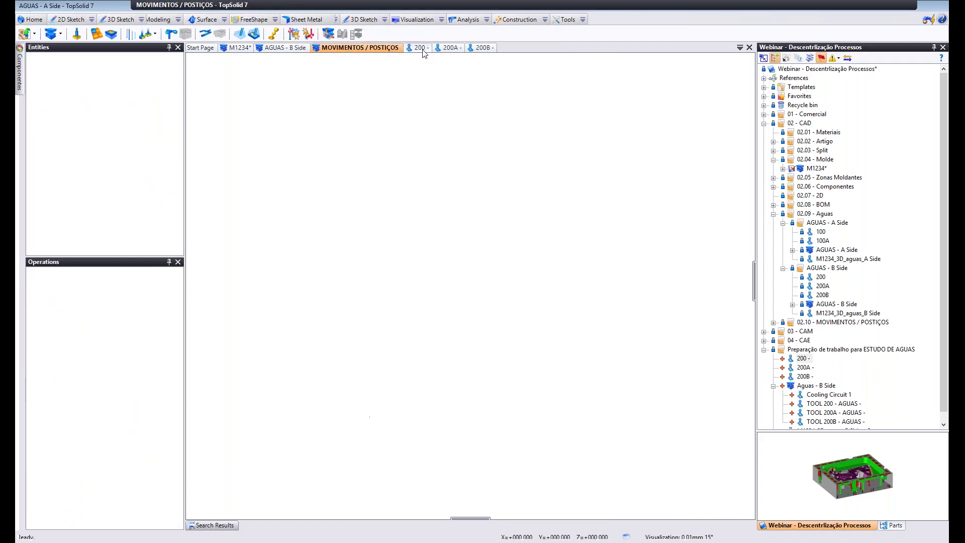
pyautogui.middleClick(421, 48)
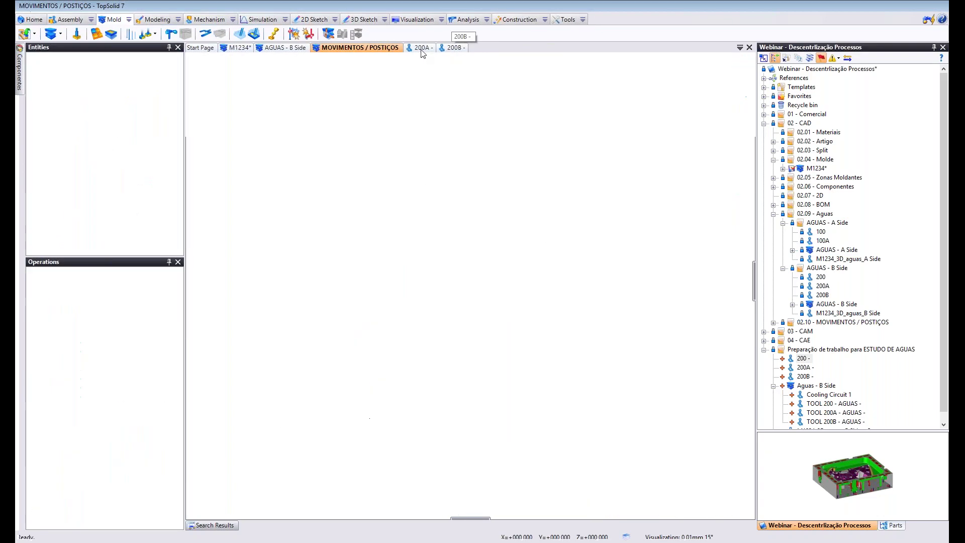
pyautogui.click(421, 49)
pyautogui.middleClick(408, 50)
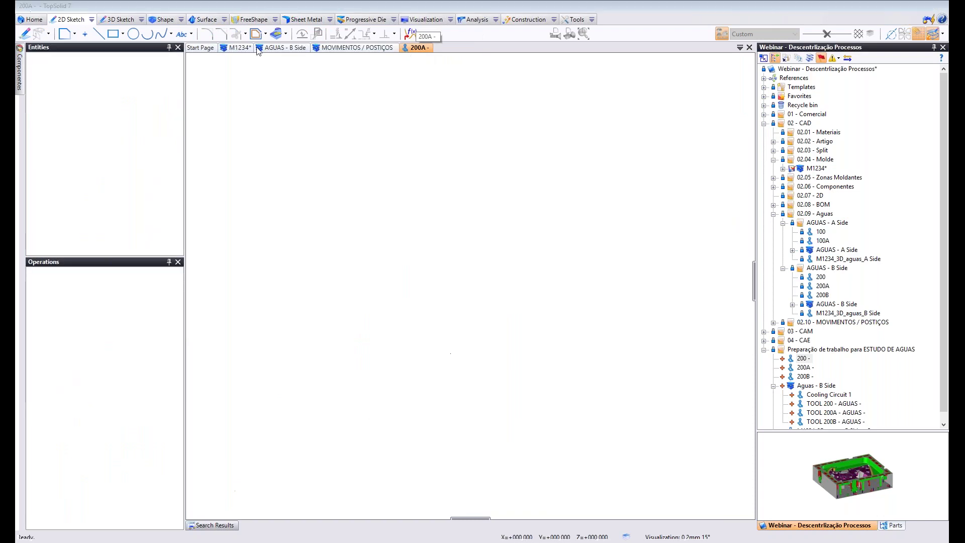
# Switch to the AGUAS - B Side assembly and roll its Modeling Stage back to just after Inclusion 12 (TOOL 200 - AGUAS).
pyautogui.click(285, 48)
pyautogui.scroll(-10, 426, 282)
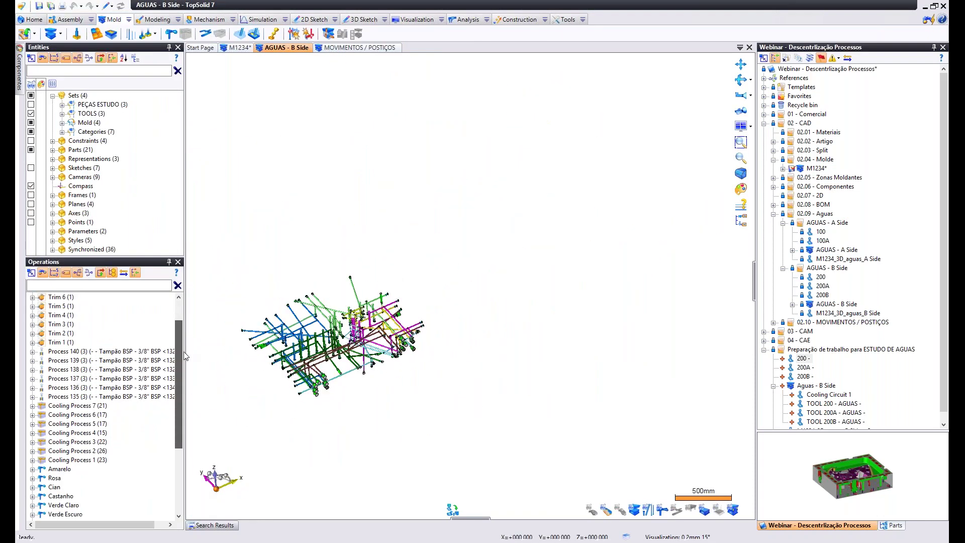
pyautogui.moveTo(70, 297); pyautogui.dragTo(79, 470)
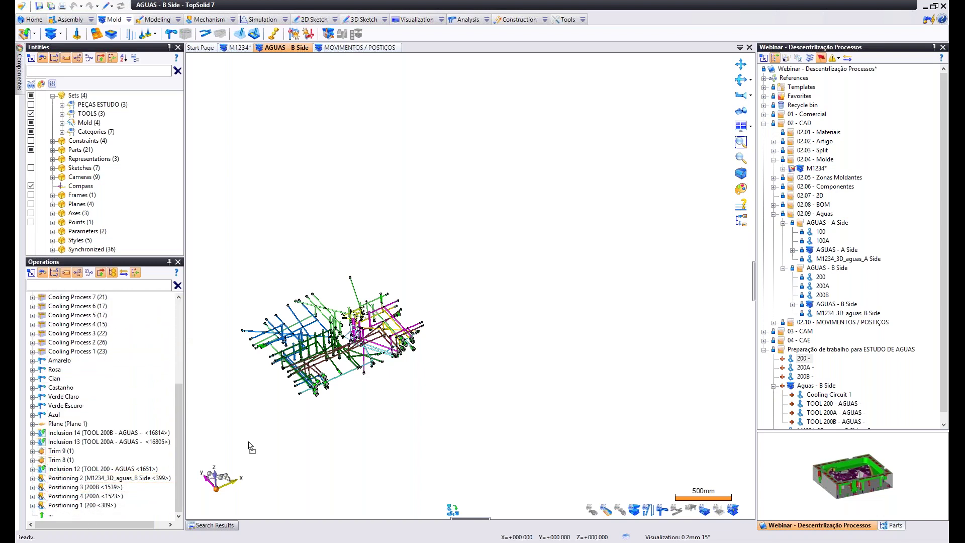
pyautogui.moveTo(341, 434); pyautogui.dragTo(341, 338, button='middle')
pyautogui.click(340, 338)
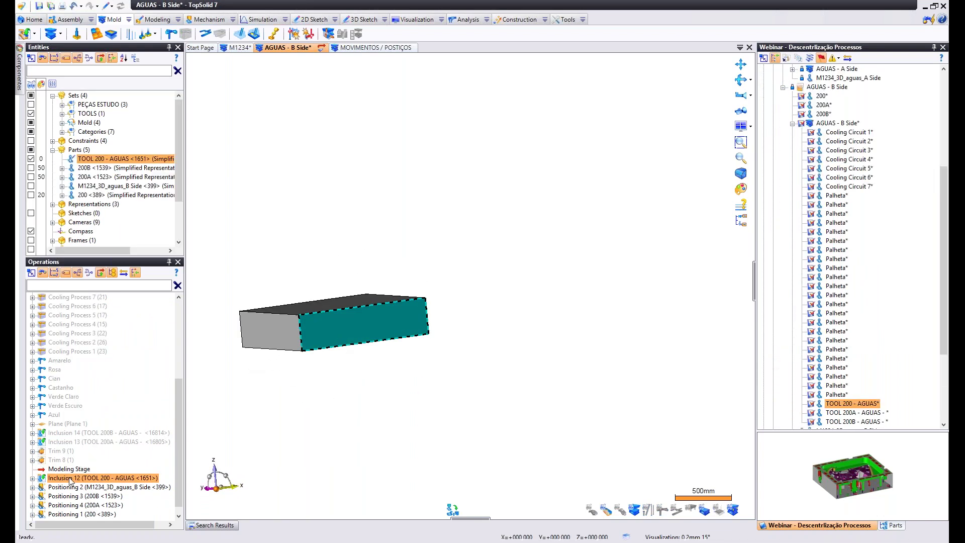
pyautogui.click(303, 426)
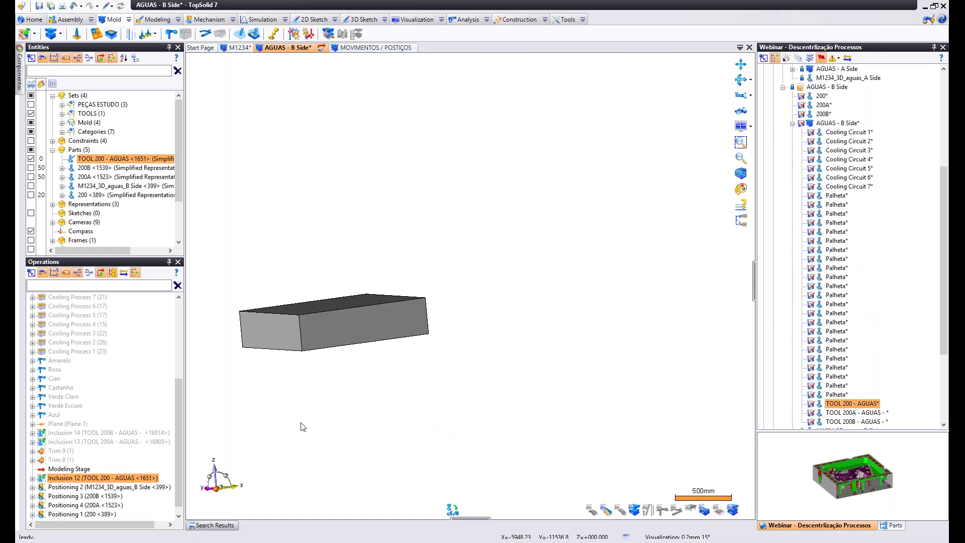
# Advance the Modeling Stage past Inclusion 13 (TOOL 200A - AGUAS) and Inclusion 14 (TOOL 200B - AGUAS), viewing the pockets from above.
pyautogui.moveTo(63, 469); pyautogui.dragTo(68, 438)
pyautogui.moveTo(265, 403); pyautogui.dragTo(368, 340, button='middle')
pyautogui.scroll(5, 362, 323)
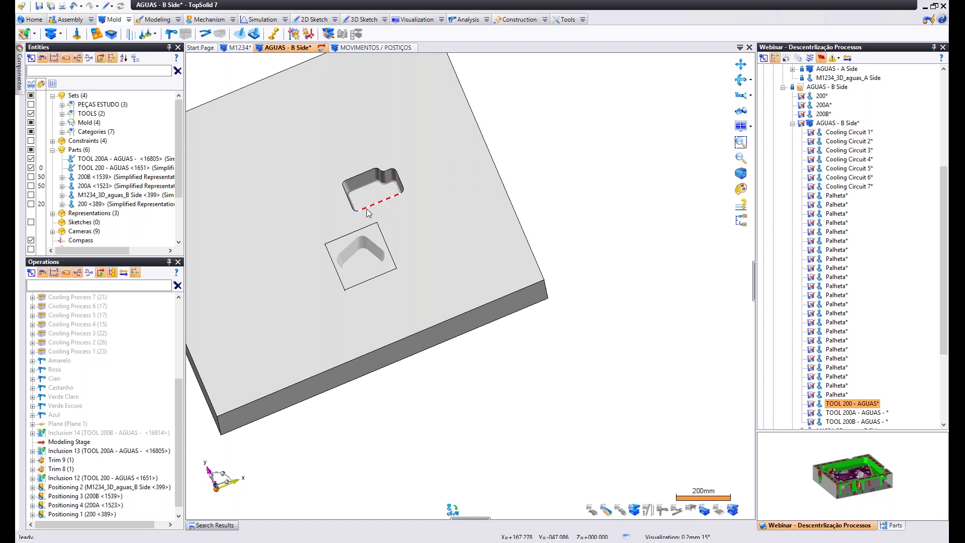
pyautogui.moveTo(77, 444); pyautogui.dragTo(76, 428)
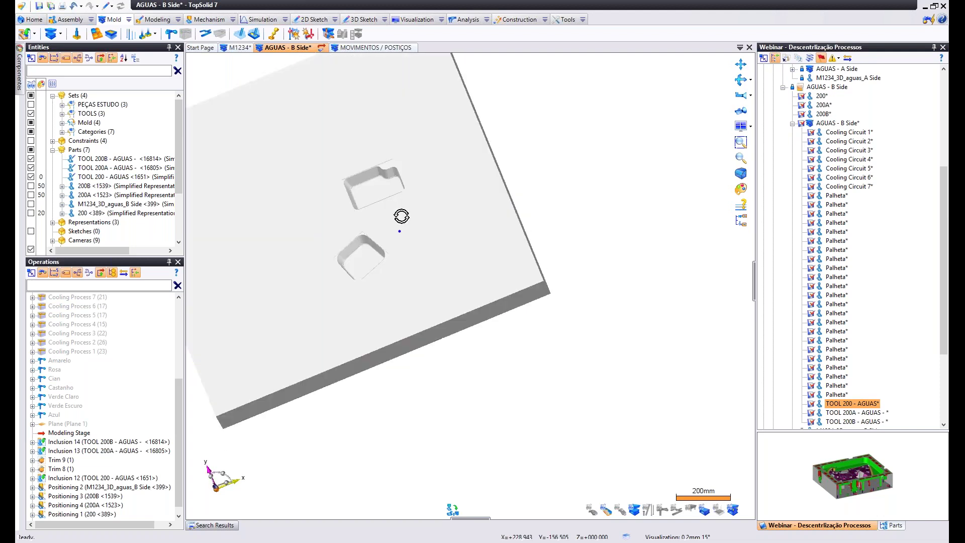
# Advance the Modeling Stage past the Azul cooling circuit and hide the TOOLS set.
pyautogui.click(70, 441)
pyautogui.moveTo(65, 433); pyautogui.dragTo(63, 416)
pyautogui.moveTo(358, 390); pyautogui.dragTo(352, 287, button='middle')
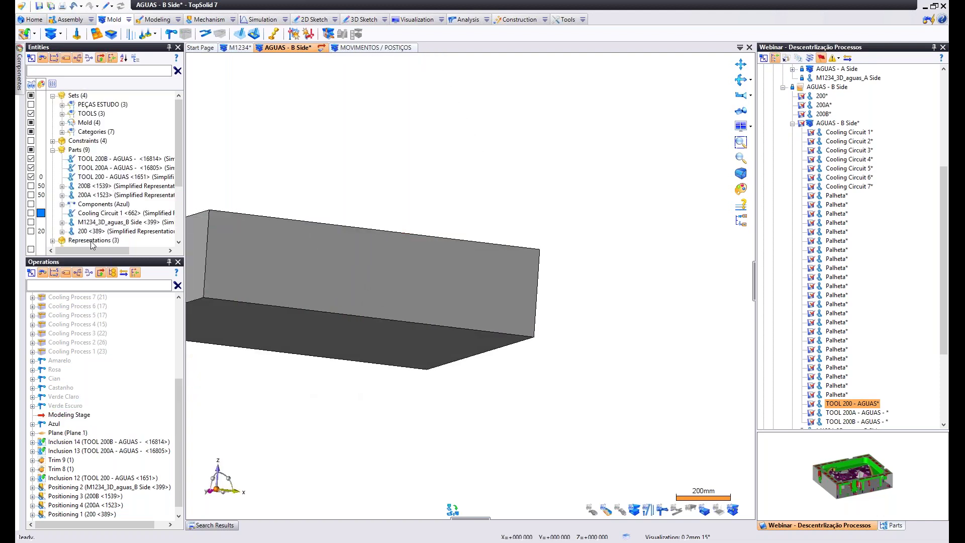
pyautogui.click(31, 114)
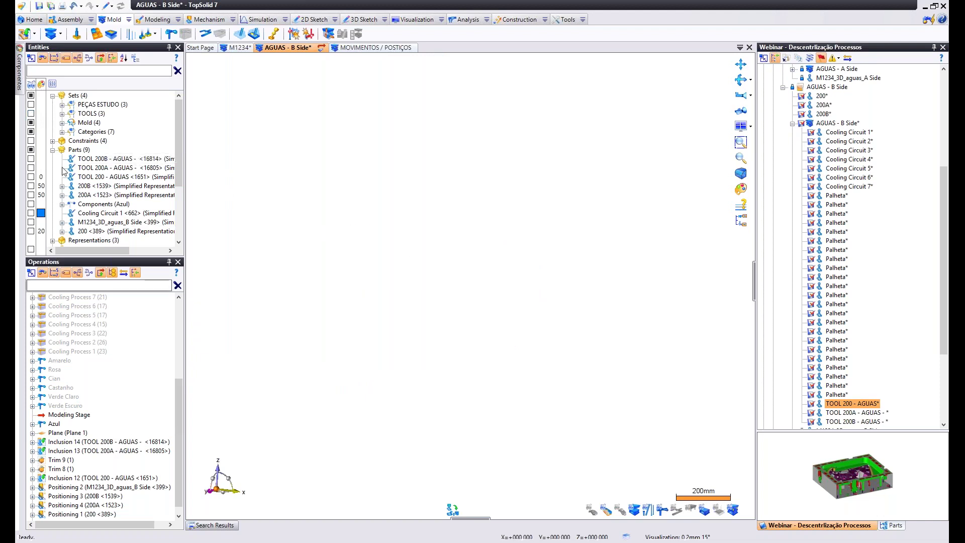
pyautogui.scroll(-4, 81, 222)
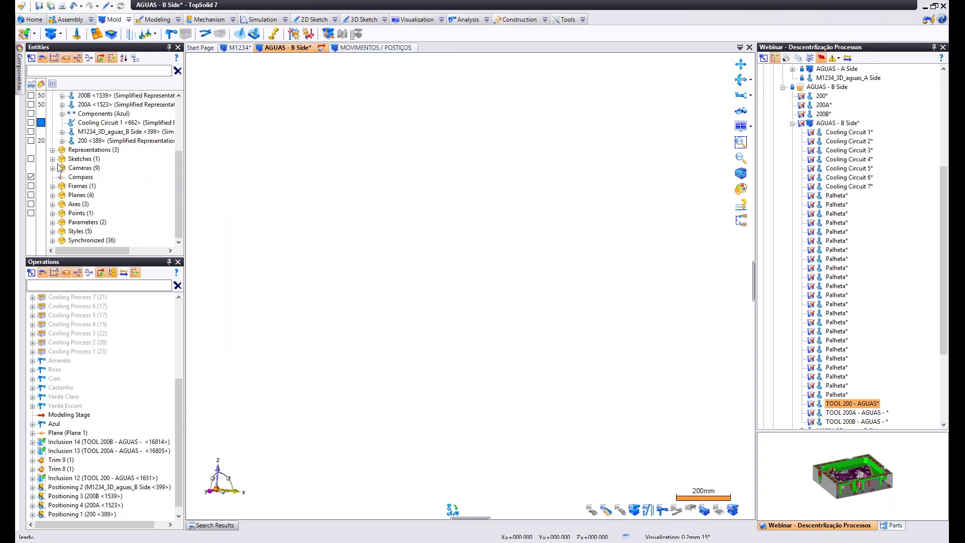
pyautogui.scroll(3, 60, 168)
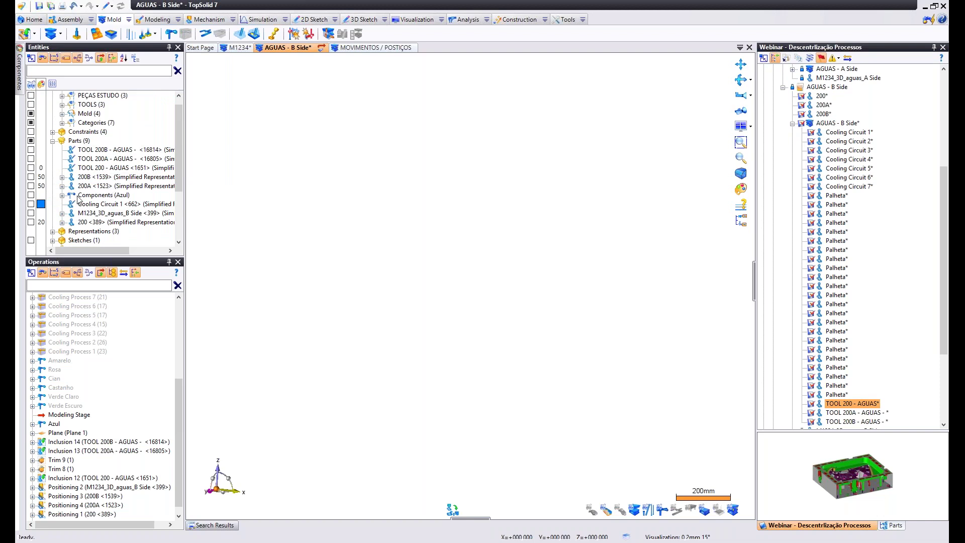
# Show Cooling Circuit 1 together with its Azul components and inspect the channels, plugs and connectors.
pyautogui.click(31, 204)
pyautogui.moveTo(352, 322); pyautogui.dragTo(427, 309, button='middle')
pyautogui.scroll(4, 377, 354)
pyautogui.moveTo(378, 354); pyautogui.dragTo(329, 369, button='middle')
pyautogui.scroll(5, 327, 369)
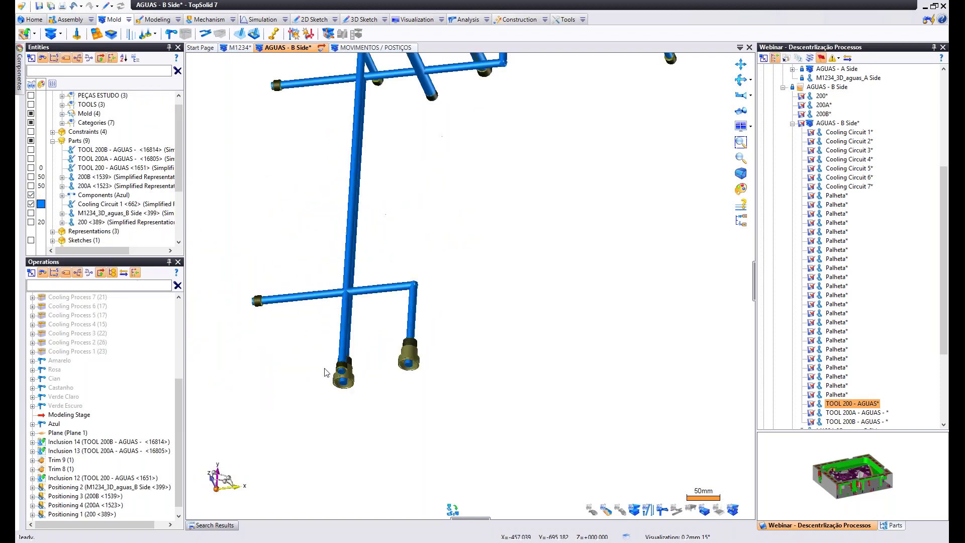
pyautogui.scroll(-5, 377, 352)
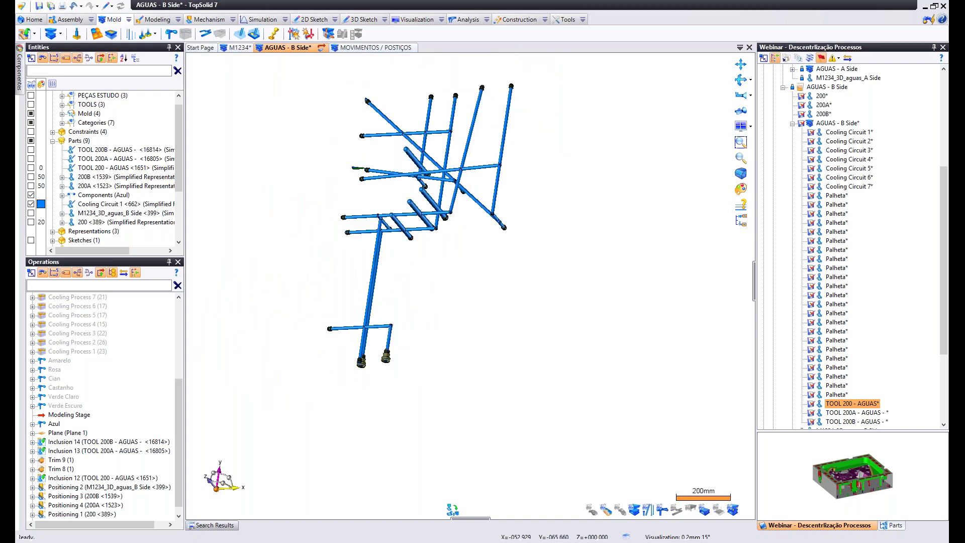
pyautogui.moveTo(437, 274); pyautogui.dragTo(467, 272, button='middle')
pyautogui.scroll(5, 370, 176)
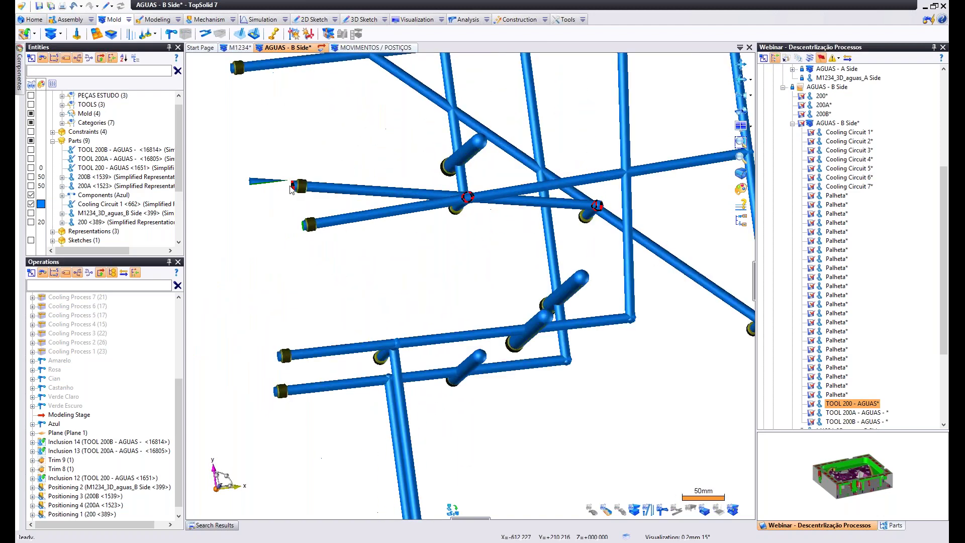
# Show part 200 from the PEÇAS ESTUDO set and inspect where the circuit's channels meet the side pocket.
pyautogui.click(63, 96)
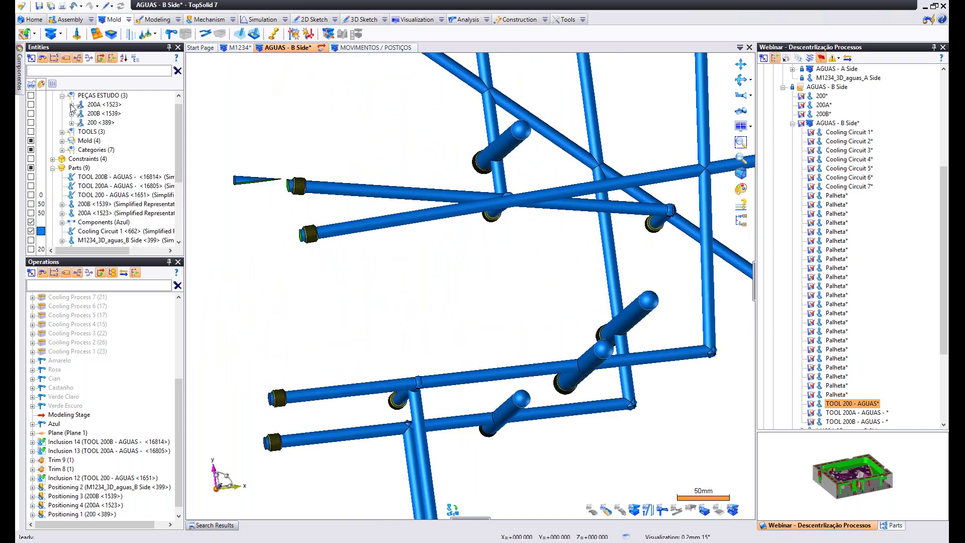
pyautogui.click(31, 123)
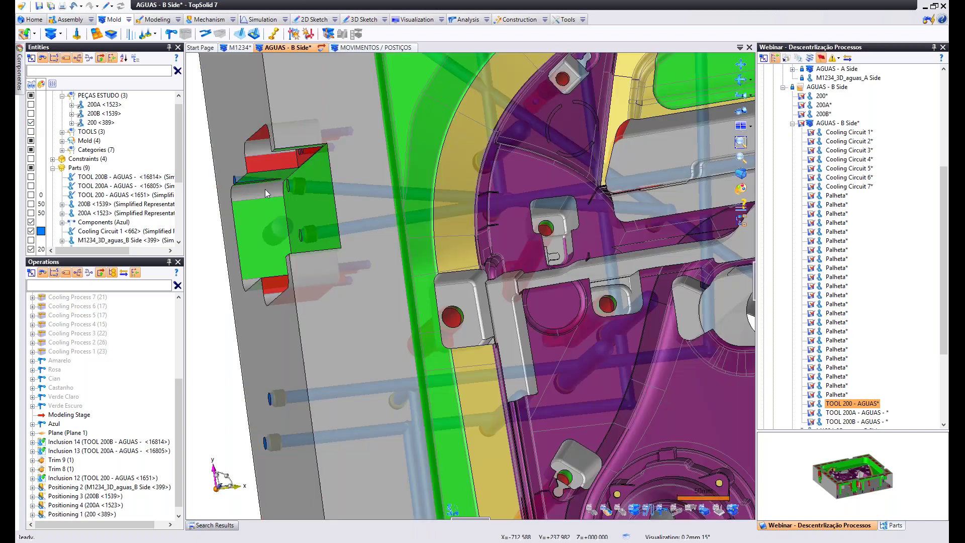
pyautogui.moveTo(276, 187); pyautogui.dragTo(280, 184, button='middle')
pyautogui.scroll(3, 280, 181)
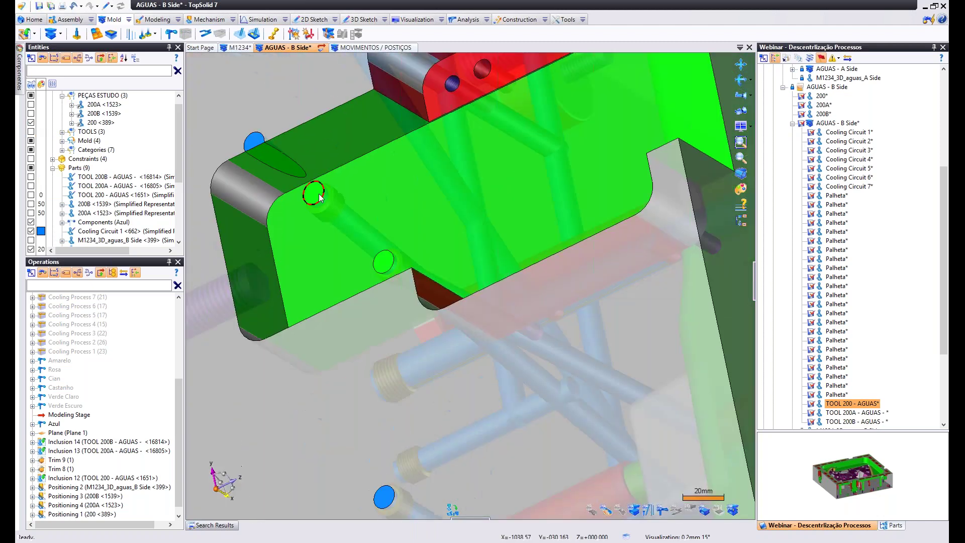
pyautogui.scroll(-3, 312, 188)
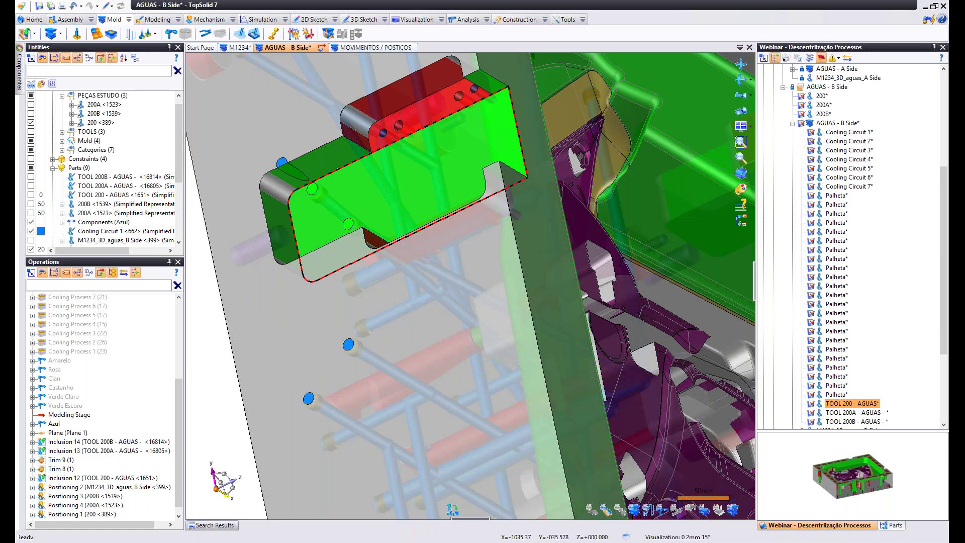
# Examine how the Azul circuit's channels run through part 200, viewing the block from the cavity side and from underneath.
pyautogui.scroll(-4, 356, 210)
pyautogui.moveTo(358, 211); pyautogui.dragTo(296, 213, button='middle')
pyautogui.moveTo(296, 213); pyautogui.dragTo(382, 243)
pyautogui.scroll(-4, 394, 244)
pyautogui.moveTo(396, 244); pyautogui.dragTo(366, 357, button='middle')
pyautogui.scroll(4, 409, 353)
pyautogui.scroll(-4, 367, 353)
pyautogui.scroll(3, 486, 257)
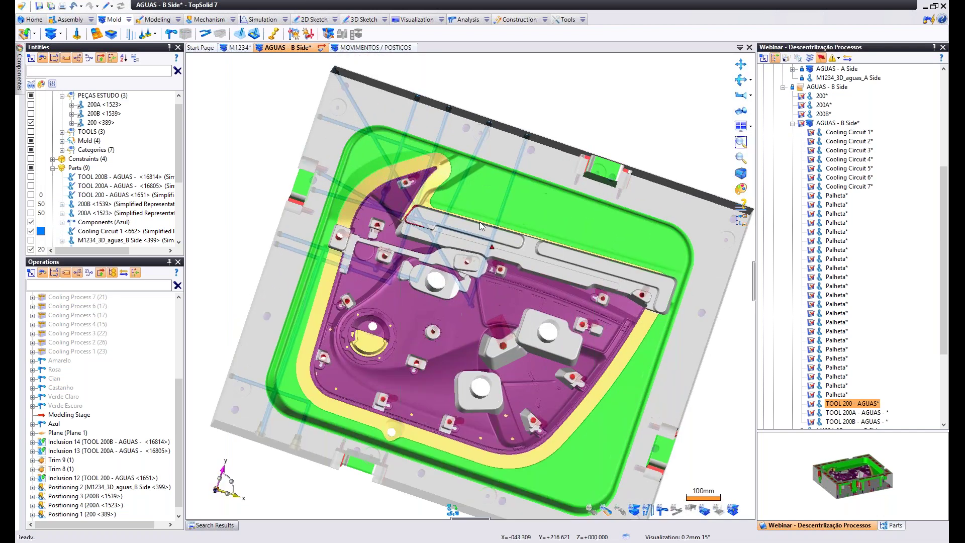
pyautogui.moveTo(498, 153); pyautogui.dragTo(574, 138, button='middle')
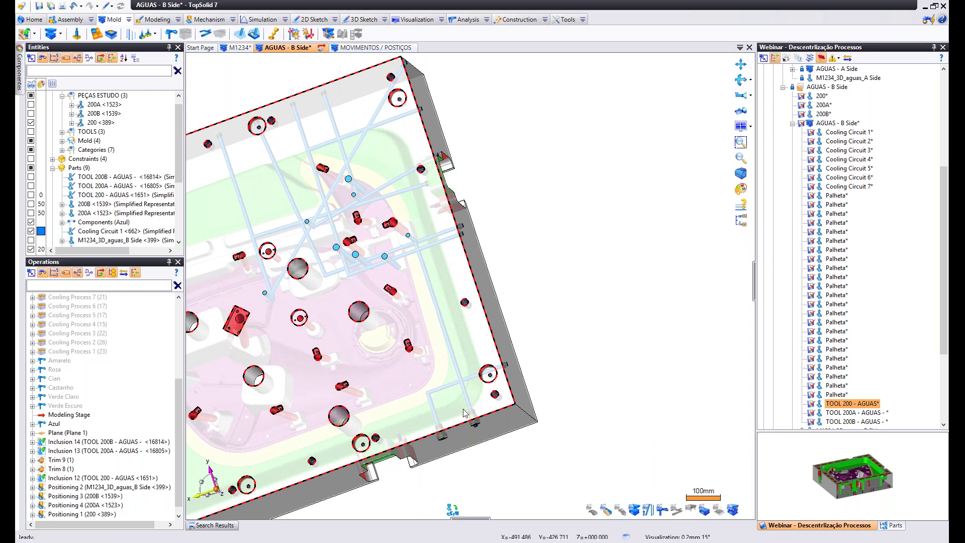
pyautogui.moveTo(417, 433); pyautogui.dragTo(428, 408, button='middle')
pyautogui.moveTo(398, 290); pyautogui.dragTo(532, 291, button='middle')
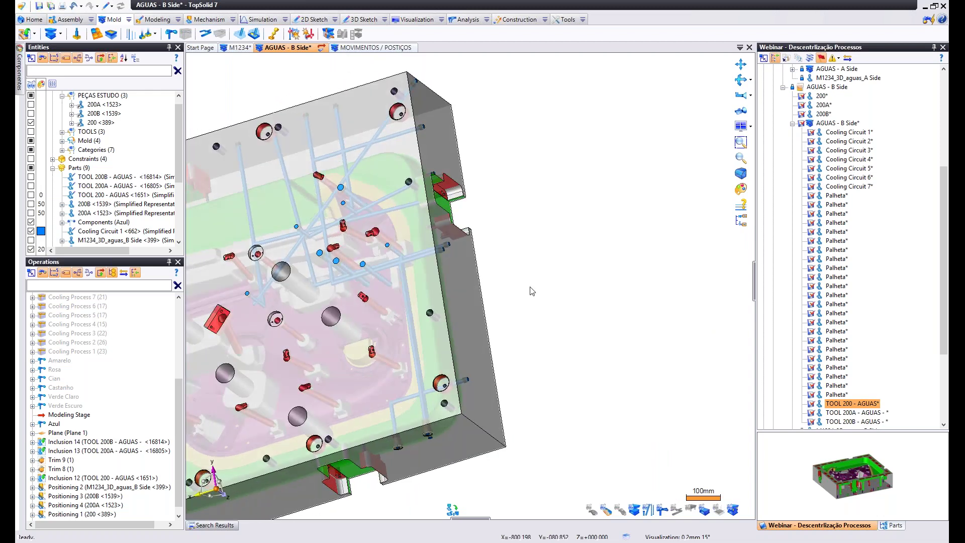
pyautogui.moveTo(203, 247); pyautogui.dragTo(386, 289, button='middle')
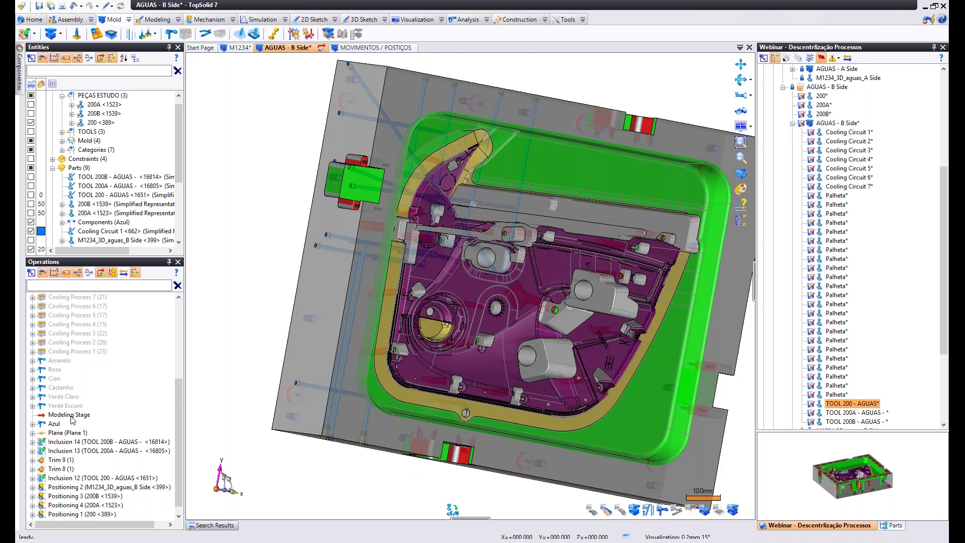
# Advance the Modeling Stage past the remaining circuits, from Verde Escuro up to Amarelo, and view them inside part 200.
pyautogui.moveTo(71, 419); pyautogui.dragTo(62, 358)
pyautogui.moveTo(326, 348); pyautogui.dragTo(455, 322, button='middle')
pyautogui.moveTo(411, 227); pyautogui.dragTo(503, 296, button='middle')
pyautogui.moveTo(496, 193); pyautogui.dragTo(460, 249, button='middle')
# Advance the Modeling Stage past Cooling Processes 1 to 7 and roll it back to just after the Amarelo circuit.
pyautogui.moveTo(69, 359); pyautogui.dragTo(214, 370)
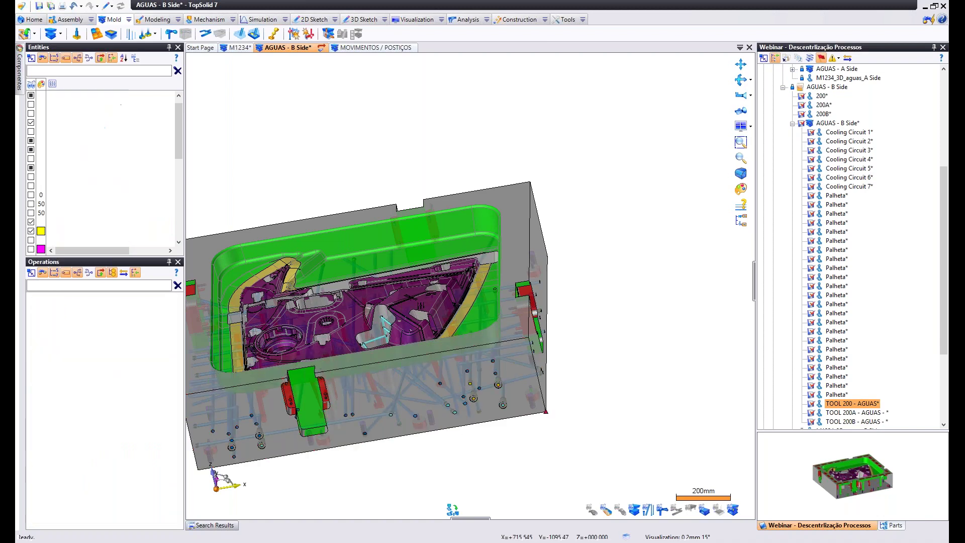
pyautogui.scroll(4, 493, 402)
pyautogui.click(73, 396)
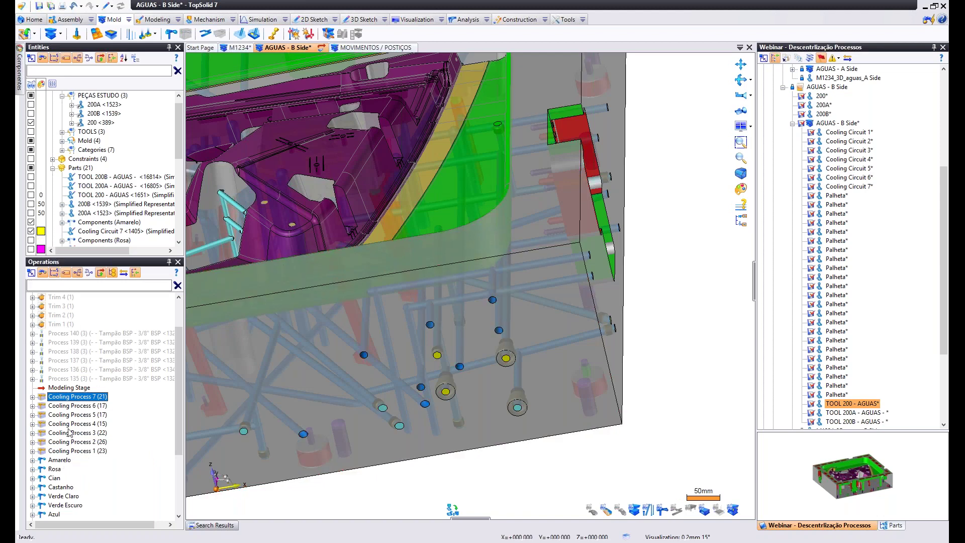
pyautogui.click(69, 388)
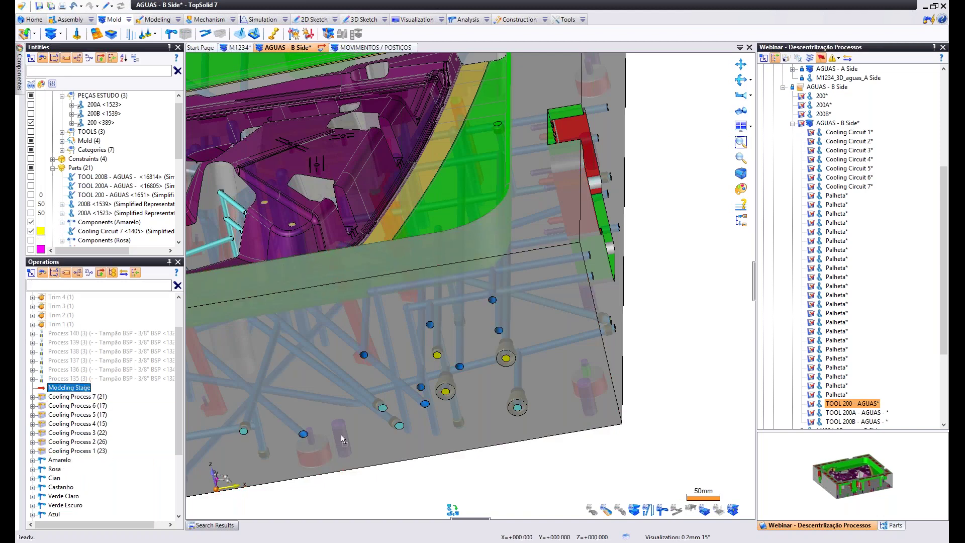
pyautogui.scroll(-5, 395, 429)
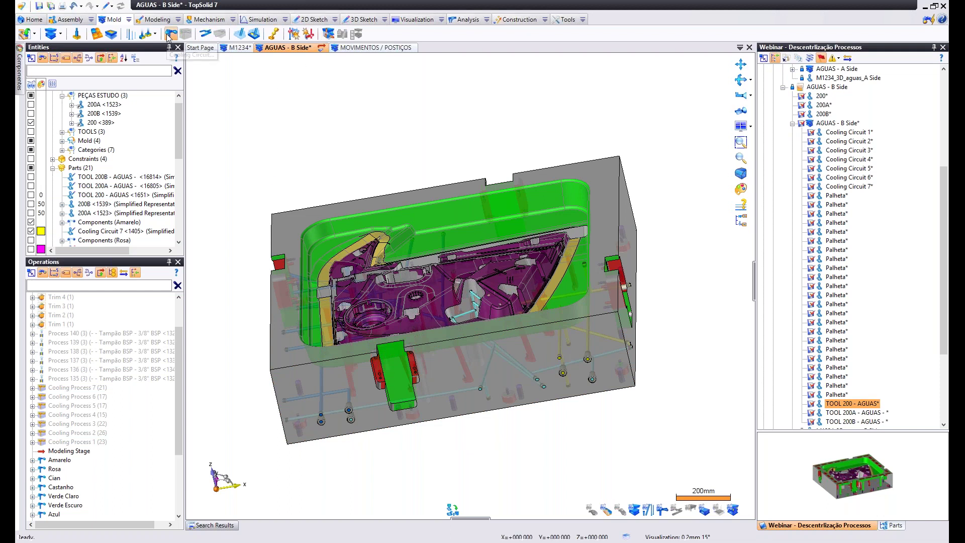
# Advance the Modeling Stage past Cooling Process 1 and delete that cooling process.
pyautogui.moveTo(75, 451); pyautogui.dragTo(80, 447)
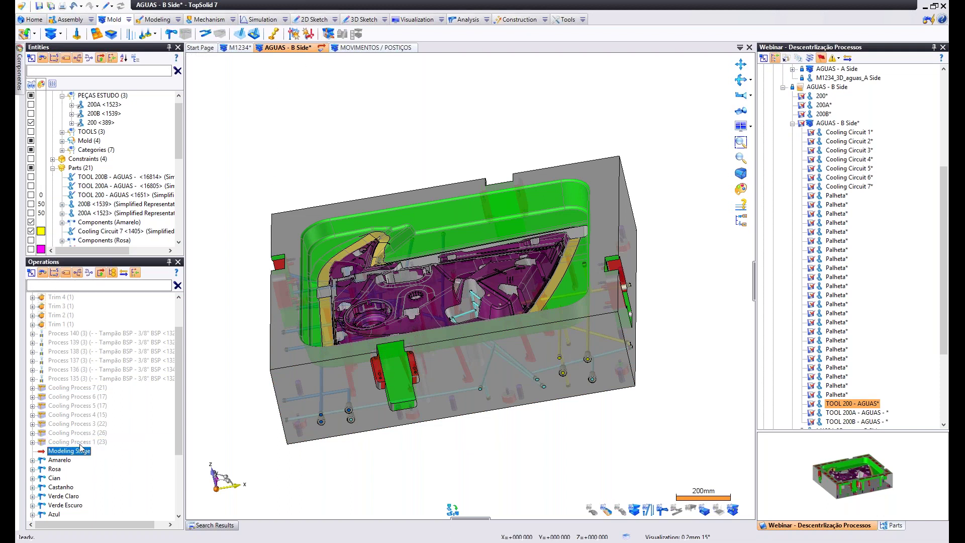
pyautogui.rightClick(59, 460)
pyautogui.rightClick(73, 452)
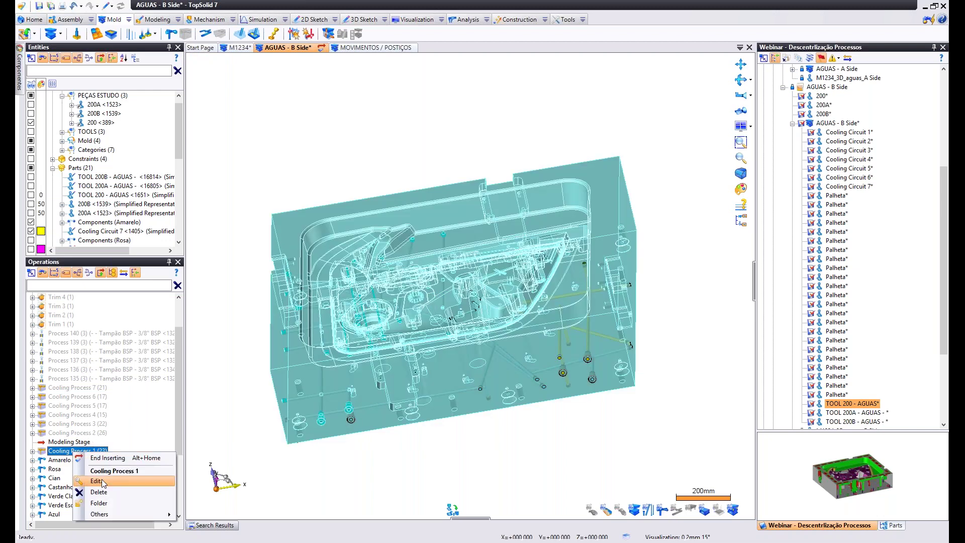
pyautogui.click(100, 489)
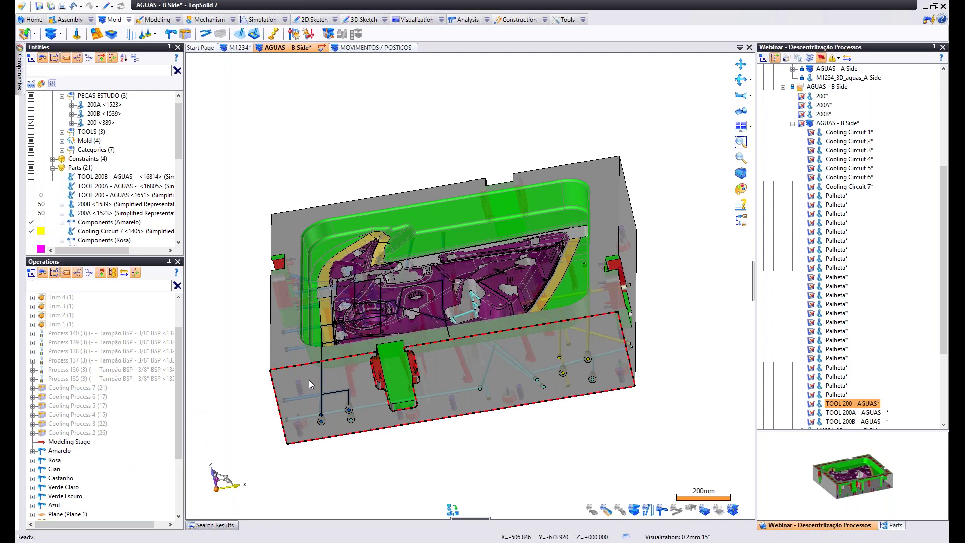
# Start a new cooling process for the Azul circuit and show the TOOLS set for picking shapes.
pyautogui.scroll(5, 296, 414)
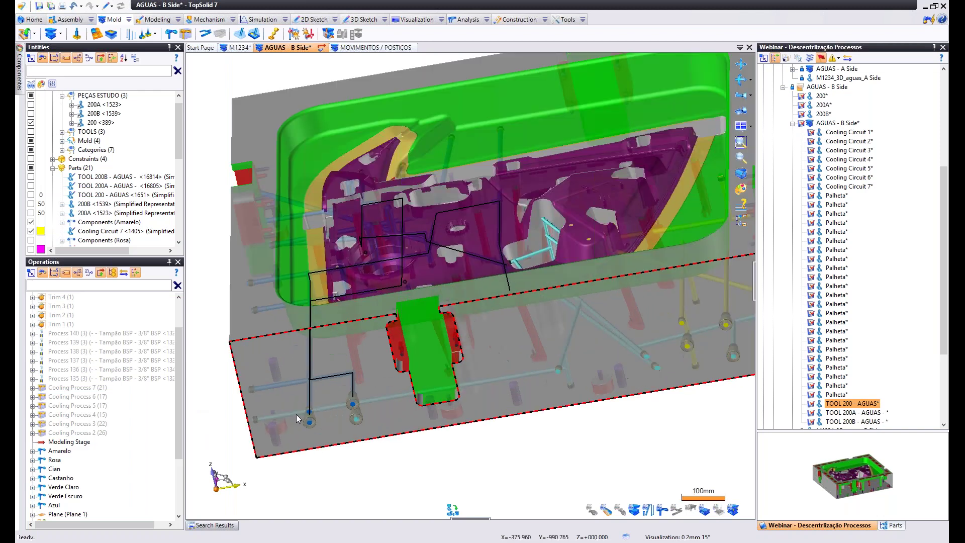
pyautogui.click(185, 33)
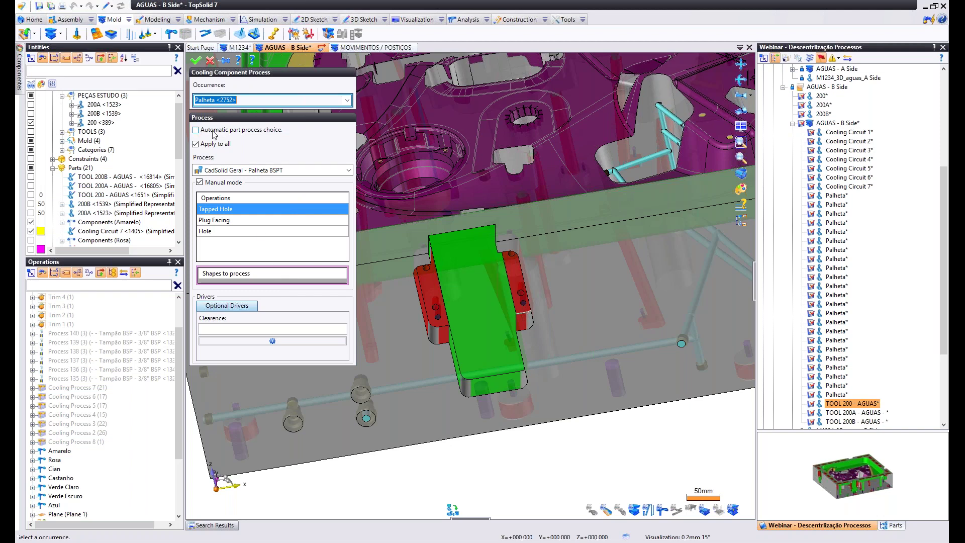
pyautogui.click(32, 132)
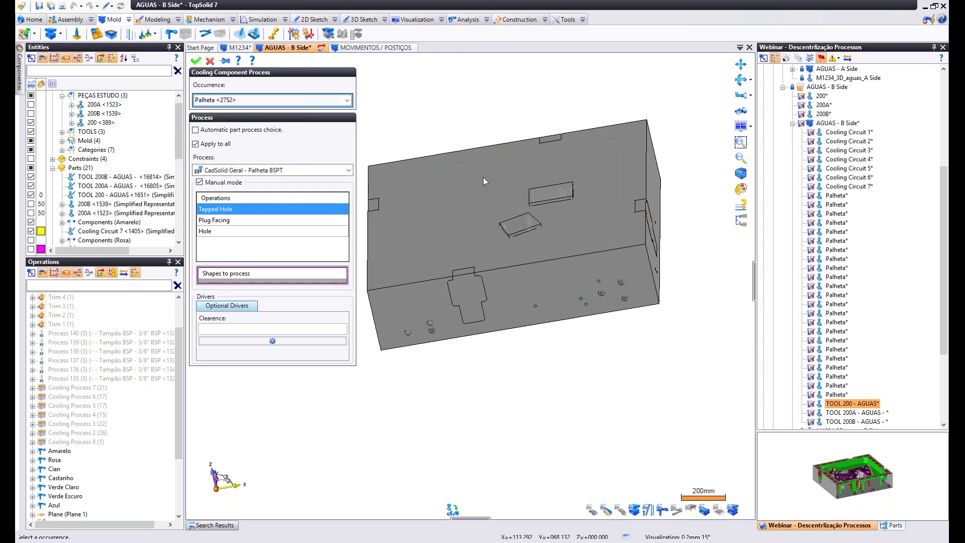
# Assign the CadSolid Geral - Palheta BSP process to the Palheta components, applying Tapped Hole and Plug Facing to TOOL 200 - AGUAS.
pyautogui.click(220, 275)
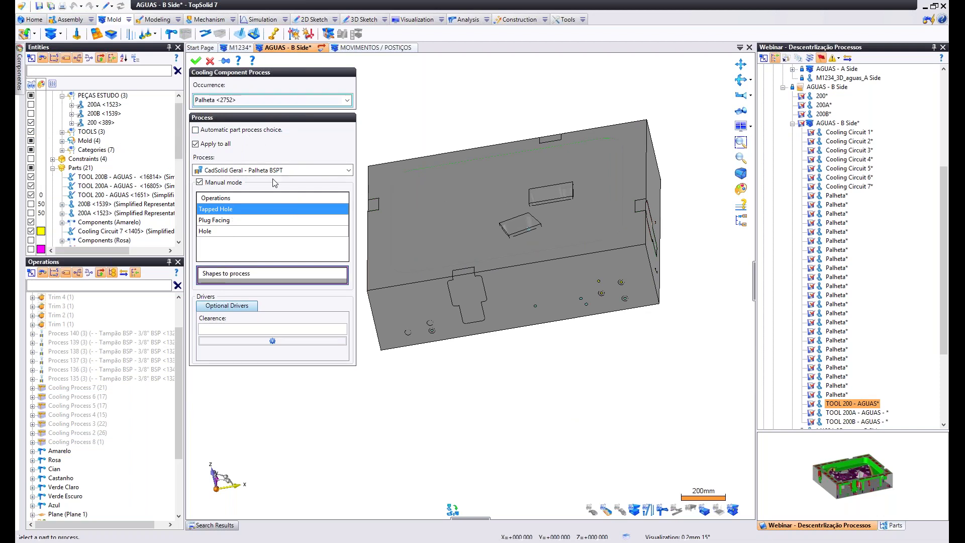
pyautogui.click(290, 171)
pyautogui.click(270, 201)
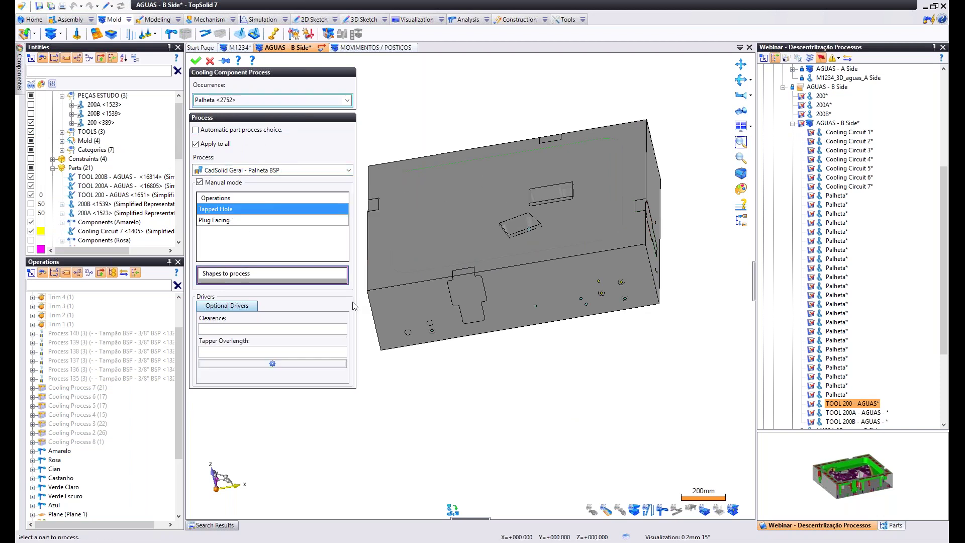
pyautogui.click(467, 286)
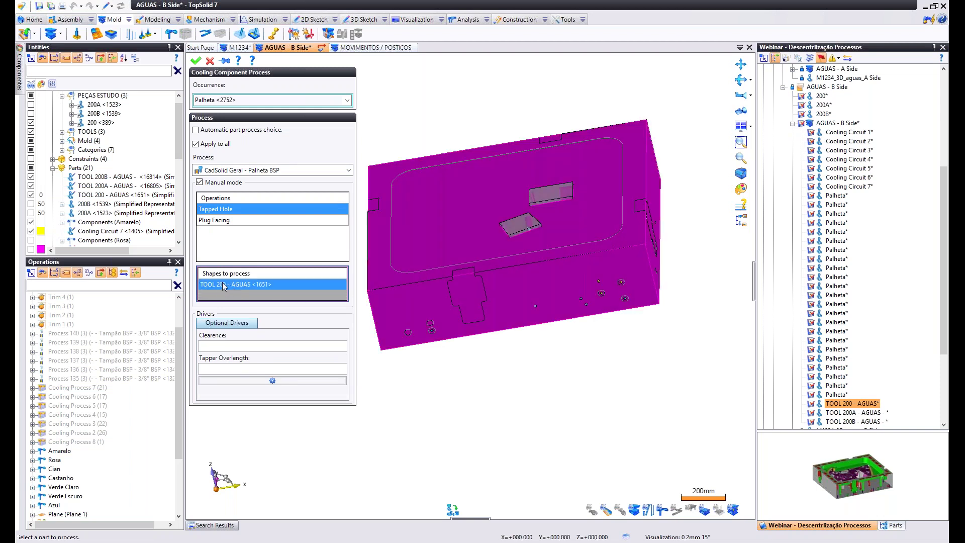
pyautogui.click(216, 220)
pyautogui.click(444, 291)
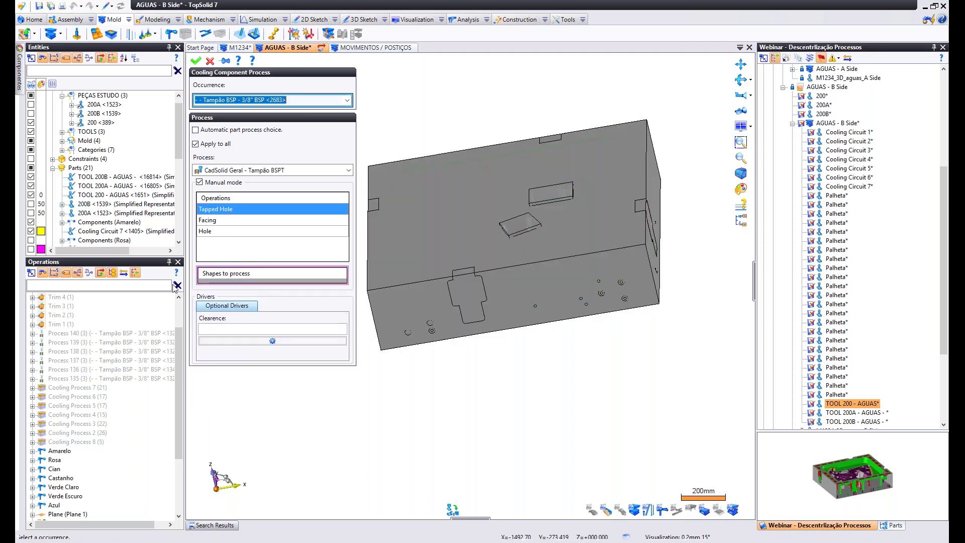
# Assign the CadSolid Geral - Tampão BSP process to the 3/8" BSP plugs, applying Tapped Hole and Facing to TOOL 200 - AGUAS.
pyautogui.click(301, 170)
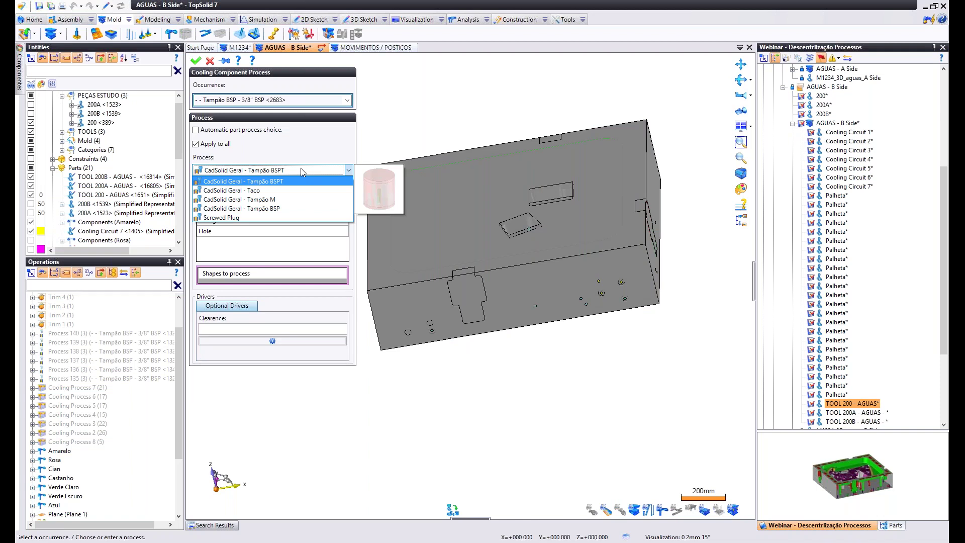
pyautogui.click(267, 208)
pyautogui.click(232, 275)
pyautogui.click(456, 292)
pyautogui.click(207, 219)
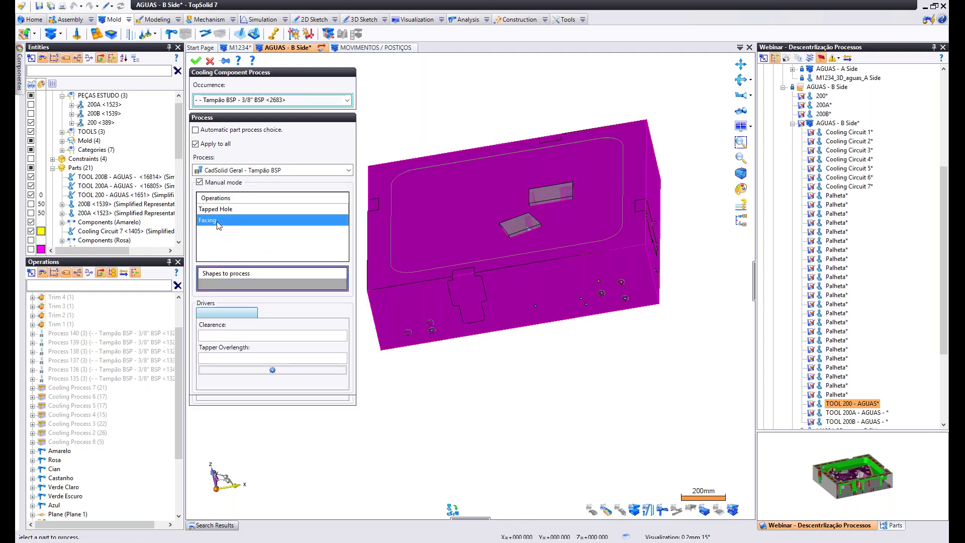
pyautogui.click(446, 286)
pyautogui.rightClick(416, 110)
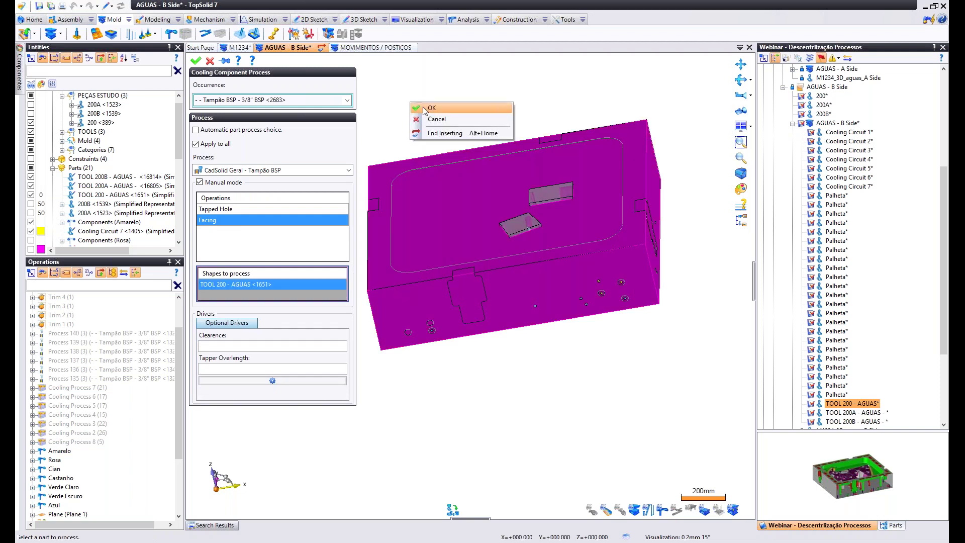
pyautogui.click(429, 109)
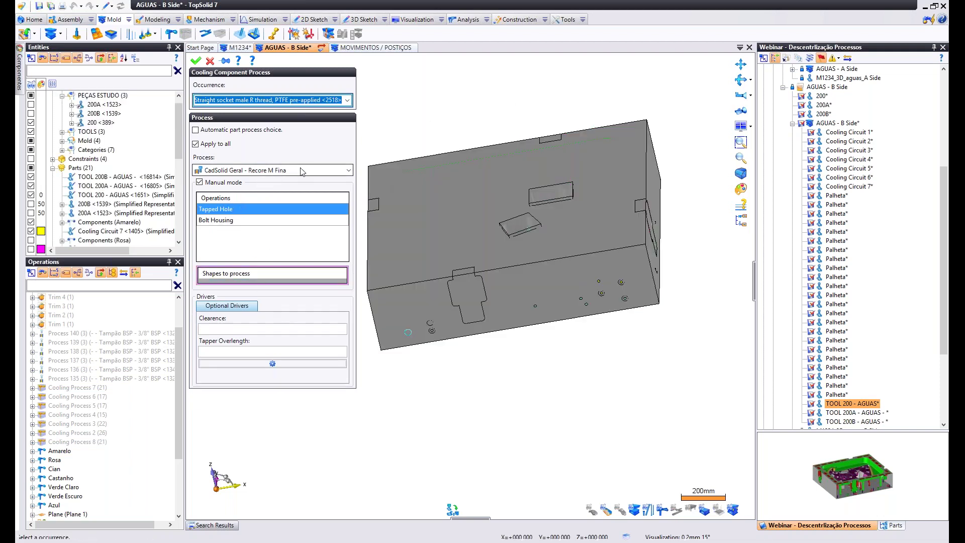
# Assign the CadSolid Geral - Recore BSP process to the RPL 12.1153 sockets, applying Tapped Hole and Bolt Housing to TOOL 200 - AGUAS.
pyautogui.click(274, 170)
pyautogui.click(241, 199)
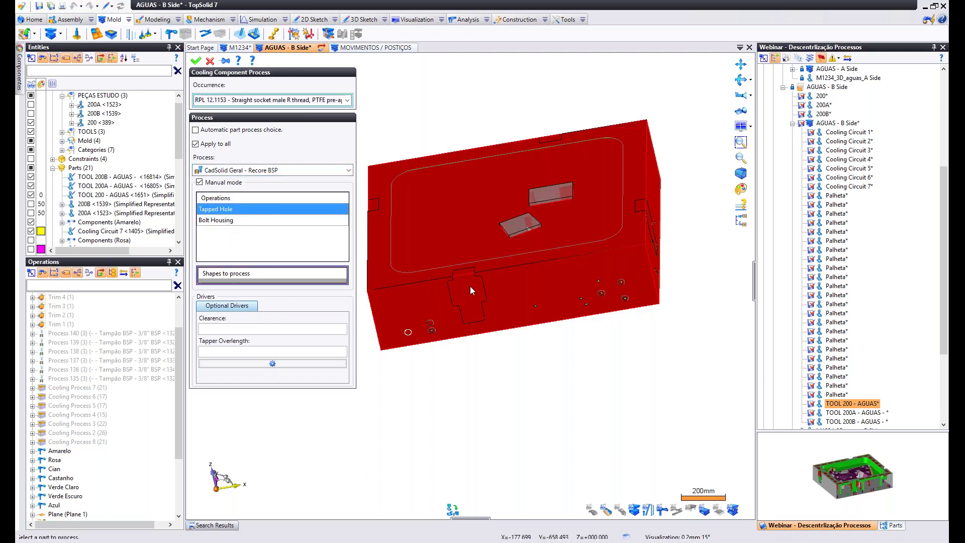
pyautogui.click(471, 286)
pyautogui.click(234, 220)
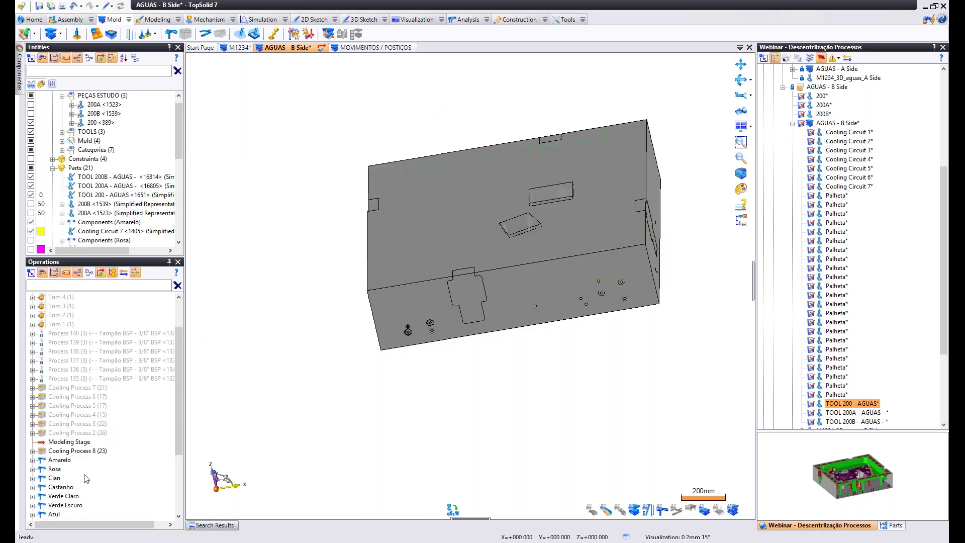
pyautogui.click(89, 451)
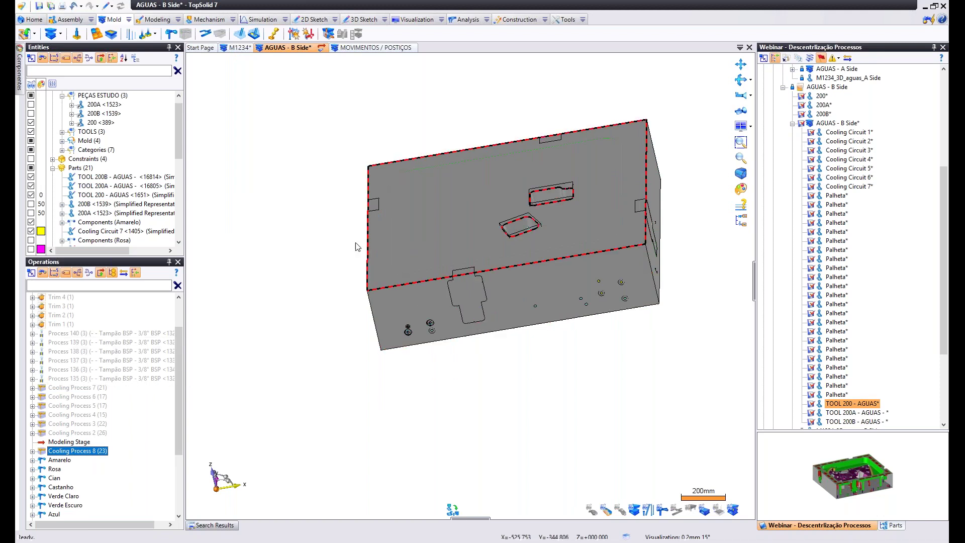
# Hide study part 200 and expand the TOOLS set in the entities tree.
pyautogui.click(31, 123)
pyautogui.click(31, 123)
pyautogui.click(62, 132)
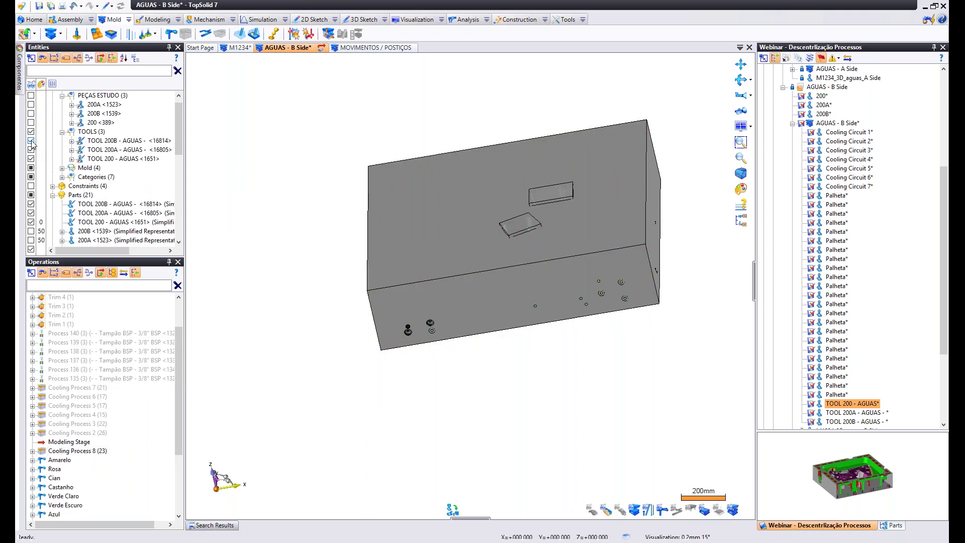
# Try a 60% transparency on TOOL 200 - AGUAS to examine the cooling channels inside the block.
pyautogui.moveTo(310, 193); pyautogui.dragTo(332, 134, button='middle')
pyautogui.moveTo(525, 252); pyautogui.dragTo(505, 279, button='middle')
pyautogui.scroll(4, 487, 206)
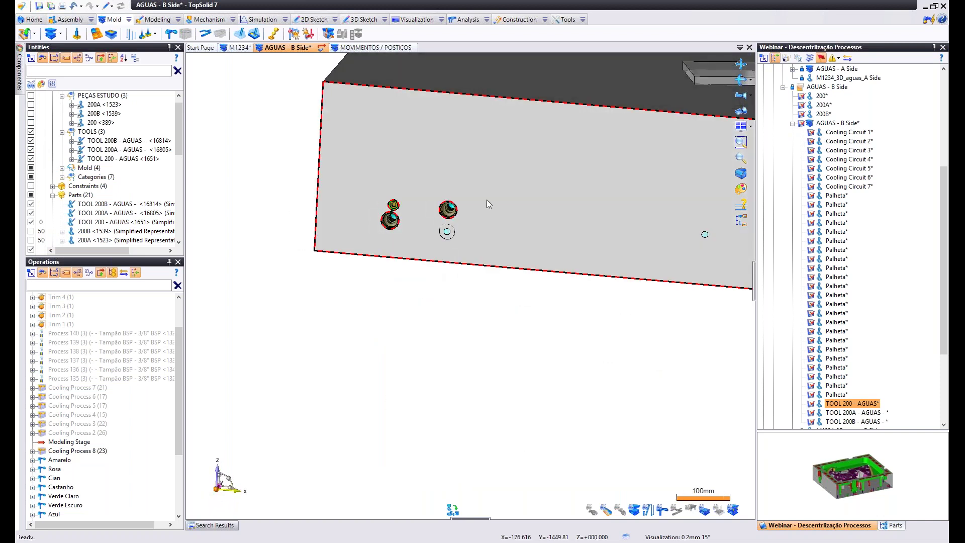
pyautogui.rightClick(486, 200)
pyautogui.click(514, 370)
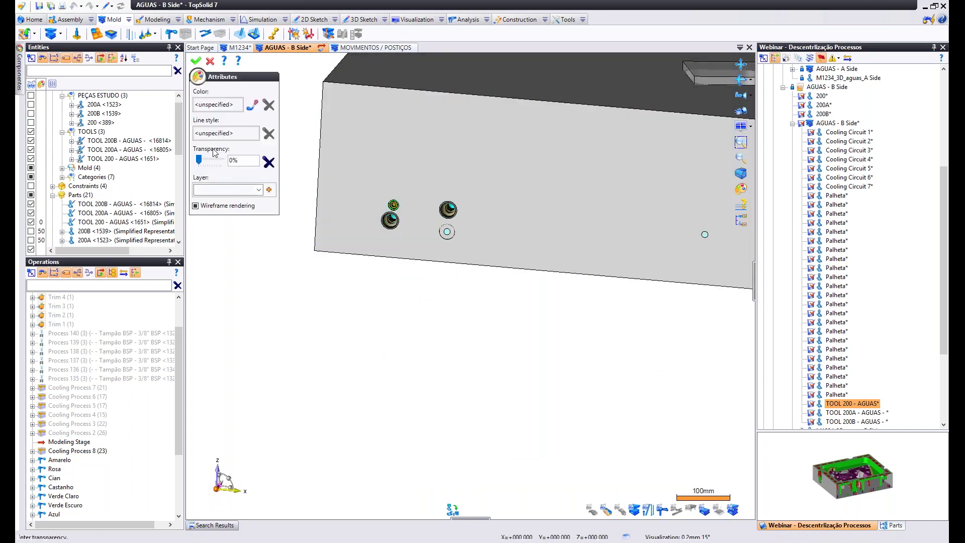
pyautogui.moveTo(200, 160); pyautogui.dragTo(222, 160)
pyautogui.moveTo(322, 151); pyautogui.dragTo(284, 189, button='middle')
pyautogui.scroll(-4, 285, 189)
pyautogui.moveTo(220, 160); pyautogui.dragTo(212, 160)
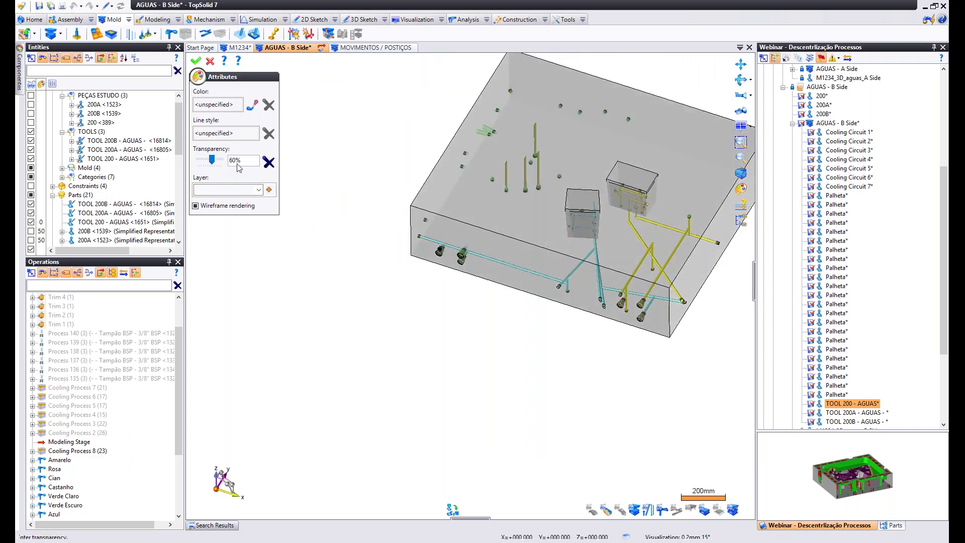
pyautogui.scroll(4, 433, 261)
pyautogui.moveTo(433, 260); pyautogui.dragTo(433, 185, button='middle')
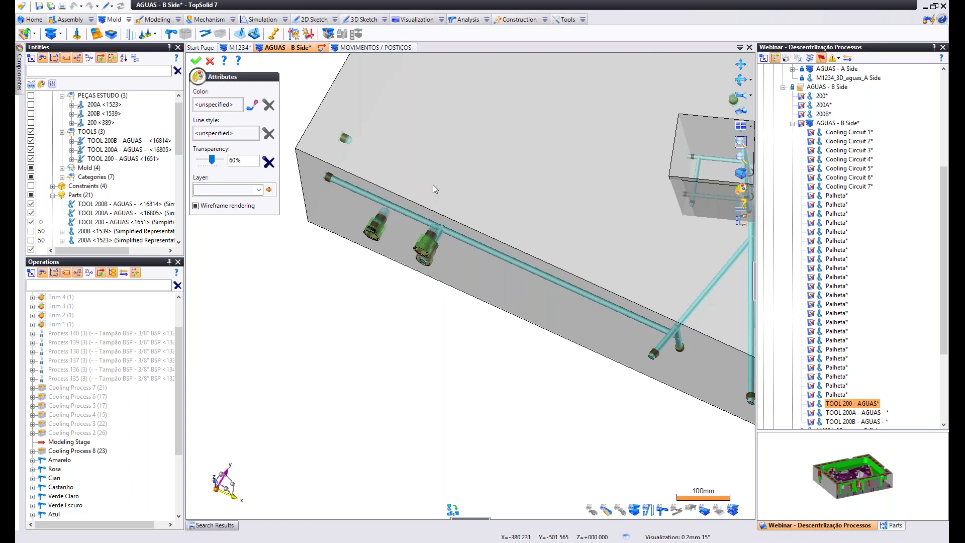
pyautogui.moveTo(467, 228)
pyautogui.mouseDown(button='middle')
pyautogui.moveTo(468, 203)
pyautogui.moveTo(459, 236)
pyautogui.mouseUp(button='middle')
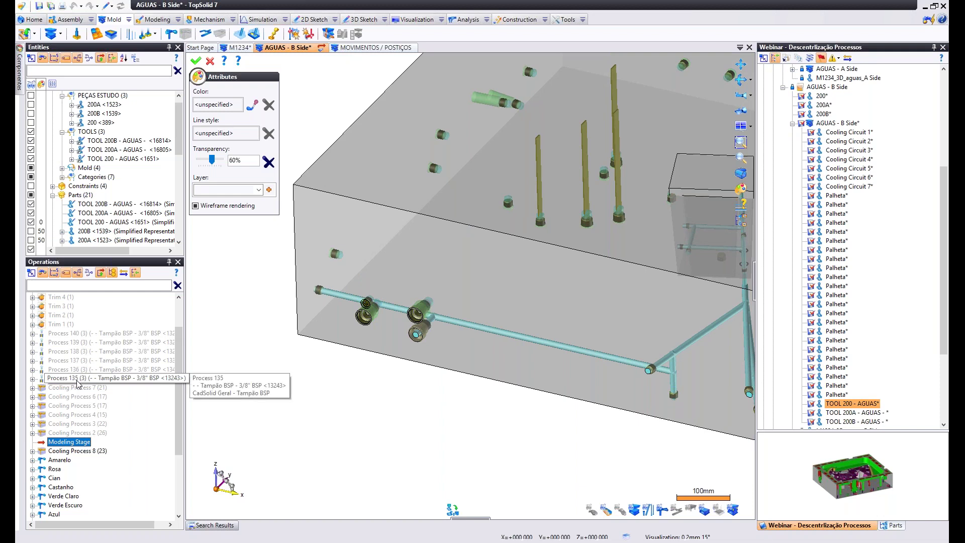
pyautogui.press('Escape')
# Advance the modeling stage to just after Trim 1, replaying the remaining cooling processes and the 3/8" BSP plug processes.
pyautogui.click(67, 444)
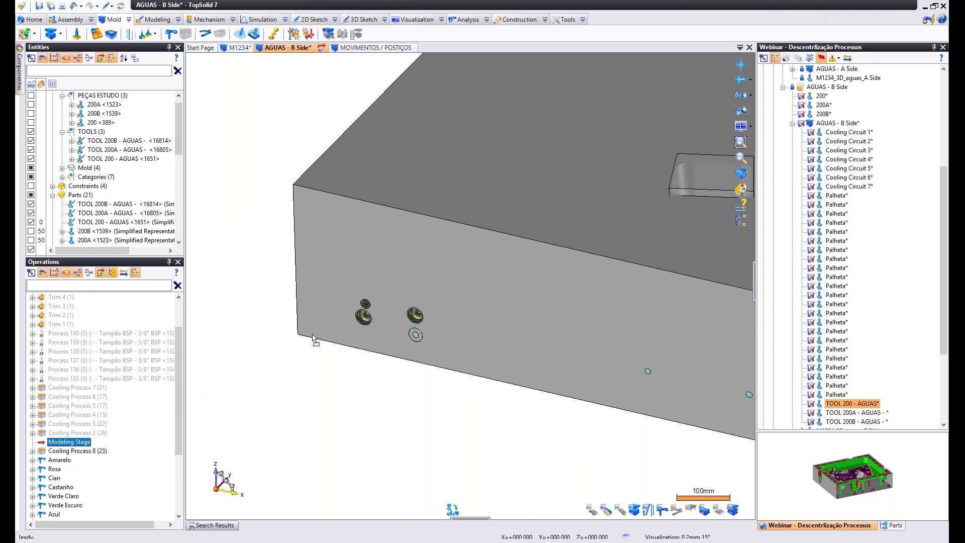
pyautogui.moveTo(77, 369); pyautogui.dragTo(65, 324)
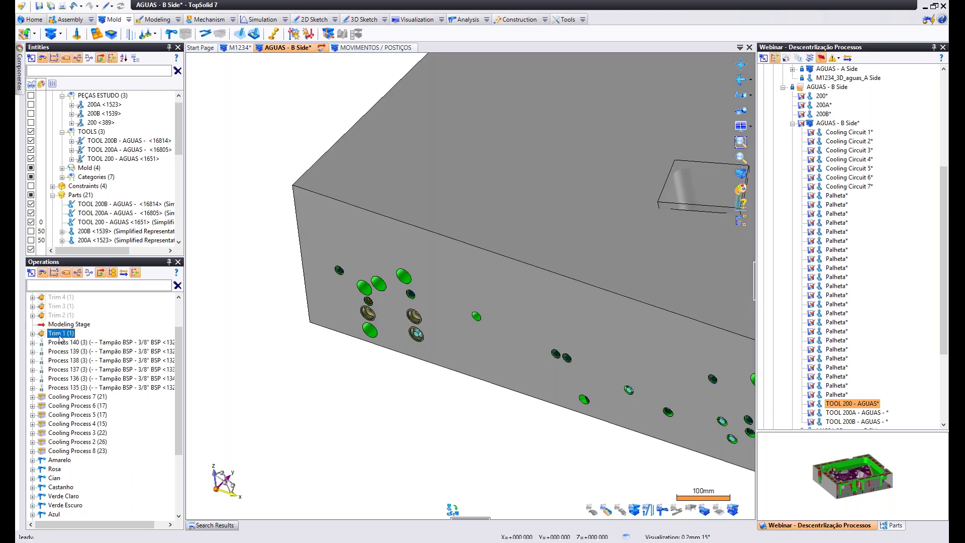
# Set the transparency of TOOL 200 - AGUAS to 70% and inspect the drilled circuits inside it.
pyautogui.moveTo(281, 301); pyautogui.dragTo(376, 236, button='middle')
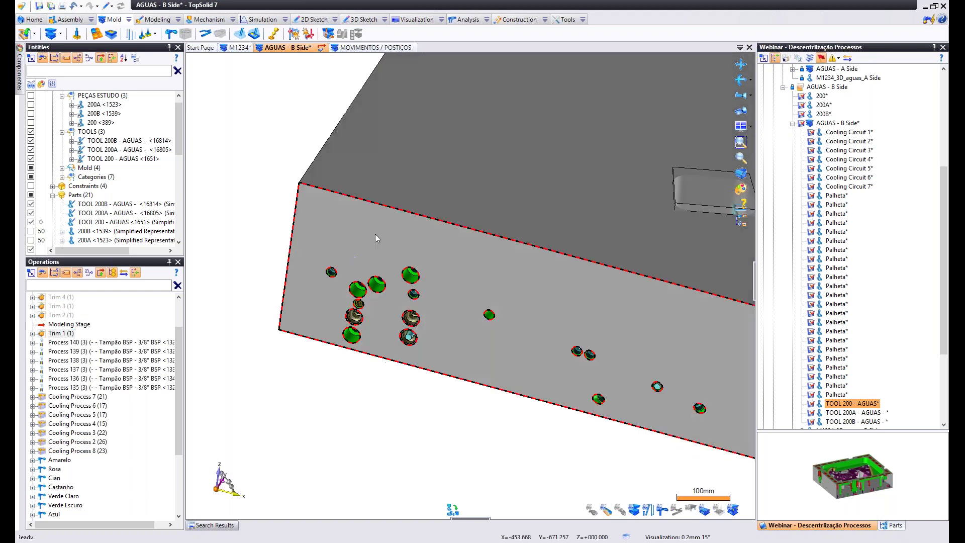
pyautogui.rightClick(372, 231)
pyautogui.click(402, 403)
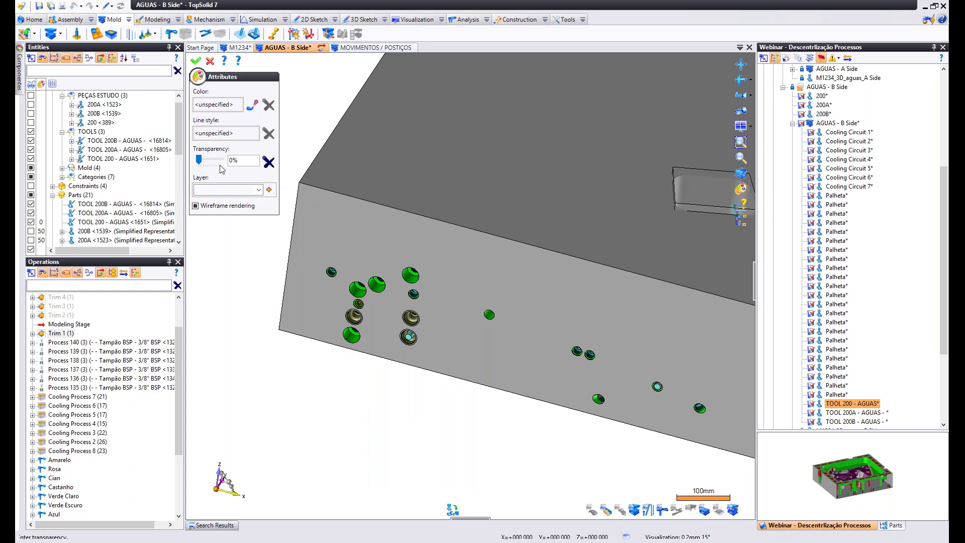
pyautogui.moveTo(199, 161); pyautogui.dragTo(214, 160)
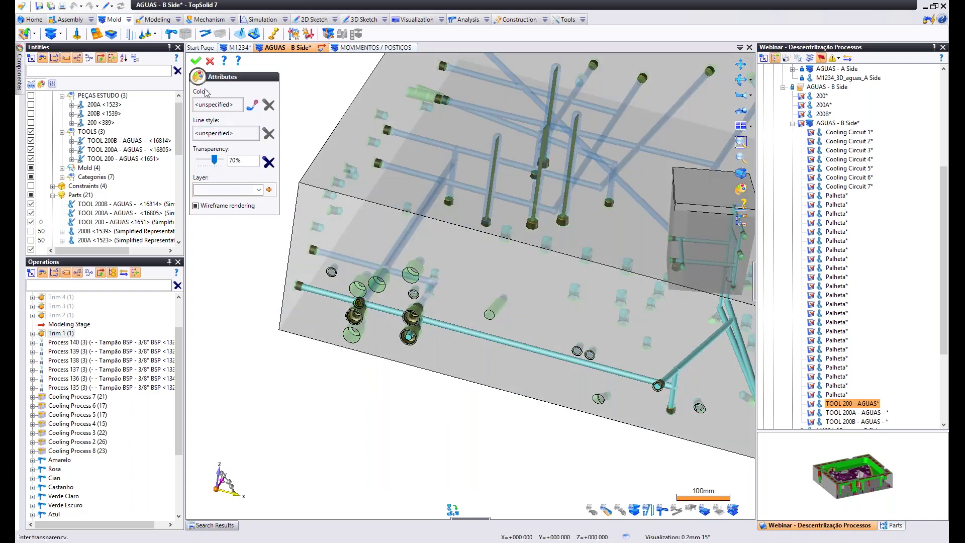
pyautogui.click(196, 62)
pyautogui.moveTo(382, 201); pyautogui.dragTo(400, 397, button='middle')
pyautogui.scroll(3, 480, 256)
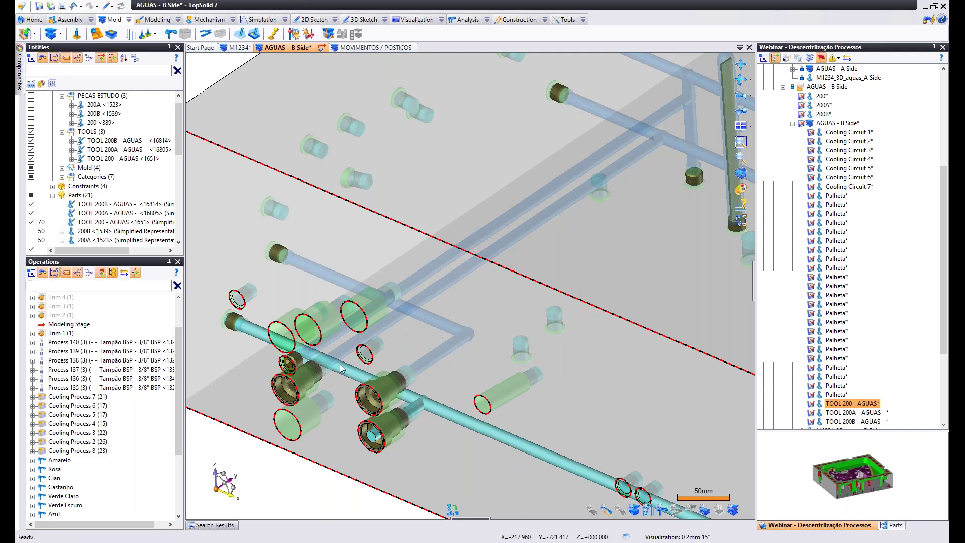
pyautogui.scroll(-4, 548, 231)
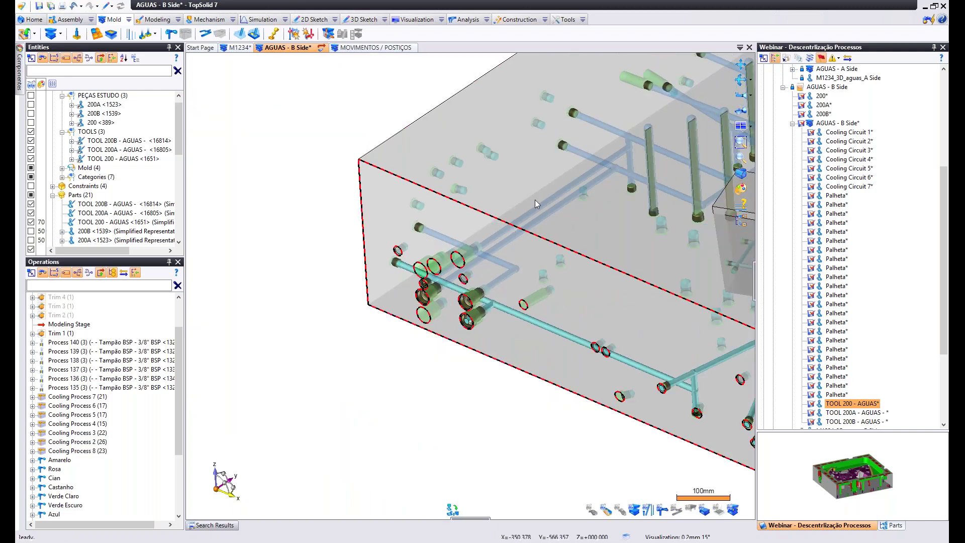
pyautogui.scroll(-2, 586, 177)
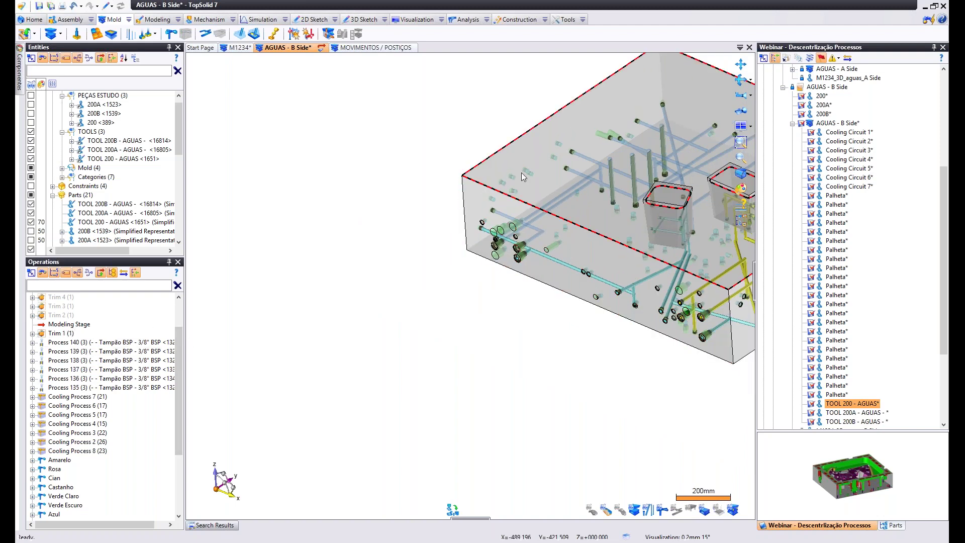
# Edit TOOL 200 - AGUAS in place and check the colour attribute of its Trim 1 operation.
pyautogui.doubleClick(79, 320)
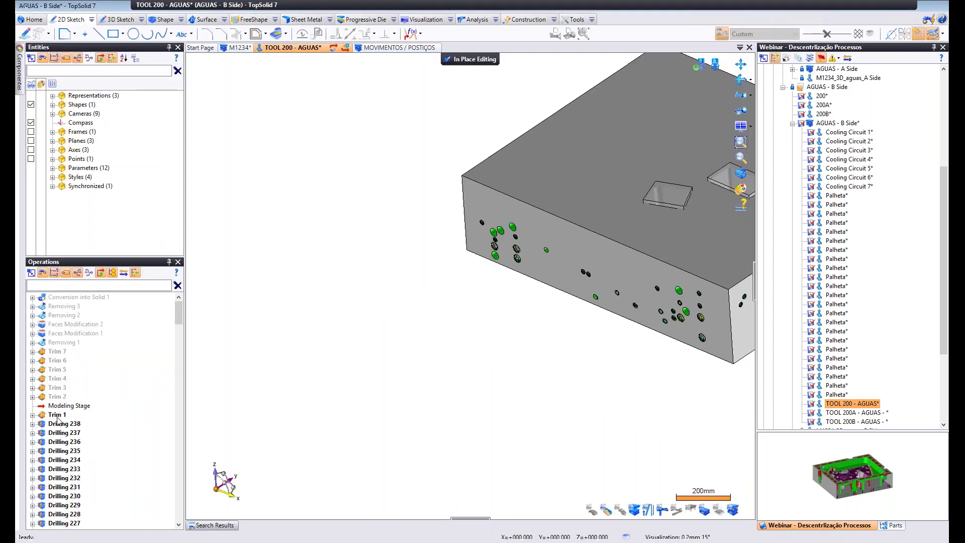
pyautogui.rightClick(58, 419)
pyautogui.click(78, 446)
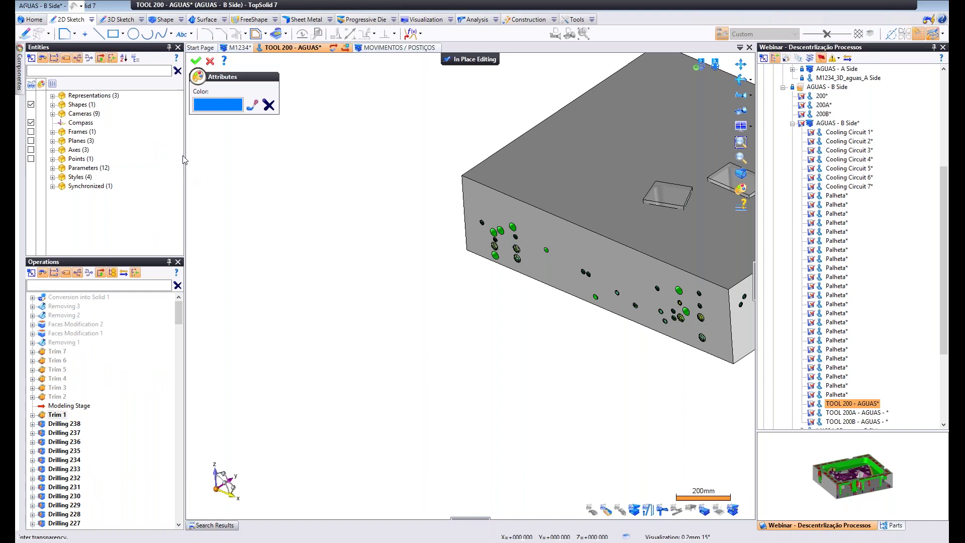
pyautogui.press('Escape')
pyautogui.click(467, 61)
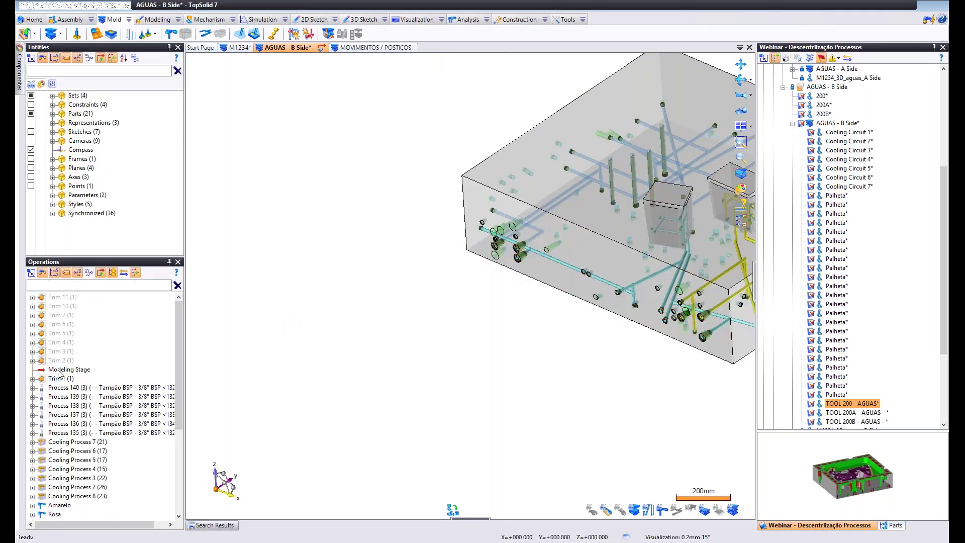
# Advance the AGUAS - B Side modeling stage to the end so that Trim 2 through Trim 11 are replayed.
pyautogui.moveTo(78, 372); pyautogui.dragTo(72, 292)
pyautogui.scroll(-2, 393, 273)
pyautogui.scroll(4, 497, 249)
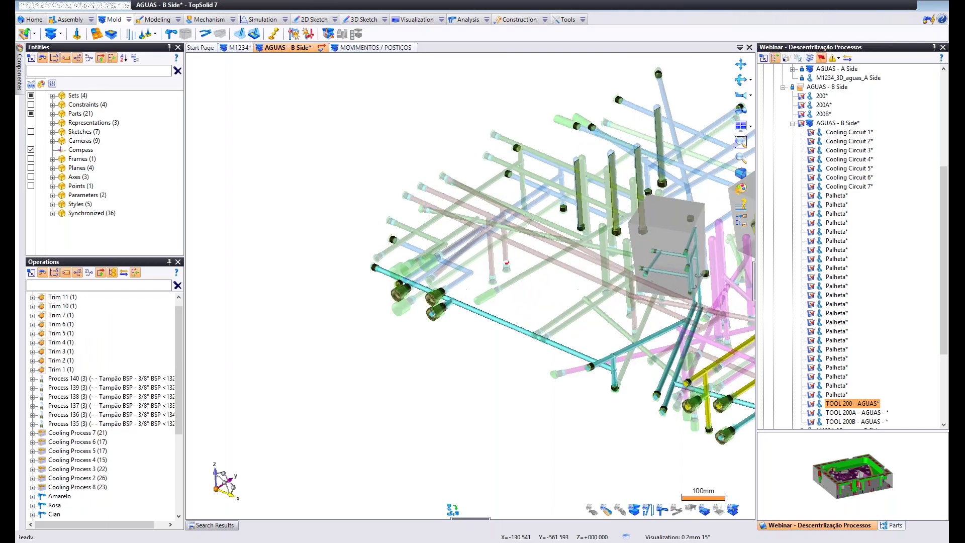
# Remove the transparency of TOOL 200 - AGUAS so its trimmed cooling channels display in solid colours.
pyautogui.moveTo(497, 236); pyautogui.dragTo(523, 277, button='middle')
pyautogui.rightClick(533, 260)
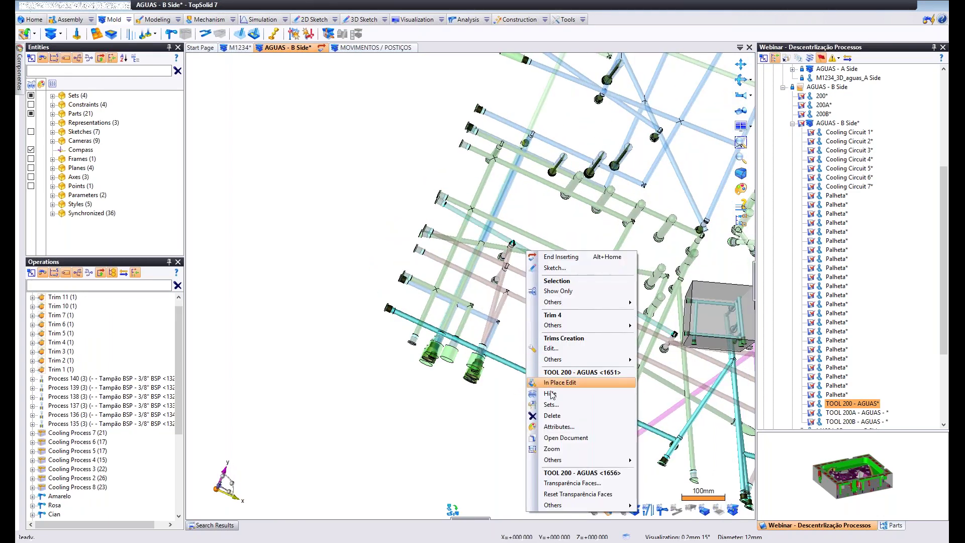
pyautogui.click(562, 431)
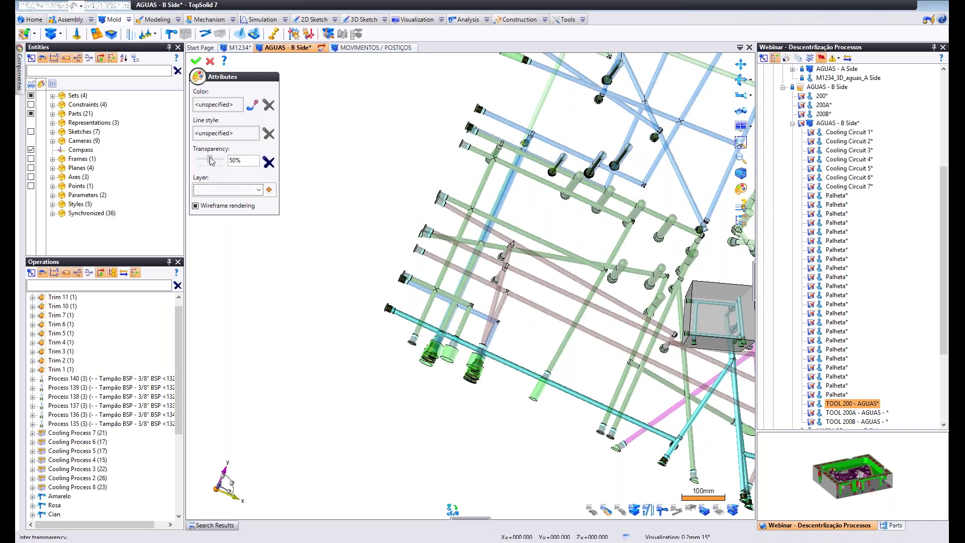
pyautogui.click(196, 60)
pyautogui.moveTo(261, 125); pyautogui.dragTo(289, 215, button='middle')
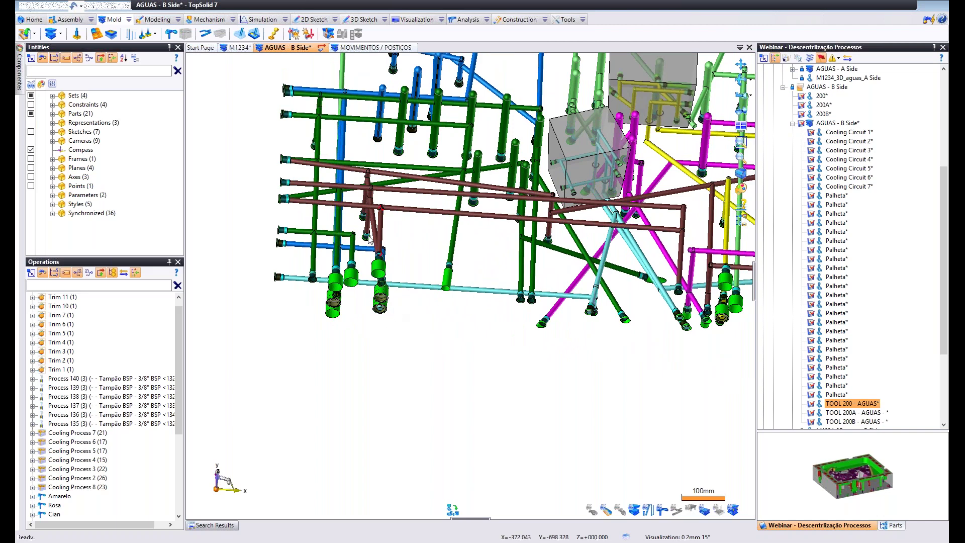
pyautogui.moveTo(360, 302); pyautogui.dragTo(330, 270, button='middle')
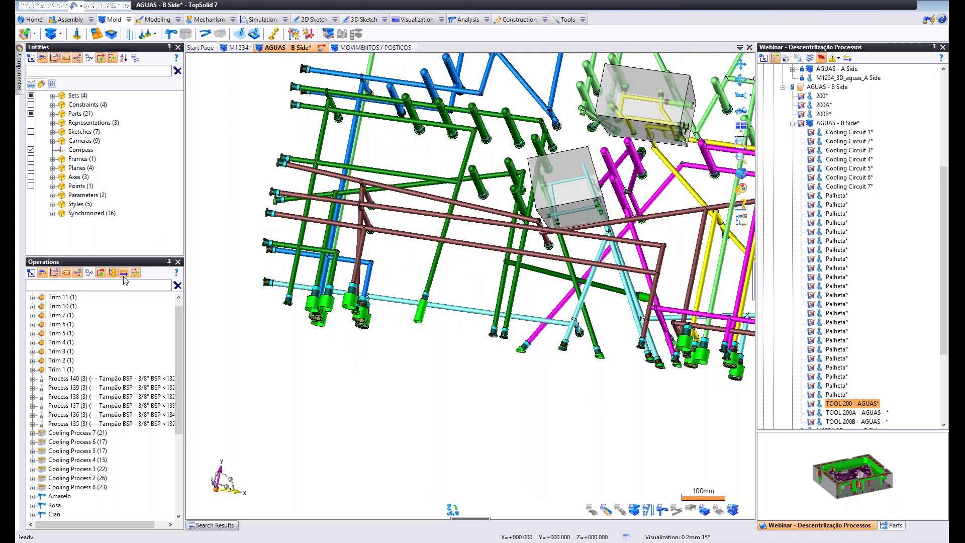
# Save the AGUAS - B Side document.
pyautogui.scroll(-5, 261, 203)
pyautogui.click(181, 297)
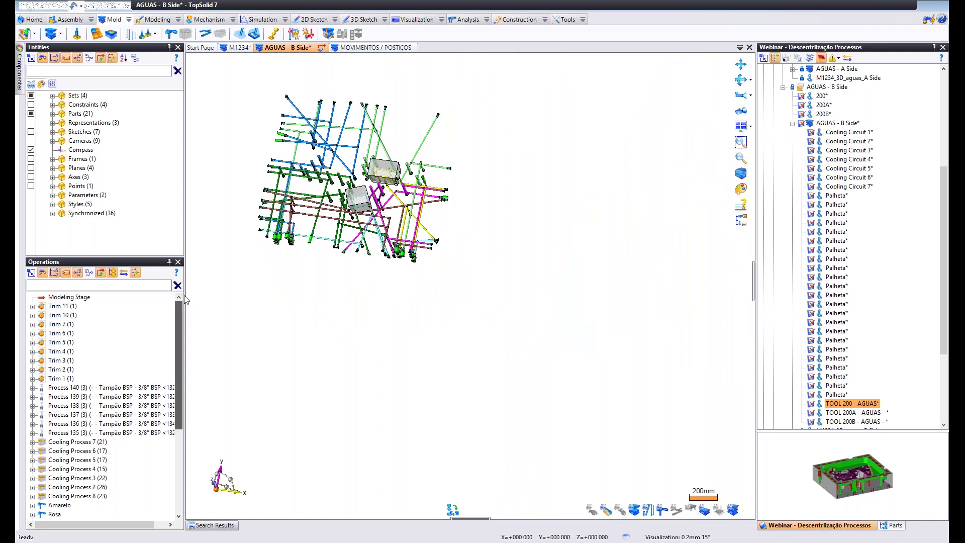
pyautogui.rightClick(299, 48)
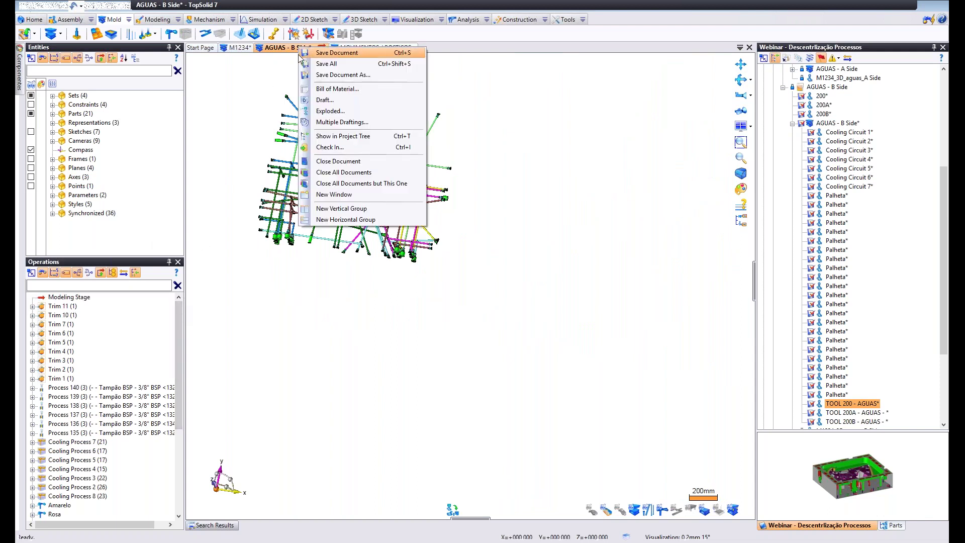
pyautogui.click(328, 53)
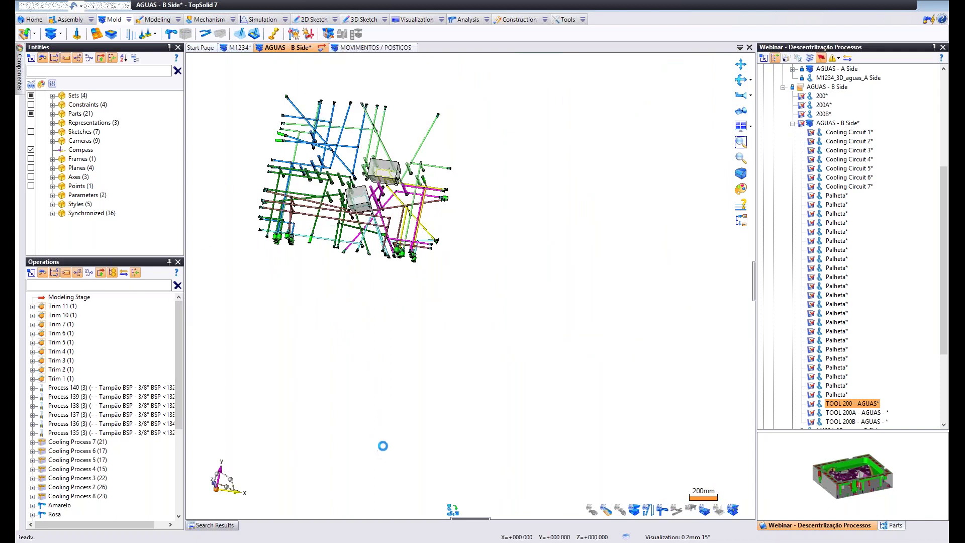
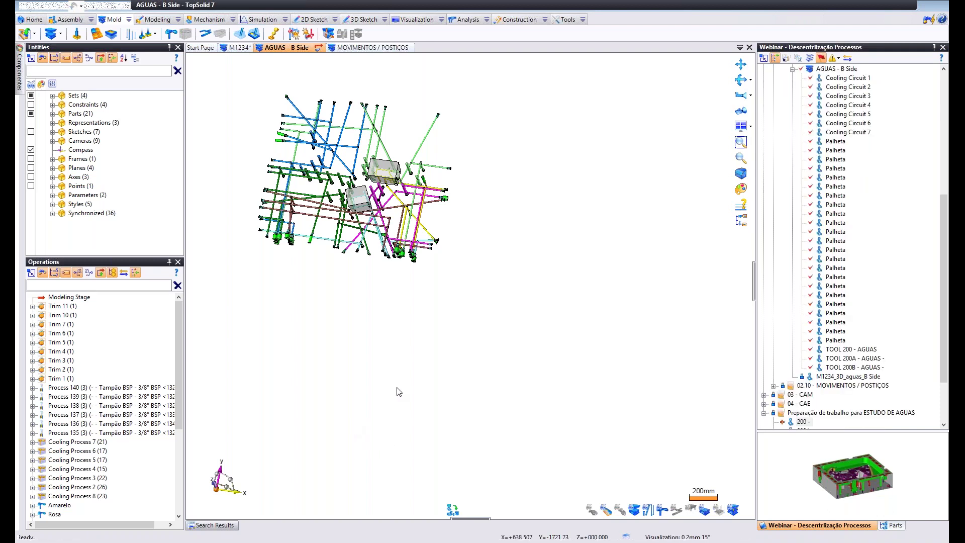
# Switch to the MOVIMENTOS / POSTIÇOS document and roll its modeling stage back to just after POST 200J.
pyautogui.scroll(5, 397, 386)
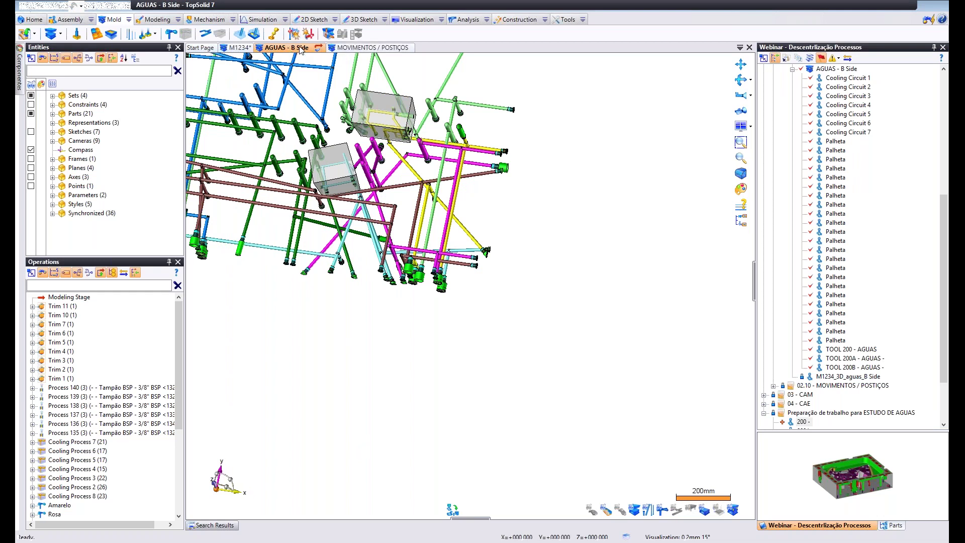
pyautogui.scroll(5, 881, 353)
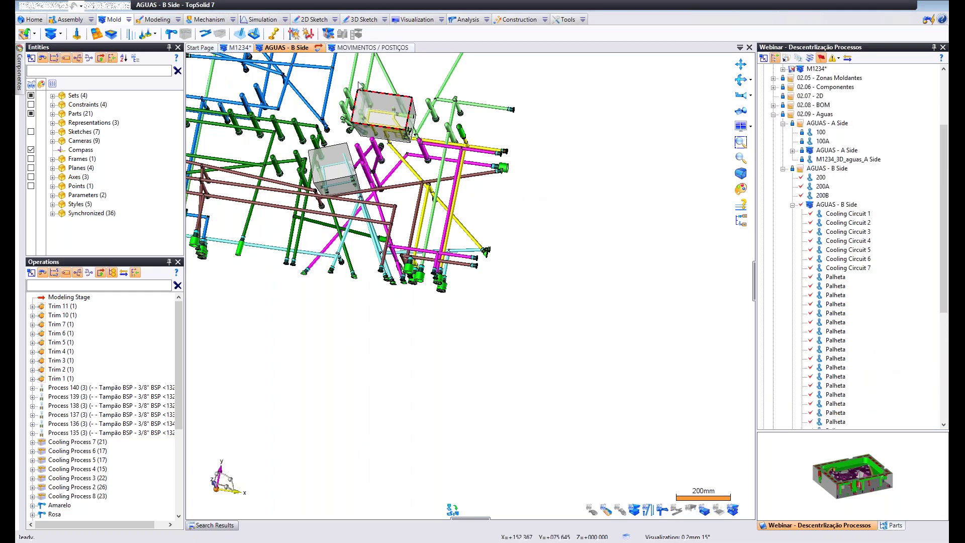
pyautogui.click(362, 47)
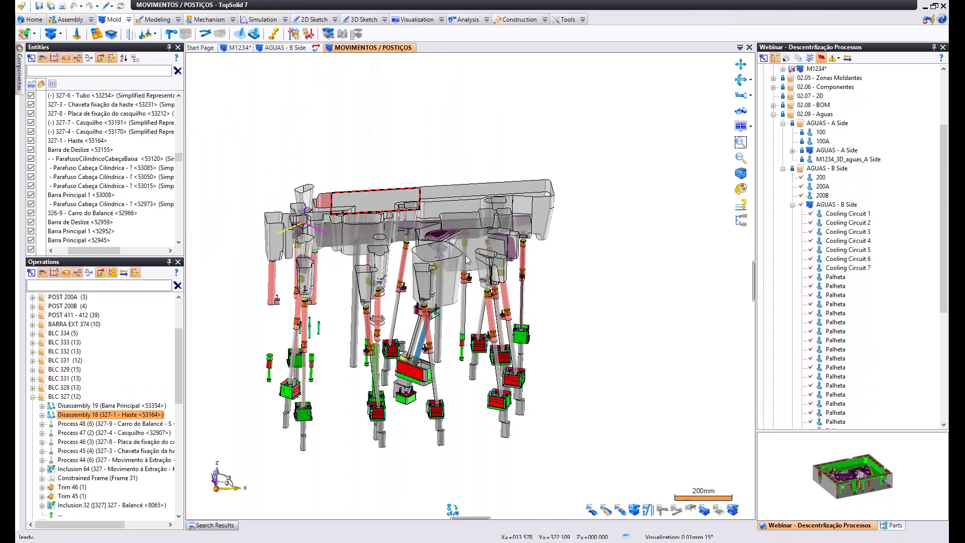
pyautogui.scroll(3, 84, 337)
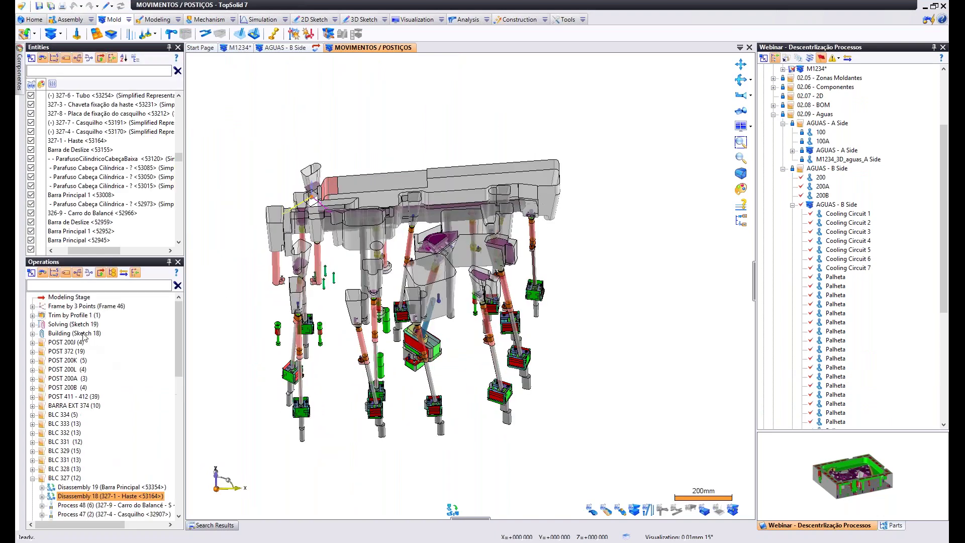
pyautogui.moveTo(69, 297)
pyautogui.mouseDown()
pyautogui.moveTo(71, 337)
pyautogui.moveTo(377, 329)
pyautogui.mouseUp()
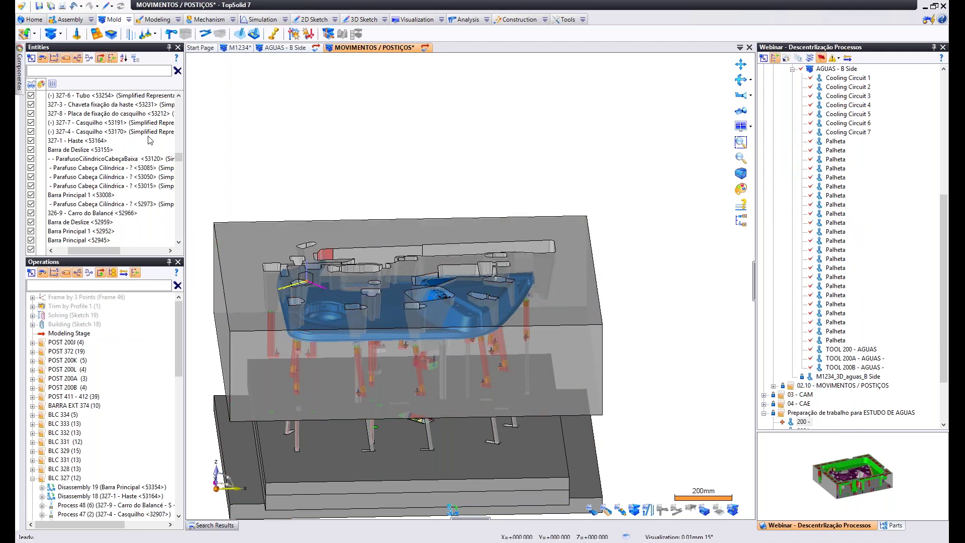
# Expand the Categories set in the entities tree and look through its To Mold and Block parts.
pyautogui.moveTo(103, 249); pyautogui.dragTo(89, 250)
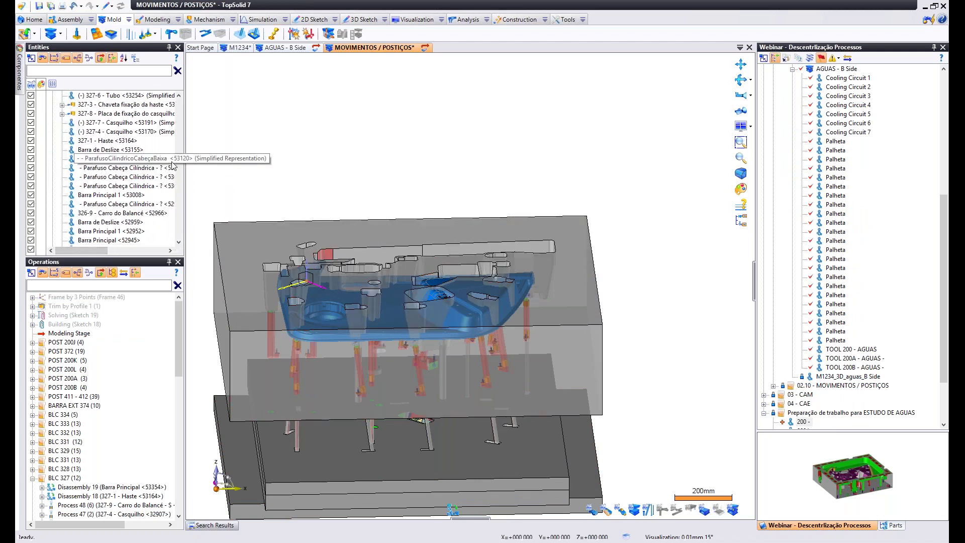
pyautogui.scroll(10, 137, 101)
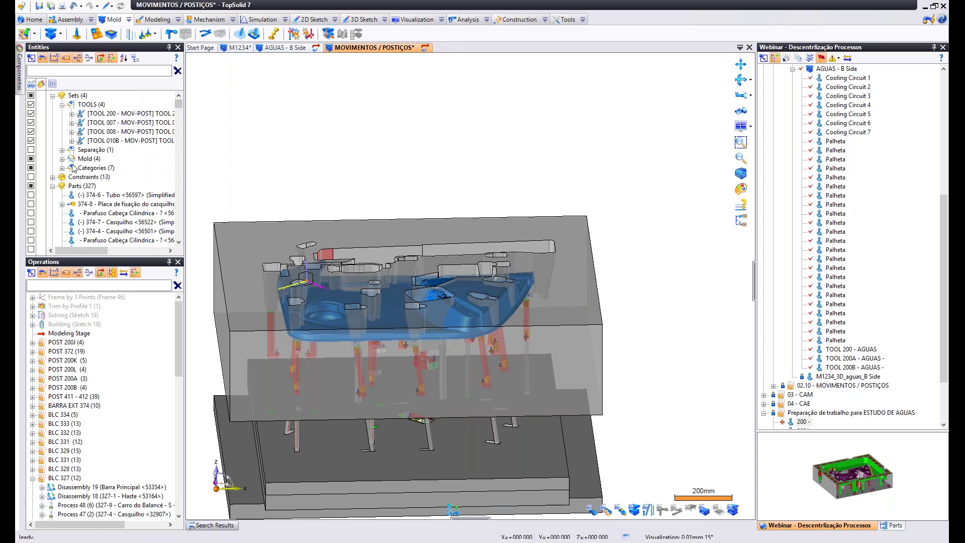
pyautogui.click(62, 167)
pyautogui.click(72, 176)
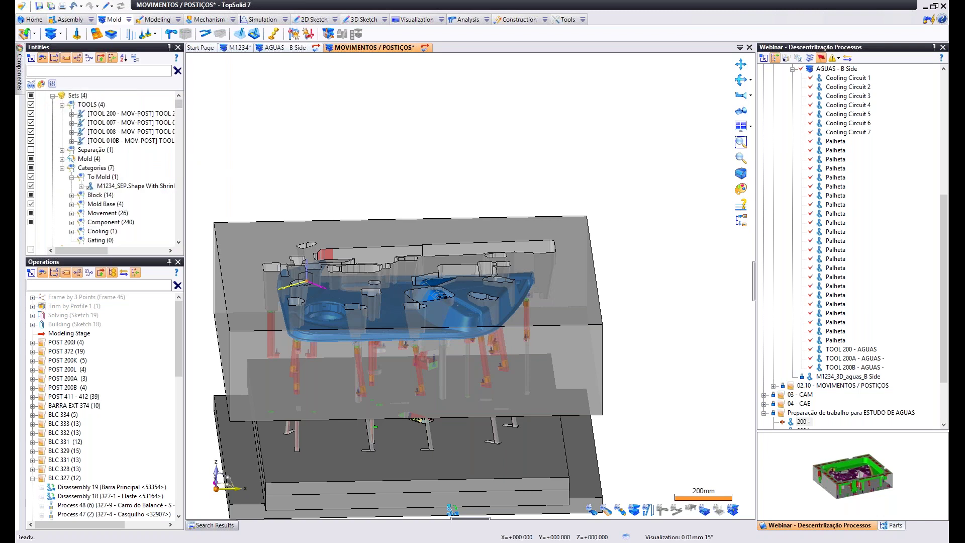
pyautogui.click(111, 186)
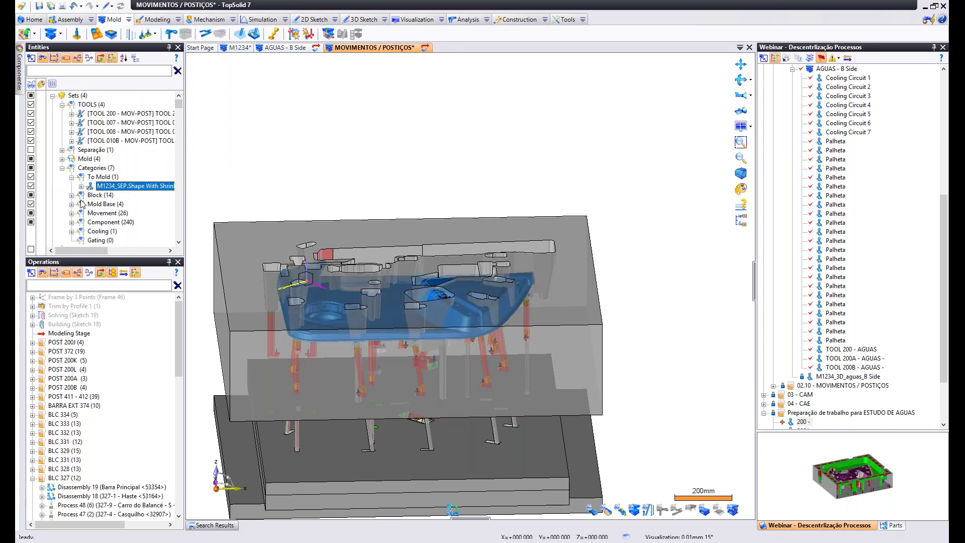
pyautogui.click(71, 195)
pyautogui.scroll(-8, 169, 116)
pyautogui.scroll(4, 168, 118)
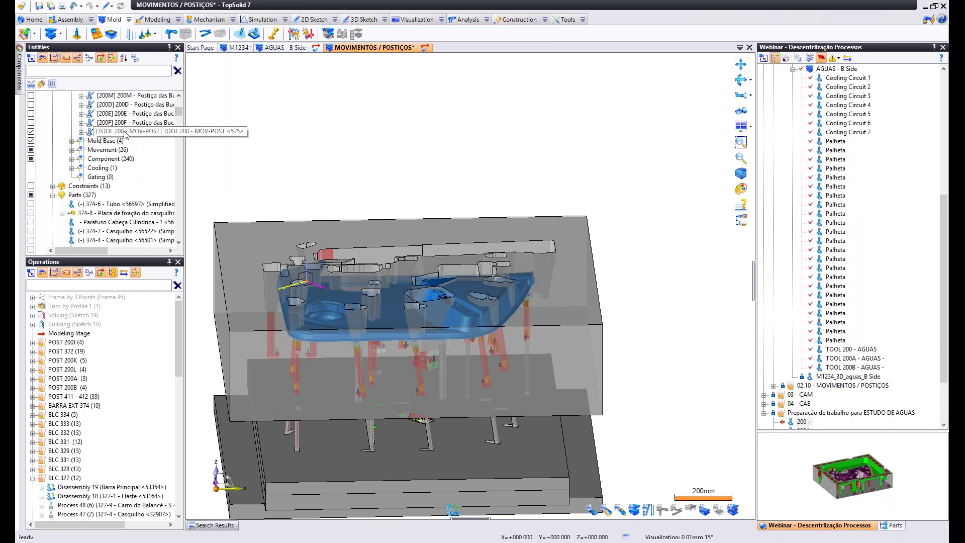
# Show all parts of the assembly and examine the movements and inserts around M1234_SEP.200.
pyautogui.click(125, 131)
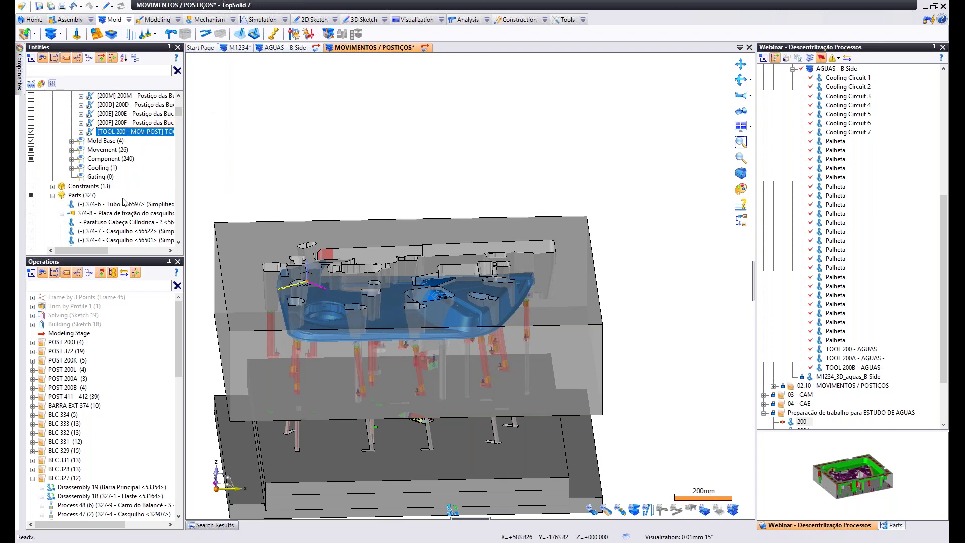
pyautogui.click(31, 194)
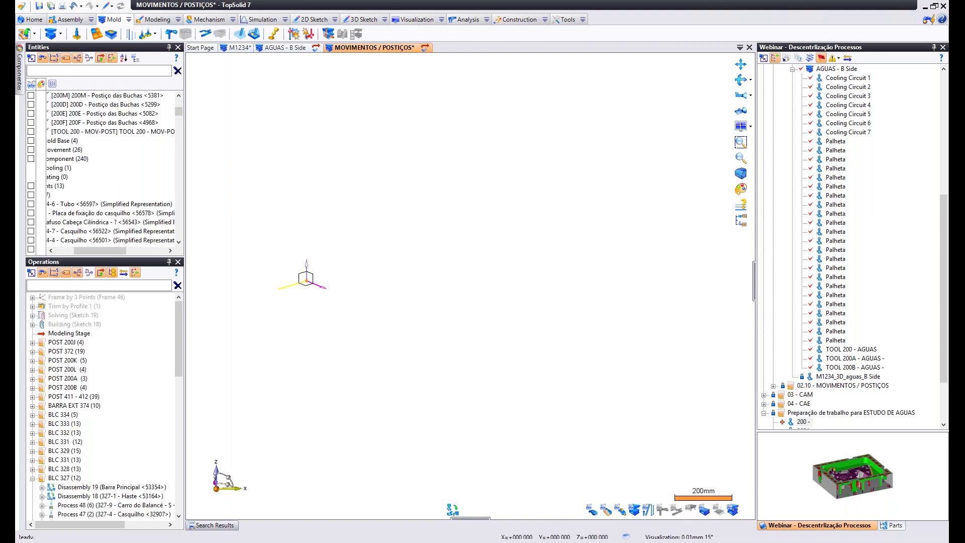
pyautogui.click(605, 312)
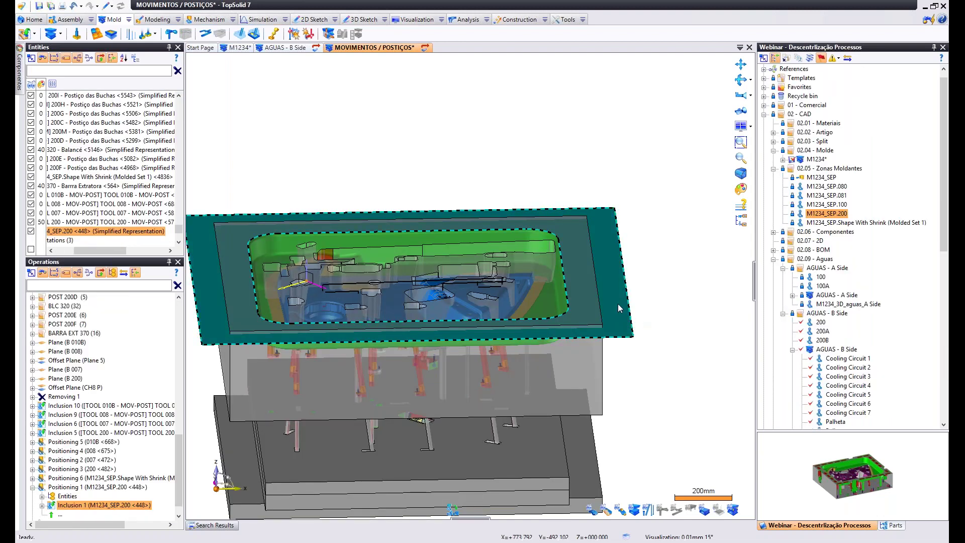
pyautogui.moveTo(565, 316); pyautogui.dragTo(223, 340, button='middle')
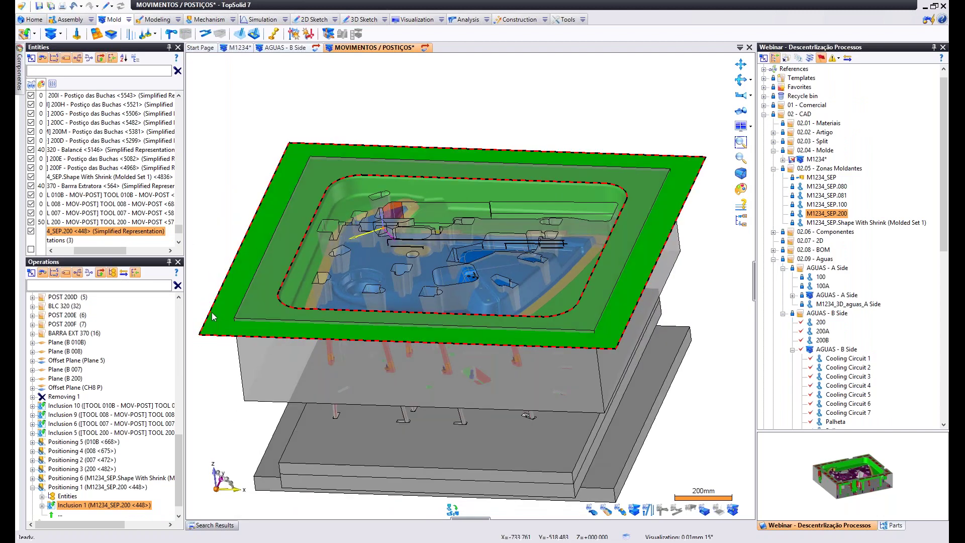
pyautogui.moveTo(219, 306); pyautogui.dragTo(250, 331, button='middle')
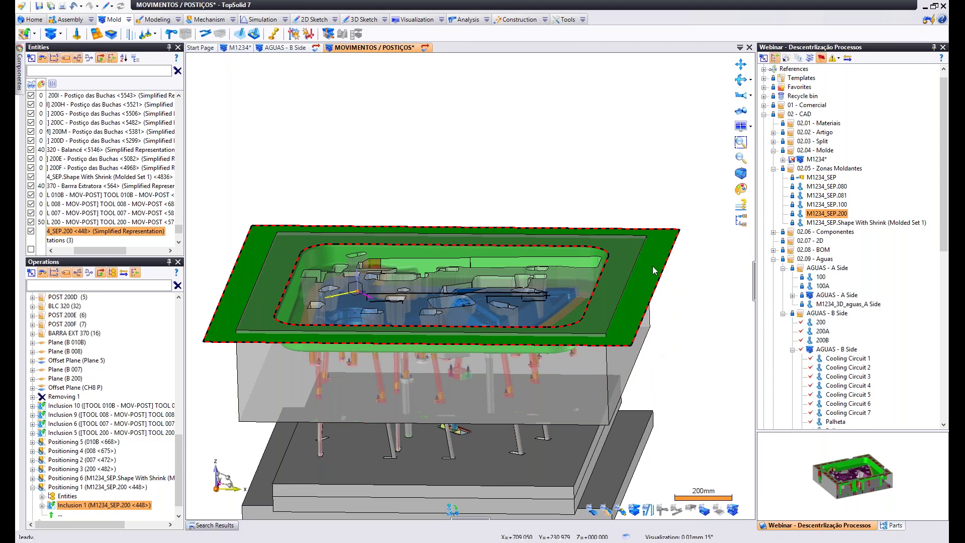
pyautogui.moveTo(657, 258); pyautogui.dragTo(651, 284, button='middle')
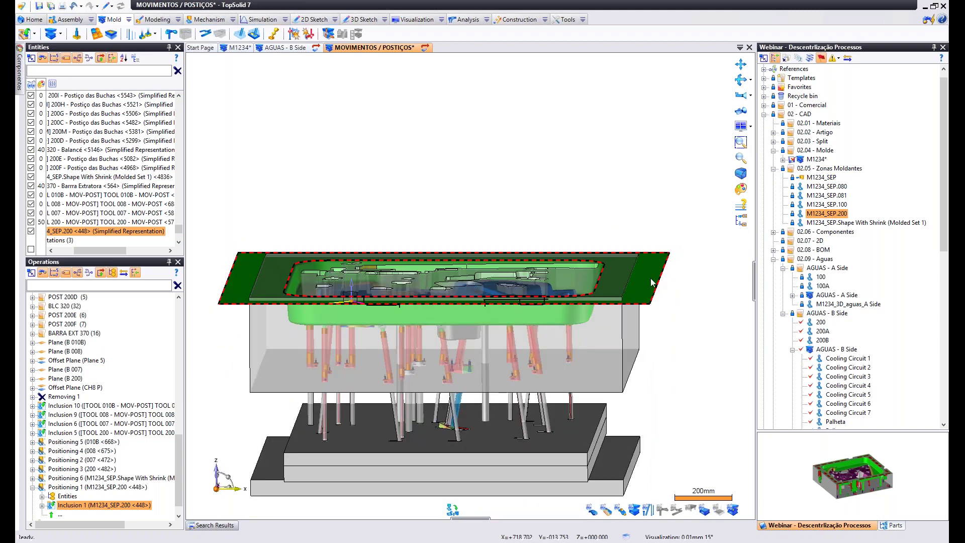
pyautogui.moveTo(681, 270); pyautogui.dragTo(559, 266, button='middle')
pyautogui.scroll(3, 595, 351)
pyautogui.moveTo(678, 310); pyautogui.dragTo(653, 348, button='middle')
pyautogui.scroll(-4, 555, 226)
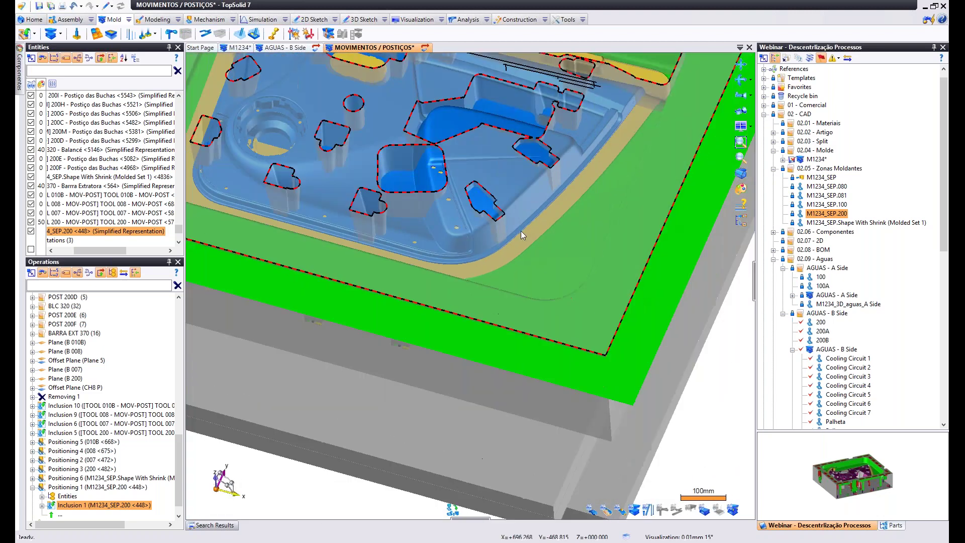
pyautogui.moveTo(487, 252); pyautogui.dragTo(471, 190, button='middle')
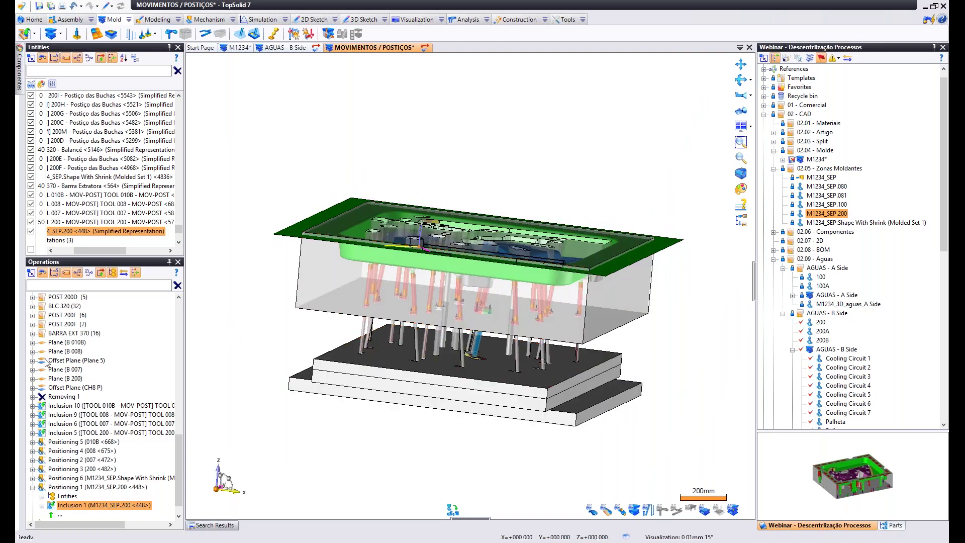
# Filter the display to hide the TOOL blocks, keeping the movements, inserts and M1234_SEP.200 shown.
pyautogui.scroll(5, 56, 347)
pyautogui.scroll(10, 56, 346)
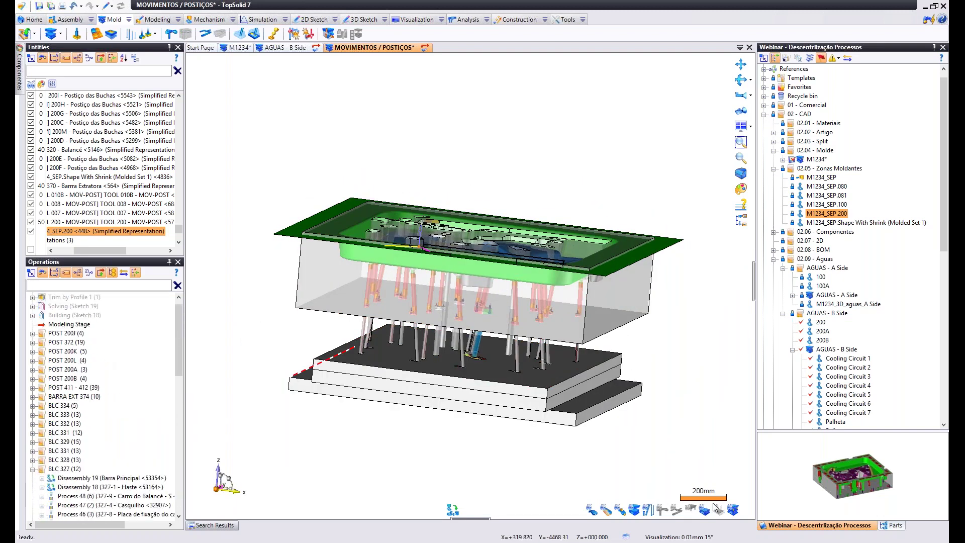
pyautogui.click(733, 510)
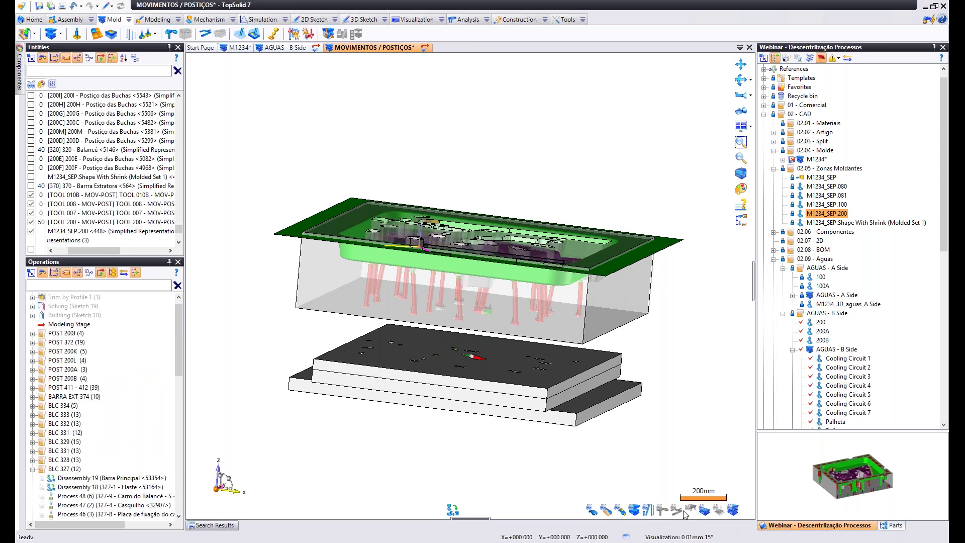
pyautogui.click(704, 510)
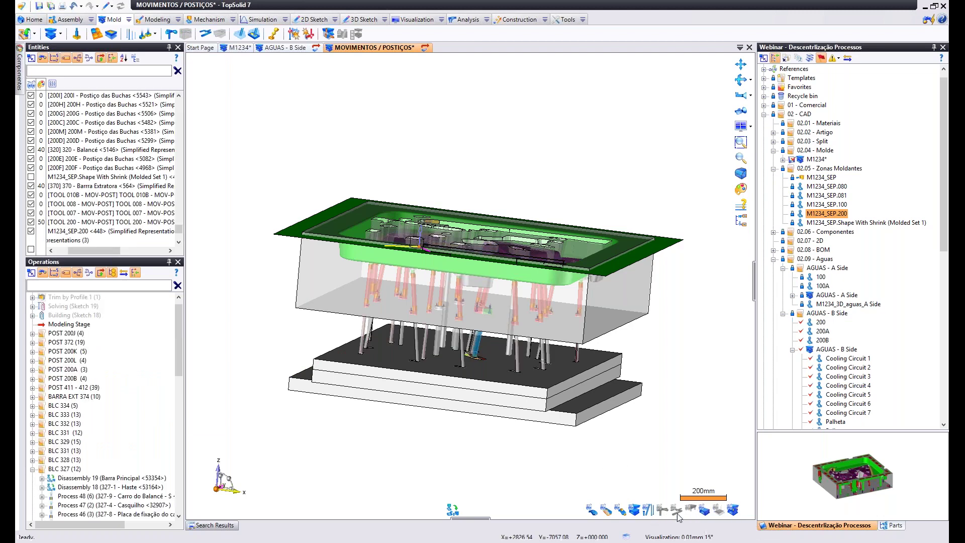
pyautogui.click(635, 510)
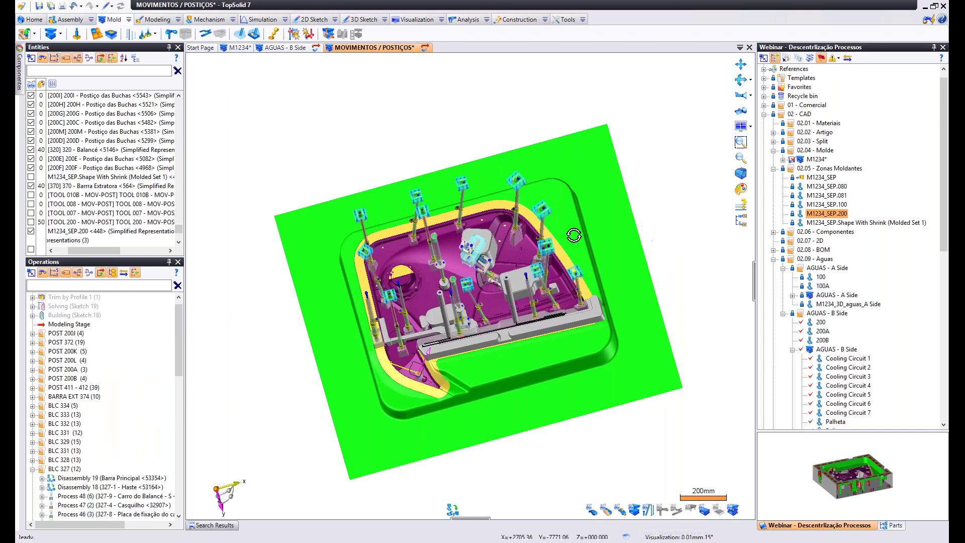
# Find block 334 - Balancé in the model and roll the modeling stage back to just after its Inclusion 39 in BLC 334.
pyautogui.scroll(6, 431, 331)
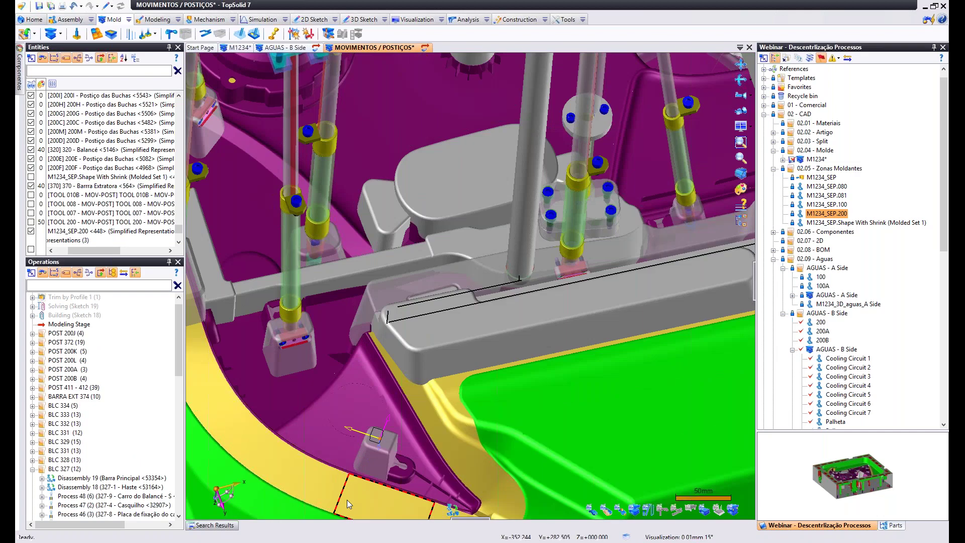
pyautogui.scroll(7, 347, 500)
pyautogui.click(388, 446)
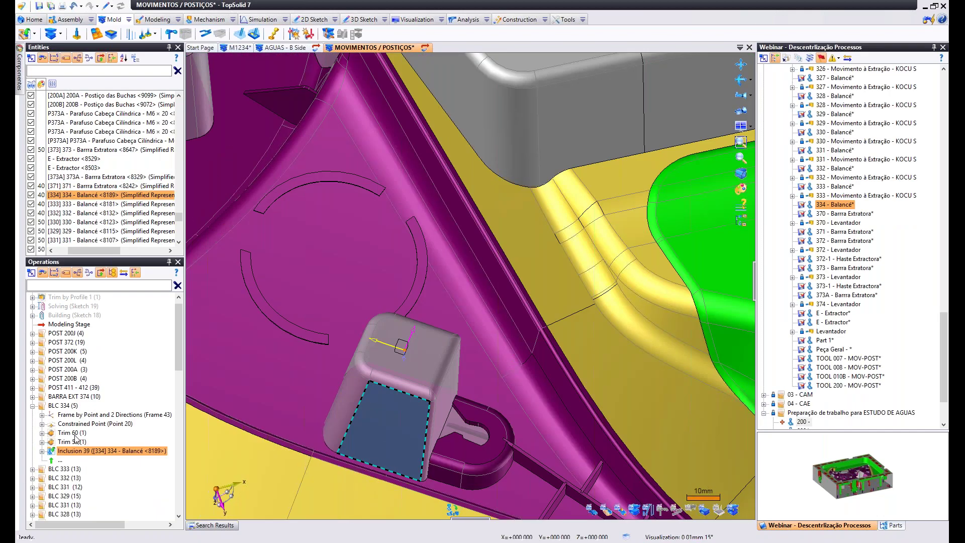
pyautogui.click(70, 323)
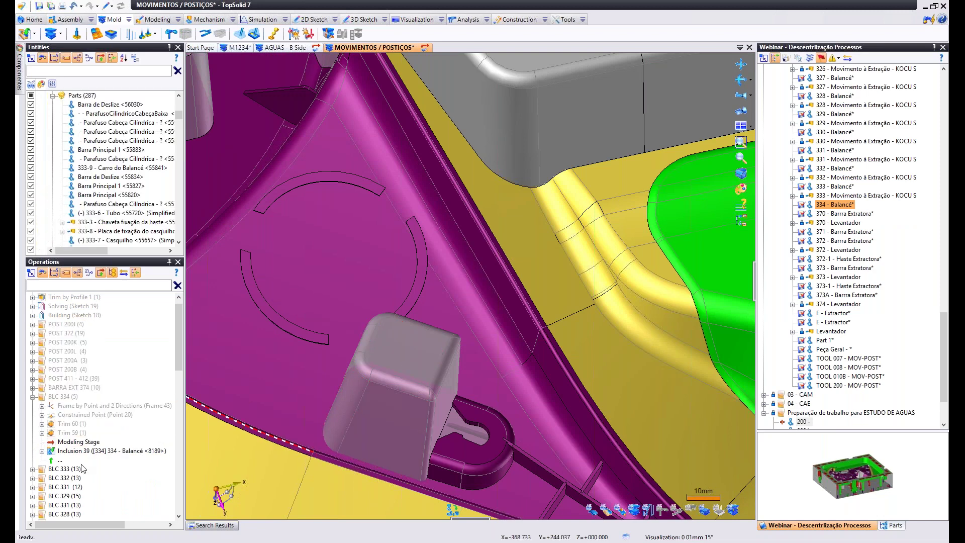
pyautogui.click(85, 450)
# Examine the untrimmed 334 - Balancé block and the movements beneath M1234_SEP.200 from several sides.
pyautogui.scroll(-5, 334, 393)
pyautogui.moveTo(354, 372); pyautogui.dragTo(437, 355, button='middle')
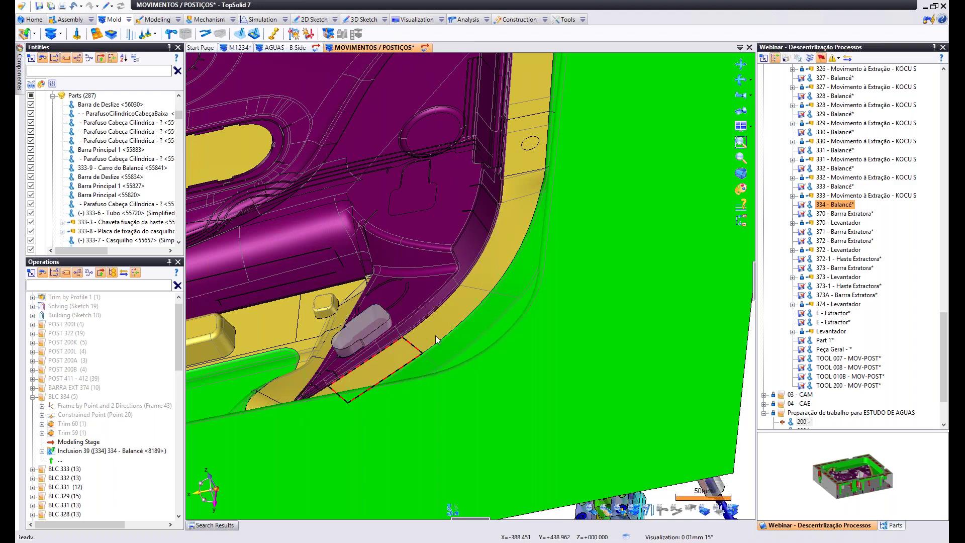
pyautogui.moveTo(327, 341); pyautogui.dragTo(408, 363, button='middle')
pyautogui.scroll(-1, 408, 362)
pyautogui.moveTo(376, 477); pyautogui.dragTo(372, 430, button='middle')
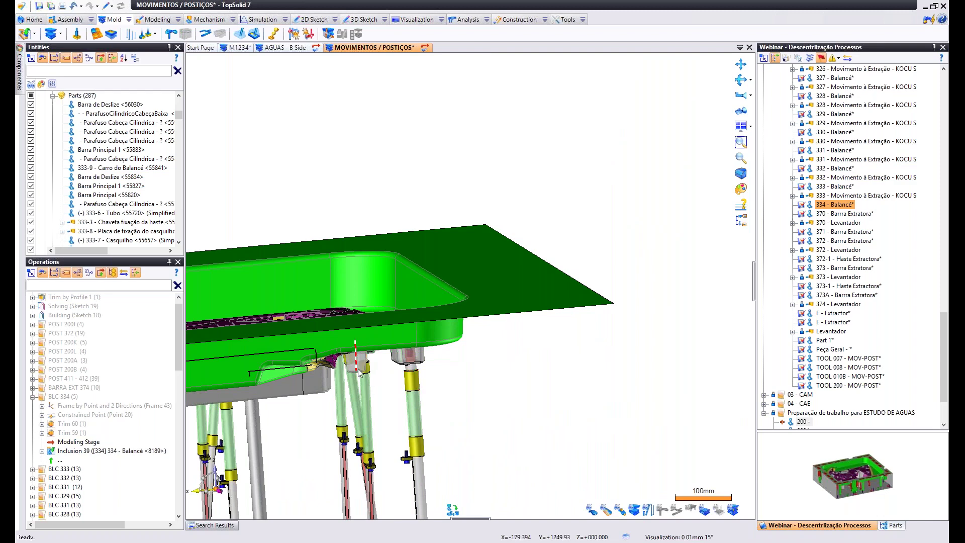
pyautogui.scroll(2, 422, 387)
pyautogui.scroll(-2, 408, 383)
pyautogui.scroll(-2, 408, 383)
pyautogui.moveTo(412, 337); pyautogui.dragTo(382, 276, button='middle')
pyautogui.scroll(3, 346, 314)
pyautogui.scroll(-2, 321, 332)
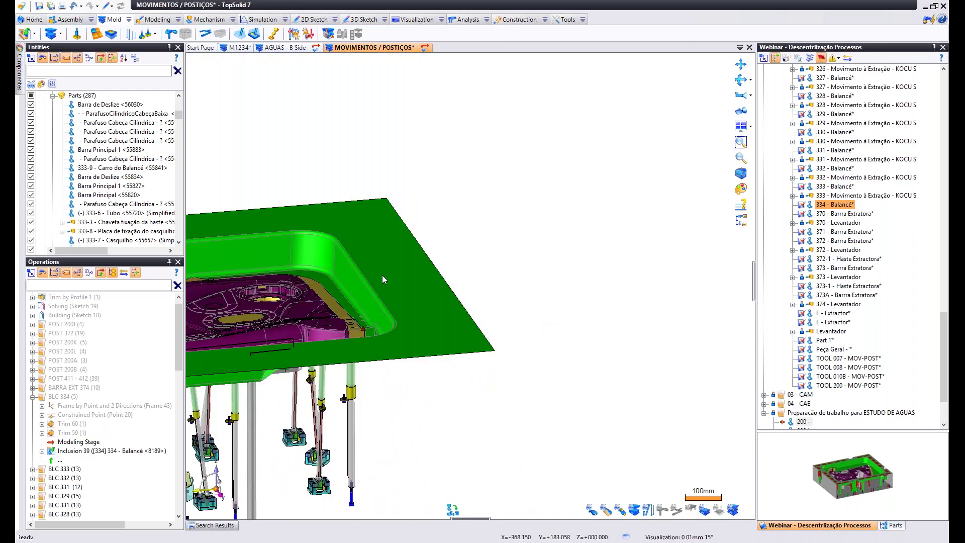
pyautogui.moveTo(285, 242); pyautogui.dragTo(361, 222, button='middle')
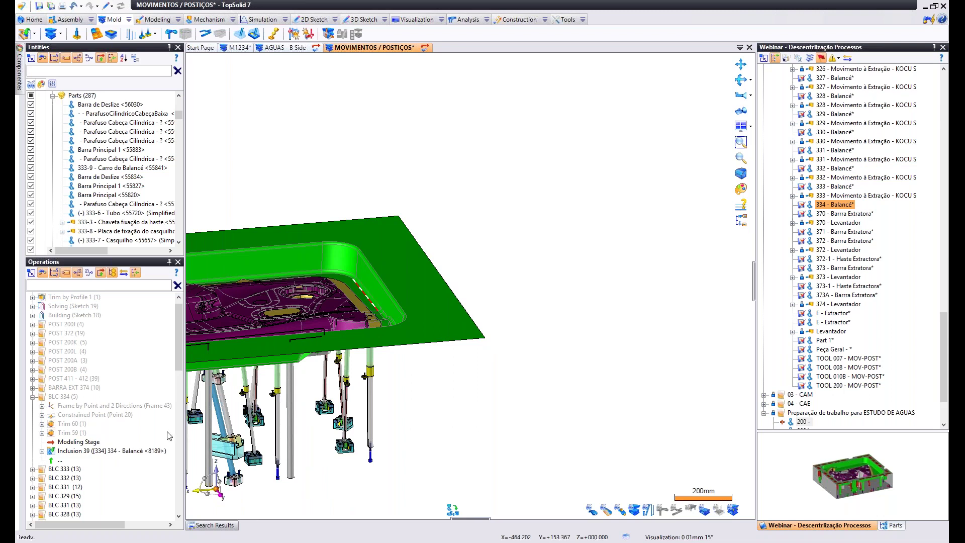
# Advance the modeling stage through Trim 59 and Trim 60 of BLC 334.
pyautogui.click(125, 451)
pyautogui.scroll(10, 352, 349)
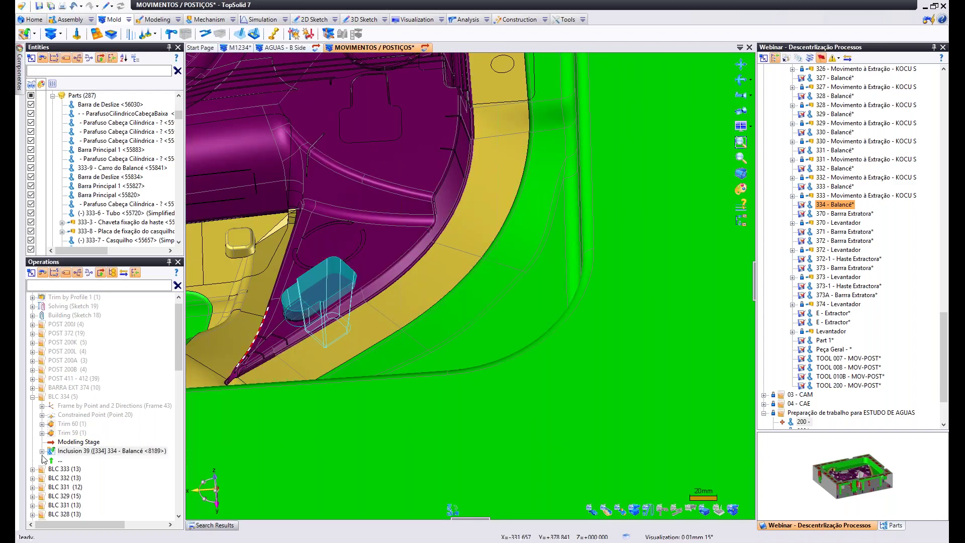
pyautogui.moveTo(78, 445); pyautogui.dragTo(79, 432)
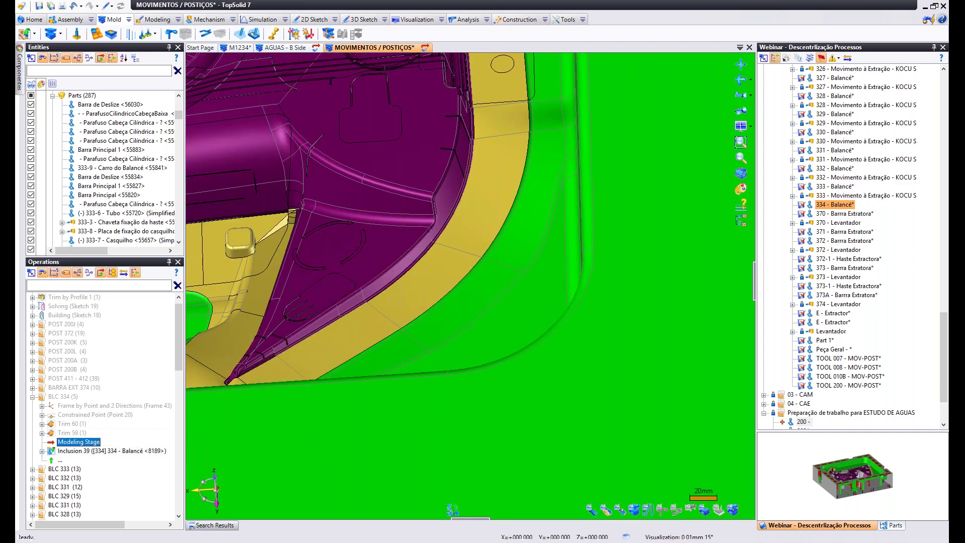
pyautogui.click(69, 433)
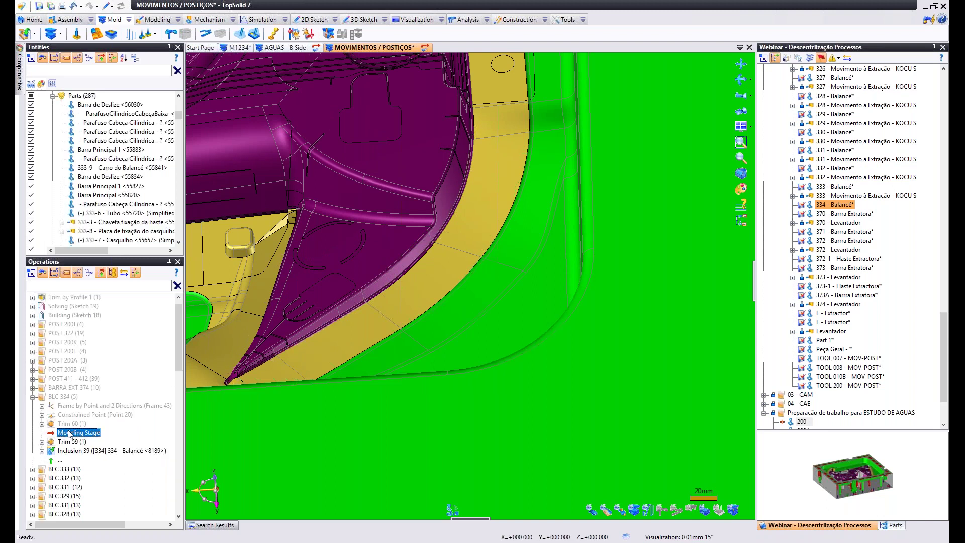
pyautogui.moveTo(69, 434); pyautogui.dragTo(70, 424)
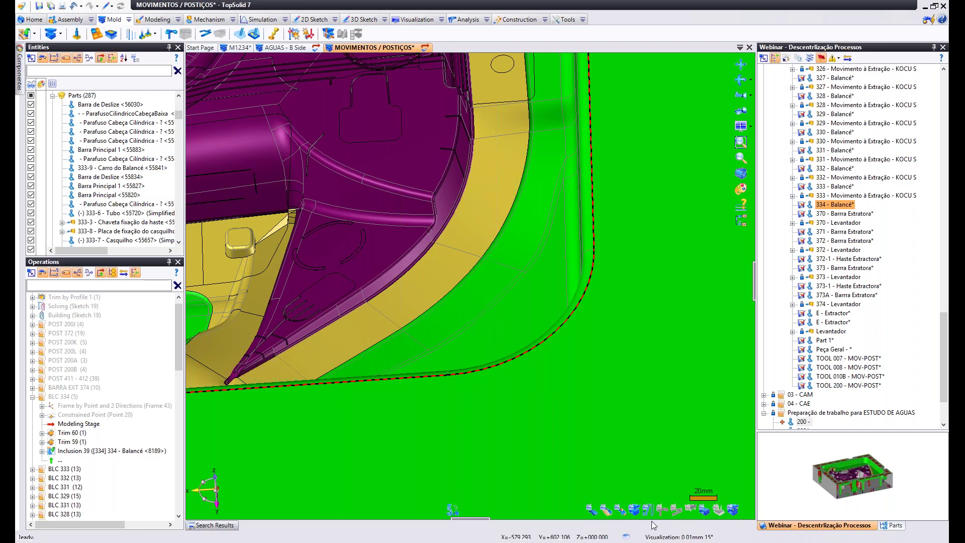
# Show the TOOL 200 - MOV-POST part from the TOOLS set and inspect the pocket for block 334.
pyautogui.scroll(6, 85, 145)
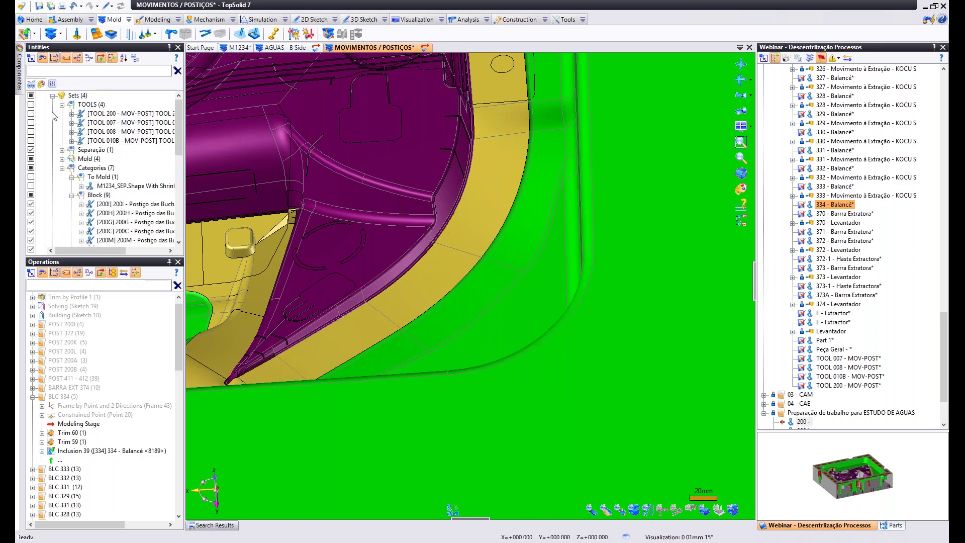
pyautogui.click(31, 115)
pyautogui.scroll(-3, 323, 228)
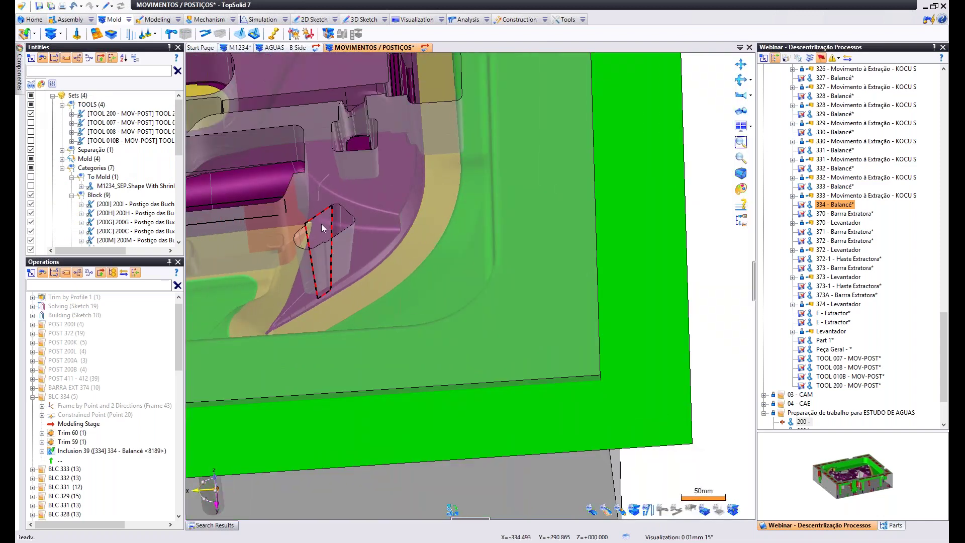
pyautogui.moveTo(324, 229); pyautogui.dragTo(336, 238, button='middle')
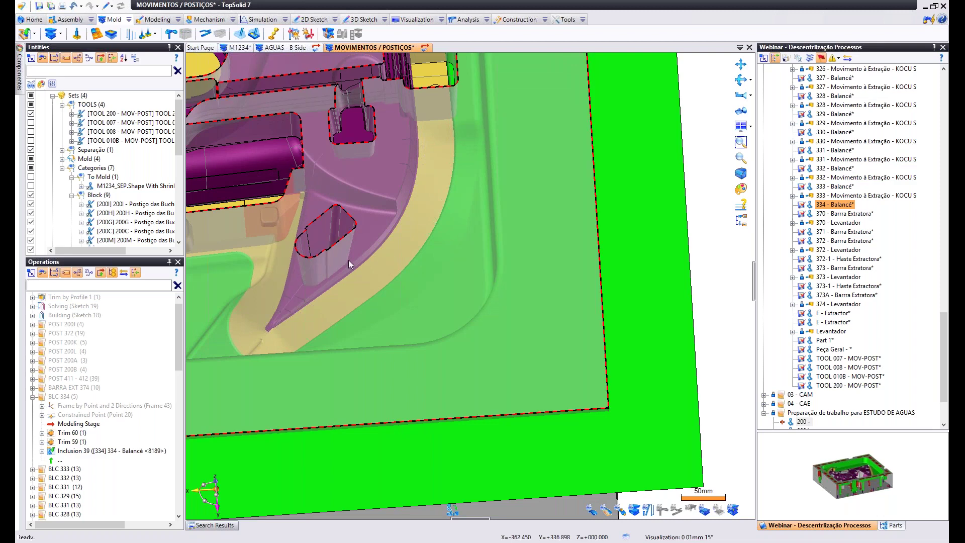
pyautogui.moveTo(348, 251); pyautogui.dragTo(350, 260, button='middle')
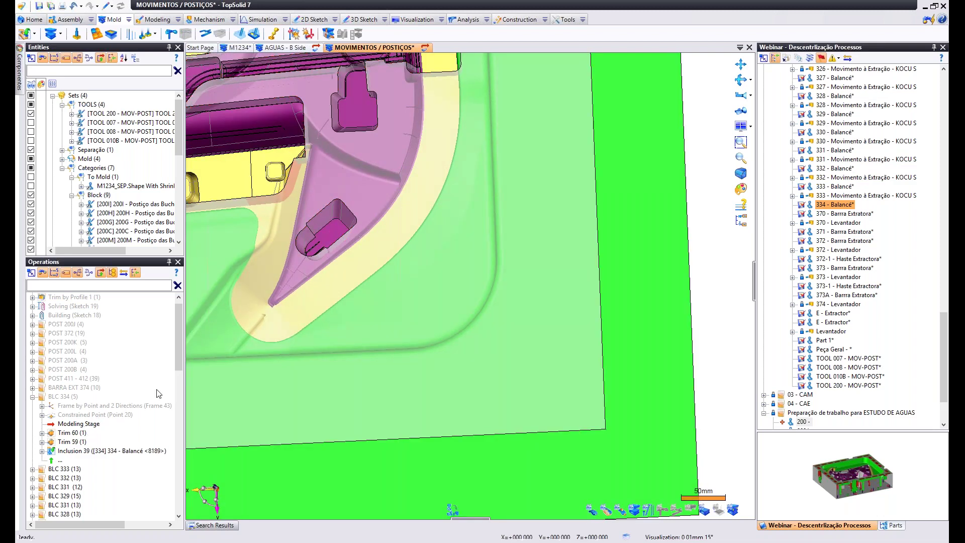
pyautogui.moveTo(328, 242); pyautogui.dragTo(326, 218, button='middle')
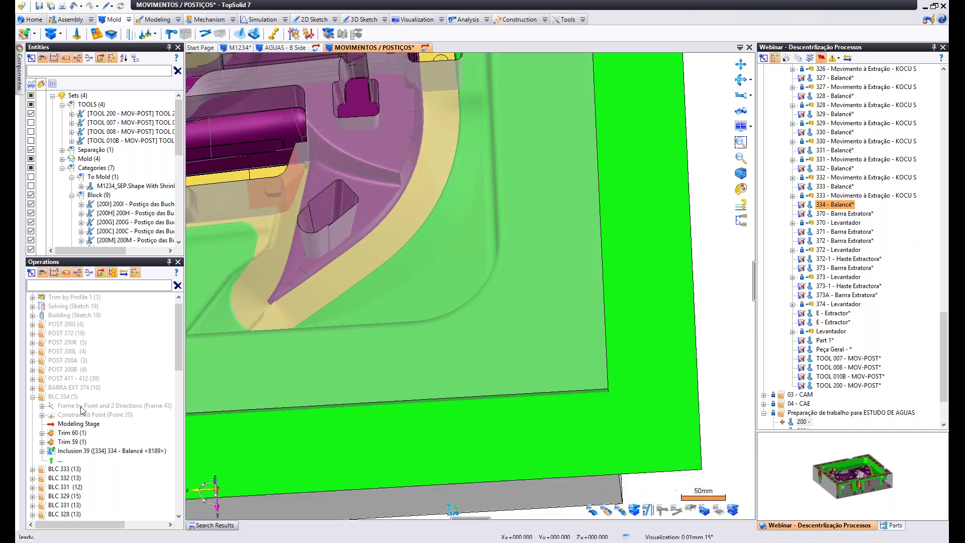
# Advance the modeling stage to just after POST 200J to replay all the insert and movement operations.
pyautogui.click(76, 423)
pyautogui.moveTo(76, 323); pyautogui.dragTo(75, 323)
pyautogui.scroll(-4, 442, 321)
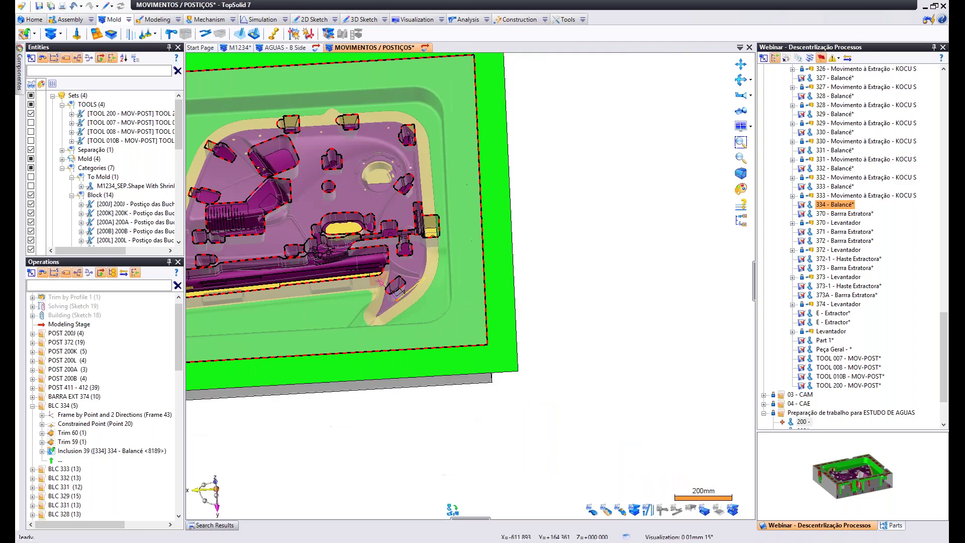
# Hide M1234_SEP.200 and look over the pockets and movements inside the transparent TOOL 200 block.
pyautogui.moveTo(442, 322); pyautogui.dragTo(463, 191, button='middle')
pyautogui.rightClick(501, 229)
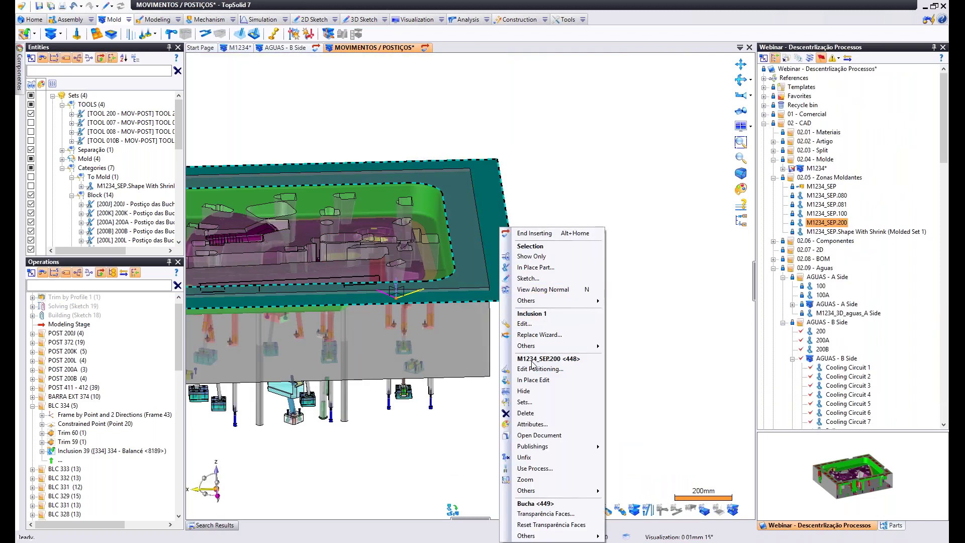
pyautogui.click(523, 402)
pyautogui.moveTo(523, 402); pyautogui.dragTo(293, 233, button='middle')
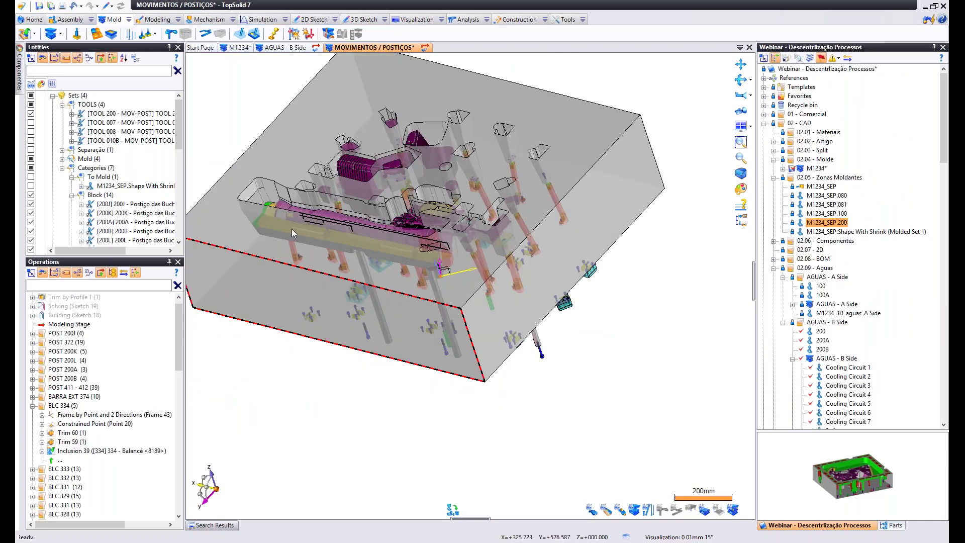
pyautogui.moveTo(338, 316); pyautogui.dragTo(386, 315, button='middle')
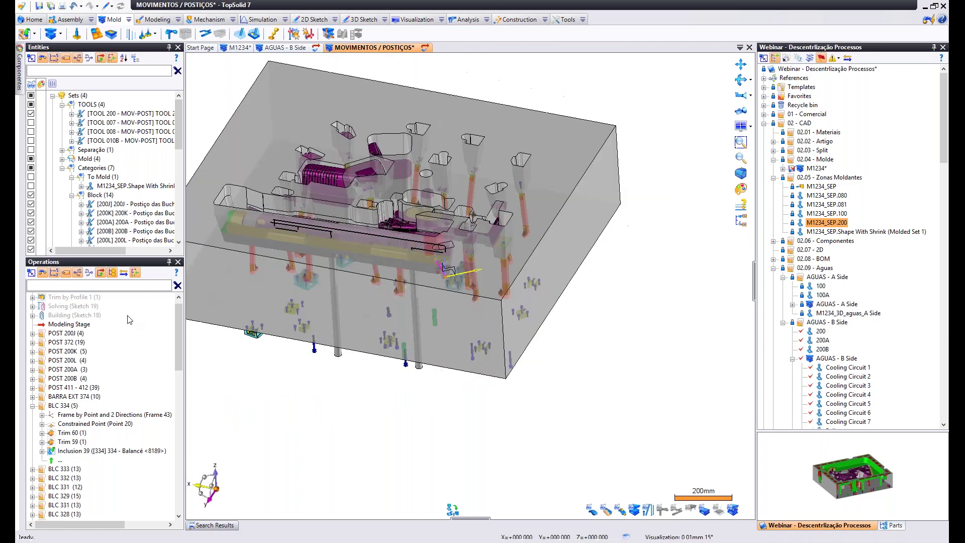
# Edit TOOL 200 - MOV-POST in place, roll its modeling stage forward past Removing 1, and examine the isolated pocket faces.
pyautogui.doubleClick(270, 139)
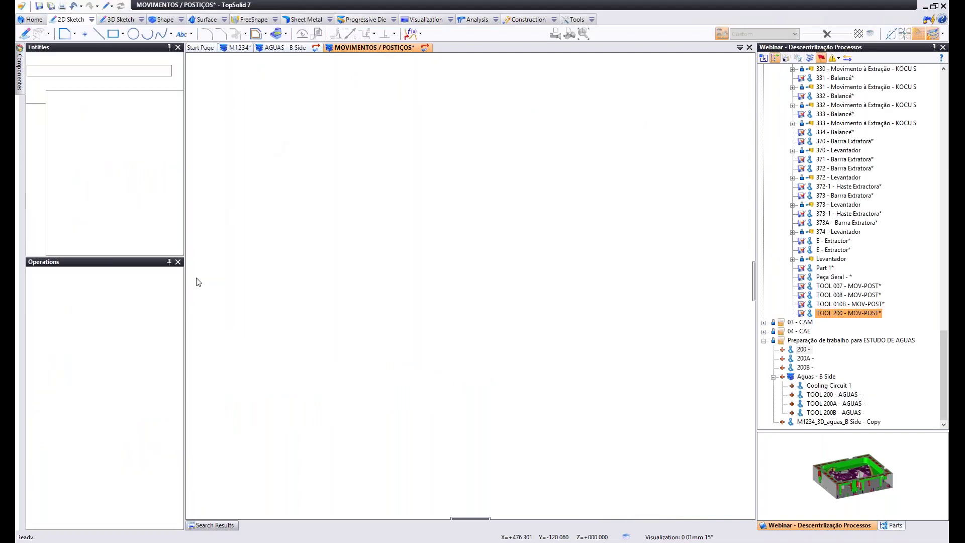
pyautogui.moveTo(74, 328); pyautogui.dragTo(77, 295)
pyautogui.click(63, 298)
pyautogui.moveTo(299, 259); pyautogui.dragTo(199, 262, button='middle')
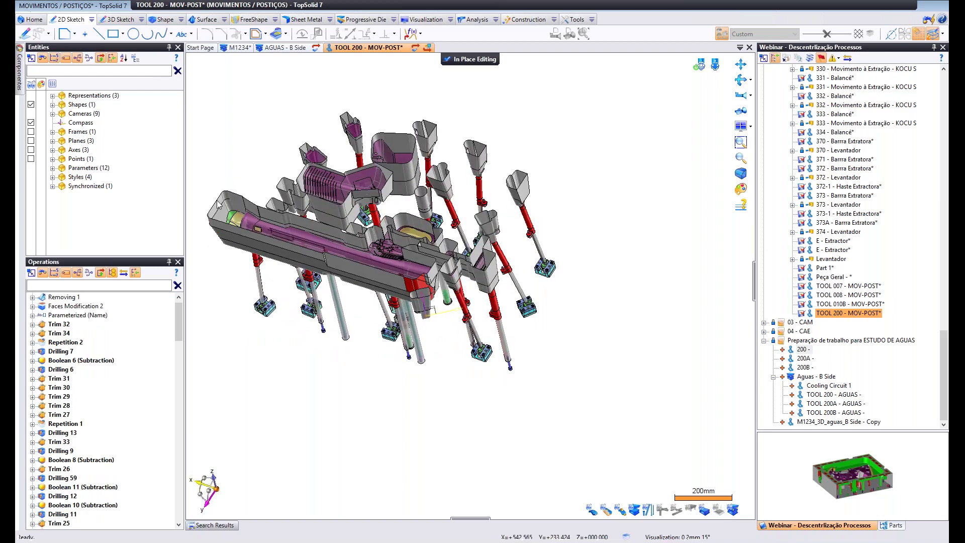
pyautogui.moveTo(257, 200); pyautogui.dragTo(352, 216, button='middle')
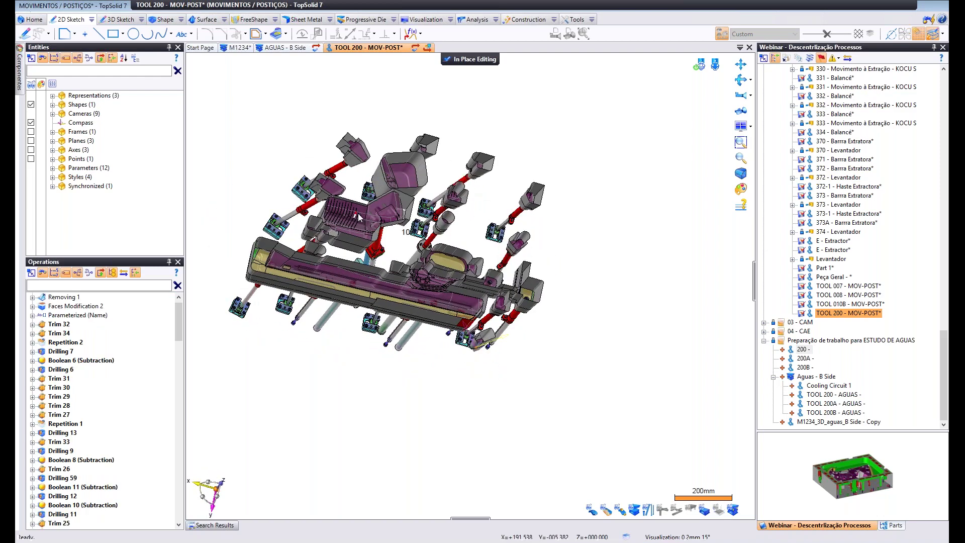
# Examine the pocket faces, leave in-place editing of TOOL 200 - MOV-POST and bring MOVIMENTOS / POSTIÇOS to its final modeling stage.
pyautogui.scroll(5, 367, 146)
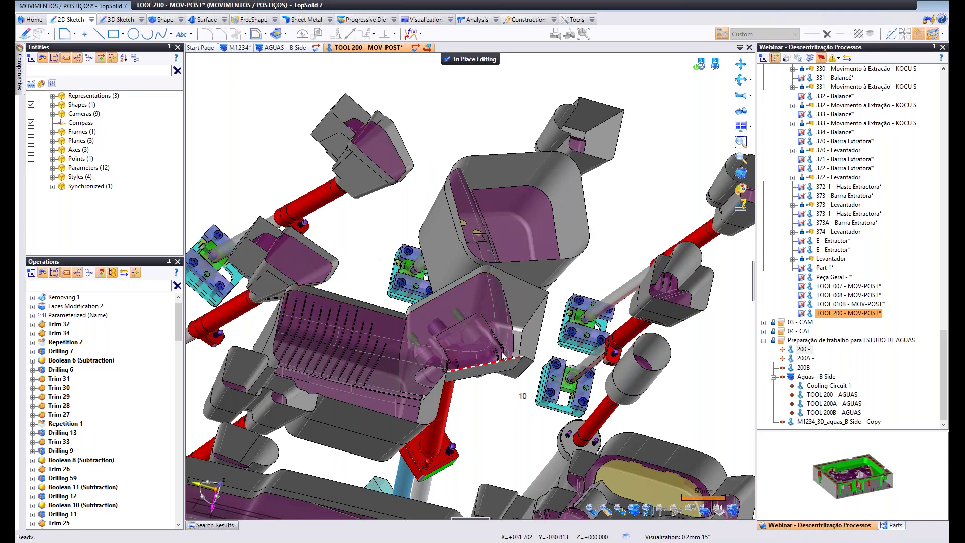
pyautogui.moveTo(533, 314); pyautogui.dragTo(498, 364, button='middle')
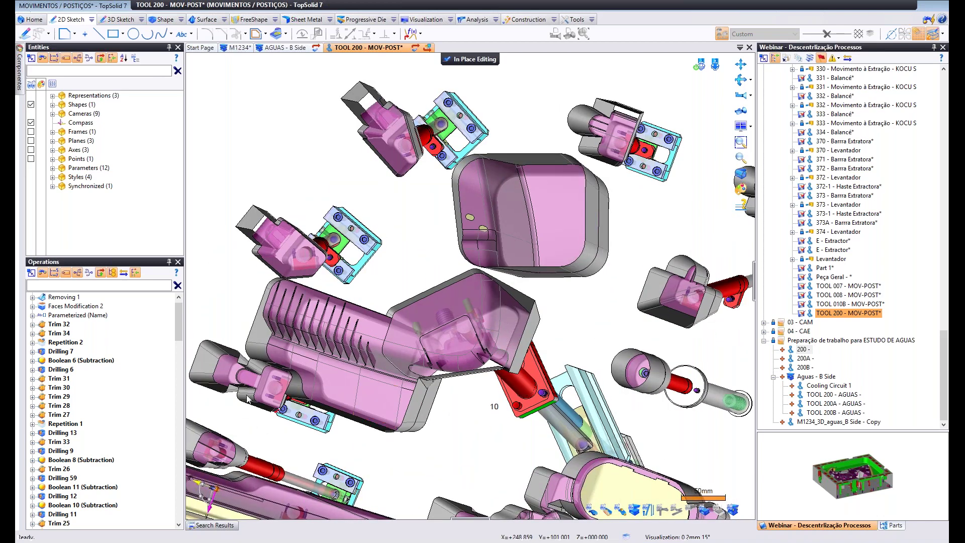
pyautogui.moveTo(289, 385); pyautogui.dragTo(400, 254, button='middle')
pyautogui.moveTo(518, 428); pyautogui.dragTo(439, 250, button='middle')
pyautogui.scroll(-5, 439, 251)
pyautogui.click(452, 58)
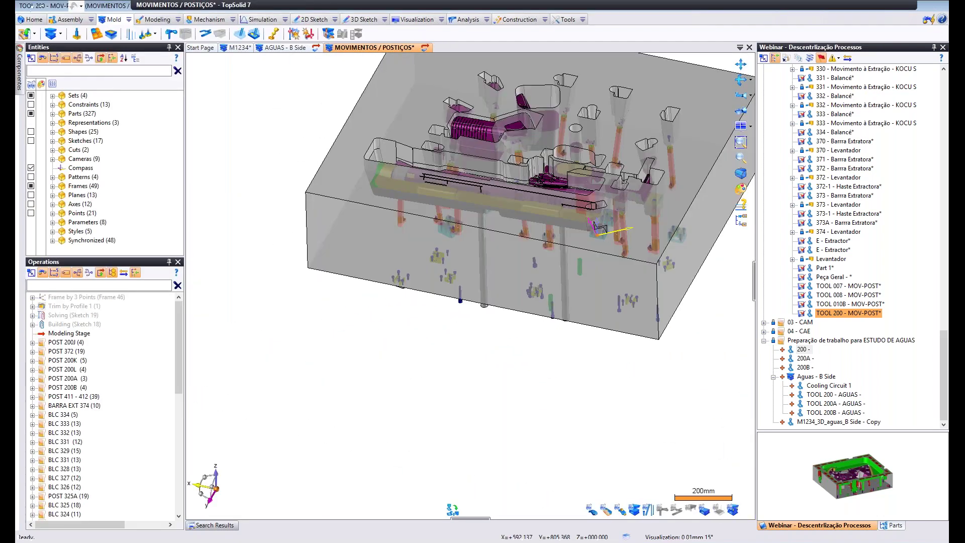
pyautogui.click(425, 48)
pyautogui.moveTo(459, 246); pyautogui.dragTo(462, 220, button='middle')
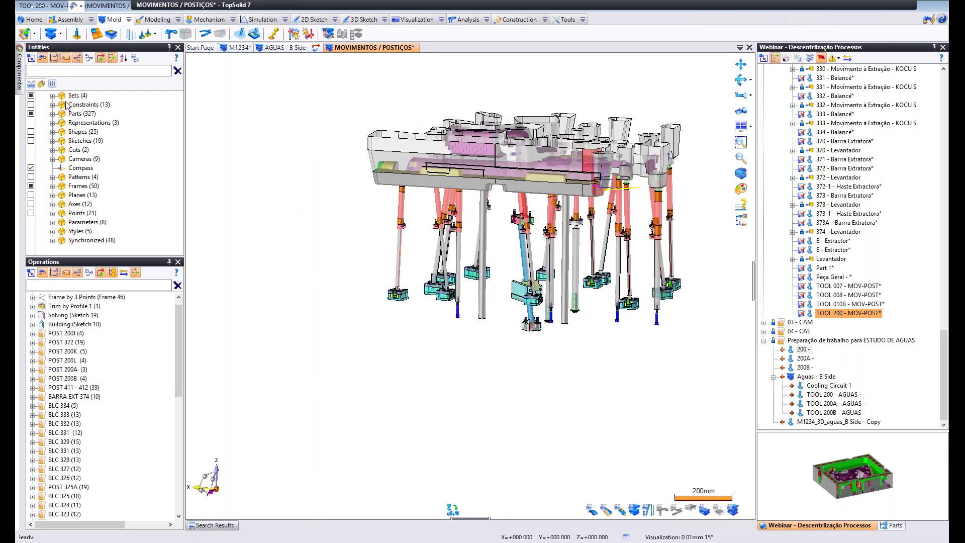
# List the document's sets and representations, and highlight the contents of the Simplified and Detailed representations.
pyautogui.click(53, 95)
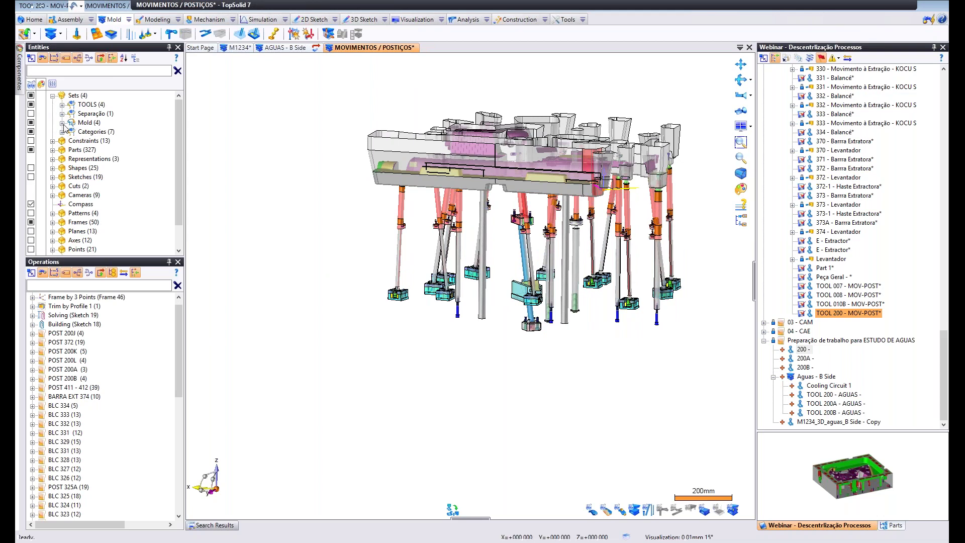
pyautogui.click(53, 159)
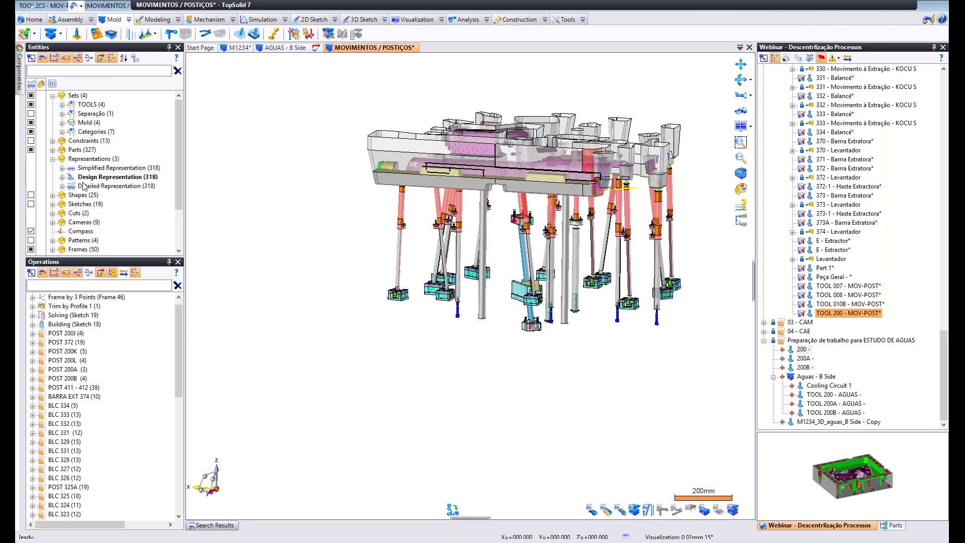
pyautogui.click(119, 168)
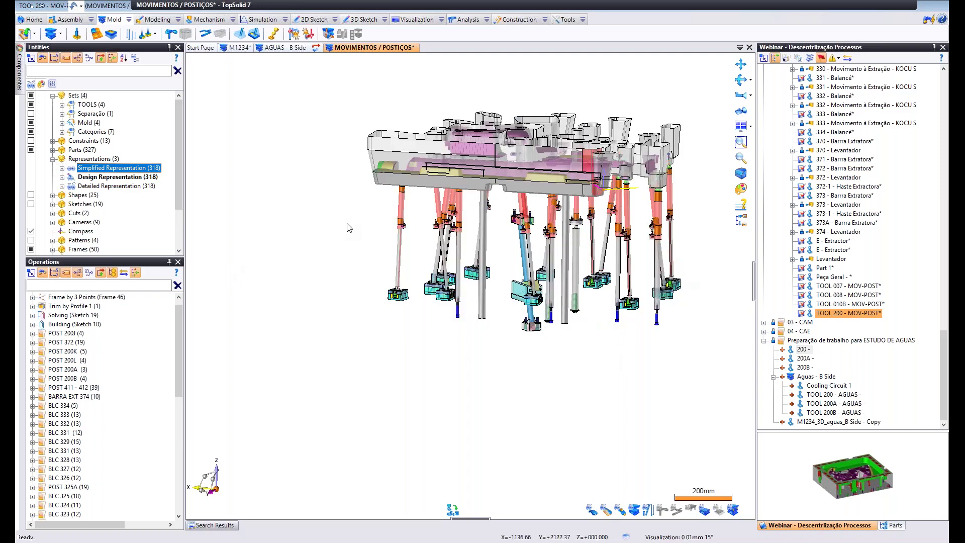
pyautogui.click(129, 187)
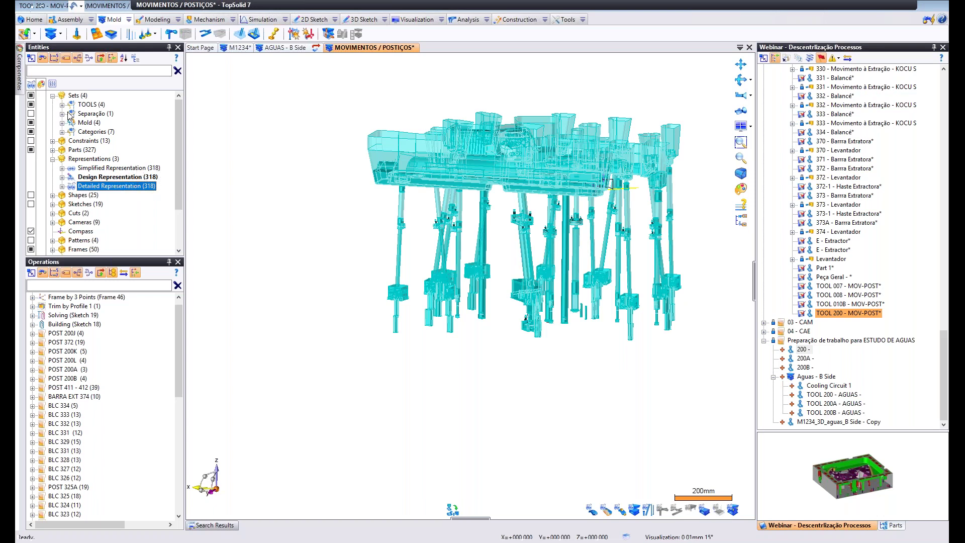
# Highlight the TOOLS set's parts and list the contents of the TOOLS and Separação sets.
pyautogui.click(85, 104)
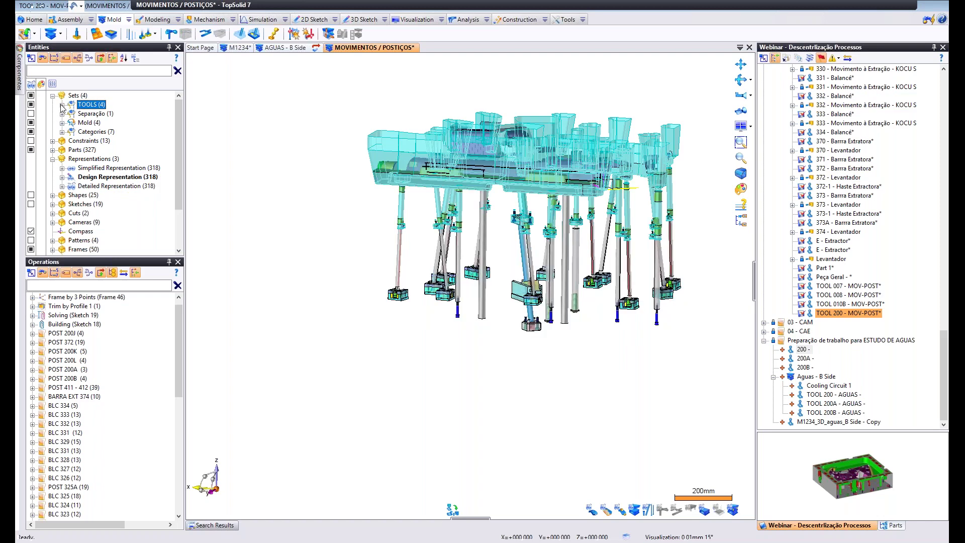
pyautogui.click(61, 105)
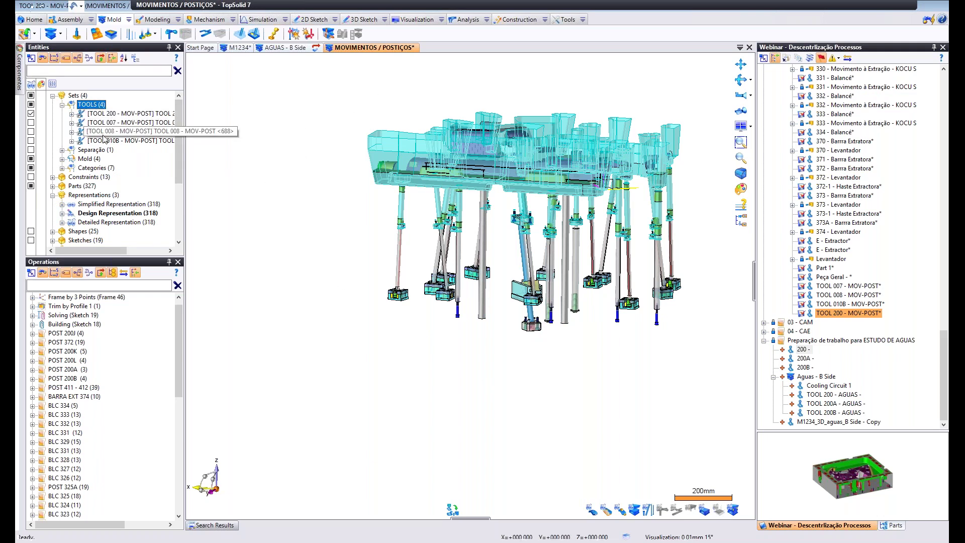
pyautogui.click(62, 150)
pyautogui.hotkey('ctrl', 'z')
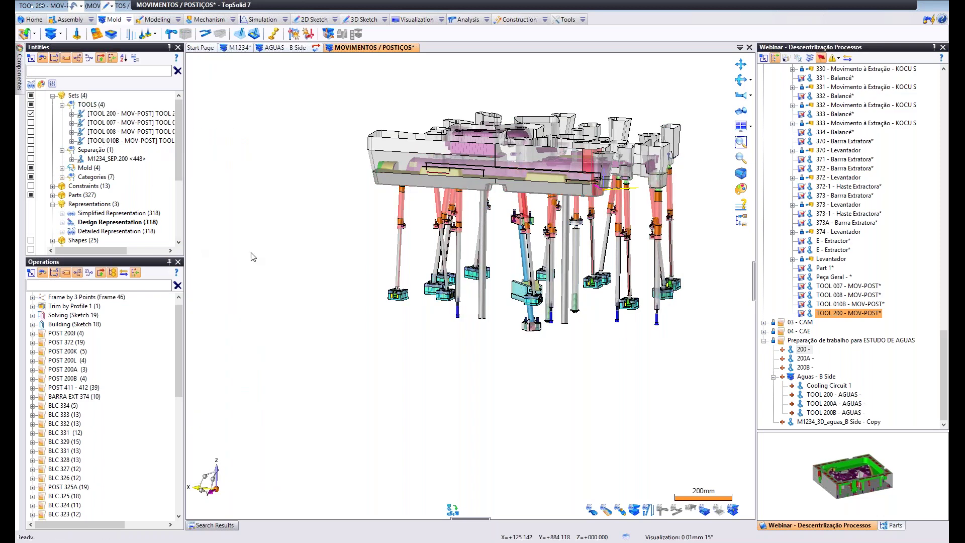
# Switch to the M1234 assembly and highlight Positioning 10 (MOVIMENTOS / POSTIÇOS) within the mold.
pyautogui.click(284, 47)
pyautogui.click(387, 49)
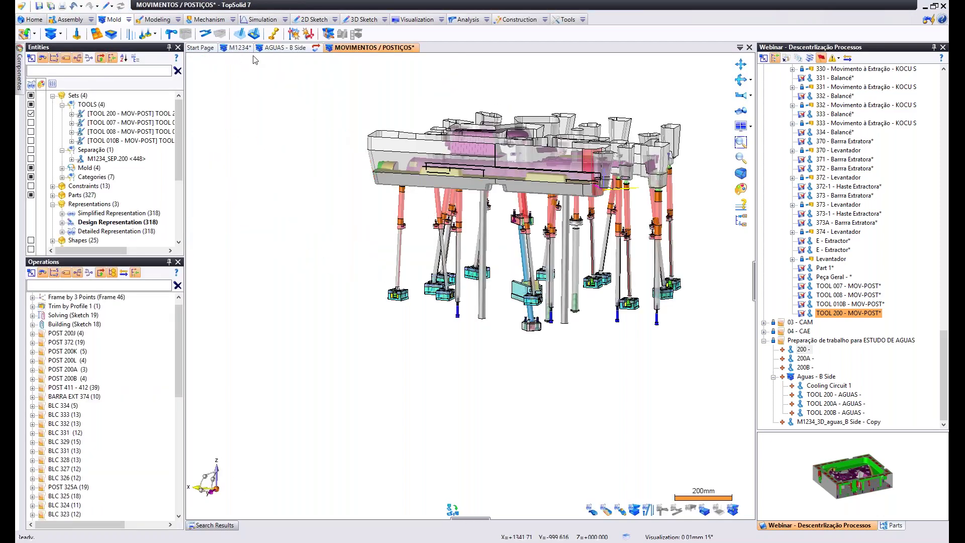
pyautogui.click(241, 48)
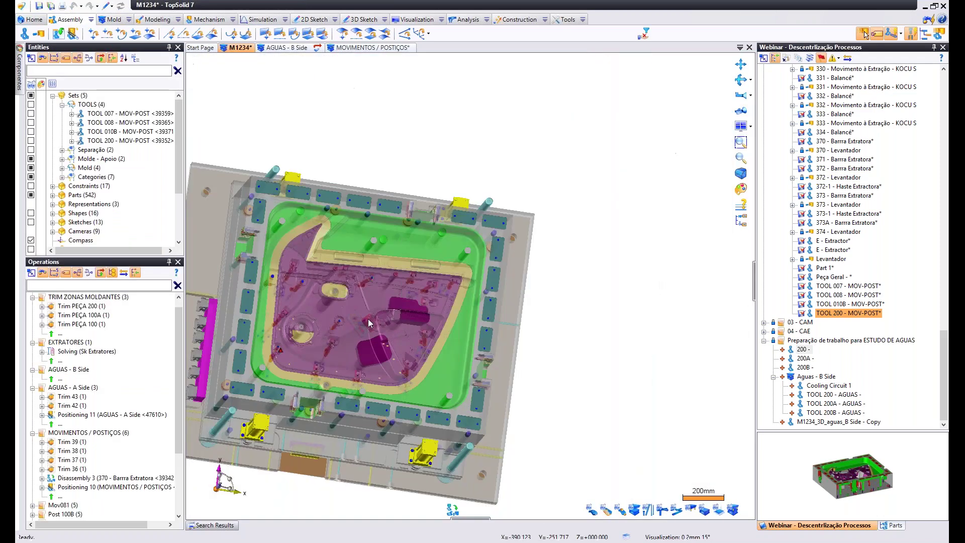
pyautogui.moveTo(368, 323); pyautogui.dragTo(522, 171, button='middle')
pyautogui.click(101, 487)
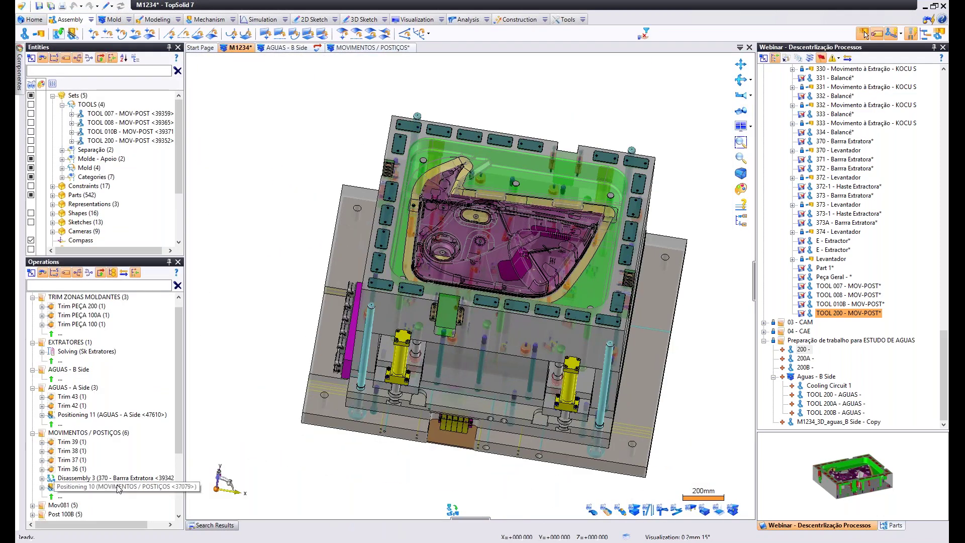
pyautogui.moveTo(380, 345); pyautogui.dragTo(362, 281, button='middle')
pyautogui.press('Escape')
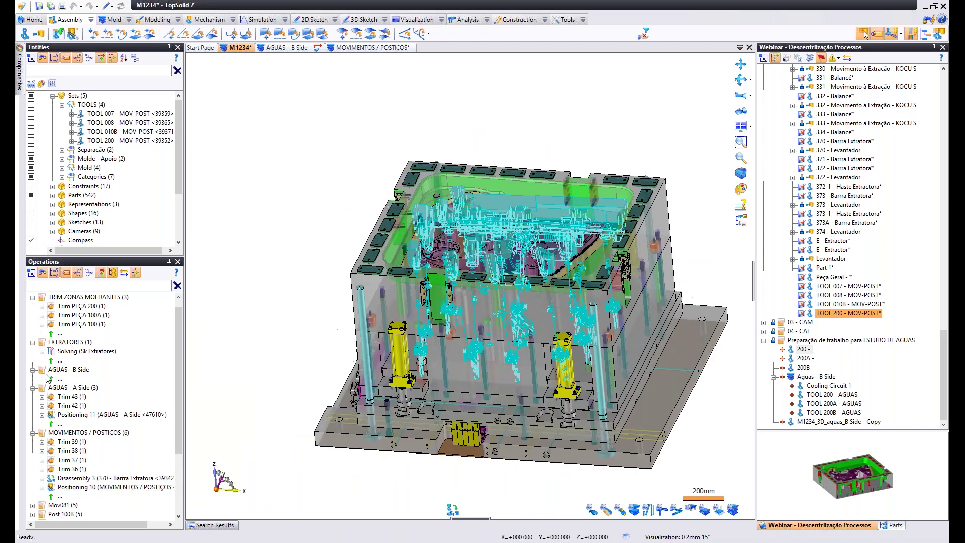
# Roll the M1234 modeling stage back to just before Positioning 10 (MOVIMENTOS / POSTIÇOS).
pyautogui.scroll(1, 75, 318)
pyautogui.moveTo(74, 300); pyautogui.dragTo(92, 497)
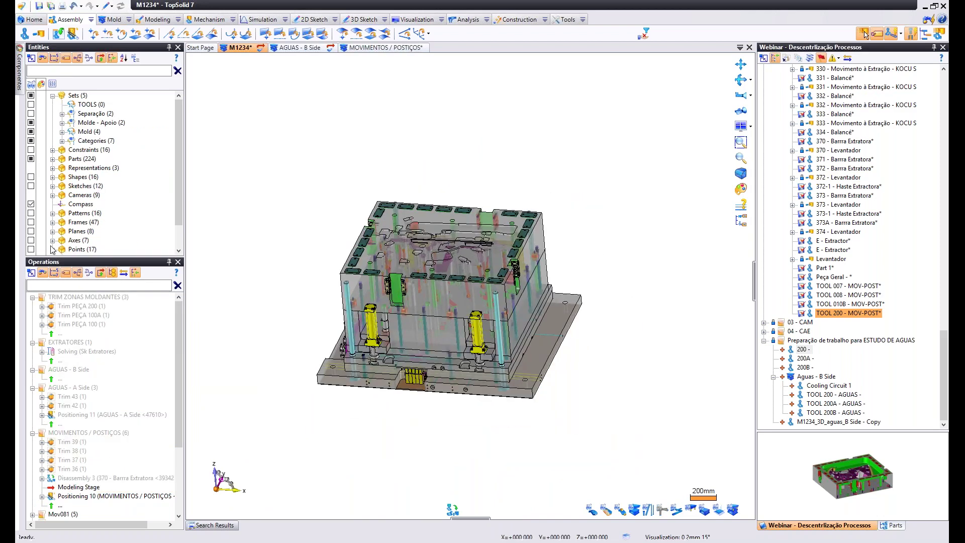
pyautogui.moveTo(69, 487); pyautogui.dragTo(68, 503)
pyautogui.moveTo(329, 291); pyautogui.dragTo(457, 234, button='middle')
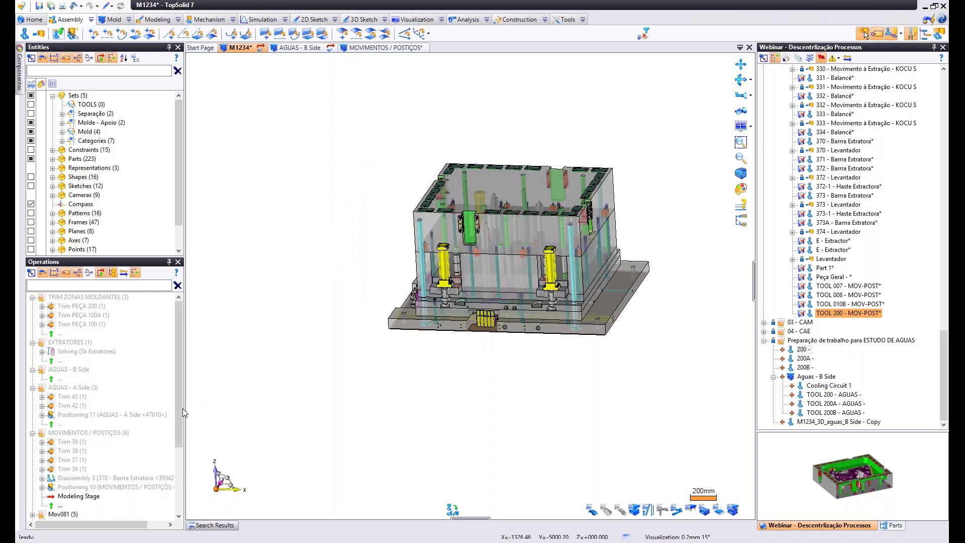
# Advance the modeling stage to just after Positioning 10 and inspect the inserted MOVIMENTOS / POSTIÇOS assembly up close.
pyautogui.moveTo(74, 498); pyautogui.dragTo(78, 484)
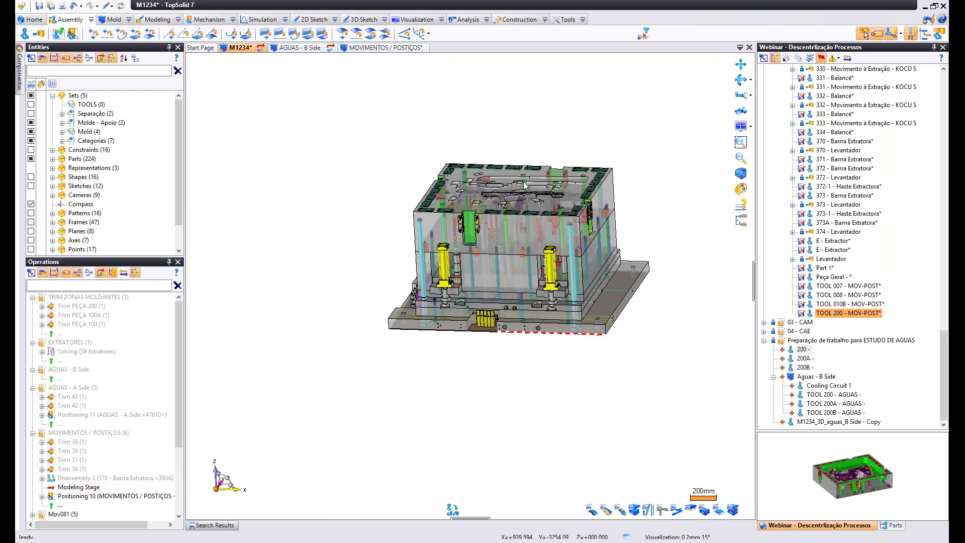
pyautogui.scroll(3, 514, 186)
pyautogui.moveTo(514, 186)
pyautogui.mouseDown(button='middle')
pyautogui.moveTo(515, 232)
pyautogui.moveTo(521, 173)
pyautogui.mouseUp(button='middle')
pyautogui.scroll(8, 514, 173)
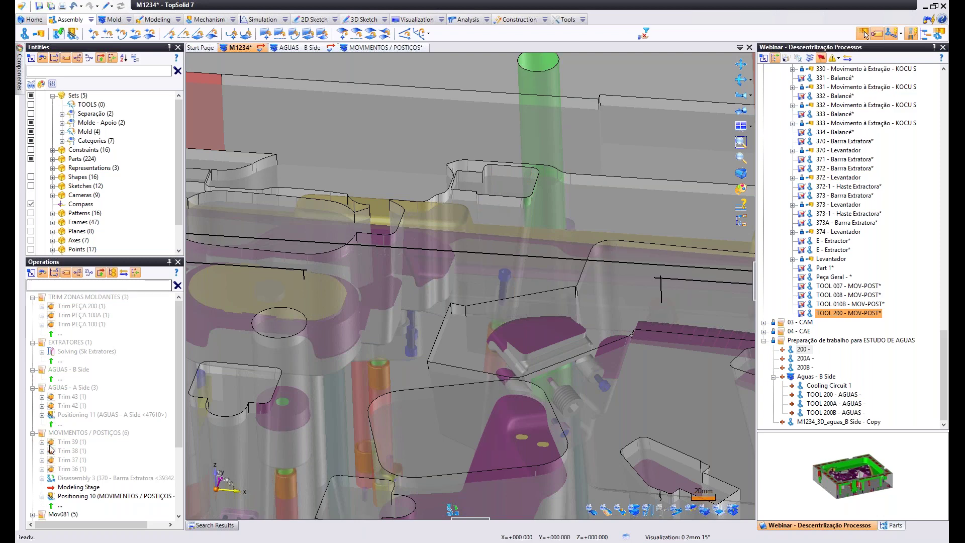
# Advance the modeling stage to just after Disassembly 3 and compare M1234's TOOLS set with the one in MOVIMENTOS / POSTIÇOS.
pyautogui.moveTo(68, 487); pyautogui.dragTo(68, 476)
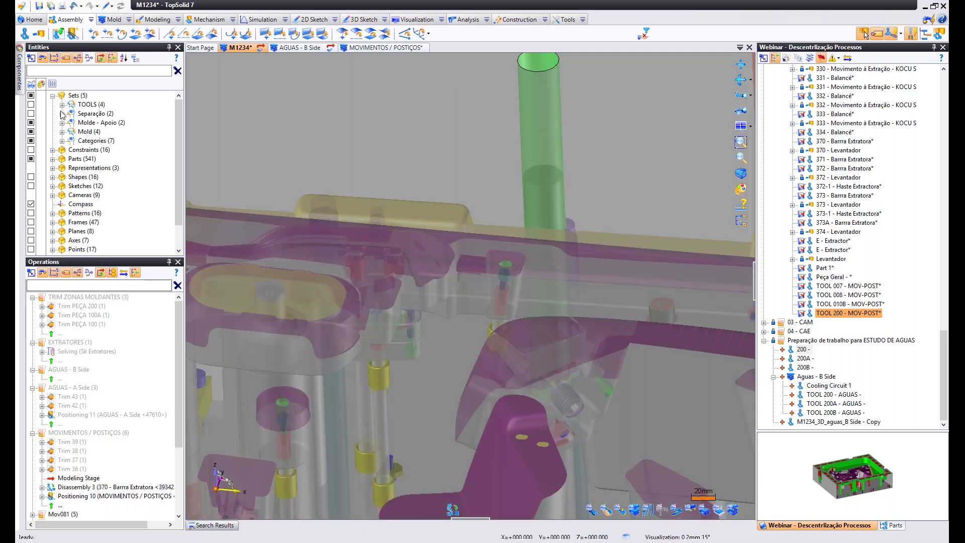
pyautogui.click(62, 105)
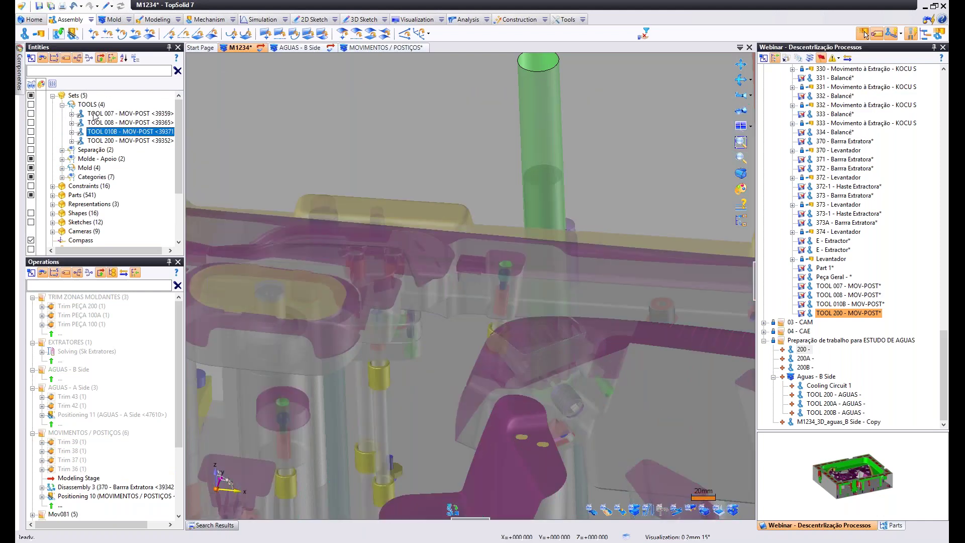
pyautogui.click(91, 105)
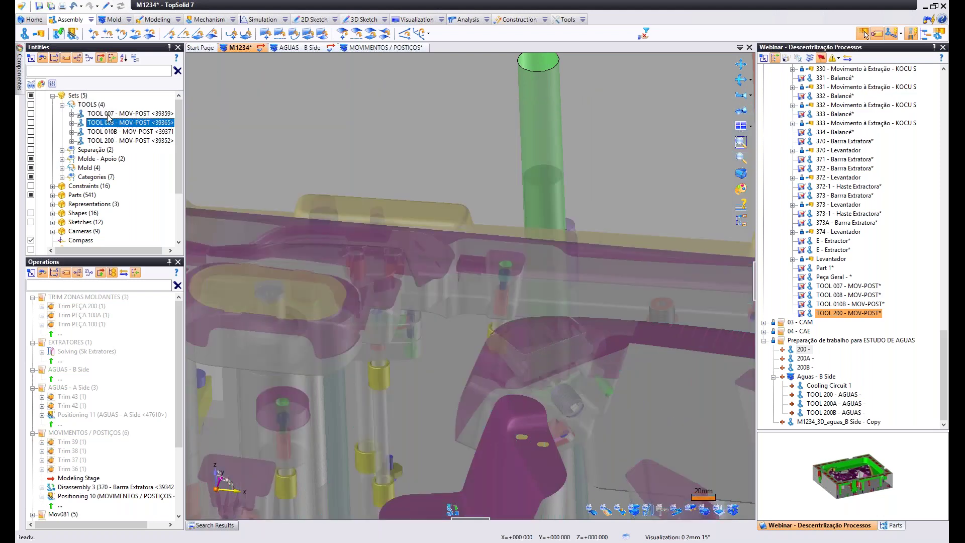
pyautogui.click(108, 115)
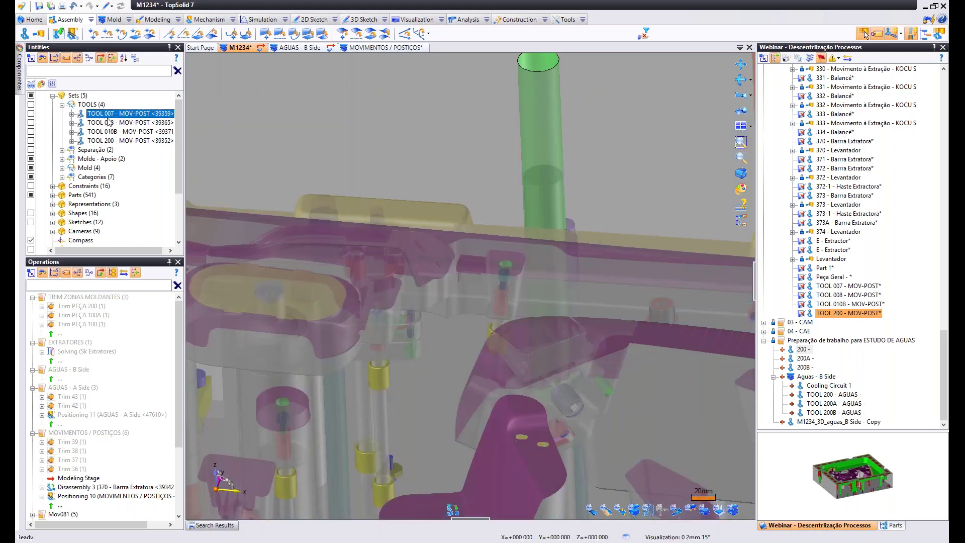
pyautogui.click(382, 48)
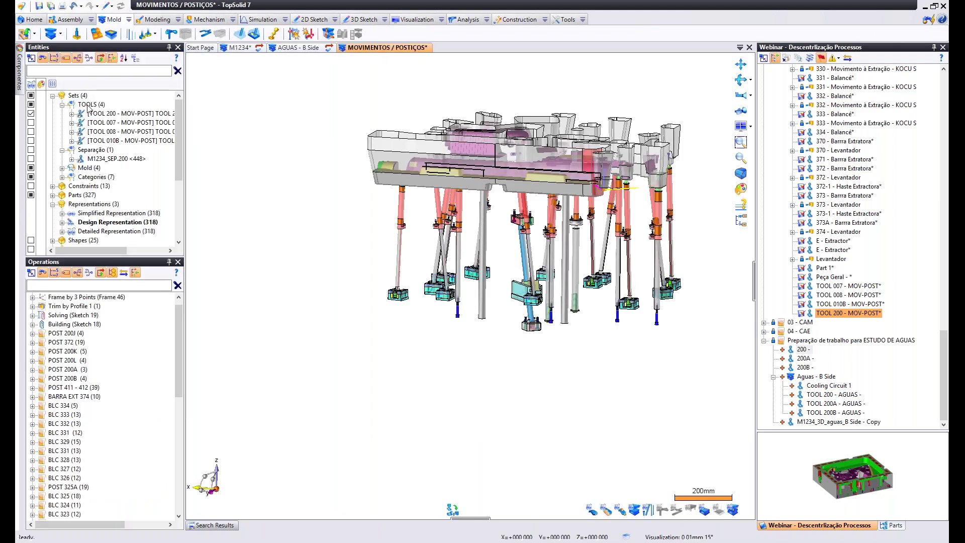
pyautogui.click(242, 49)
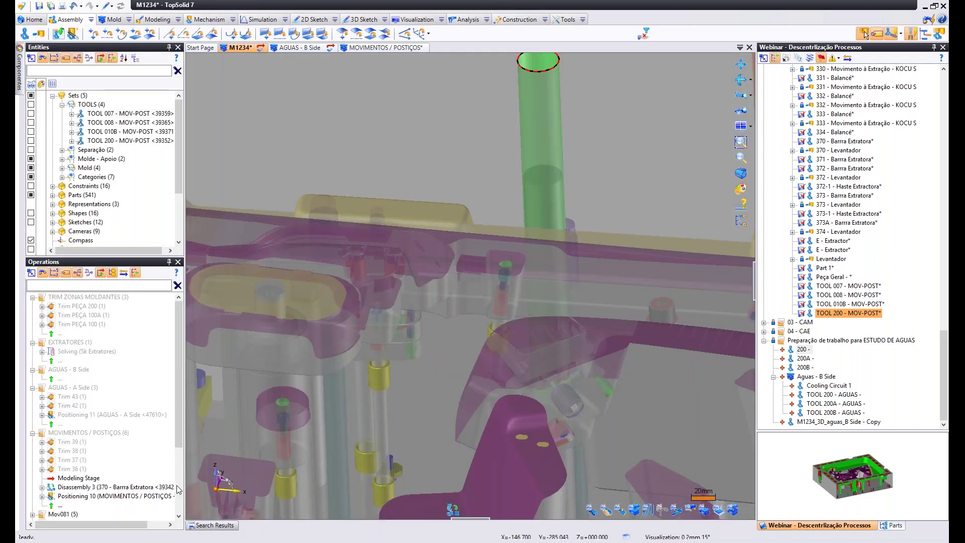
# Advance the M1234 modeling stage to just after Trim 36.
pyautogui.scroll(-5, 383, 363)
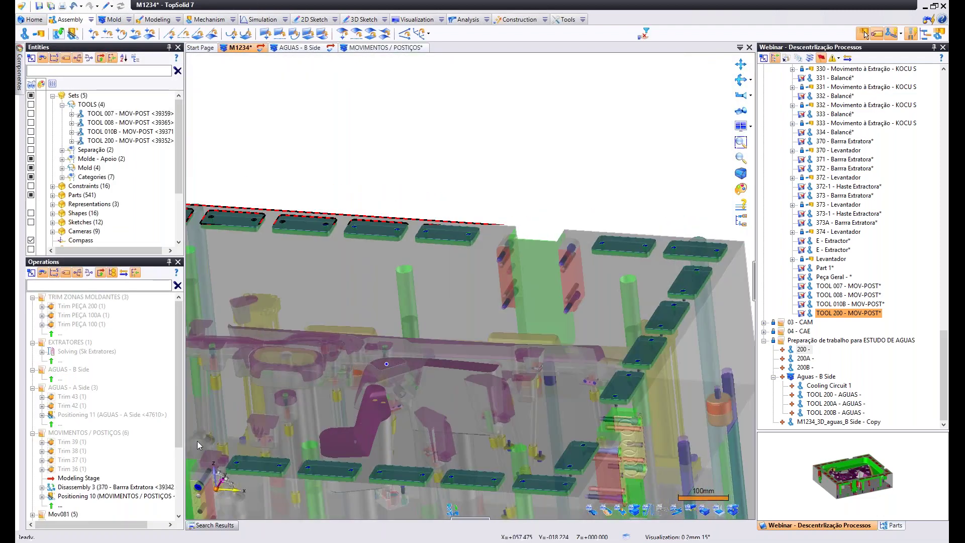
pyautogui.click(83, 478)
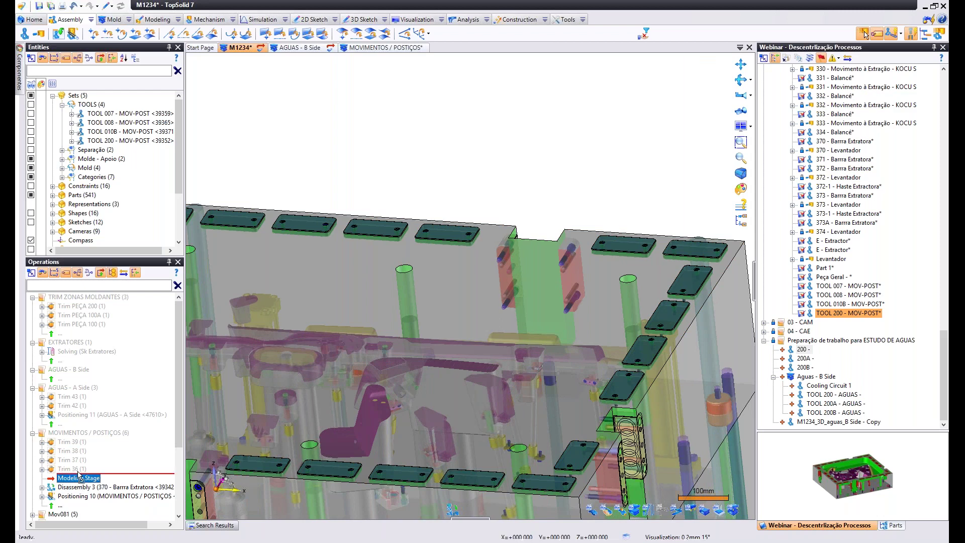
pyautogui.moveTo(79, 478)
pyautogui.mouseDown()
pyautogui.moveTo(80, 453)
pyautogui.moveTo(73, 461)
pyautogui.mouseUp()
pyautogui.scroll(-4, 476, 350)
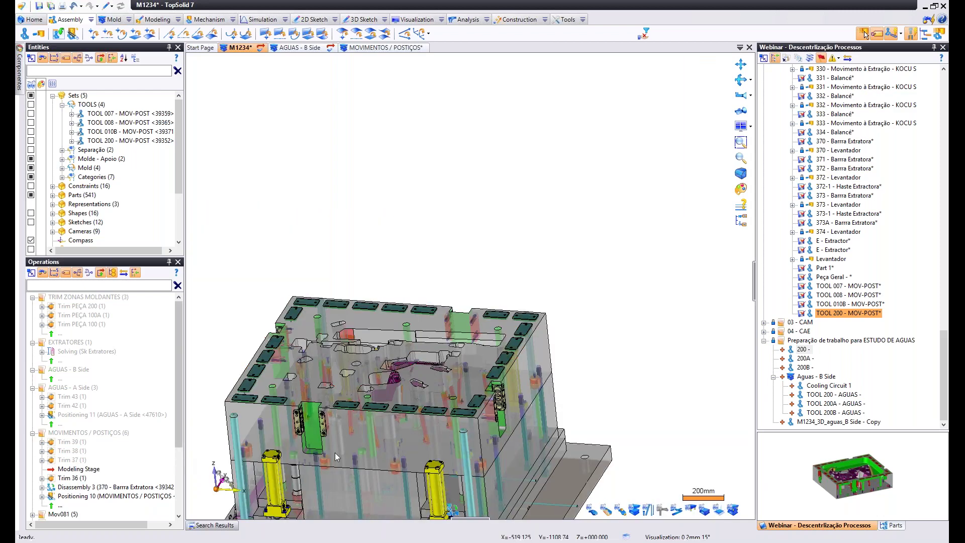
# Filter the assembly's parts by 200, hide 200 - Bucha and inspect the inserts and movements inside the mold.
pyautogui.click(890, 525)
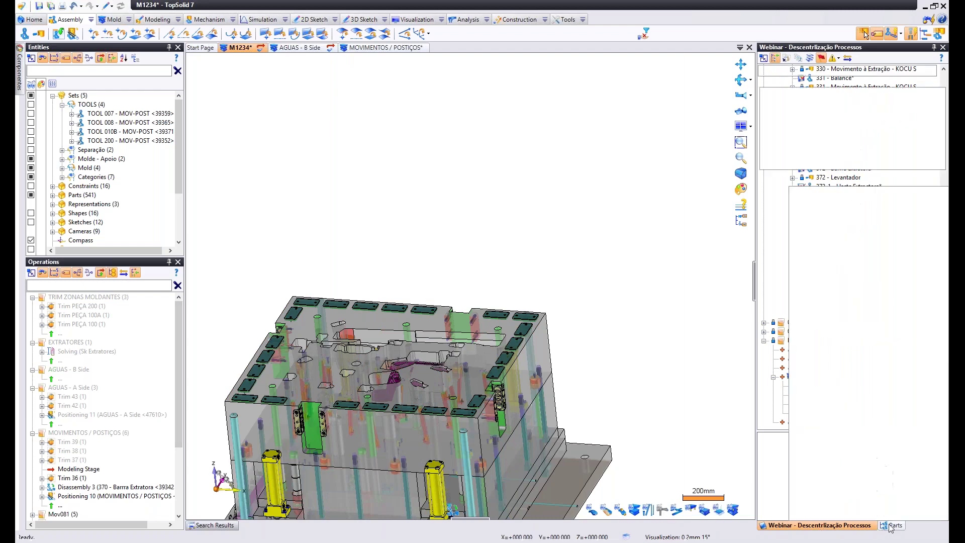
pyautogui.click(848, 70)
pyautogui.write('200')
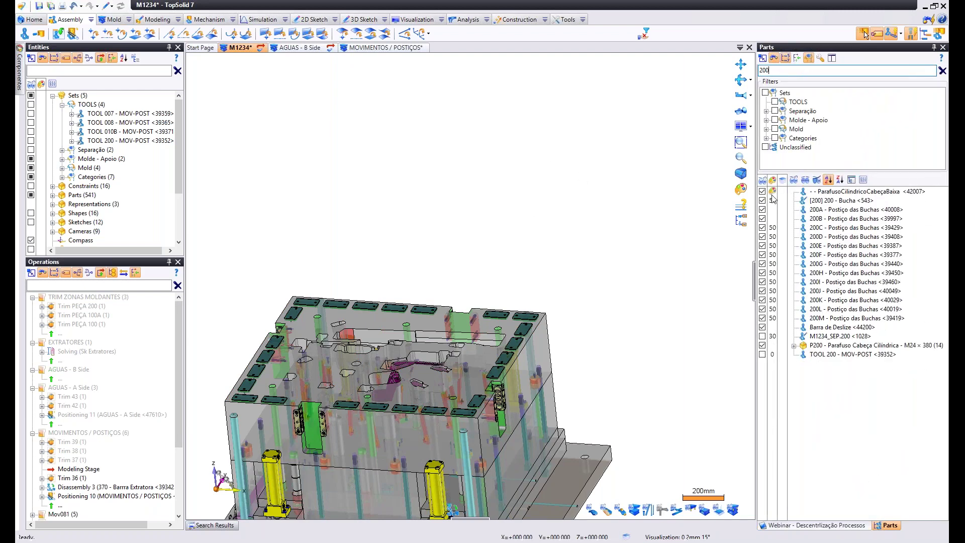
pyautogui.press('Return')
pyautogui.moveTo(581, 293); pyautogui.dragTo(427, 402, button='middle')
pyautogui.scroll(5, 422, 397)
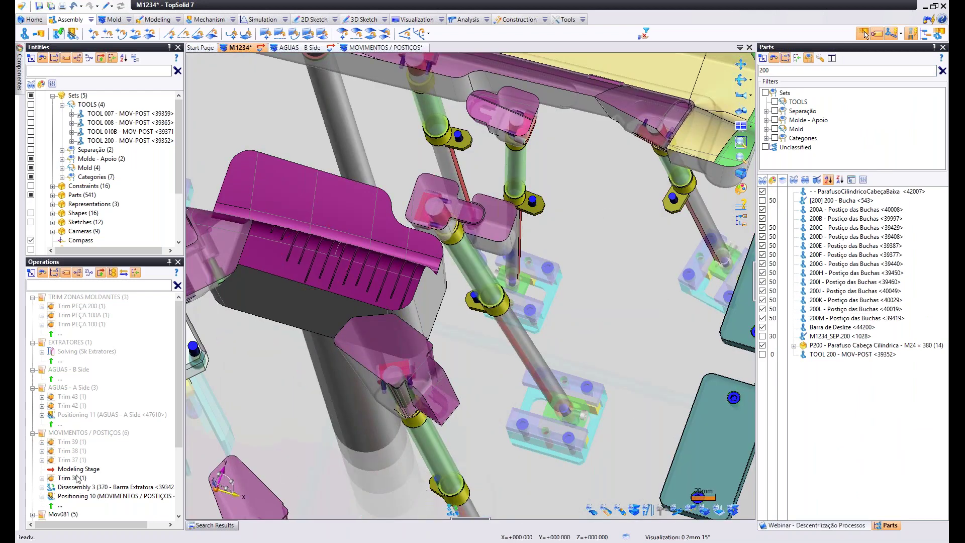
# Show TOOL 007, TOOL 008 and TOOL 010B - MOV-POST from the TOOLS set and inspect them in the mold.
pyautogui.click(30, 114)
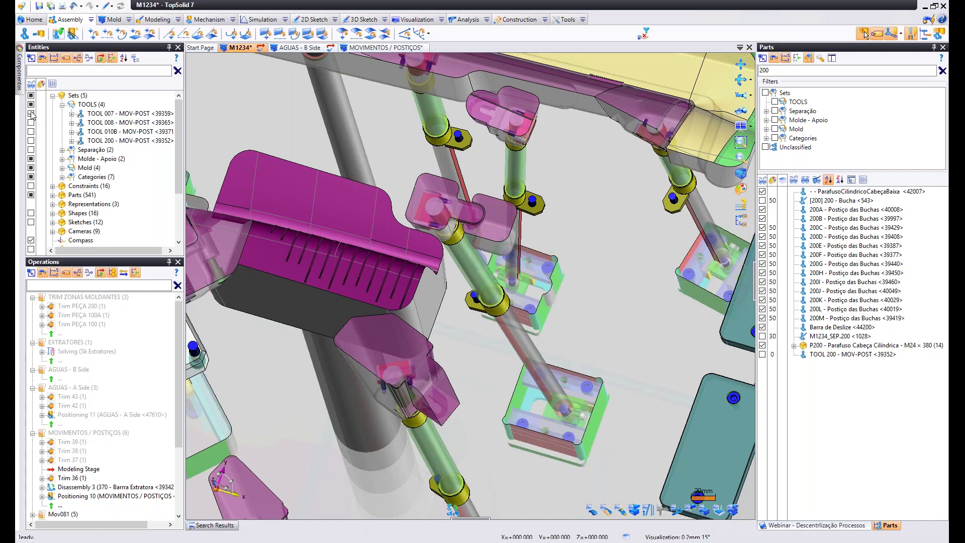
pyautogui.click(31, 123)
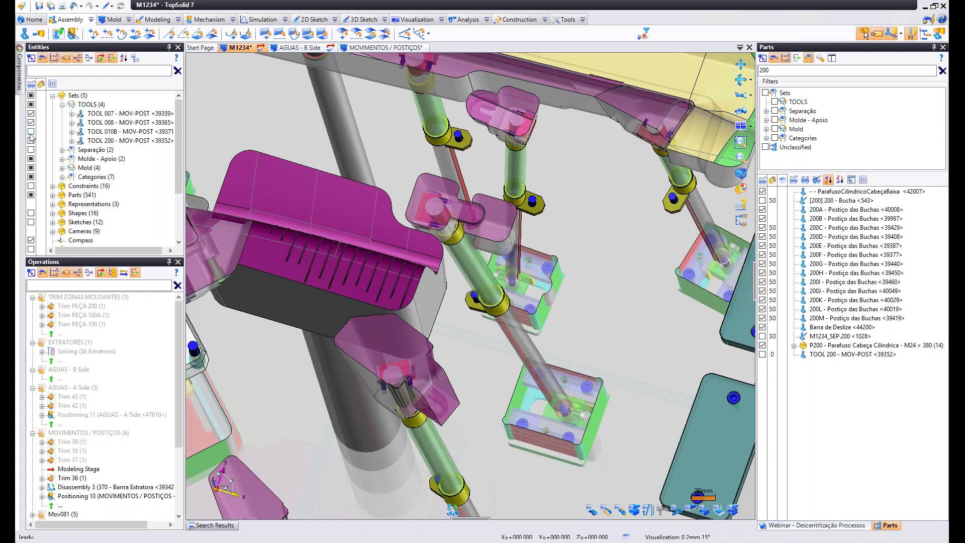
pyautogui.click(30, 131)
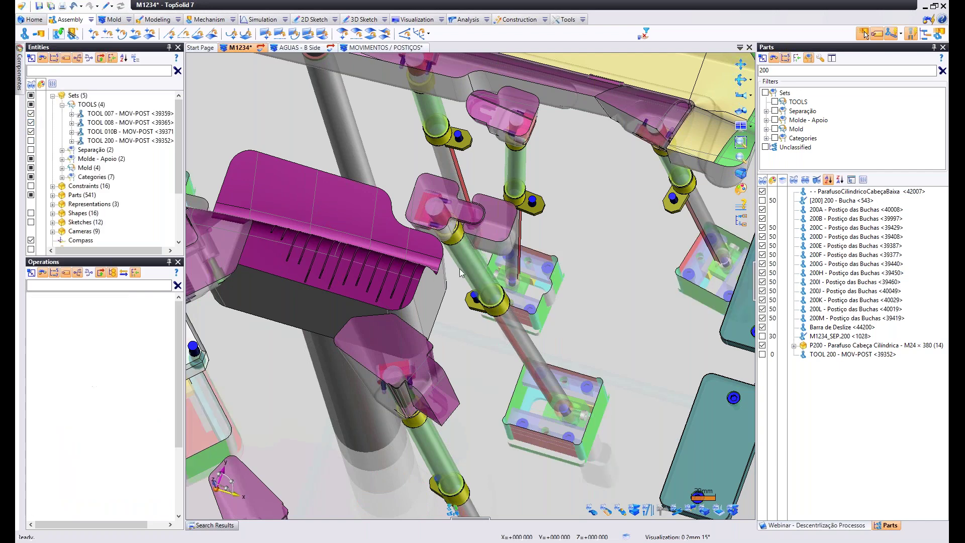
pyautogui.scroll(-10, 460, 268)
pyautogui.scroll(8, 487, 388)
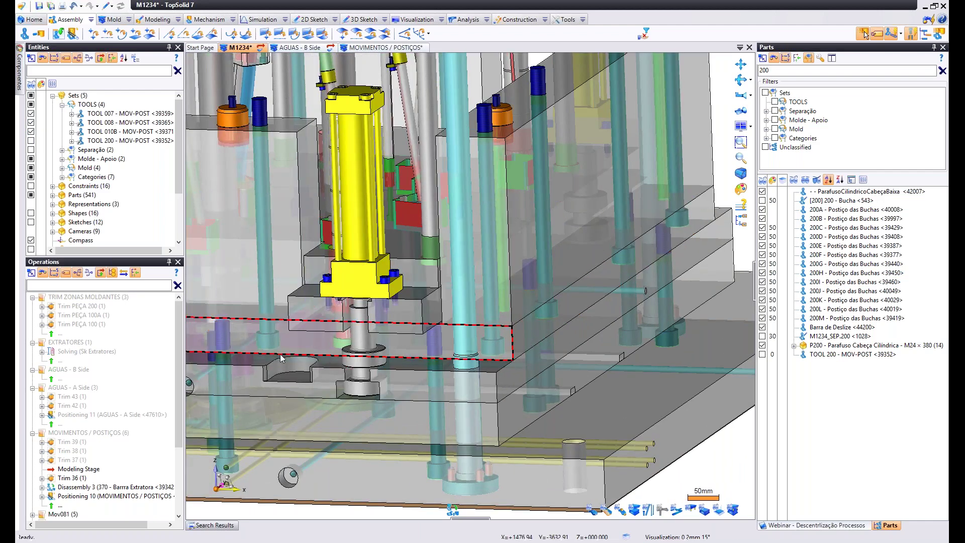
# Advance the M1234 modeling stage to just after Trim 39 and view the trimmed mold around the yellow cylinder.
pyautogui.click(79, 469)
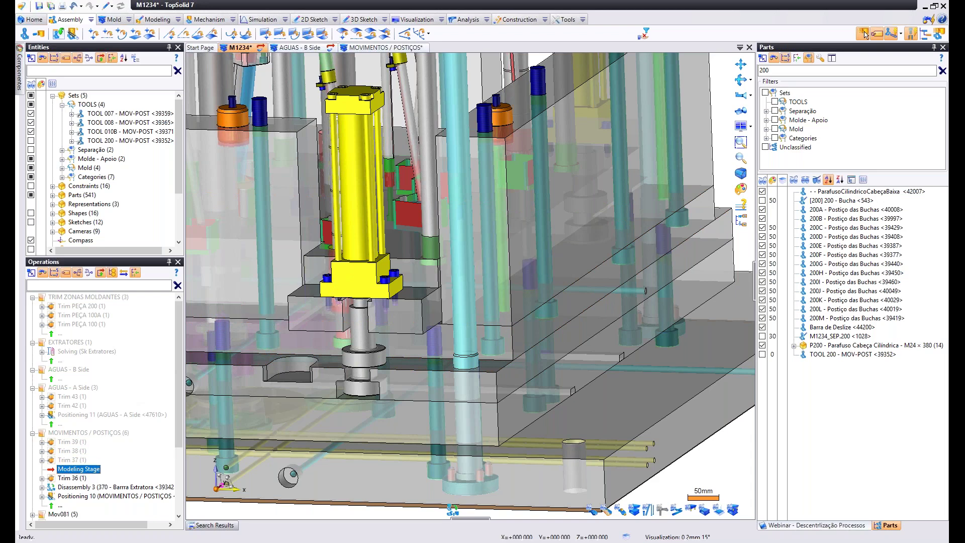
pyautogui.scroll(-4, 476, 265)
pyautogui.moveTo(477, 265); pyautogui.dragTo(482, 314, button='middle')
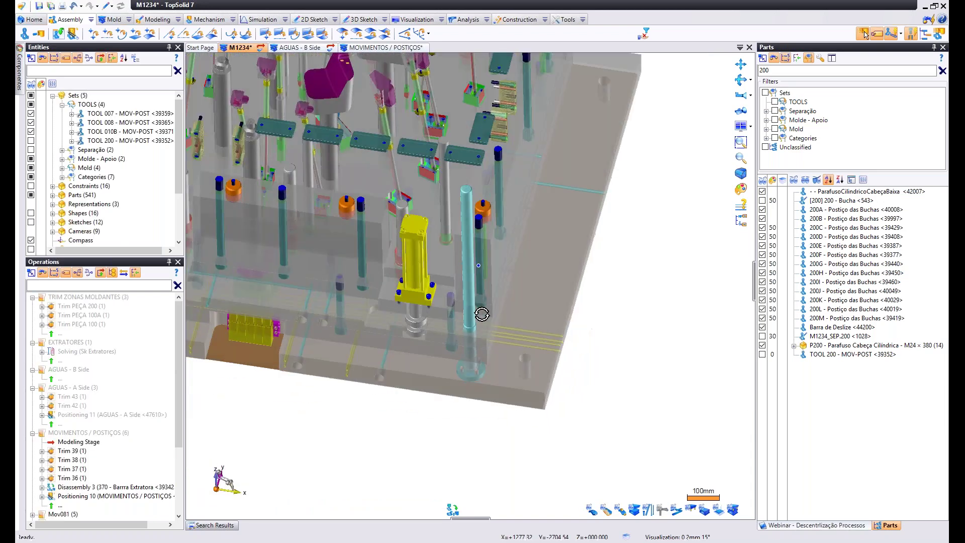
pyautogui.scroll(3, 438, 254)
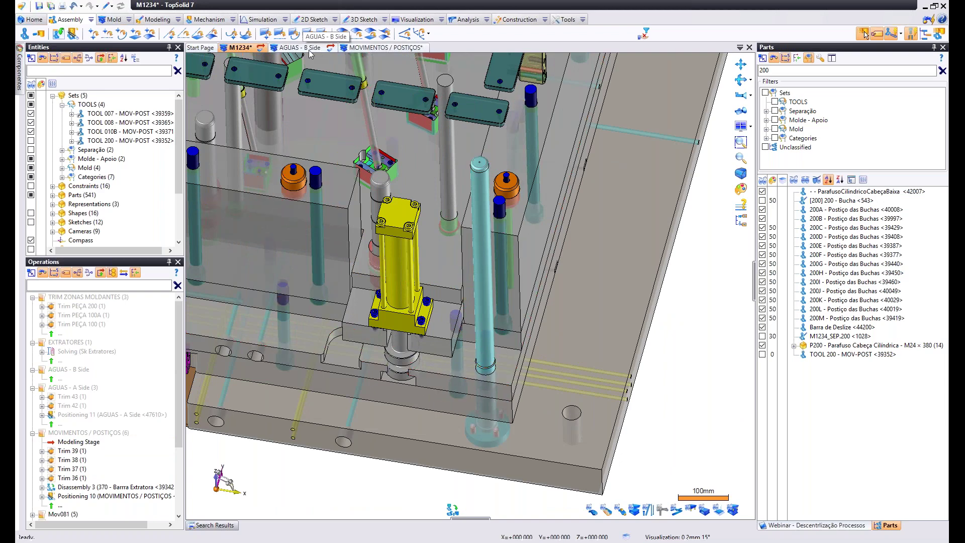
# Inspect the inserts, angled movements and cylinders across the mold from several angles, together with the TOOL parts around them.
pyautogui.scroll(-4, 454, 198)
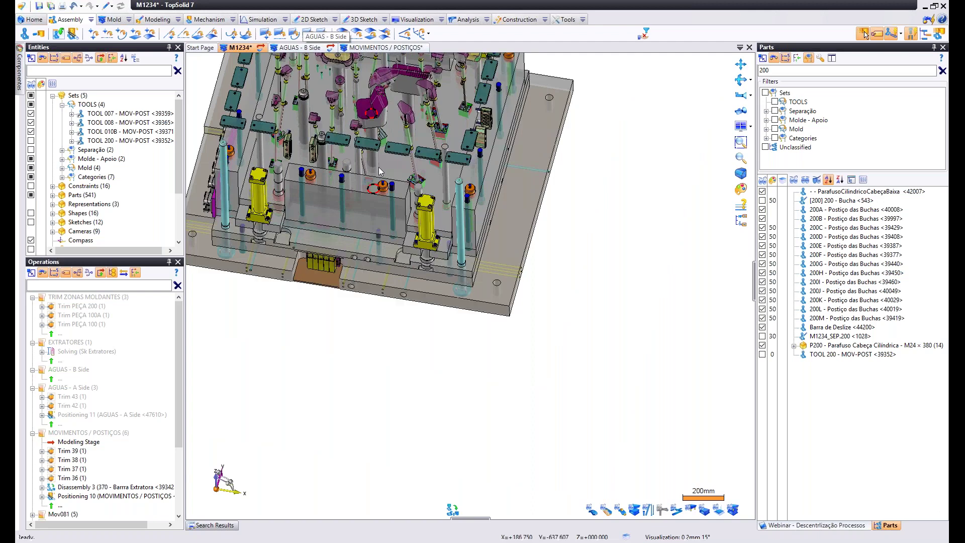
pyautogui.moveTo(472, 206); pyautogui.dragTo(473, 227, button='middle')
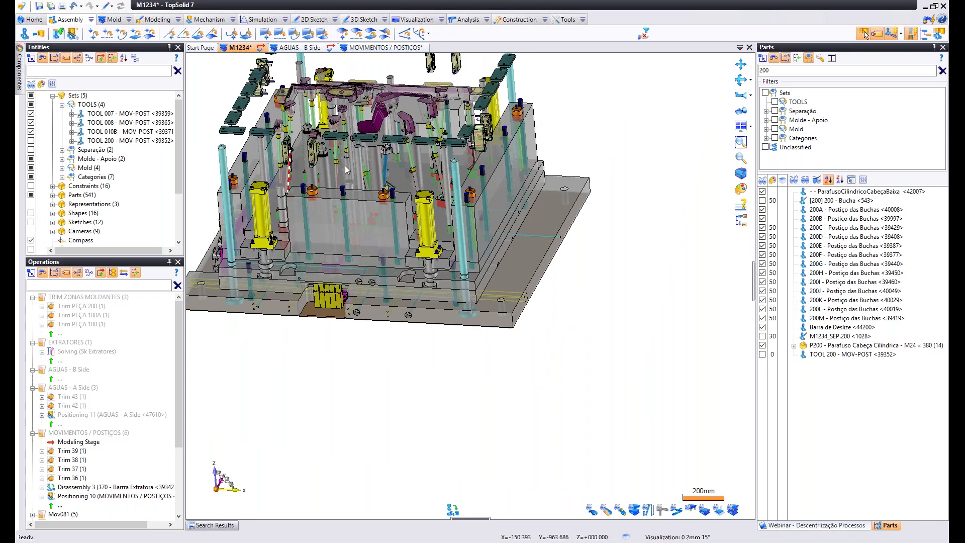
pyautogui.moveTo(387, 217); pyautogui.dragTo(442, 182, button='middle')
pyautogui.scroll(1, 441, 182)
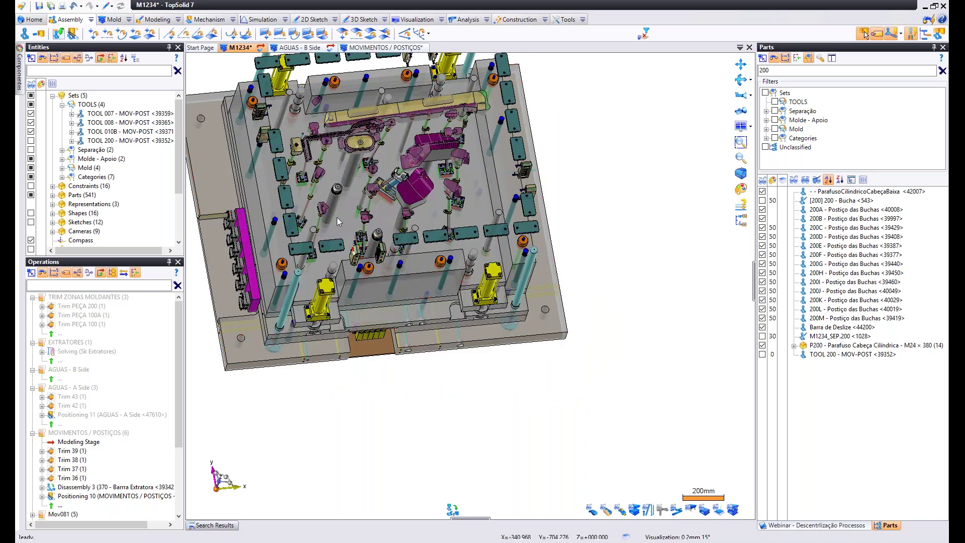
pyautogui.scroll(4, 338, 221)
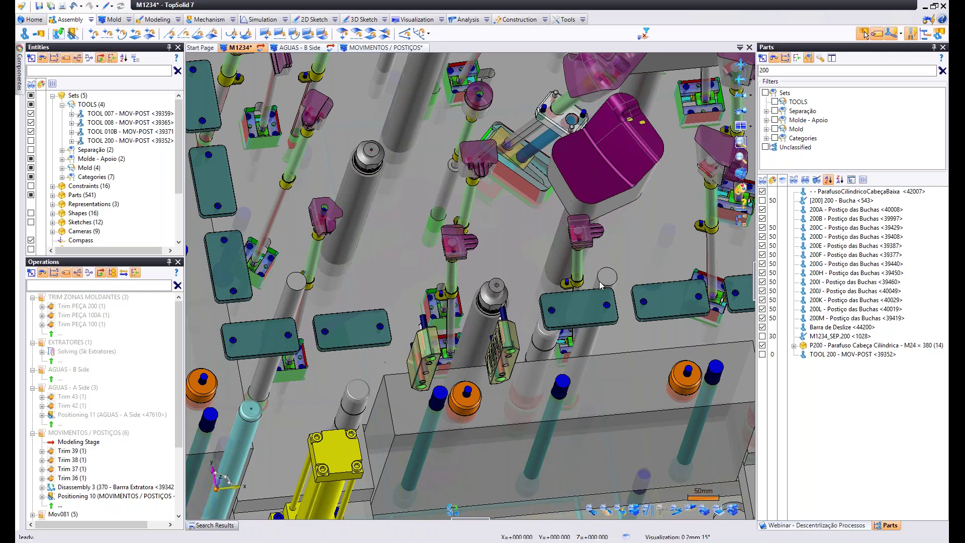
pyautogui.moveTo(458, 302); pyautogui.dragTo(369, 342, button='middle')
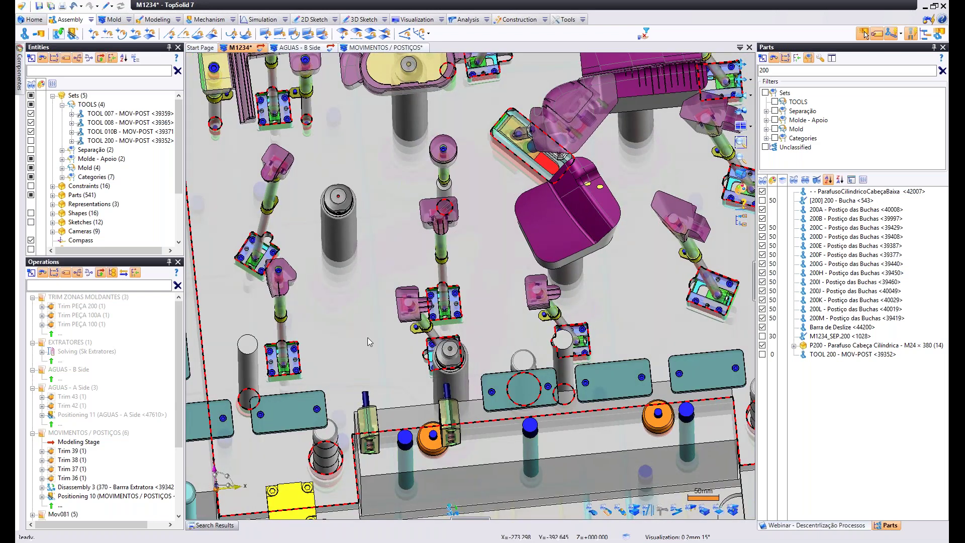
pyautogui.scroll(3, 573, 211)
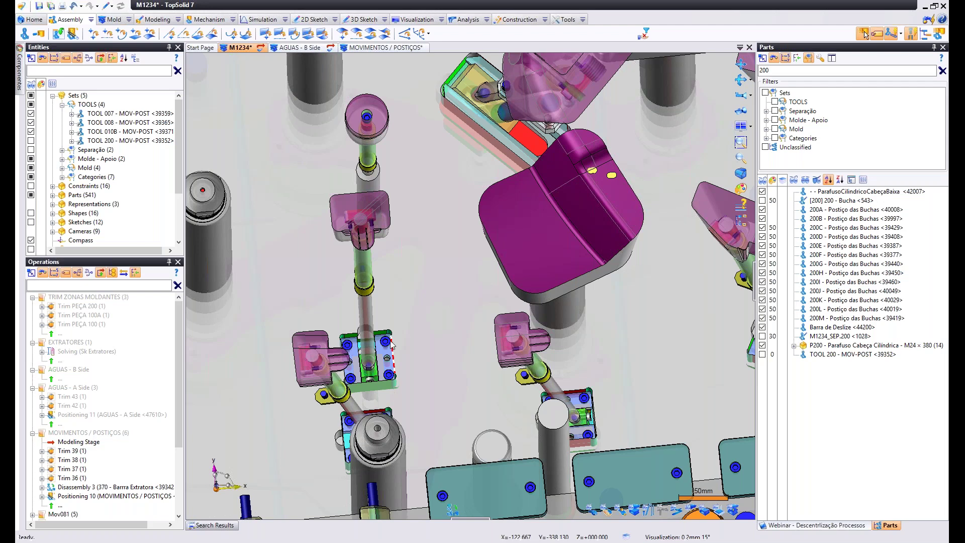
pyautogui.scroll(-3, 505, 307)
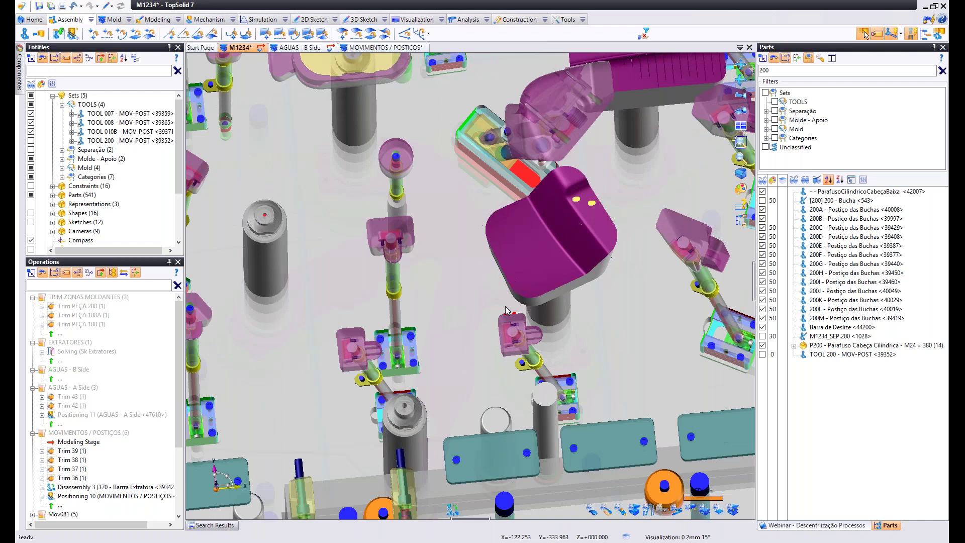
pyautogui.moveTo(386, 335); pyautogui.dragTo(503, 236, button='middle')
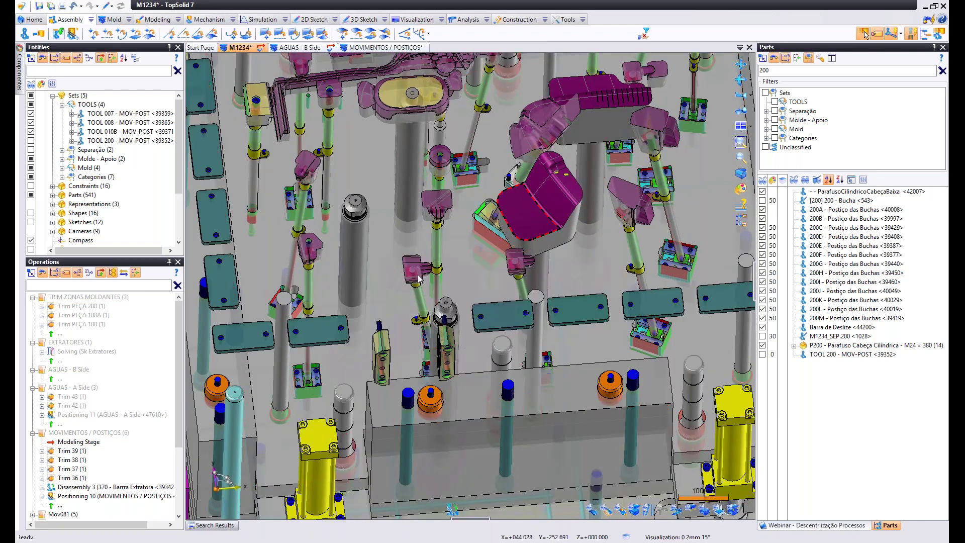
pyautogui.scroll(-2, 634, 273)
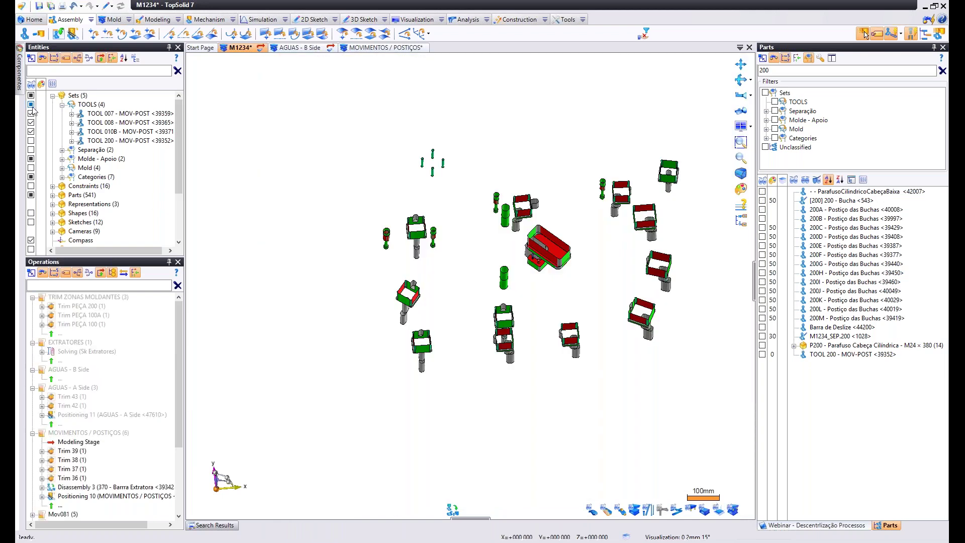
# Hide the TOOLS set and advance the modeling stage to just after AGUAS - A Side, with that side of the mold displayed.
pyautogui.click(31, 104)
pyautogui.click(704, 510)
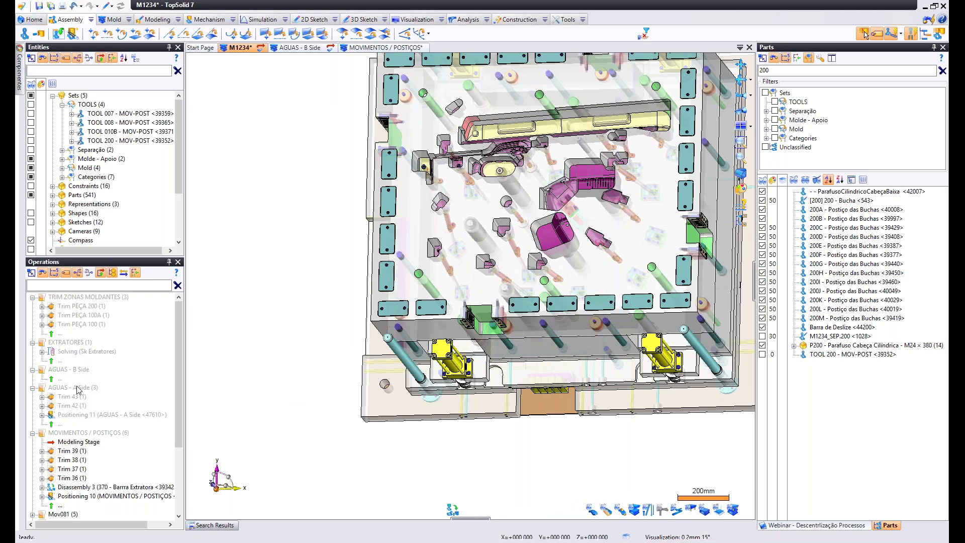
pyautogui.moveTo(83, 448); pyautogui.dragTo(76, 385)
pyautogui.click(706, 511)
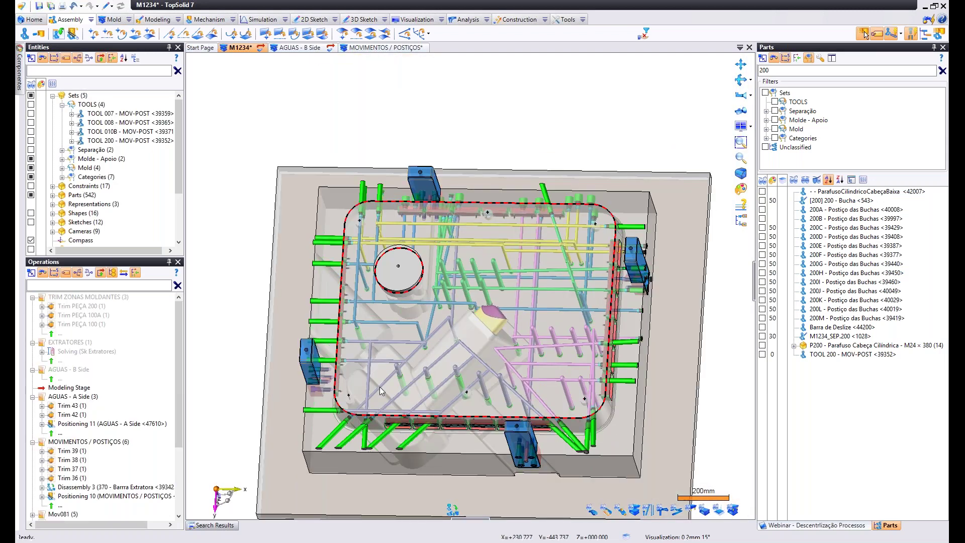
# Select TOOL 100 - AGUAS in the mold and examine its green bodies along the cooling circuits.
pyautogui.scroll(4, 409, 450)
pyautogui.click(418, 429)
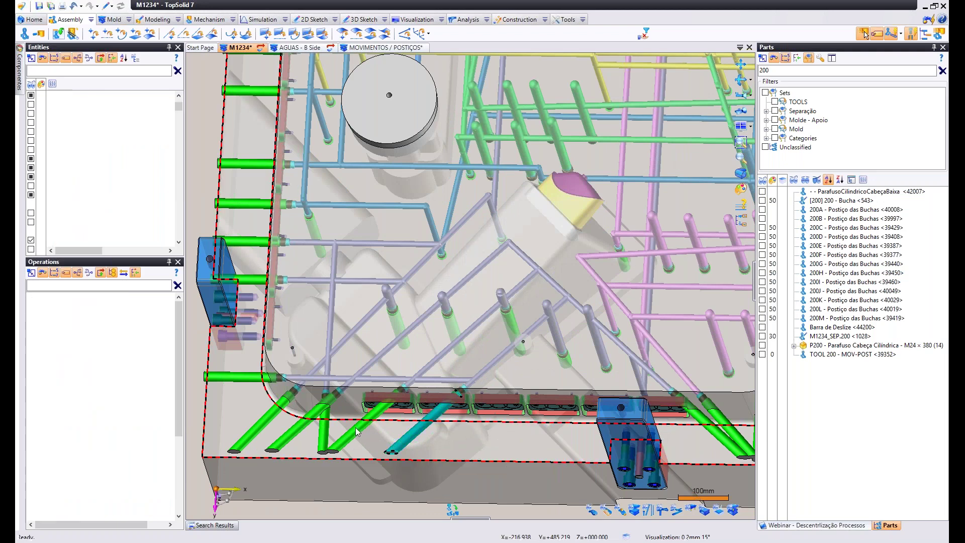
pyautogui.scroll(-3, 395, 414)
pyautogui.moveTo(312, 362); pyautogui.dragTo(277, 327, button='middle')
pyautogui.scroll(2, 304, 352)
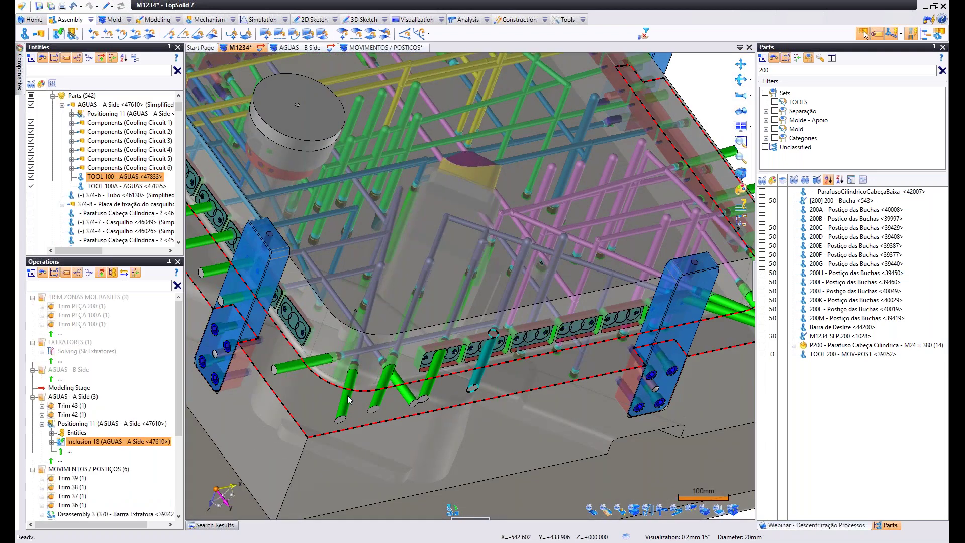
pyautogui.scroll(5, 356, 420)
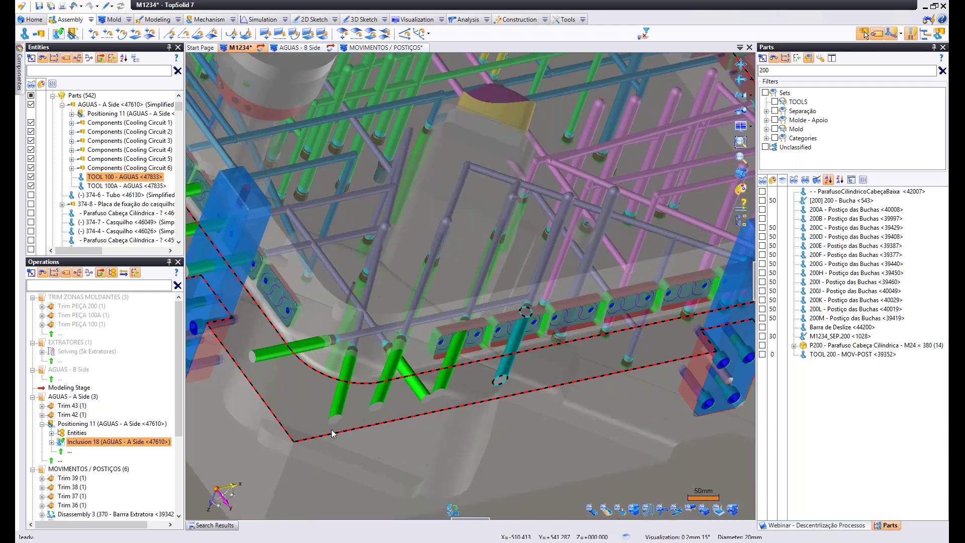
pyautogui.moveTo(478, 344); pyautogui.dragTo(436, 347, button='middle')
# Identify the Trim 42 and Trim 43 operations within the AGUAS - A Side folder.
pyautogui.click(82, 415)
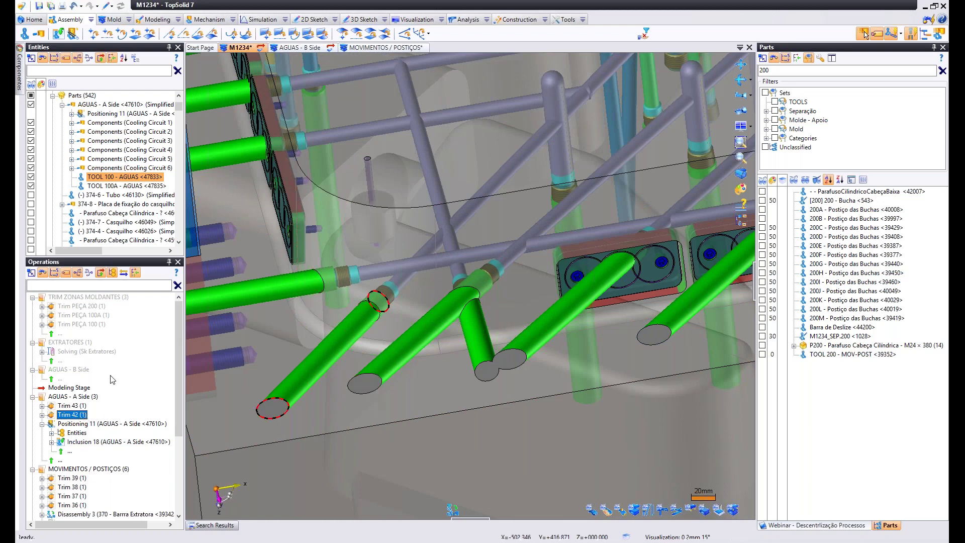
pyautogui.click(73, 406)
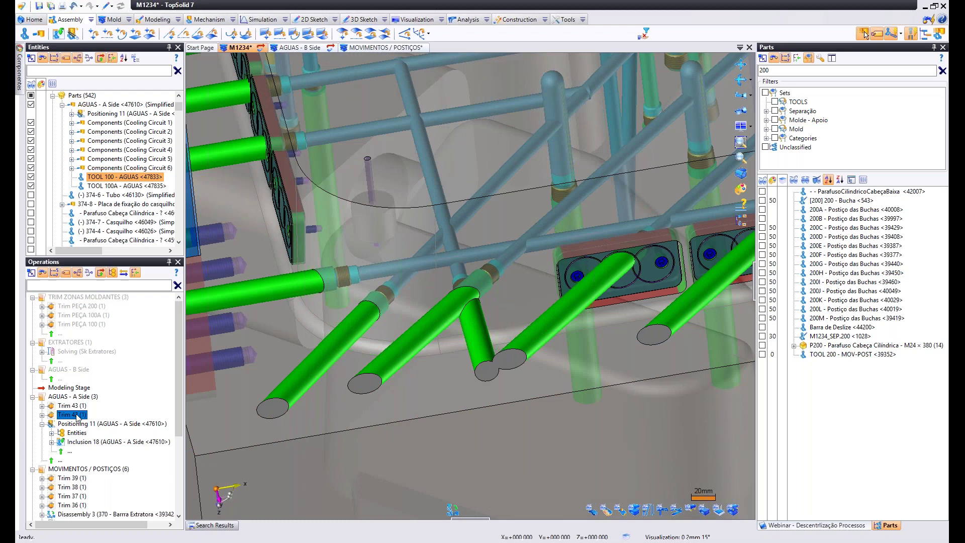
pyautogui.click(71, 397)
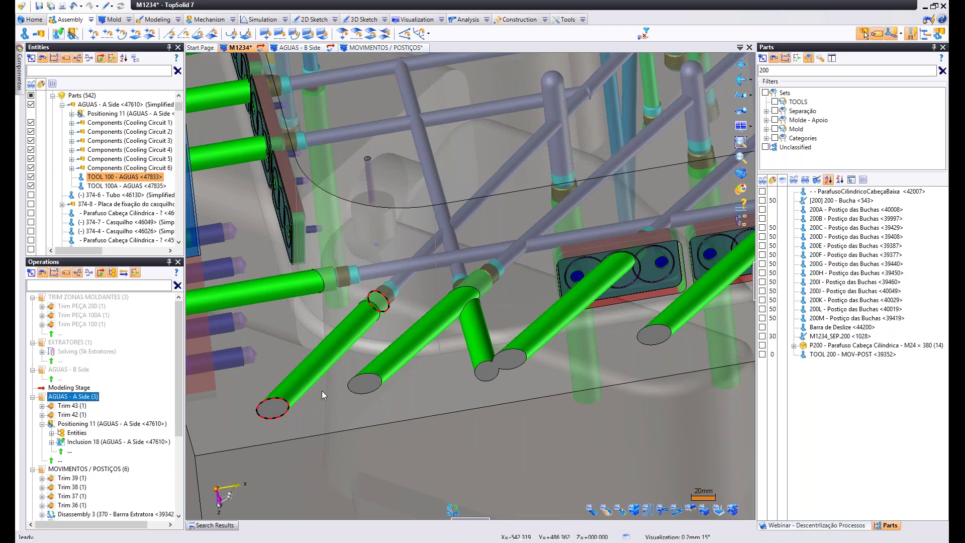
# Hide TOOL 100 - AGUAS and TOOL 100A - AGUAS of the AGUAS - A Side assembly.
pyautogui.scroll(-5, 322, 391)
pyautogui.moveTo(463, 273); pyautogui.dragTo(447, 352, button='middle')
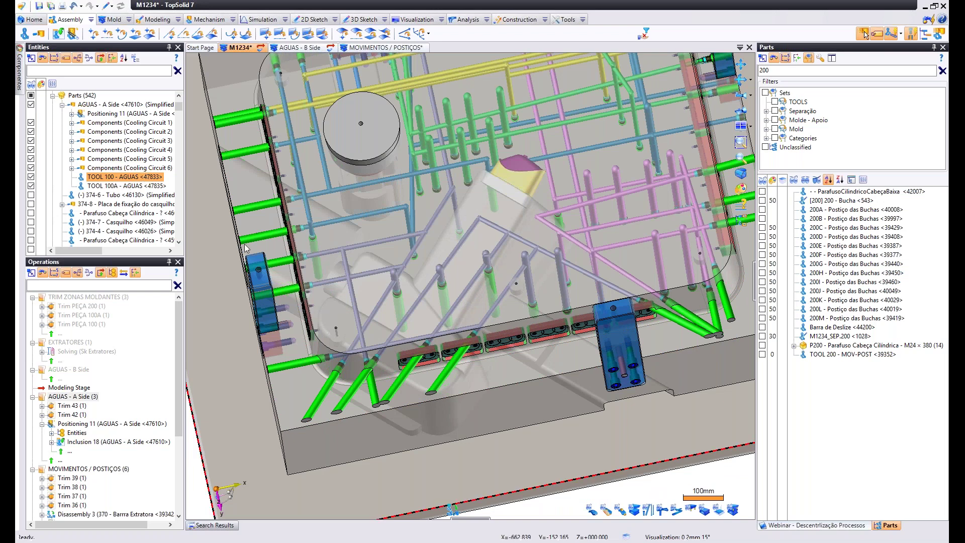
pyautogui.moveTo(32, 177); pyautogui.dragTo(32, 186)
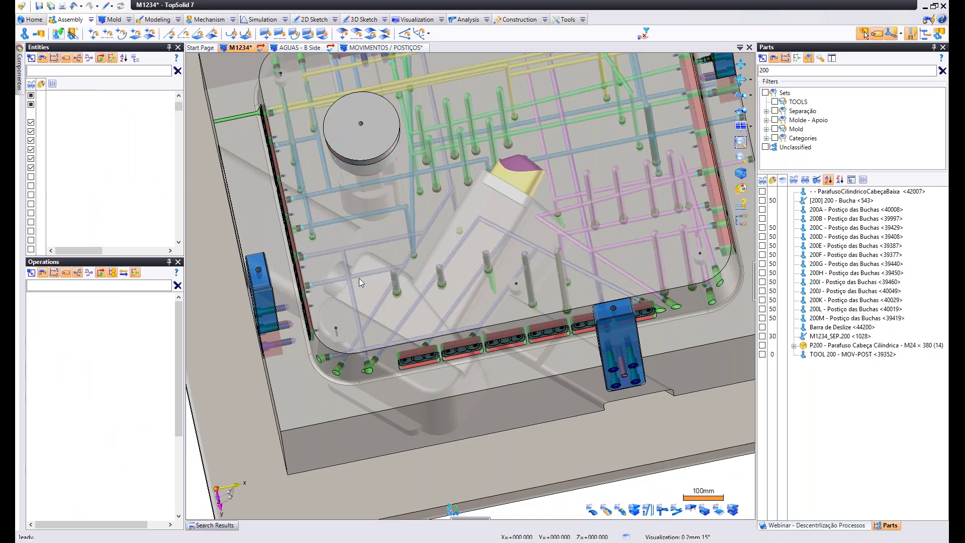
# Move the modeling stage from above the AGUAS - A Side operations up into the AGUAS - B Side folder.
pyautogui.scroll(5, 552, 252)
pyautogui.scroll(3, 650, 201)
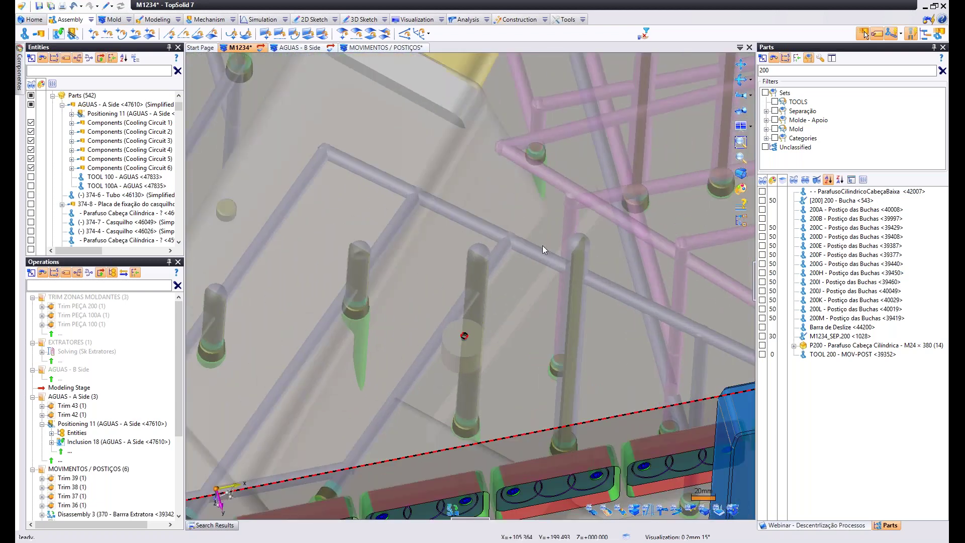
pyautogui.scroll(-4, 492, 273)
pyautogui.moveTo(518, 244); pyautogui.dragTo(538, 269, button='middle')
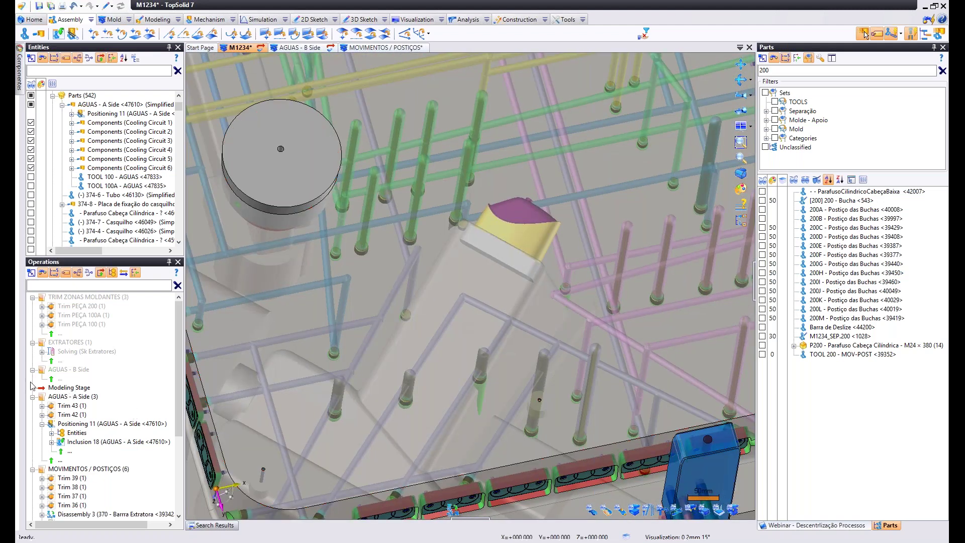
pyautogui.scroll(-6, 218, 376)
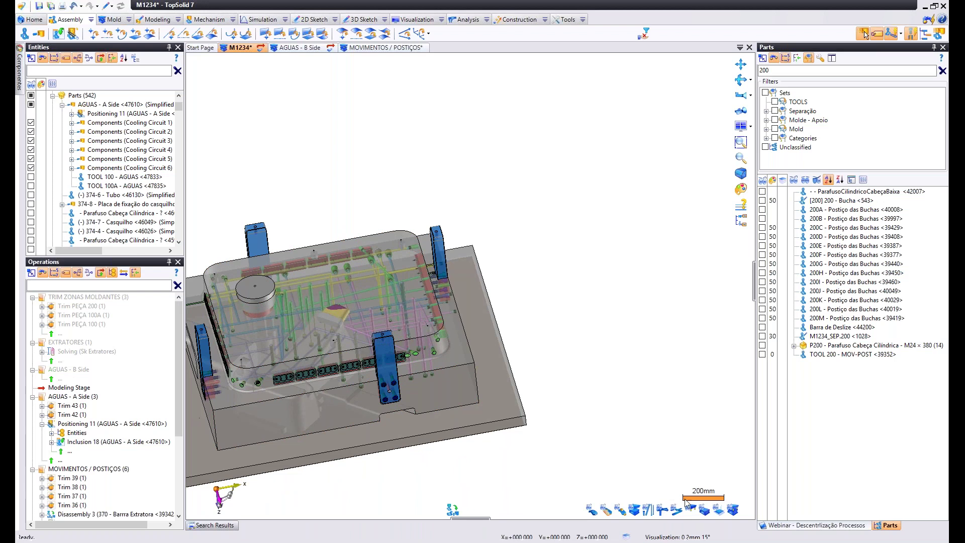
pyautogui.moveTo(59, 390); pyautogui.dragTo(95, 380)
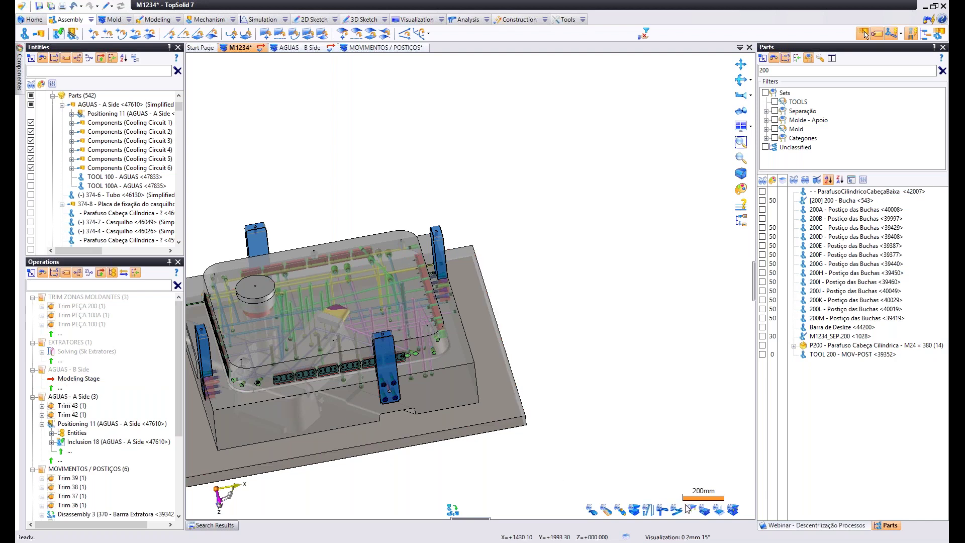
# Show the B side of the mold and hide the A side.
pyautogui.click(704, 511)
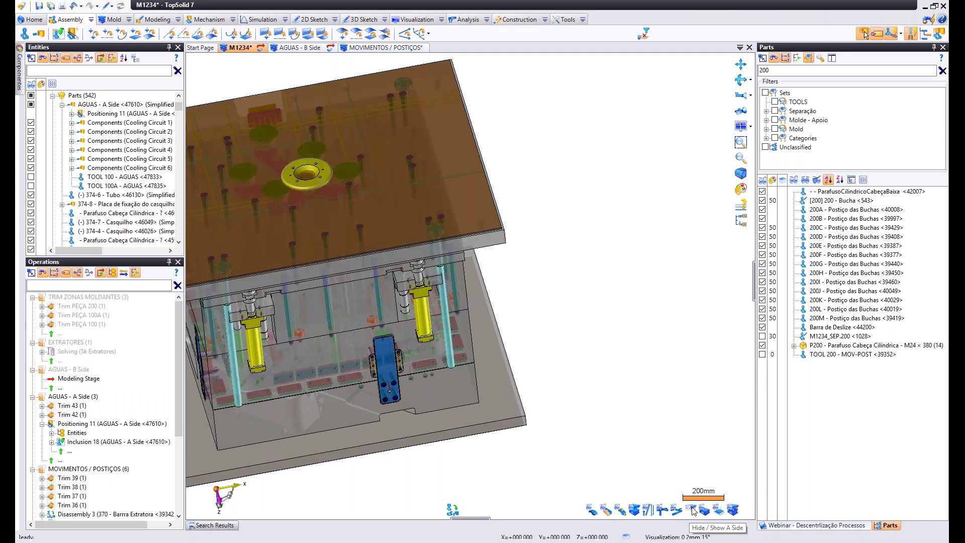
pyautogui.click(690, 510)
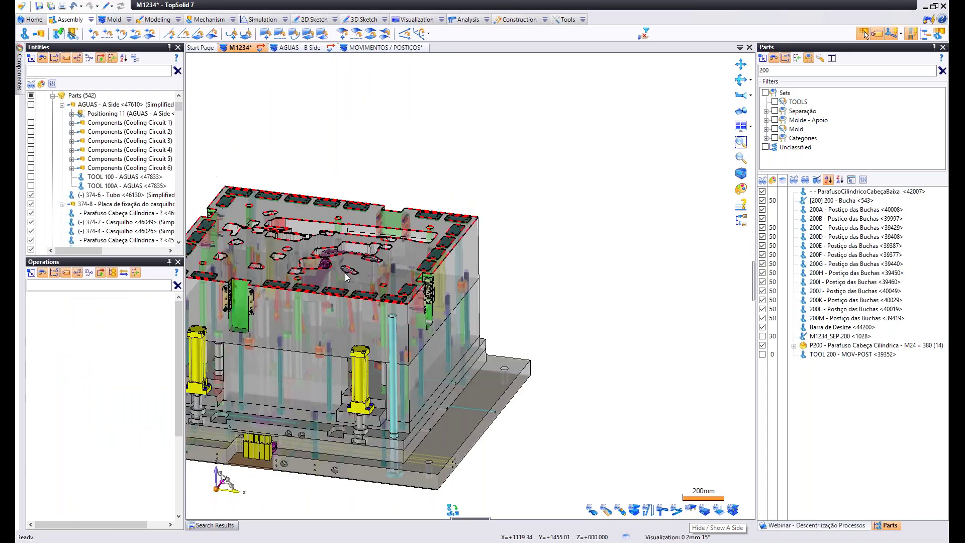
pyautogui.moveTo(353, 270); pyautogui.dragTo(536, 295, button='middle')
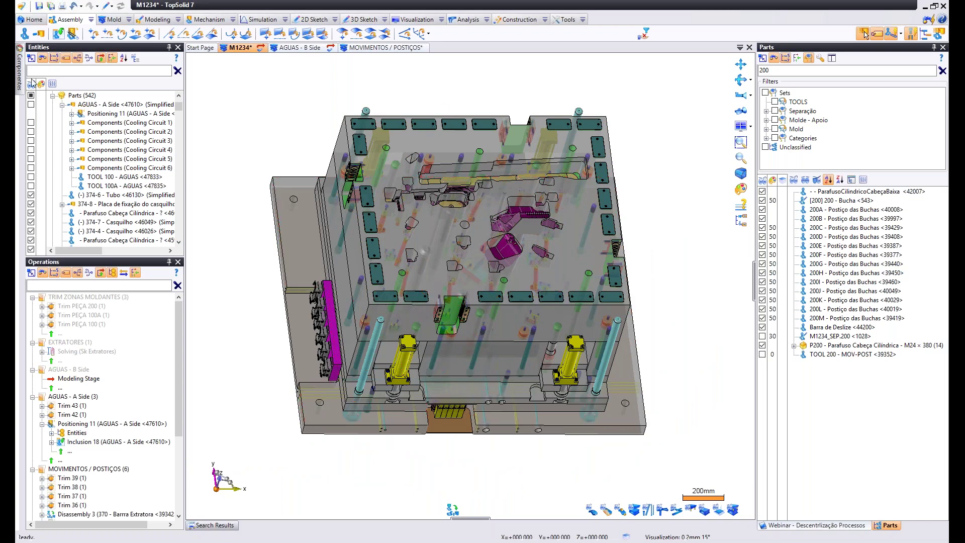
# Check the TOOLS set in the AGUAS - B Side document against the sets of M1234, ending in M1234.
pyautogui.click(53, 96)
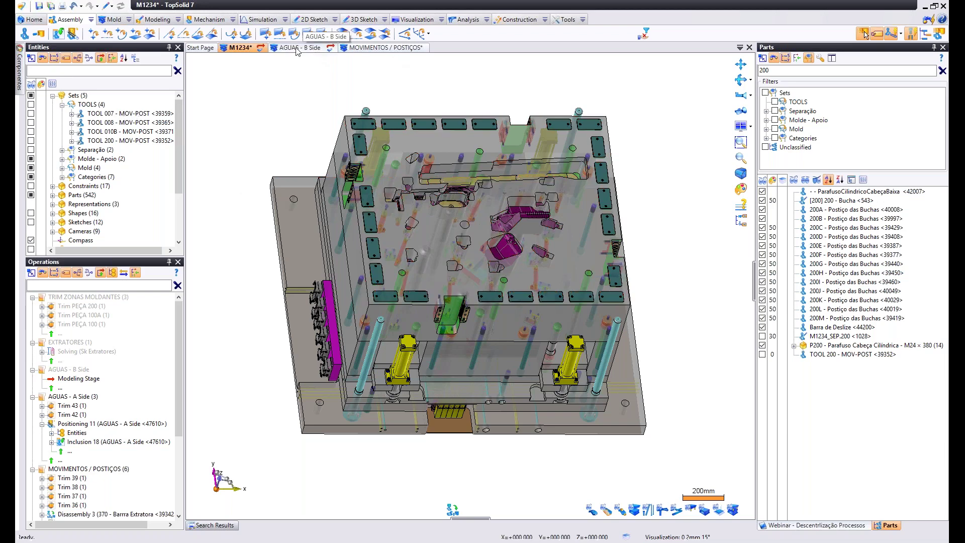
pyautogui.click(317, 49)
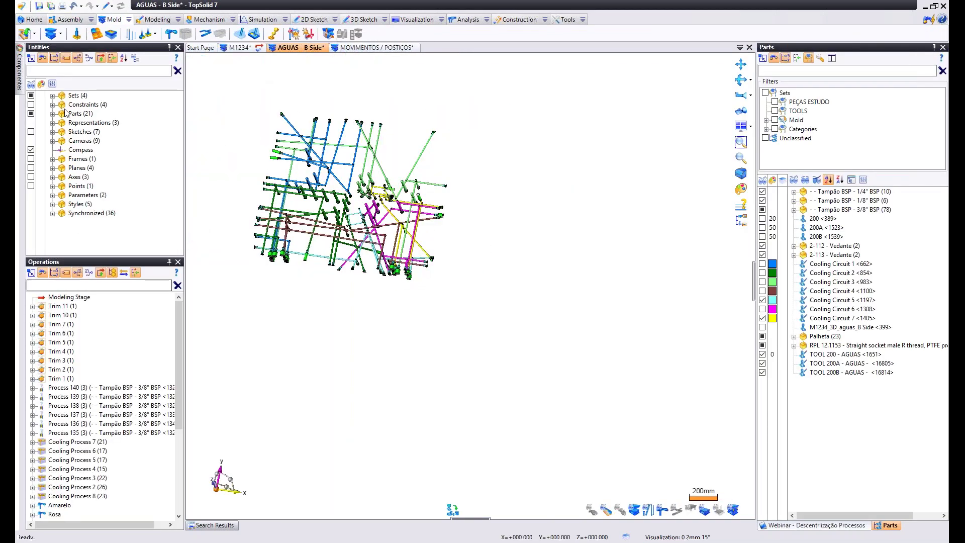
pyautogui.click(52, 96)
pyautogui.click(91, 115)
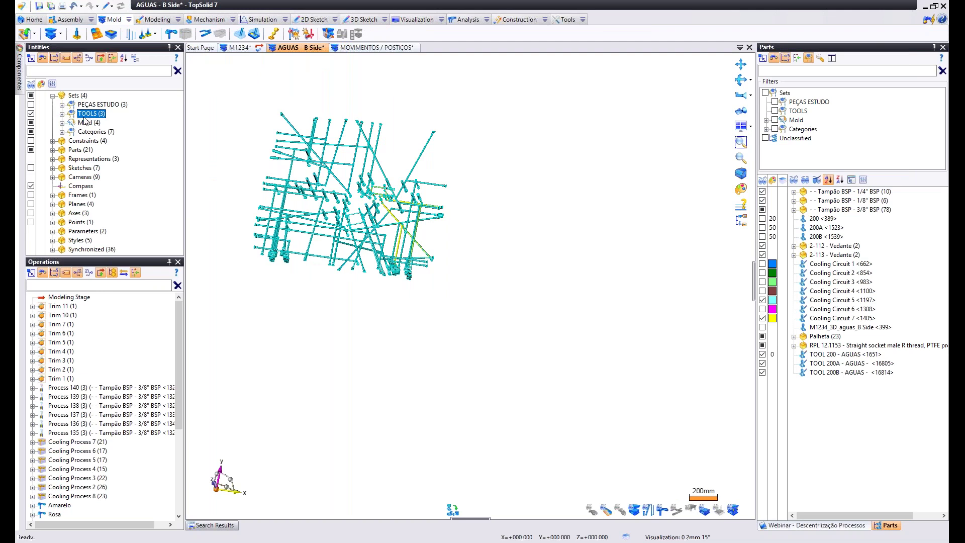
pyautogui.click(245, 49)
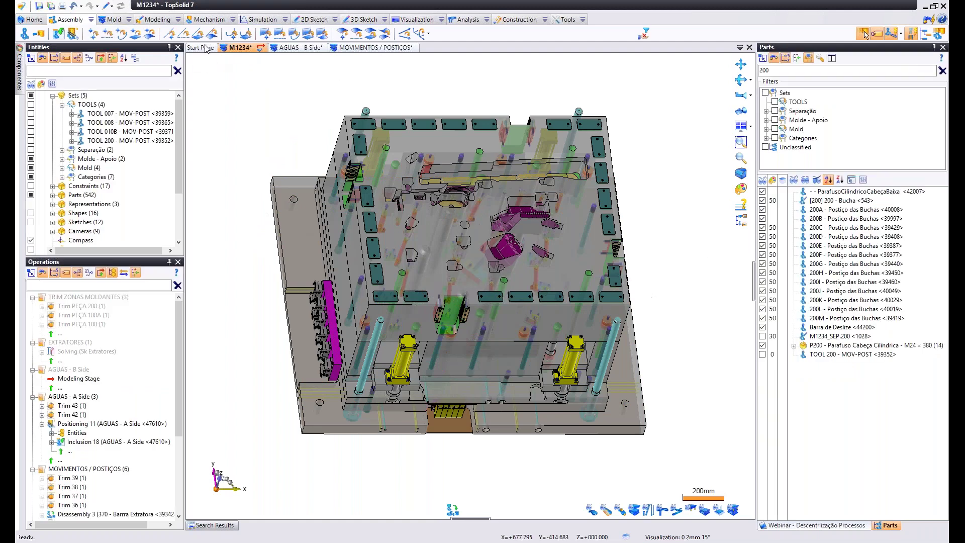
# Include the AGUAS - B Side document in the mold assembly, keeping inclusion at origin enabled.
pyautogui.click(59, 35)
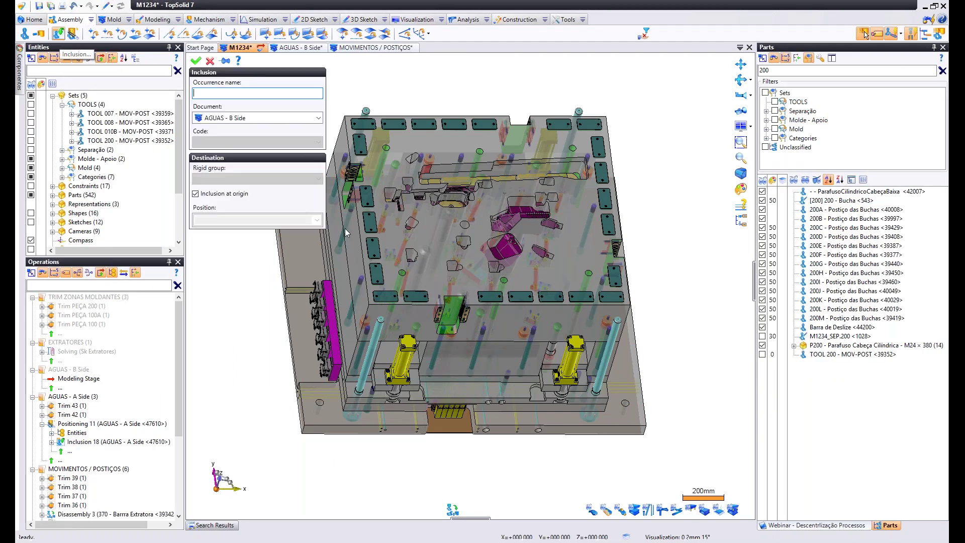
pyautogui.click(258, 118)
pyautogui.click(244, 131)
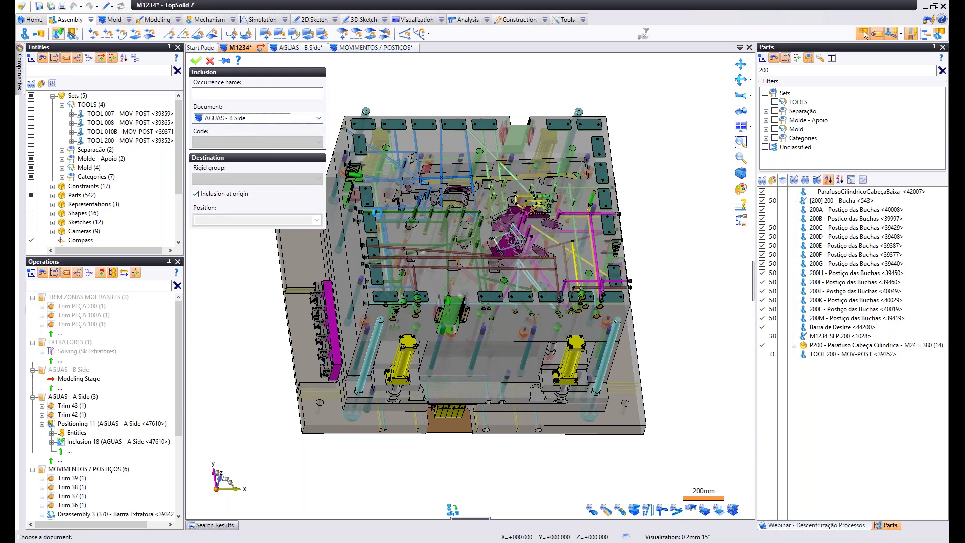
pyautogui.click(195, 61)
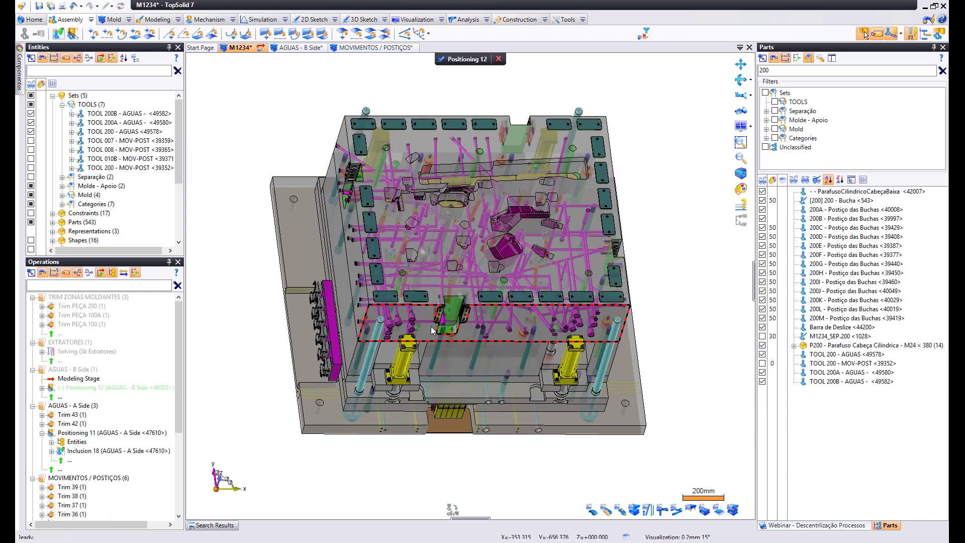
# Move the included B-side cooling circuits freely away from the mold block.
pyautogui.scroll(5, 464, 338)
pyautogui.scroll(-5, 466, 282)
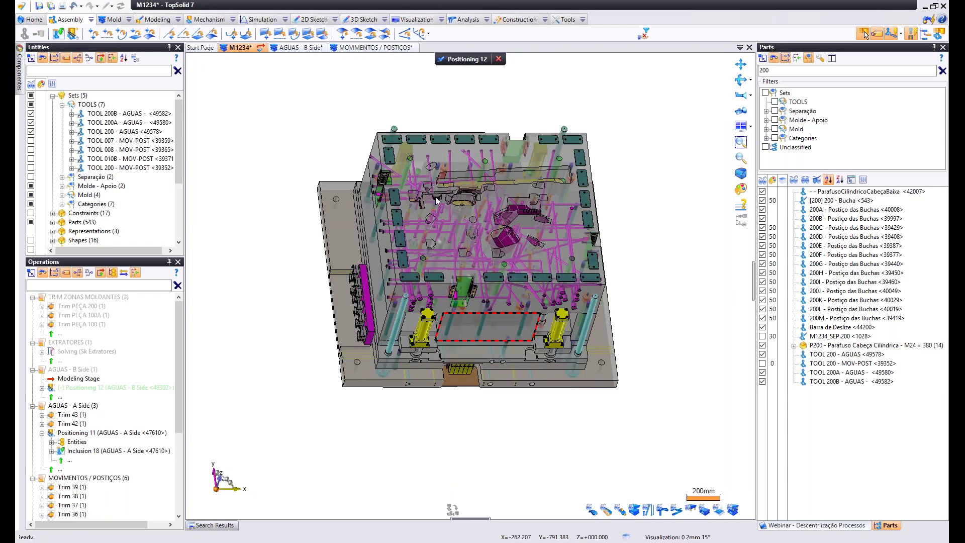
pyautogui.moveTo(501, 238); pyautogui.dragTo(453, 295, button='middle')
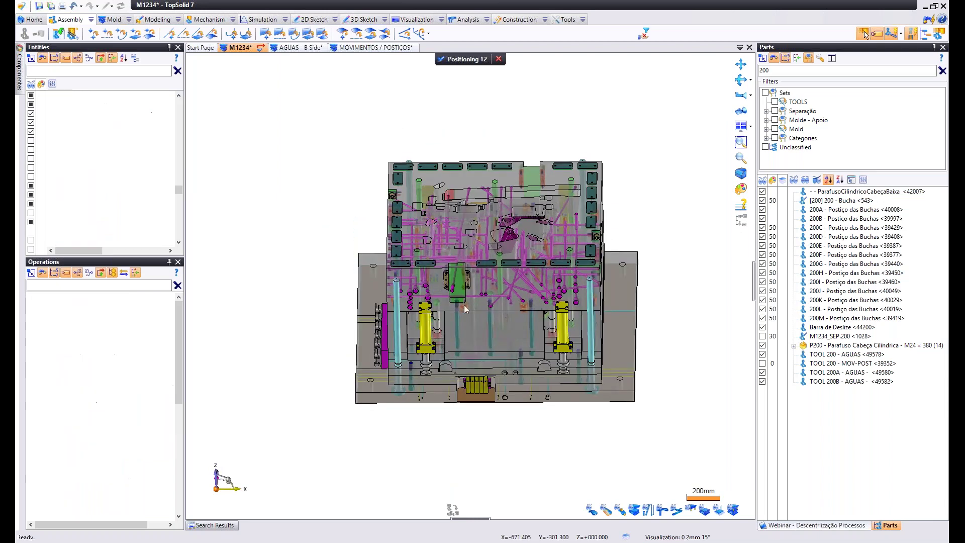
pyautogui.scroll(3, 449, 289)
pyautogui.click(449, 288)
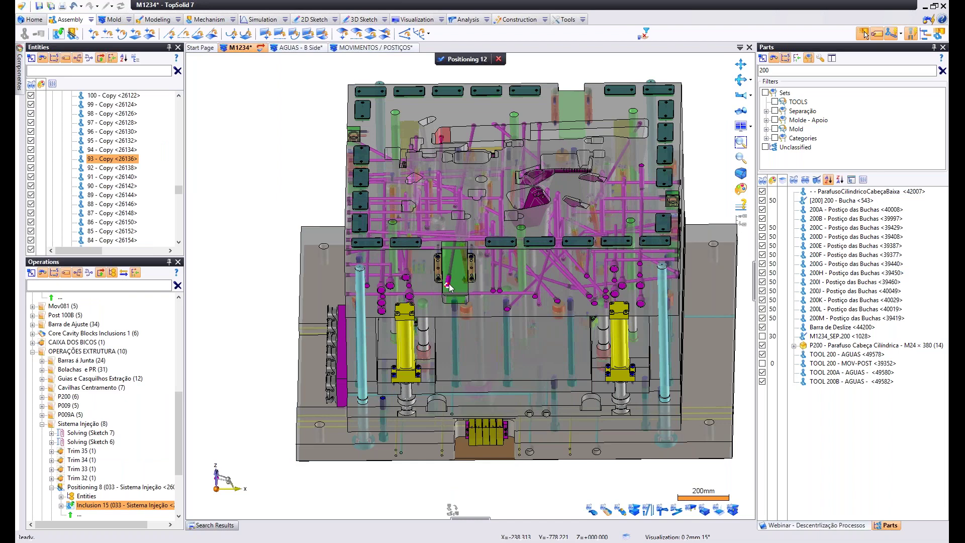
pyautogui.moveTo(357, 207); pyautogui.dragTo(329, 239)
pyautogui.scroll(-3, 329, 238)
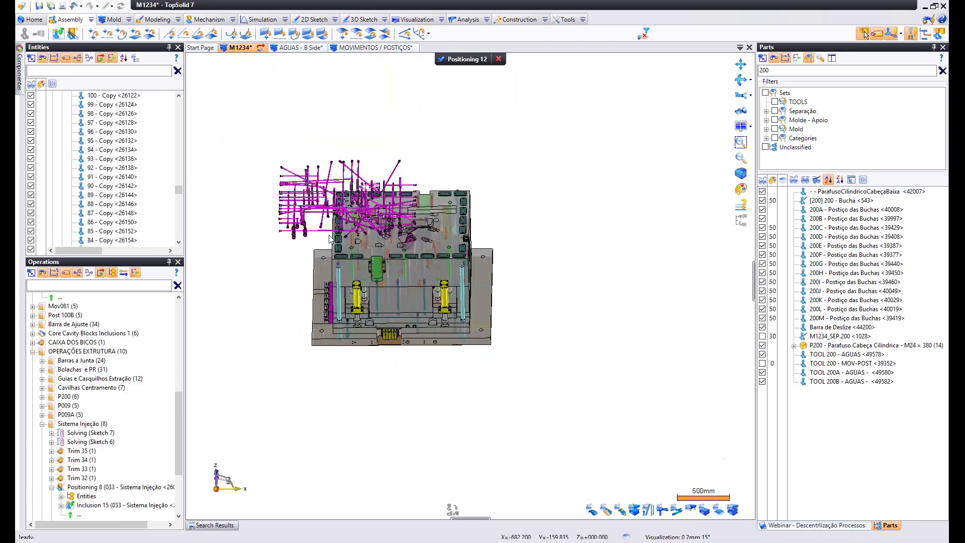
pyautogui.scroll(4, 295, 182)
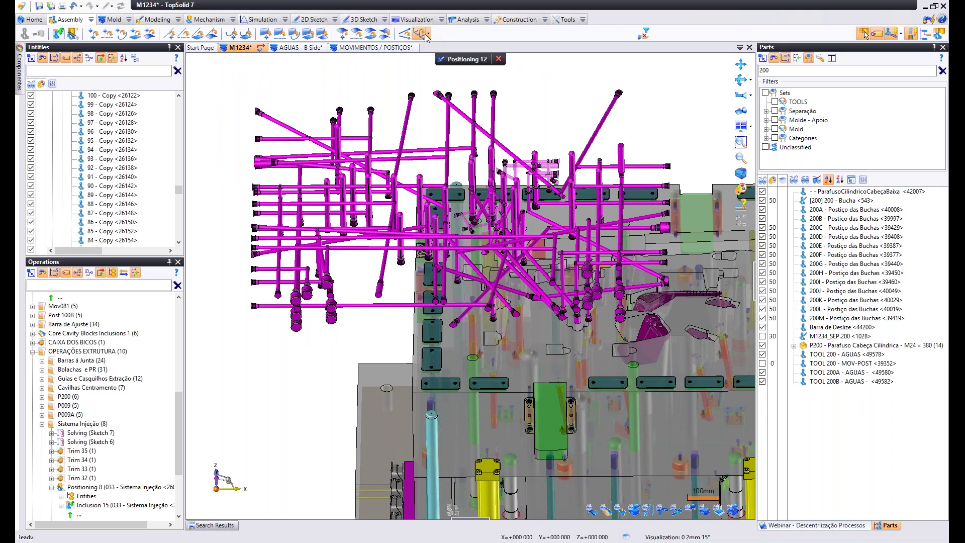
# Constrain the included cooling circuits with Frame on Frame, matching the AGUAS - B Side source frame to the Estrutura frame.
pyautogui.click(420, 33)
pyautogui.click(266, 104)
pyautogui.click(226, 112)
pyautogui.click(262, 130)
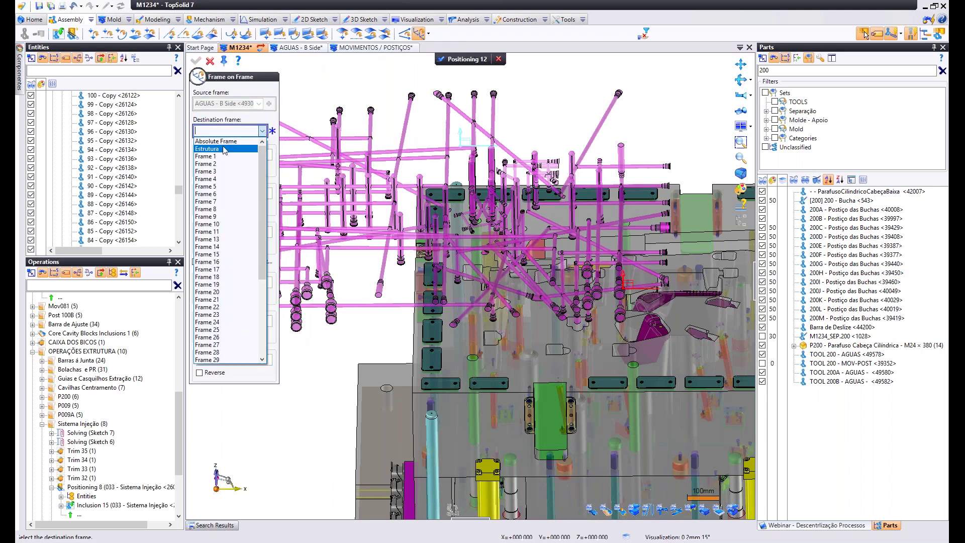
pyautogui.click(225, 148)
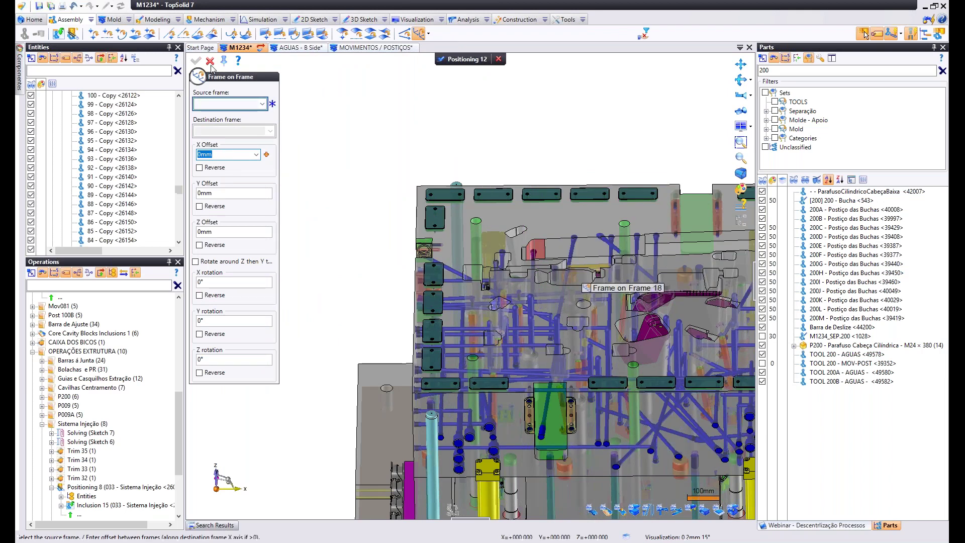
pyautogui.click(210, 62)
# Highlight the AGUAS - B Side positioning and examine how the cooling circuits sit in the mold.
pyautogui.moveTo(433, 192); pyautogui.dragTo(455, 251, button='middle')
pyautogui.moveTo(471, 173); pyautogui.dragTo(419, 113, button='middle')
pyautogui.scroll(7, 94, 384)
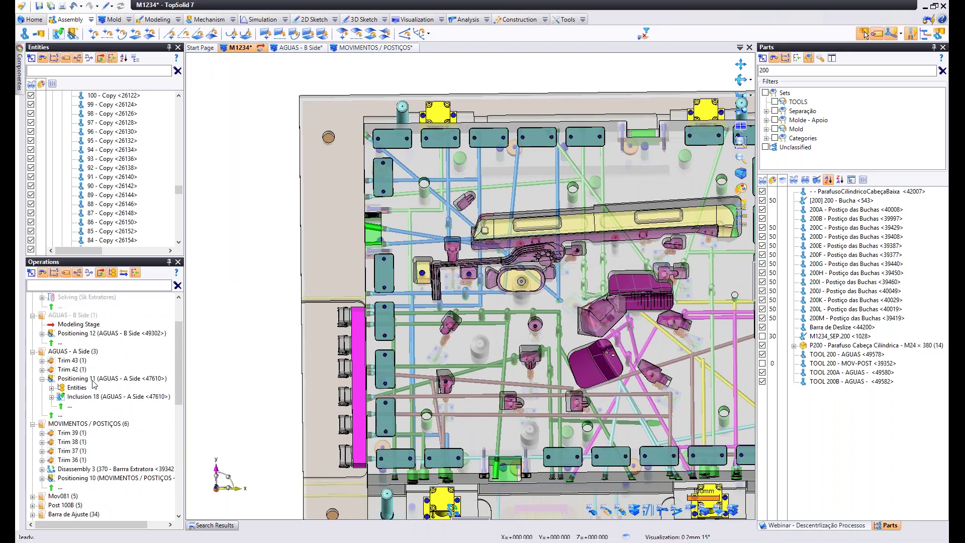
pyautogui.click(84, 335)
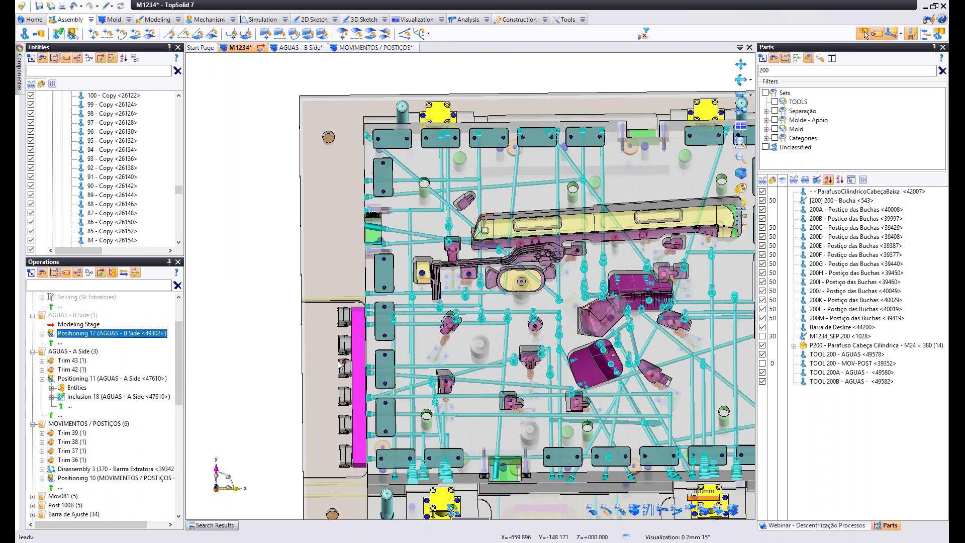
pyautogui.moveTo(383, 354); pyautogui.dragTo(493, 301, button='middle')
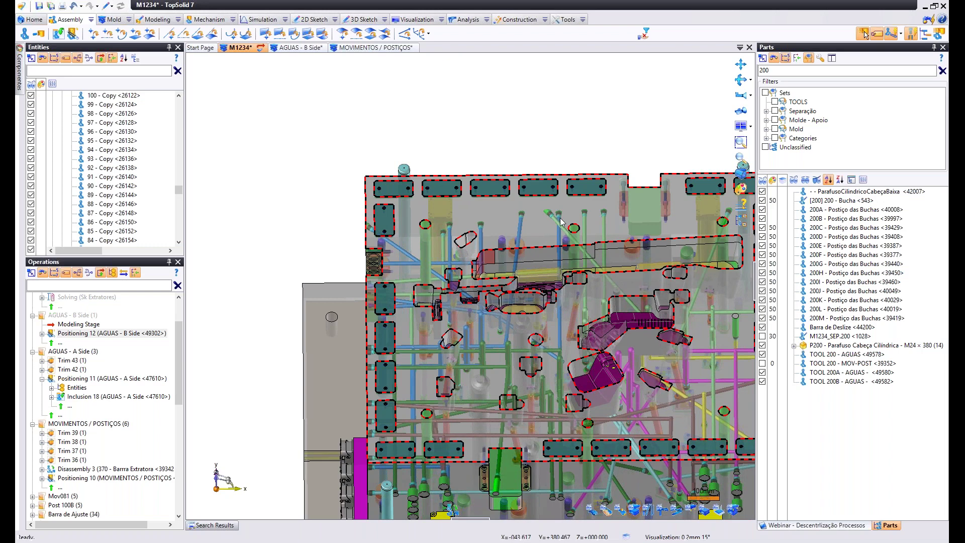
pyautogui.moveTo(445, 233); pyautogui.dragTo(393, 157, button='middle')
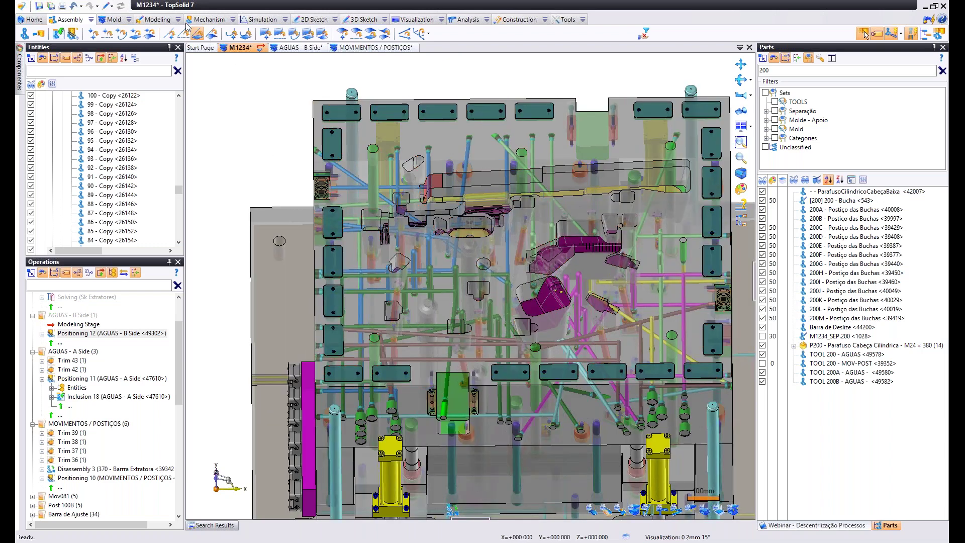
# Try to trim the 200 - Bucha block and inserts 200A and 200B with the TOOL 200 - AGUAS shape.
pyautogui.click(157, 19)
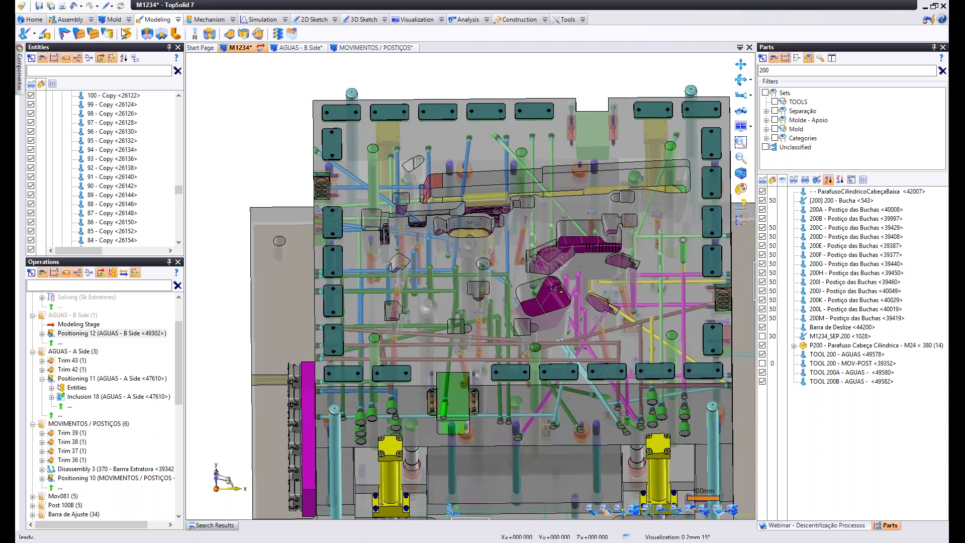
pyautogui.click(230, 33)
pyautogui.click(227, 124)
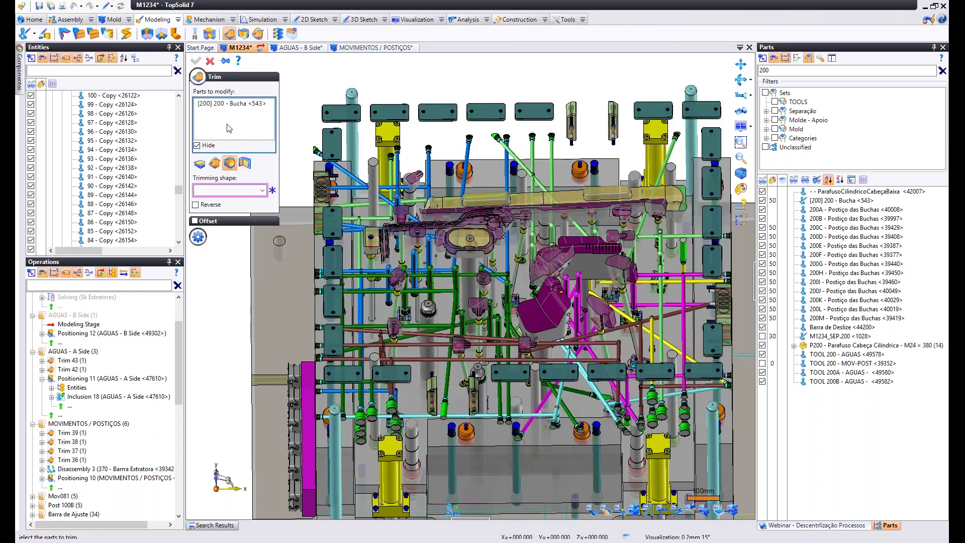
pyautogui.click(527, 316)
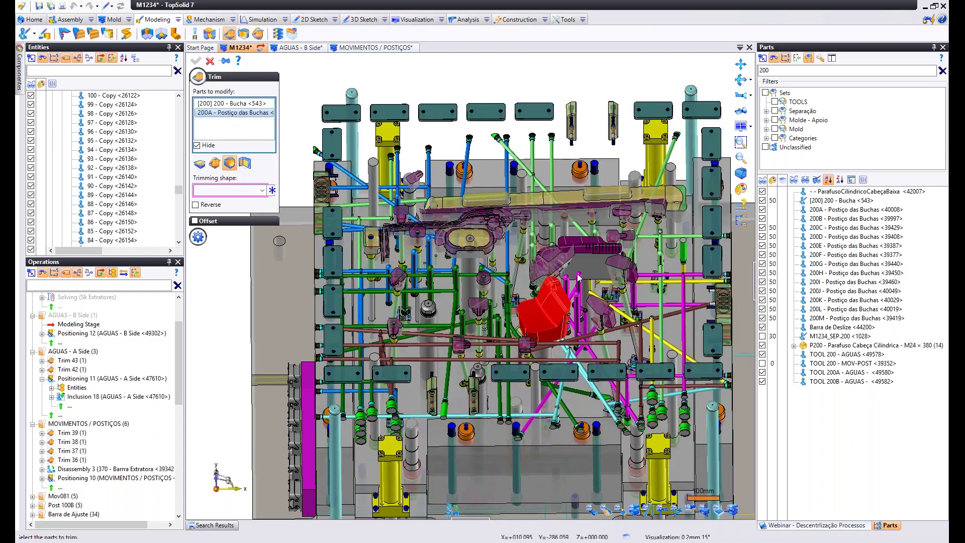
pyautogui.click(586, 258)
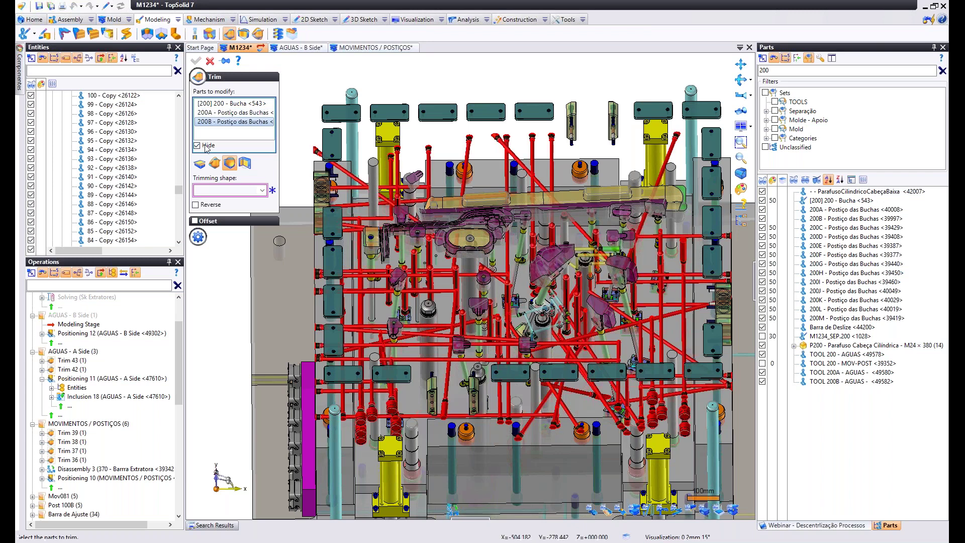
pyautogui.click(229, 190)
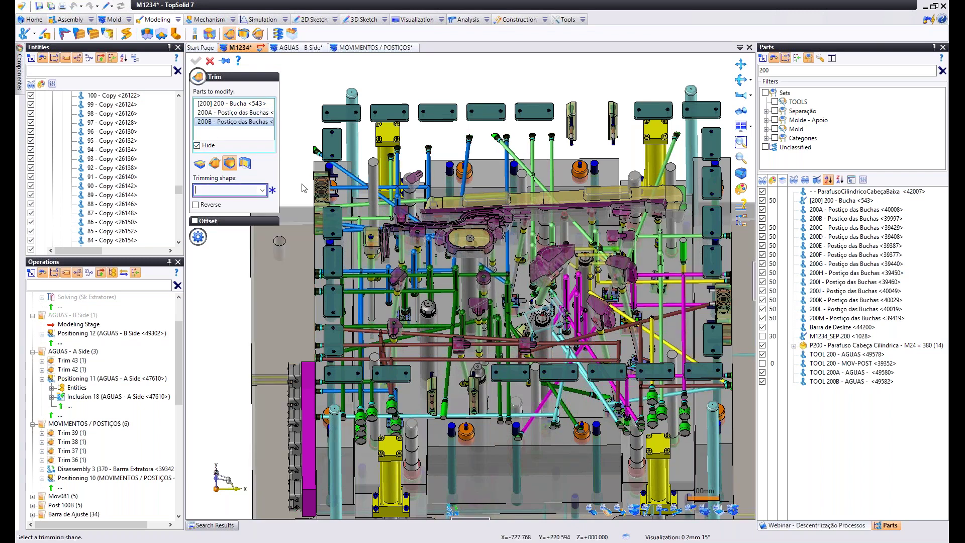
pyautogui.click(467, 150)
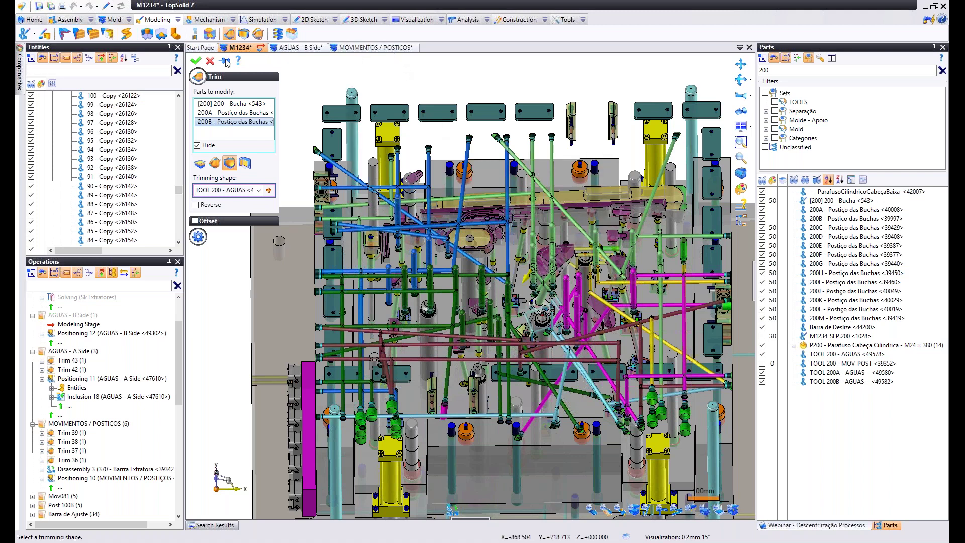
pyautogui.click(196, 62)
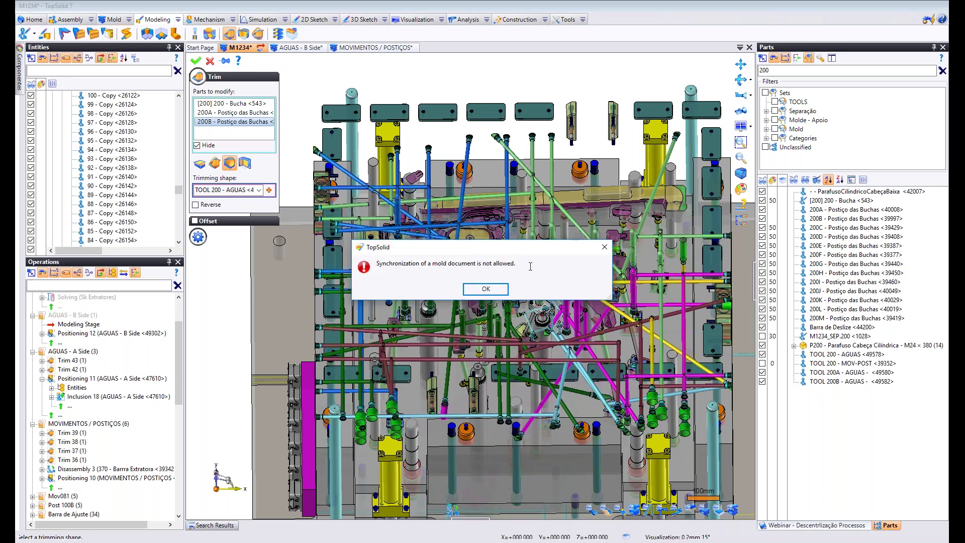
pyautogui.click(605, 247)
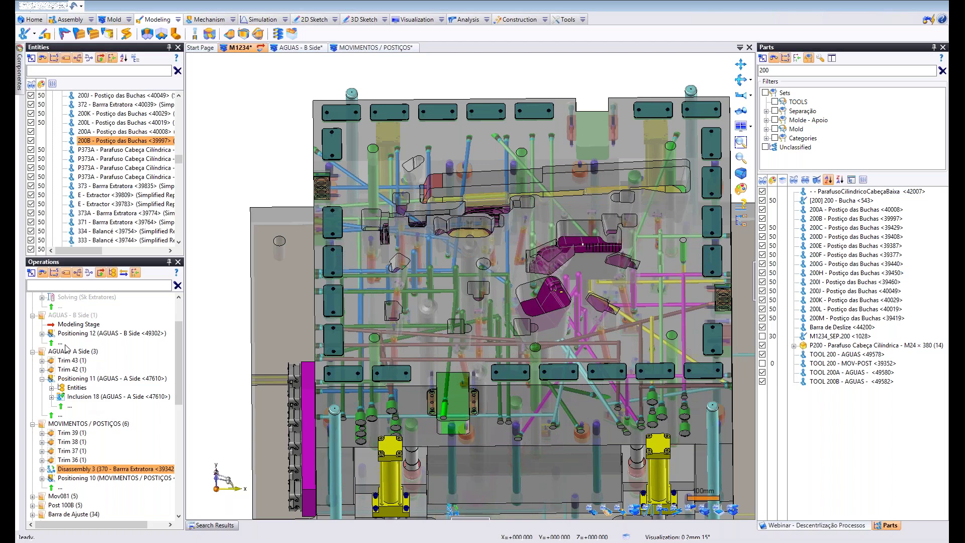
# Roll the modeling stage back to MOVIMENTOS / POSTIÇOS and derive insert 200A for modification using the Mantém Propriedades Para a Lista Materiais da Peça Original template.
pyautogui.click(81, 324)
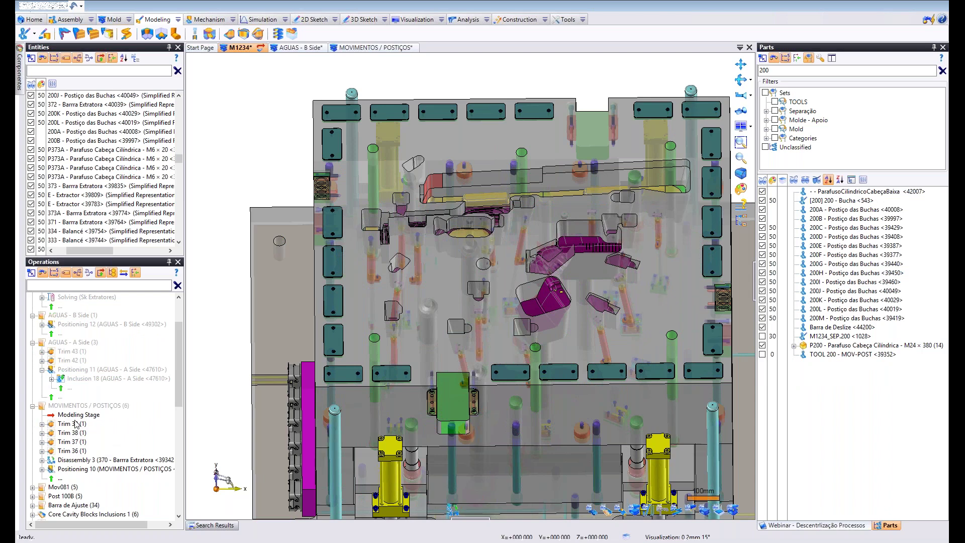
pyautogui.rightClick(552, 291)
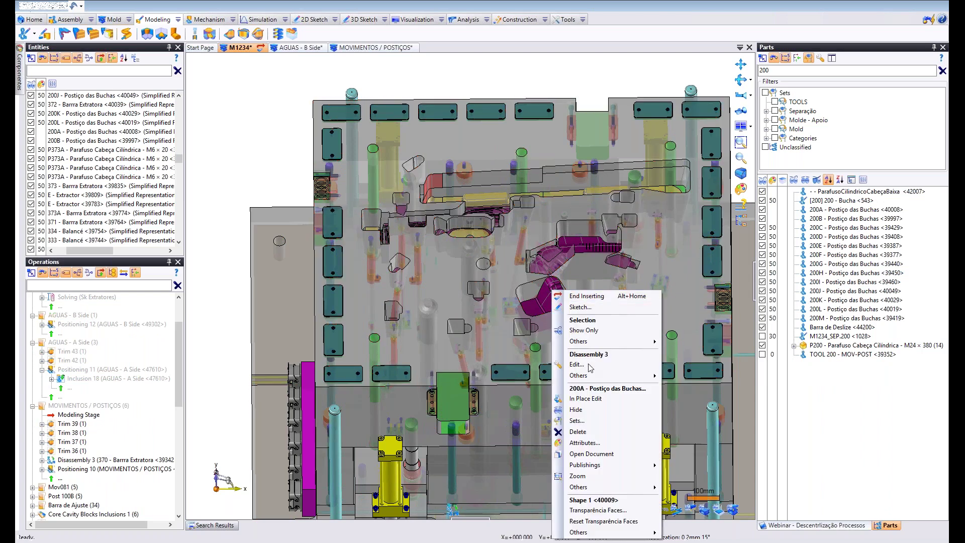
pyautogui.moveTo(599, 487)
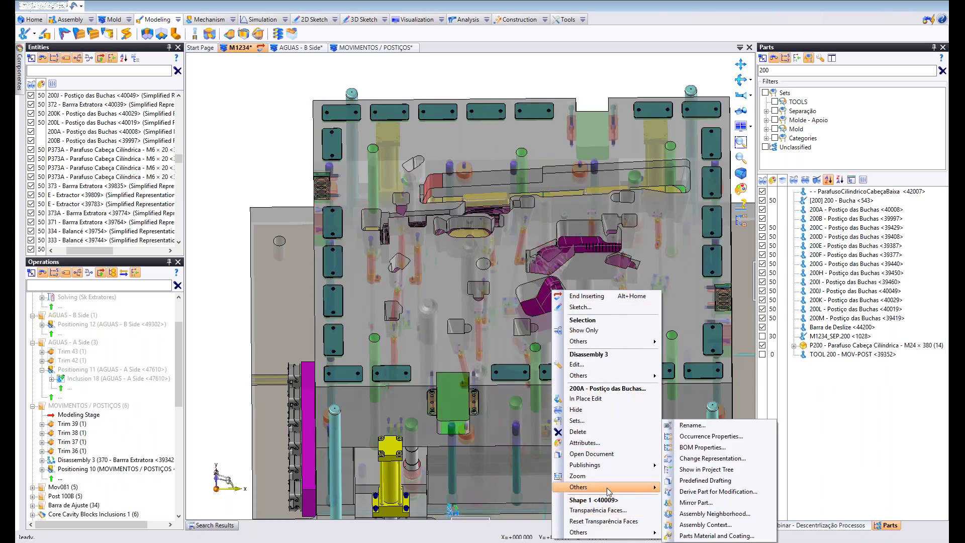
pyautogui.click(714, 491)
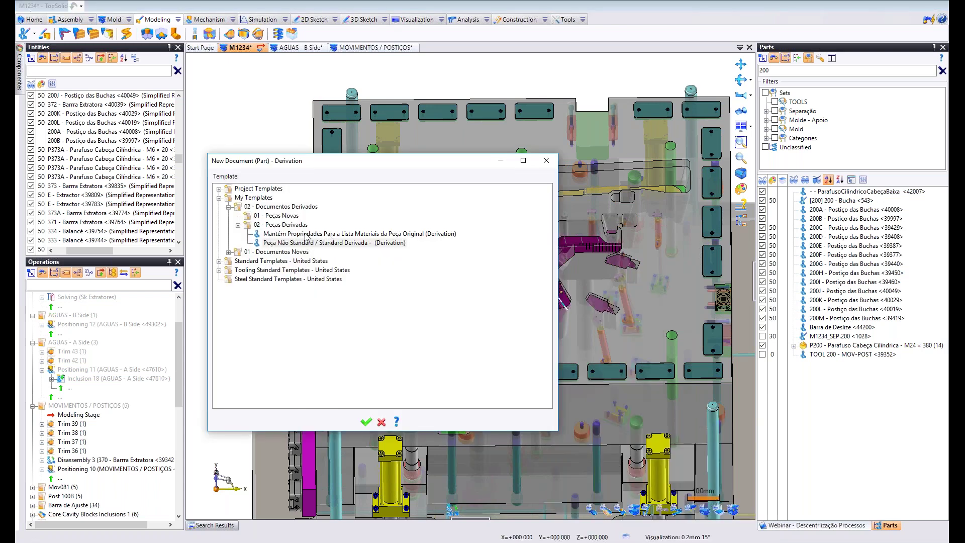
pyautogui.click(306, 234)
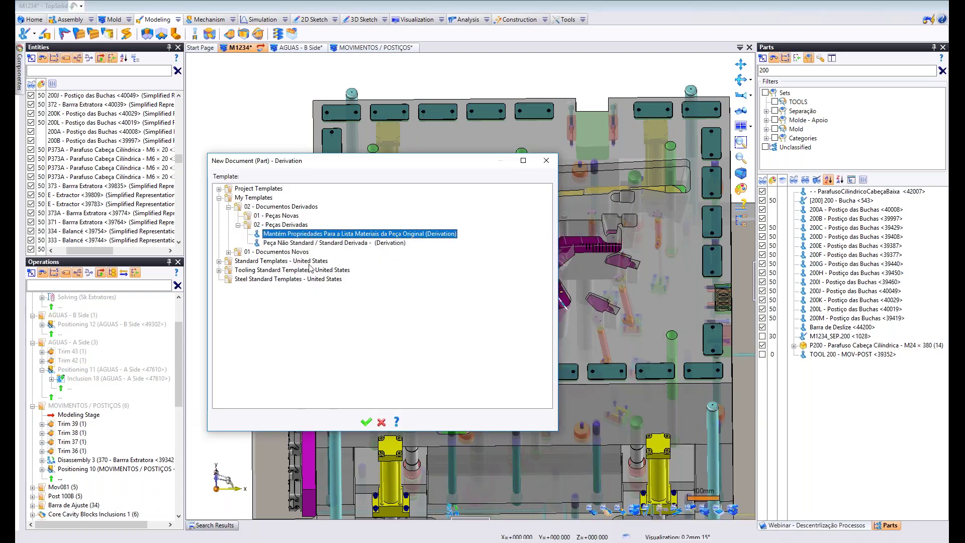
pyautogui.click(367, 422)
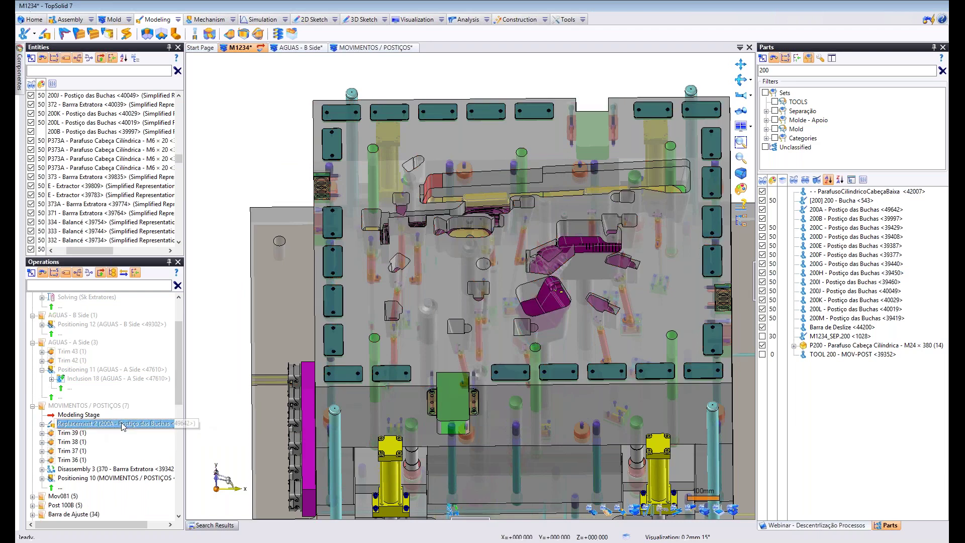
# Derive insert 200B for modification using the Mantém Propriedades Para a Lista Materiais da Peça Original template.
pyautogui.scroll(5, 588, 251)
pyautogui.rightClick(585, 255)
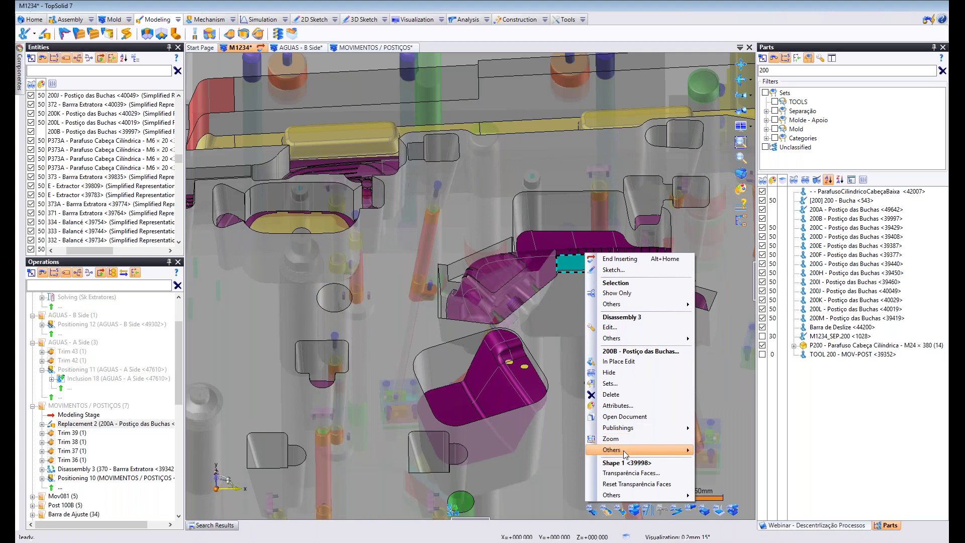
pyautogui.moveTo(637, 450)
pyautogui.click(745, 492)
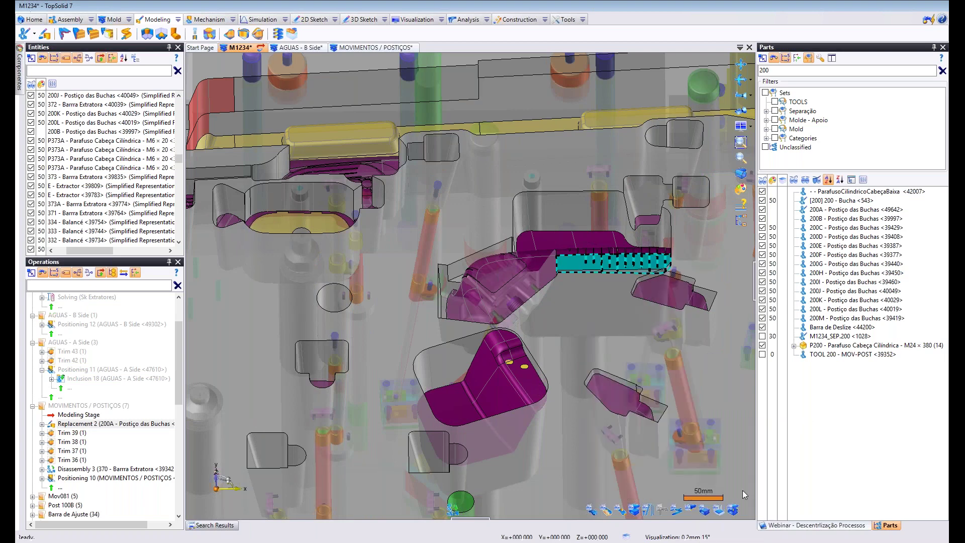
pyautogui.click(319, 234)
pyautogui.click(366, 422)
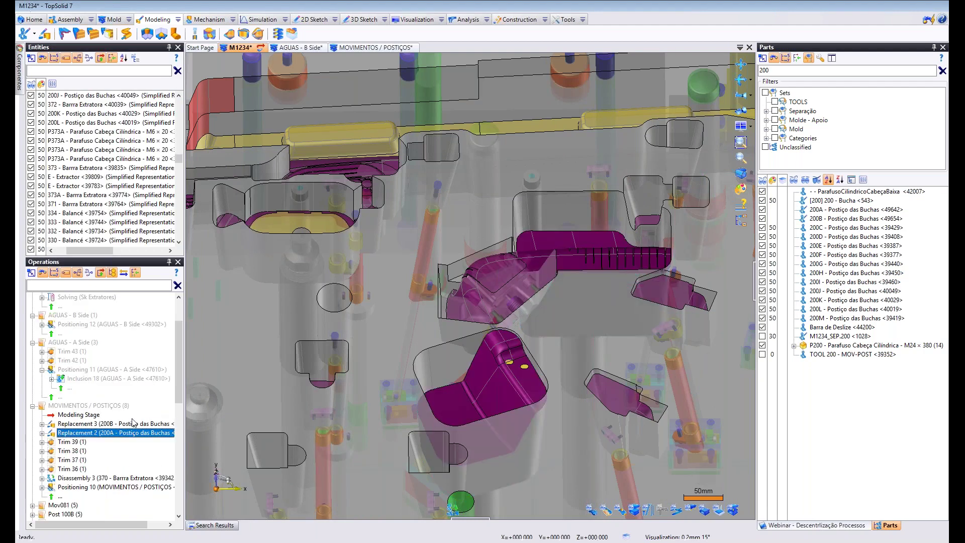
# Return the modeling stage from MOVIMENTOS / POSTIÇOS to AGUAS - B Side.
pyautogui.click(79, 416)
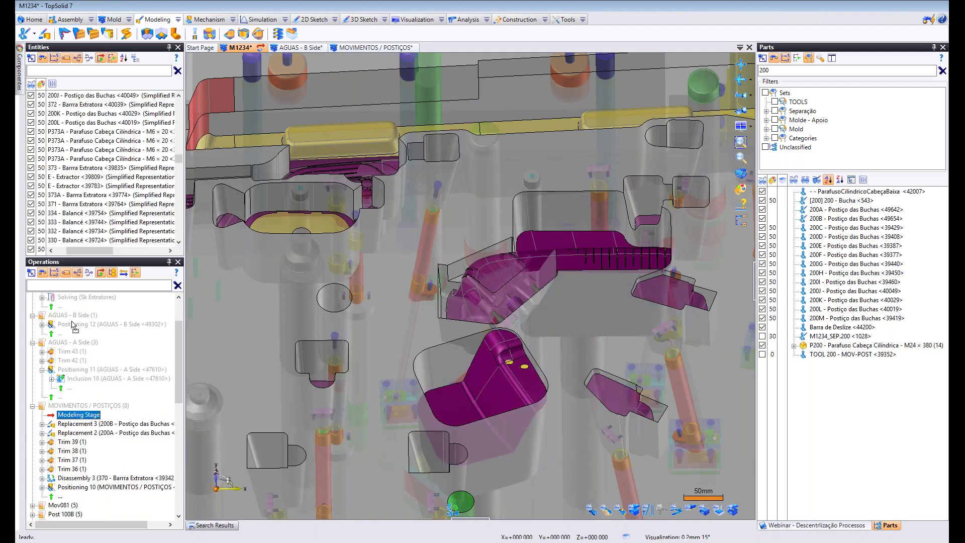
pyautogui.moveTo(72, 320); pyautogui.dragTo(73, 321)
pyautogui.scroll(-6, 487, 231)
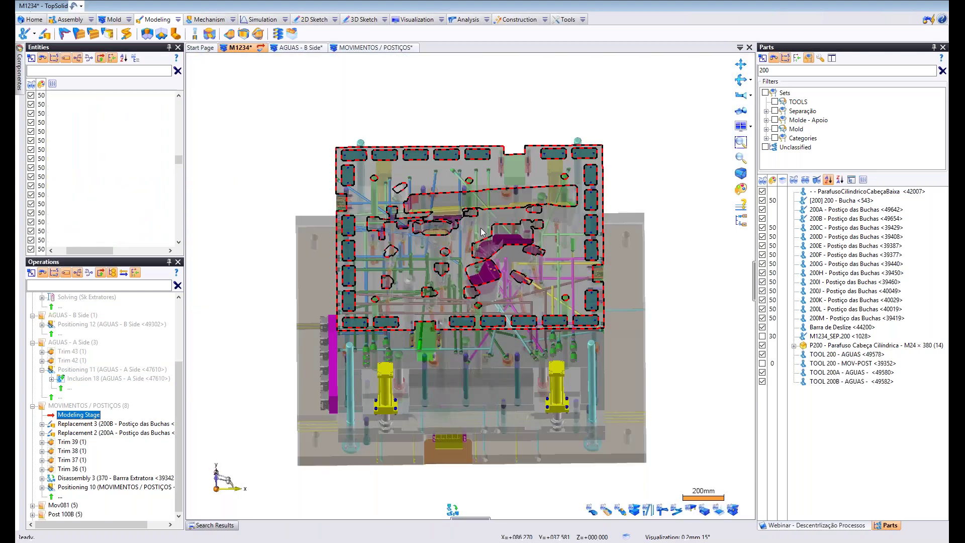
pyautogui.click(244, 33)
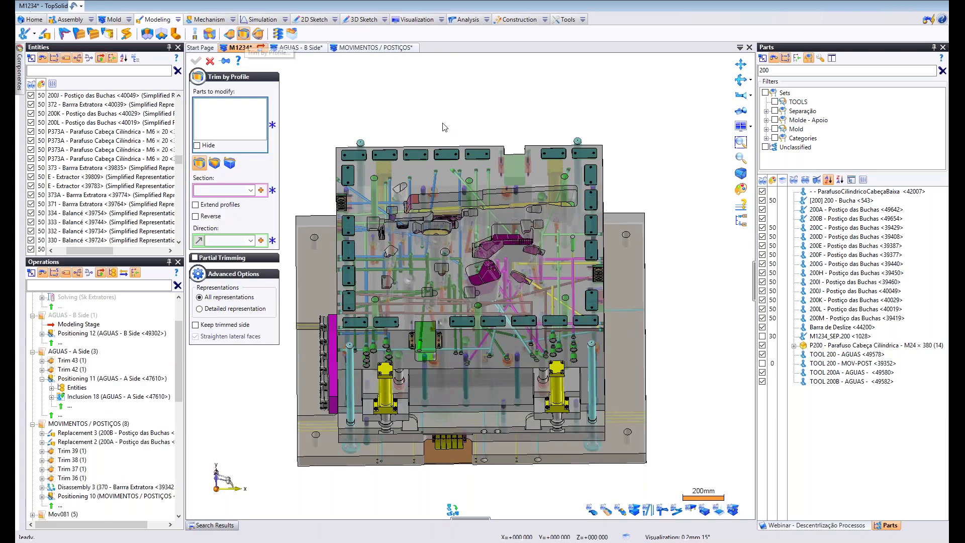
pyautogui.click(444, 180)
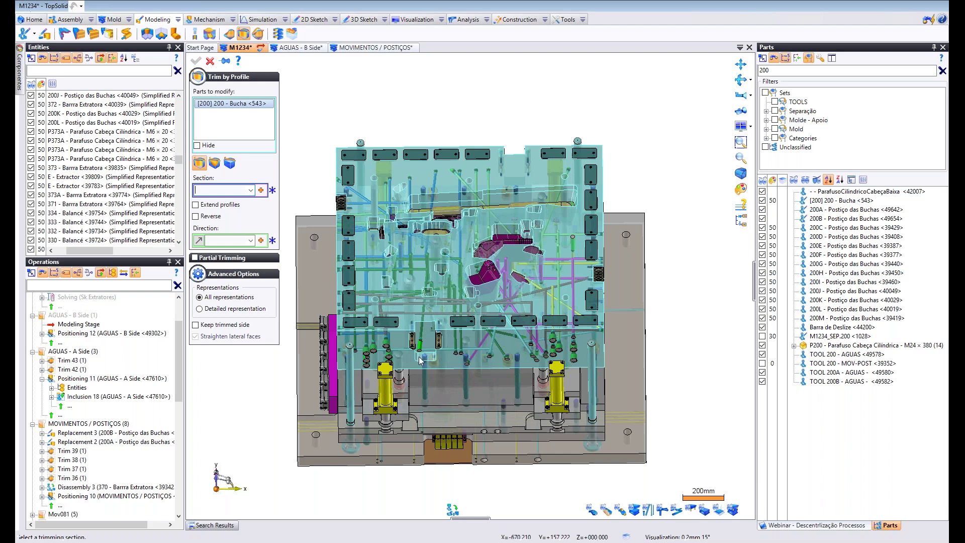
pyautogui.scroll(4, 420, 359)
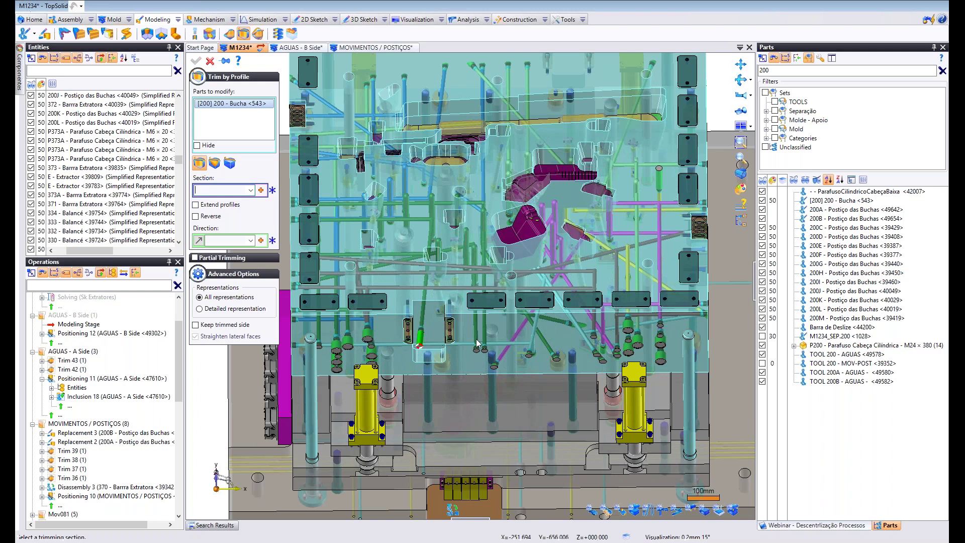
pyautogui.moveTo(444, 345); pyautogui.dragTo(444, 329, button='middle')
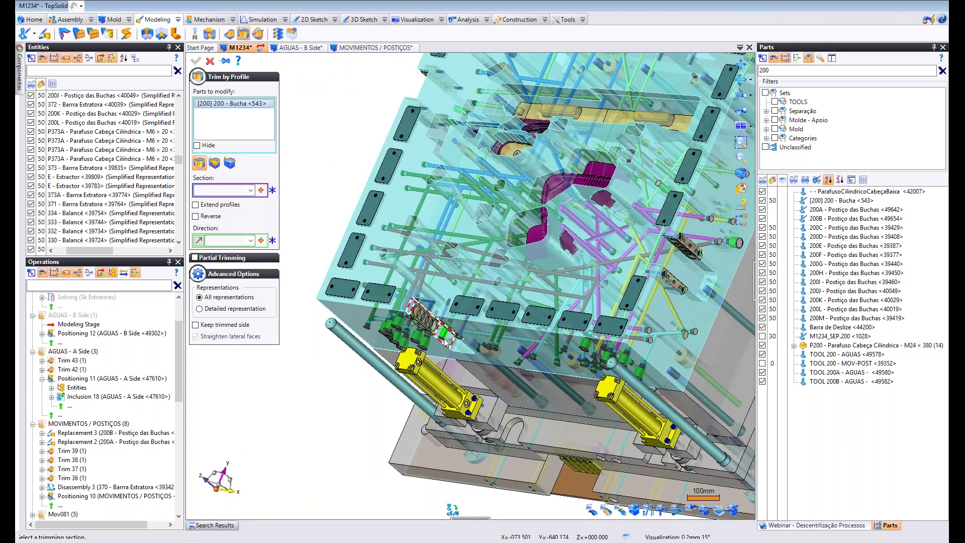
pyautogui.click(443, 330)
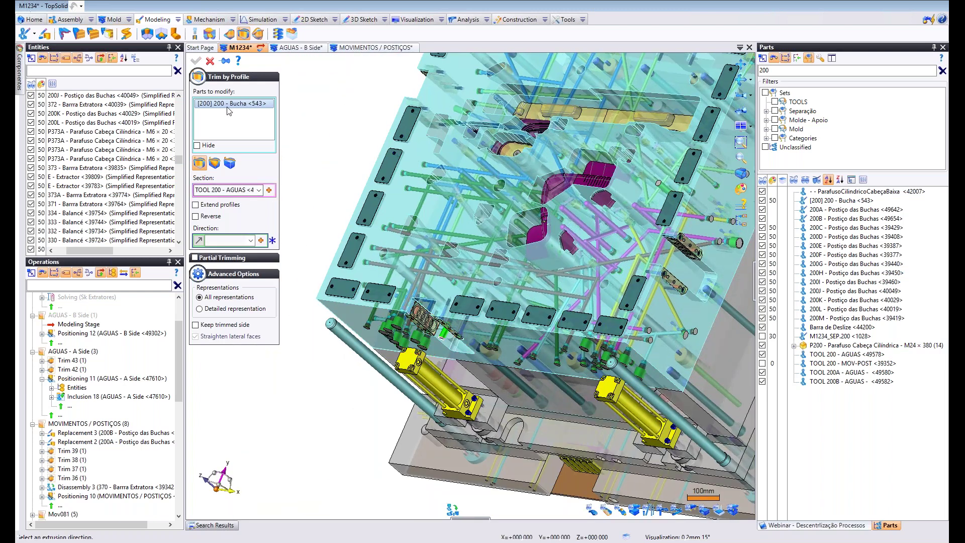
# Trim the [200] 200 - Bucha plate with the TOOL 200 - AGUAS shape, with Hide enabled for the part to modify.
pyautogui.click(245, 34)
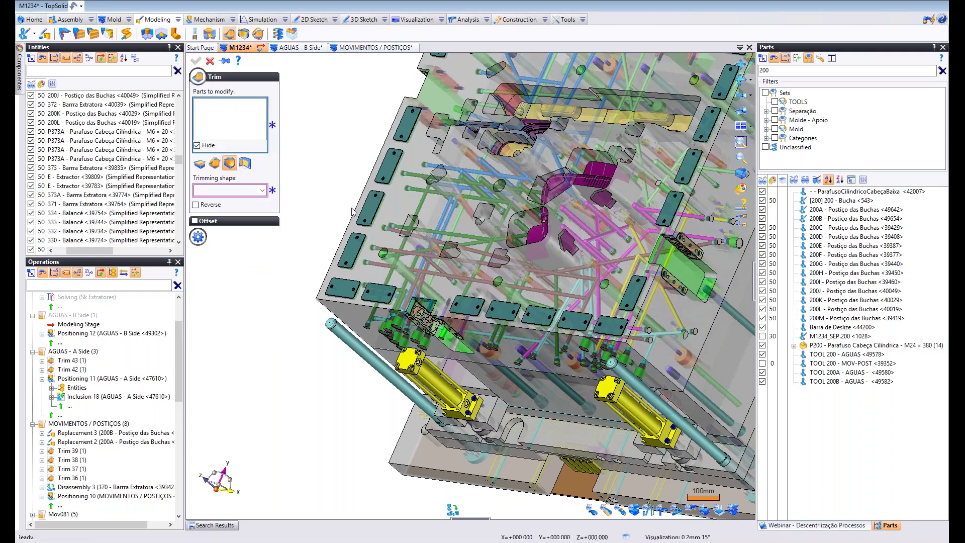
pyautogui.click(358, 282)
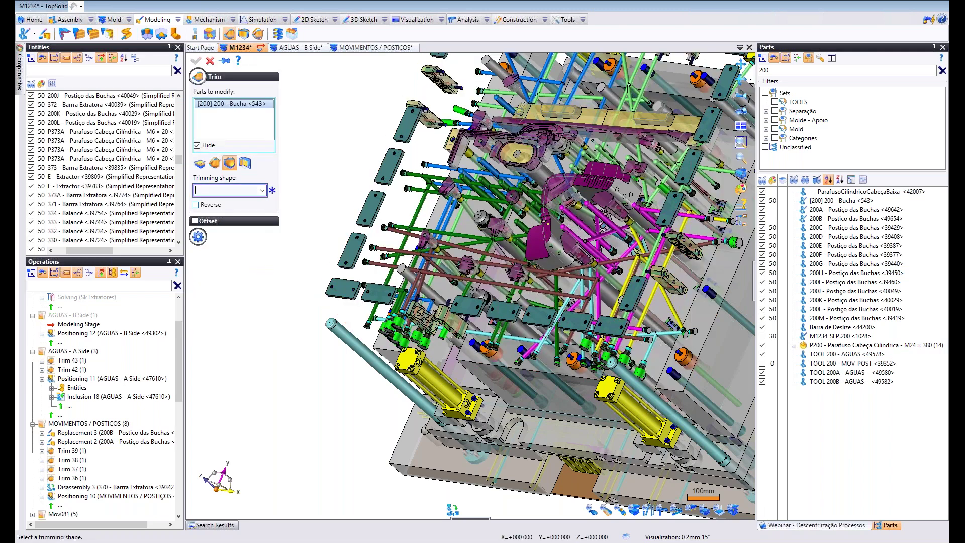
pyautogui.click(387, 331)
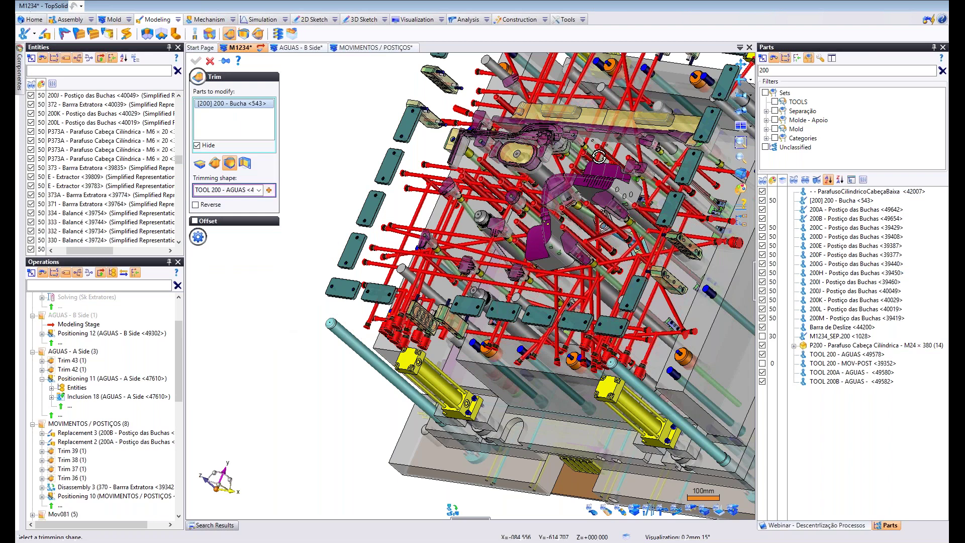
pyautogui.moveTo(521, 212); pyautogui.dragTo(662, 256, button='middle')
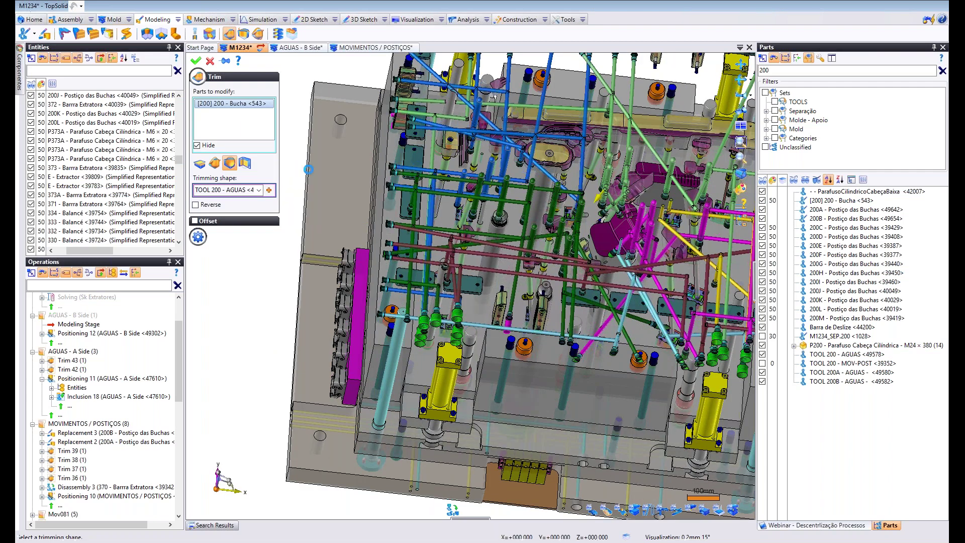
pyautogui.press('Return')
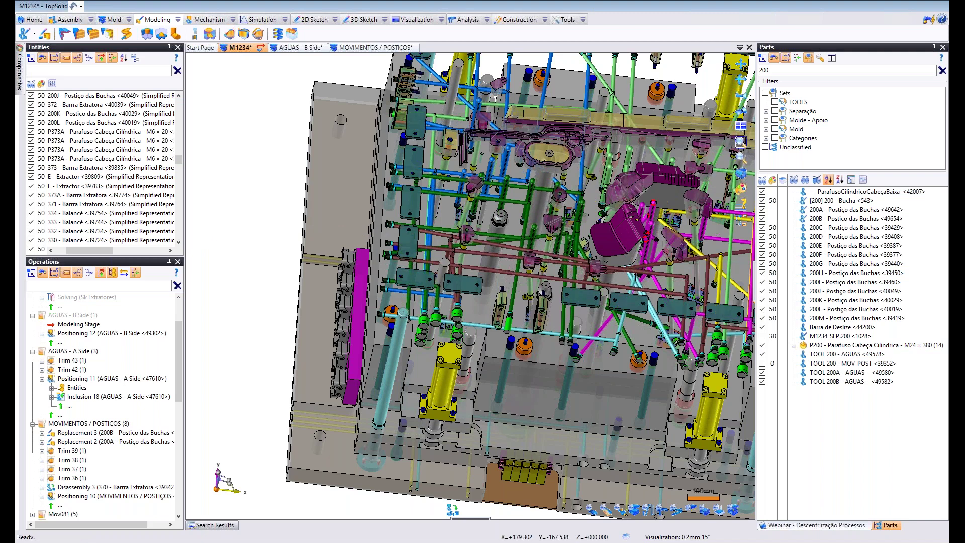
# Try to rename the new plate 200 trim operation as Trim PEÇA 200.
pyautogui.doubleClick(71, 333)
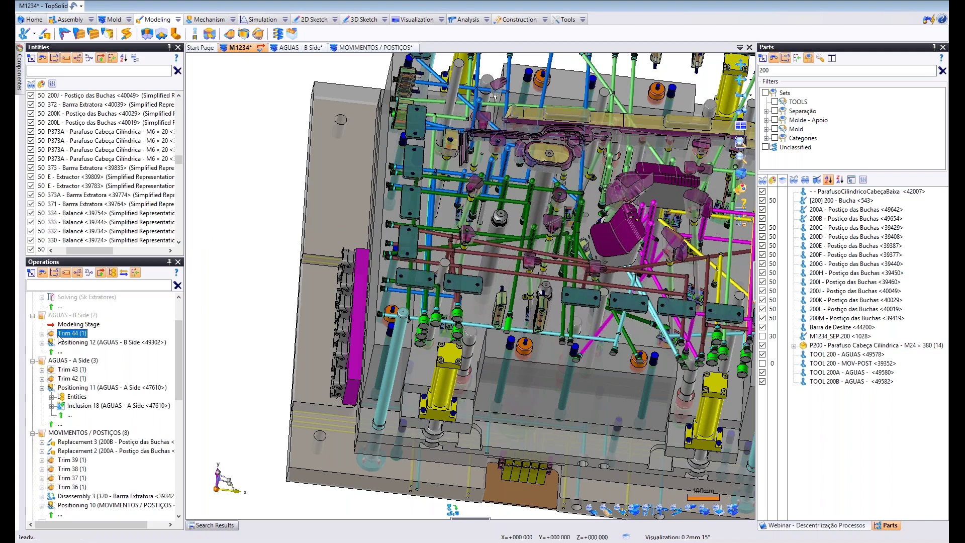
pyautogui.doubleClick(74, 334)
pyautogui.write('pEÇA')
pyautogui.press('BackSpace')
pyautogui.press('BackSpace')
pyautogui.write('EÇA 200')
pyautogui.press('Return')
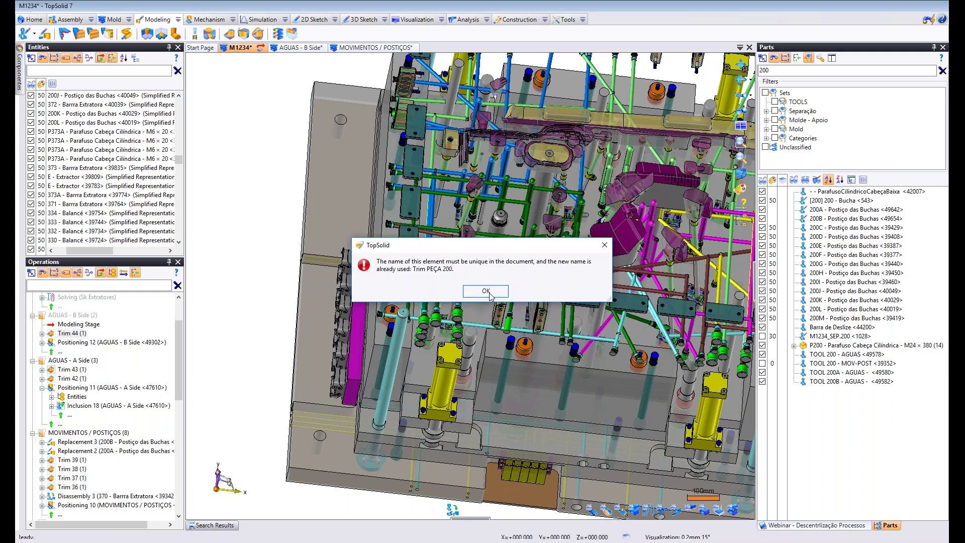
pyautogui.press('Return')
# Rename the plate 200 trim operation as Trim PEÇA 200 with a trailing space to keep the name unique.
pyautogui.press('Left')
pyautogui.press('Left')
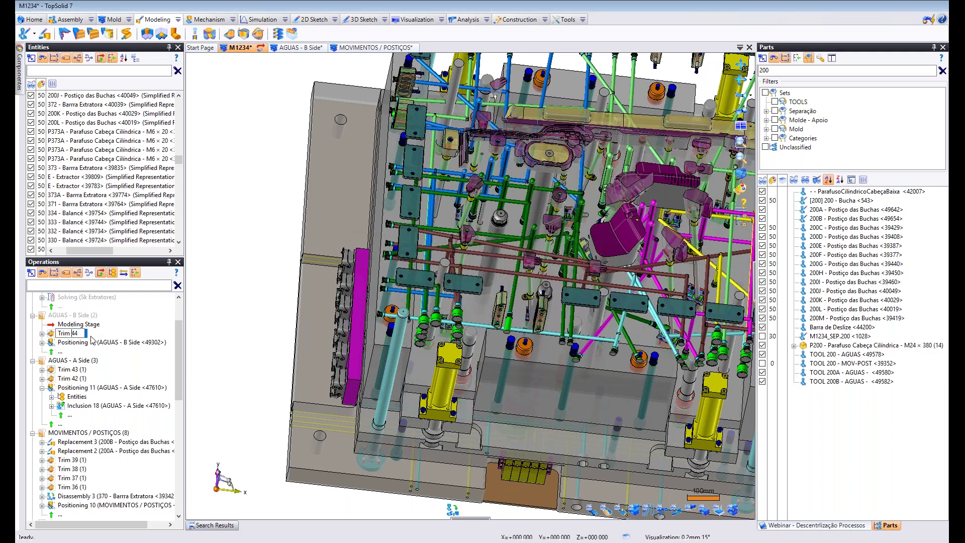
pyautogui.write('PEÇA 200')
pyautogui.press('Return')
# Trim insert 200A - Postiço das Buchas with the TOOL 200A - AGUAS shape.
pyautogui.scroll(-1, 283, 290)
pyautogui.click(229, 34)
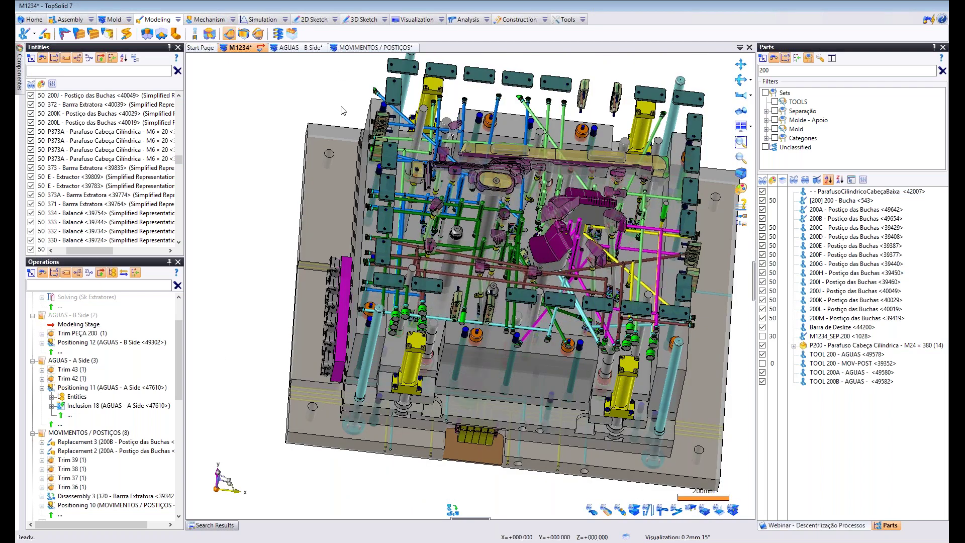
pyautogui.click(541, 246)
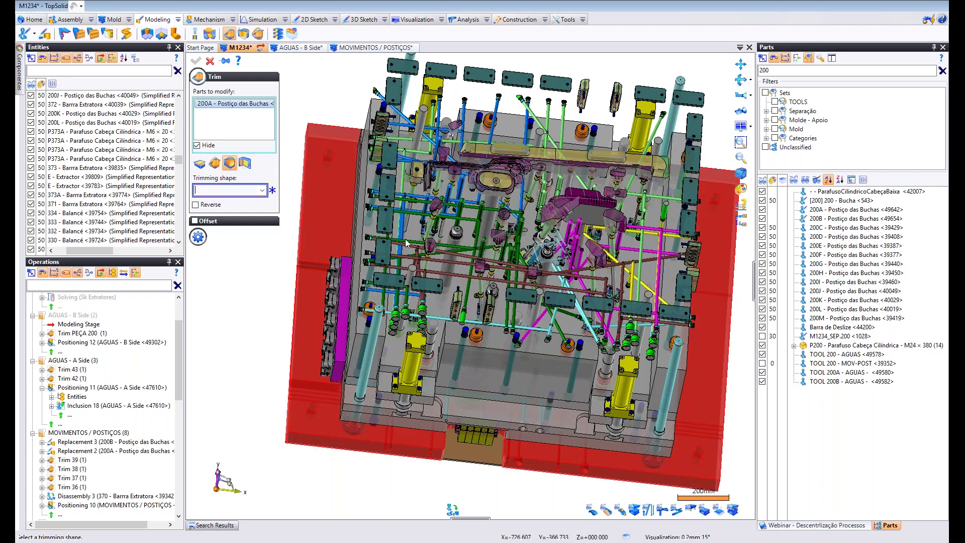
pyautogui.click(412, 258)
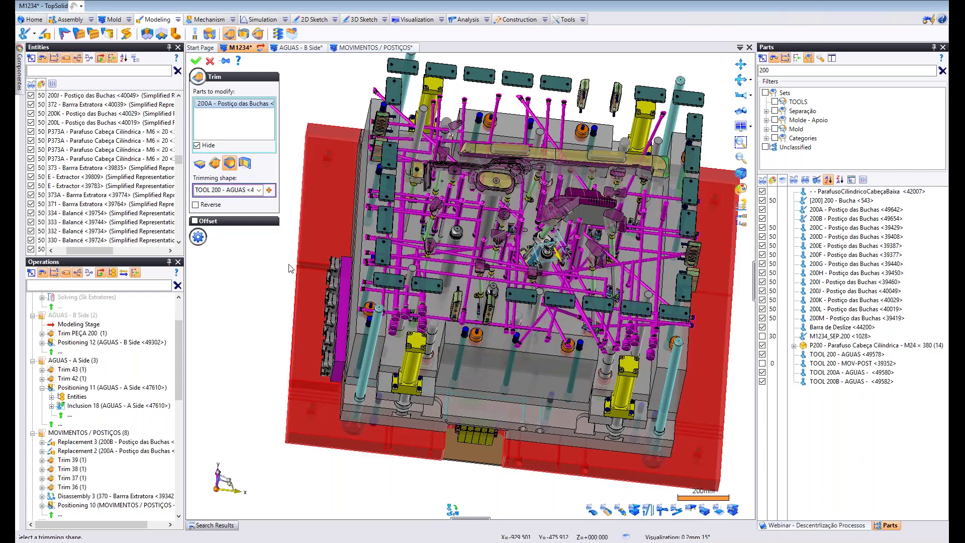
pyautogui.scroll(3, 585, 242)
pyautogui.click(251, 189)
pyautogui.press('Delete')
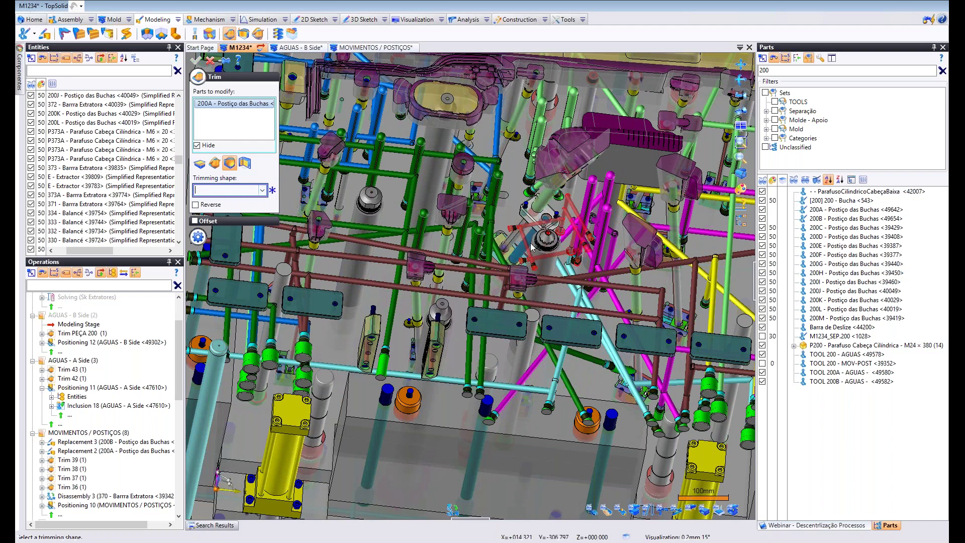
pyautogui.click(531, 247)
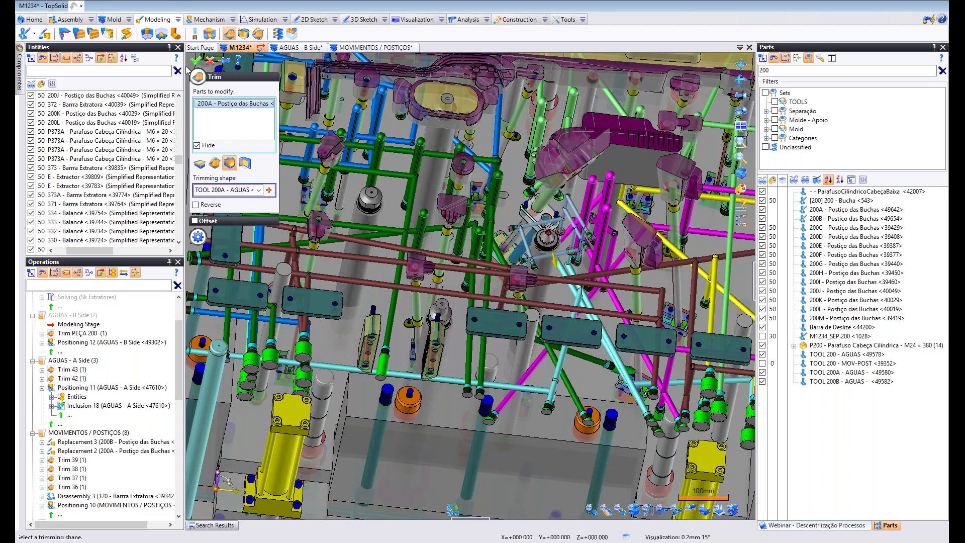
pyautogui.press('Return')
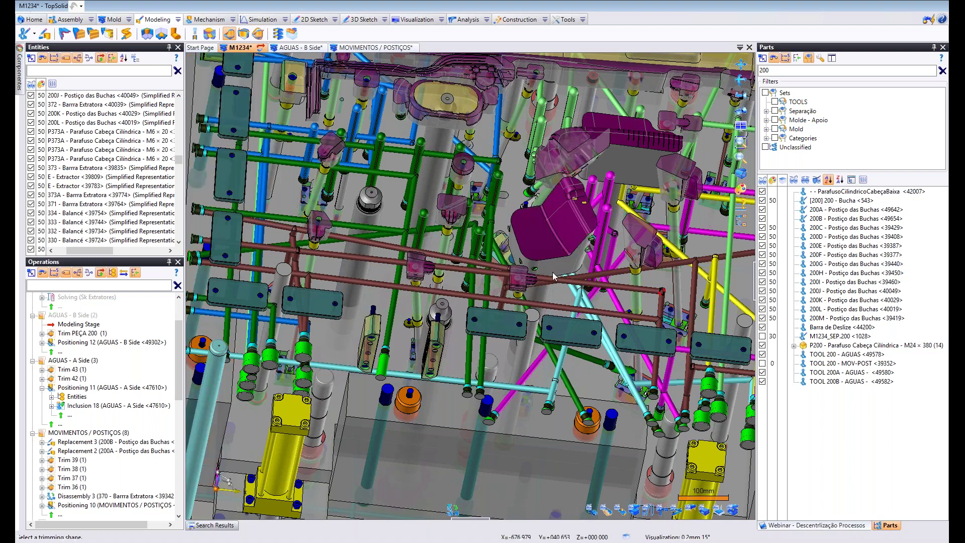
# Rename the insert 200A trim operation as Trim PEÇA 200A.
pyautogui.press('F2')
pyautogui.doubleClick(75, 335)
pyautogui.write('PEÇA 200')
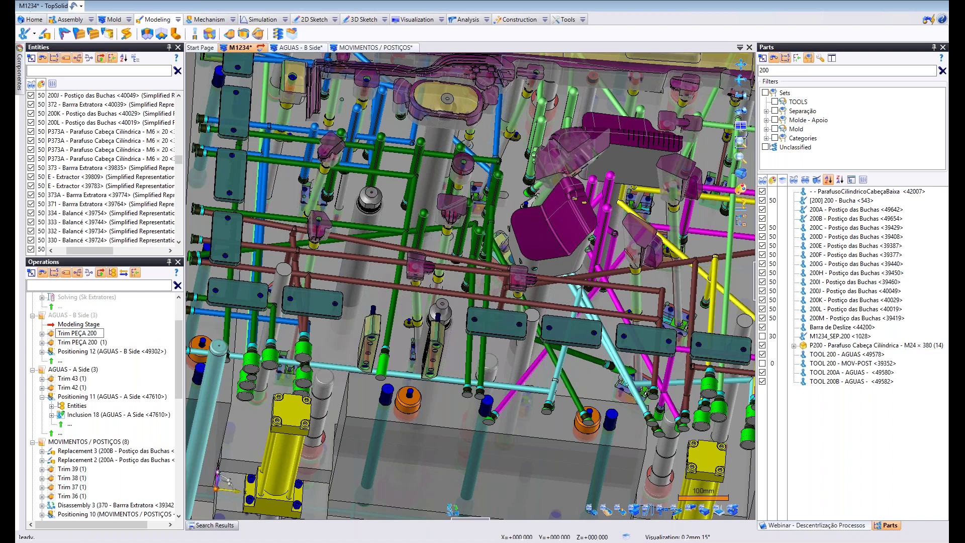
pyautogui.write('a')
pyautogui.press('BackSpace')
pyautogui.write('A')
pyautogui.press('Return')
# Trim insert 200B - Postiço das Buchas with the TOOL 200B - AGUAS shape and rename the operation as Trim PEÇA 200B.
pyautogui.click(235, 36)
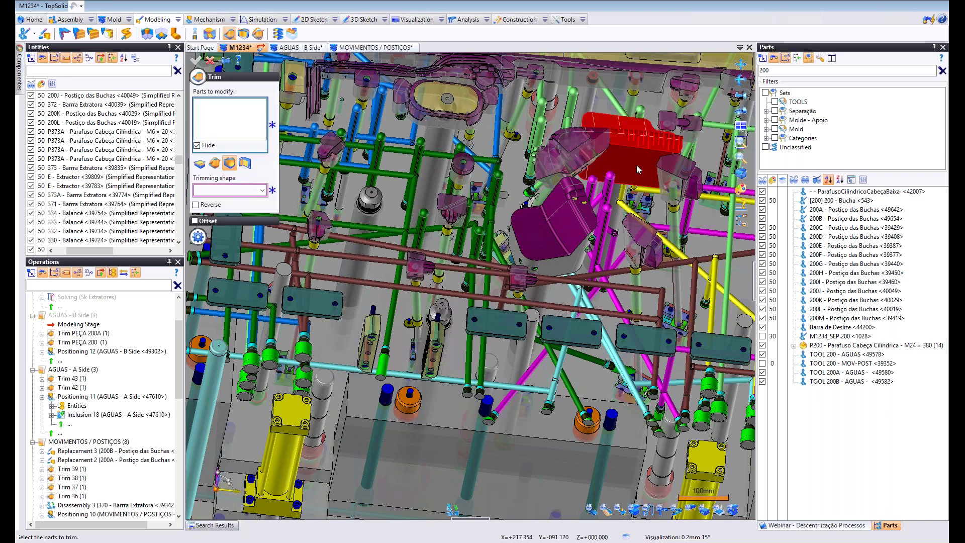
pyautogui.click(303, 206)
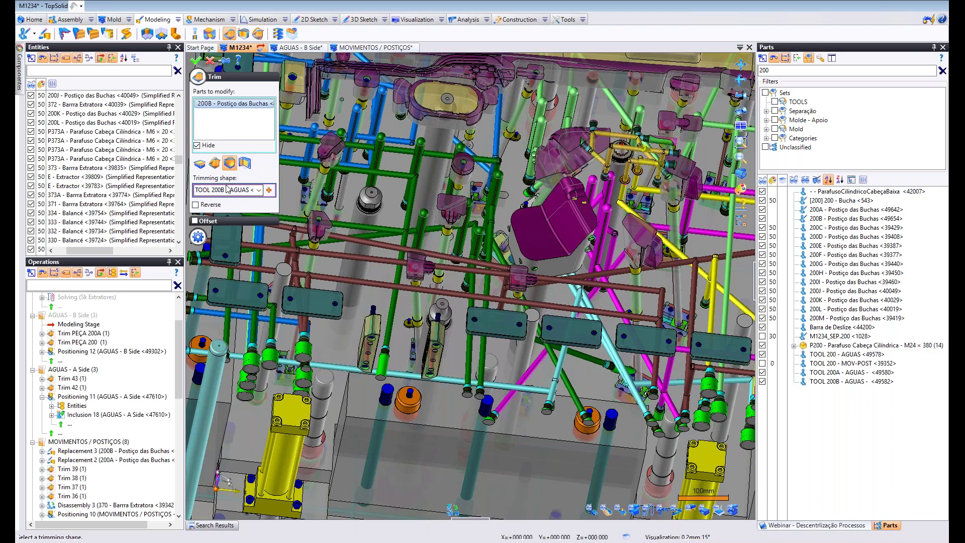
pyautogui.click(195, 61)
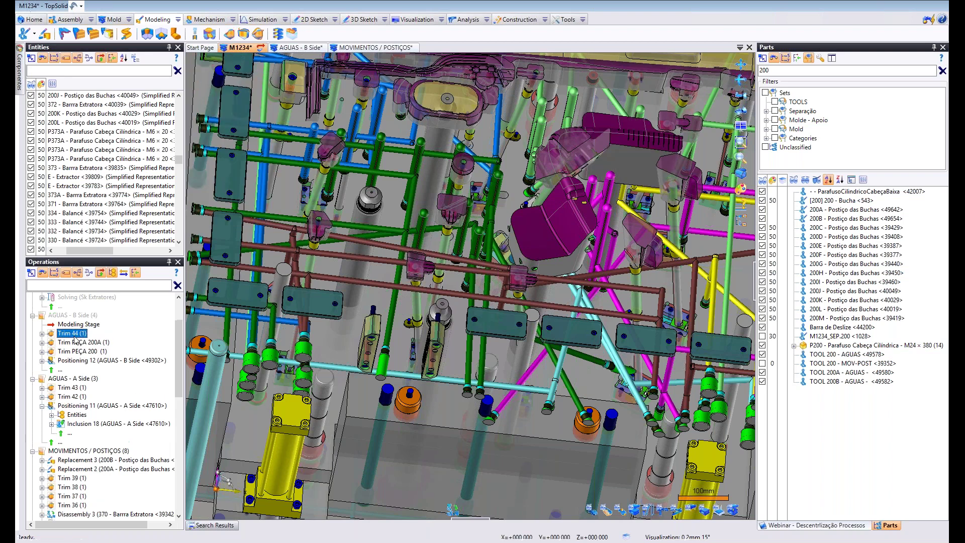
pyautogui.write('PEÇA')
pyautogui.press('Return')
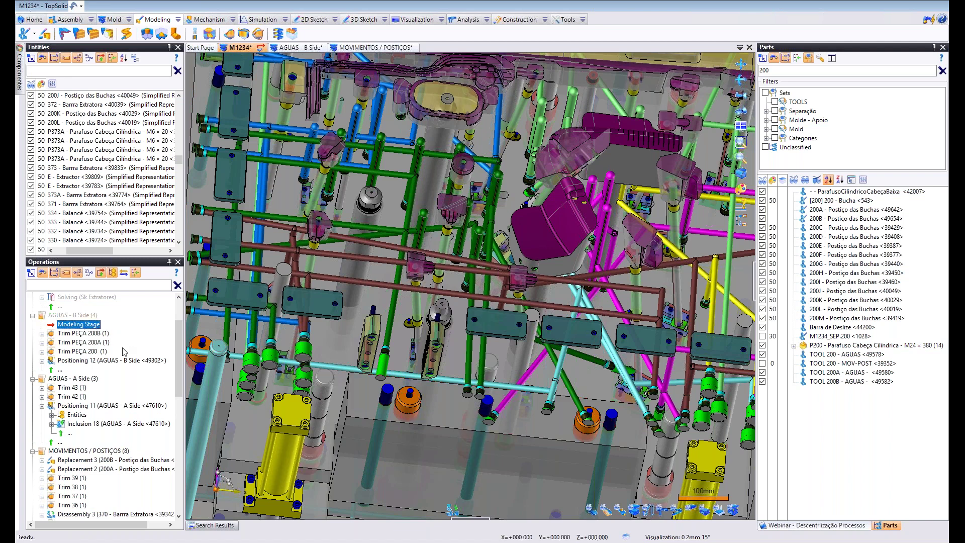
# Move the modeling stage past the AGUAS - B Side and EXTRATORES folders to reactivate all assembly operations.
pyautogui.moveTo(66, 327); pyautogui.dragTo(70, 315)
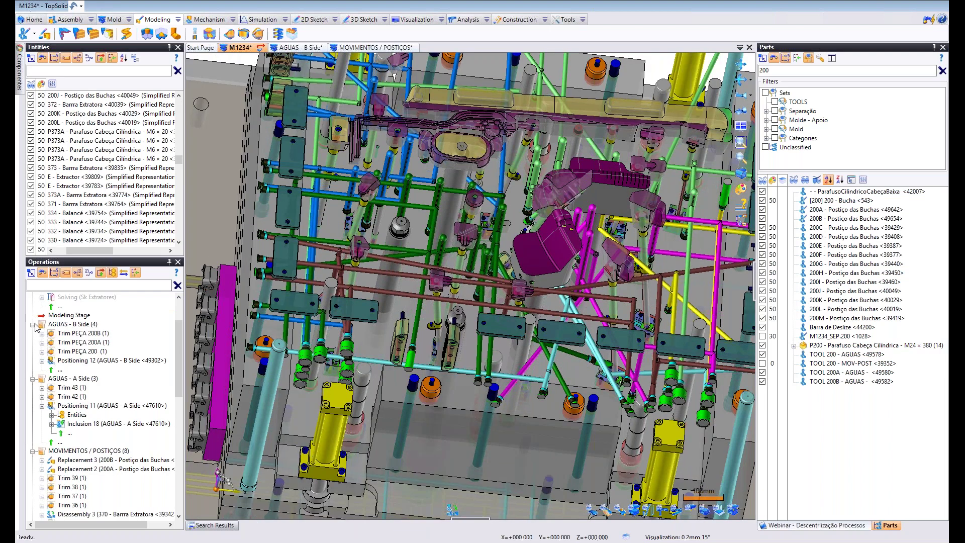
pyautogui.scroll(2, 102, 336)
pyautogui.moveTo(69, 371); pyautogui.dragTo(74, 356)
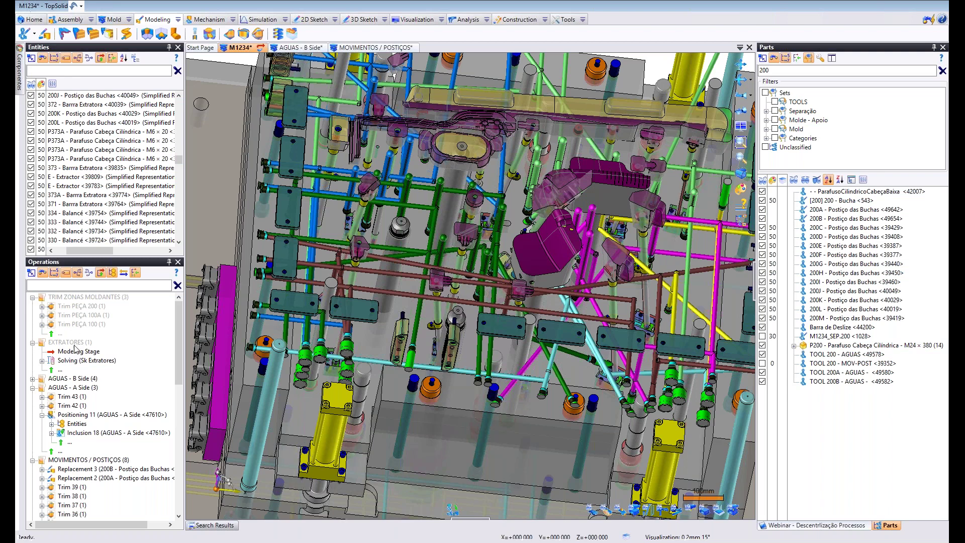
pyautogui.click(74, 351)
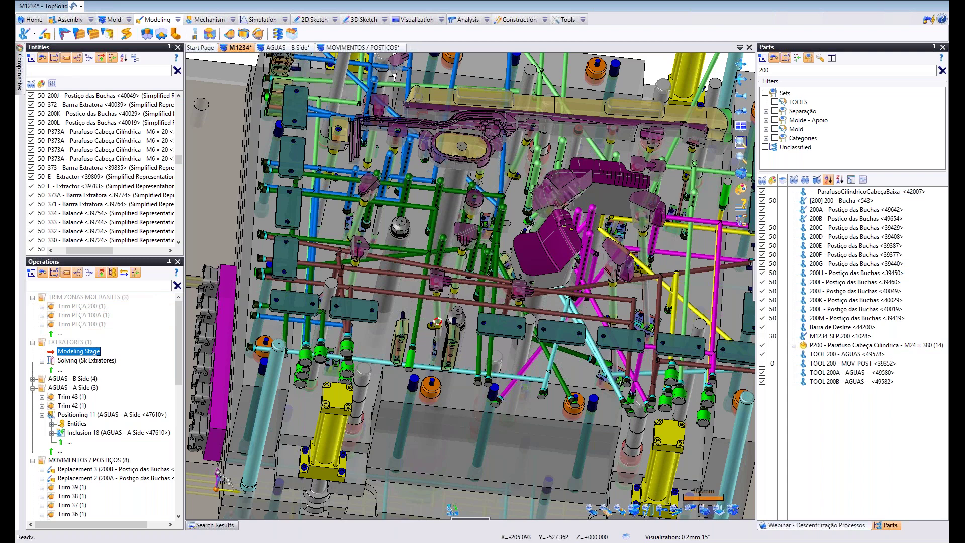
pyautogui.press('Delete')
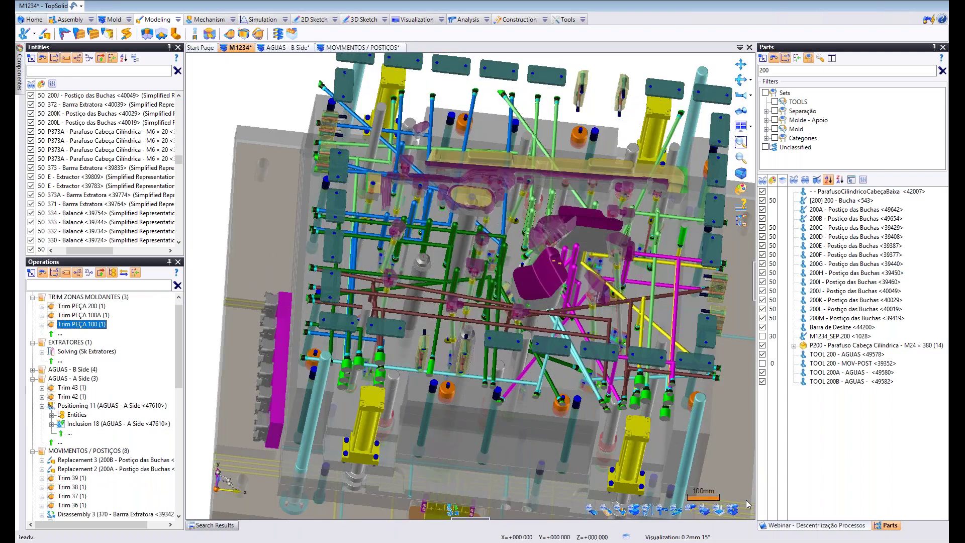
# Hide the mold sides and gating to isolate the channels, and assign AGUAS - B Side to the Cooling set.
pyautogui.click(733, 512)
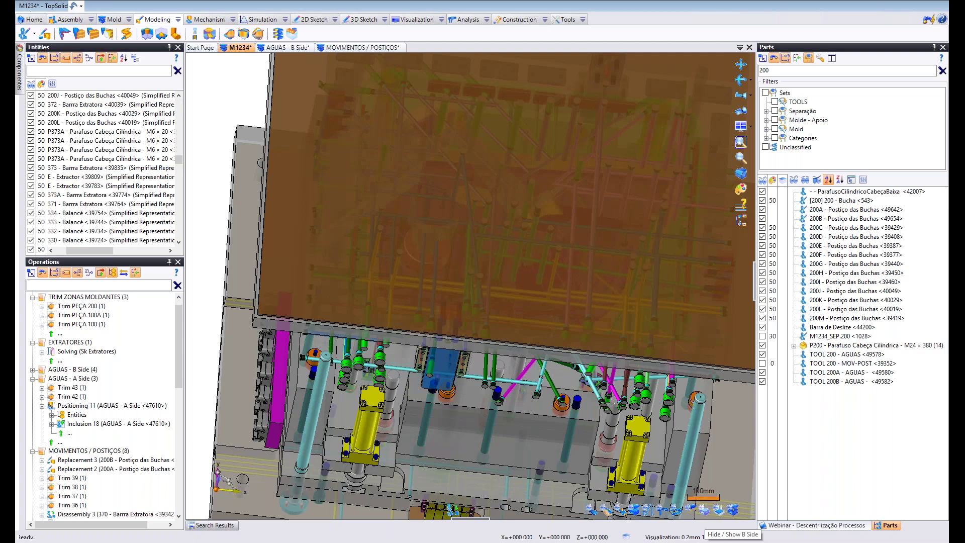
pyautogui.click(680, 513)
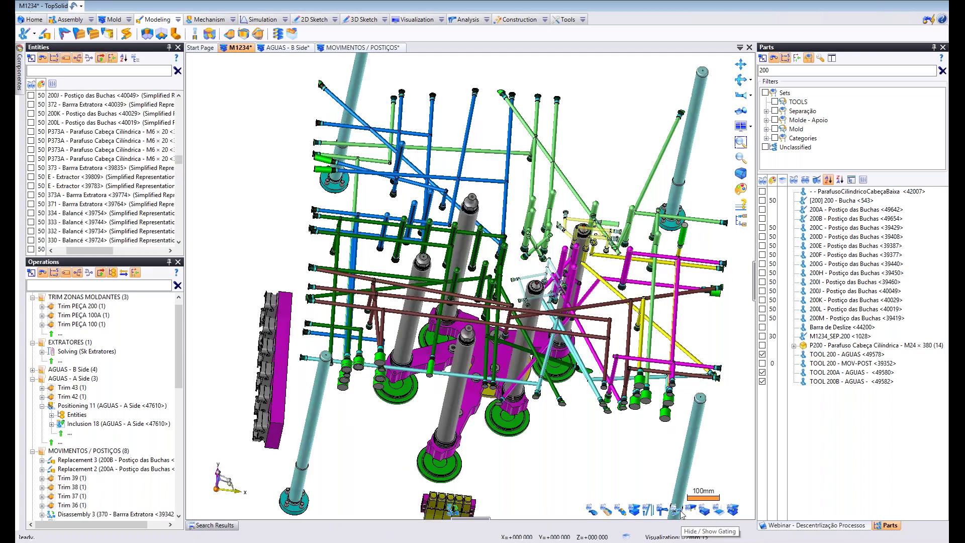
pyautogui.click(680, 513)
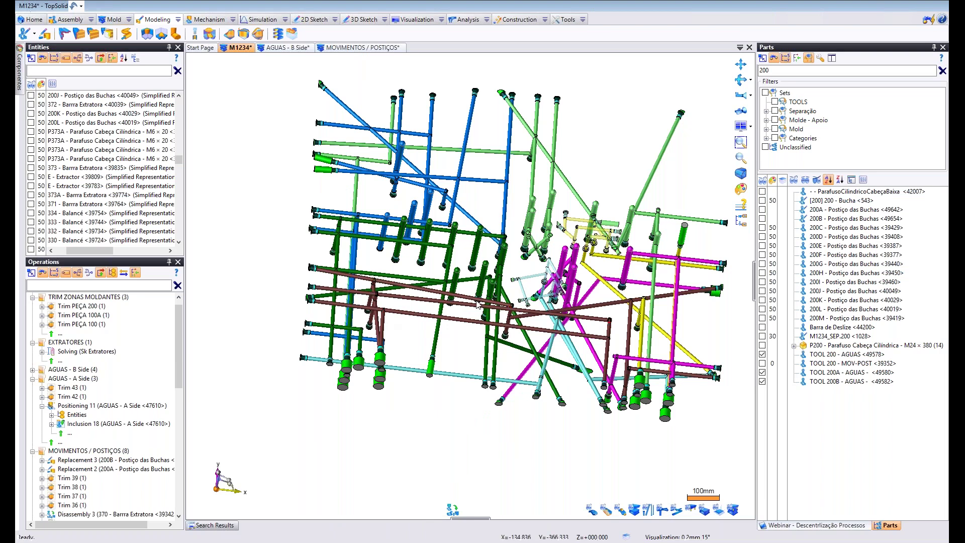
pyautogui.rightClick(491, 351)
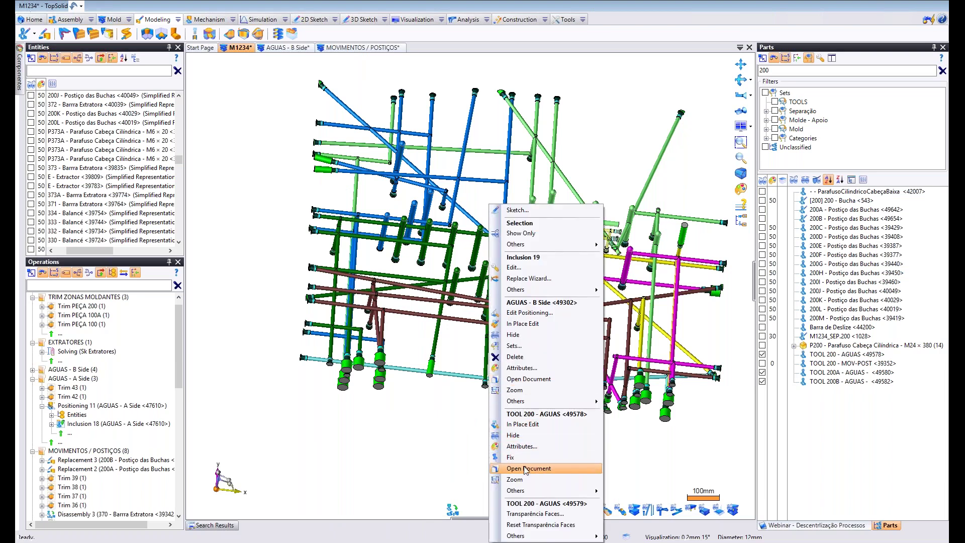
pyautogui.moveTo(541, 402)
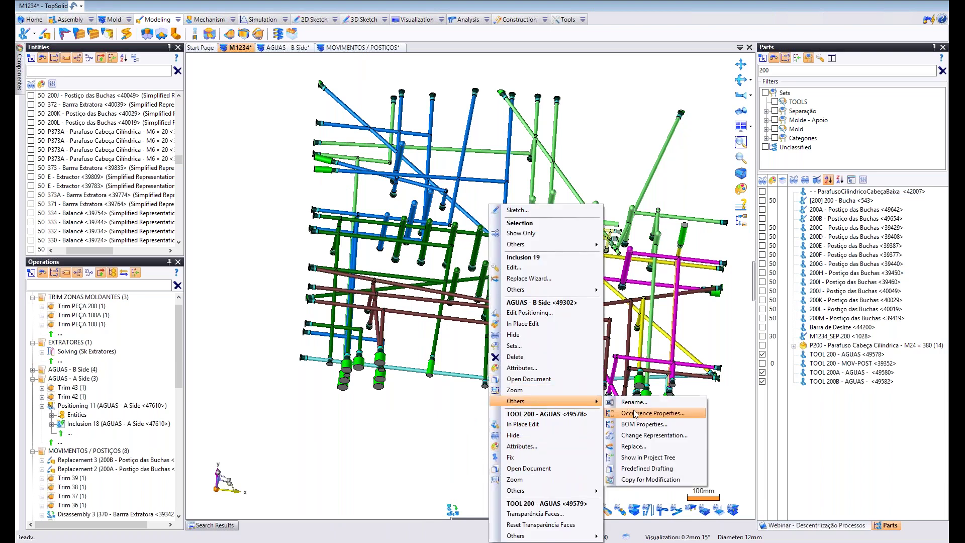
pyautogui.click(513, 345)
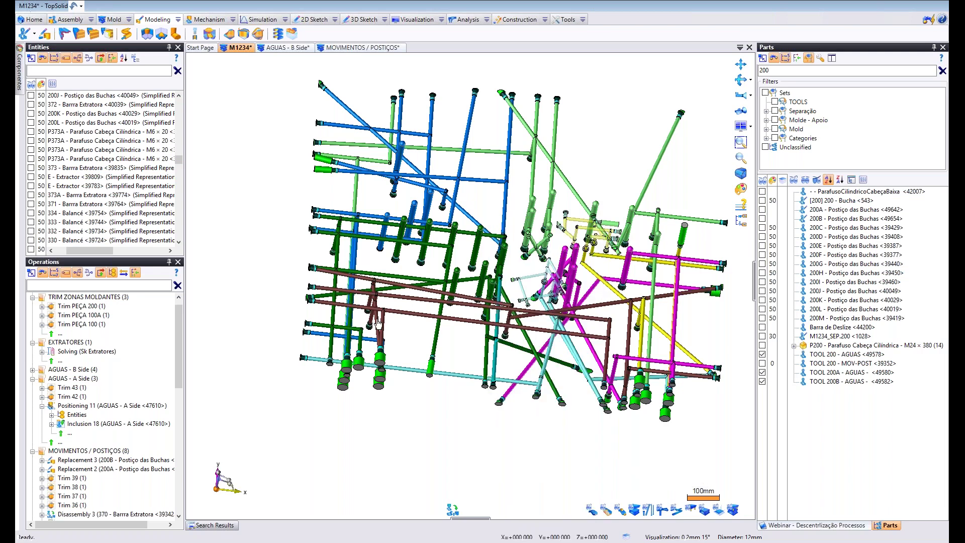
pyautogui.click(199, 204)
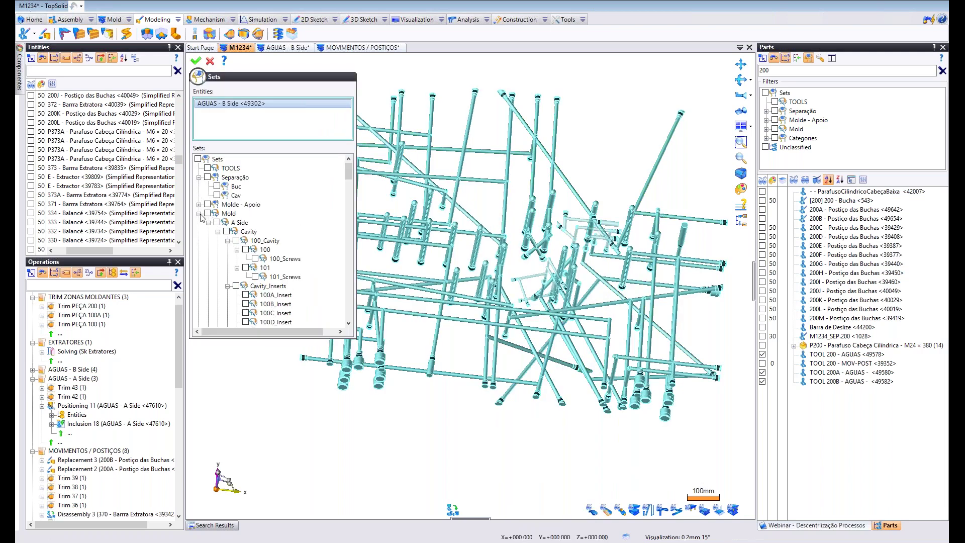
pyautogui.click(199, 213)
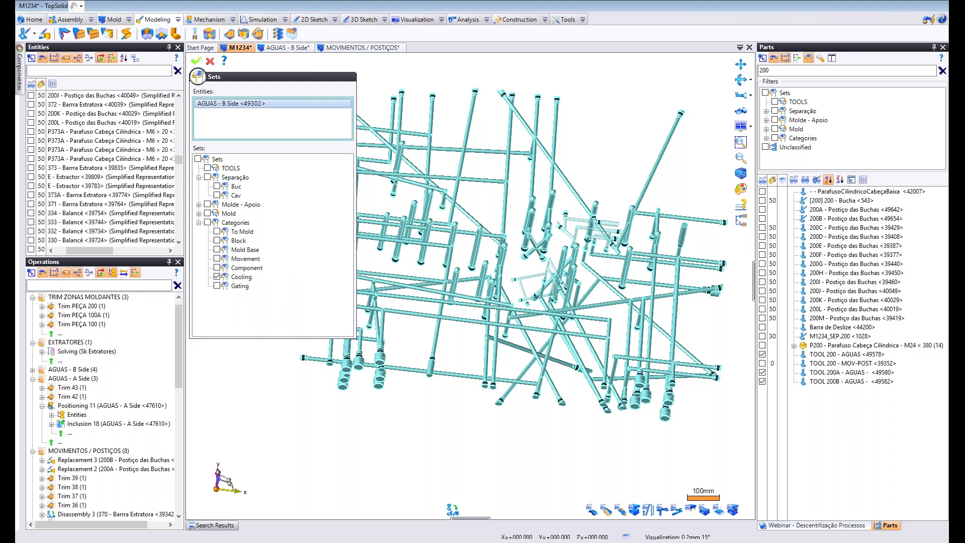
pyautogui.click(195, 60)
# Hide the cooling and display the B side to examine how plate 200 is trimmed.
pyautogui.click(658, 508)
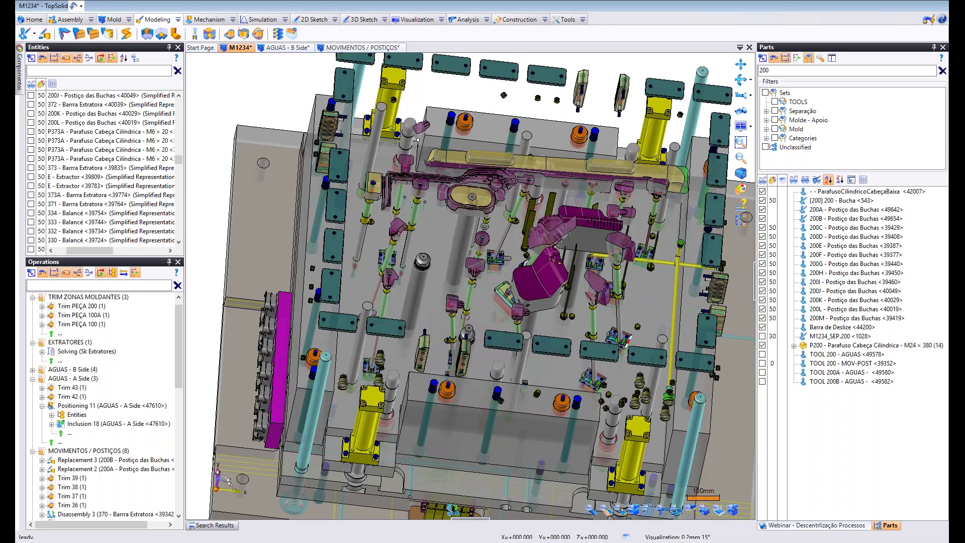
pyautogui.moveTo(618, 347); pyautogui.dragTo(598, 296, button='middle')
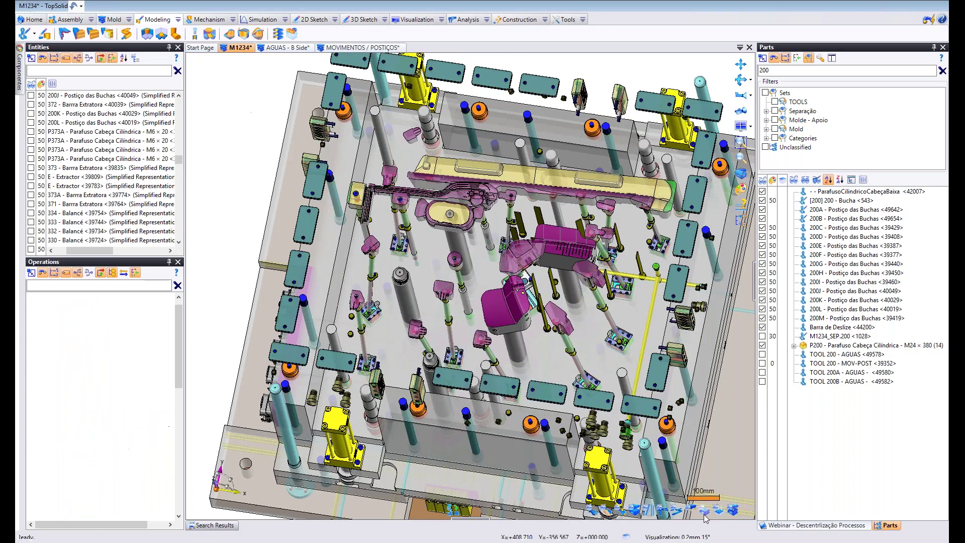
pyautogui.click(723, 509)
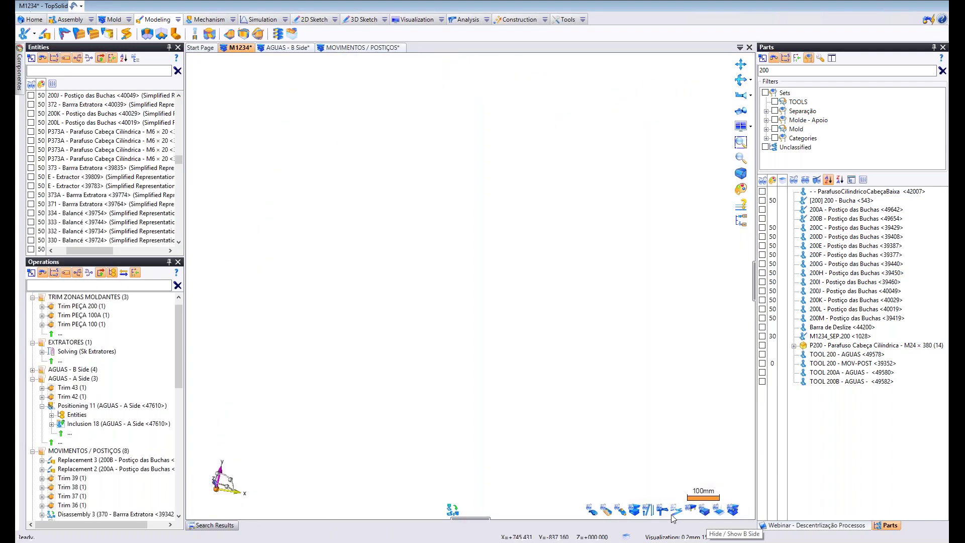
pyautogui.click(706, 511)
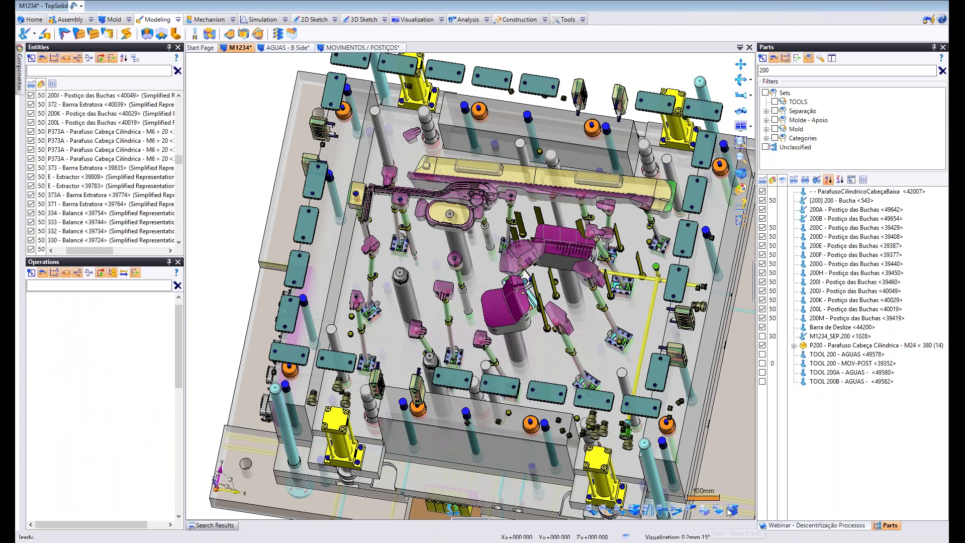
pyautogui.click(730, 510)
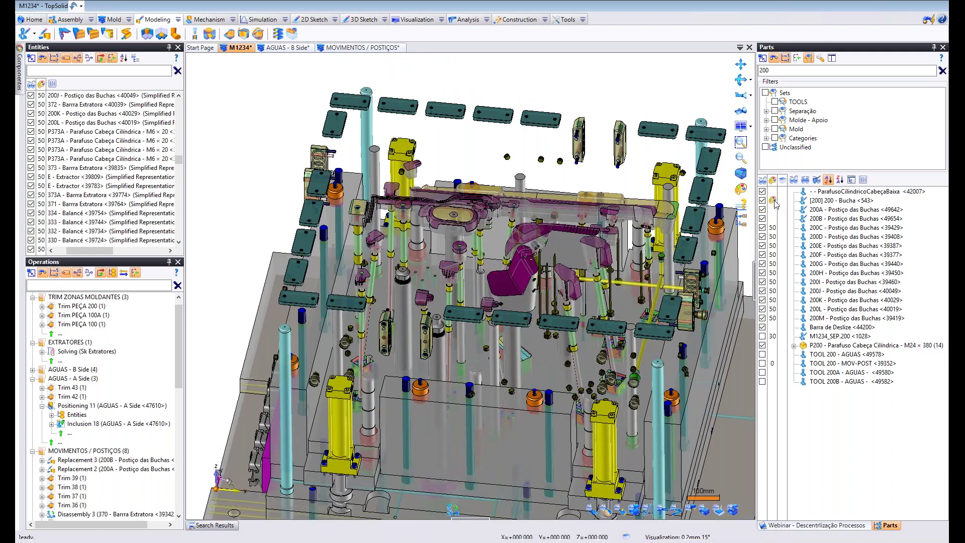
# Edit the Trim PEÇA 200 operation in the AGUAS - B Side folder and reverse its trimming direction.
pyautogui.click(832, 201)
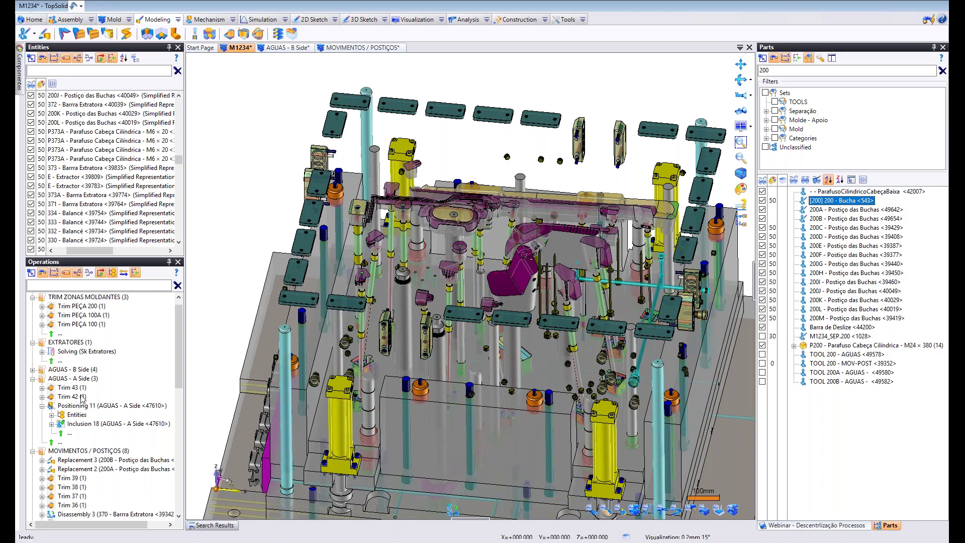
pyautogui.click(32, 371)
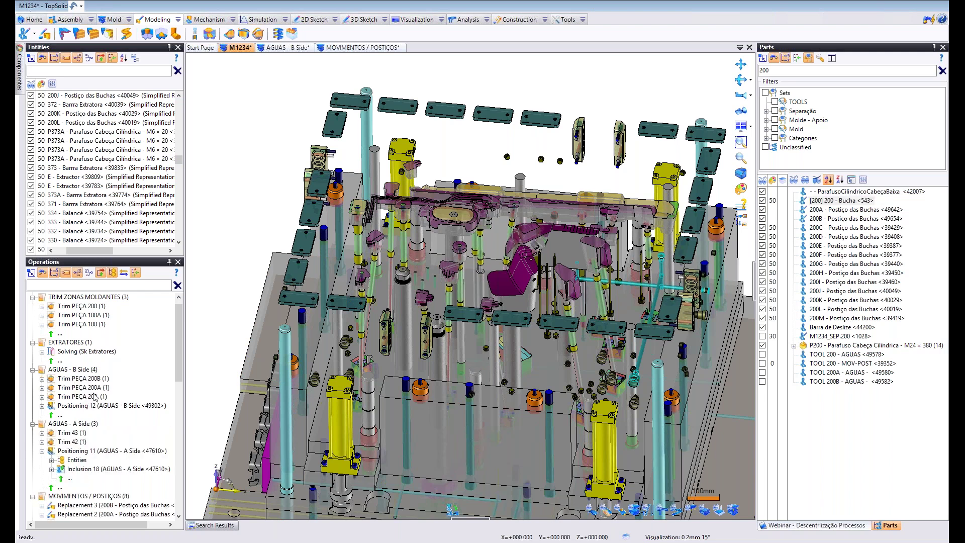
pyautogui.rightClick(93, 393)
pyautogui.click(116, 409)
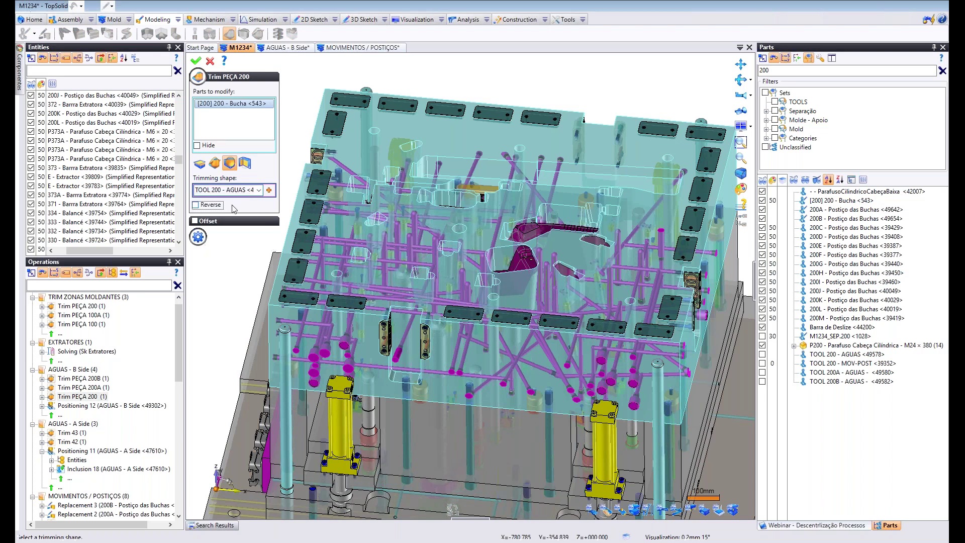
pyautogui.click(196, 204)
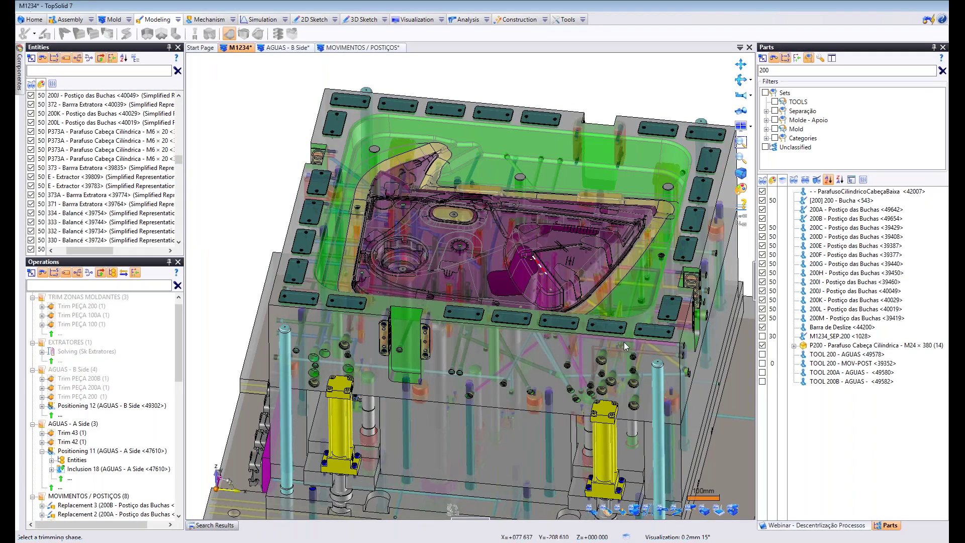
# Switch the mold-side and cooling displays on and off to inspect both sides, ending with the B side shown.
pyautogui.click(704, 509)
pyautogui.moveTo(626, 426); pyautogui.dragTo(697, 431, button='middle')
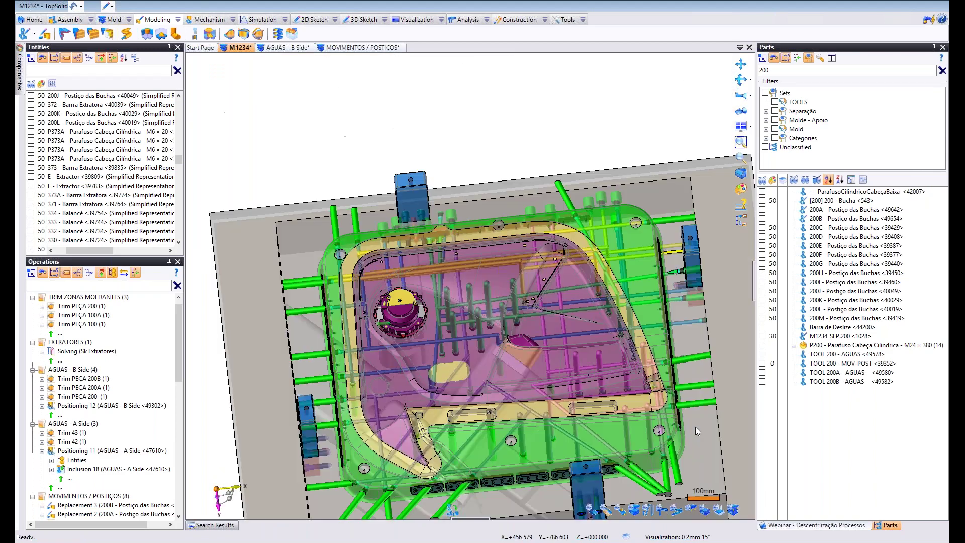
pyautogui.click(660, 510)
pyautogui.moveTo(484, 351)
pyautogui.mouseDown(button='middle')
pyautogui.moveTo(506, 383)
pyautogui.moveTo(496, 359)
pyautogui.mouseUp(button='middle')
pyautogui.click(703, 510)
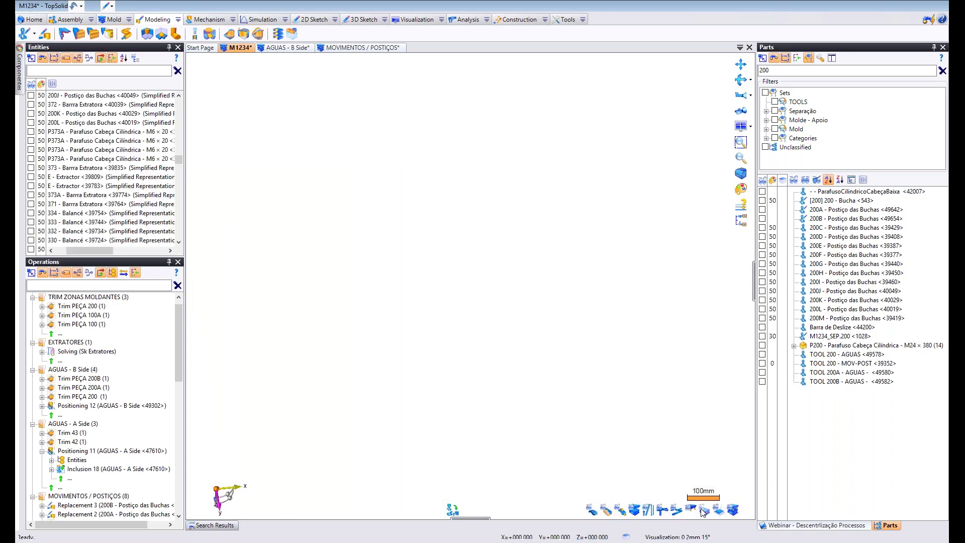
pyautogui.moveTo(558, 354); pyautogui.dragTo(570, 455, button='middle')
pyautogui.moveTo(507, 275); pyautogui.dragTo(562, 296, button='middle')
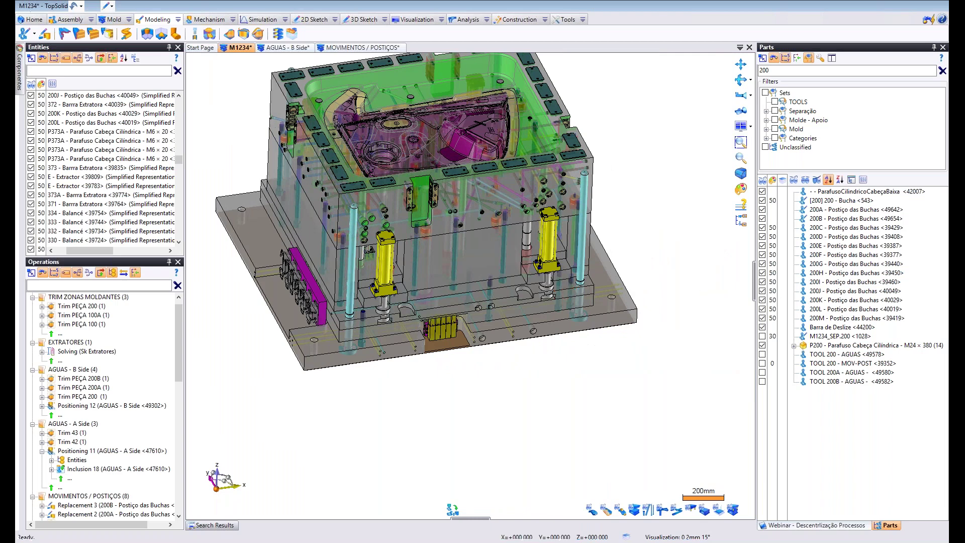
# Switch to PowerPoint to review the TopSolid'Mold process list slide and return to the mold assembly.
pyautogui.hotkey('alt', 'Tab')
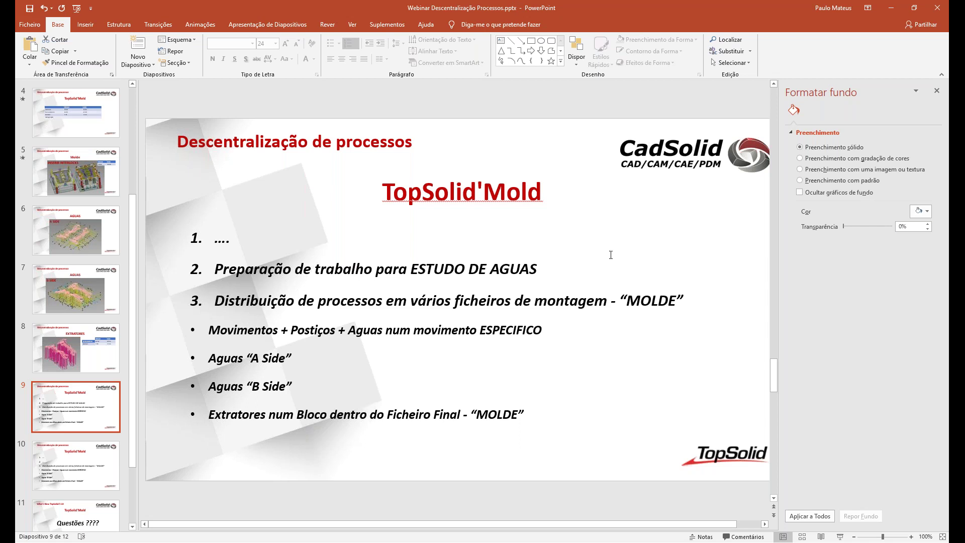
pyautogui.click(891, 6)
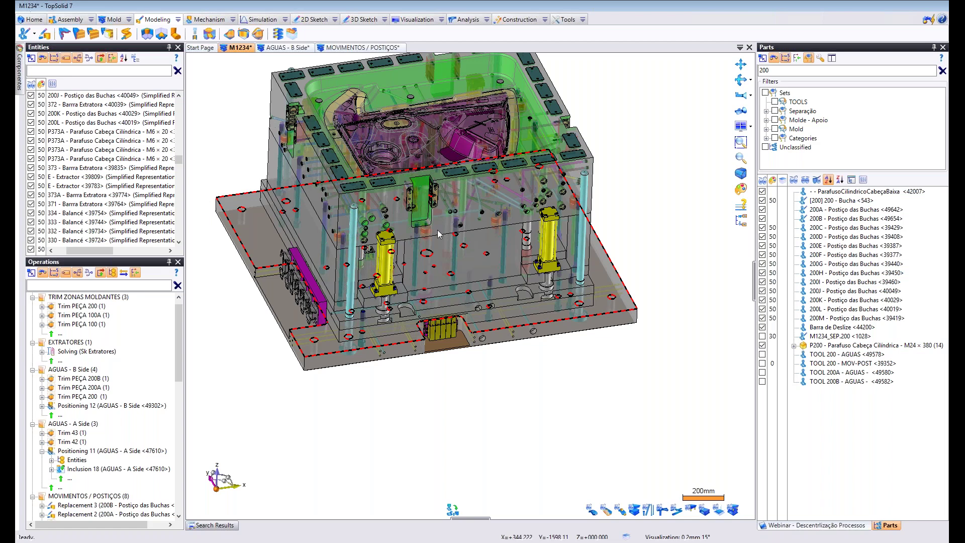
# Roll the modeling stage back before the molding-zone trims and create an in-place part from the Peça GHOST template.
pyautogui.scroll(1, 101, 306)
pyautogui.moveTo(72, 297); pyautogui.dragTo(72, 351)
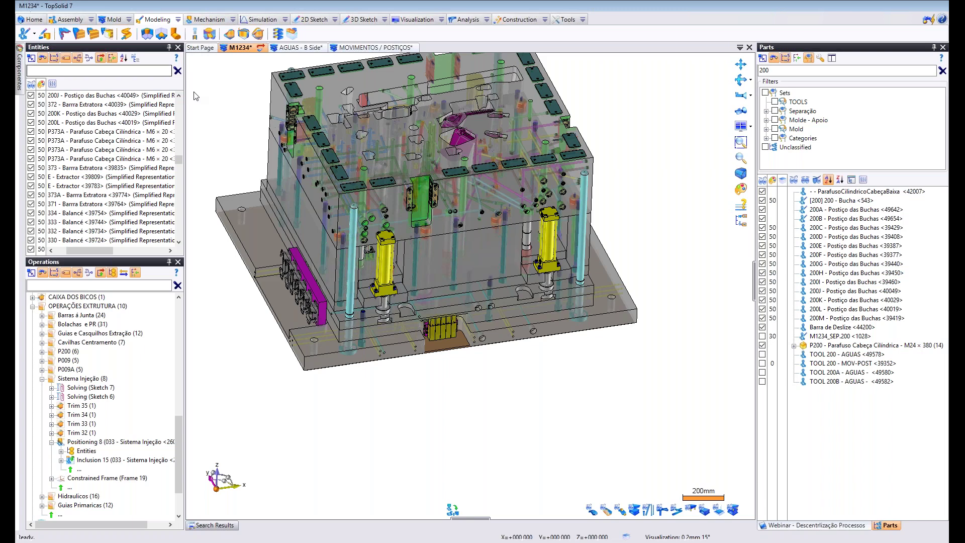
pyautogui.rightClick(226, 100)
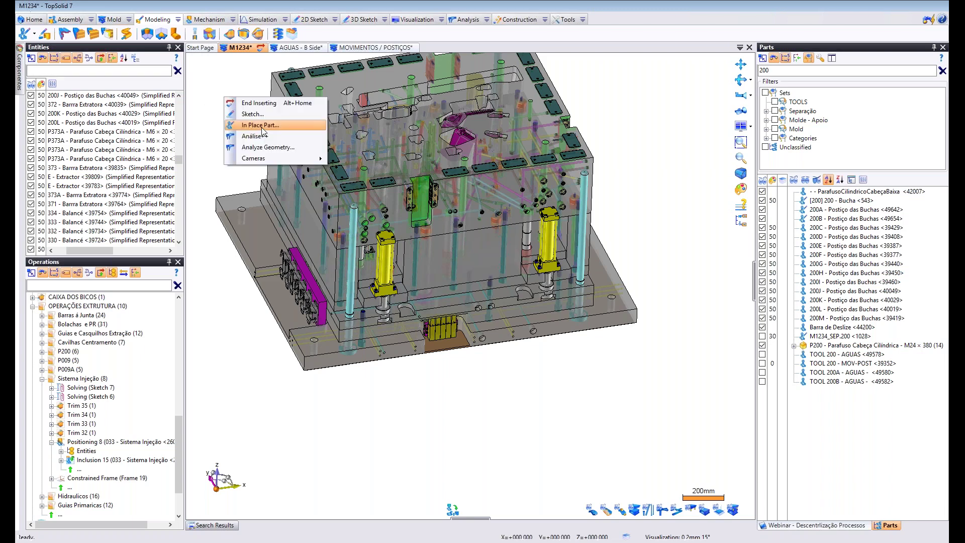
pyautogui.click(262, 126)
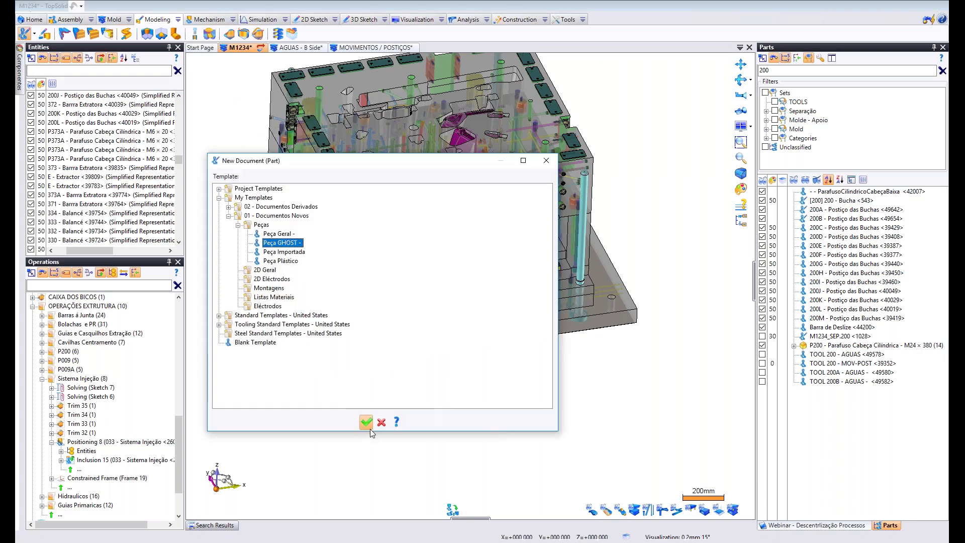
pyautogui.click(369, 427)
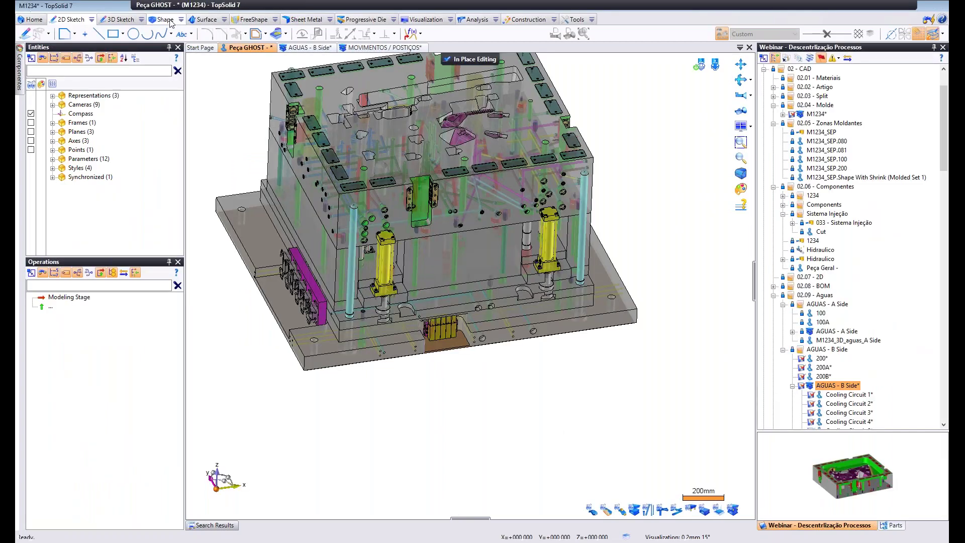
# Create an enclosing block around plate 200 oriented to the Absolute Frame, and hide the surrounding assembly.
pyautogui.click(168, 20)
pyautogui.click(34, 34)
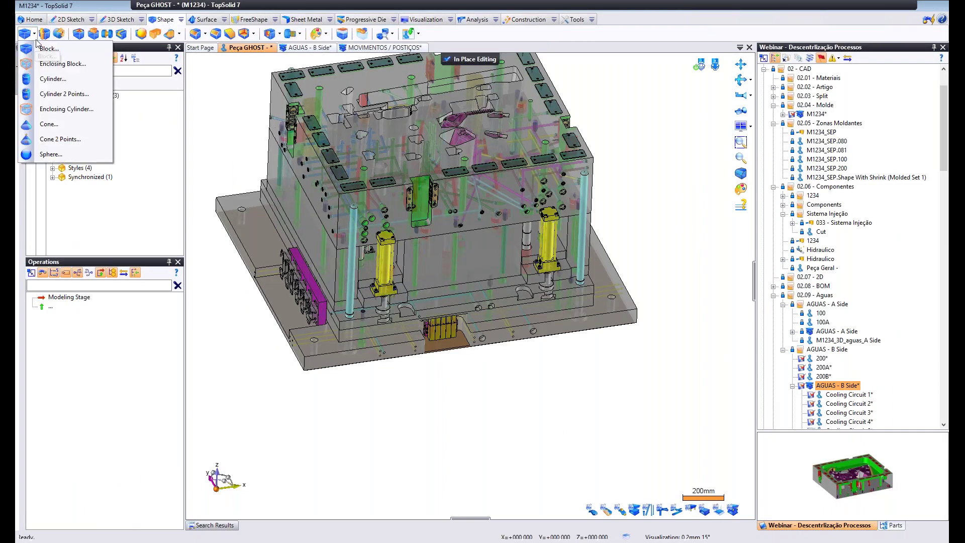
pyautogui.click(50, 65)
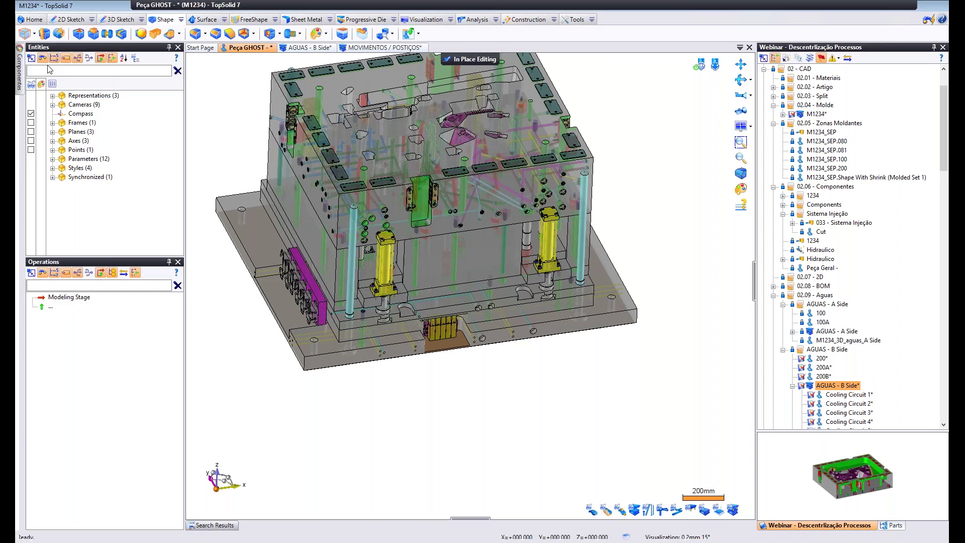
pyautogui.click(344, 87)
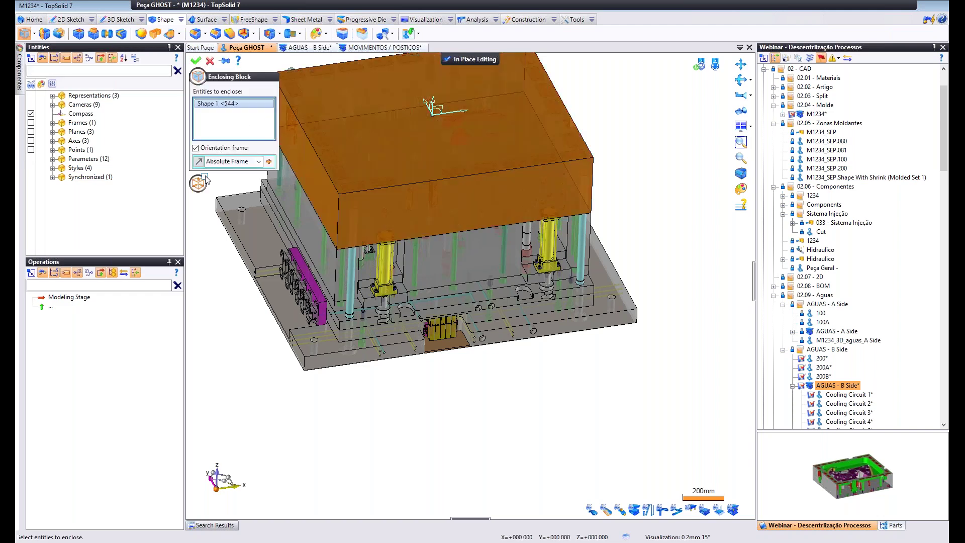
pyautogui.click(196, 62)
pyautogui.click(700, 64)
pyautogui.click(756, 79)
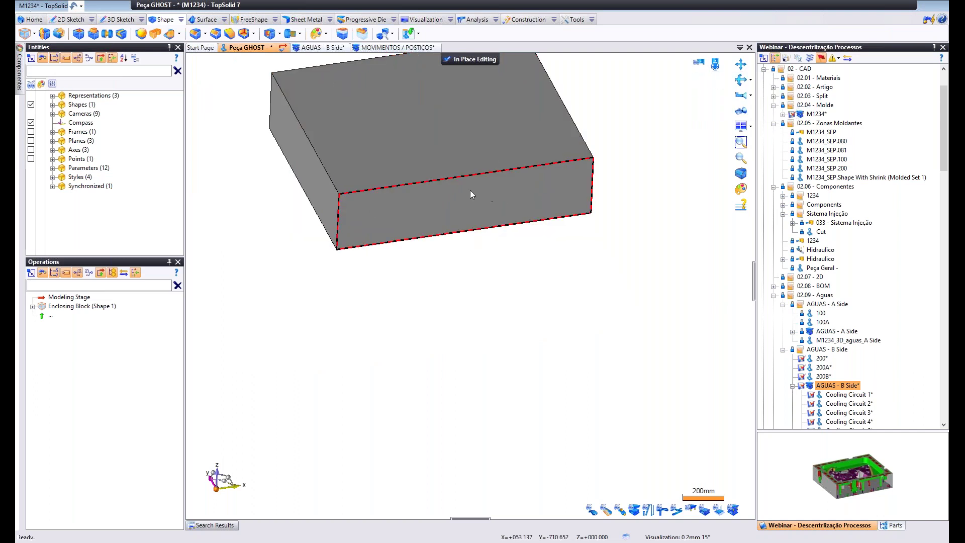
# Delete the enclosing block's operation history in the ghost part, keeping its shape as a basic creation, and finish the in-place editing.
pyautogui.rightClick(337, 116)
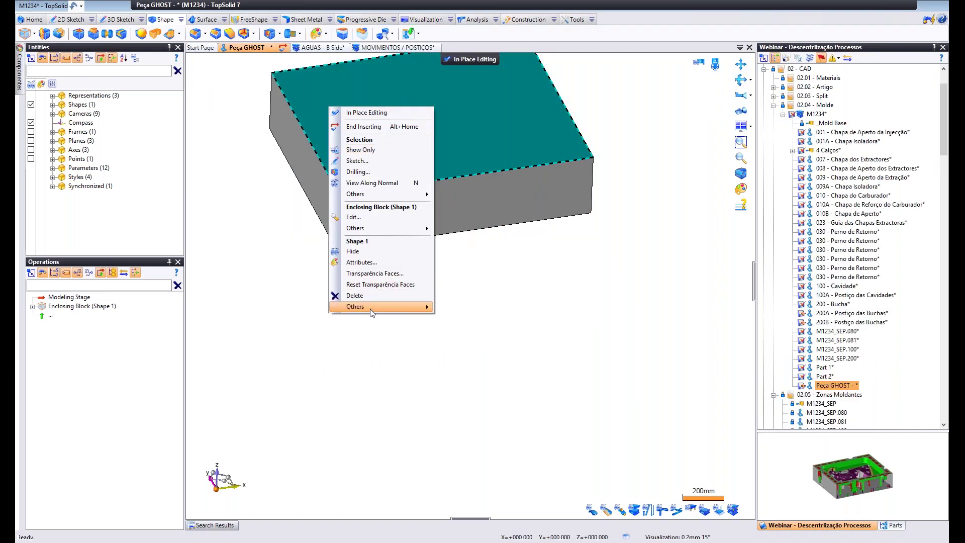
pyautogui.moveTo(372, 312)
pyautogui.click(452, 336)
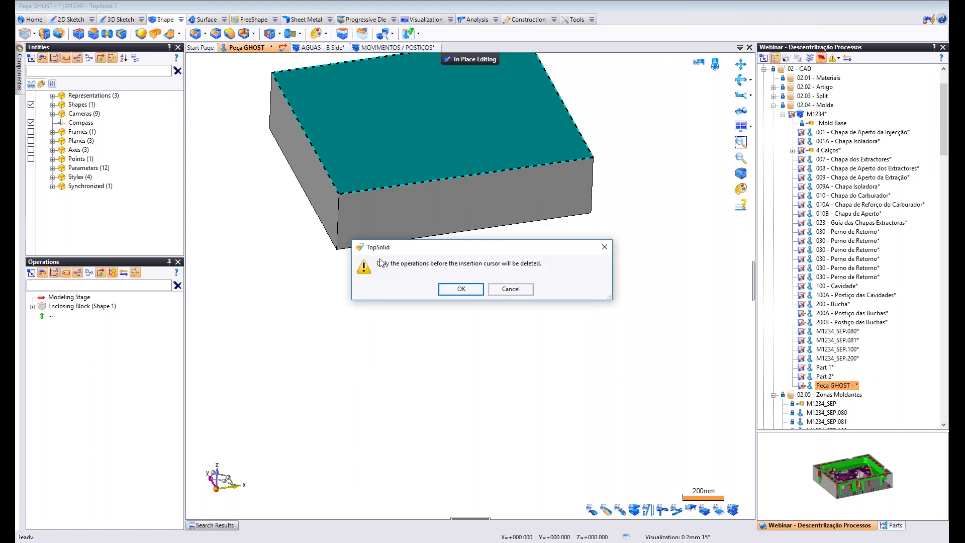
pyautogui.click(466, 288)
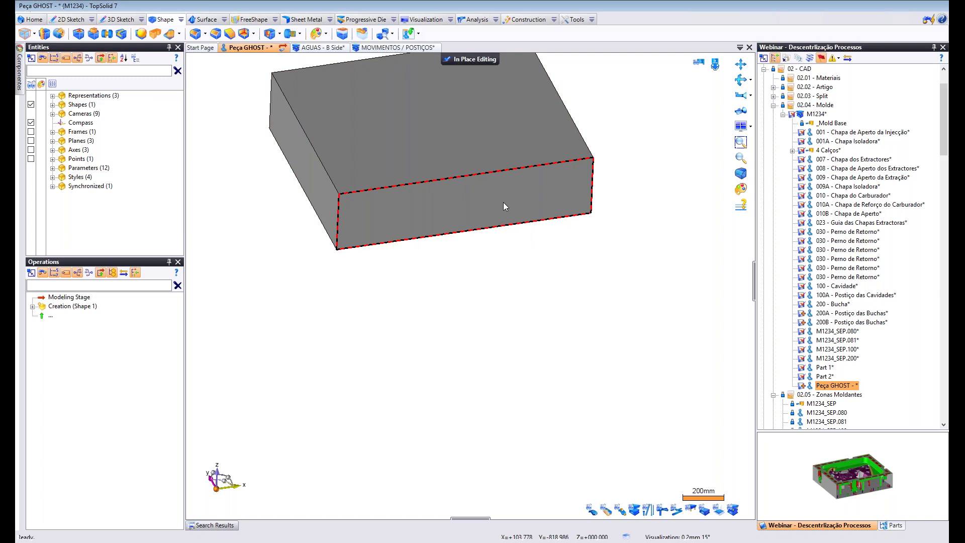
pyautogui.click(453, 61)
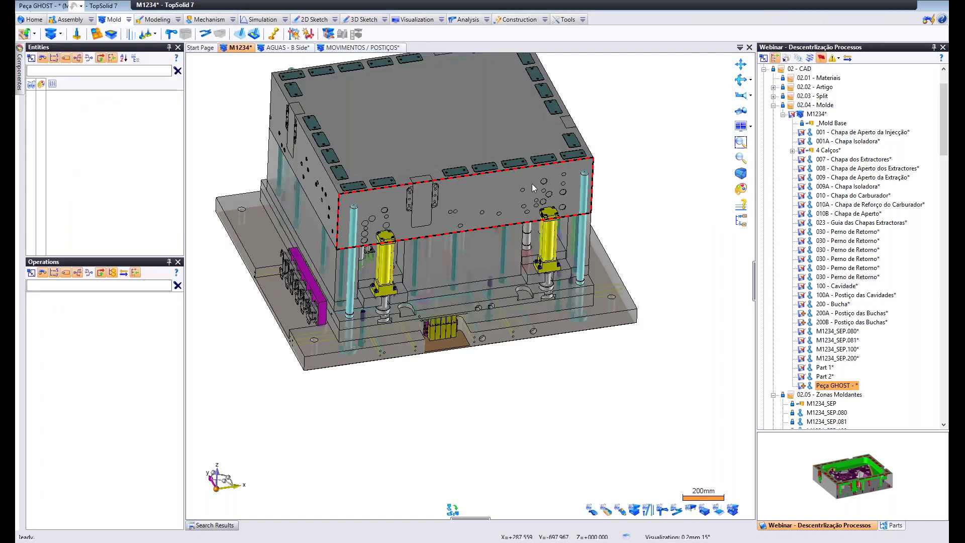
# Add the new ghost part enclosing plate 200 to the TOOLS set of the mold assembly.
pyautogui.click(52, 95)
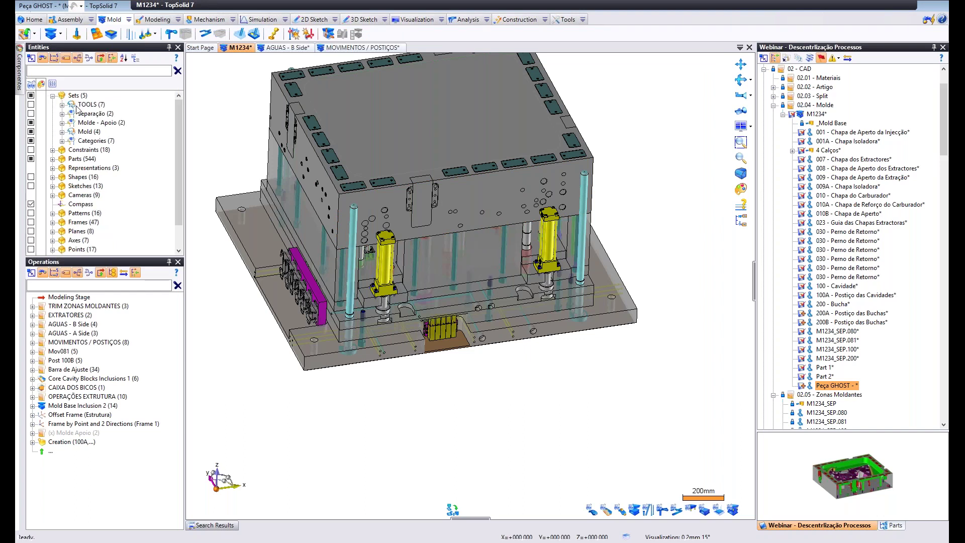
pyautogui.click(62, 105)
pyautogui.rightClick(92, 105)
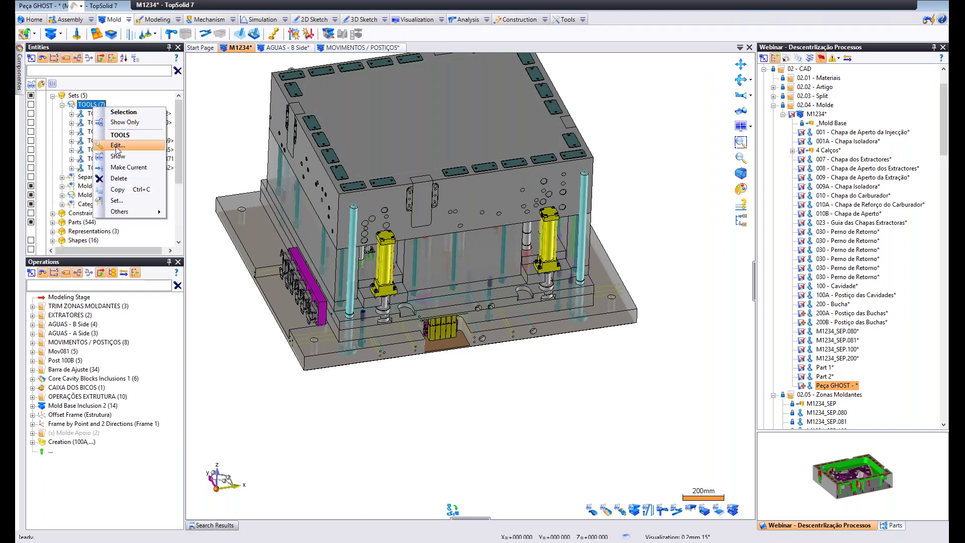
pyautogui.click(117, 147)
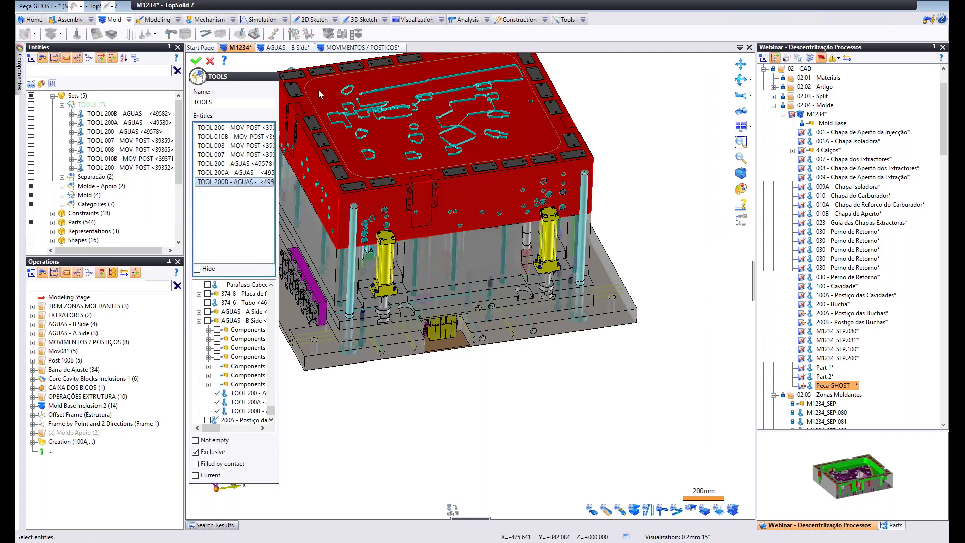
pyautogui.click(318, 90)
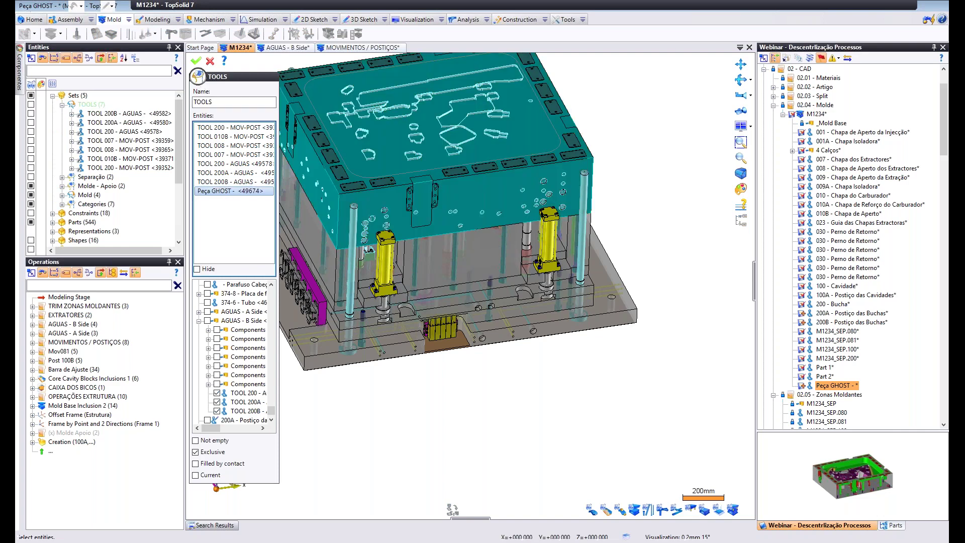
pyautogui.press('Return')
# Set the ghost part's BOM part number to TOOL 200 - EXTRATORES, copied from the Notepad++ list, and expand the EXTRATORES operations folder.
pyautogui.click(486, 135)
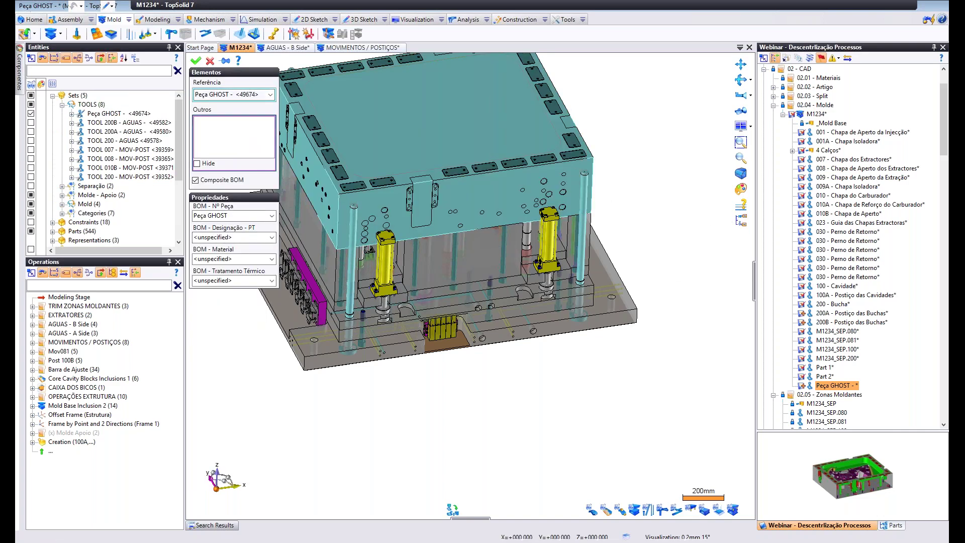
pyautogui.hotkey('alt', 'Tab')
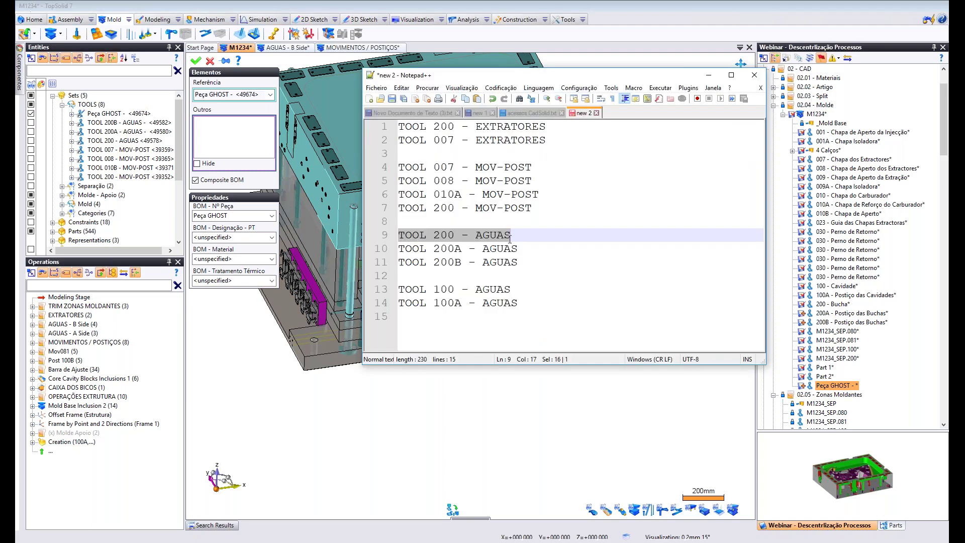
pyautogui.moveTo(549, 126); pyautogui.dragTo(383, 124)
pyautogui.hotkey('ctrl', 'c')
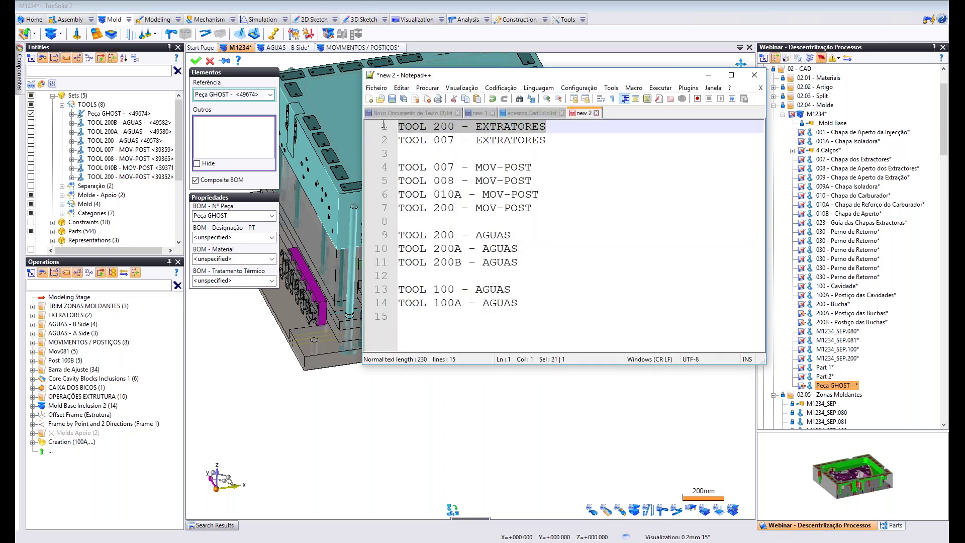
pyautogui.click(235, 215)
pyautogui.hotkey('ctrl', 'v')
pyautogui.click(196, 61)
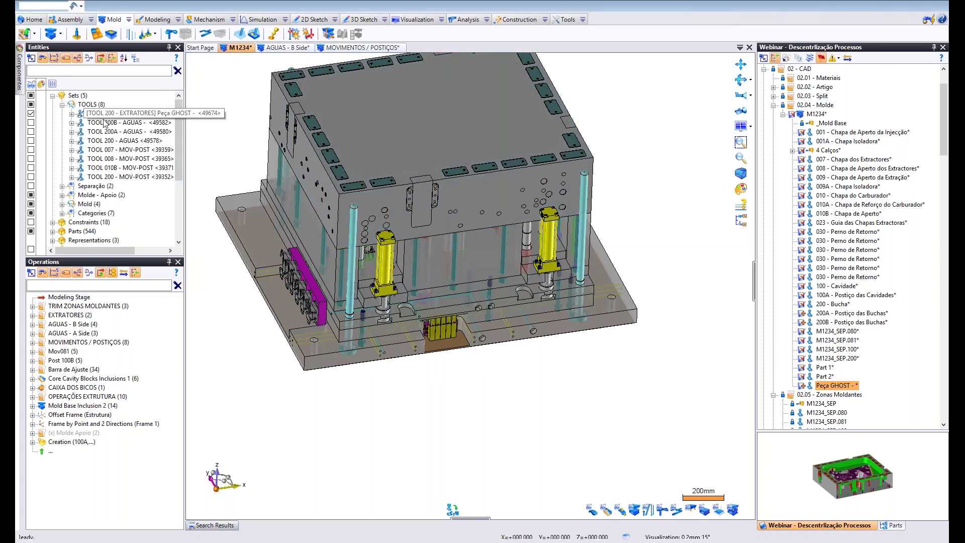
pyautogui.click(103, 116)
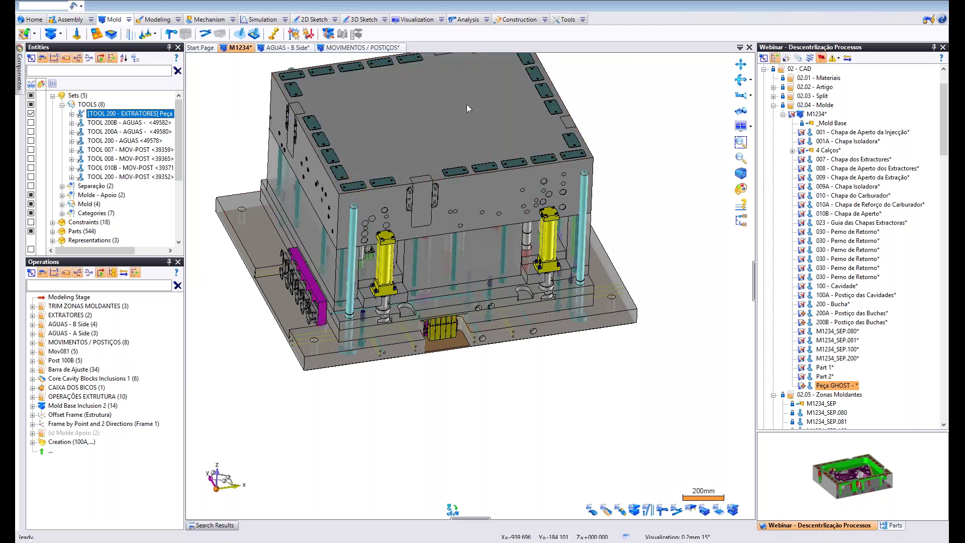
pyautogui.click(32, 315)
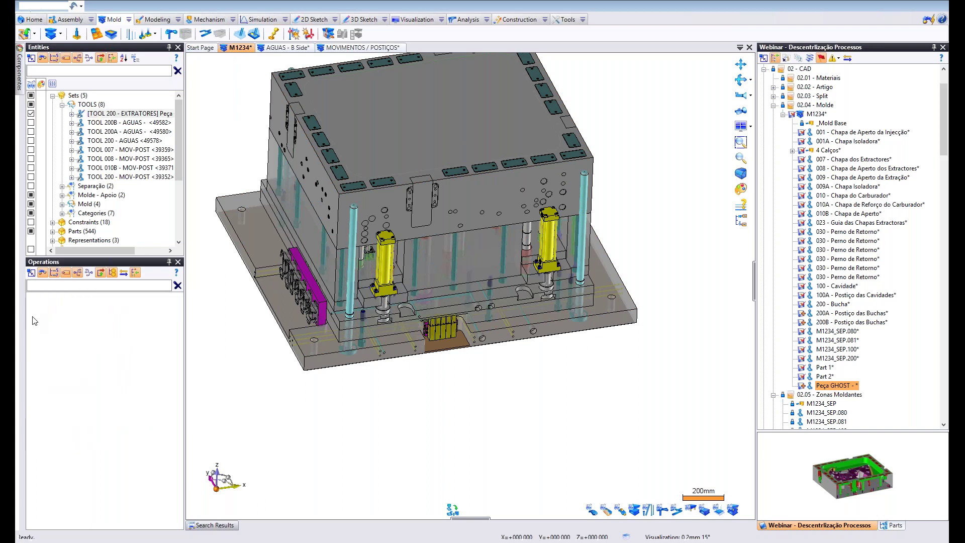
# Create a second in-place part in the mold assembly from the Peça GHOST template.
pyautogui.rightClick(517, 411)
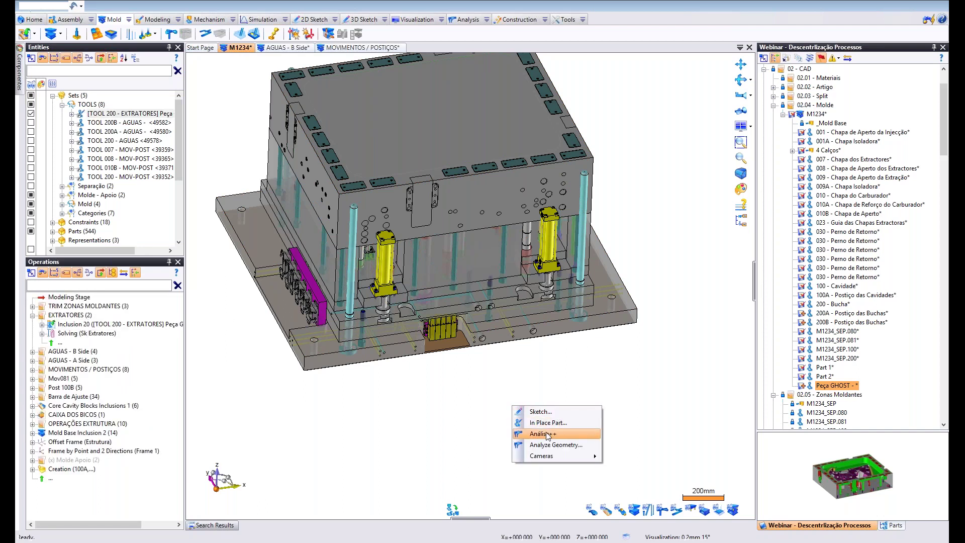
pyautogui.click(548, 422)
pyautogui.click(284, 244)
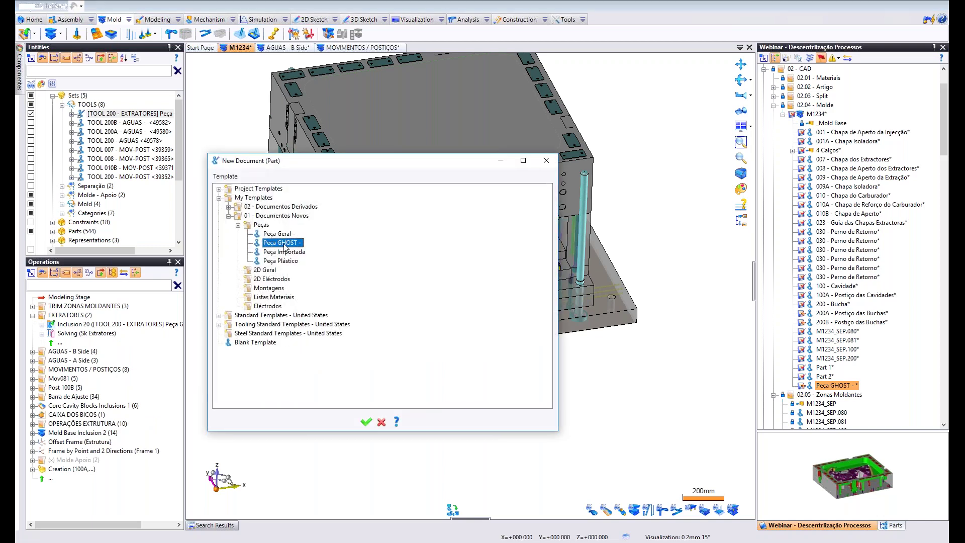
pyautogui.click(367, 422)
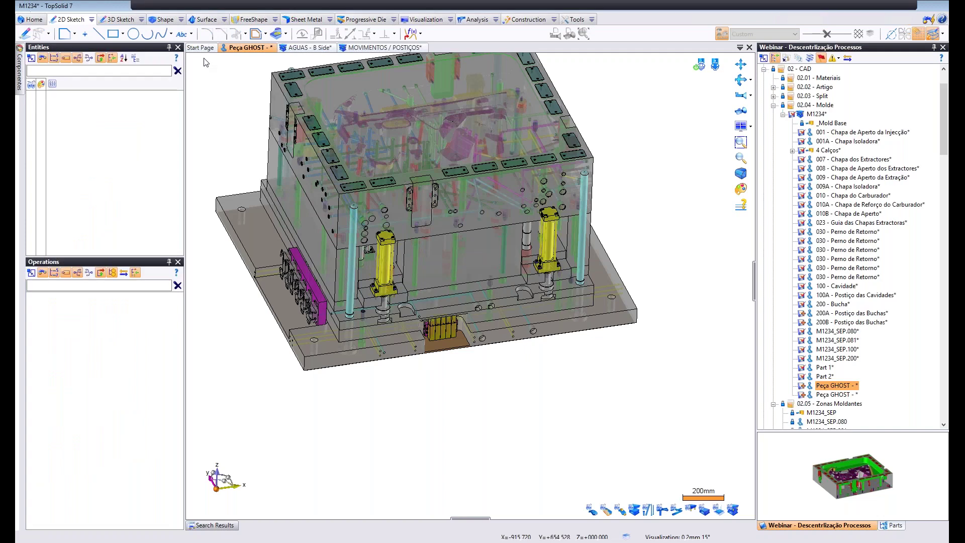
# Create an enclosing block around ejector plate 007 oriented to the Absolute Frame, and hide the surrounding assembly.
pyautogui.click(162, 19)
pyautogui.click(35, 34)
pyautogui.click(36, 33)
pyautogui.click(36, 34)
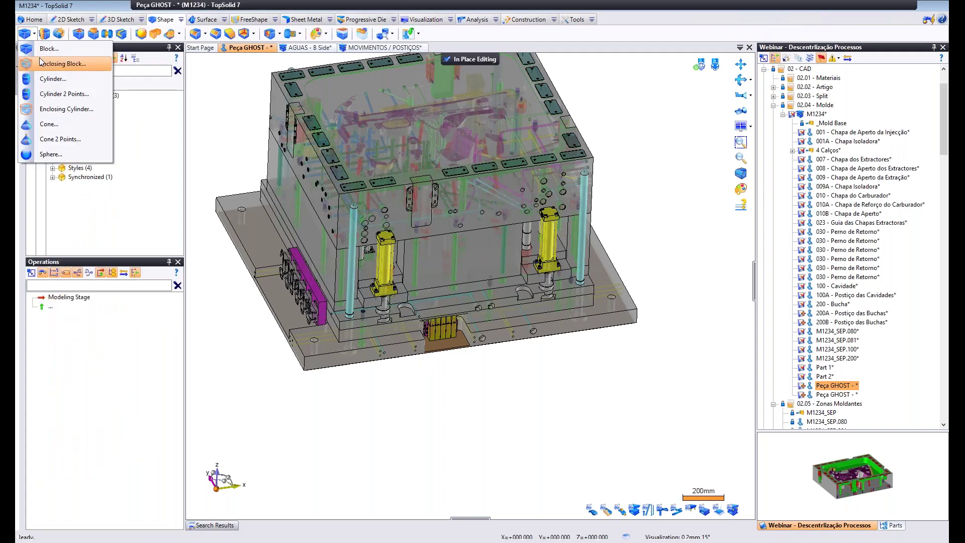
pyautogui.click(55, 63)
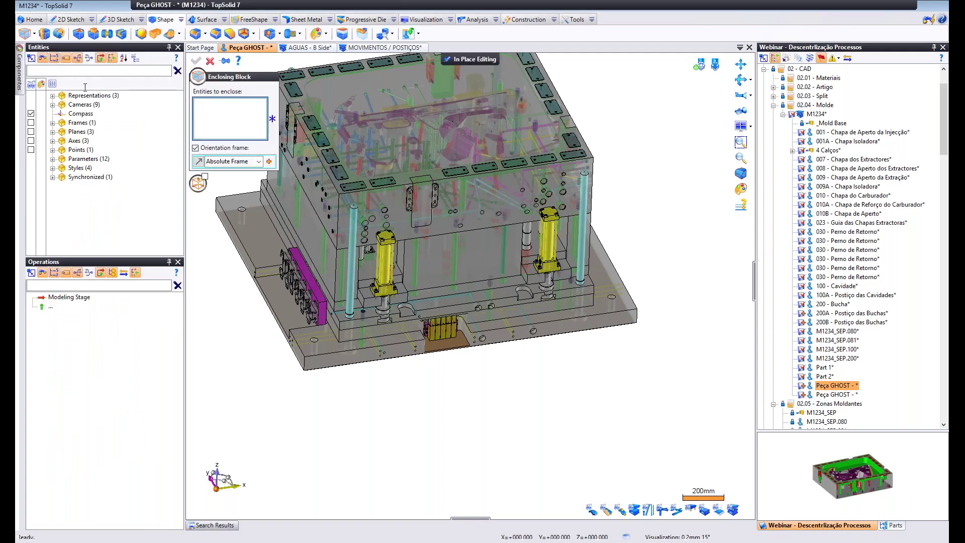
pyautogui.click(534, 266)
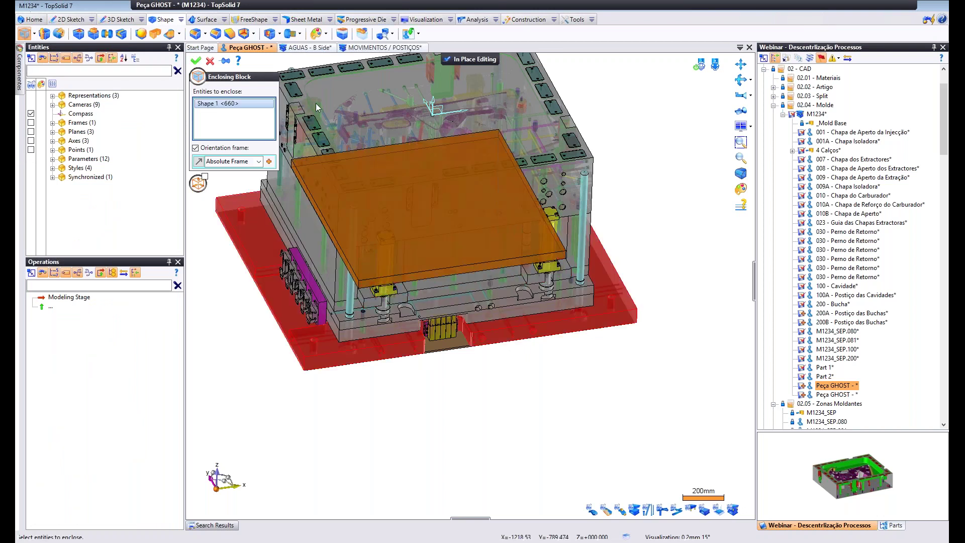
pyautogui.click(196, 61)
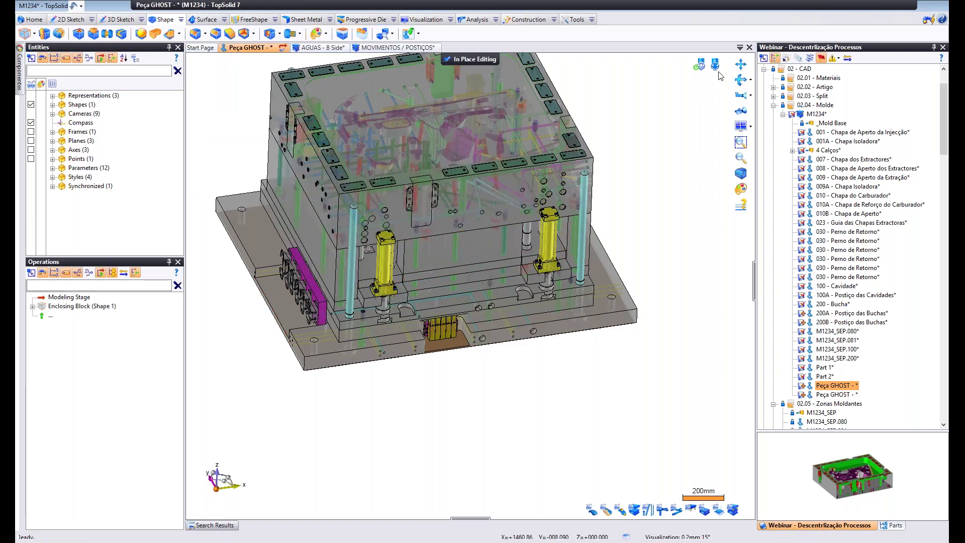
pyautogui.click(699, 65)
pyautogui.click(738, 75)
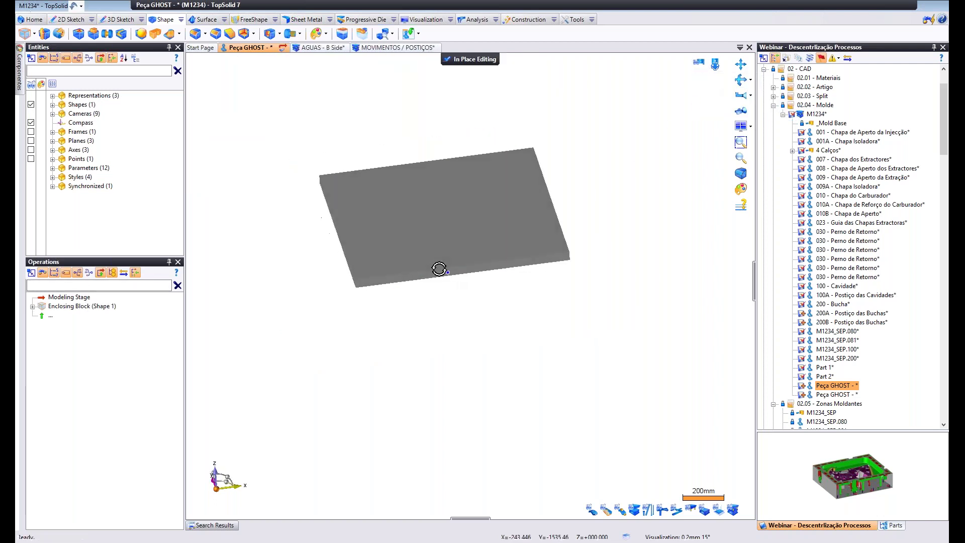
# Reduce the plate 007 block to a basic shape by deleting its operation history, and finish the in-place editing.
pyautogui.rightClick(442, 248)
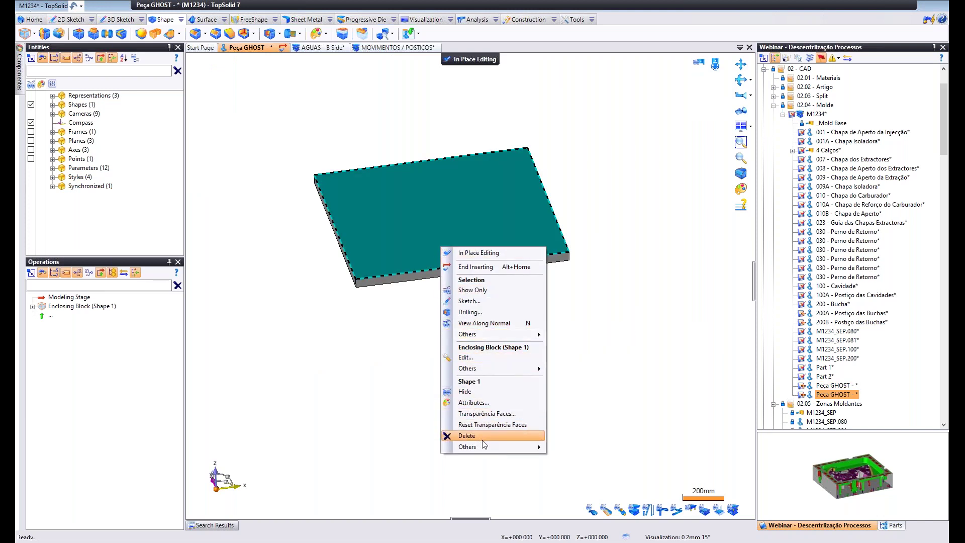
pyautogui.click(579, 480)
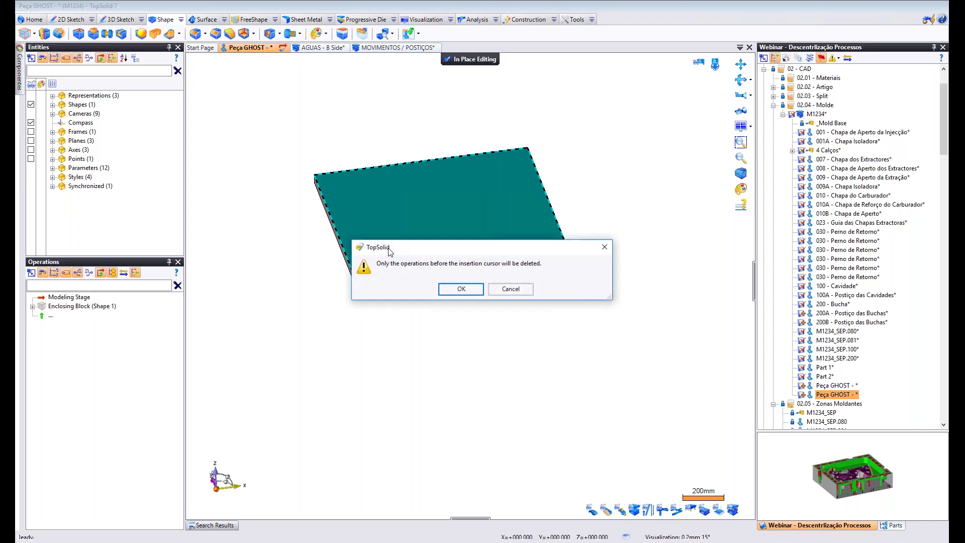
pyautogui.click(461, 288)
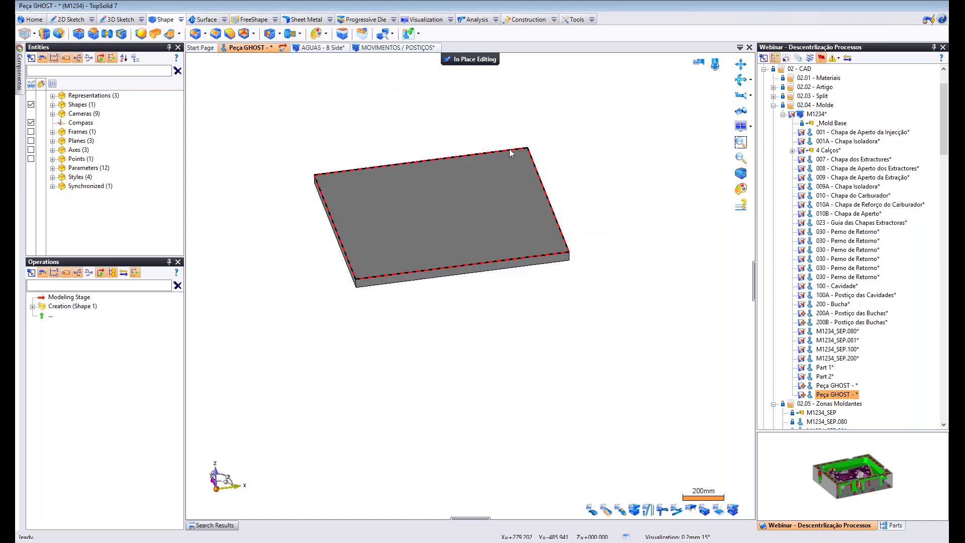
pyautogui.click(452, 60)
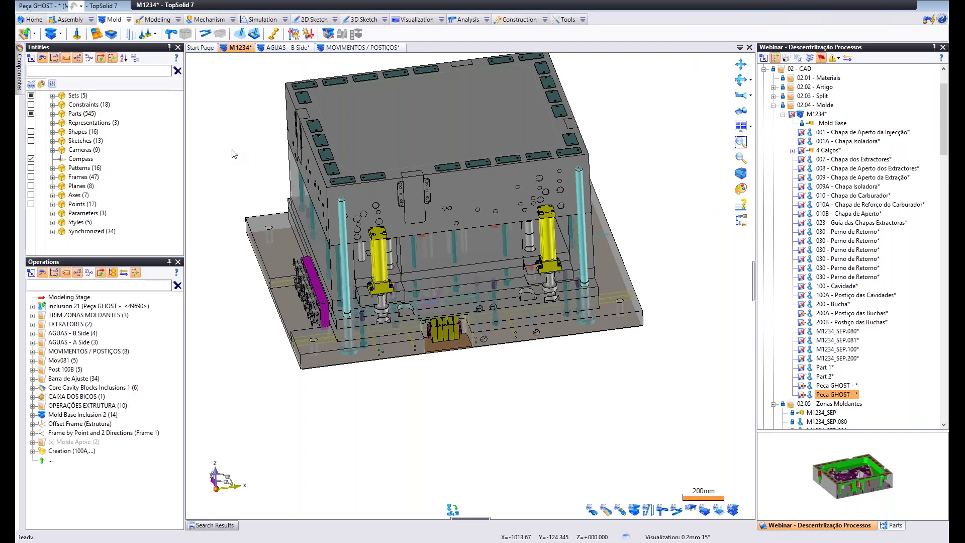
# Hide the mold and create a new set within TOOLS containing the thin plate 007 ghost part.
pyautogui.click(733, 509)
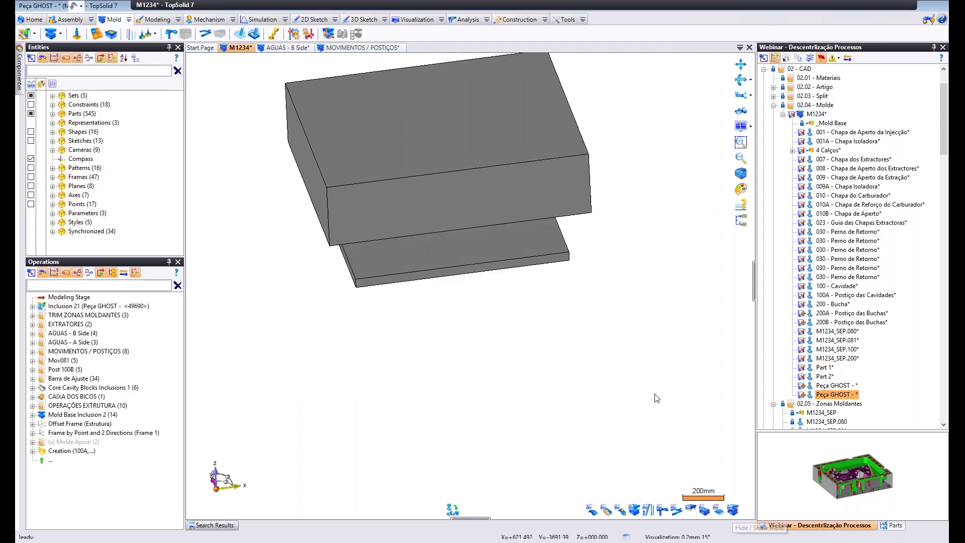
pyautogui.click(53, 96)
pyautogui.click(62, 104)
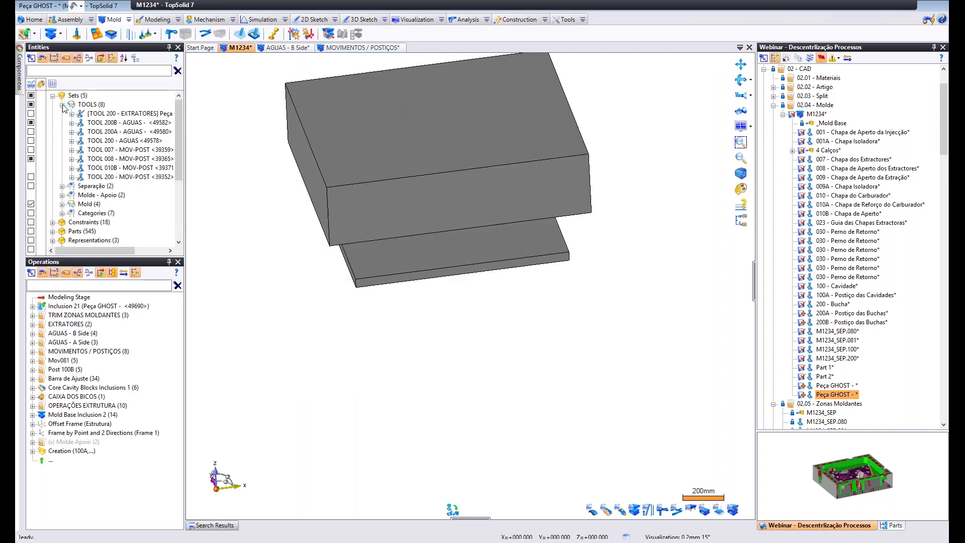
pyautogui.rightClick(92, 104)
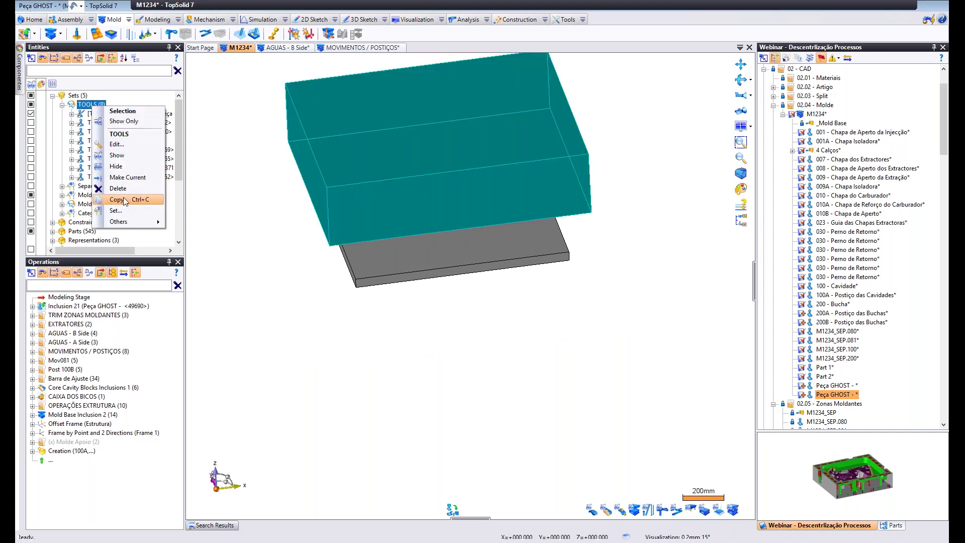
pyautogui.click(116, 211)
pyautogui.rightClick(423, 312)
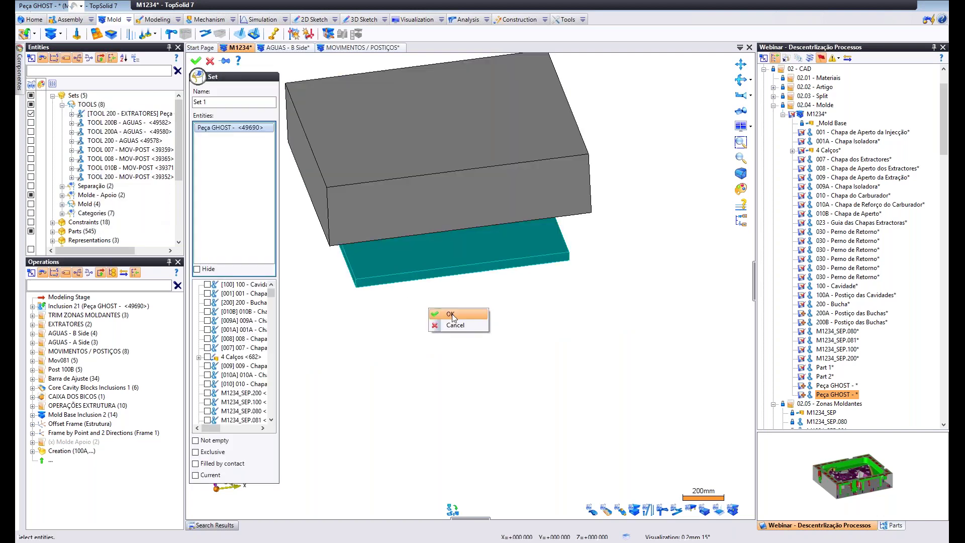
pyautogui.click(454, 319)
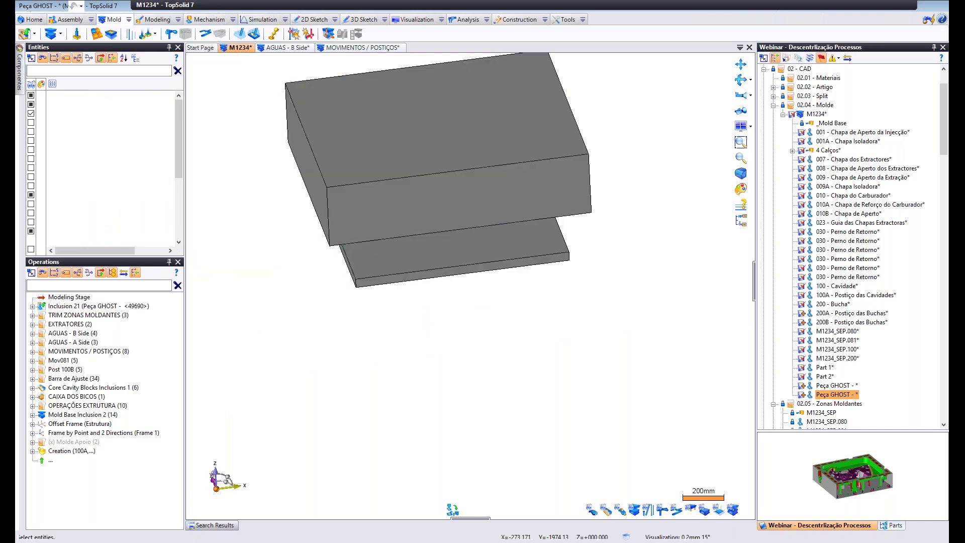
# Set the thin ghost part's BOM part number to TOOL 007 - EXTRATORES, copied from the Notepad++ list.
pyautogui.click(740, 220)
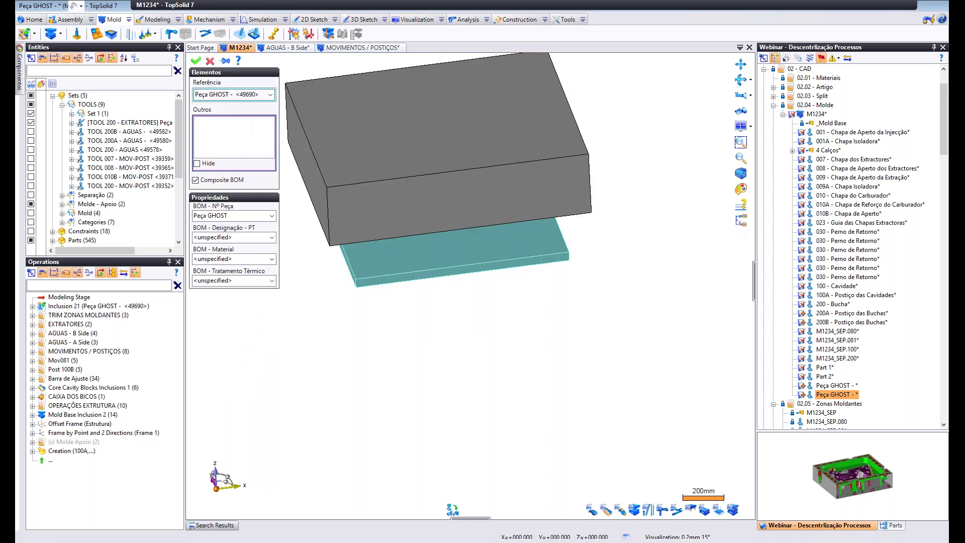
pyautogui.hotkey('alt', 'Tab')
pyautogui.moveTo(547, 140); pyautogui.dragTo(381, 144)
pyautogui.hotkey('ctrl', 'c')
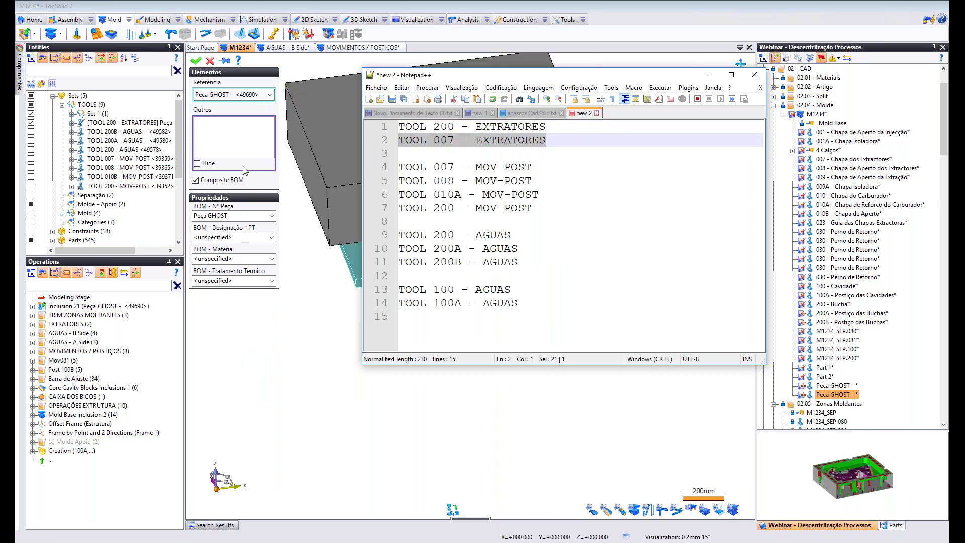
pyautogui.click(236, 215)
pyautogui.hotkey('ctrl', 'v')
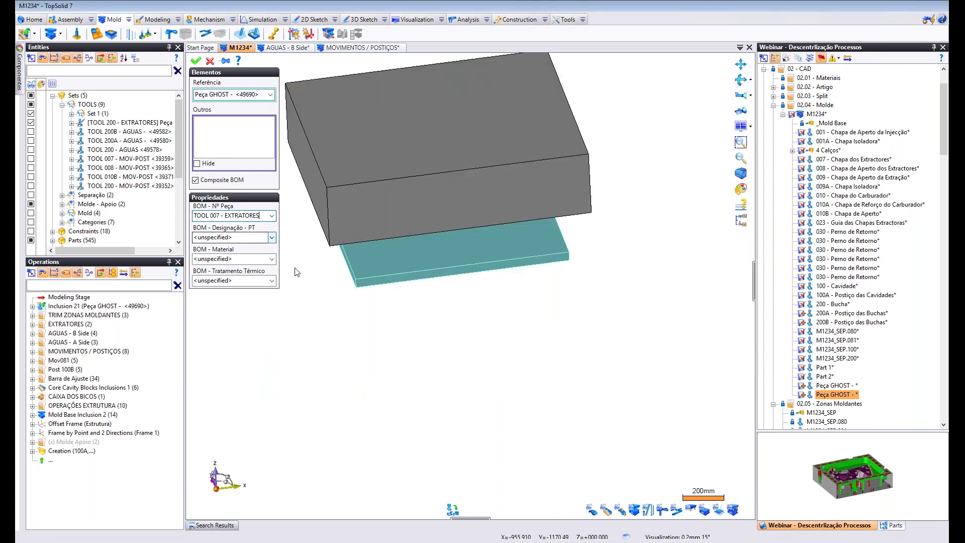
pyautogui.click(196, 61)
pyautogui.moveTo(440, 231); pyautogui.dragTo(436, 317, button='middle')
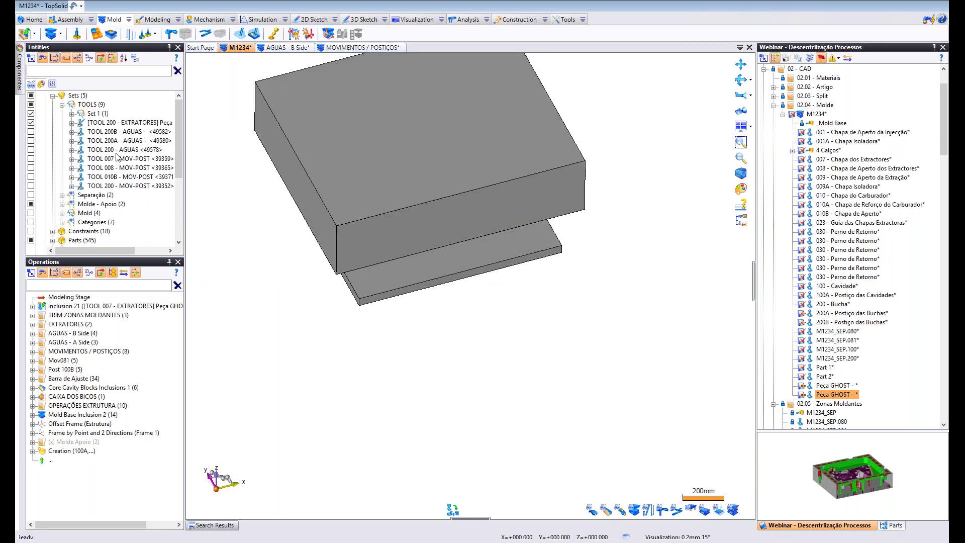
# Delete the extra Set 1 subset inside TOOLS that holds the thin plate 007 ghost part.
pyautogui.click(92, 114)
pyautogui.click(72, 114)
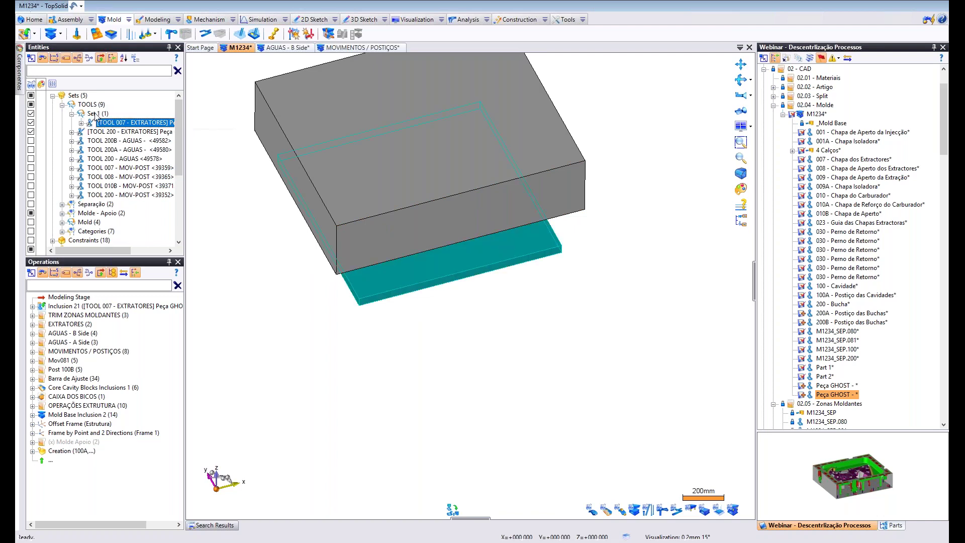
pyautogui.rightClick(94, 113)
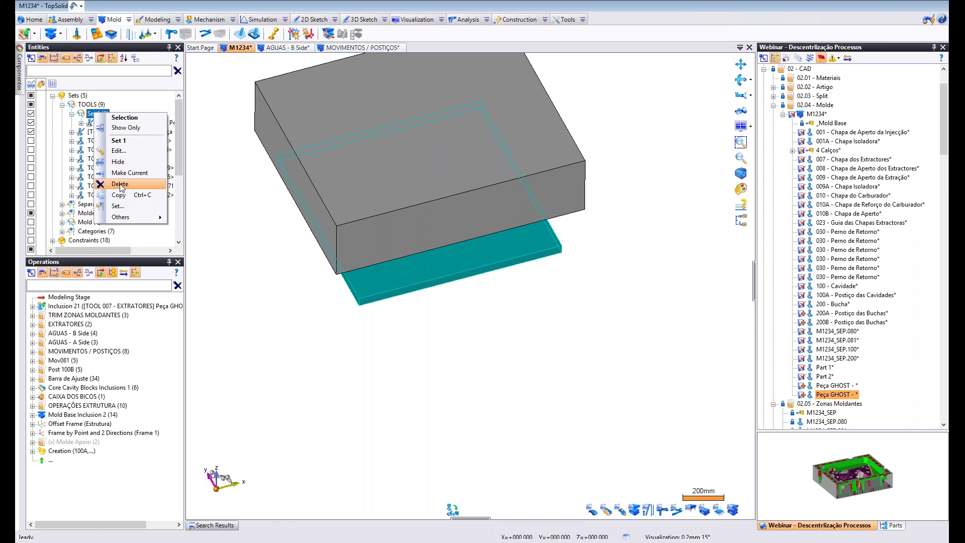
pyautogui.click(120, 184)
# Edit the TOOLS set to include the thin TOOL 007 - EXTRATORES ghost part directly.
pyautogui.click(90, 104)
pyautogui.rightClick(94, 105)
pyautogui.click(117, 143)
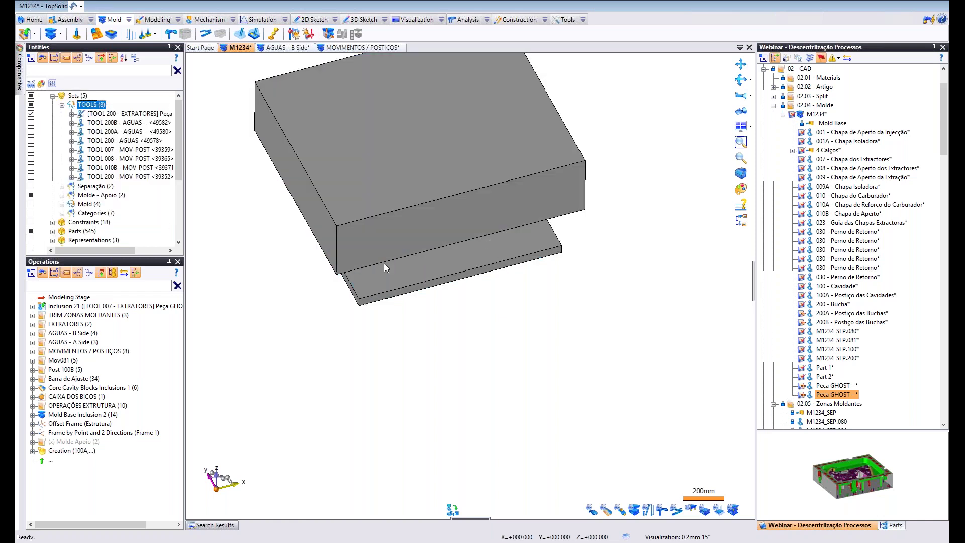
pyautogui.rightClick(571, 311)
pyautogui.click(580, 315)
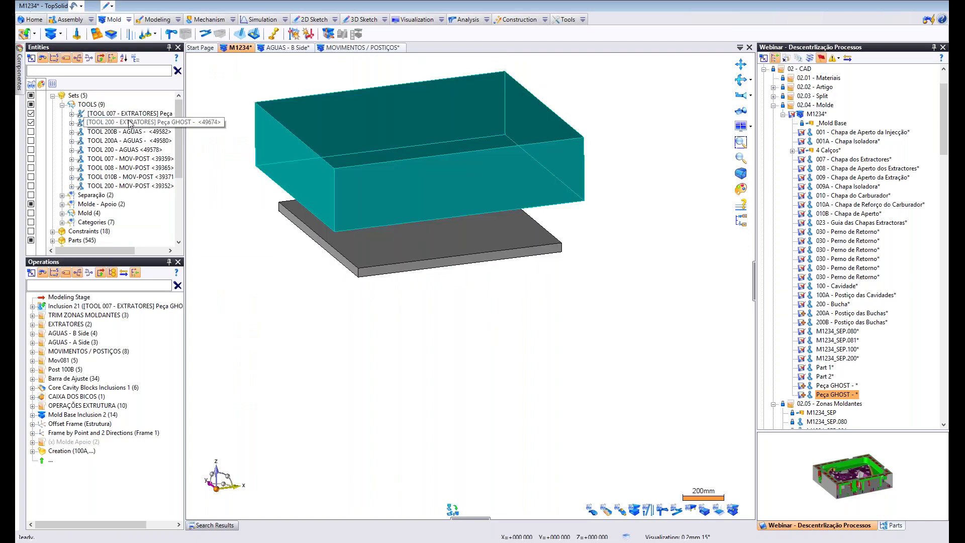
# Move the TOOL 007 - EXTRATORES inclusion into the EXTRATORES operations folder and place the modeling stage marker inside that folder.
pyautogui.moveTo(415, 387); pyautogui.dragTo(373, 423, button='middle')
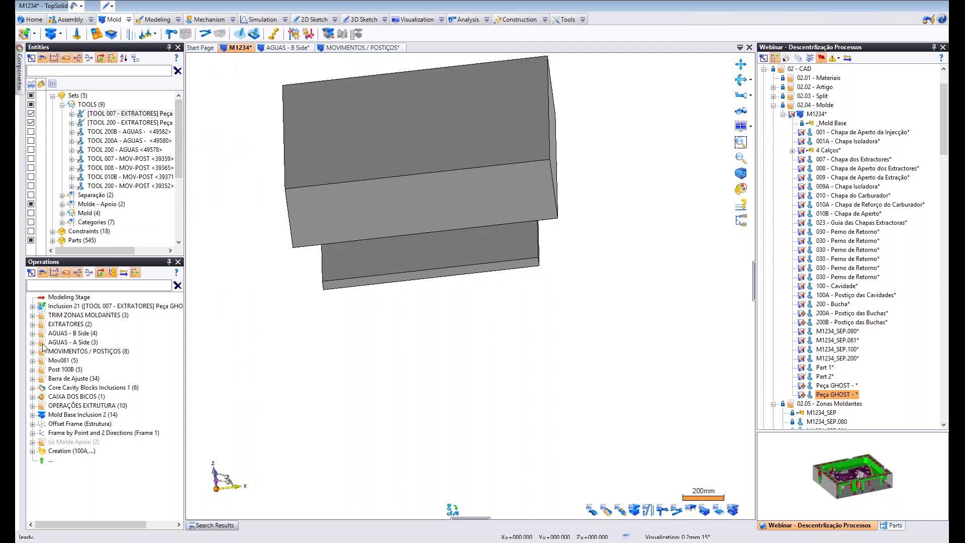
pyautogui.click(32, 324)
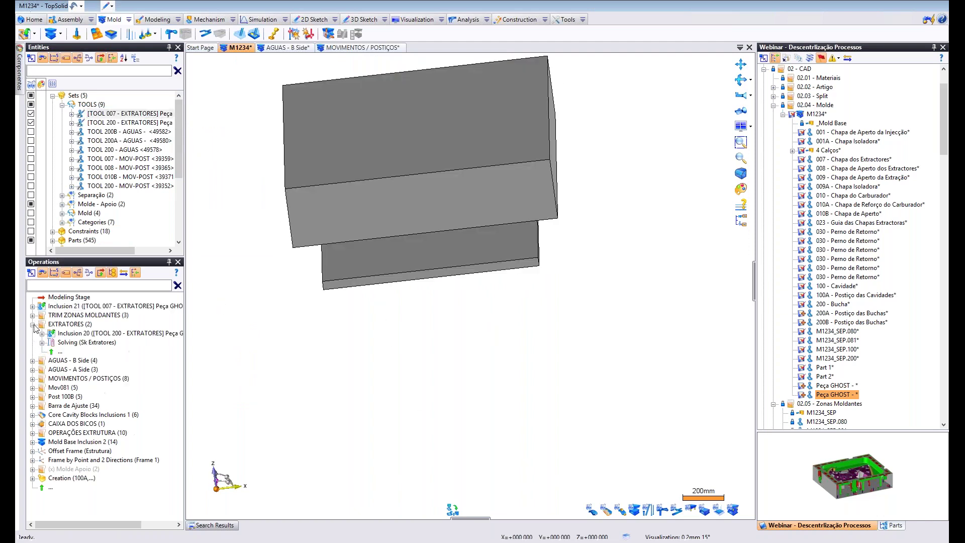
pyautogui.moveTo(59, 307); pyautogui.dragTo(70, 337)
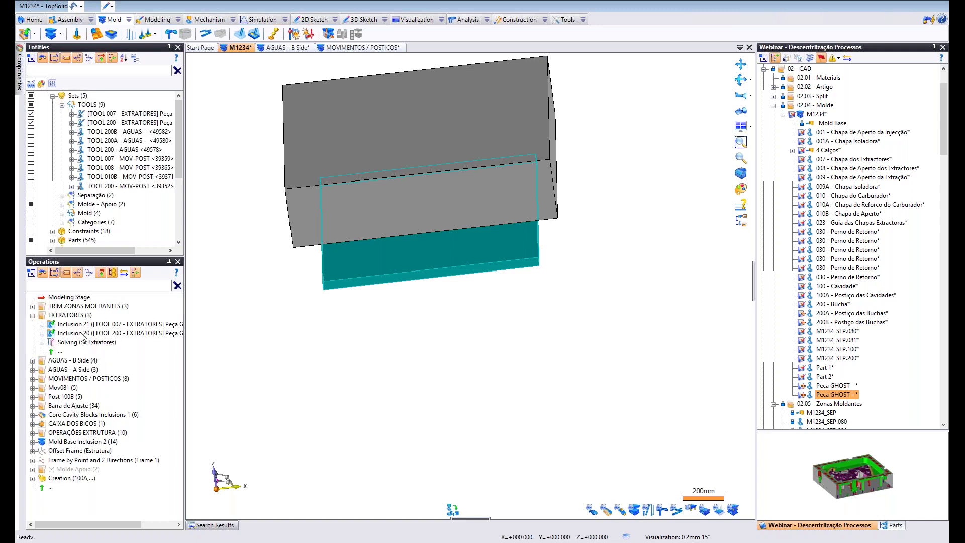
pyautogui.click(68, 299)
pyautogui.moveTo(67, 322); pyautogui.dragTo(67, 323)
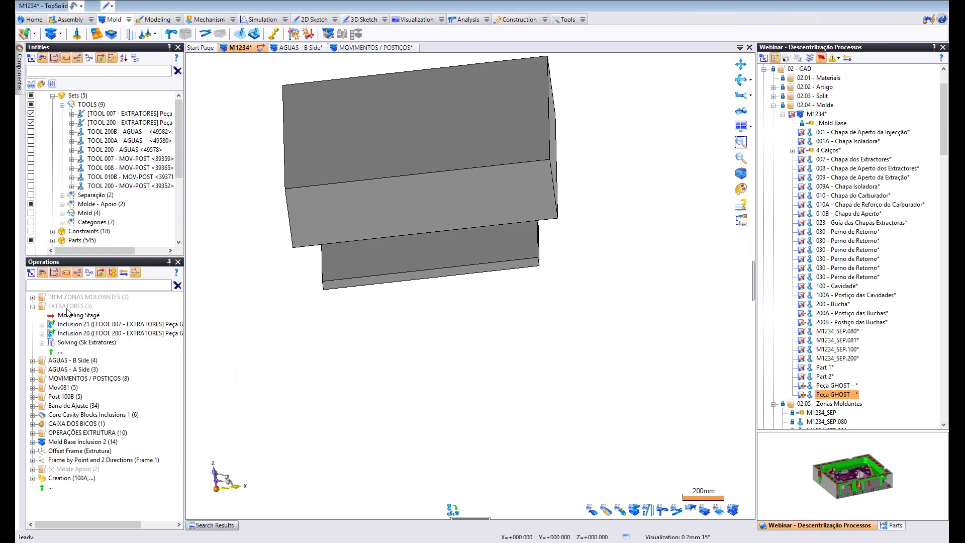
# Start inserting Hasco Z 41 cylindrical ejector pins from the Sk Extratores sketch, excluding its points and keeping only the circles.
pyautogui.click(132, 34)
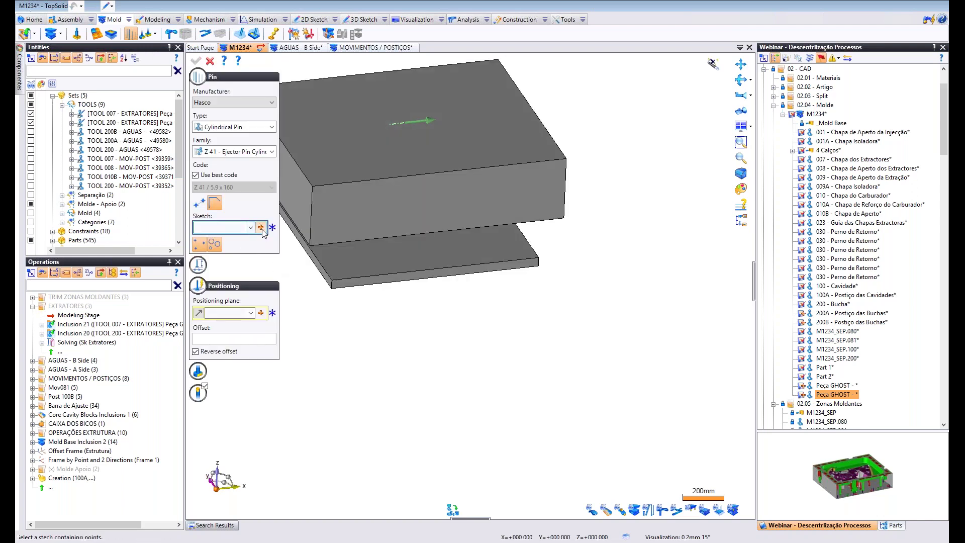
pyautogui.click(250, 227)
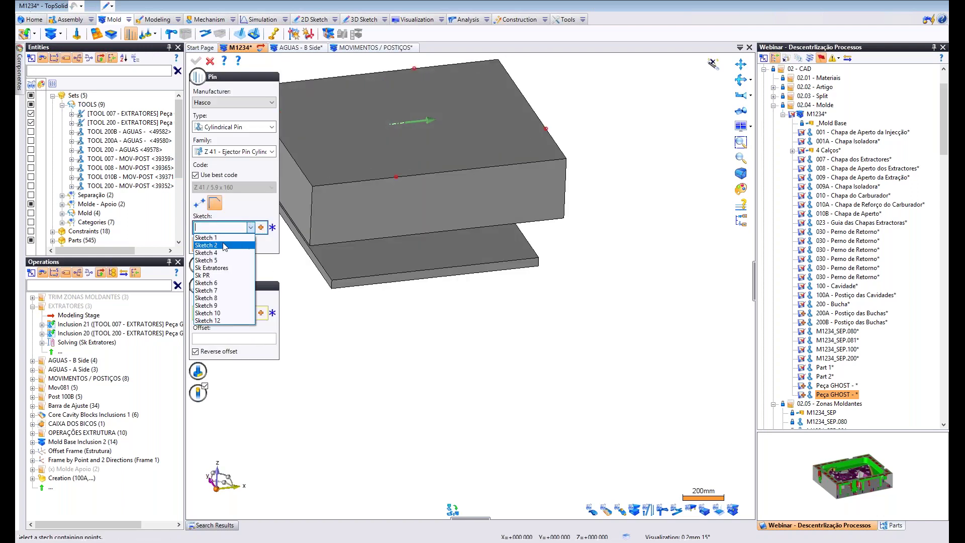
pyautogui.click(218, 267)
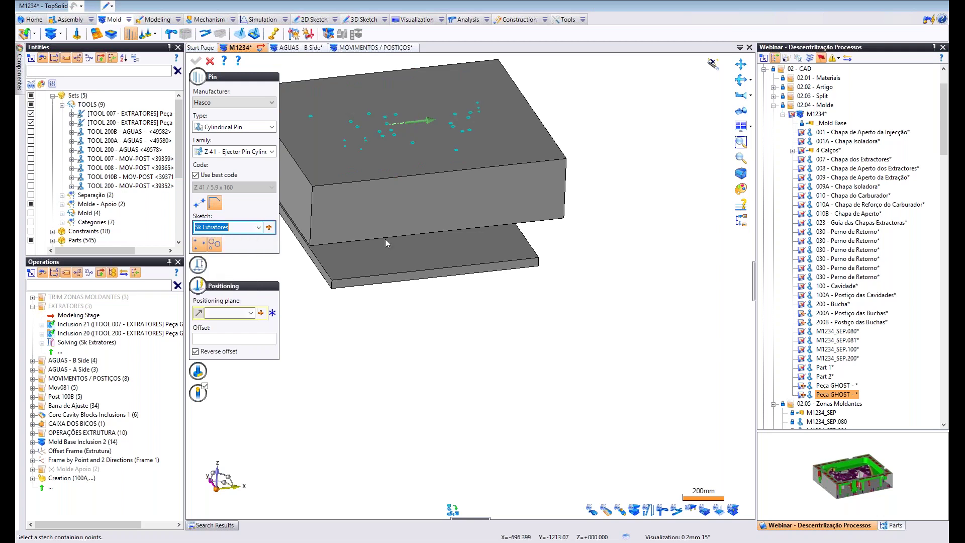
pyautogui.click(200, 244)
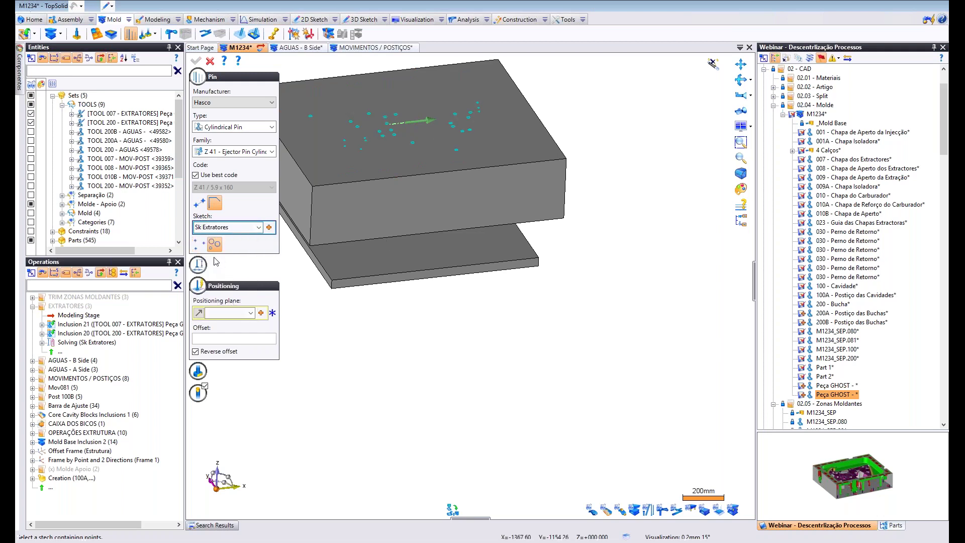
# Position the ejector pins on the underside of the thin TOOL 007 ghost block, with their direction reversed to point upward.
pyautogui.moveTo(382, 334)
pyautogui.mouseDown(button='middle')
pyautogui.moveTo(384, 283)
pyautogui.moveTo(366, 279)
pyautogui.mouseUp(button='middle')
pyautogui.click(372, 282)
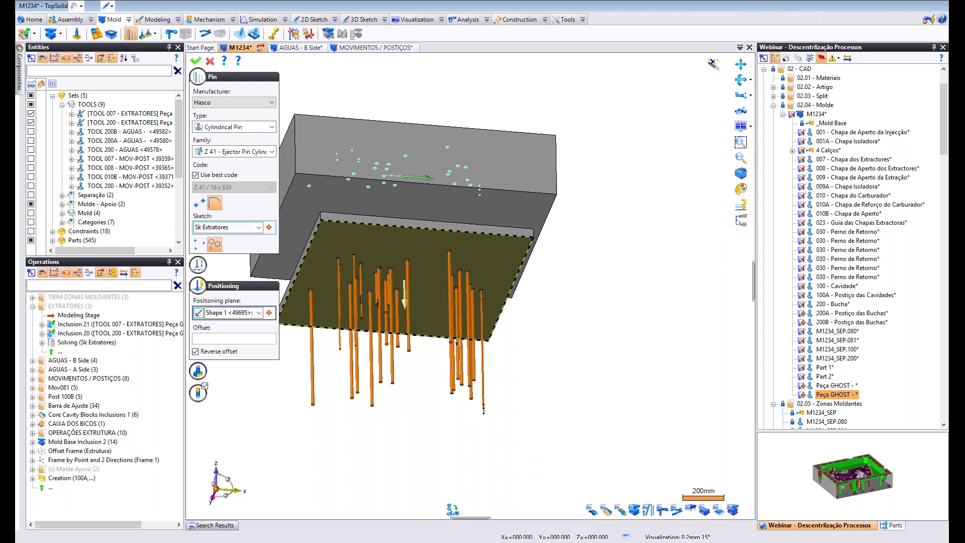
pyautogui.click(315, 291)
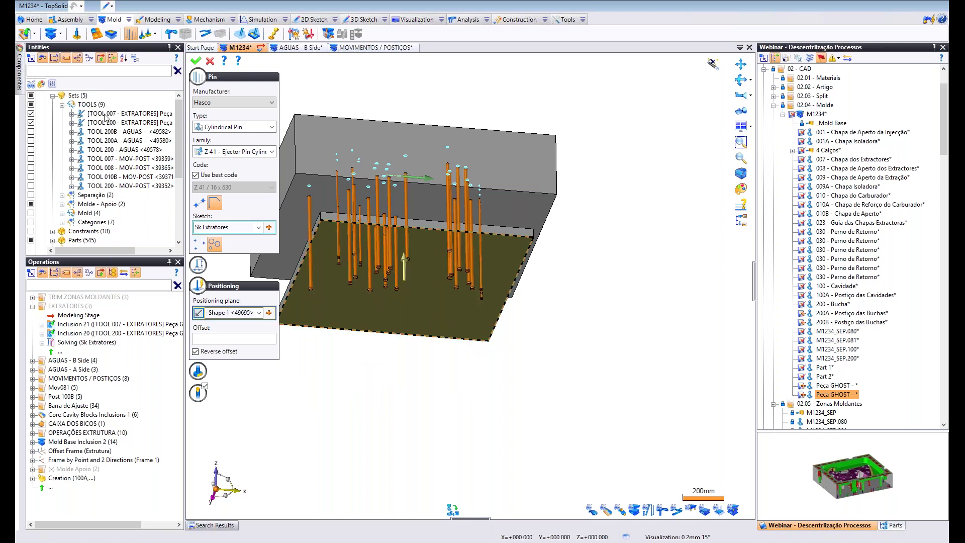
# Hide both ghost blocks, show the molded part, and set its shrink shape as the pins' trimming shape without automatic detection.
pyautogui.click(31, 113)
pyautogui.click(31, 122)
pyautogui.moveTo(506, 187); pyautogui.dragTo(595, 507, button='middle')
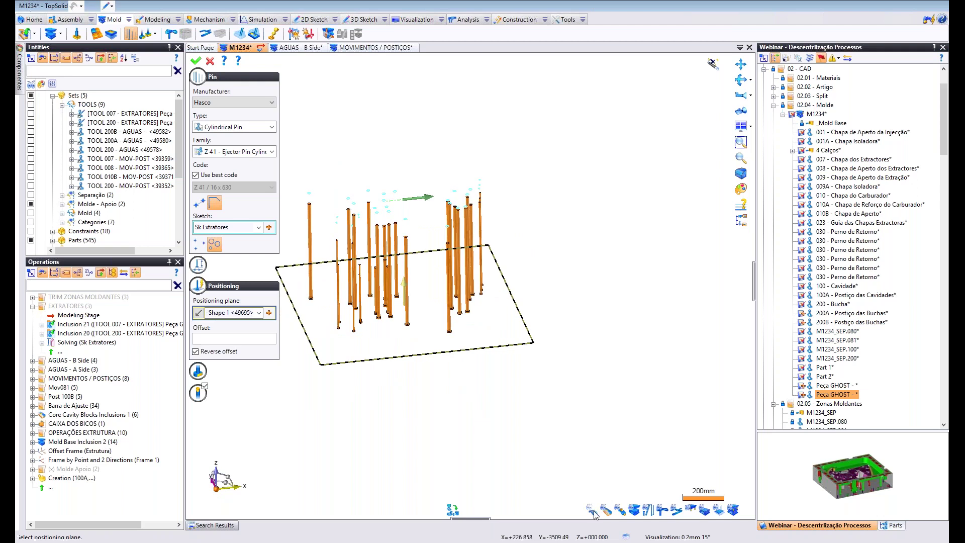
pyautogui.click(593, 509)
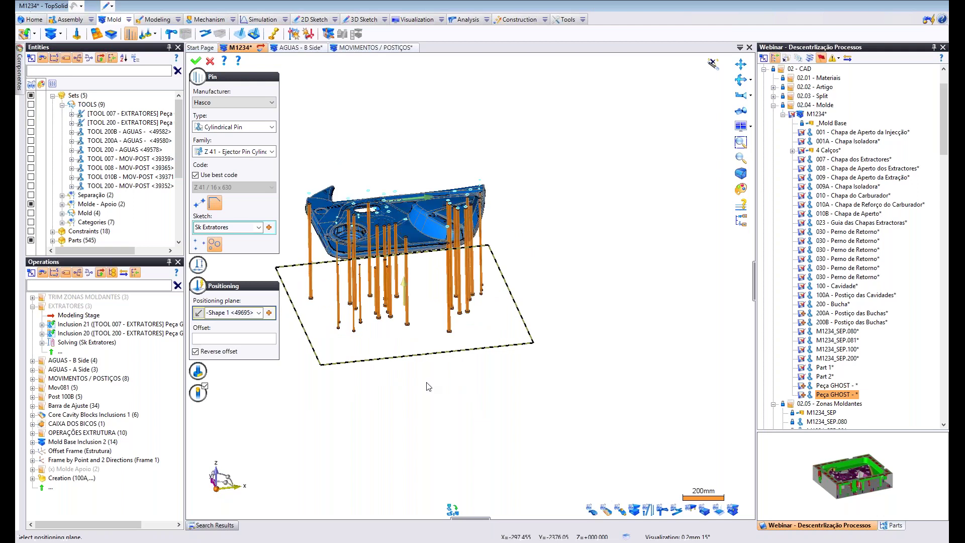
pyautogui.click(201, 397)
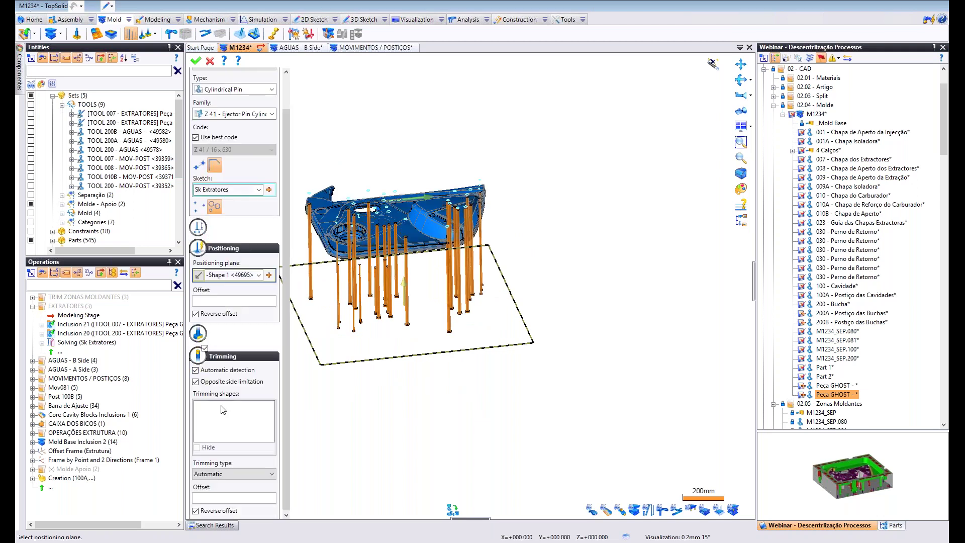
pyautogui.click(195, 370)
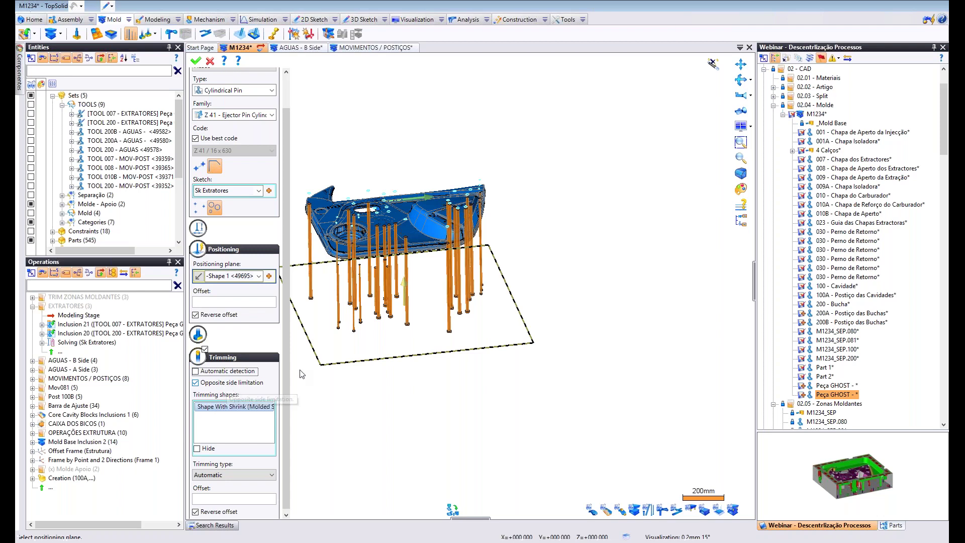
# Check the pins against the molded part and create them with the E - Extractor (Pin) template.
pyautogui.scroll(8, 484, 191)
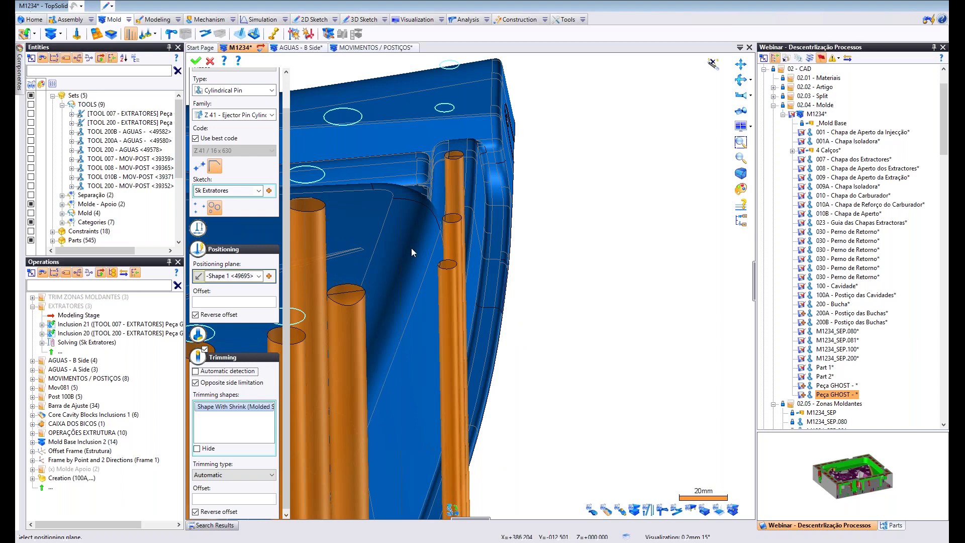
pyautogui.scroll(-4, 436, 222)
pyautogui.scroll(-3, 545, 214)
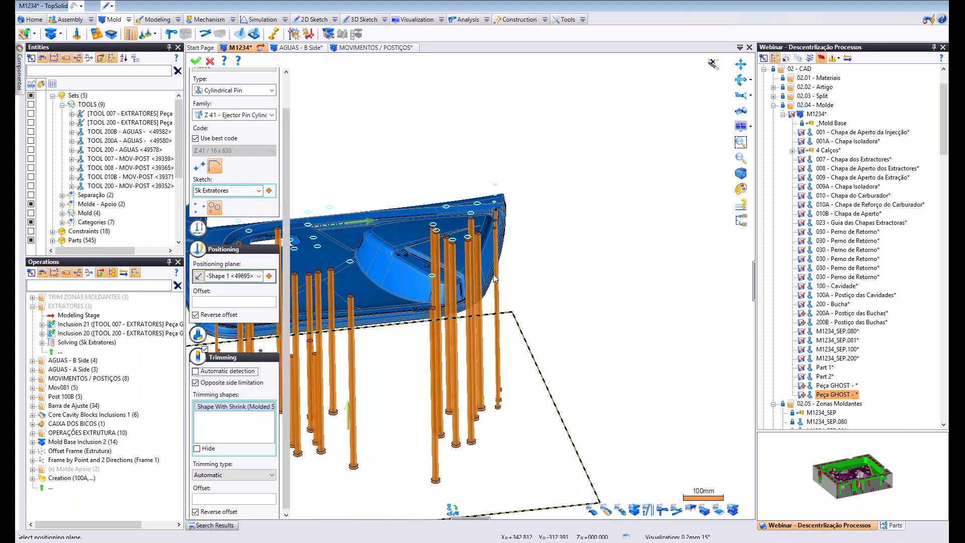
pyautogui.moveTo(587, 151); pyautogui.dragTo(671, 119, button='middle')
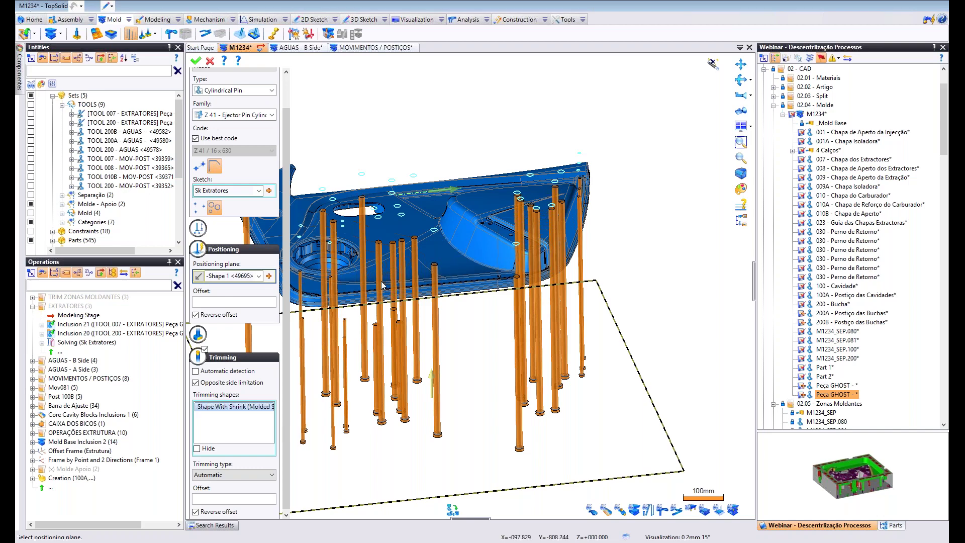
pyautogui.moveTo(487, 313); pyautogui.dragTo(372, 335, button='middle')
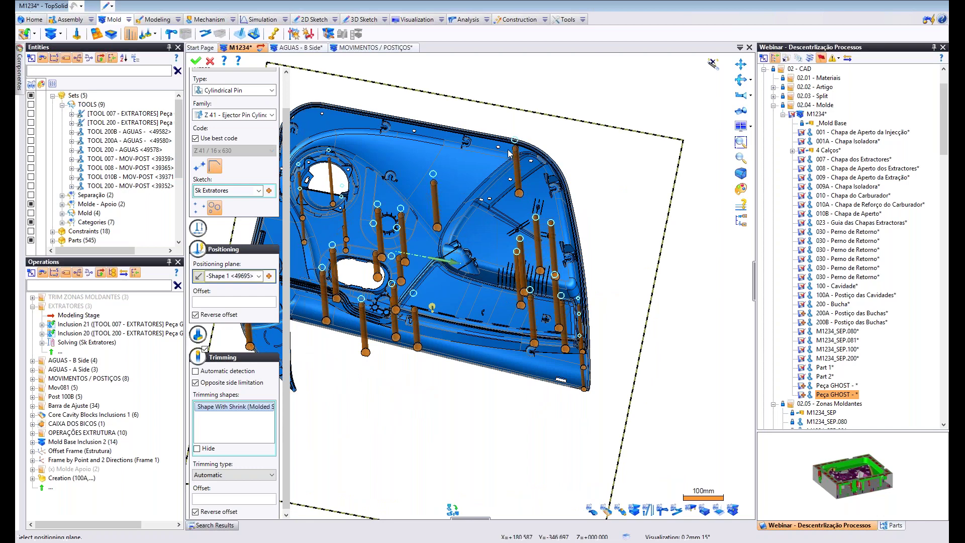
pyautogui.moveTo(482, 202); pyautogui.dragTo(473, 322, button='middle')
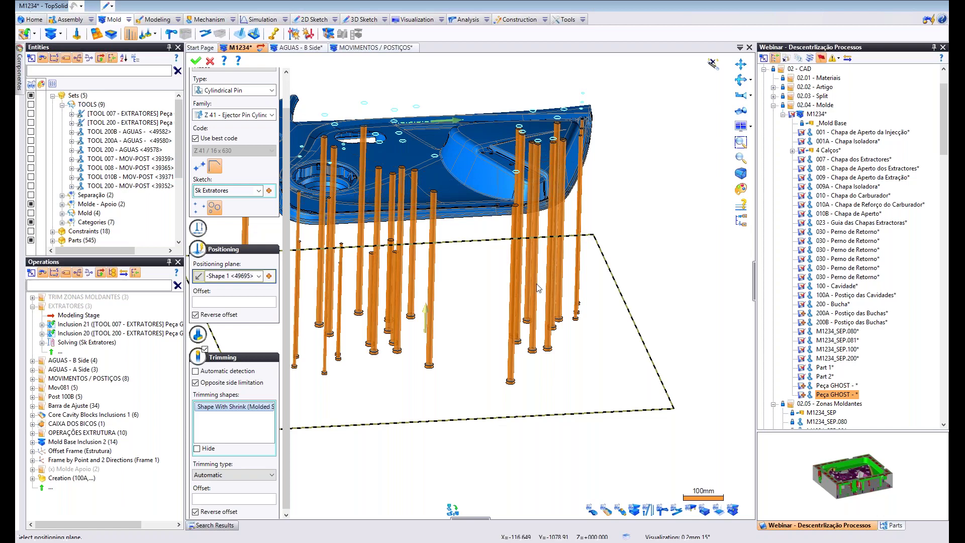
pyautogui.moveTo(536, 284); pyautogui.dragTo(552, 318, button='middle')
pyautogui.click(196, 61)
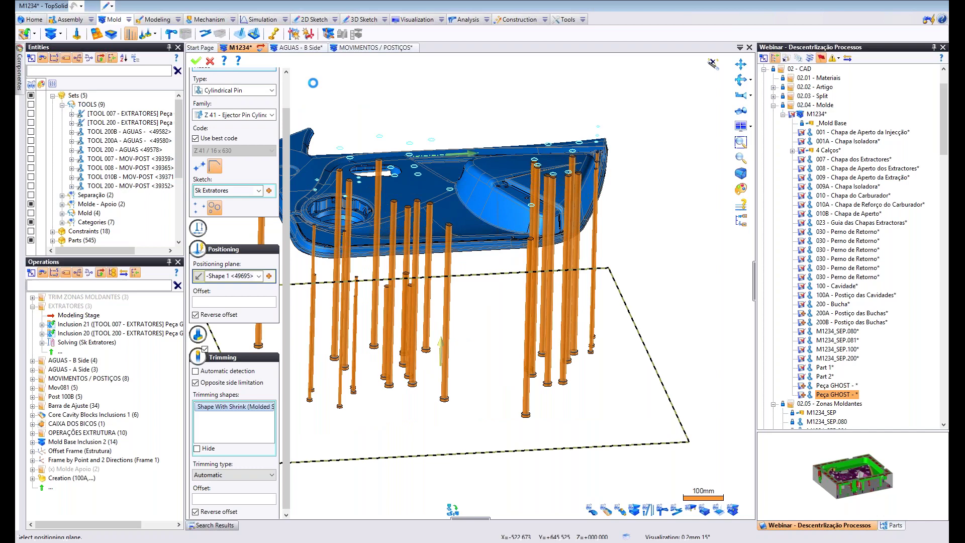
pyautogui.click(281, 225)
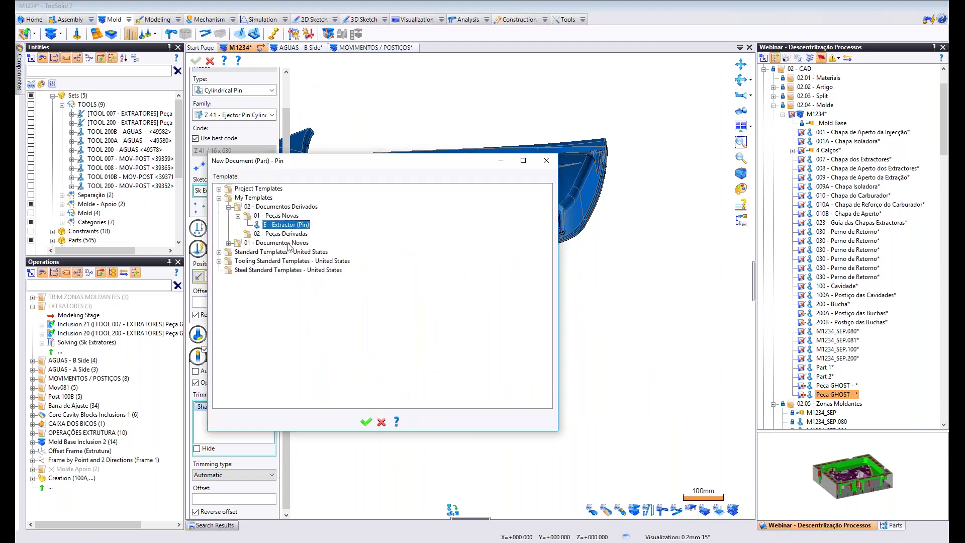
pyautogui.click(366, 423)
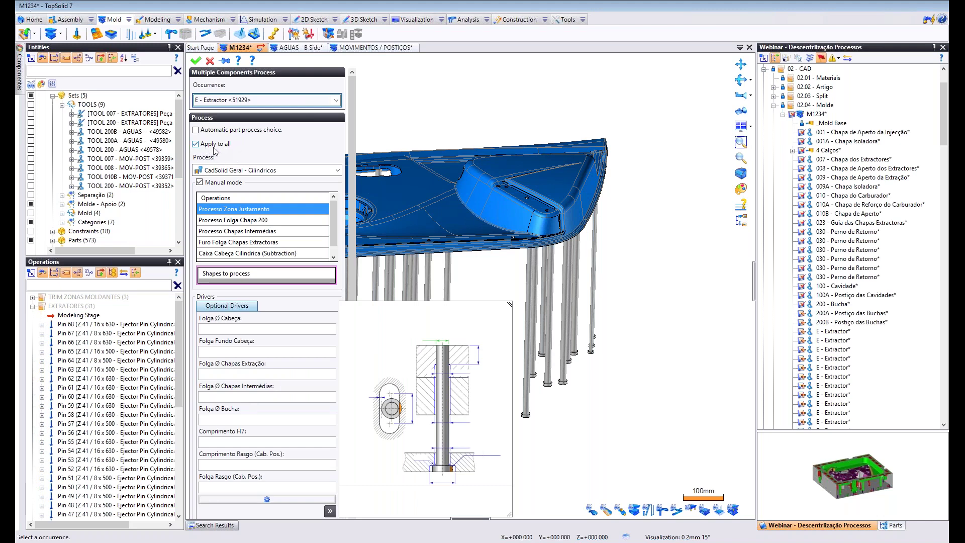
# Show both ghost blocks again and assign the TOOL 200 block to the Processo Zona Justamento and Processo Folga Chapa 200 operations.
pyautogui.scroll(-4, 638, 180)
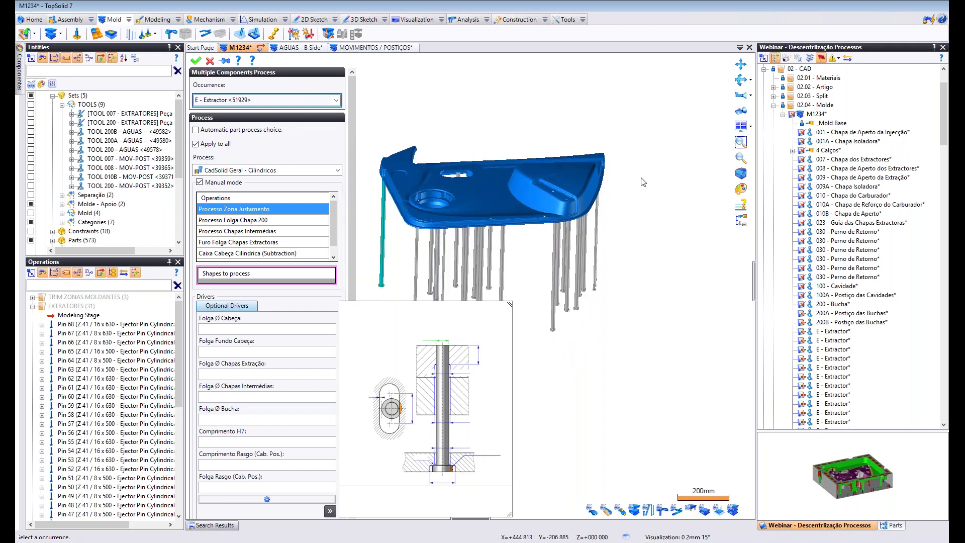
pyautogui.scroll(3, 493, 235)
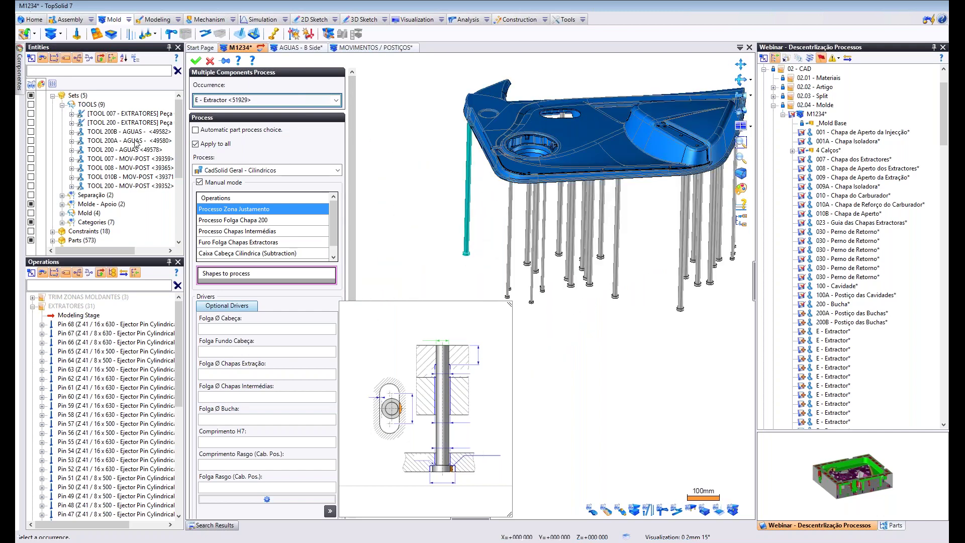
pyautogui.click(30, 114)
pyautogui.click(30, 122)
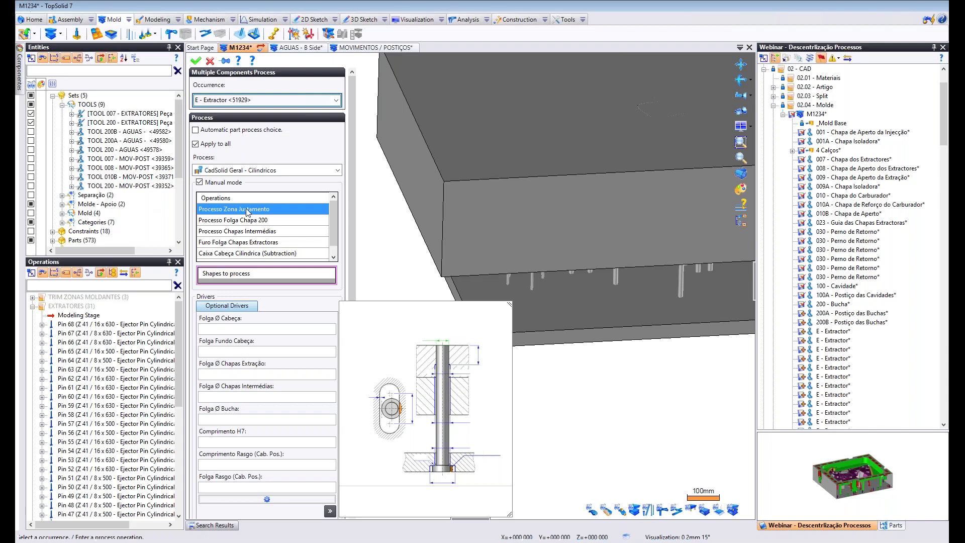
pyautogui.click(266, 273)
pyautogui.click(442, 241)
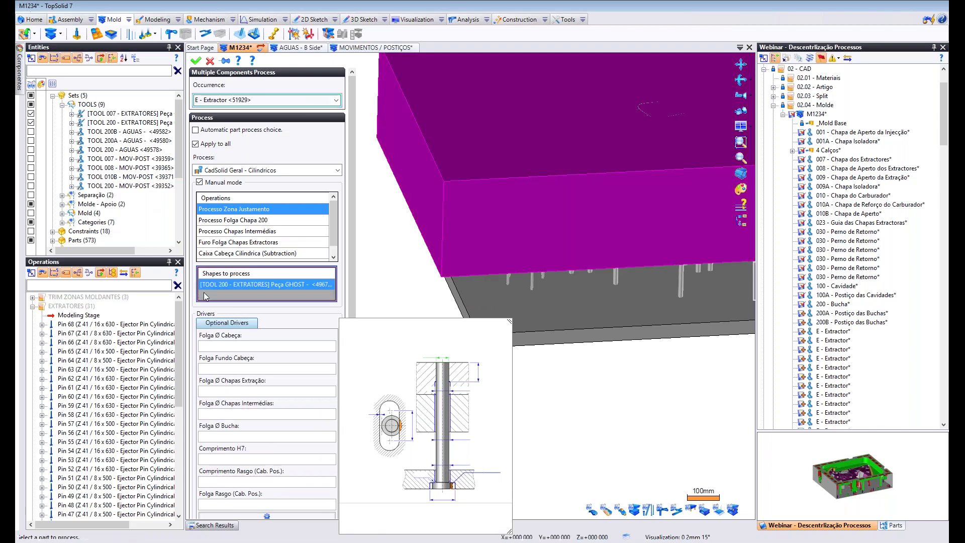
pyautogui.click(247, 220)
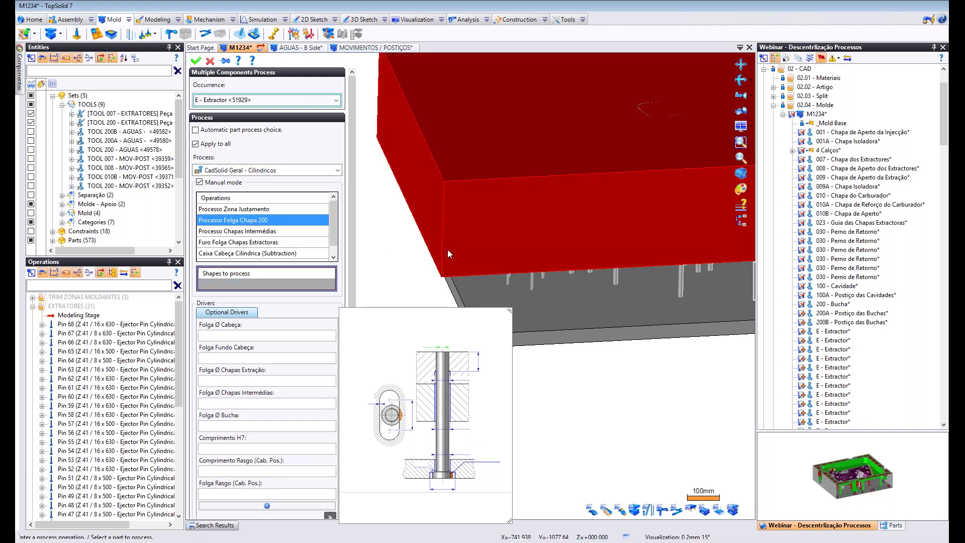
pyautogui.click(448, 249)
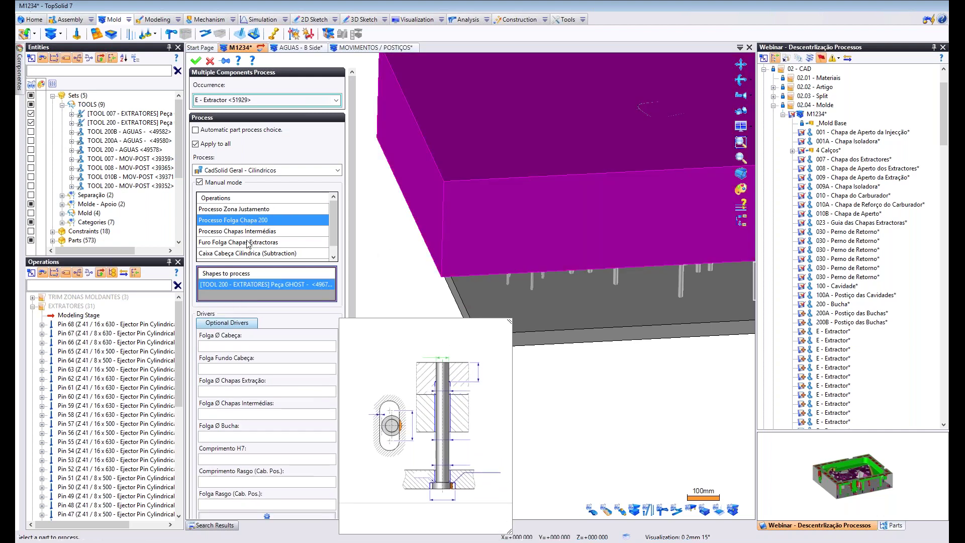
# Assign the TOOL 007 ghost block to the Furo Folga Chapas Extractoras and Caixa Cabeça Cilindrica (Subtraction) operations.
pyautogui.click(247, 242)
pyautogui.click(598, 330)
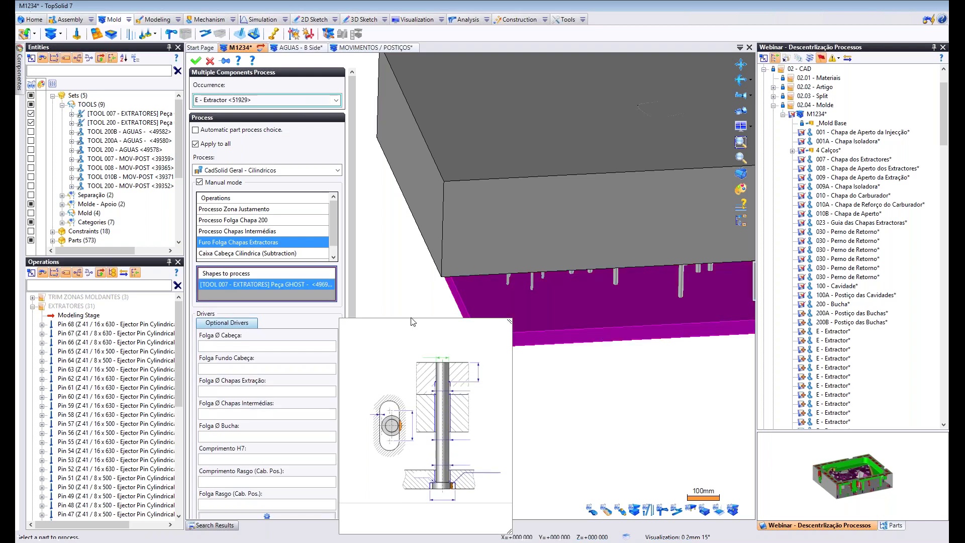
pyautogui.click(257, 253)
pyautogui.click(544, 312)
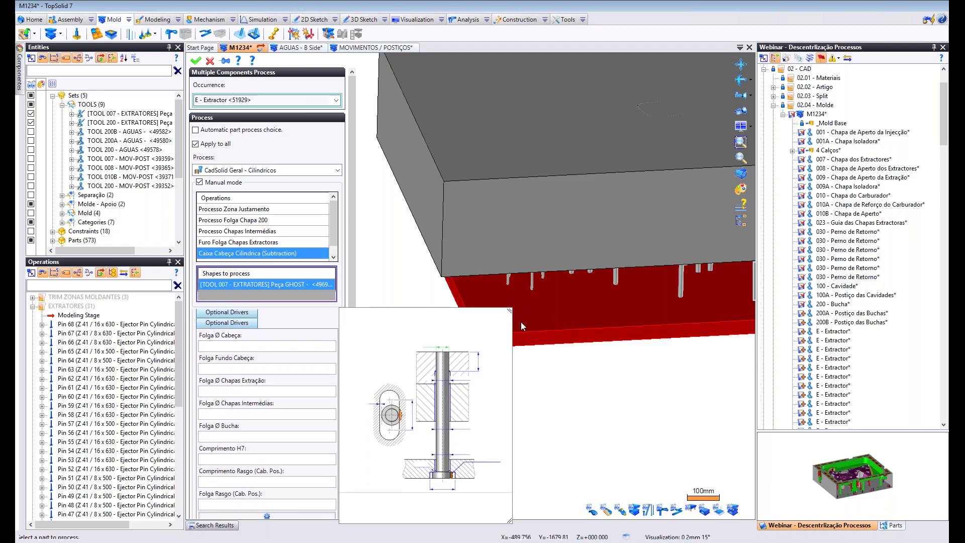
pyautogui.scroll(-1, 315, 244)
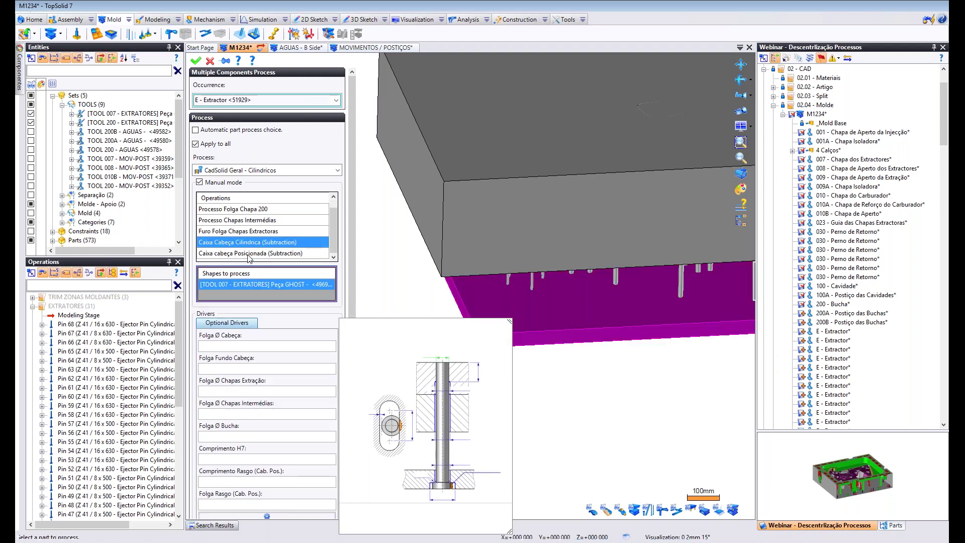
# Assign the TOOL 007 ghost block to the Caixa cabeça Posicionada (Subtraction) operation and apply the process to the matching ejector pins.
pyautogui.click(245, 254)
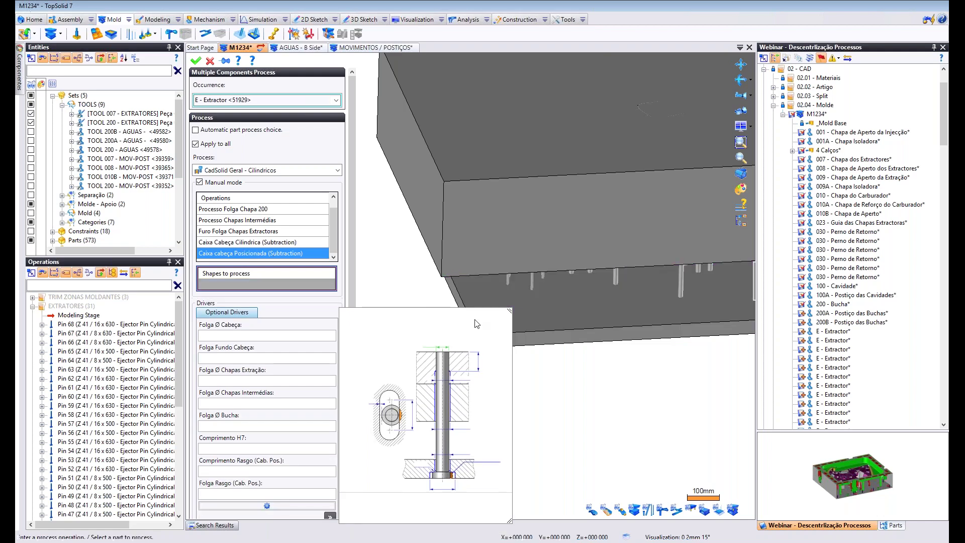
pyautogui.click(565, 333)
pyautogui.rightClick(562, 387)
pyautogui.click(573, 394)
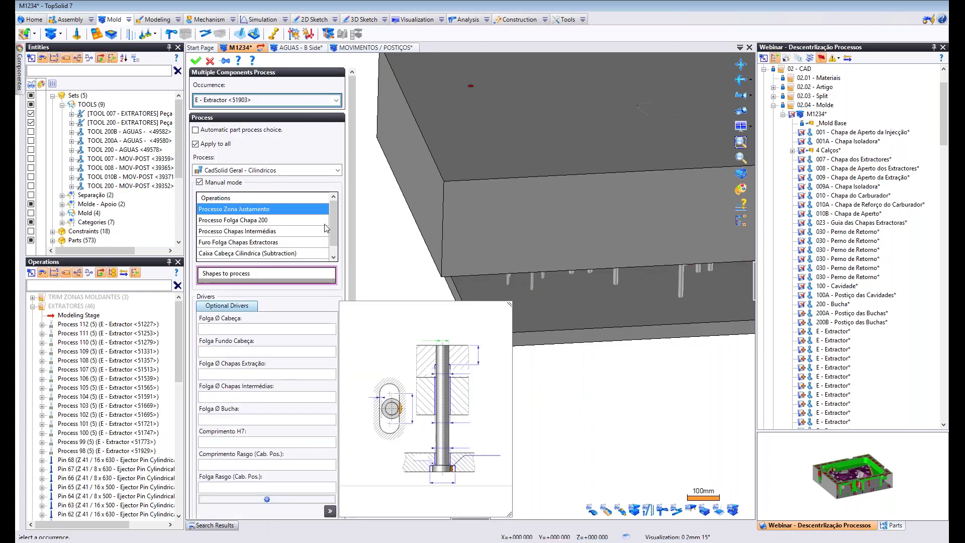
# Assign the TOOL 200 ghost block to Processo Zona Justamento and Processo Folga Chapa 200 for the E - Extractor <51903> occurrence.
pyautogui.click(282, 273)
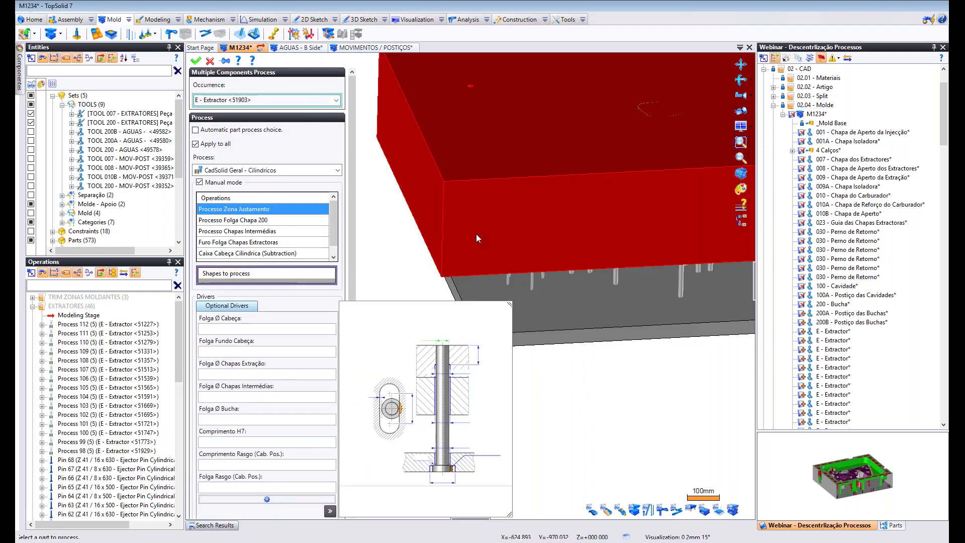
pyautogui.click(476, 234)
pyautogui.click(262, 220)
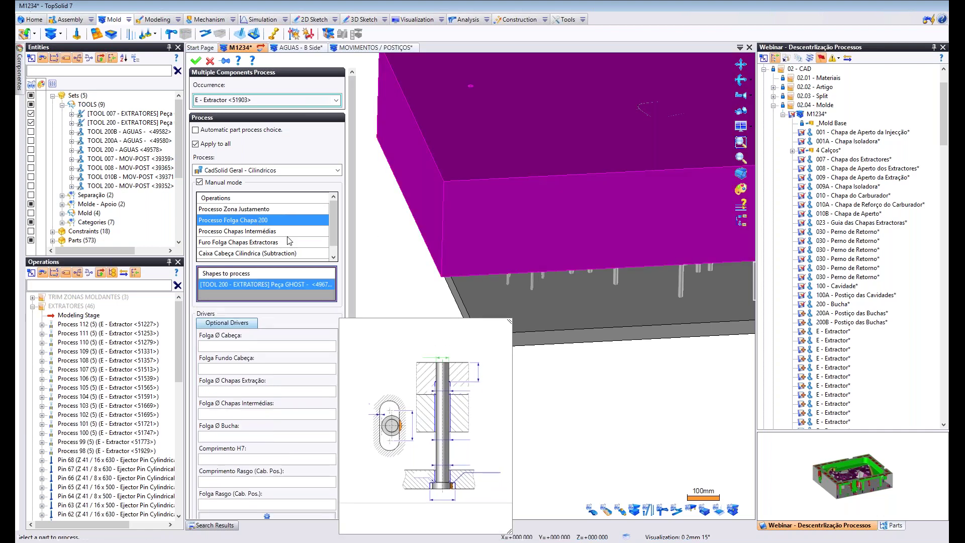
# Assign the TOOL 007 block to Furo Folga Chapas Extractoras and both Caixa Cabeça operations of E - Extractor <51903>, and apply the process.
pyautogui.click(257, 246)
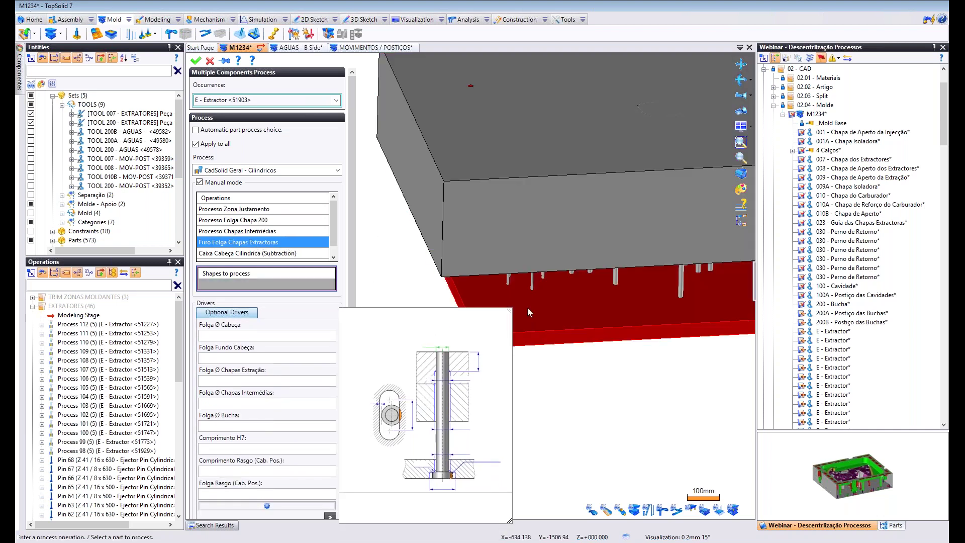
pyautogui.click(280, 255)
pyautogui.click(333, 257)
pyautogui.click(296, 253)
pyautogui.rightClick(371, 281)
pyautogui.click(383, 284)
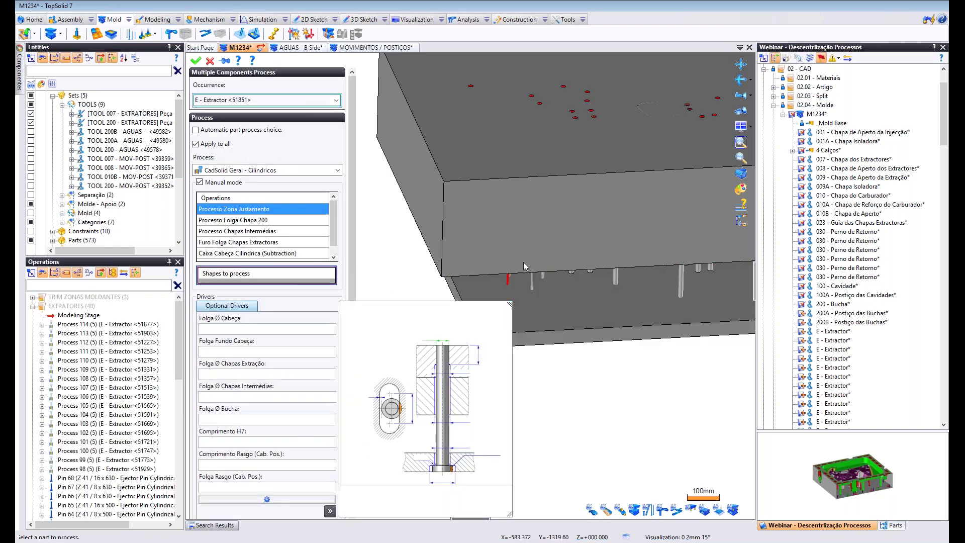
# Assign the TOOL 200 block to Processo Zona Justamento and Processo Folga Chapa 200 for the E - Extractor <51851> occurrence.
pyautogui.click(466, 242)
pyautogui.click(262, 221)
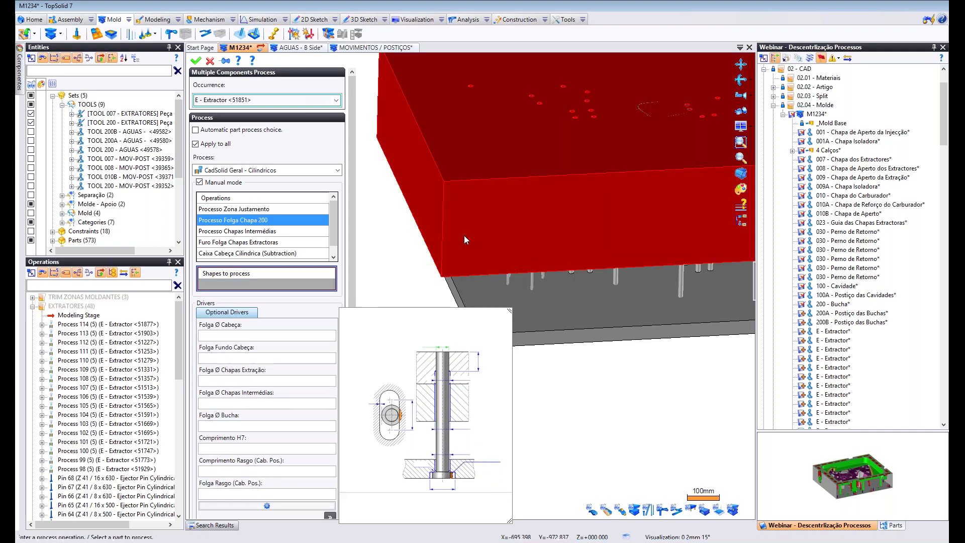
# Assign the TOOL 007 block to Furo Folga Chapas Extractoras and both Caixa Cabeça operations of E - Extractor <51851>, and apply the process.
pyautogui.click(246, 243)
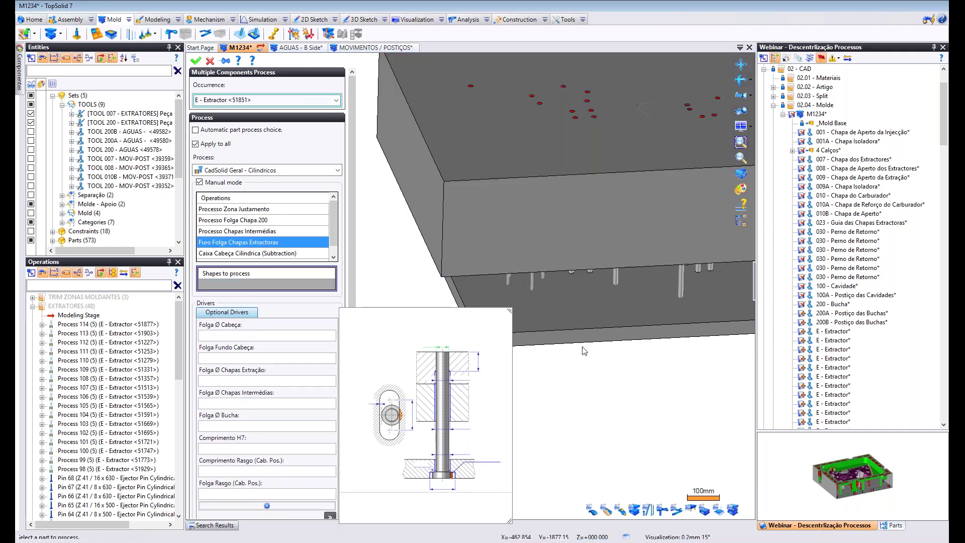
pyautogui.click(280, 255)
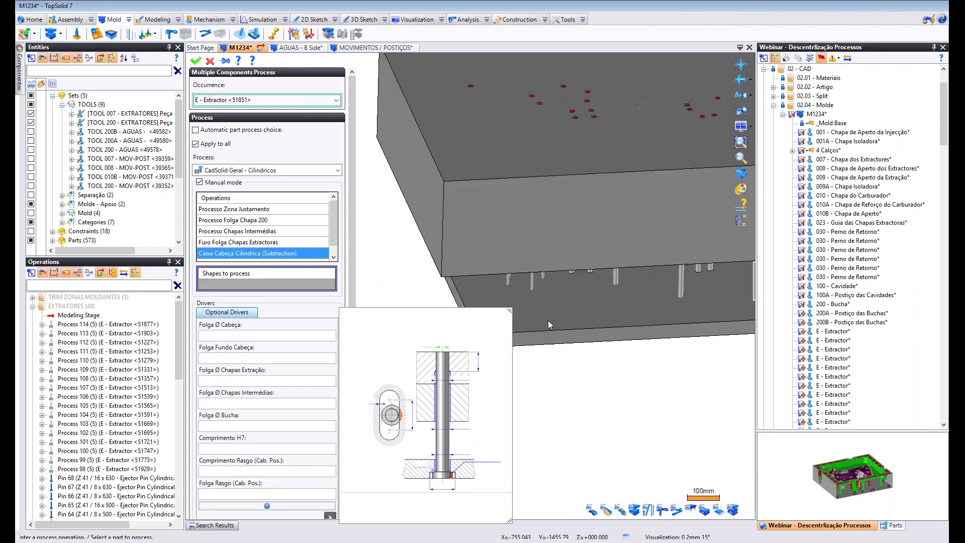
pyautogui.scroll(-1, 266, 252)
pyautogui.click(261, 254)
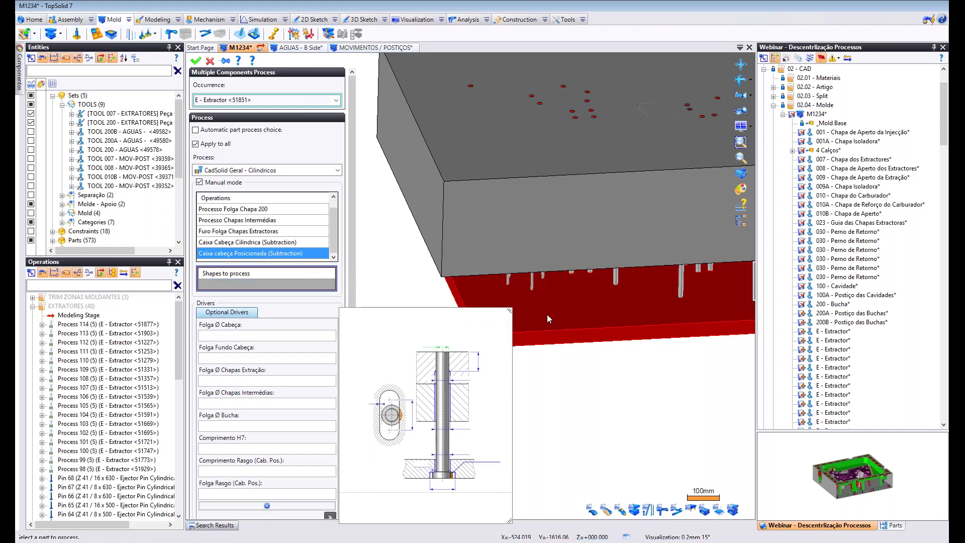
pyautogui.rightClick(580, 367)
pyautogui.click(276, 277)
pyautogui.click(544, 329)
pyautogui.rightClick(564, 366)
pyautogui.click(580, 369)
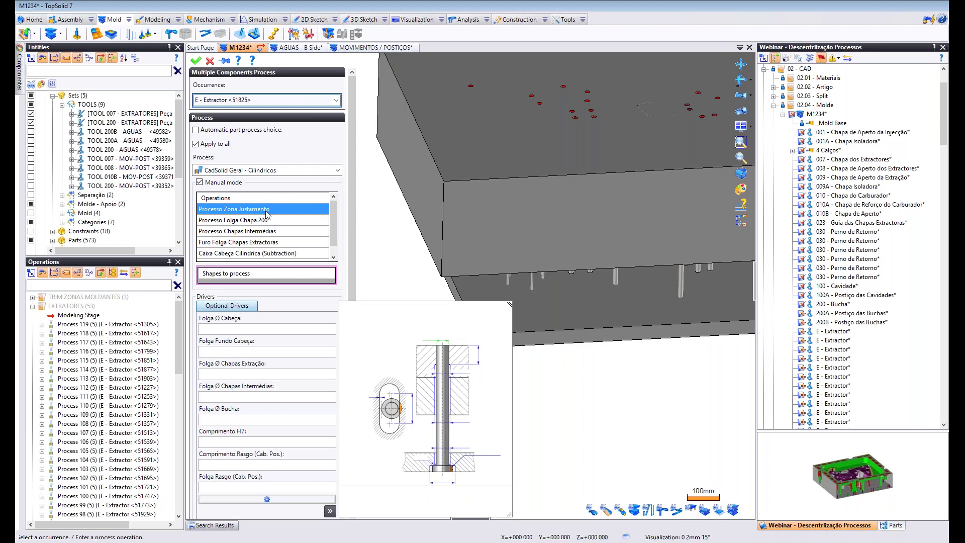
# Assign the TOOL 200 block to Processo Zona Justamento and Processo Folga Chapa 200 for the E - Extractor <51825> occurrence.
pyautogui.click(298, 273)
pyautogui.click(489, 225)
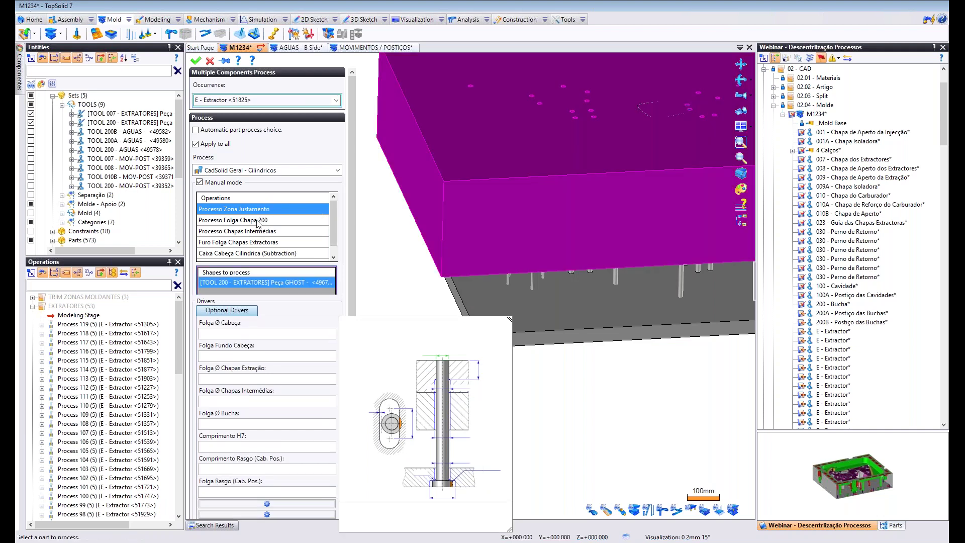
pyautogui.click(254, 222)
pyautogui.click(453, 233)
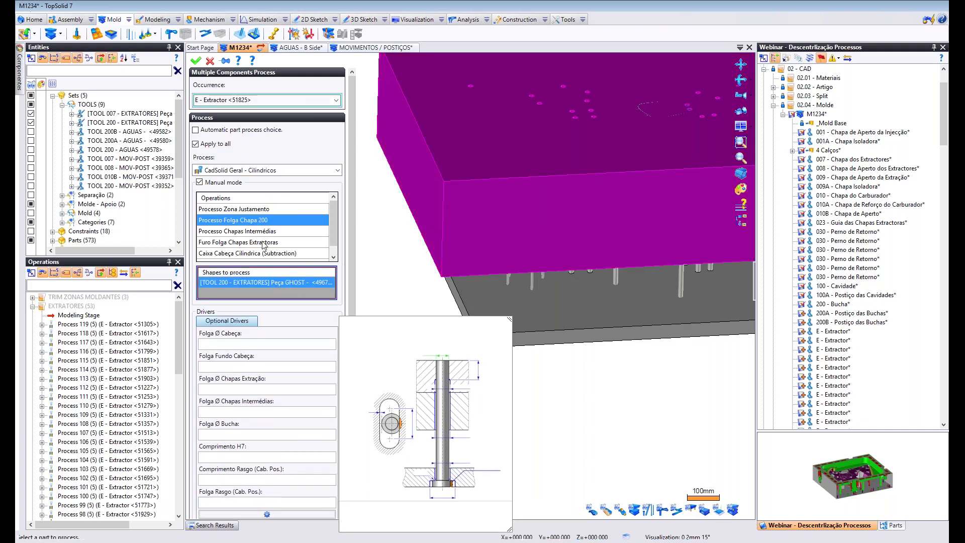
# Assign the TOOL 007 block to Furo Folga Chapas Extractoras and both Caixa Cabeça operations of E - Extractor <51825>, and apply the process.
pyautogui.click(263, 242)
pyautogui.click(557, 321)
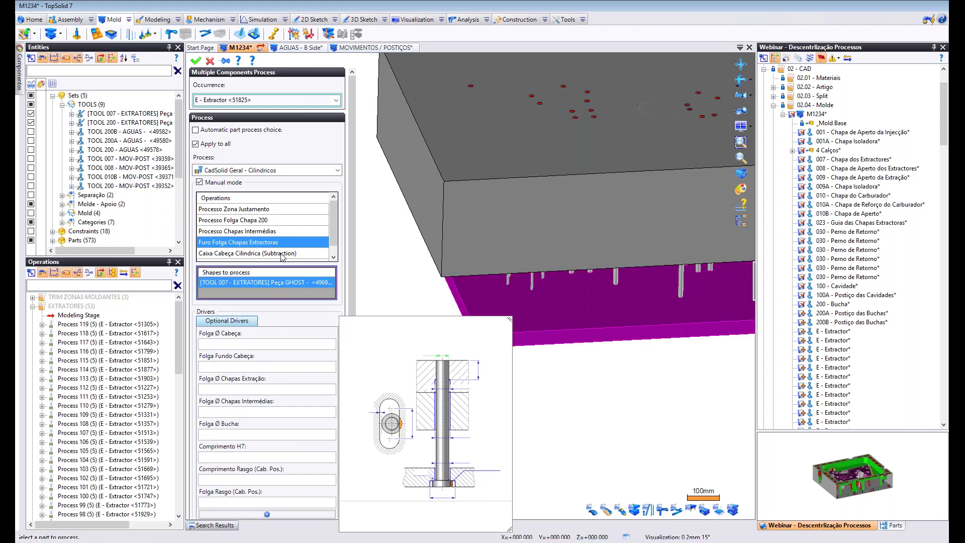
pyautogui.click(309, 252)
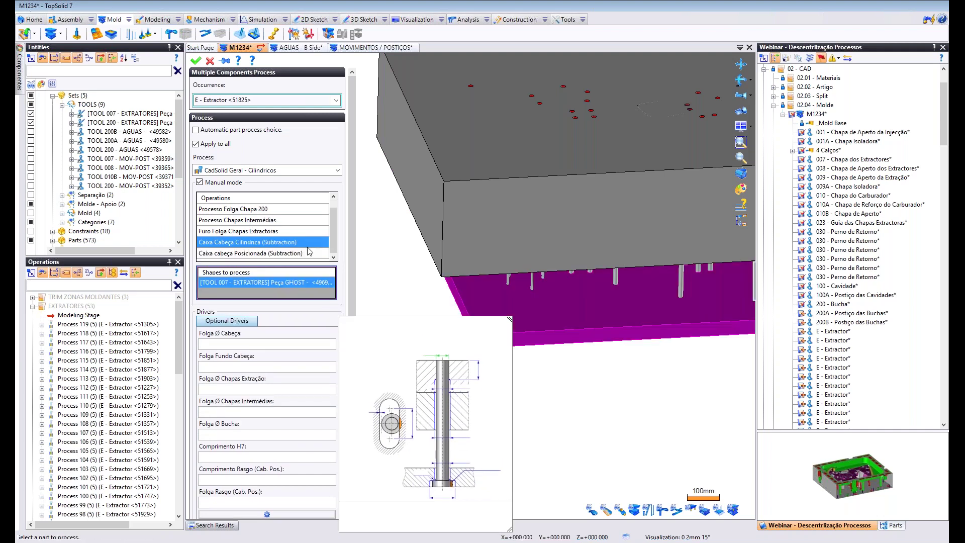
pyautogui.click(279, 253)
pyautogui.rightClick(379, 284)
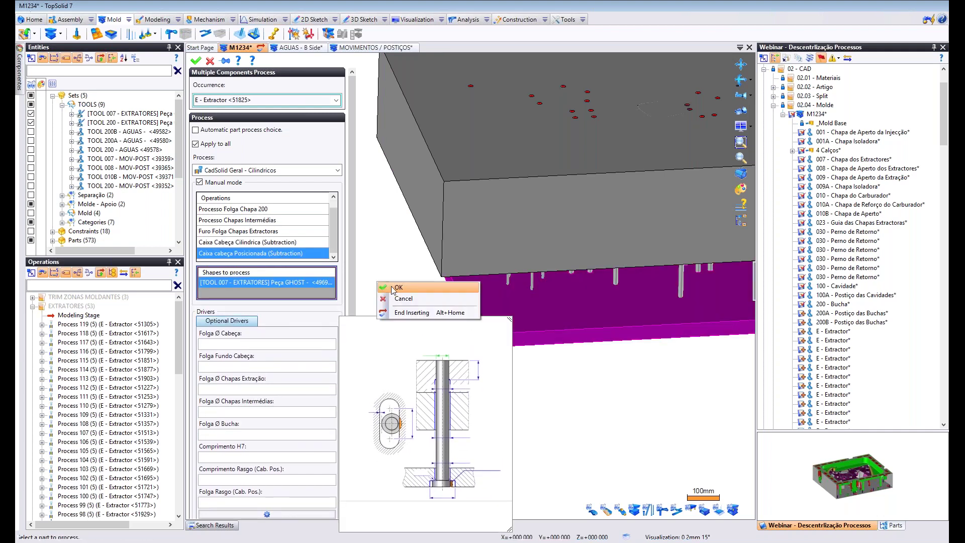
pyautogui.click(398, 288)
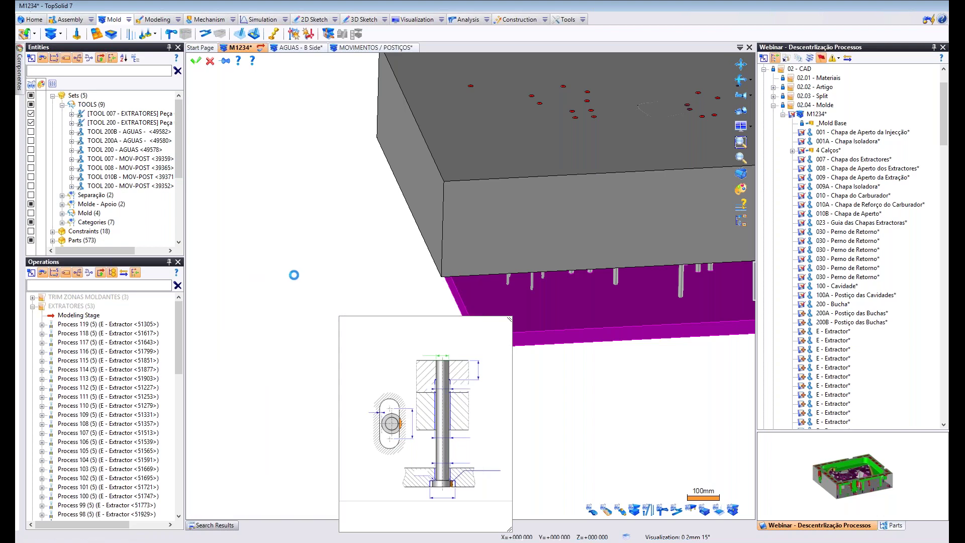
# Preview both ghost blocks at 70% transparency.
pyautogui.moveTo(374, 293); pyautogui.dragTo(426, 197, button='middle')
pyautogui.click(437, 178)
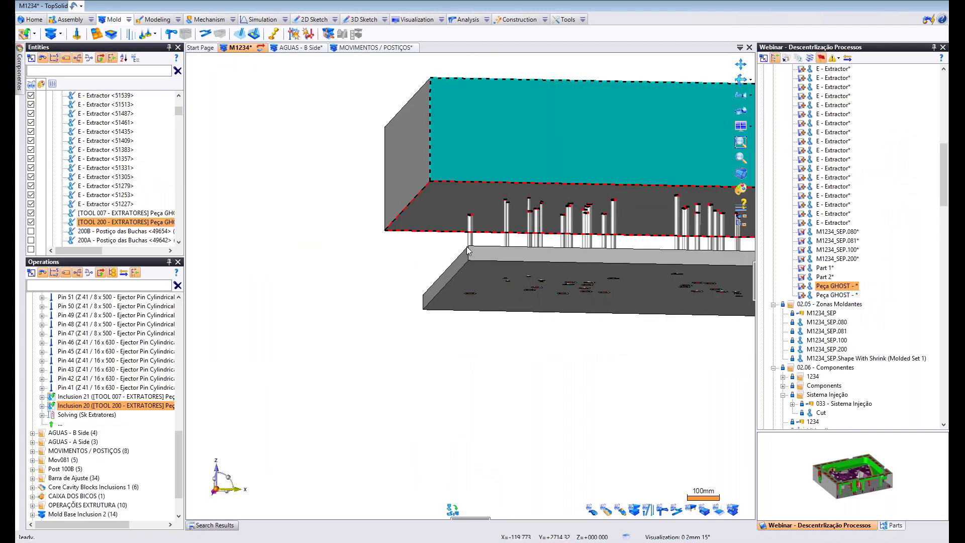
pyautogui.rightClick(478, 273)
pyautogui.click(512, 375)
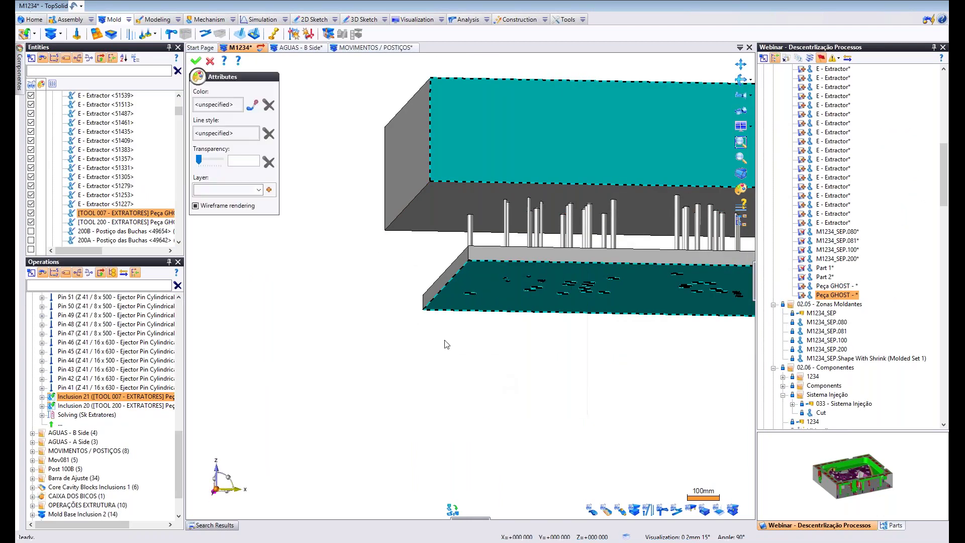
pyautogui.moveTo(207, 162); pyautogui.dragTo(214, 161)
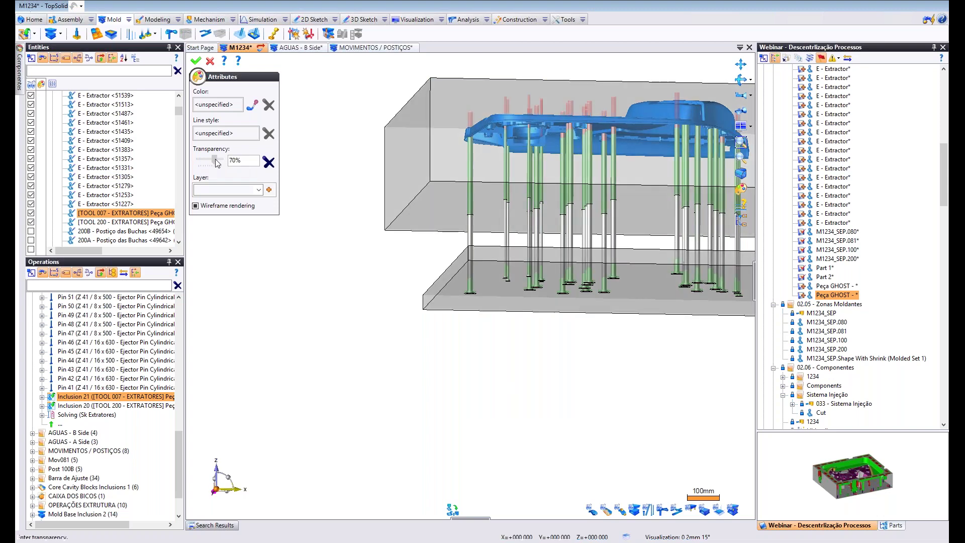
# Examine the ejector pins, their head pockets and clearance holes through the transparent blocks, and discard the transparency preview.
pyautogui.moveTo(482, 175); pyautogui.dragTo(550, 105, button='middle')
pyautogui.scroll(5, 550, 106)
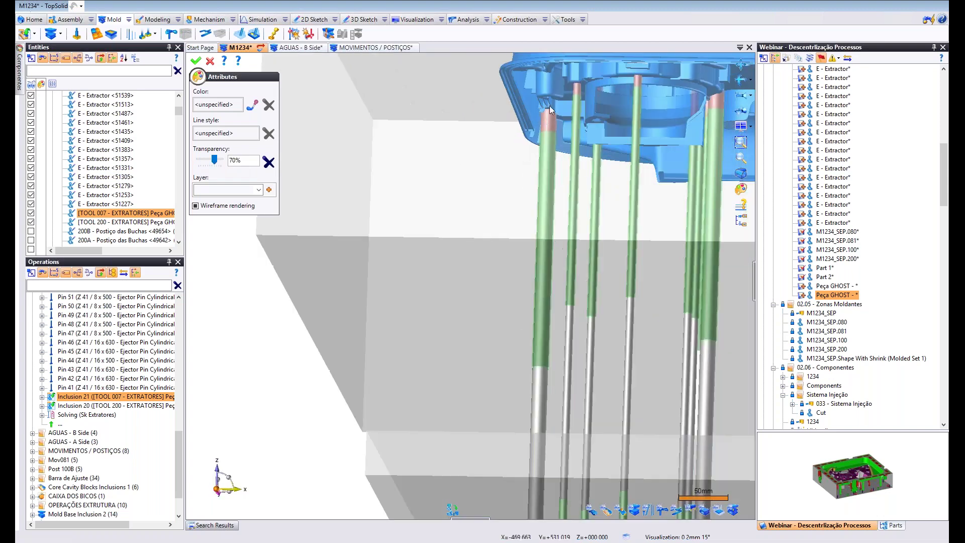
pyautogui.moveTo(558, 232); pyautogui.dragTo(572, 439, button='middle')
pyautogui.moveTo(550, 396); pyautogui.dragTo(492, 300, button='middle')
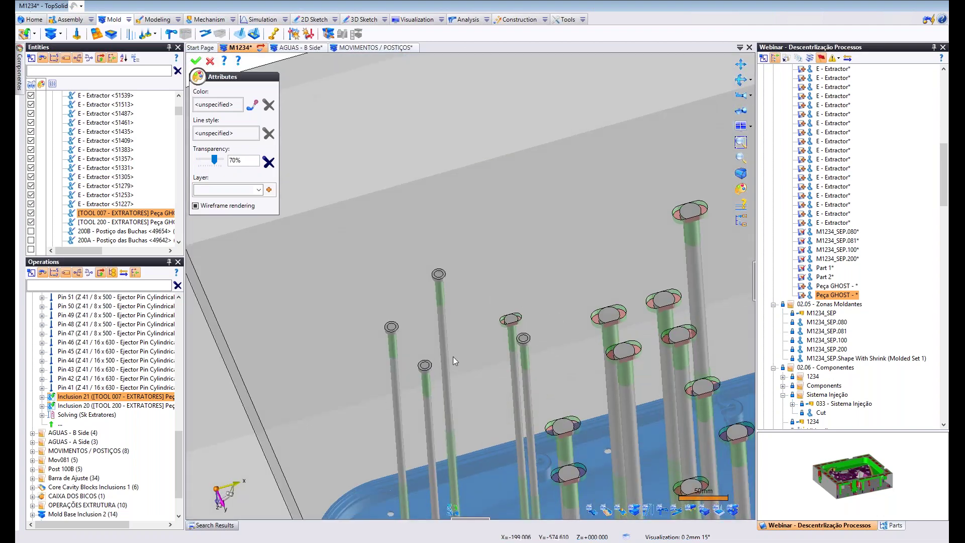
pyautogui.moveTo(566, 365); pyautogui.dragTo(494, 267, button='middle')
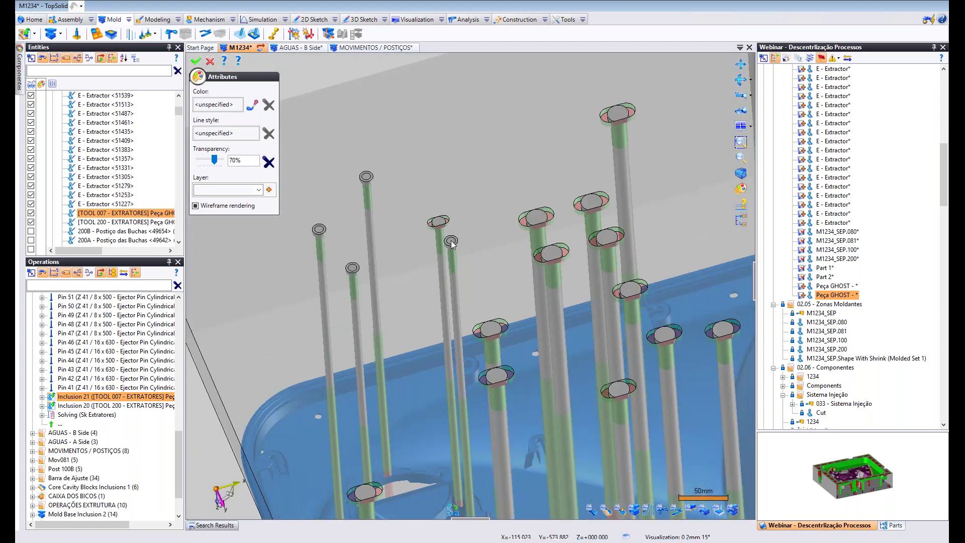
pyautogui.scroll(-5, 452, 243)
pyautogui.scroll(5, 449, 259)
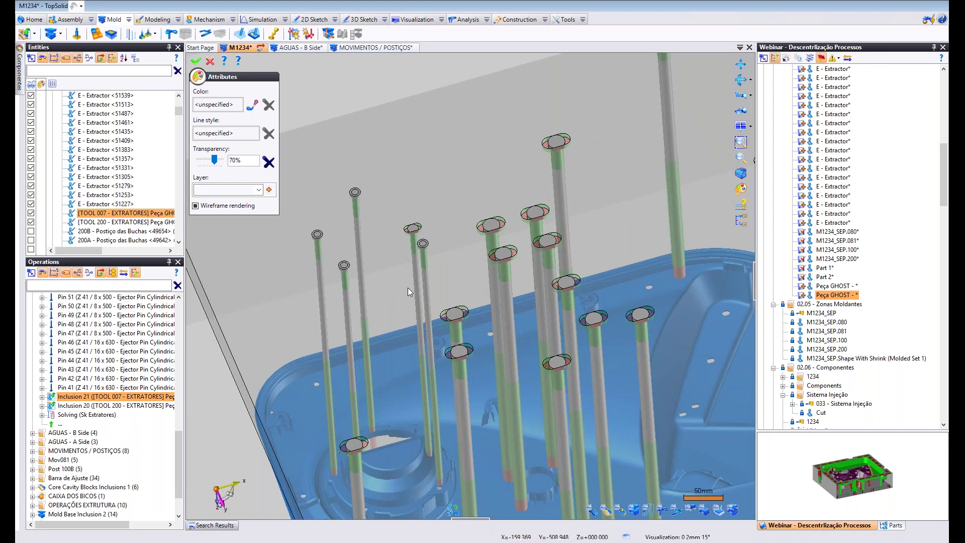
pyautogui.click(210, 61)
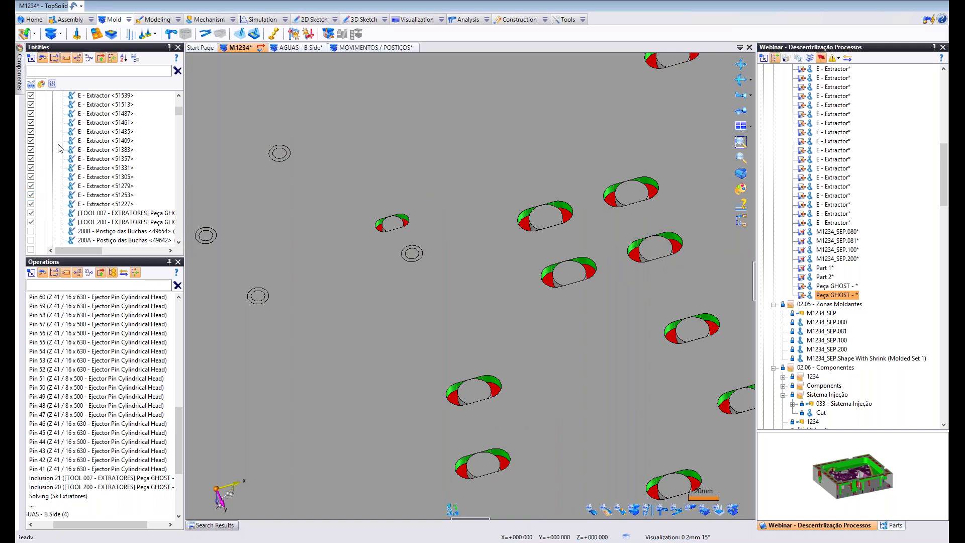
# Isolate the TOOL 007 block and add it to the Caixa Cabeça Cilindrica (Subtraction) operation of the E - Extractor <51435> process.
pyautogui.click(32, 249)
pyautogui.click(31, 113)
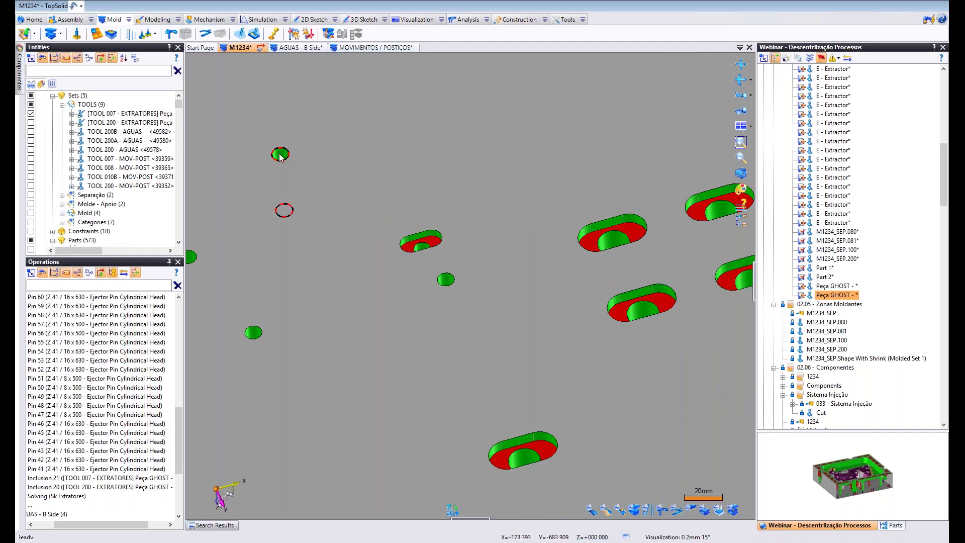
pyautogui.click(280, 155)
pyautogui.rightClick(73, 354)
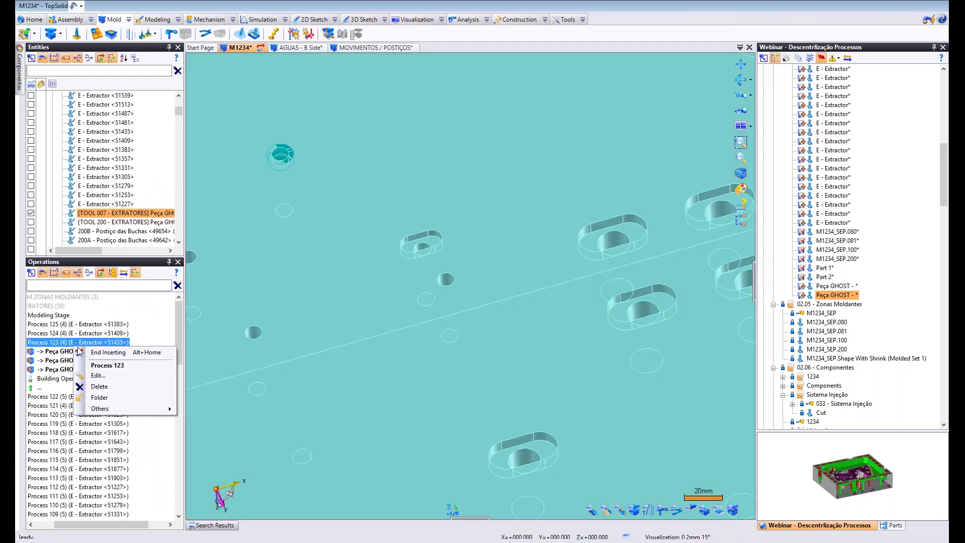
pyautogui.click(101, 372)
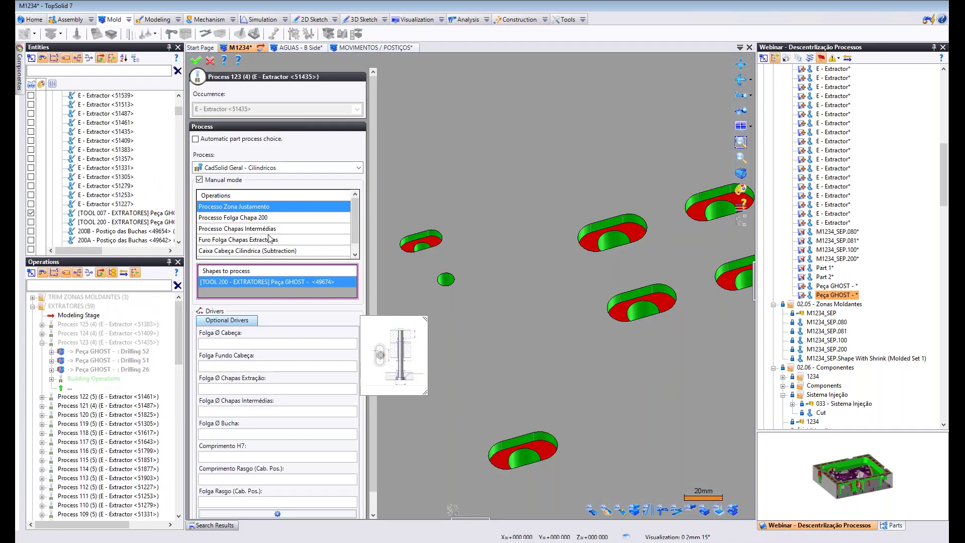
pyautogui.scroll(-1, 265, 239)
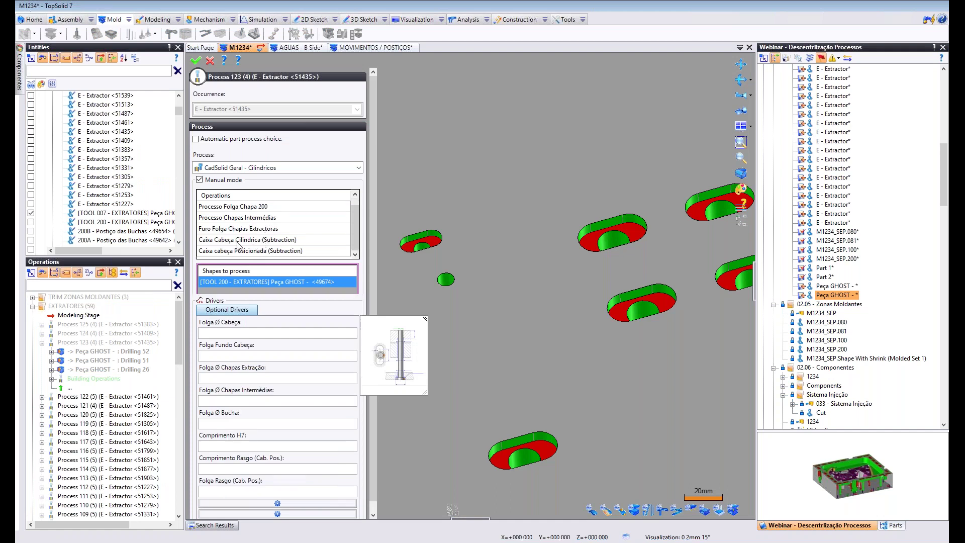
pyautogui.click(242, 241)
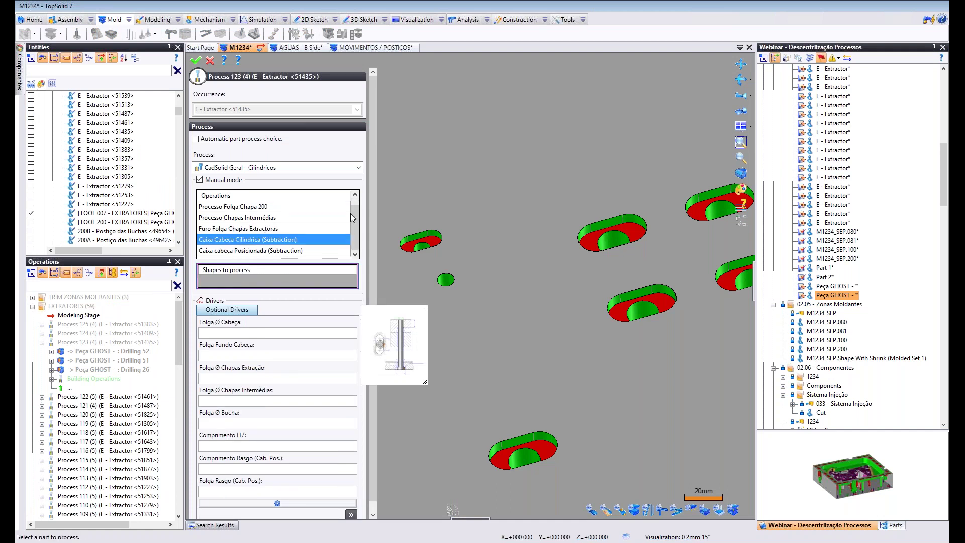
pyautogui.press('Return')
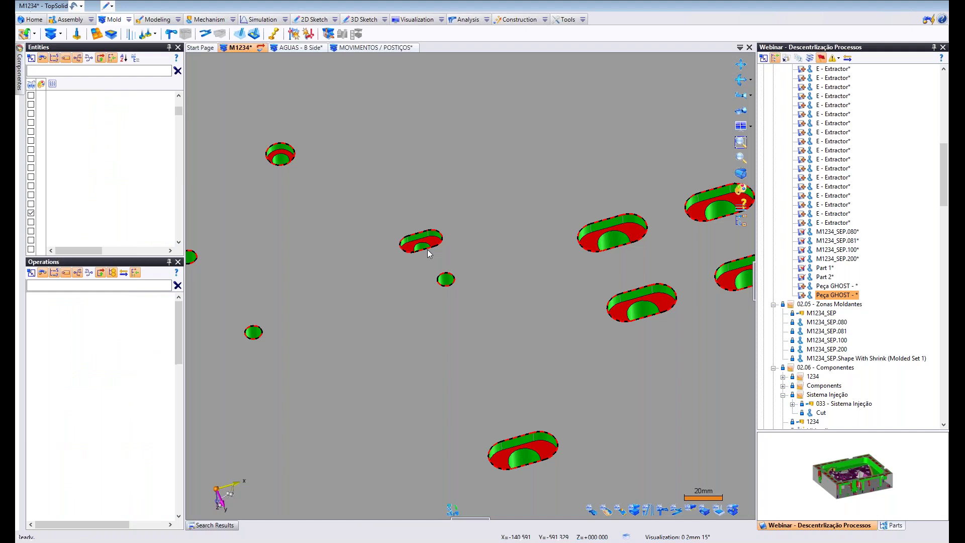
# Add the TOOL 007 block to the Caixa Cabeça Cilindrica (Subtraction) operation of the E - Extractor <51383> process and apply it.
pyautogui.click(253, 332)
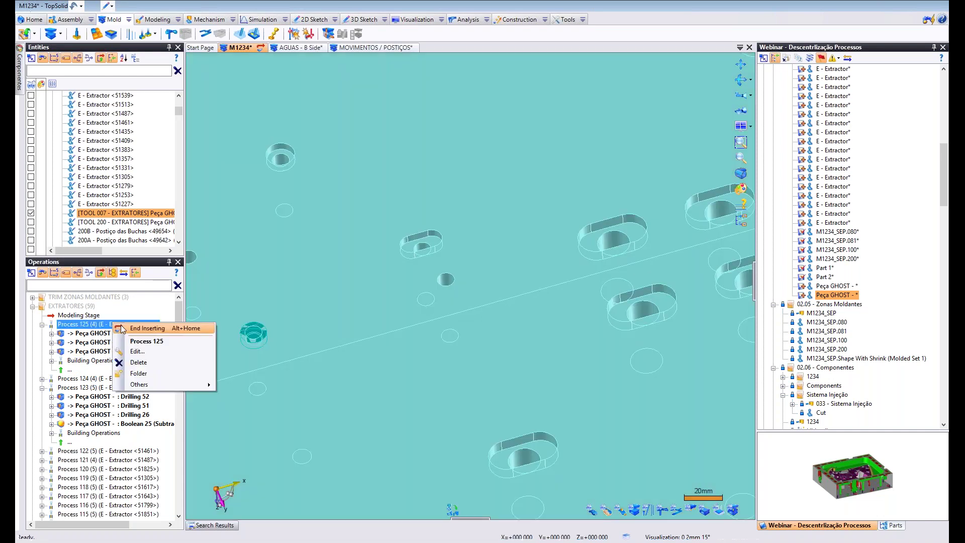
pyautogui.rightClick(110, 324)
pyautogui.click(148, 351)
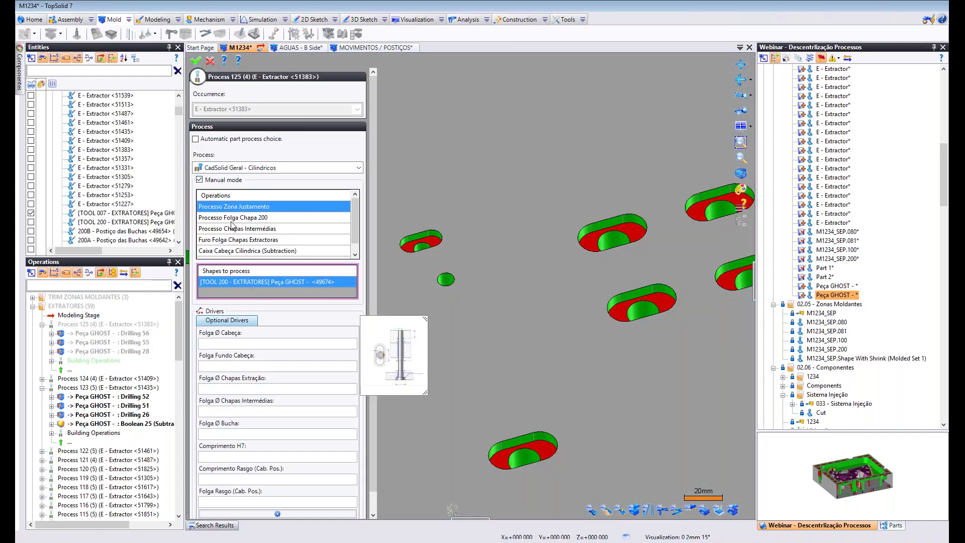
pyautogui.click(248, 242)
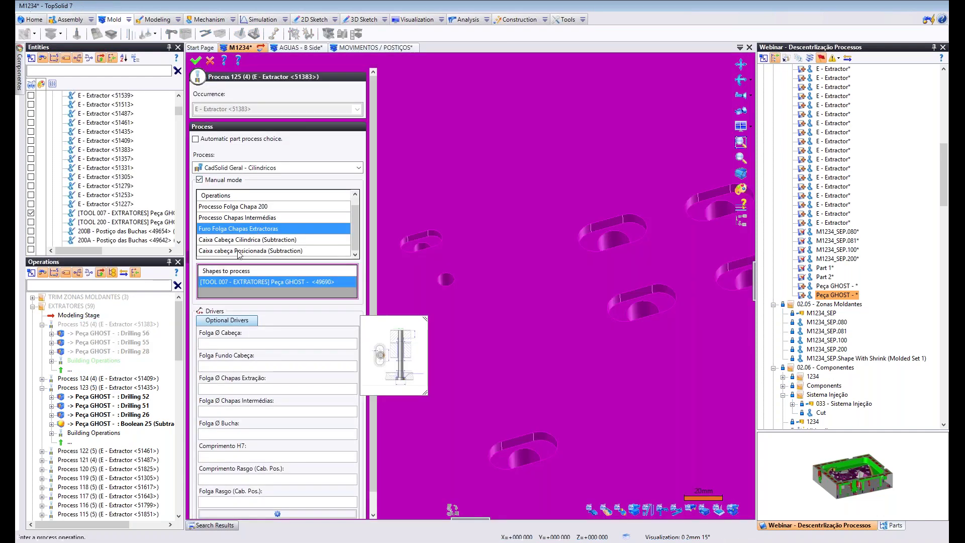
pyautogui.click(247, 240)
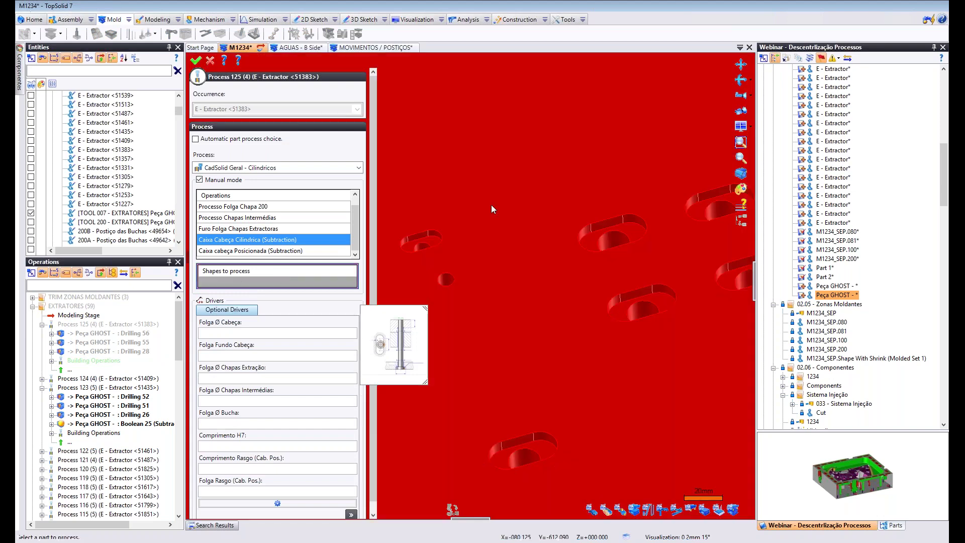
pyautogui.rightClick(491, 204)
pyautogui.click(510, 206)
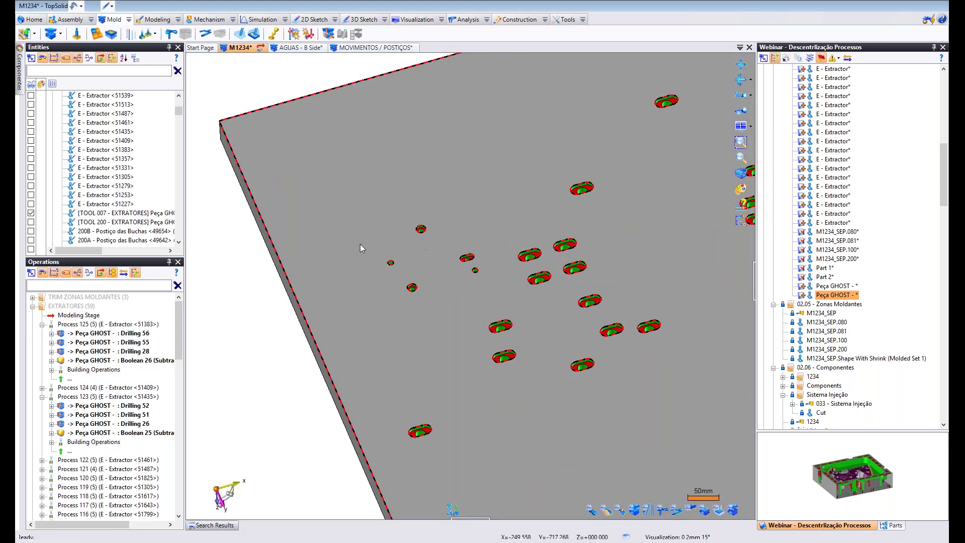
# Collapse the expanded E - Extractor <51383> and E - Extractor <51435> processes in the EXTRATORES folder.
pyautogui.moveTo(395, 226); pyautogui.dragTo(495, 367, button='middle')
pyautogui.scroll(-2, 428, 282)
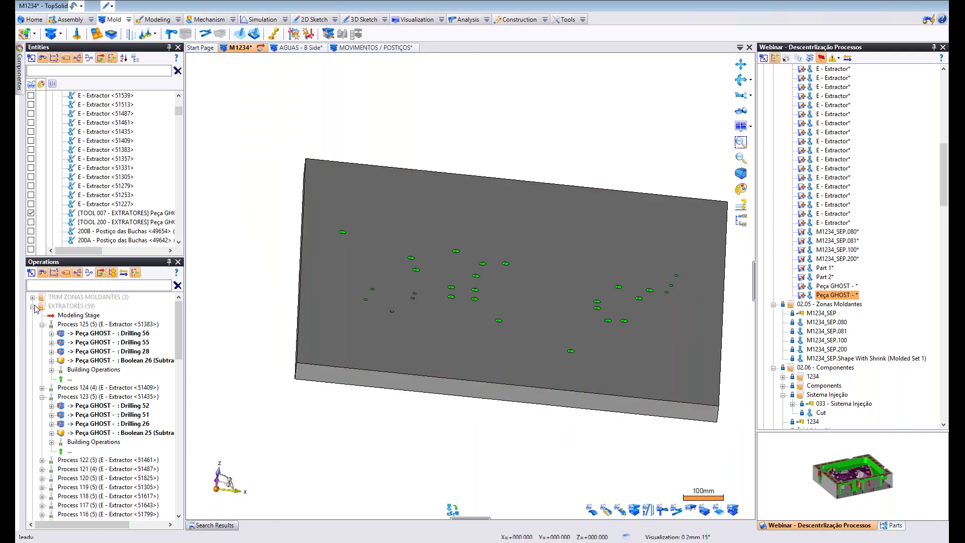
pyautogui.scroll(-1, 35, 308)
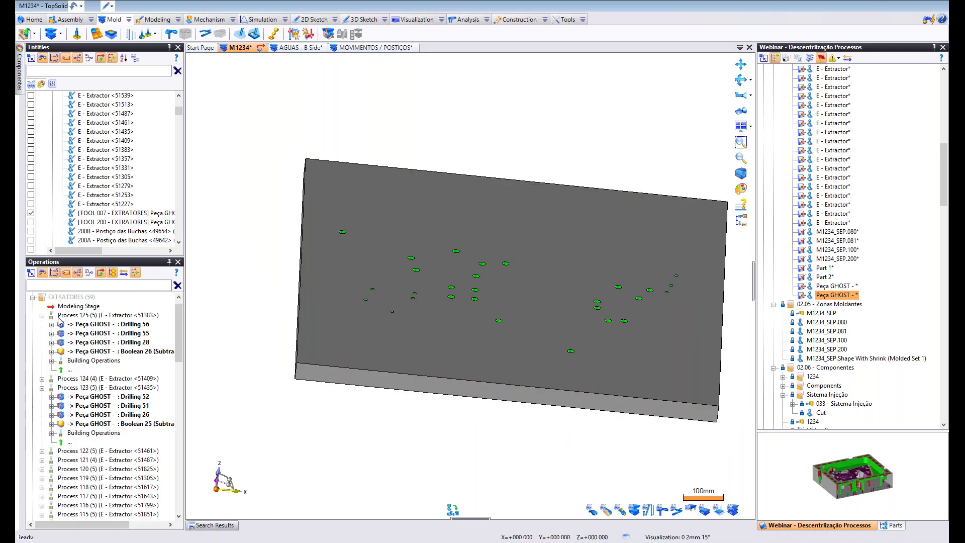
pyautogui.click(42, 315)
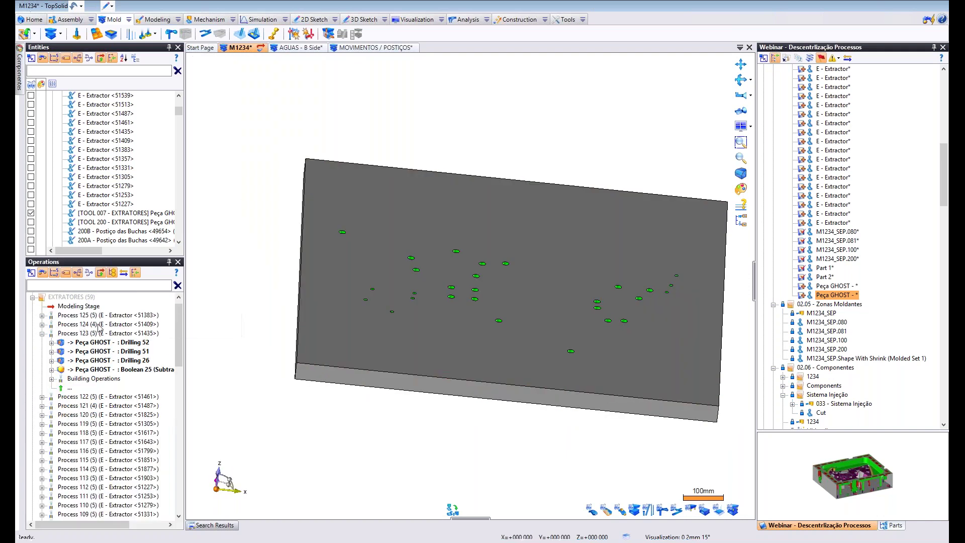
pyautogui.click(42, 334)
# Open the TOOL 007 ghost block for in-place editing from the mold assembly.
pyautogui.moveTo(362, 378); pyautogui.dragTo(516, 409, button='middle')
pyautogui.moveTo(397, 357); pyautogui.dragTo(282, 157, button='middle')
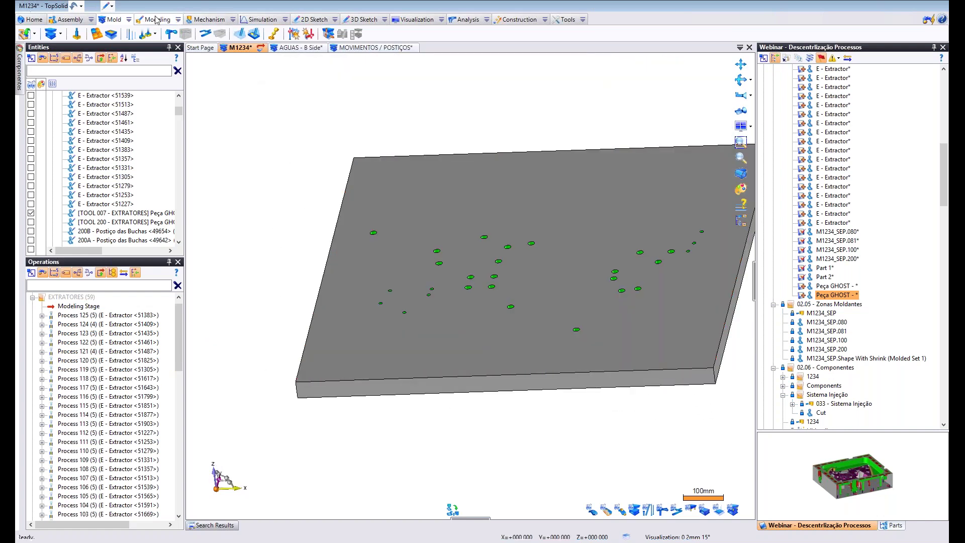
pyautogui.doubleClick(395, 168)
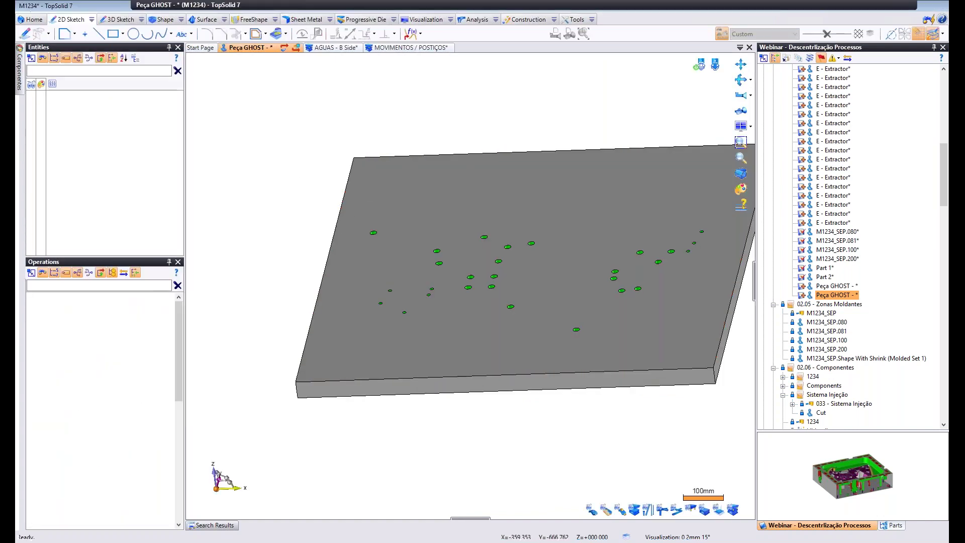
pyautogui.click(204, 19)
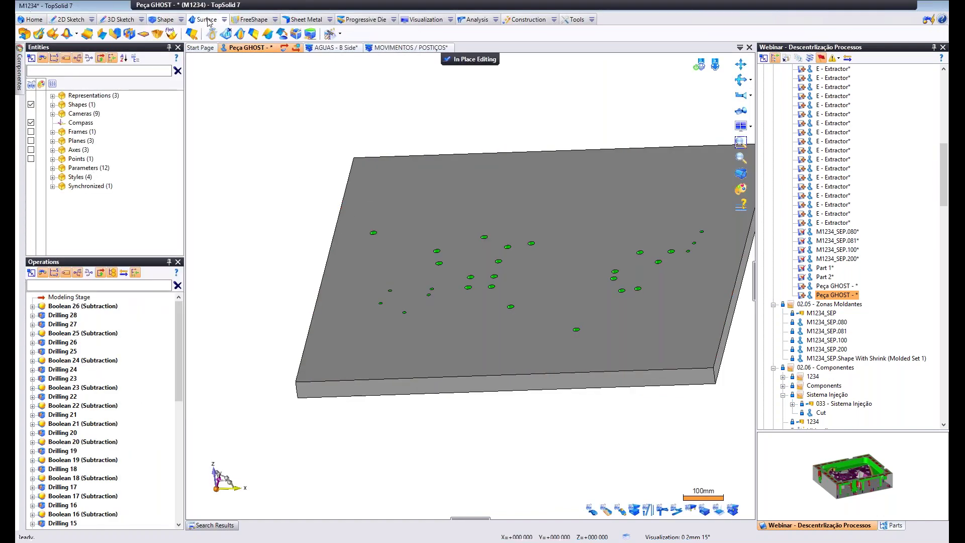
# Remove the six outer faces of the TOOL 007 block with heal type None, keeping only the pins' machined surfaces.
pyautogui.click(225, 34)
pyautogui.click(333, 385)
pyautogui.moveTo(333, 385); pyautogui.dragTo(269, 392, button='middle')
pyautogui.click(311, 369)
pyautogui.click(307, 371)
pyautogui.click(292, 378)
pyautogui.scroll(2, 500, 372)
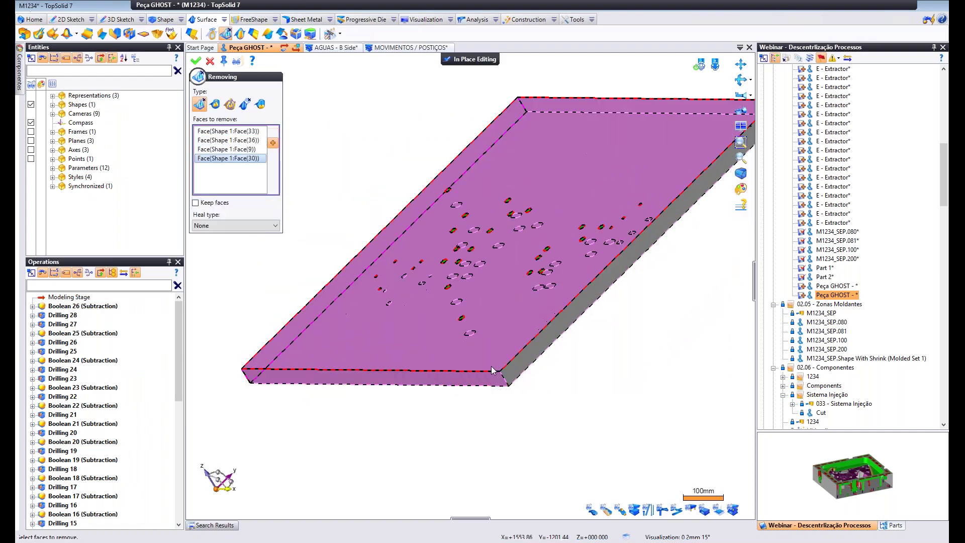
pyautogui.click(535, 357)
pyautogui.moveTo(535, 357); pyautogui.dragTo(532, 284, button='middle')
pyautogui.scroll(-3, 602, 322)
pyautogui.moveTo(602, 322); pyautogui.dragTo(417, 250, button='middle')
pyautogui.click(502, 344)
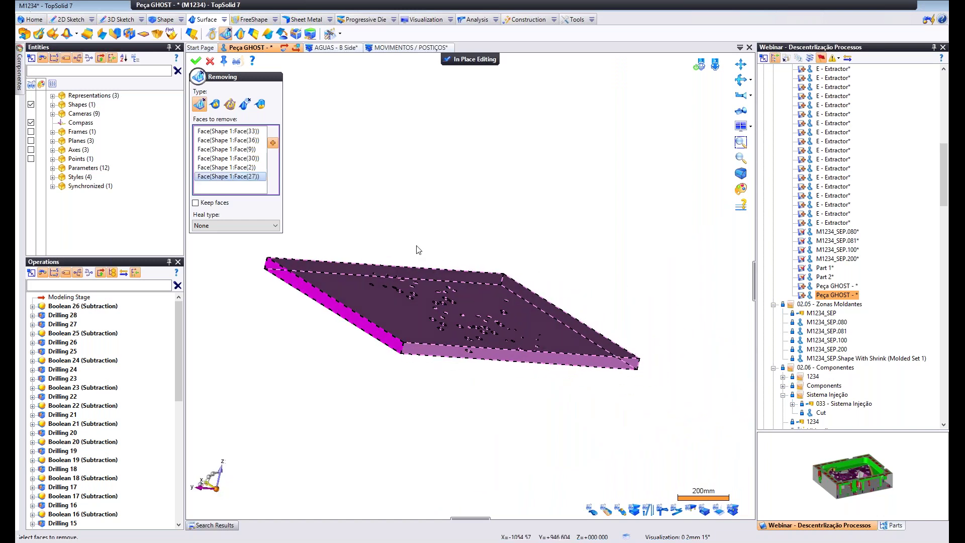
pyautogui.rightClick(416, 241)
pyautogui.click(420, 237)
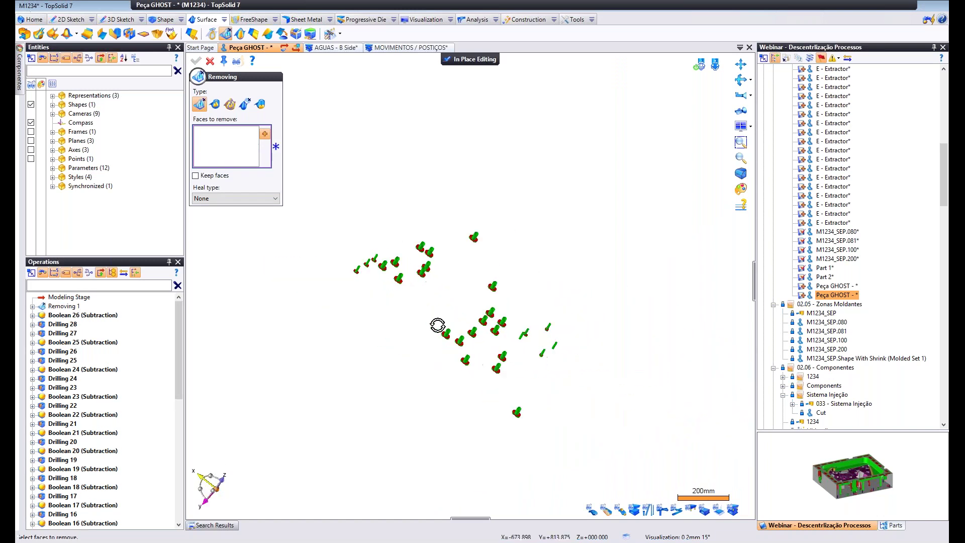
# Leave the Removing command and end the in-place editing of the TOOL 007 block.
pyautogui.scroll(5, 459, 308)
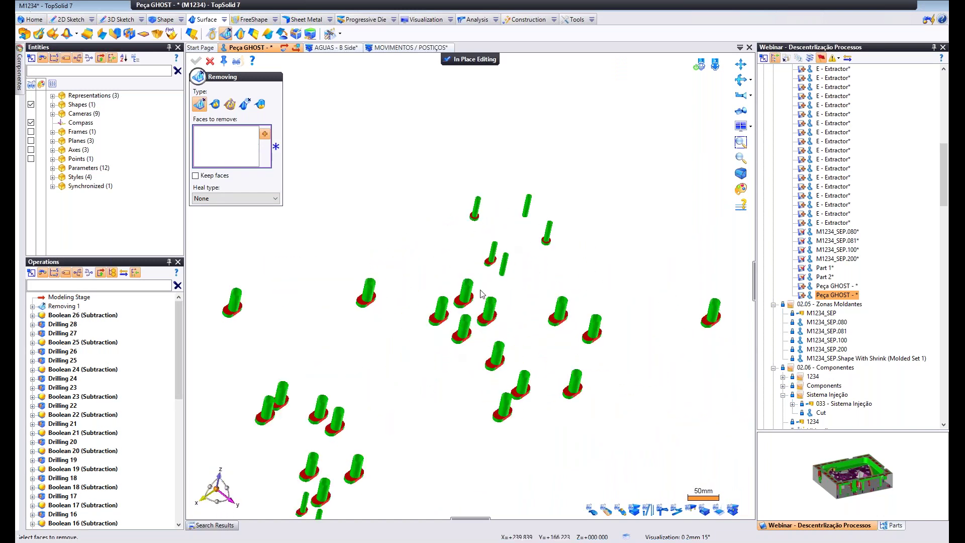
pyautogui.click(210, 61)
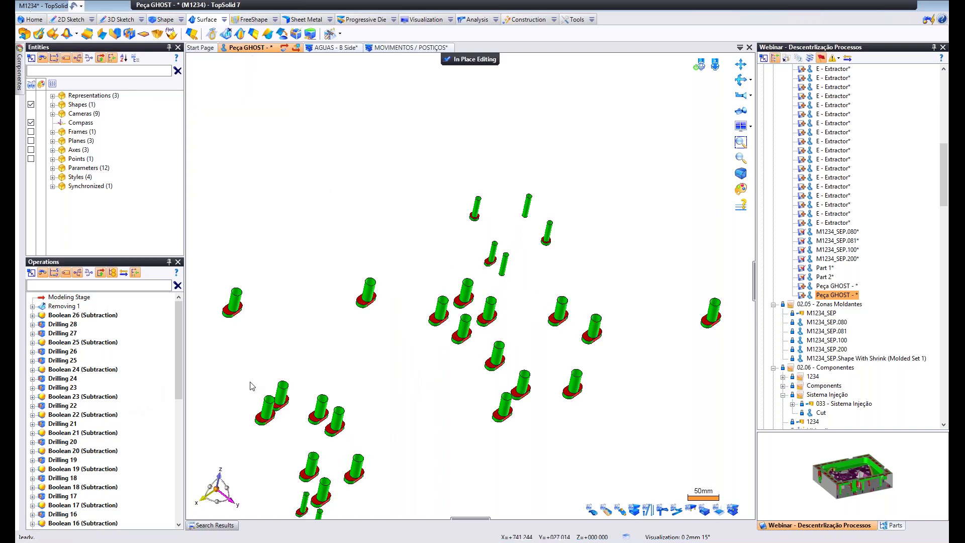
pyautogui.click(446, 60)
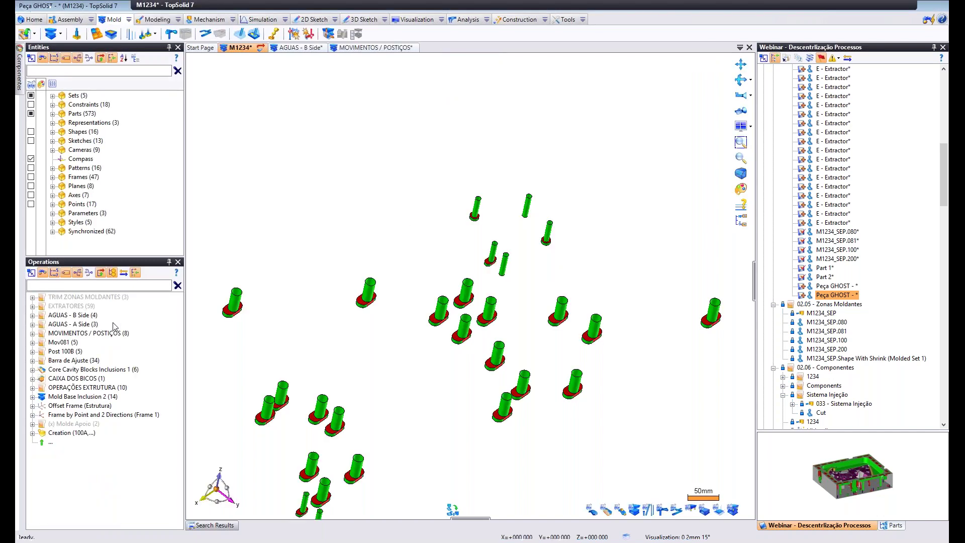
# Expand the EXTRATORES operations and show the TOOL 200 - EXTRATORES block from the TOOLS set alongside the TOOL 007 surfaces.
pyautogui.click(32, 306)
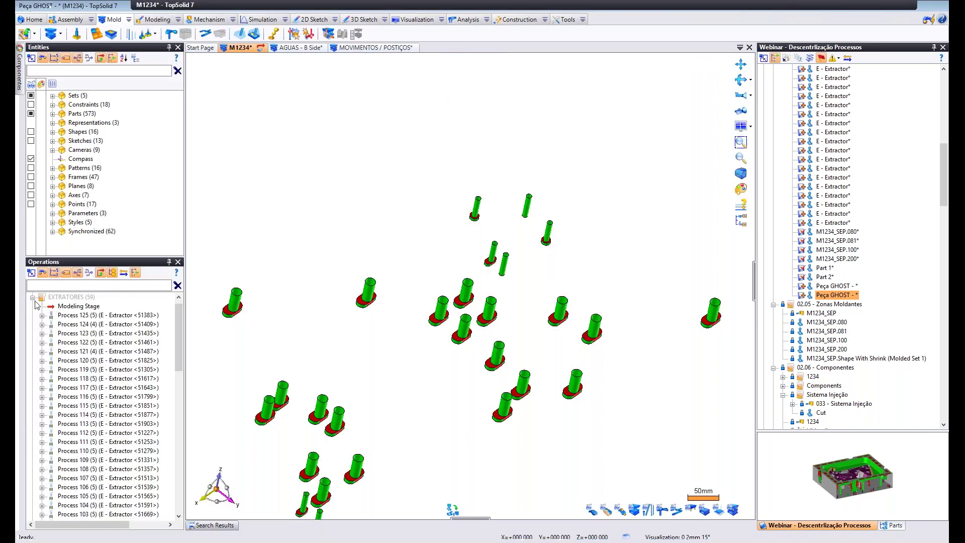
pyautogui.click(52, 95)
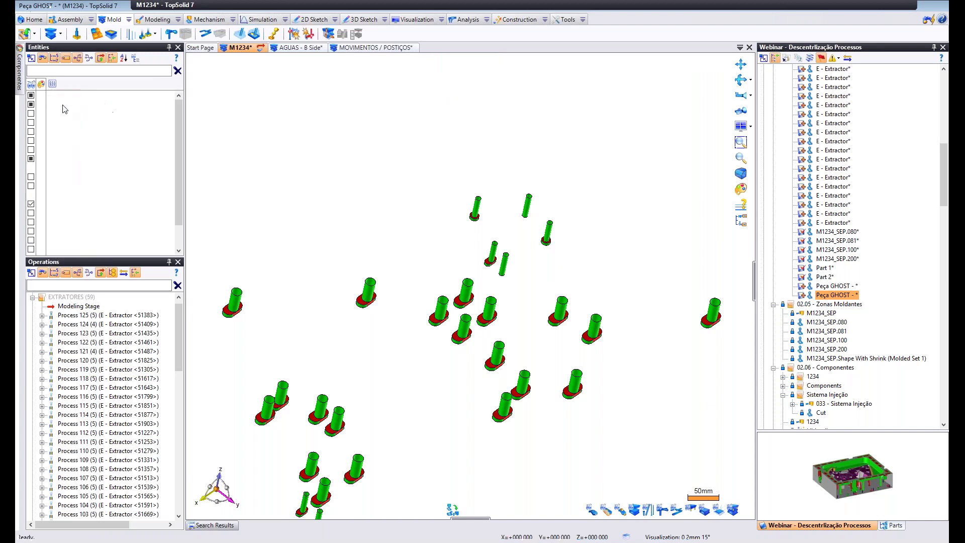
pyautogui.click(31, 122)
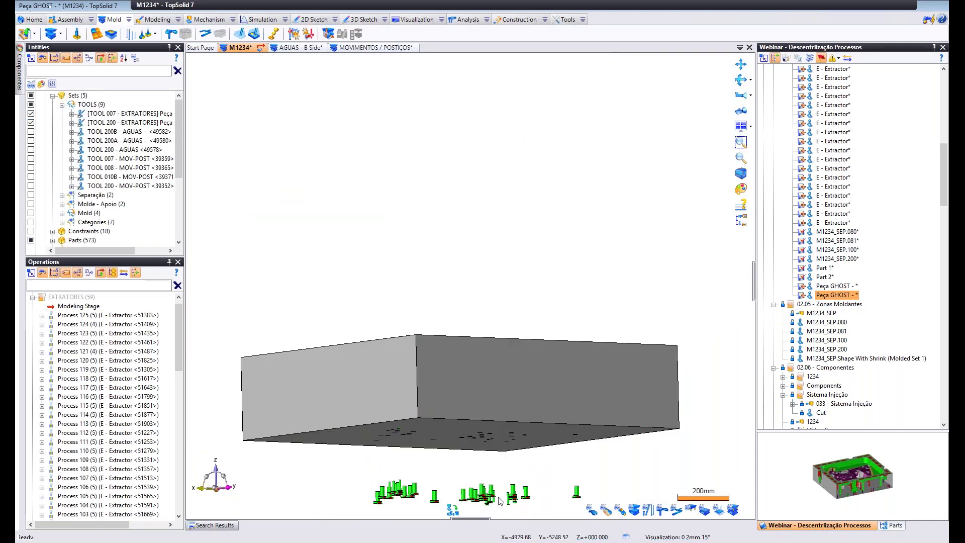
pyautogui.moveTo(501, 504); pyautogui.dragTo(512, 379, button='middle')
pyautogui.scroll(5, 412, 373)
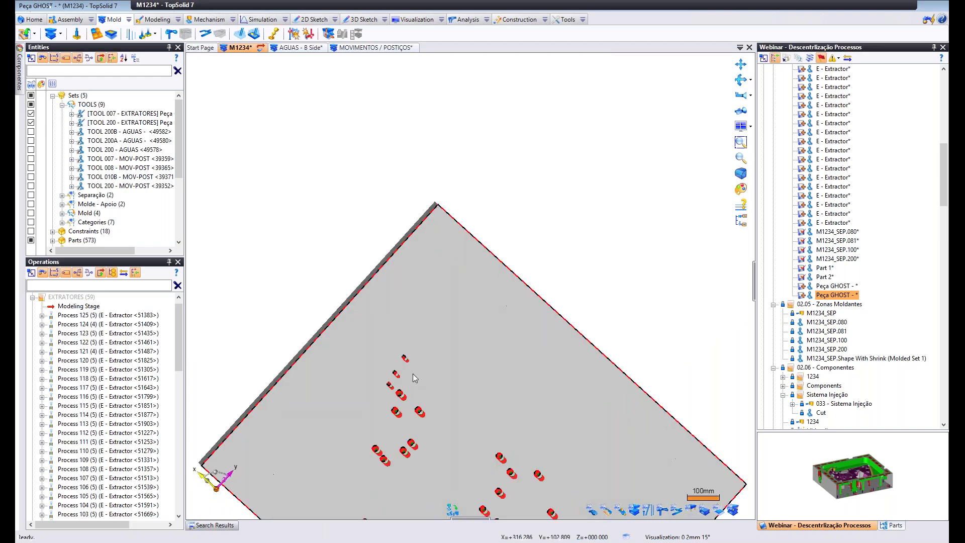
pyautogui.scroll(-5, 412, 339)
pyautogui.moveTo(424, 396); pyautogui.dragTo(502, 268, button='middle')
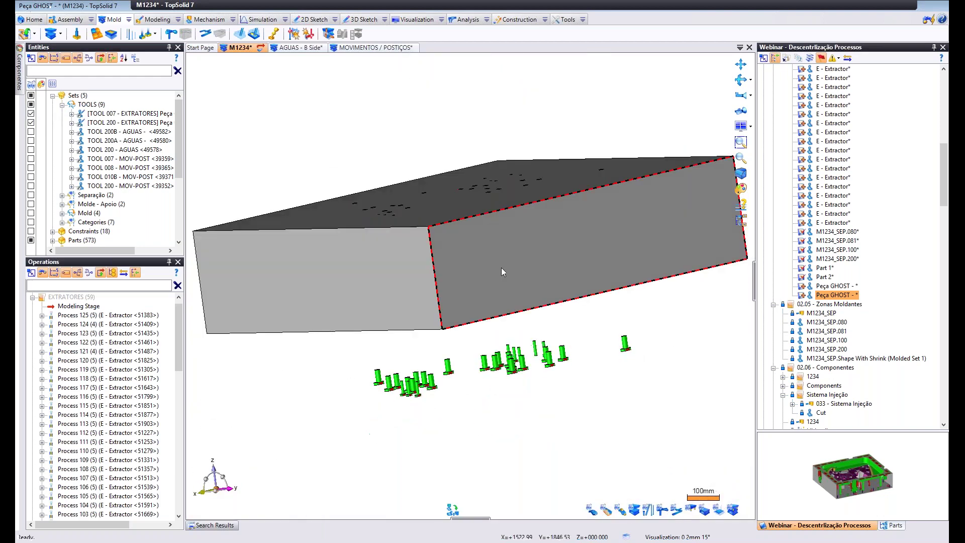
# Open the TOOL 200 ghost block for in-place editing from the mold assembly.
pyautogui.click(501, 267)
pyautogui.doubleClick(311, 296)
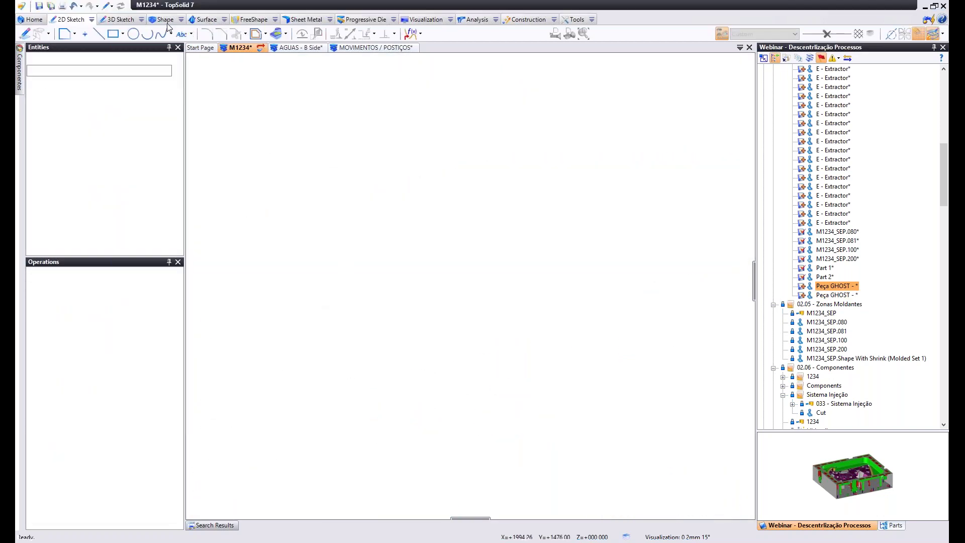
pyautogui.click(207, 19)
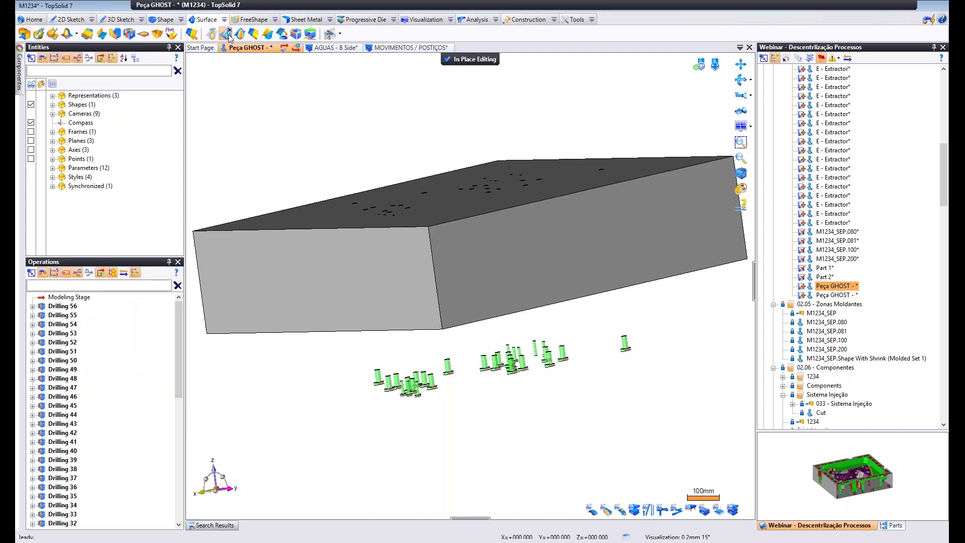
# Remove the six outer faces of the TOOL 200 block with heal type None and leave the Removing command.
pyautogui.click(225, 33)
pyautogui.click(346, 261)
pyautogui.click(478, 265)
pyautogui.click(460, 212)
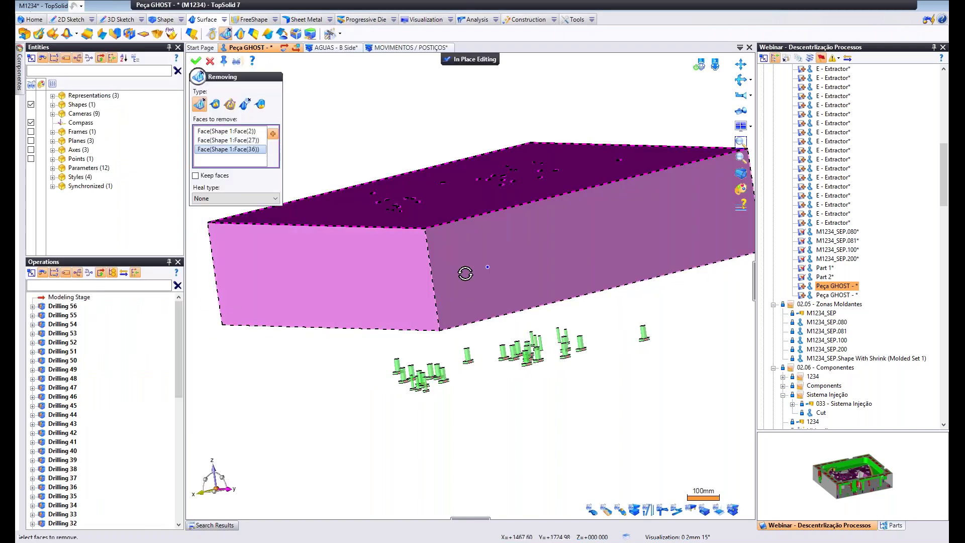
pyautogui.moveTo(463, 269); pyautogui.dragTo(330, 276, button='middle')
pyautogui.click(614, 284)
pyautogui.click(574, 288)
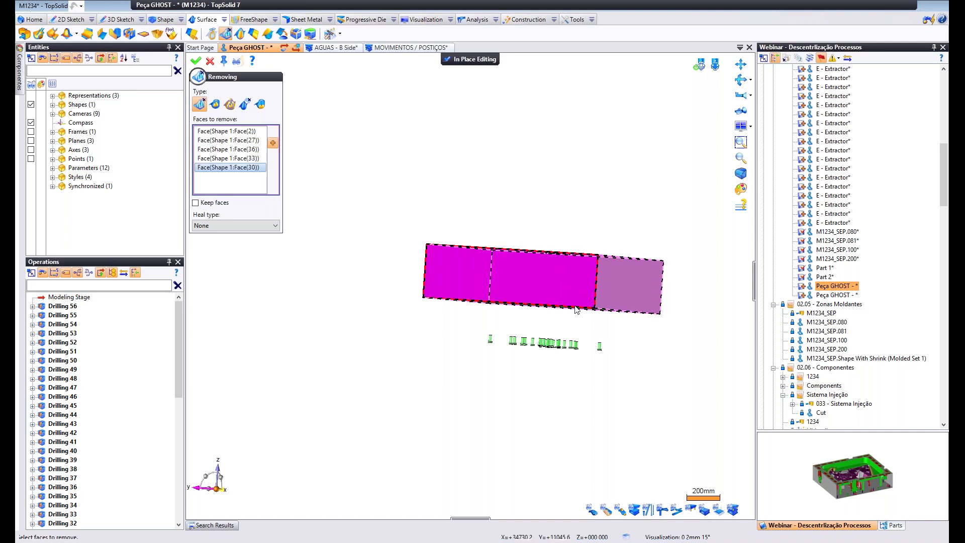
pyautogui.moveTo(577, 307); pyautogui.dragTo(568, 285, button='middle')
pyautogui.click(586, 326)
pyautogui.rightClick(551, 203)
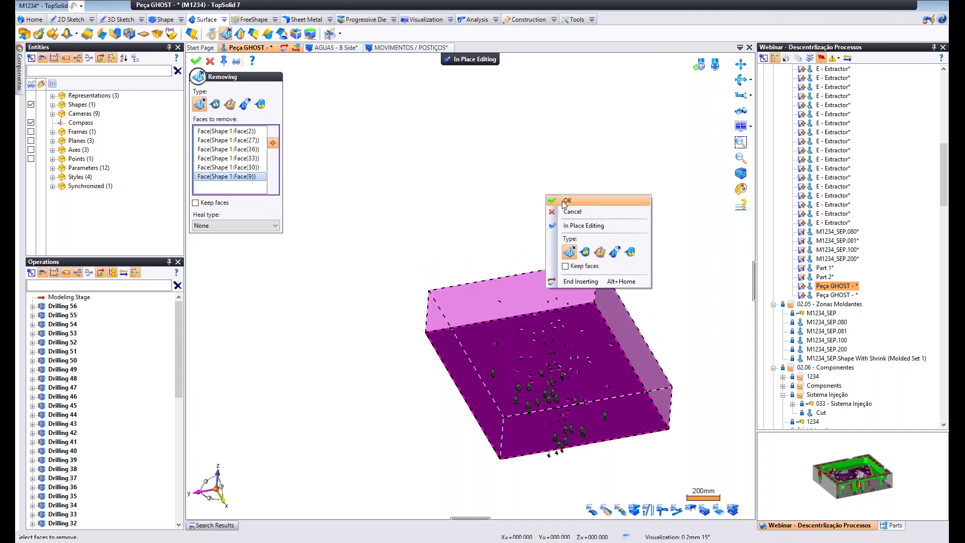
pyautogui.click(561, 201)
pyautogui.moveTo(540, 261); pyautogui.dragTo(552, 176, button='middle')
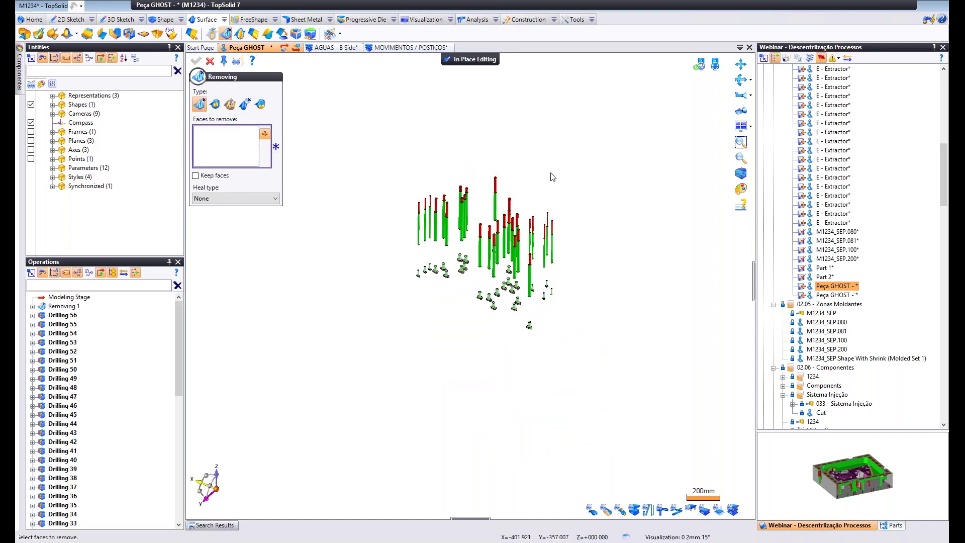
pyautogui.click(213, 62)
# Inspect the machined surfaces of the ejector pins and end the in-place editing of the TOOL 200 block.
pyautogui.scroll(3, 533, 297)
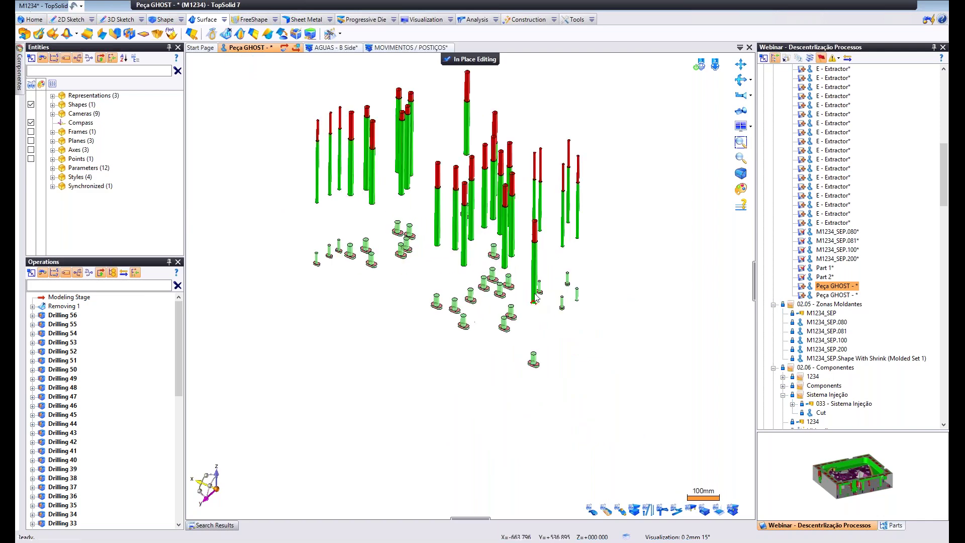
pyautogui.moveTo(522, 191)
pyautogui.mouseDown(button='middle')
pyautogui.moveTo(536, 219)
pyautogui.moveTo(531, 175)
pyautogui.mouseUp(button='middle')
pyautogui.scroll(3, 527, 329)
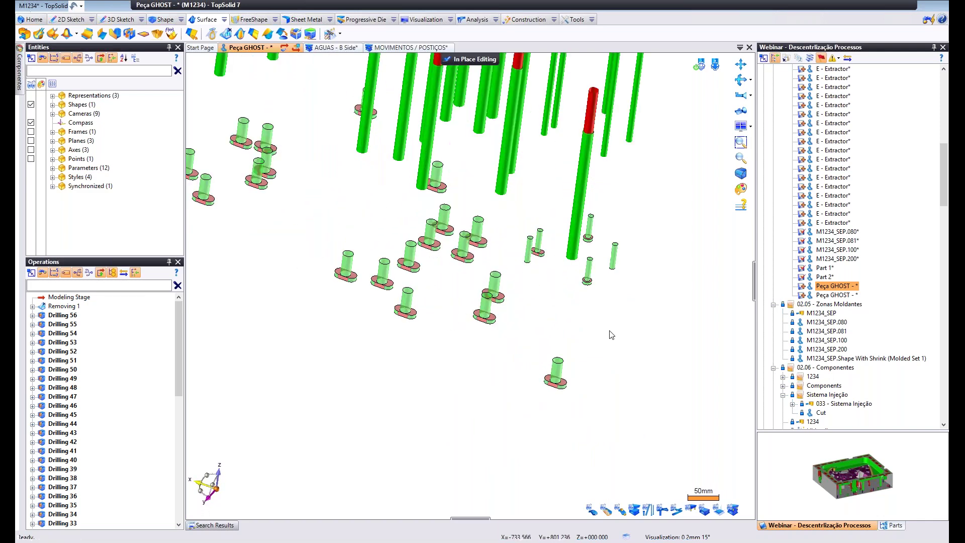
pyautogui.moveTo(521, 262); pyautogui.dragTo(564, 316, button='middle')
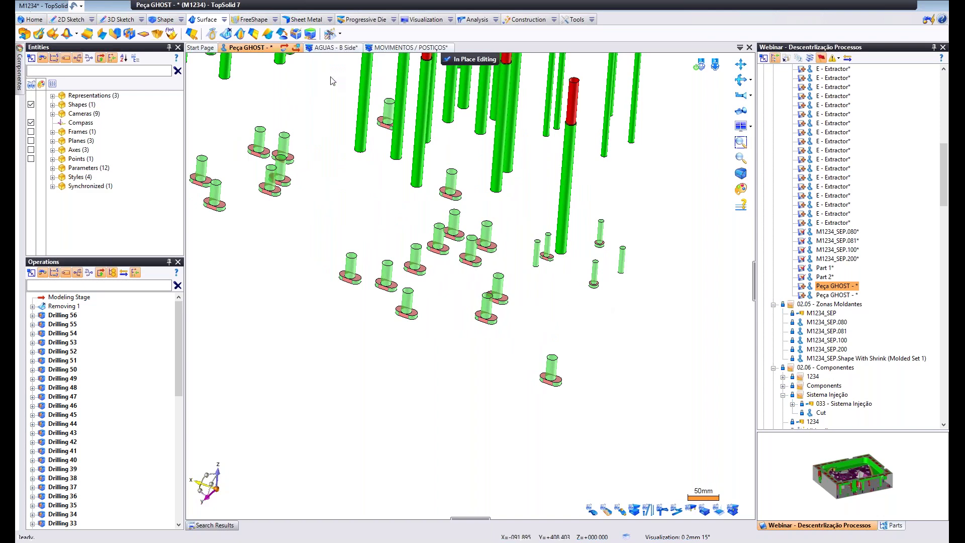
pyautogui.click(470, 58)
# Edit Process 124 in EXTRATORES so its Caixa Cabeça Cilíndrica (Subtraction) operation machines the TOOL 007 - EXTRATORES block.
pyautogui.moveTo(566, 332); pyautogui.dragTo(652, 262, button='middle')
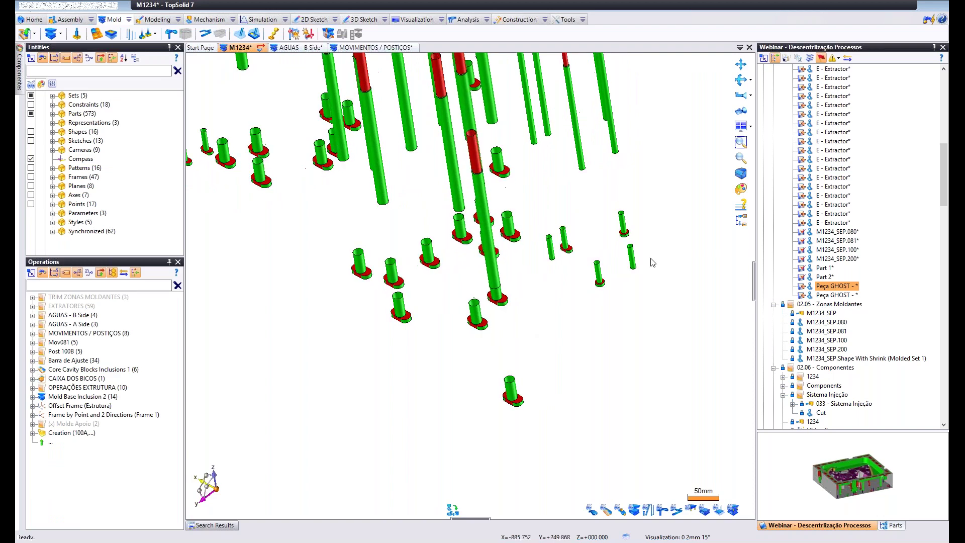
pyautogui.click(32, 306)
pyautogui.scroll(2, 656, 274)
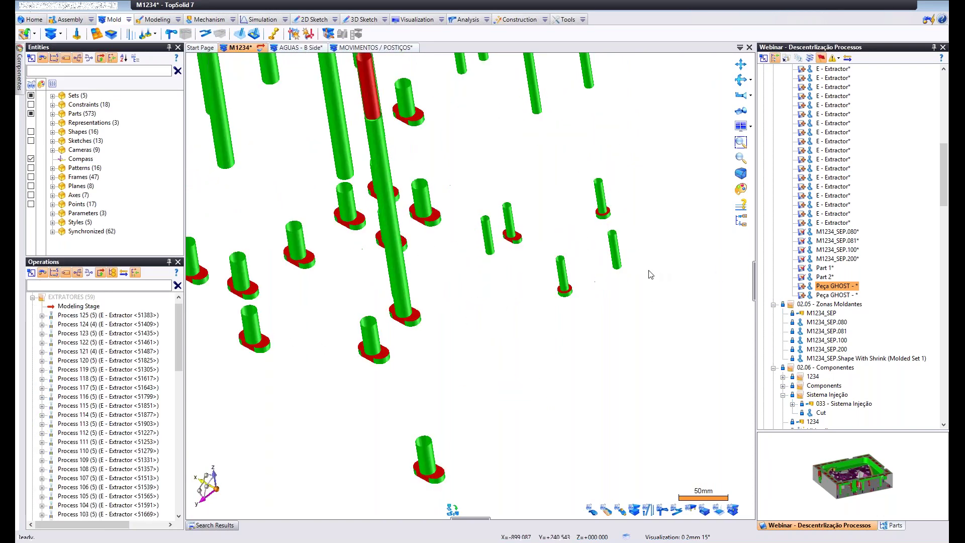
pyautogui.click(611, 253)
pyautogui.click(81, 326)
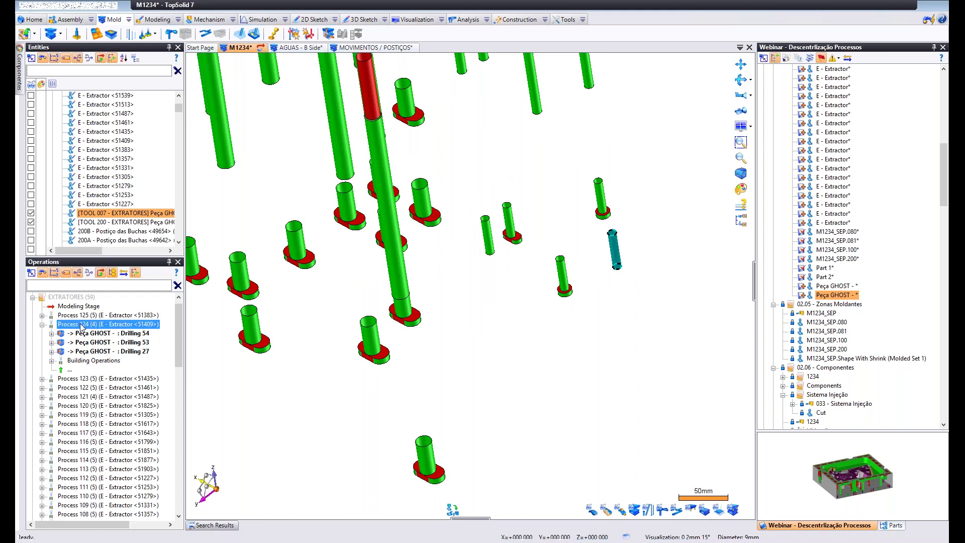
pyautogui.doubleClick(82, 327)
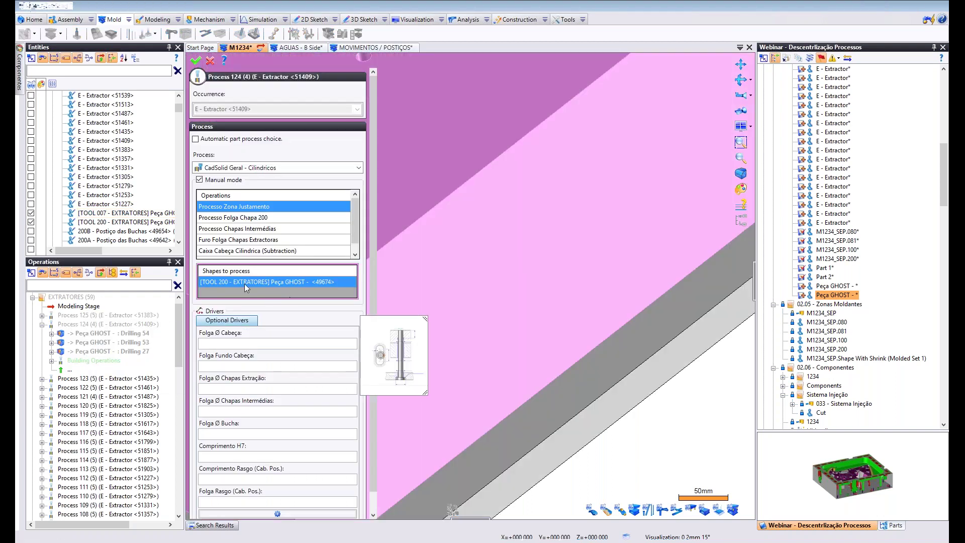
pyautogui.scroll(-1, 250, 240)
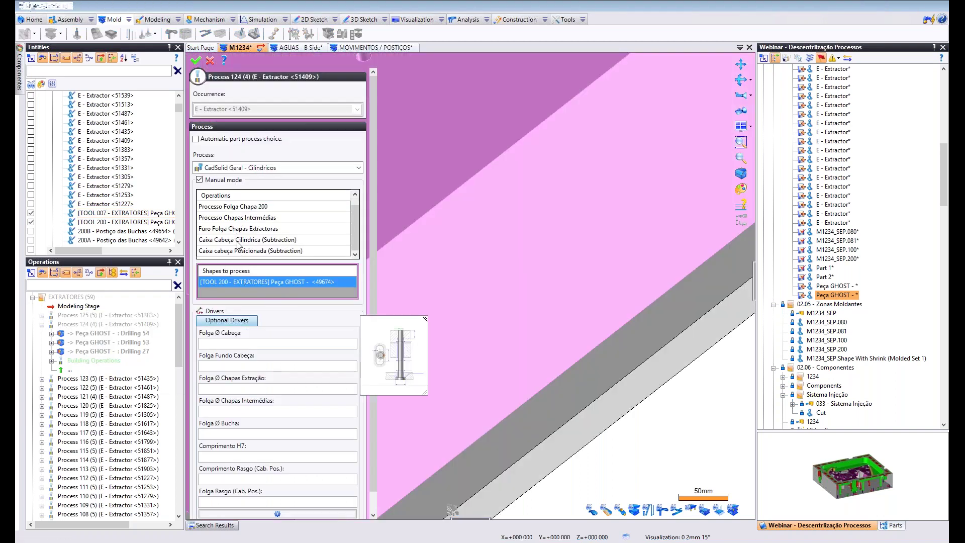
pyautogui.click(238, 242)
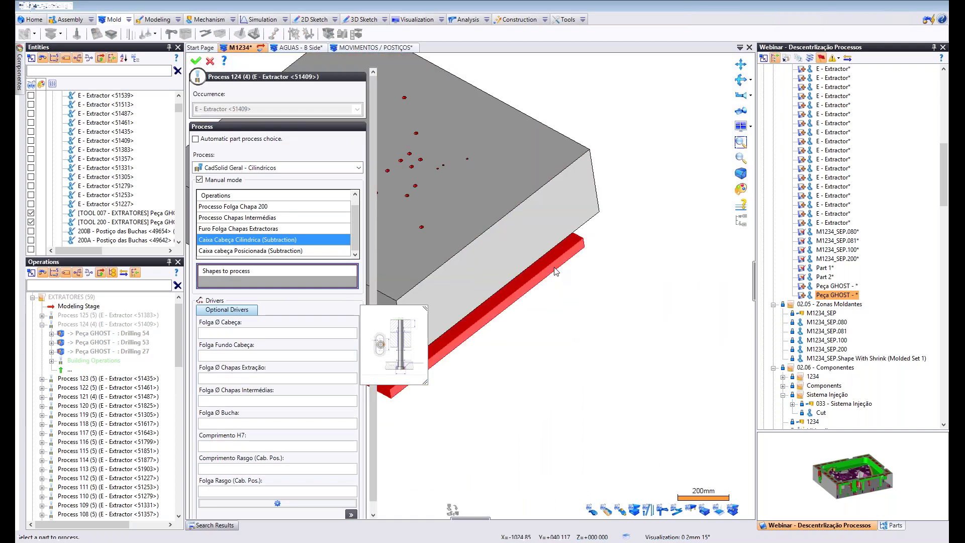
pyautogui.click(554, 268)
pyautogui.rightClick(565, 289)
pyautogui.click(580, 295)
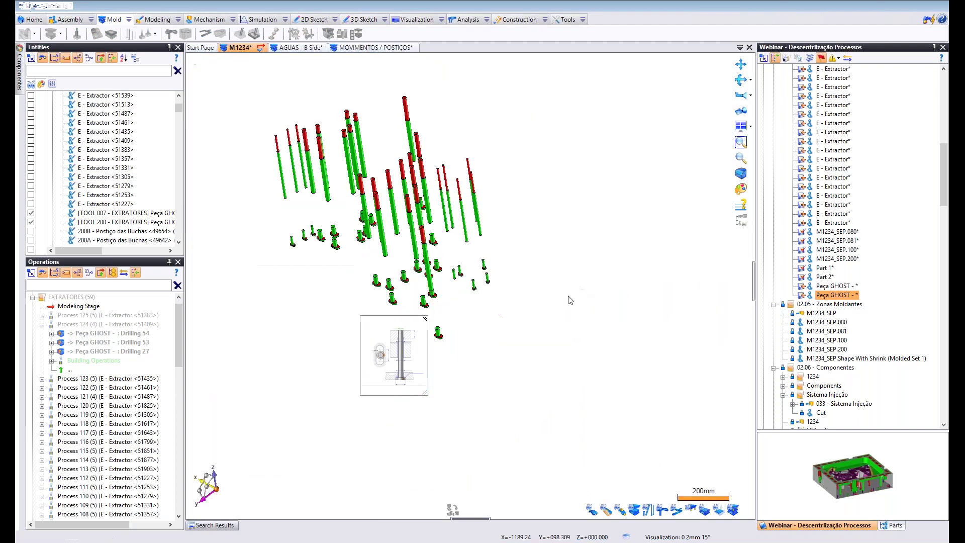
# Edit Process 121, for the other small pin without a head pocket, assigning Caixa Cabeça Cilíndrica (Subtraction) to the TOOL 007 - EXTRATORES block.
pyautogui.scroll(4, 482, 278)
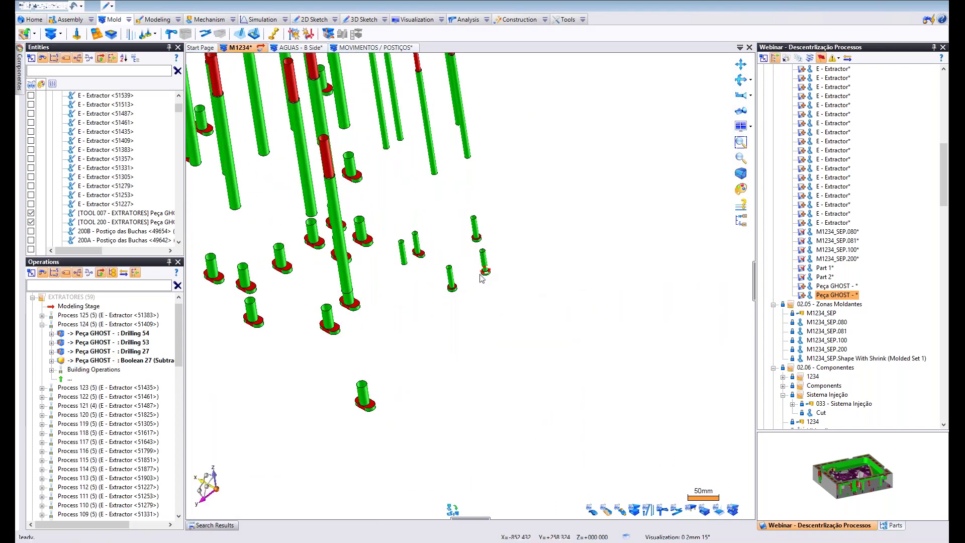
pyautogui.click(83, 387)
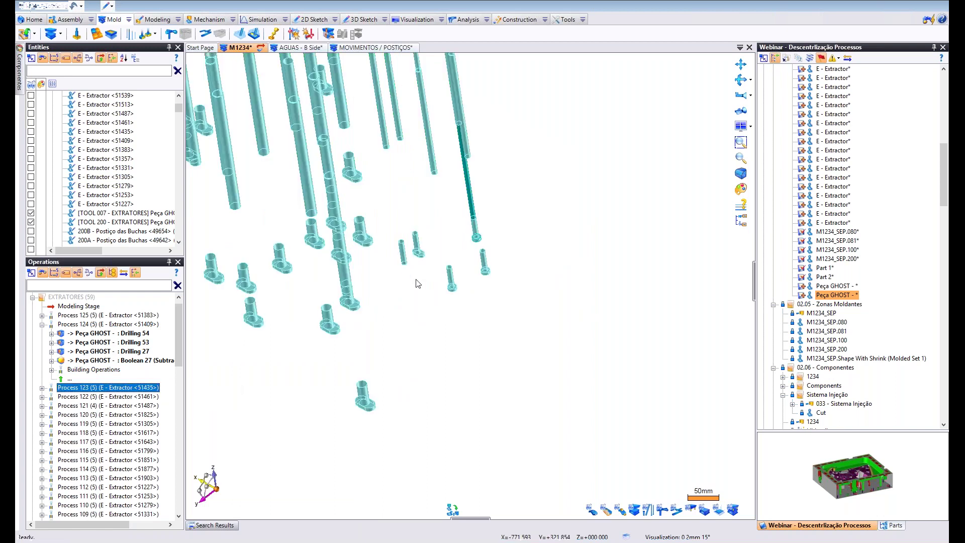
pyautogui.click(403, 255)
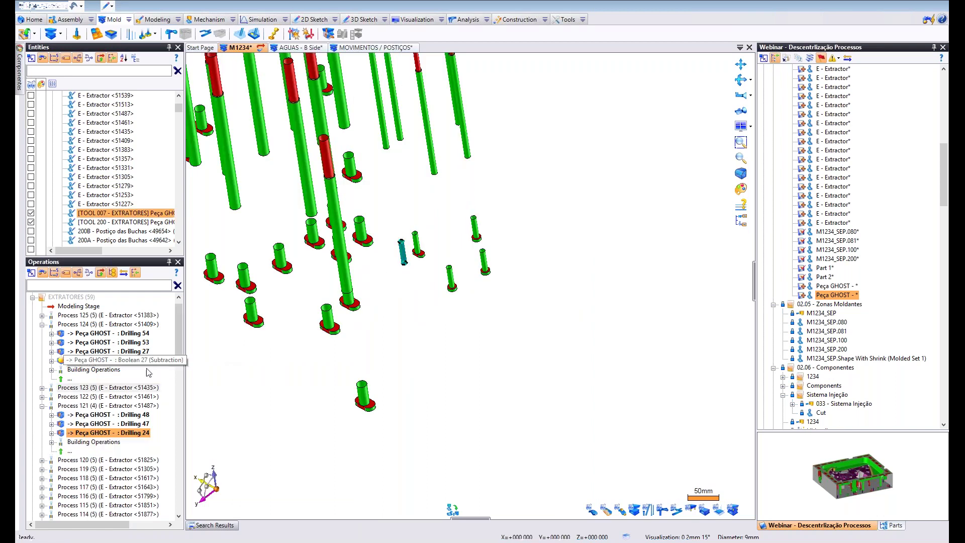
pyautogui.rightClick(100, 405)
pyautogui.click(126, 427)
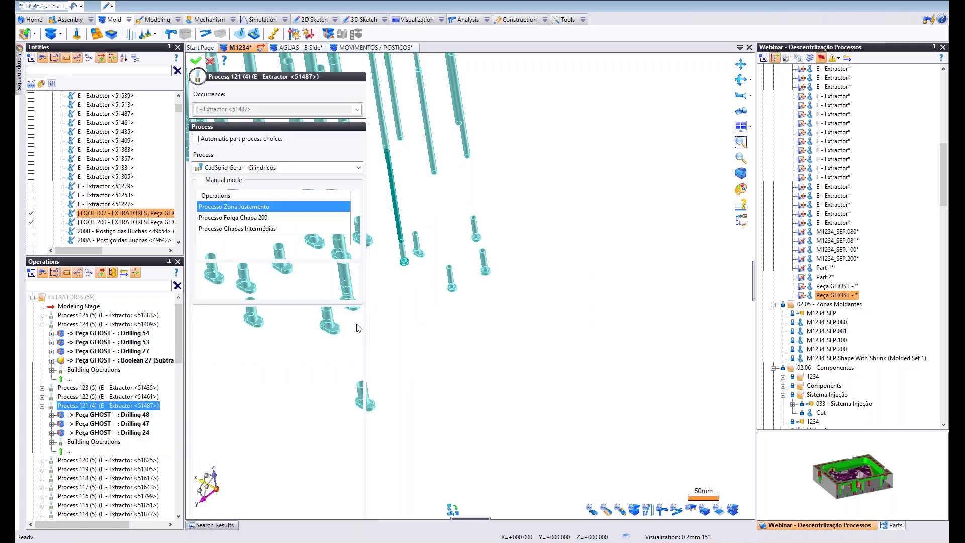
pyautogui.scroll(-1, 245, 246)
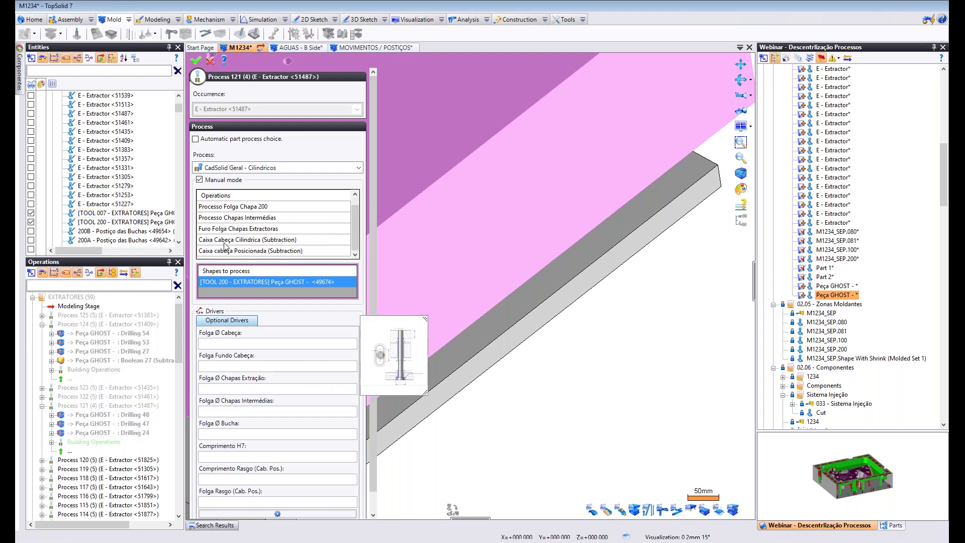
pyautogui.click(225, 241)
pyautogui.click(541, 303)
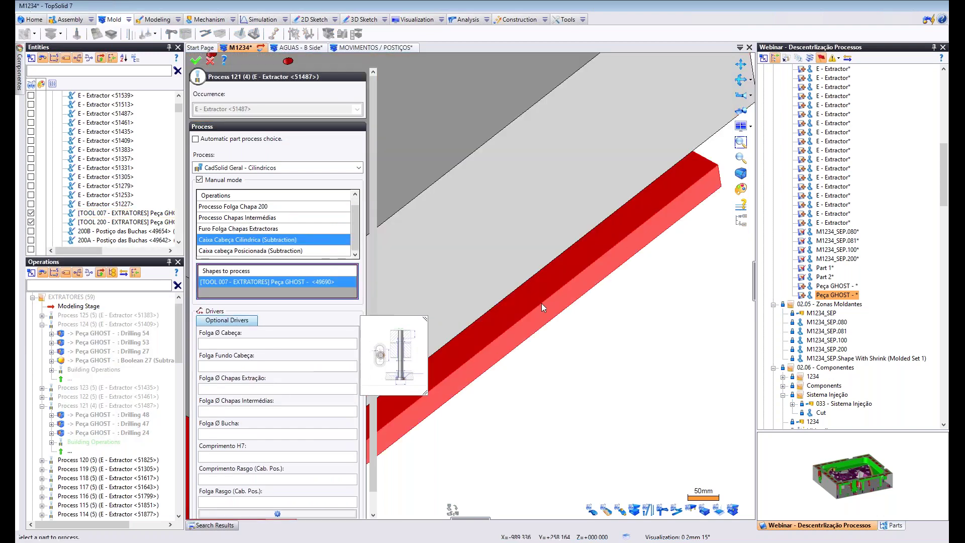
pyautogui.press('Return')
# Filter the parts list by 007 and show plate 007 - Chapa dos Extractores together with the TOOL 007 surfaces.
pyautogui.moveTo(437, 345); pyautogui.dragTo(368, 297, button='middle')
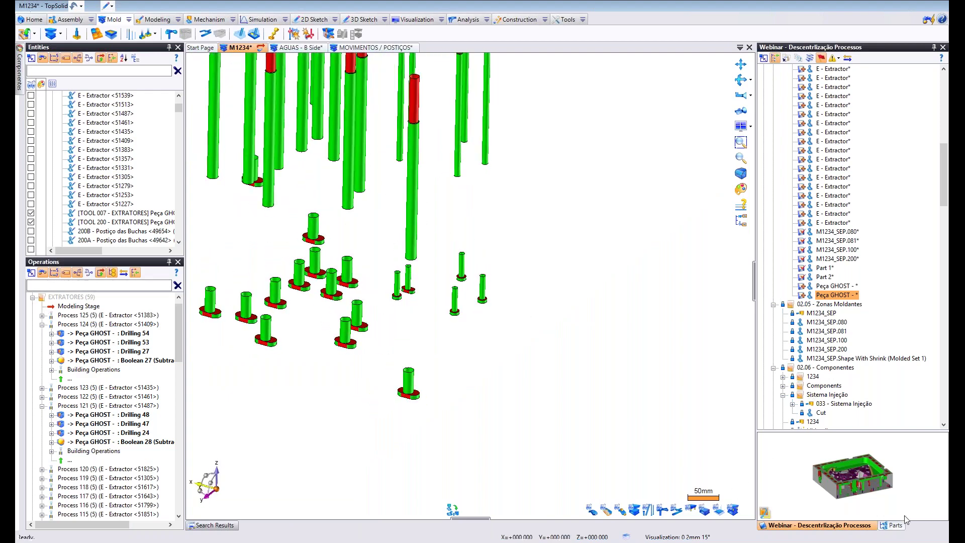
pyautogui.click(891, 525)
pyautogui.click(769, 71)
pyautogui.write('007')
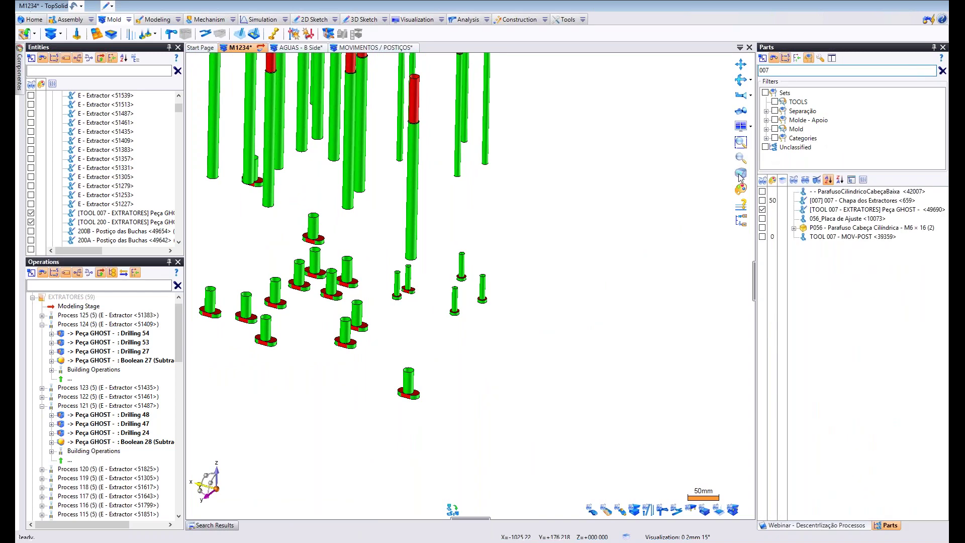
pyautogui.click(762, 200)
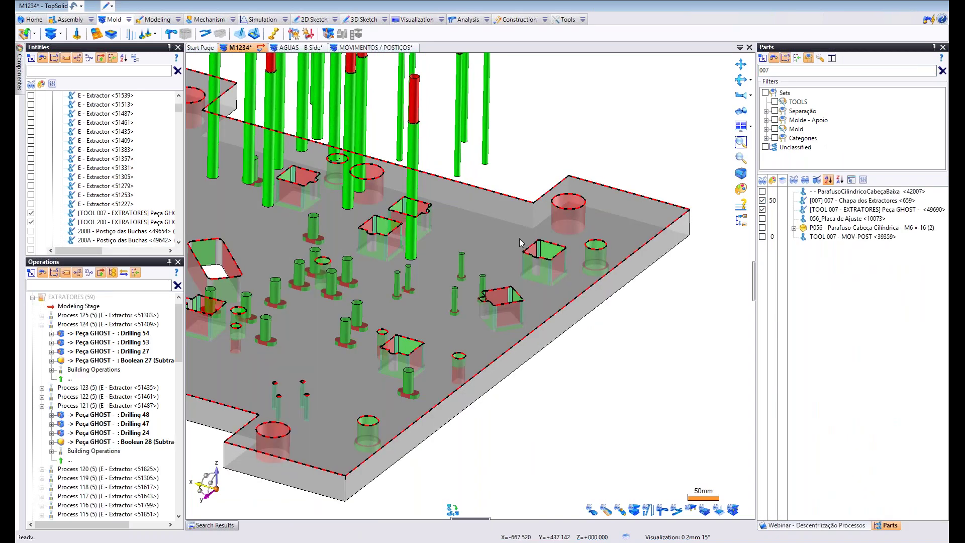
pyautogui.scroll(3, 464, 321)
pyautogui.moveTo(446, 346); pyautogui.dragTo(399, 300, button='middle')
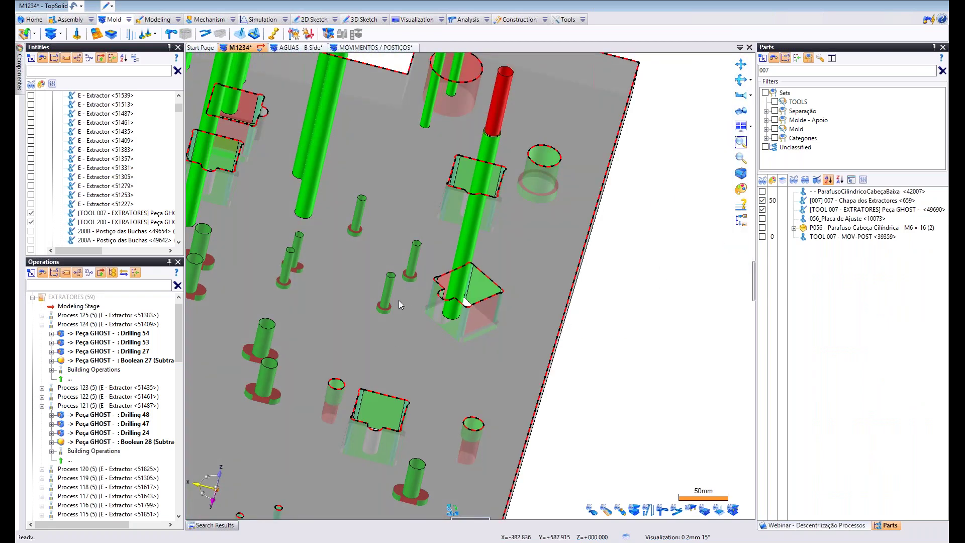
# Trim plate 007 - Chapa dos Extractores by the TOOL 007 - EXTRATORES surface shape, with Reverse enabled.
pyautogui.click(151, 20)
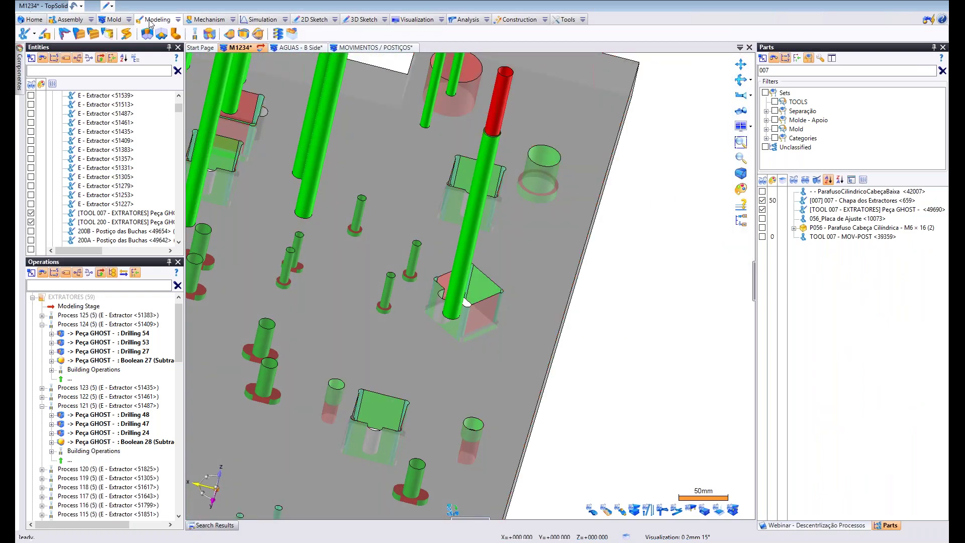
pyautogui.click(229, 34)
pyautogui.click(418, 191)
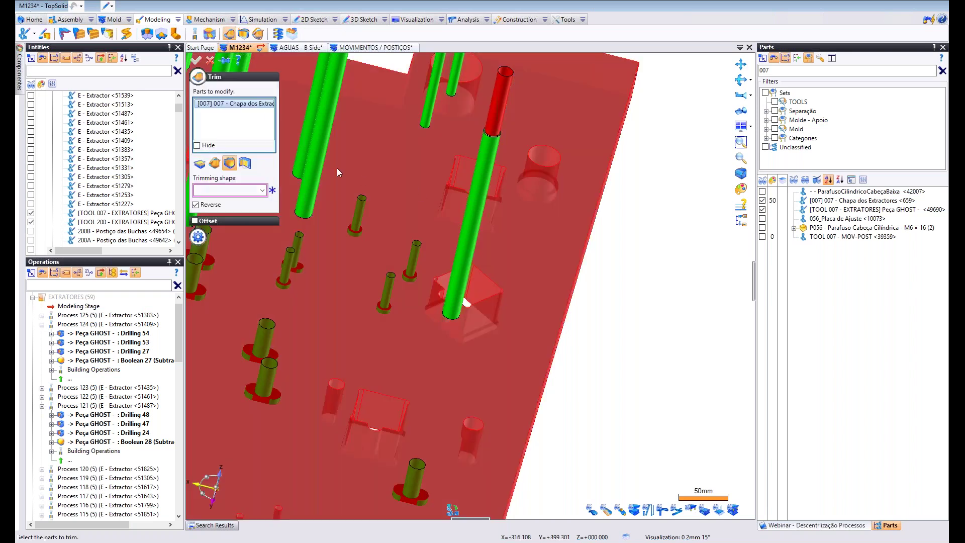
pyautogui.click(227, 191)
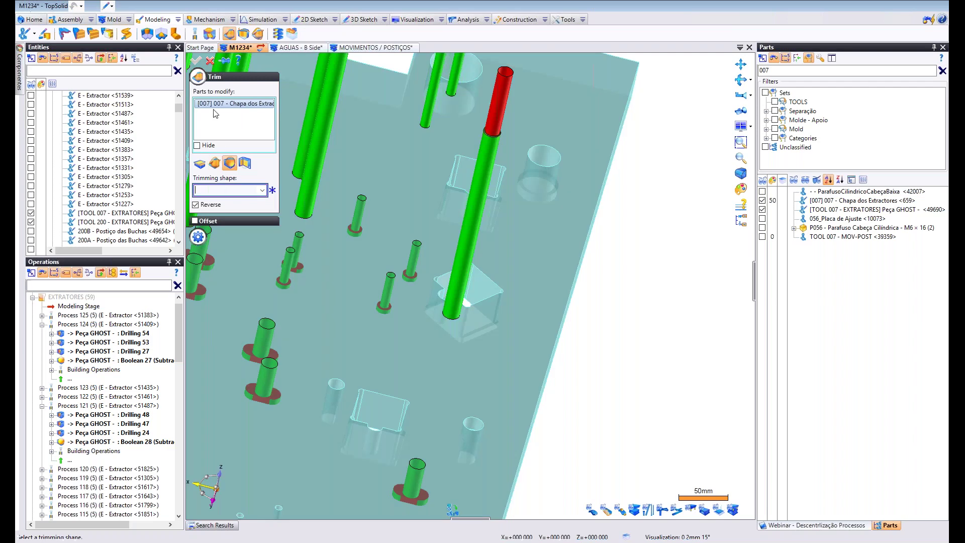
pyautogui.click(359, 217)
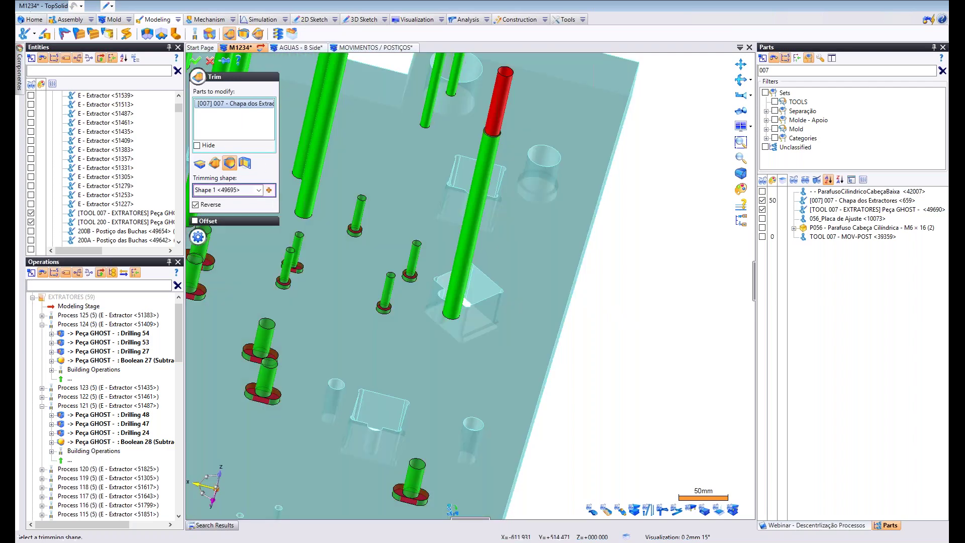
pyautogui.moveTo(628, 302); pyautogui.dragTo(610, 315, button='middle')
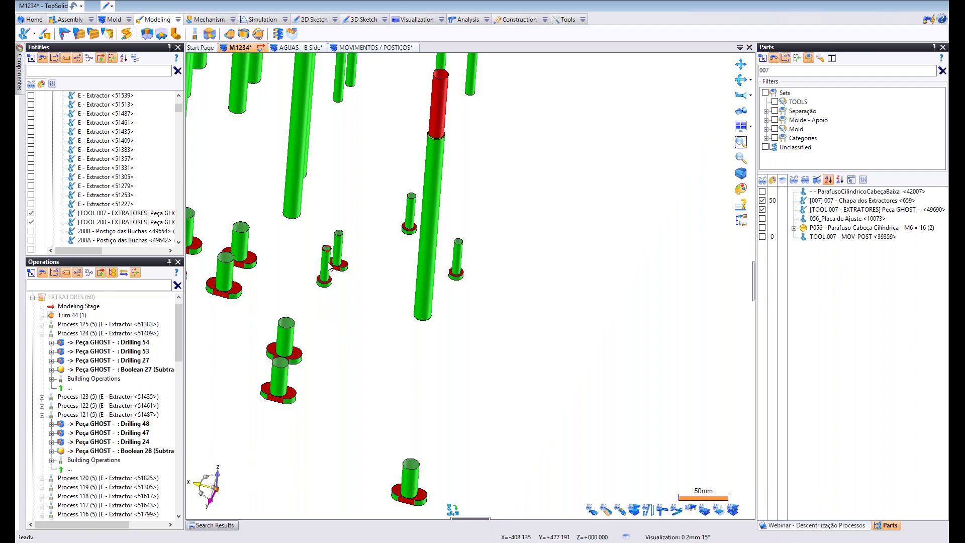
# Edit the plate 007 trim operation to turn off Reverse and check the pin holes cut in the plate.
pyautogui.rightClick(70, 316)
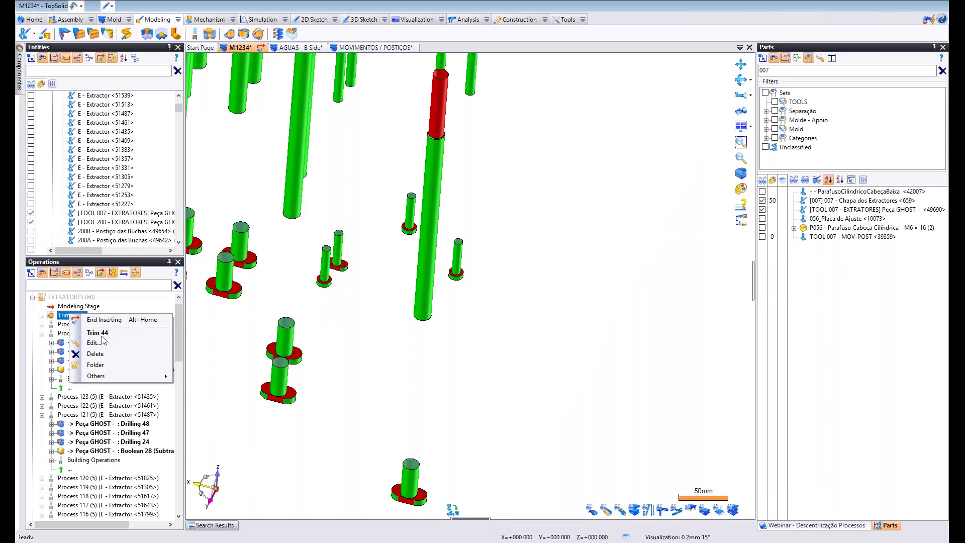
pyautogui.click(83, 342)
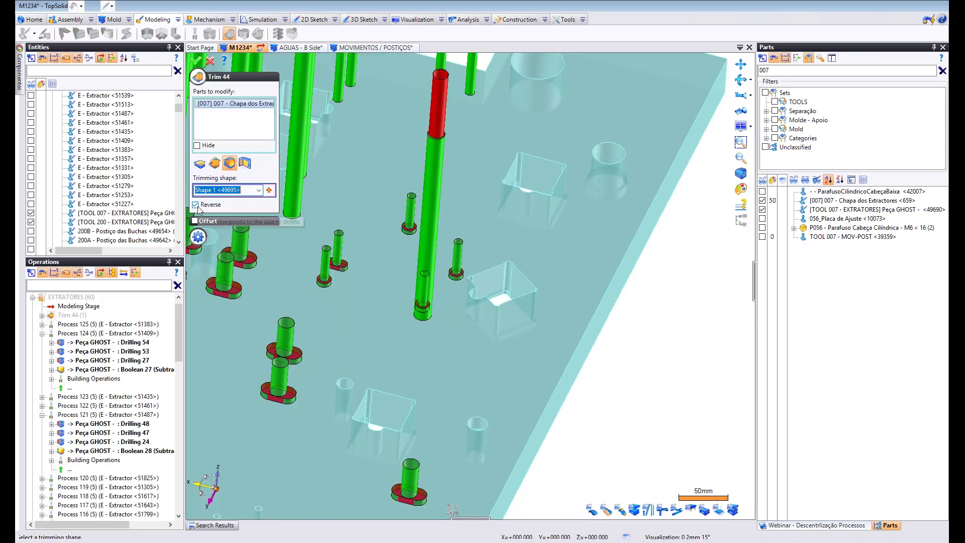
pyautogui.click(196, 205)
pyautogui.click(196, 204)
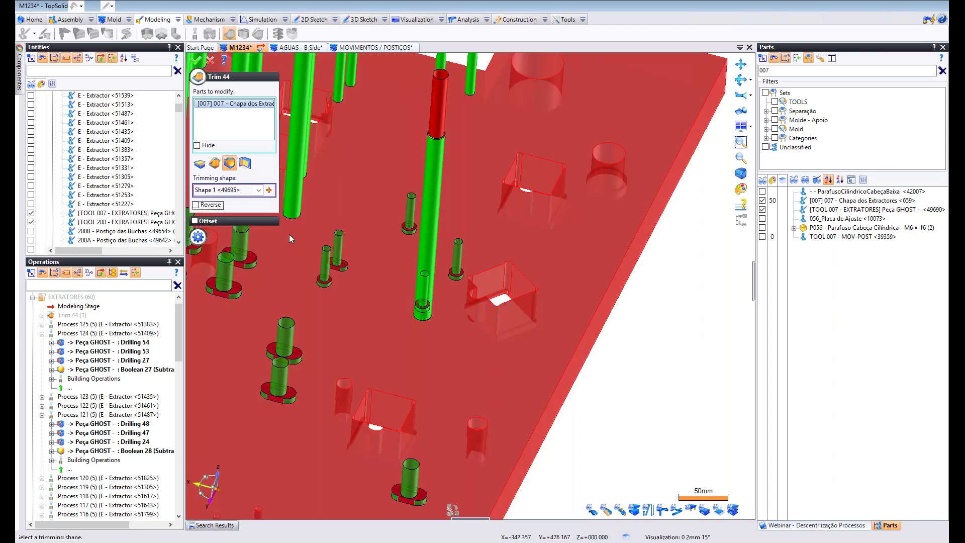
pyautogui.press('Return')
pyautogui.scroll(-5, 637, 308)
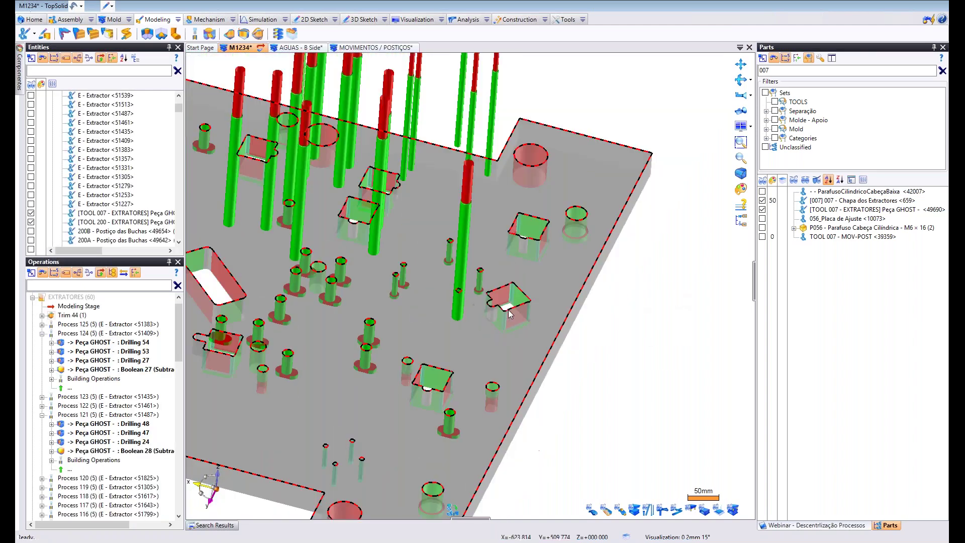
pyautogui.moveTo(503, 321); pyautogui.dragTo(459, 336, button='middle')
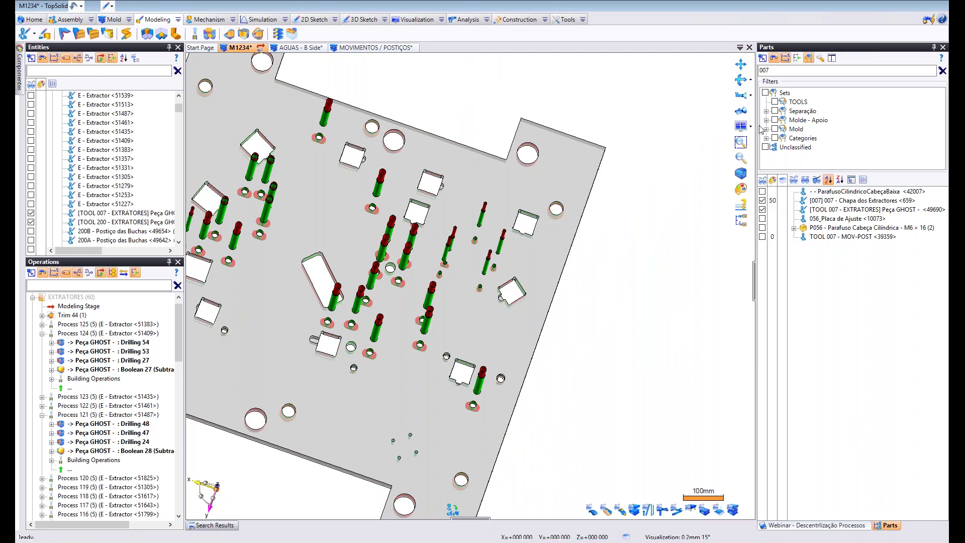
# Filter the parts list by 200 and show plate 200 - Bucha together with the ejector pin surfaces.
pyautogui.click(780, 71)
pyautogui.press('BackSpace')
pyautogui.press('BackSpace')
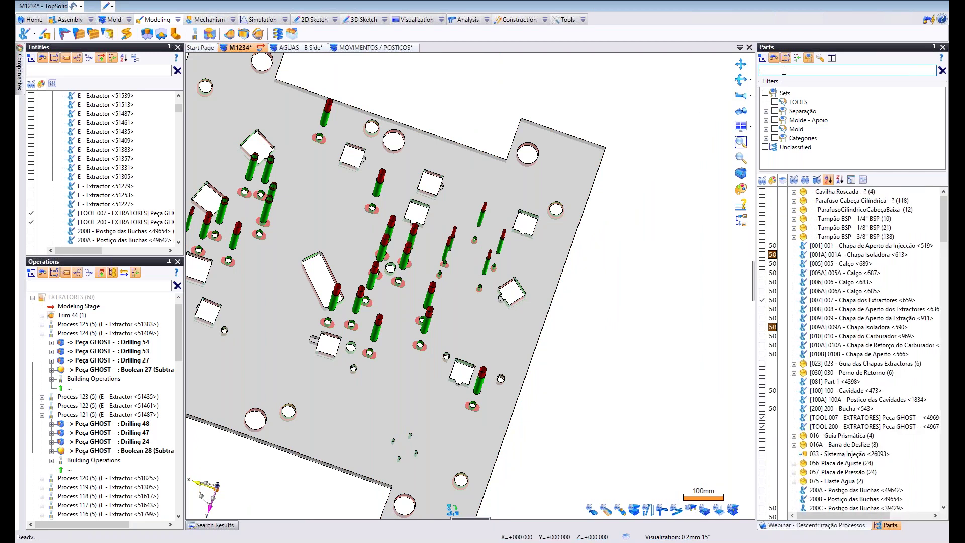
pyautogui.press('BackSpace')
pyautogui.write('200')
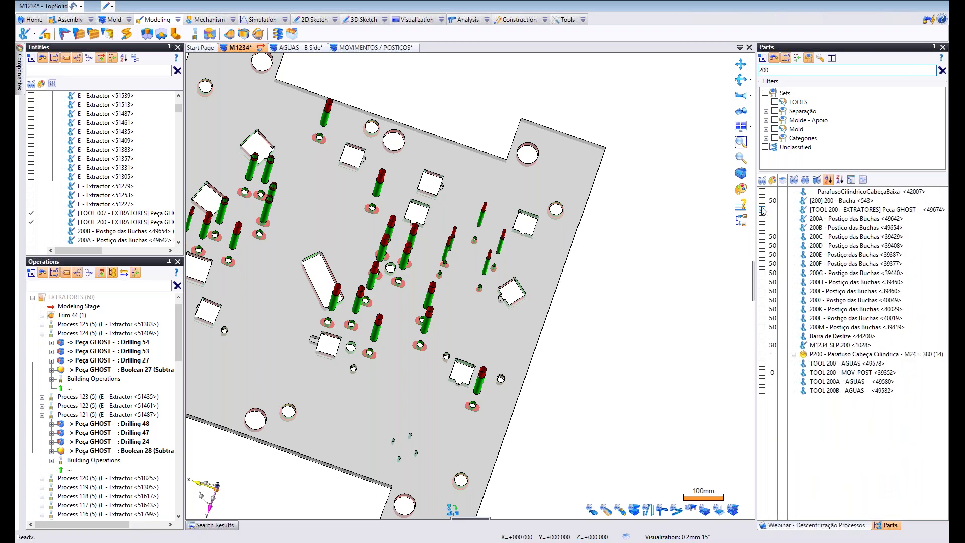
pyautogui.click(762, 200)
pyautogui.moveTo(680, 215); pyautogui.dragTo(678, 154, button='middle')
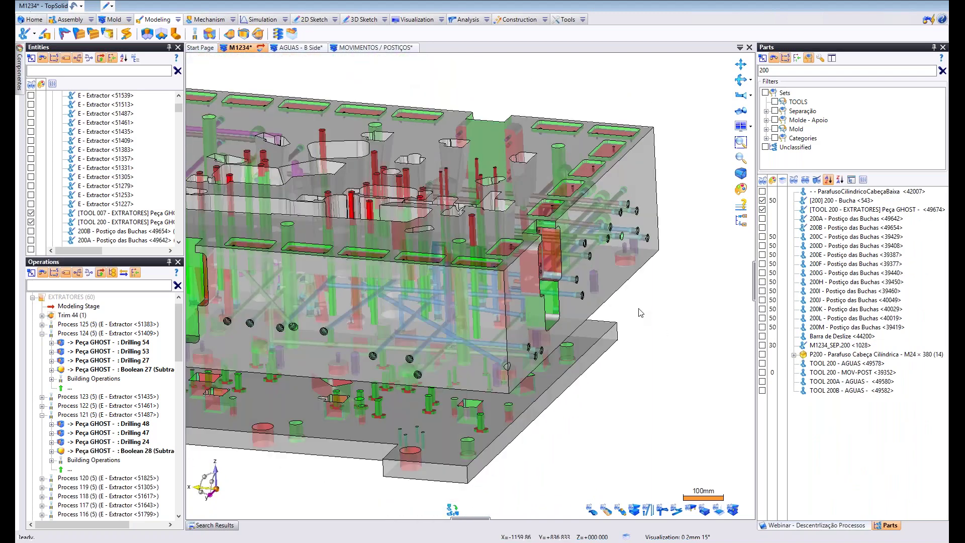
pyautogui.moveTo(645, 305); pyautogui.dragTo(657, 317, button='middle')
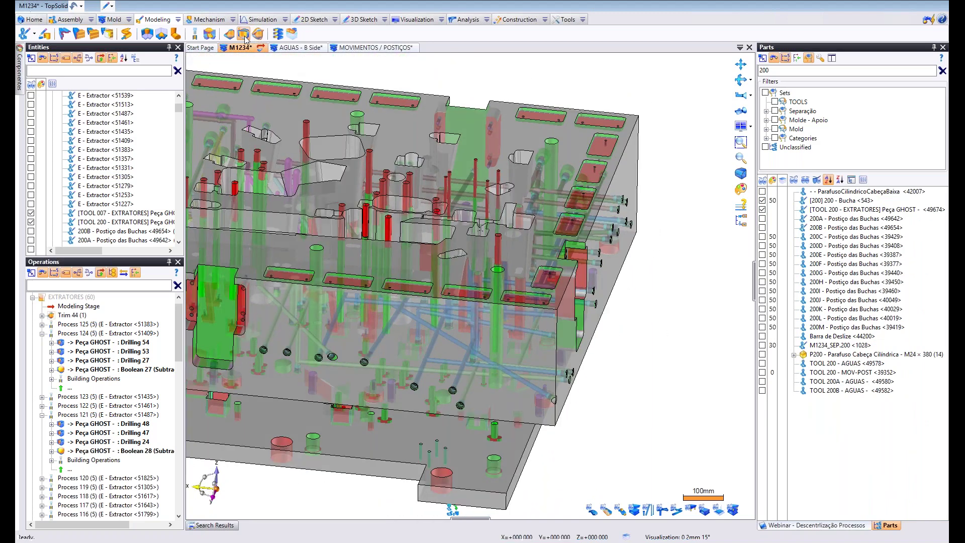
# Trim plate 200 - Bucha by the TOOL 200 - EXTRATORES ejector pin surface shape.
pyautogui.click(417, 128)
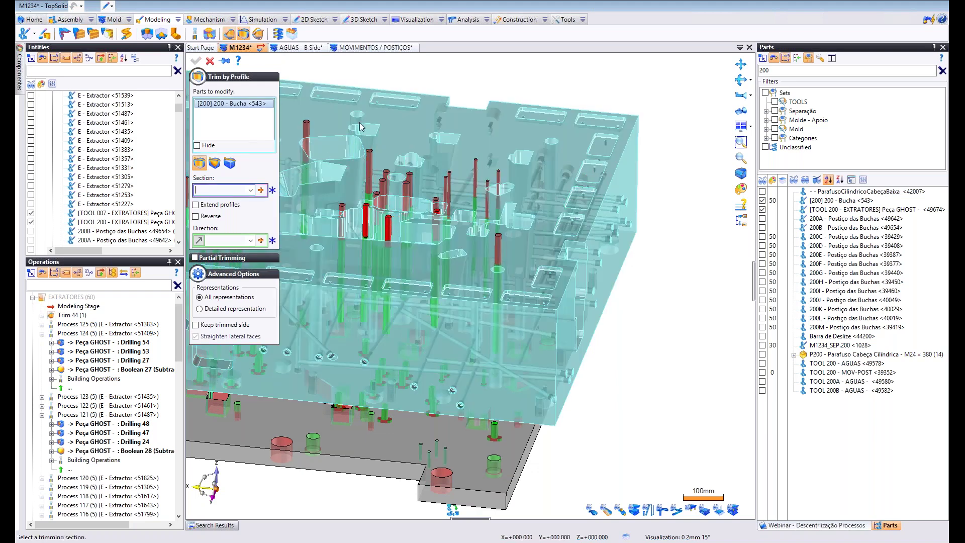
pyautogui.click(390, 129)
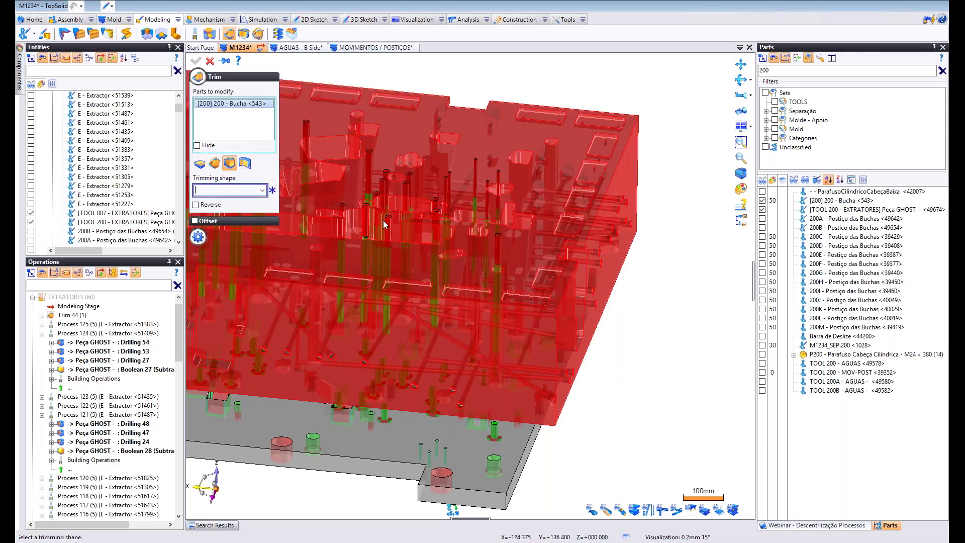
pyautogui.click(386, 226)
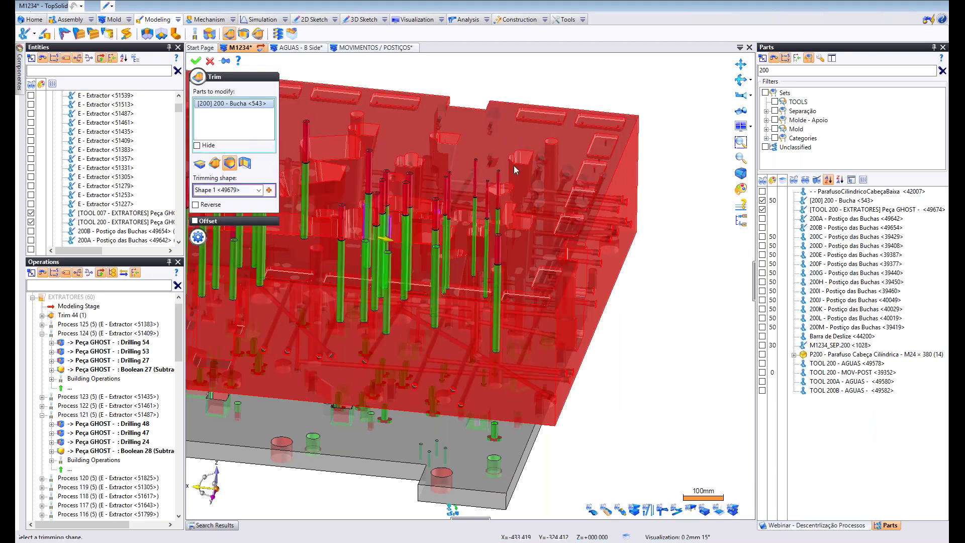
pyautogui.rightClick(477, 184)
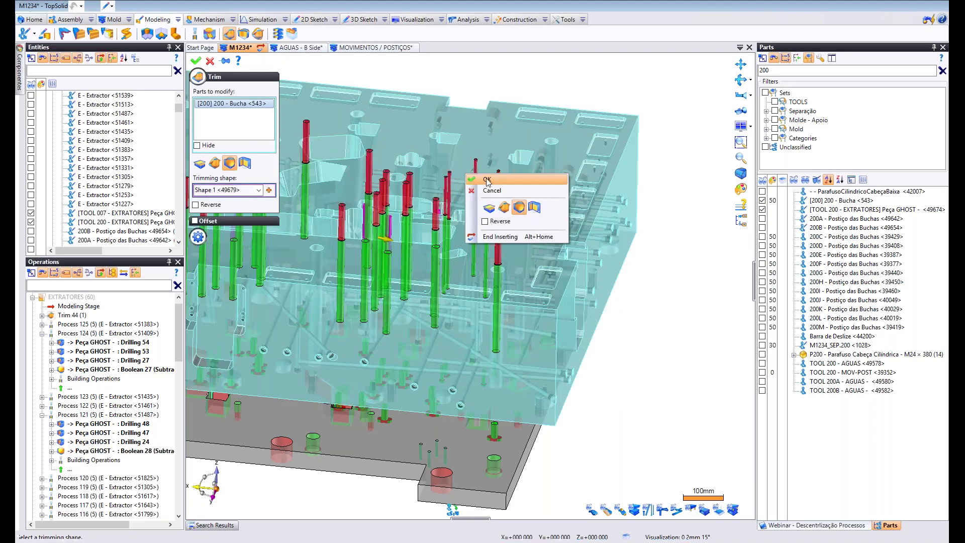
pyautogui.click(486, 181)
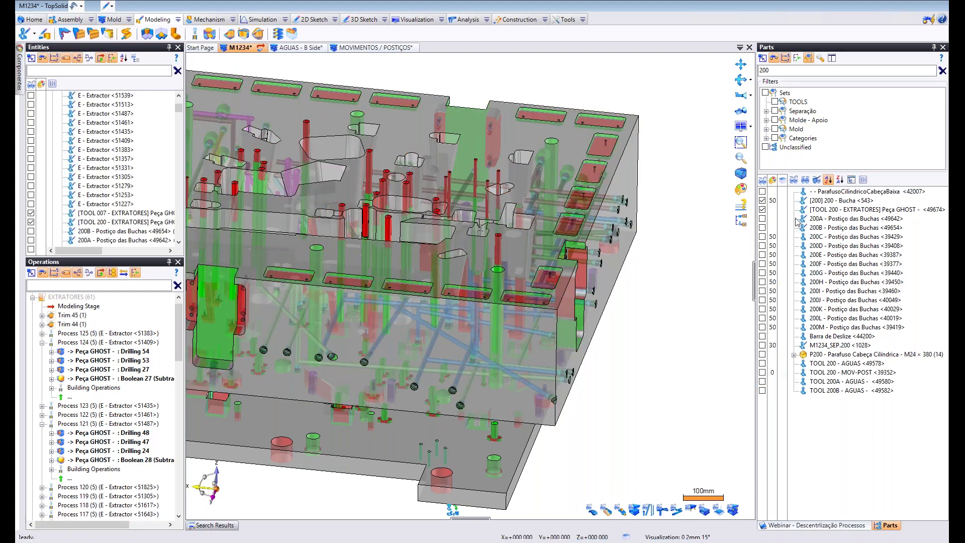
# Hide the TOOL 200 - EXTRATORES surfaces and examine the pin holes in plate 200.
pyautogui.click(762, 209)
pyautogui.scroll(8, 476, 241)
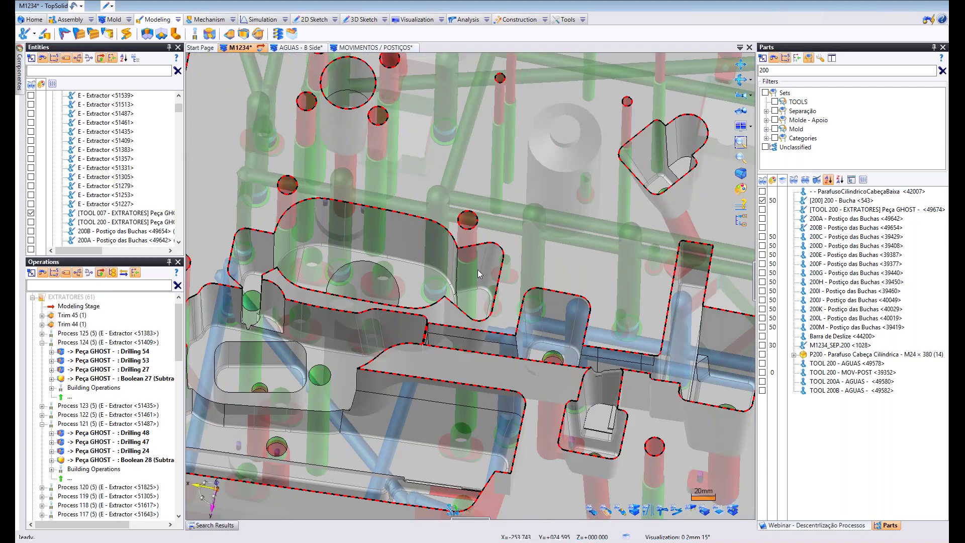
pyautogui.scroll(-4, 460, 270)
pyautogui.click(33, 298)
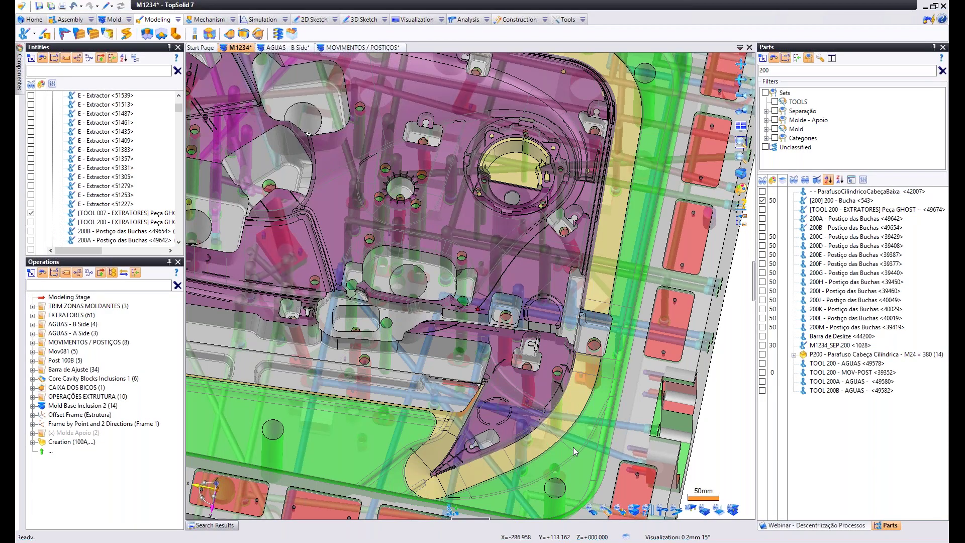
# Show the plate 200 inserts and the TOOL 200 - EXTRATORES surfaces, and examine the ejector pins' positions around the molding area.
pyautogui.click(609, 514)
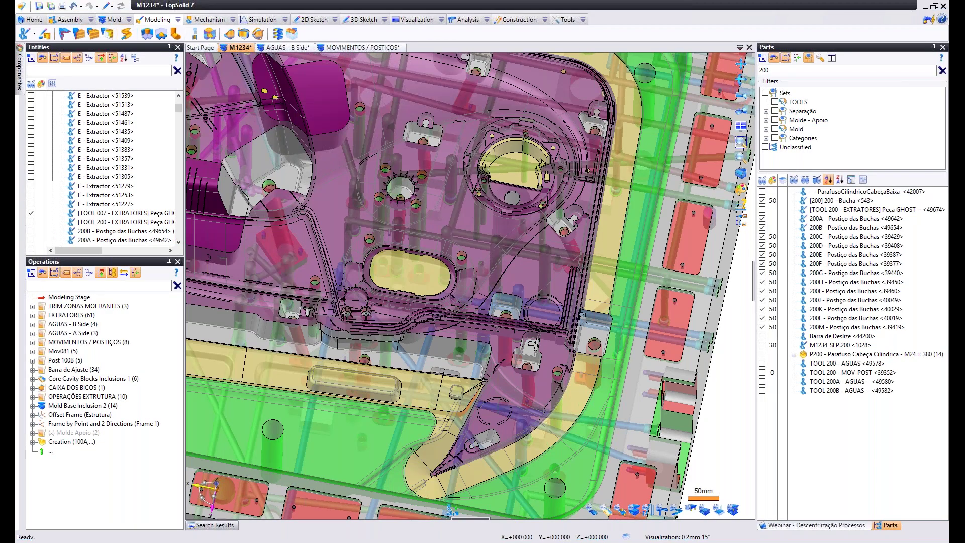
pyautogui.scroll(3, 412, 274)
pyautogui.click(763, 210)
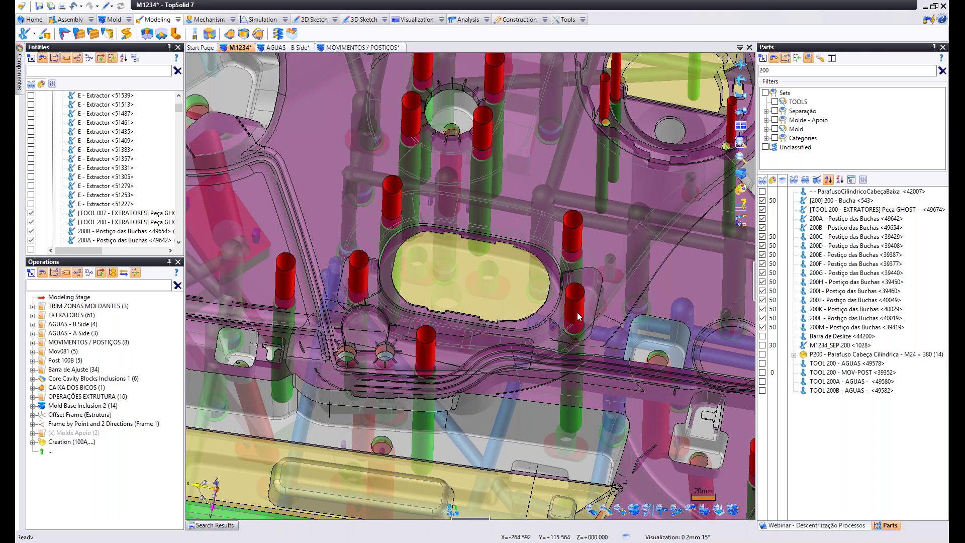
pyautogui.moveTo(478, 361); pyautogui.dragTo(214, 332, button='middle')
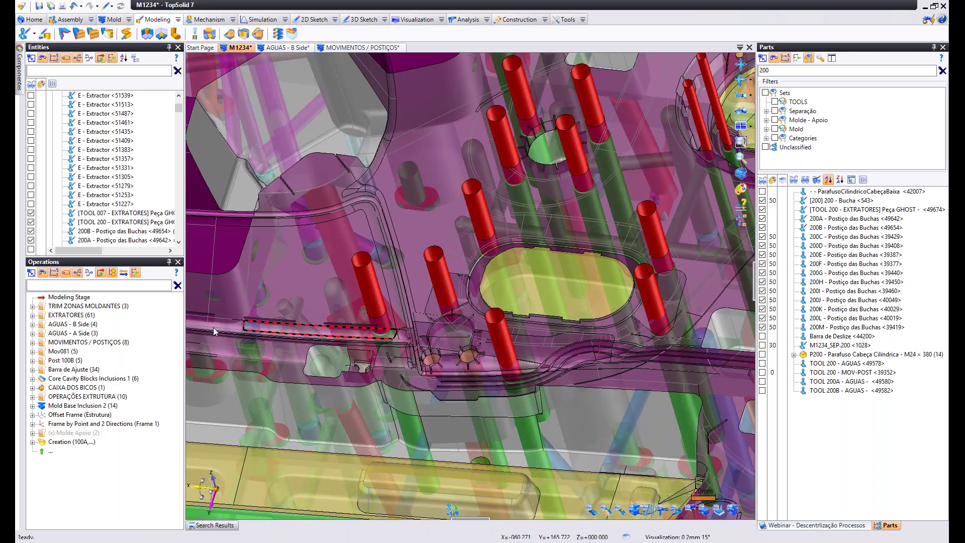
pyautogui.click(113, 307)
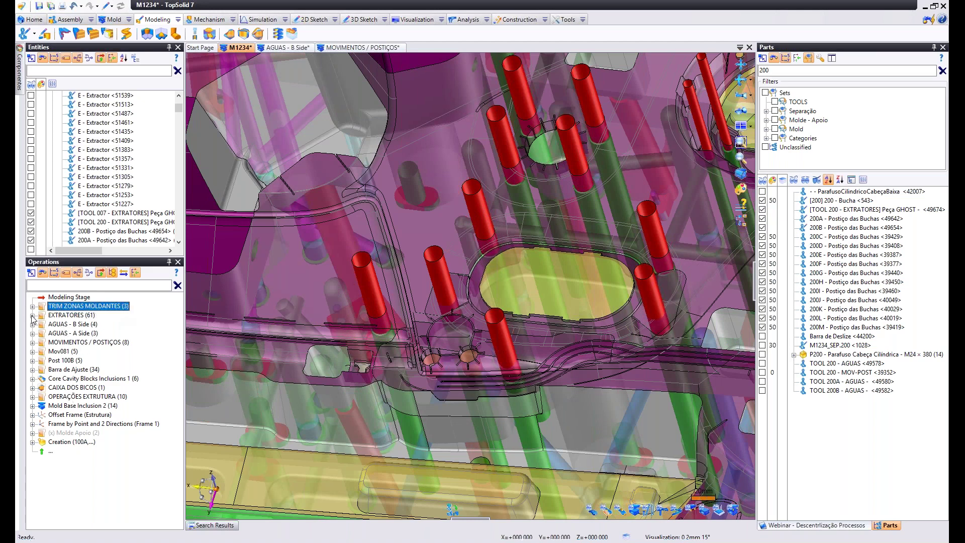
pyautogui.moveTo(312, 347); pyautogui.dragTo(650, 350, button='middle')
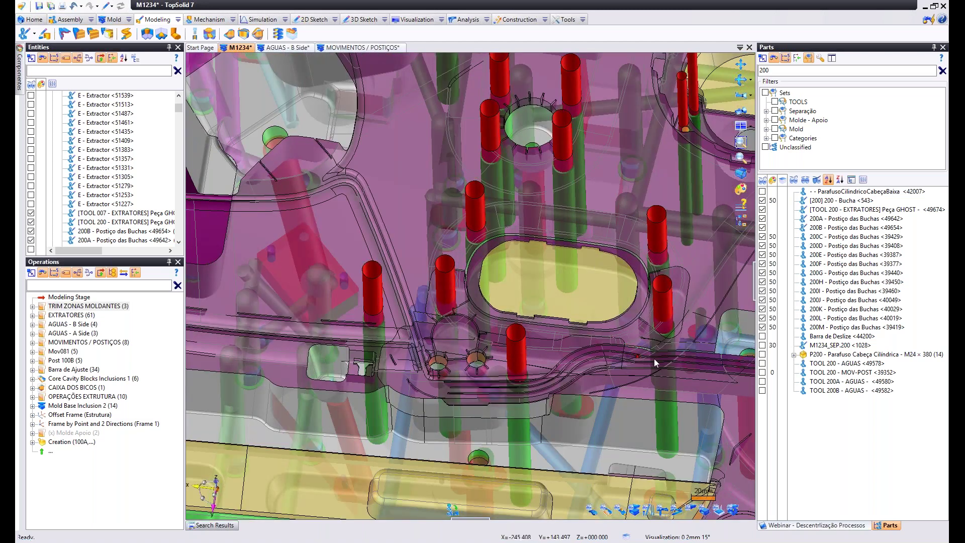
pyautogui.scroll(-10, 674, 329)
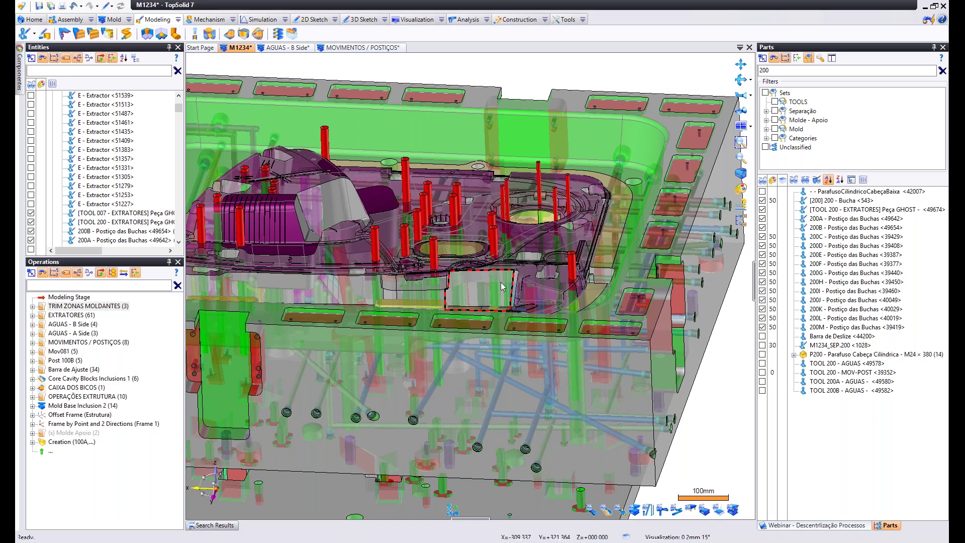
# Switch to the MOVIMENTOS / POSTIÇOS document and bring the lifter block 334 - Balancé into close view from below.
pyautogui.click(362, 49)
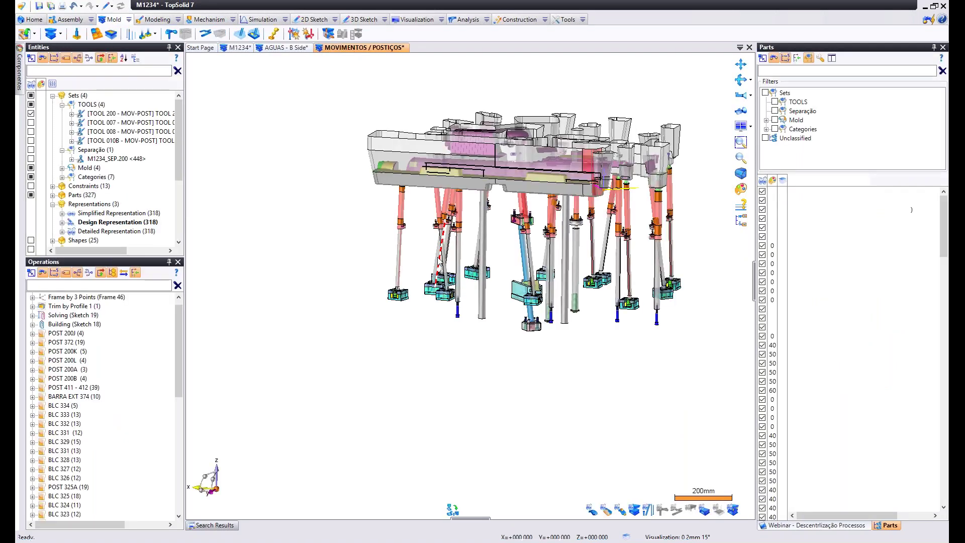
pyautogui.moveTo(535, 269); pyautogui.dragTo(322, 356, button='middle')
pyautogui.scroll(3, 350, 386)
pyautogui.click(89, 297)
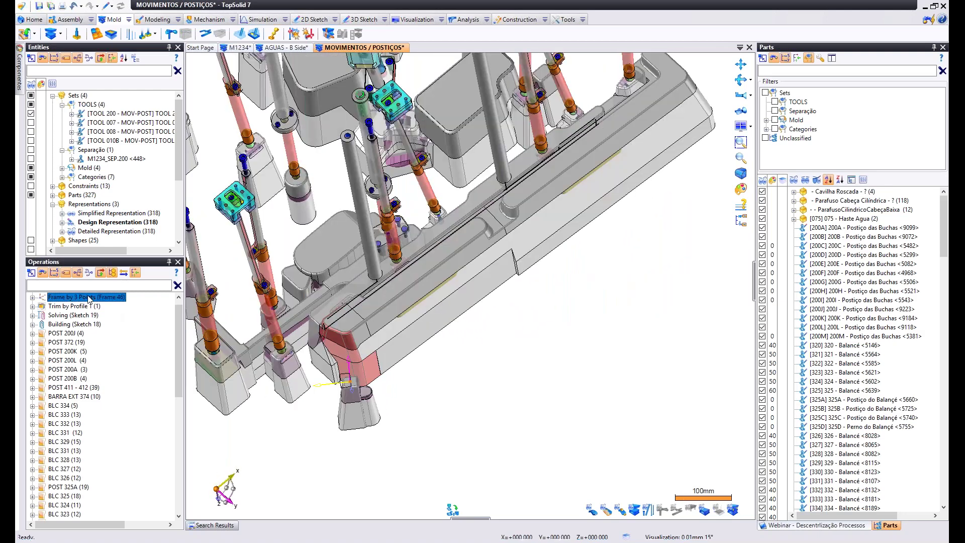
pyautogui.scroll(3, 370, 429)
# Locate the operations of lifter 334 - Balancé and move the modeling stage back into the BLC 334 folder.
pyautogui.click(340, 368)
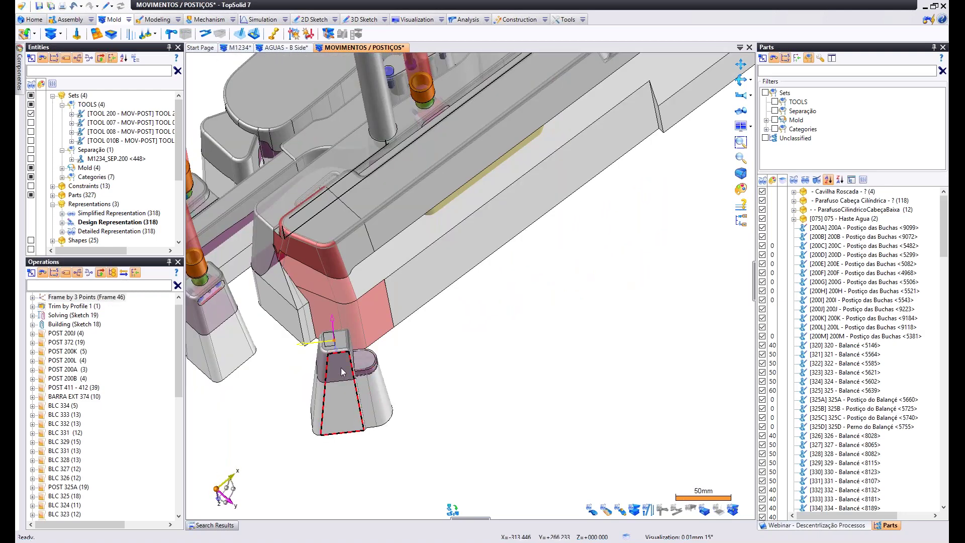
pyautogui.click(340, 367)
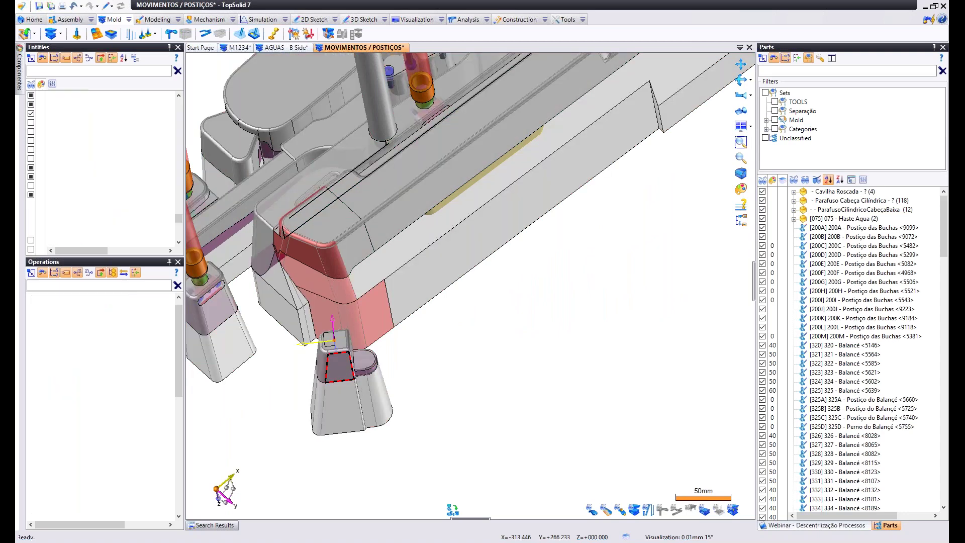
pyautogui.scroll(1, 91, 310)
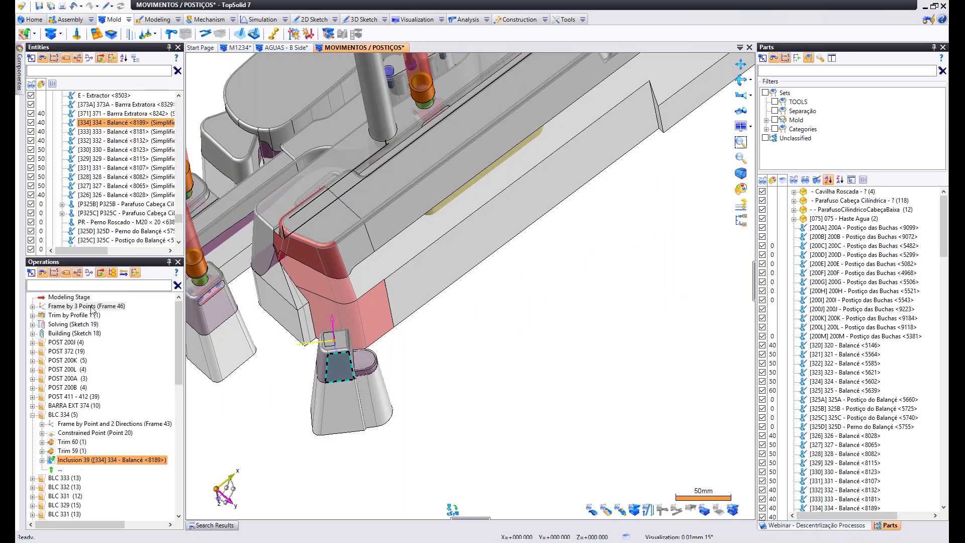
pyautogui.click(70, 297)
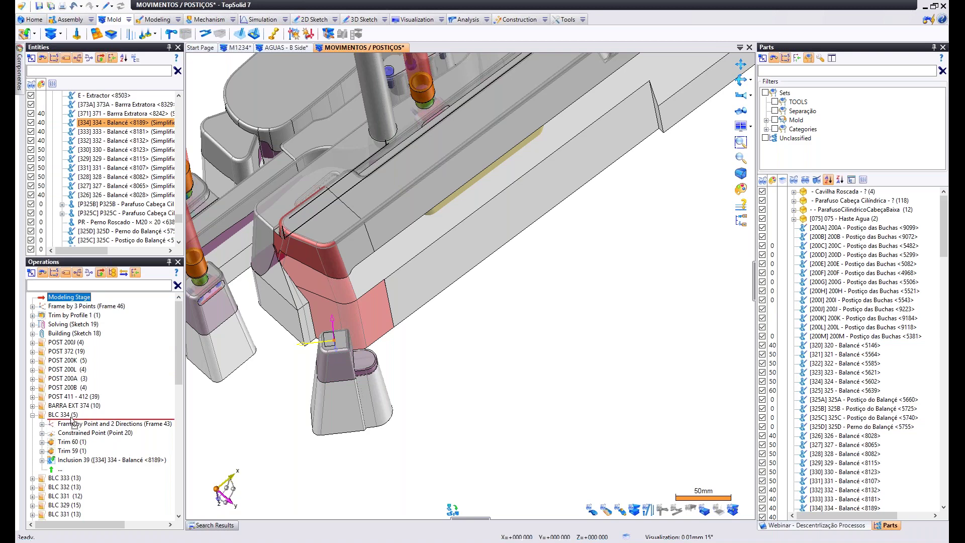
pyautogui.moveTo(73, 419); pyautogui.dragTo(72, 419)
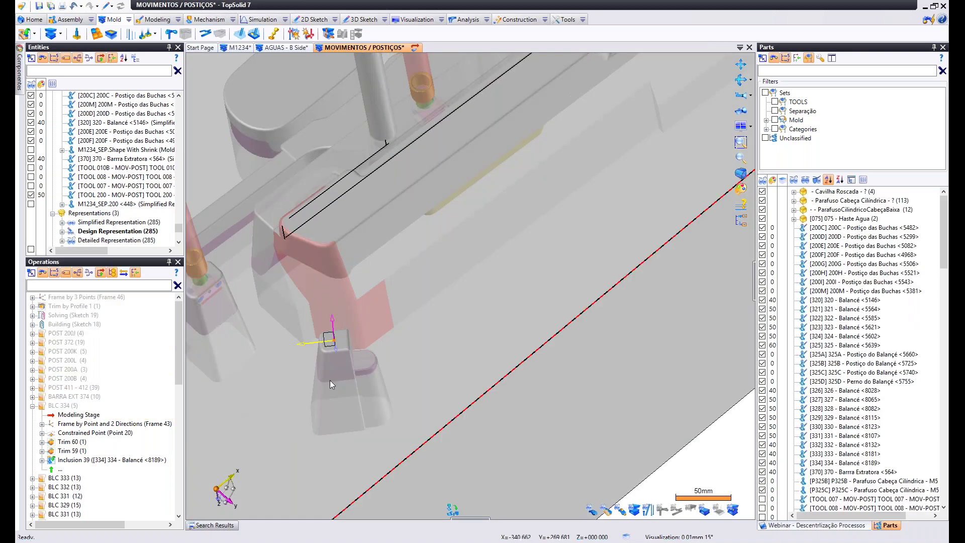
# Hide the TOOL 200 - MOV-POST block and examine the lifters and inserts around lifter 334.
pyautogui.scroll(-5, 330, 380)
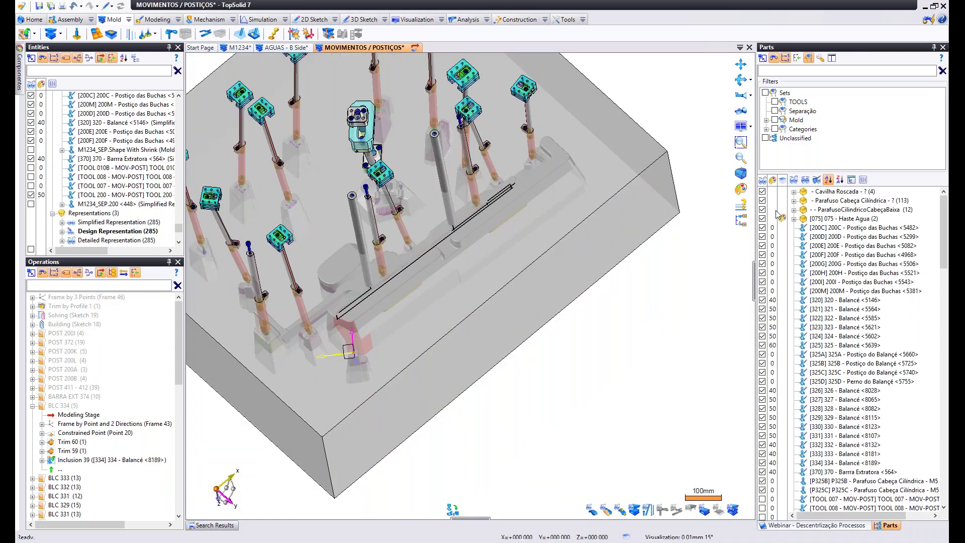
pyautogui.rightClick(581, 247)
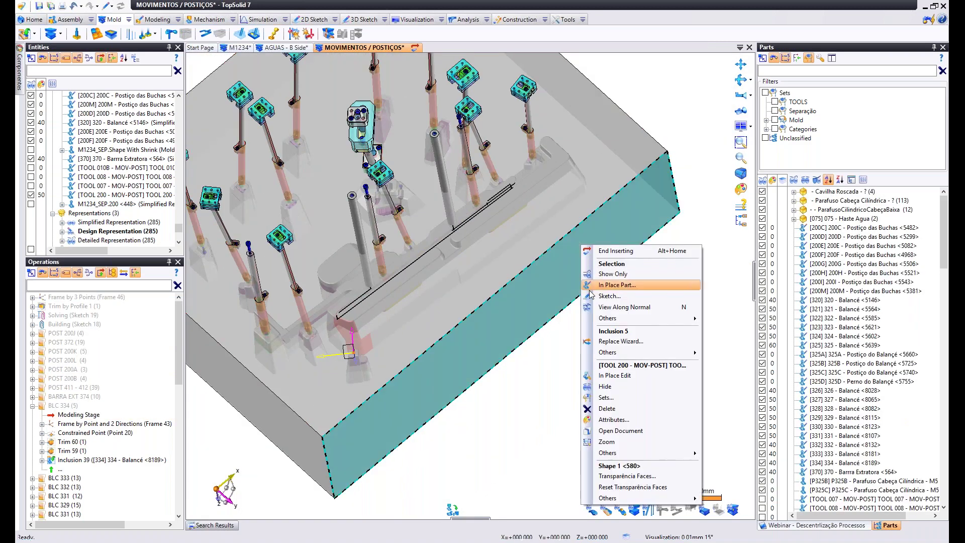
pyautogui.click(608, 386)
pyautogui.moveTo(555, 394); pyautogui.dragTo(341, 341, button='middle')
pyautogui.scroll(3, 342, 341)
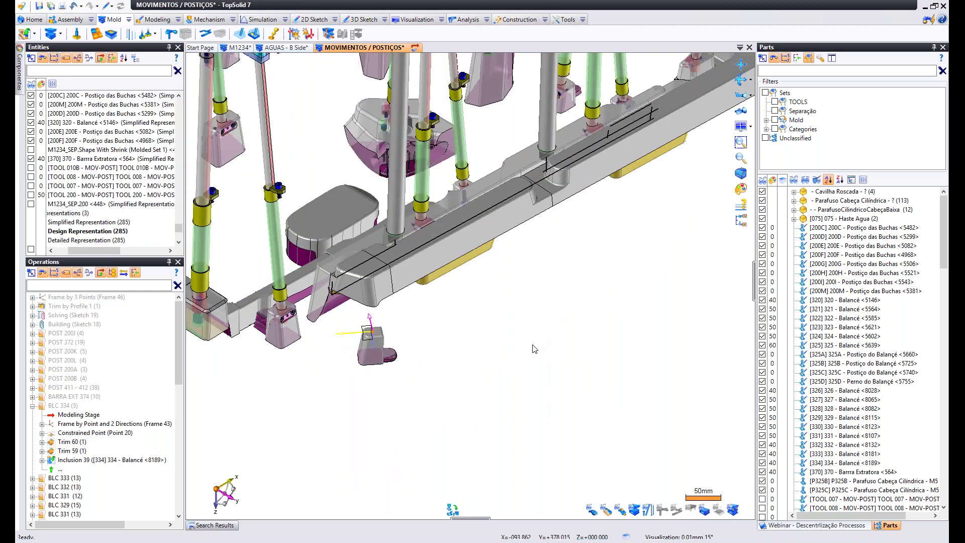
pyautogui.scroll(-3, 534, 348)
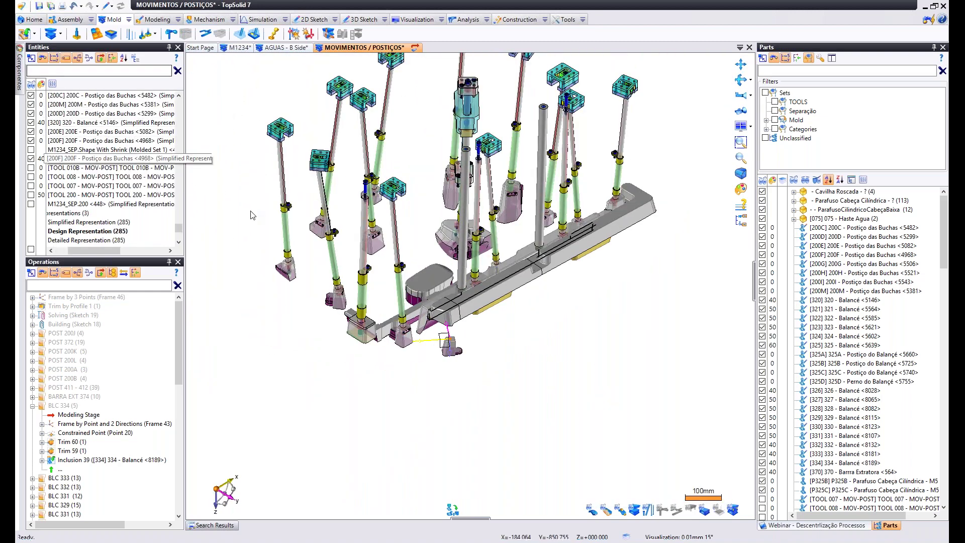
pyautogui.scroll(2, 404, 327)
pyautogui.scroll(2, 405, 327)
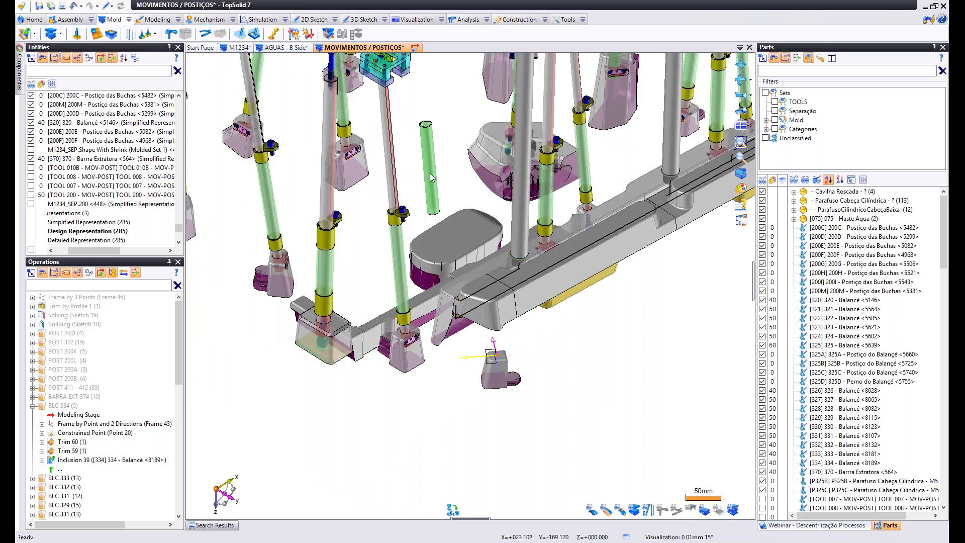
# Locate lifter 333's operations and deactivate the Barra Principal and 333-1 - Haste disassembly operations in the BLC 333 folder.
pyautogui.click(409, 352)
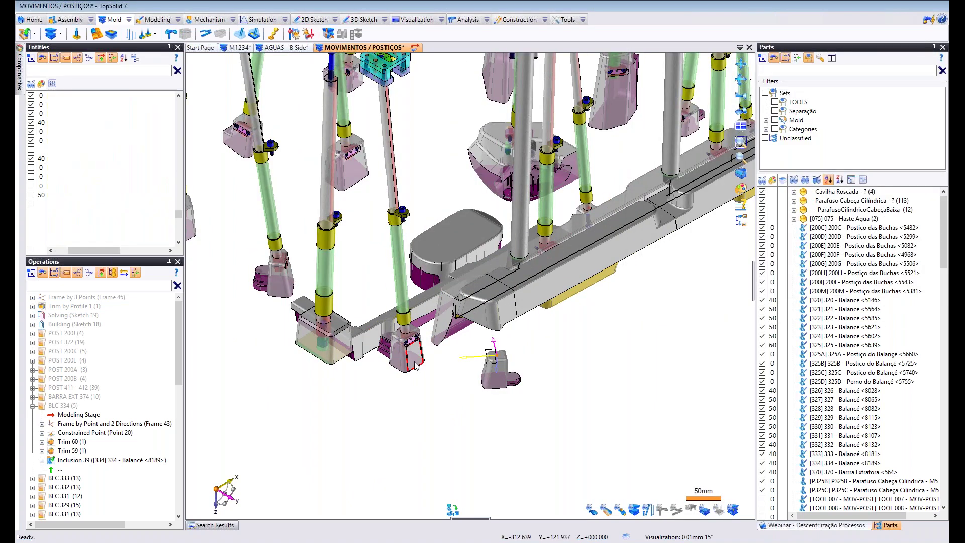
pyautogui.click(76, 396)
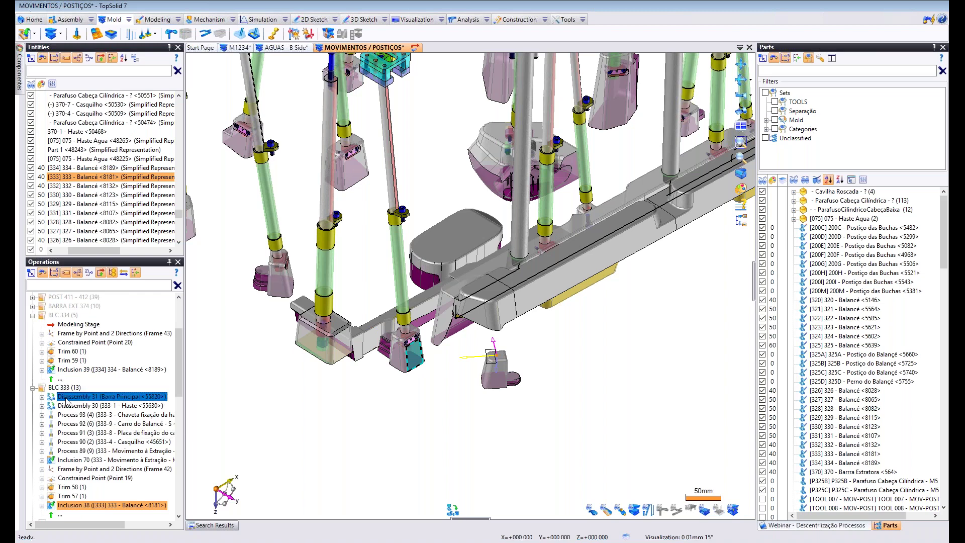
pyautogui.keyDown('shift'); pyautogui.click(76, 405); pyautogui.keyUp('shift')
pyautogui.rightClick(74, 406)
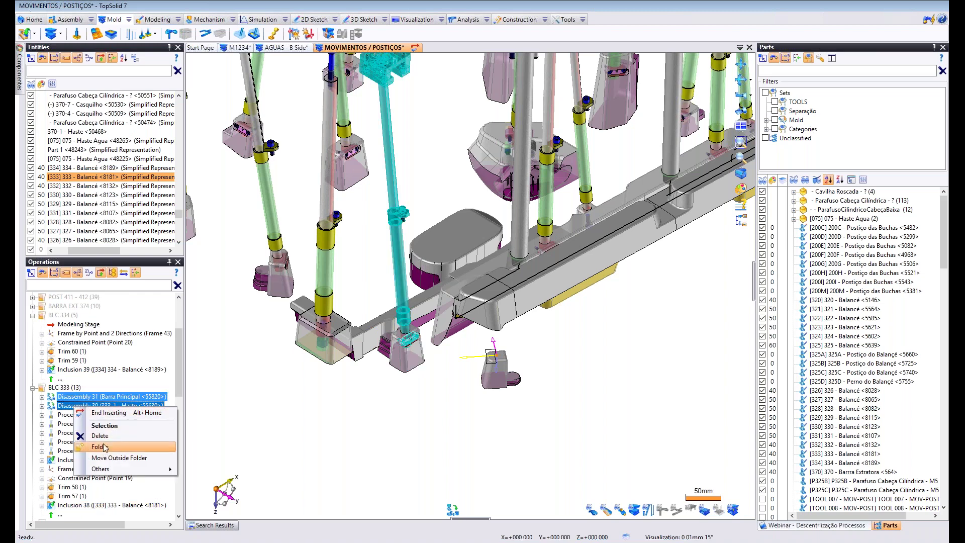
pyautogui.moveTo(108, 469)
pyautogui.click(209, 470)
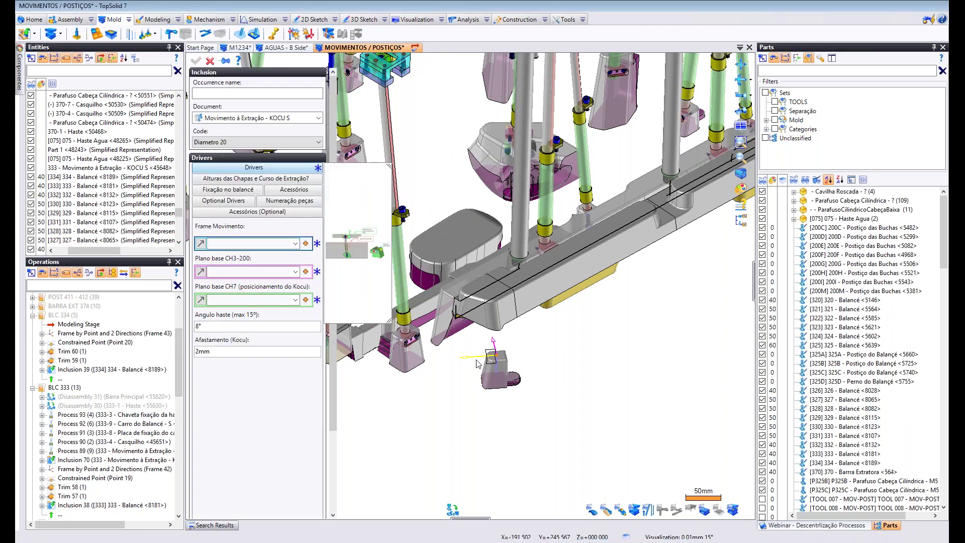
# Set Frame 43 on lifter 334 as the KOCU S movement frame and B 200 as the CH3-200 base plane.
pyautogui.scroll(-3, 635, 350)
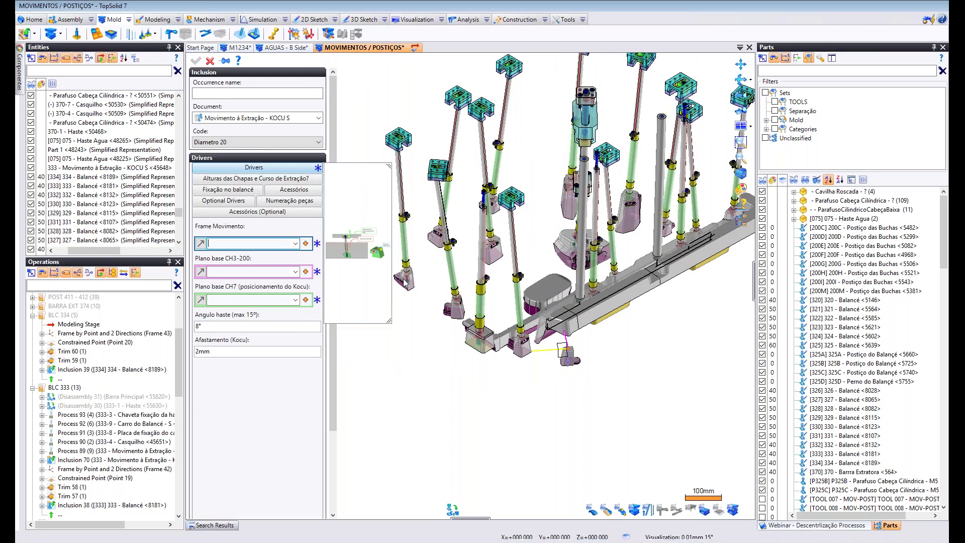
pyautogui.scroll(3, 555, 350)
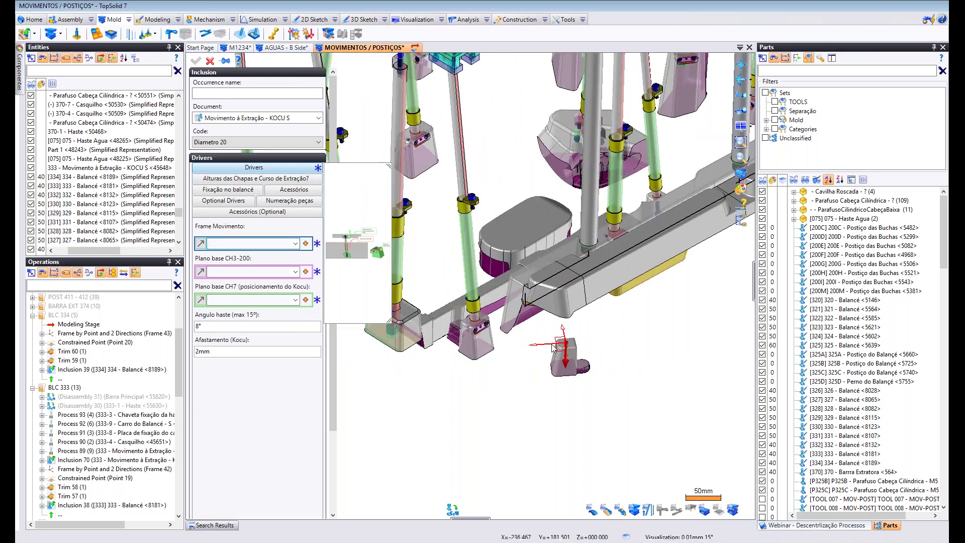
pyautogui.click(554, 348)
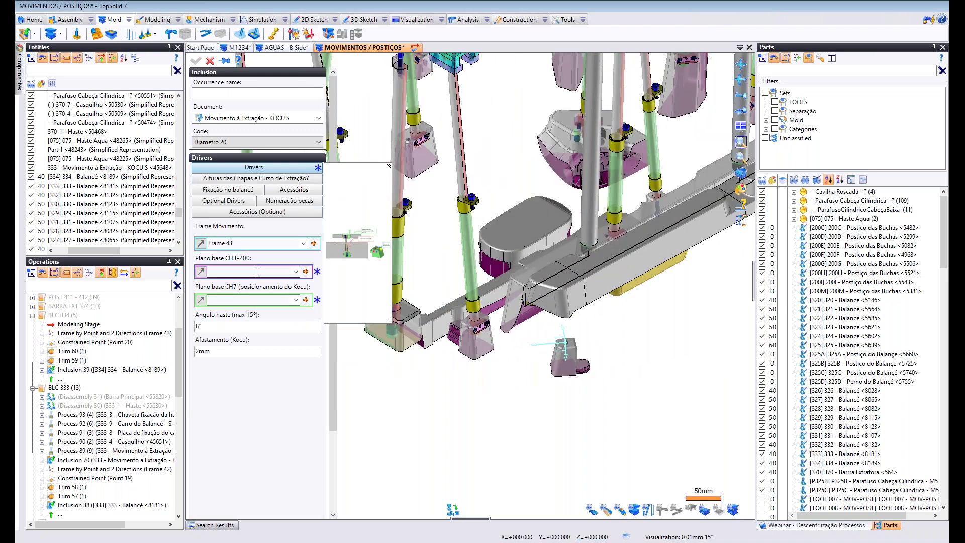
pyautogui.click(257, 273)
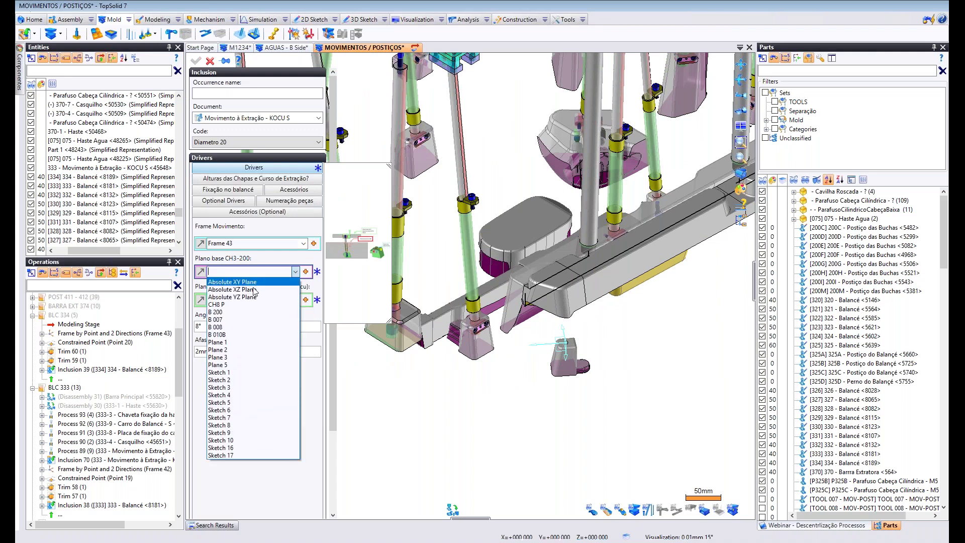
pyautogui.click(227, 312)
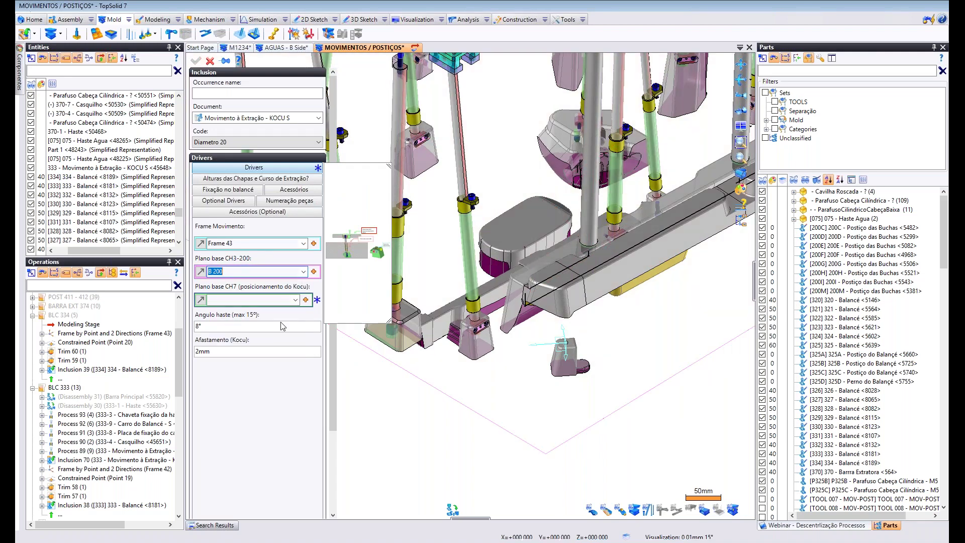
# Reverse the direction of the CH3-200 base plane and set the CH7 base plane for positioning the KOCU to B 007.
pyautogui.scroll(-3, 557, 305)
pyautogui.moveTo(558, 305); pyautogui.dragTo(545, 201, button='middle')
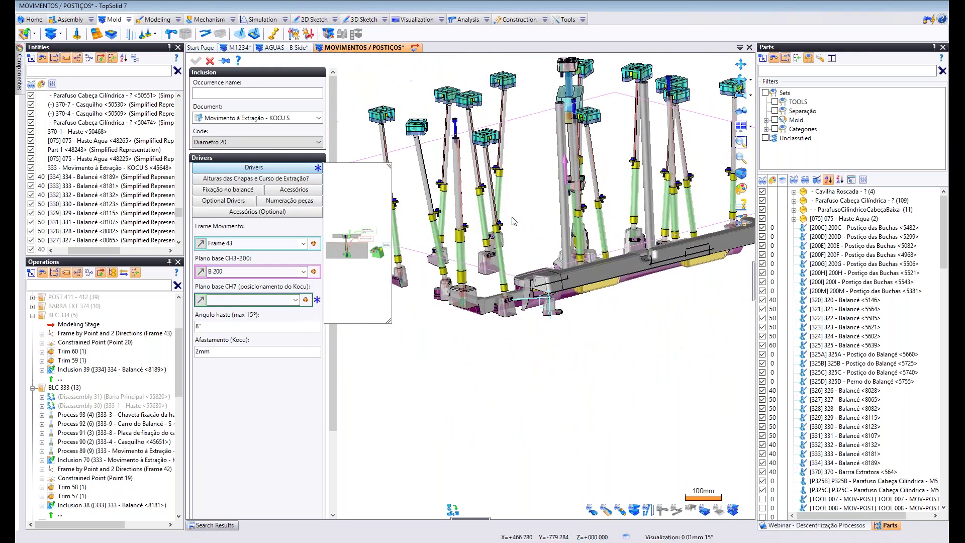
pyautogui.click(200, 273)
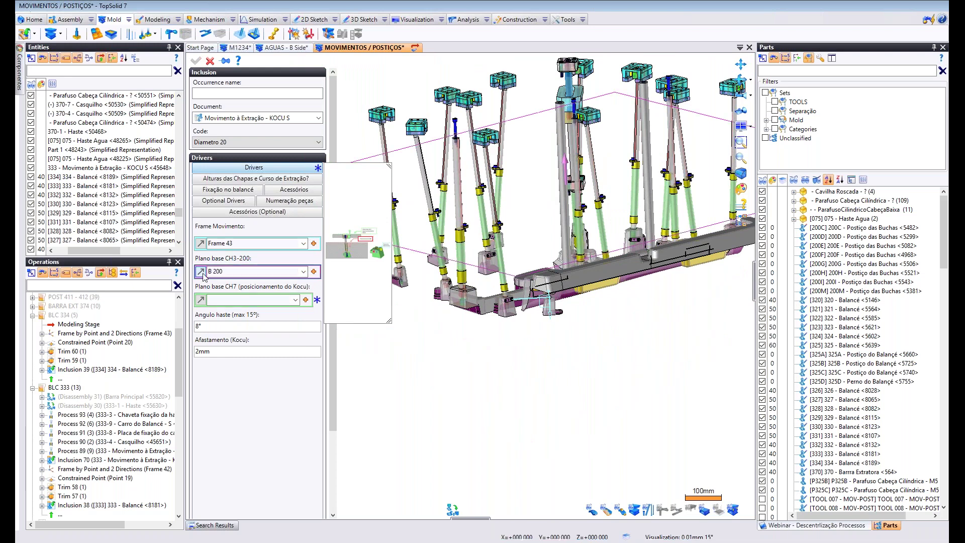
pyautogui.click(295, 300)
pyautogui.click(224, 348)
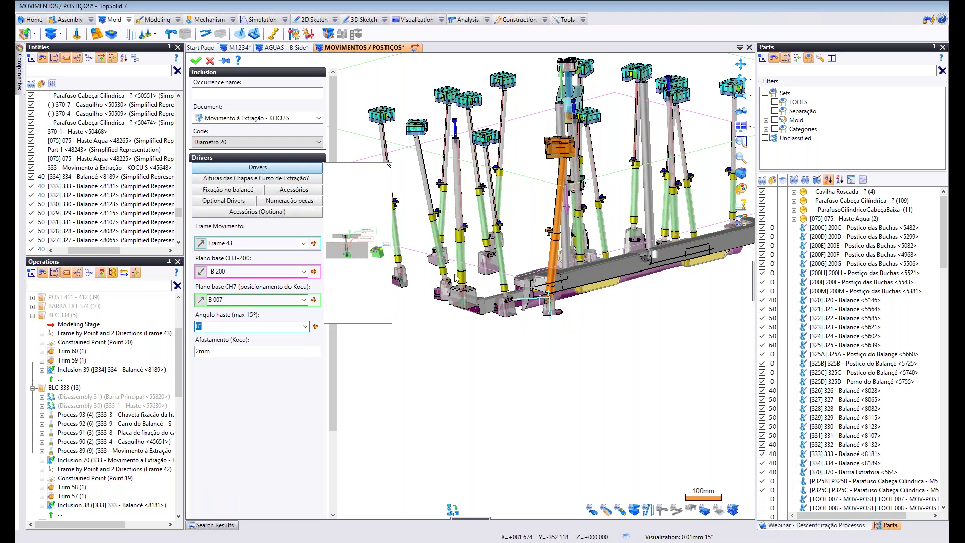
# Change the KOCU S movement's code to Diametro 12 and set its rod angle to 7°.
pyautogui.click(318, 142)
pyautogui.click(230, 151)
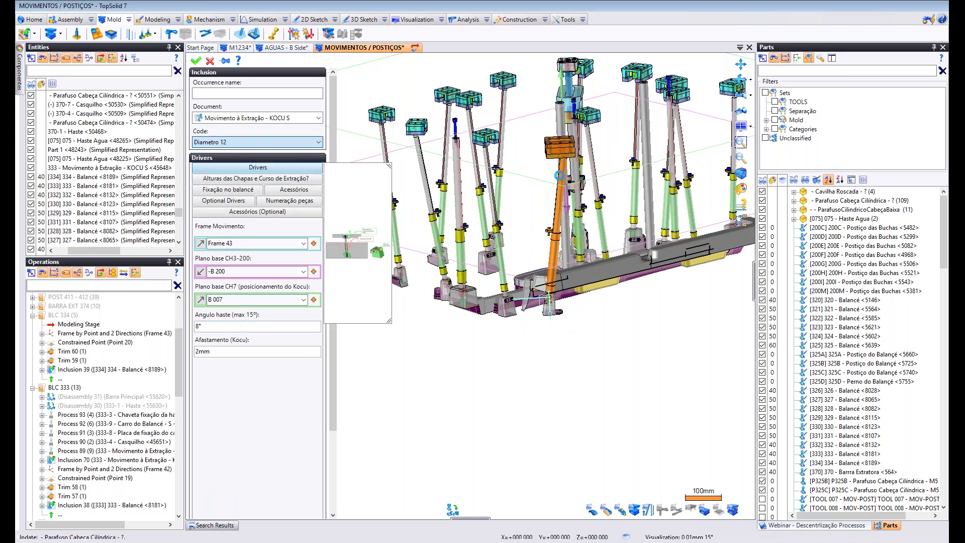
pyautogui.scroll(2, 553, 301)
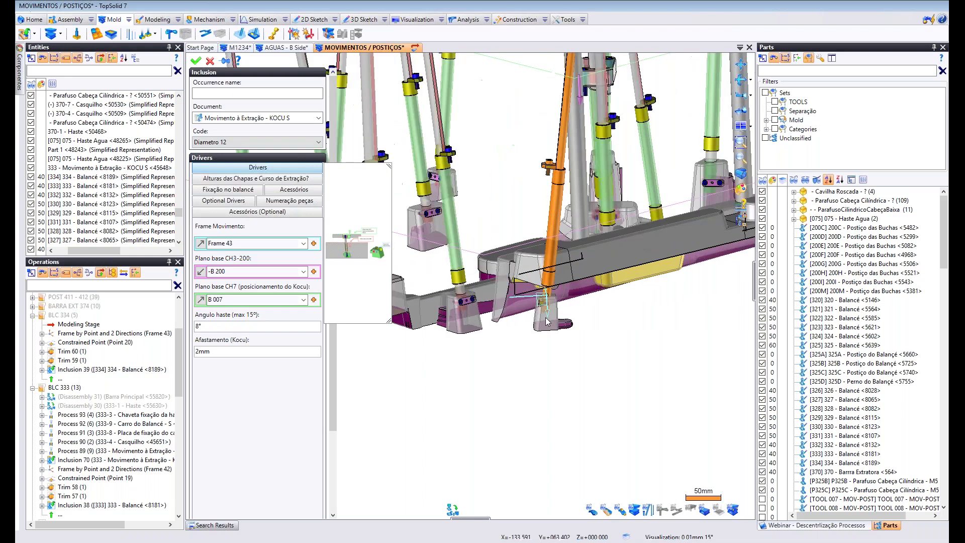
pyautogui.click(238, 325)
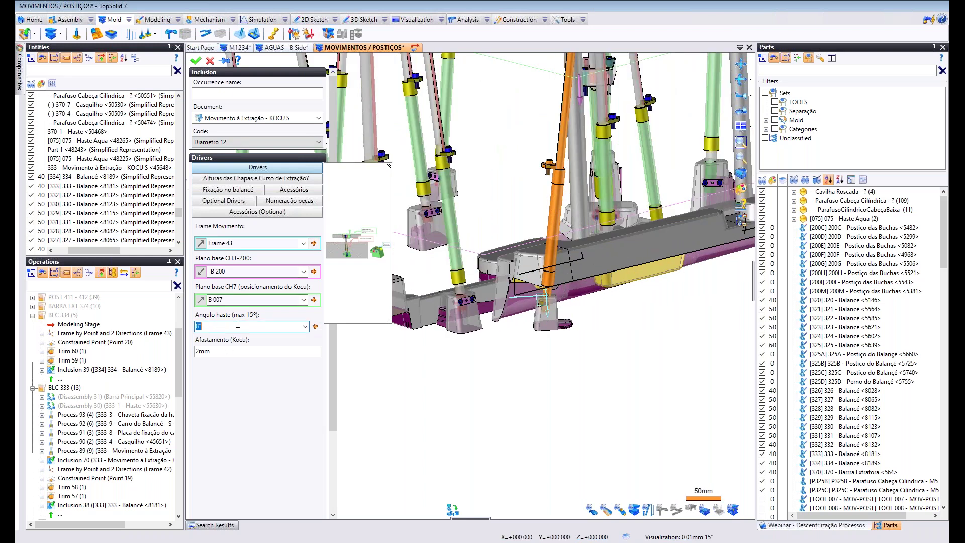
pyautogui.write('7')
pyautogui.press('Return')
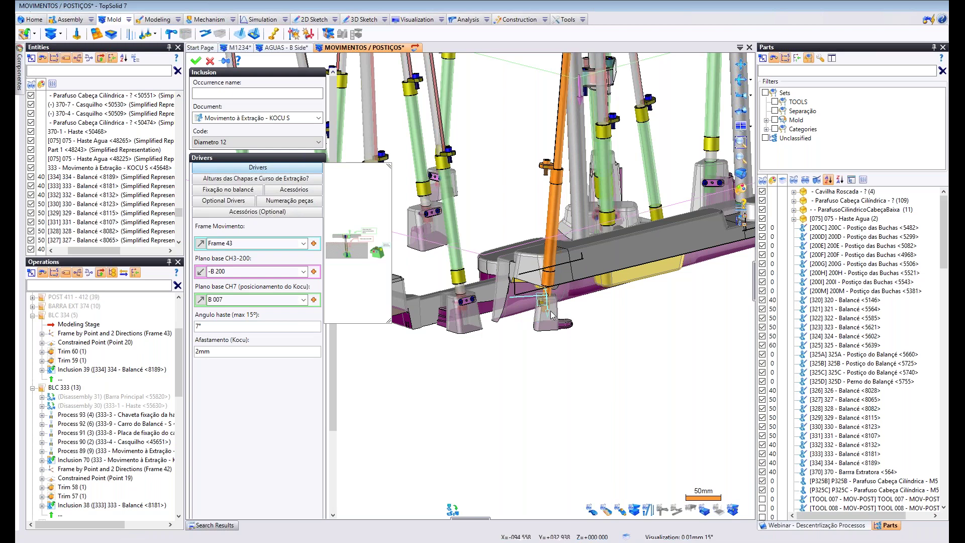
# Set the rod's fixing type on the lifter to Parafuso.
pyautogui.scroll(5, 546, 309)
pyautogui.moveTo(547, 310); pyautogui.dragTo(502, 322, button='middle')
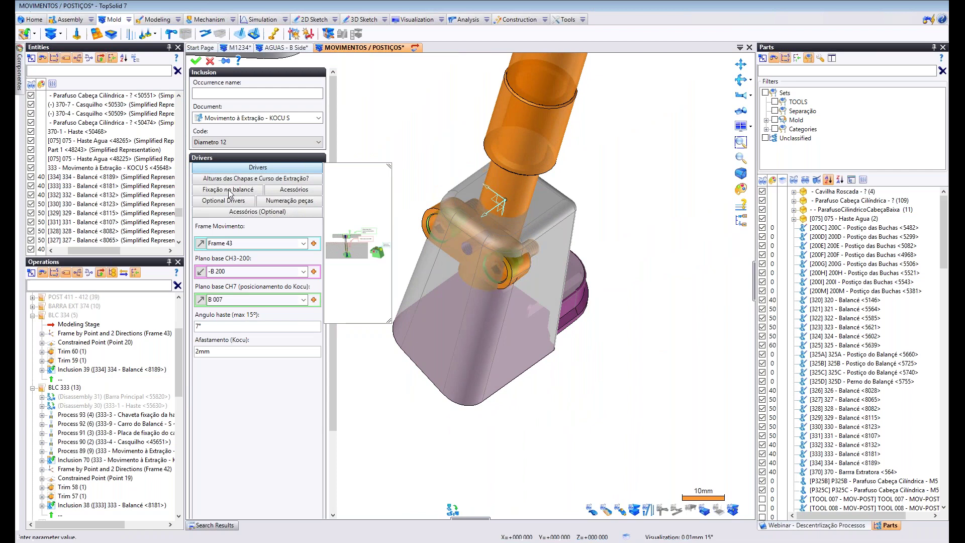
pyautogui.click(226, 192)
pyautogui.click(228, 245)
pyautogui.click(315, 244)
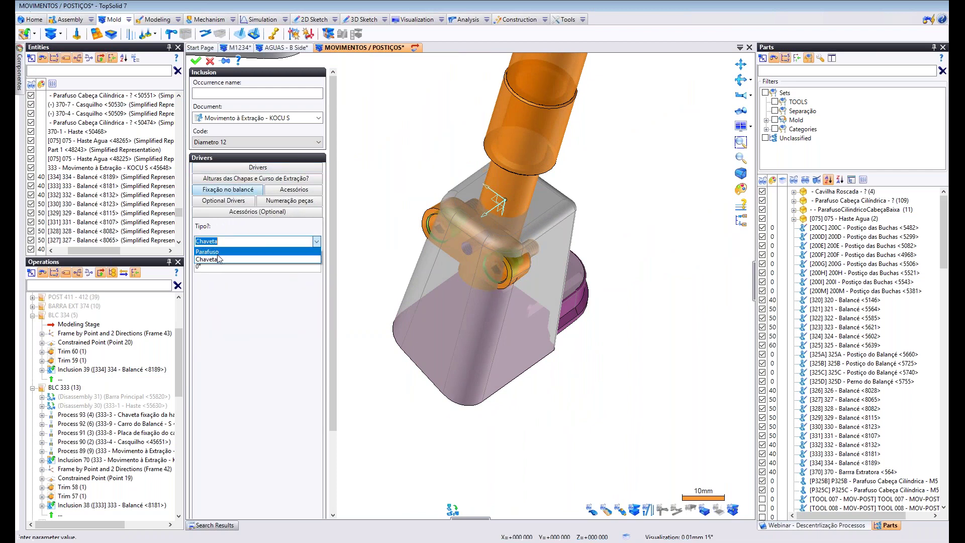
pyautogui.click(222, 252)
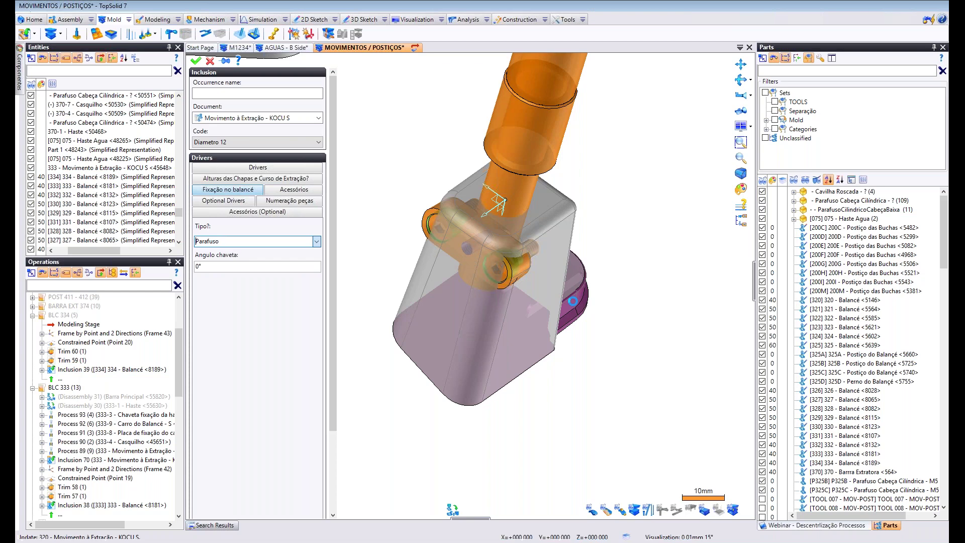
pyautogui.scroll(-10, 502, 226)
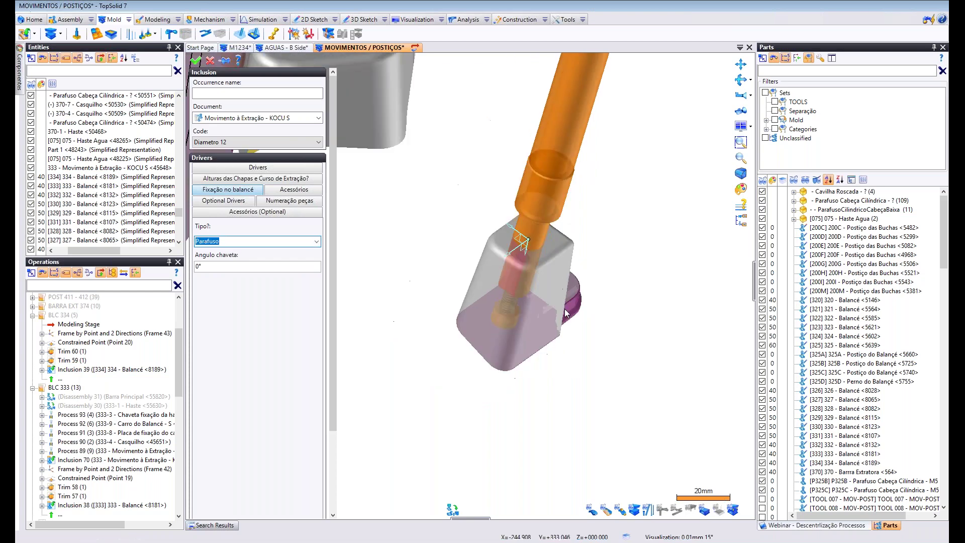
# Enlarge the part numbering preview, set the lifter number to 334 and insert the KOCU S movement.
pyautogui.click(293, 202)
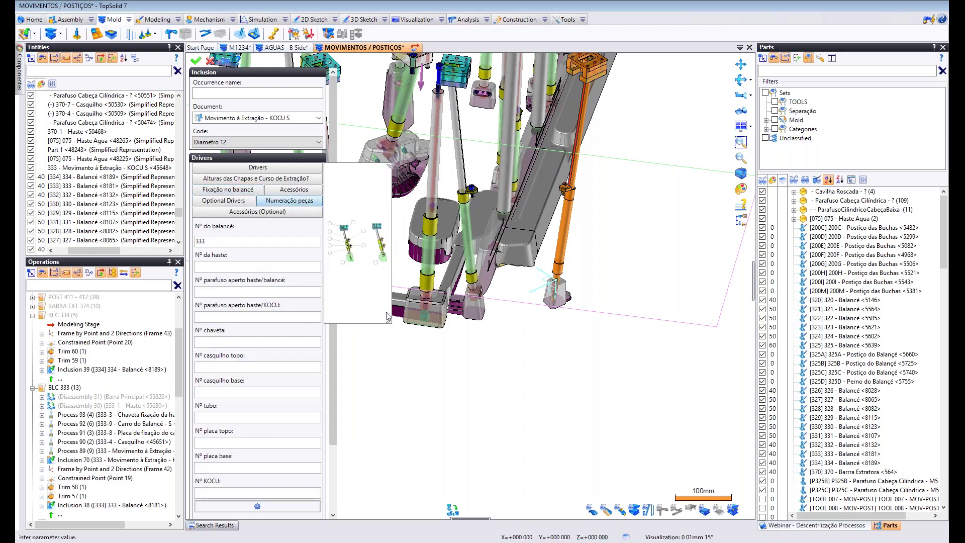
pyautogui.moveTo(391, 320); pyautogui.dragTo(617, 469)
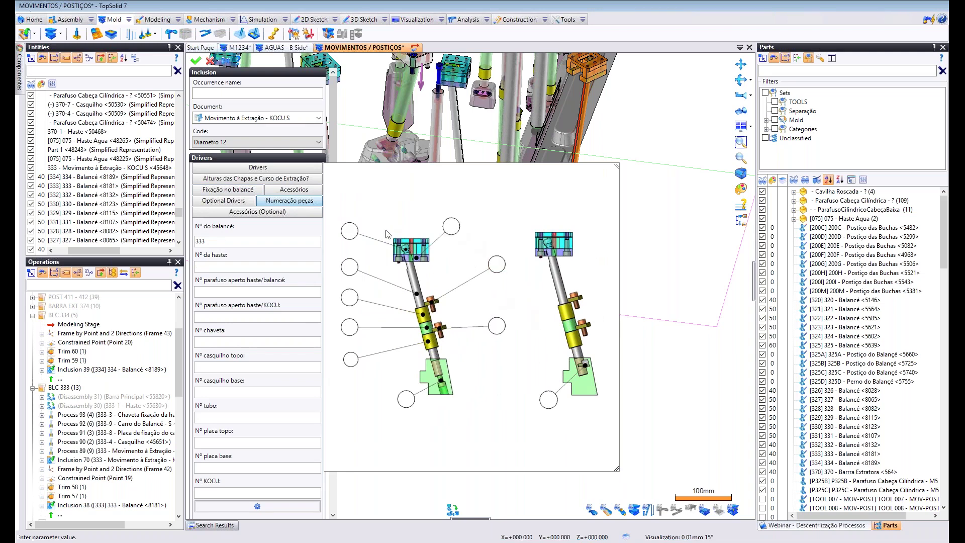
pyautogui.click(228, 241)
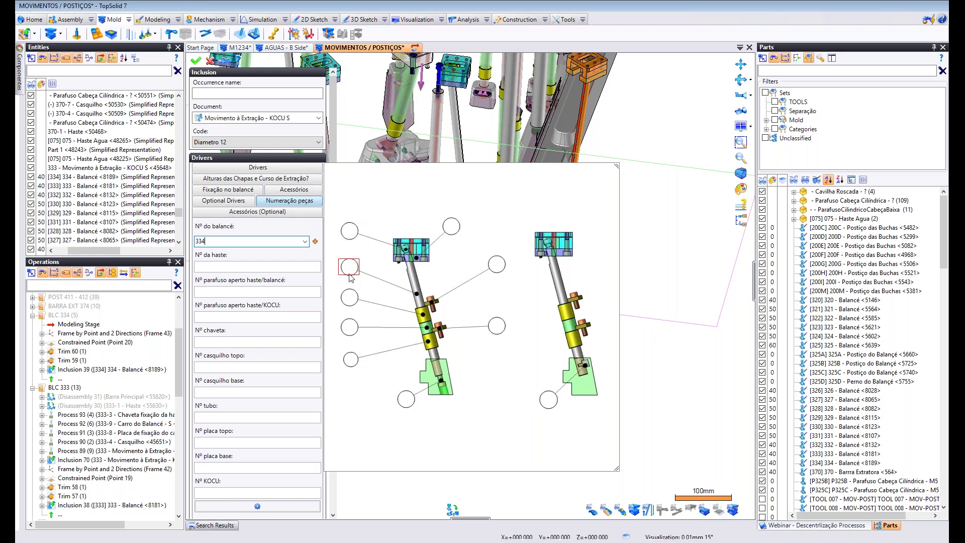
pyautogui.click(245, 271)
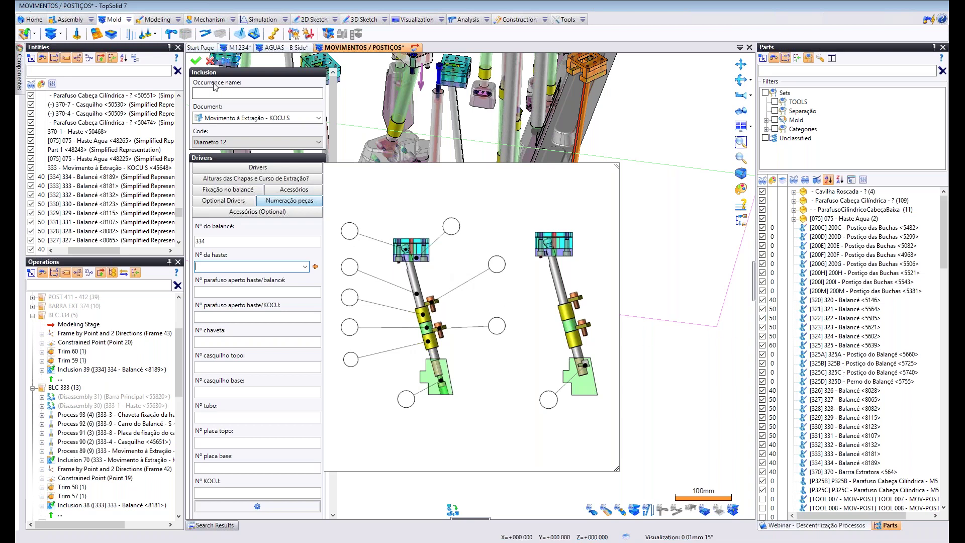
pyautogui.click(196, 60)
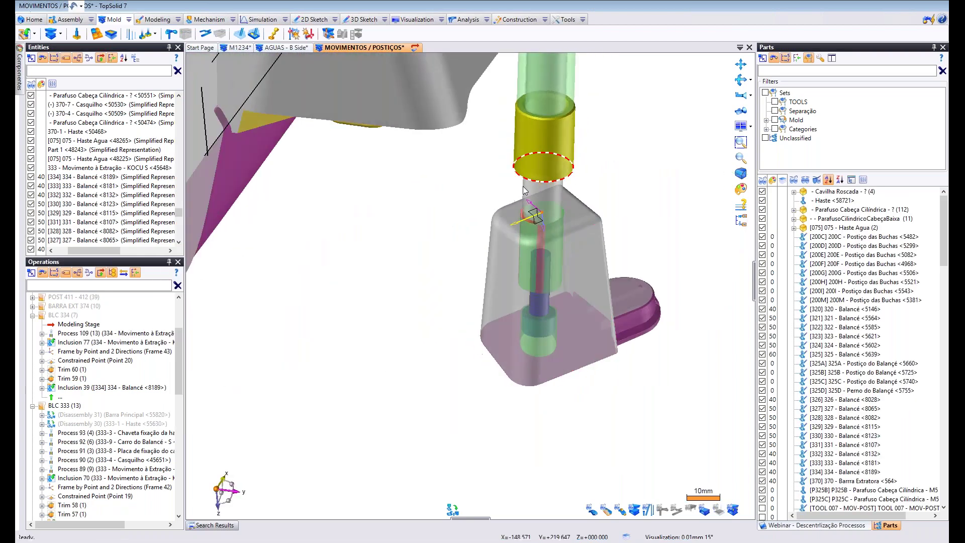
# Edit the 334 movement's rod process in manual mode and remove 334 - Balancé from the shapes of 200 - Processo da haste (Subtraction).
pyautogui.rightClick(128, 335)
pyautogui.click(126, 363)
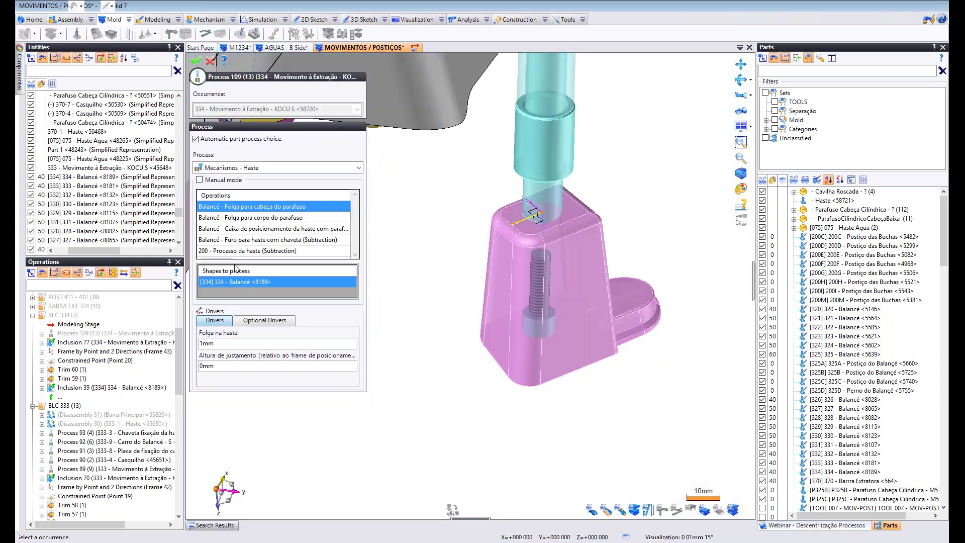
pyautogui.click(199, 180)
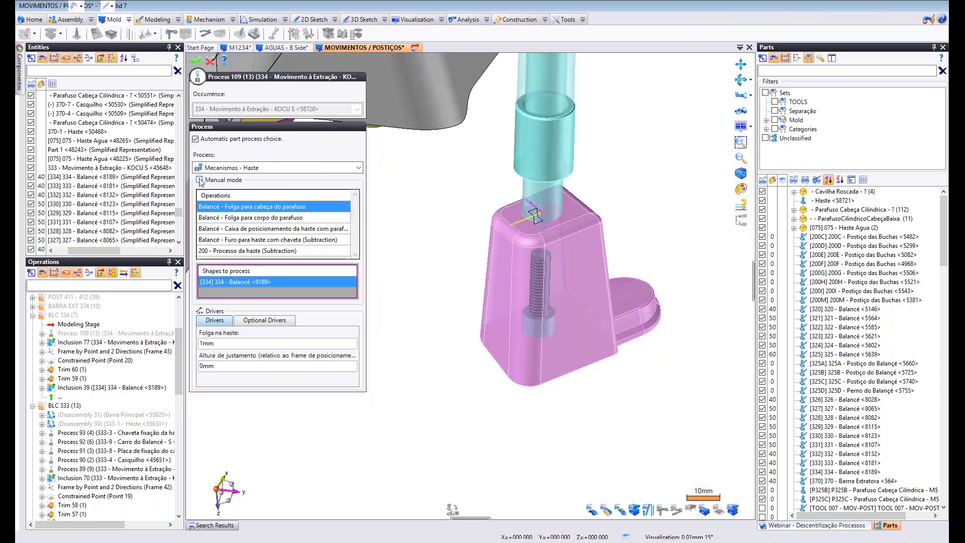
pyautogui.click(225, 253)
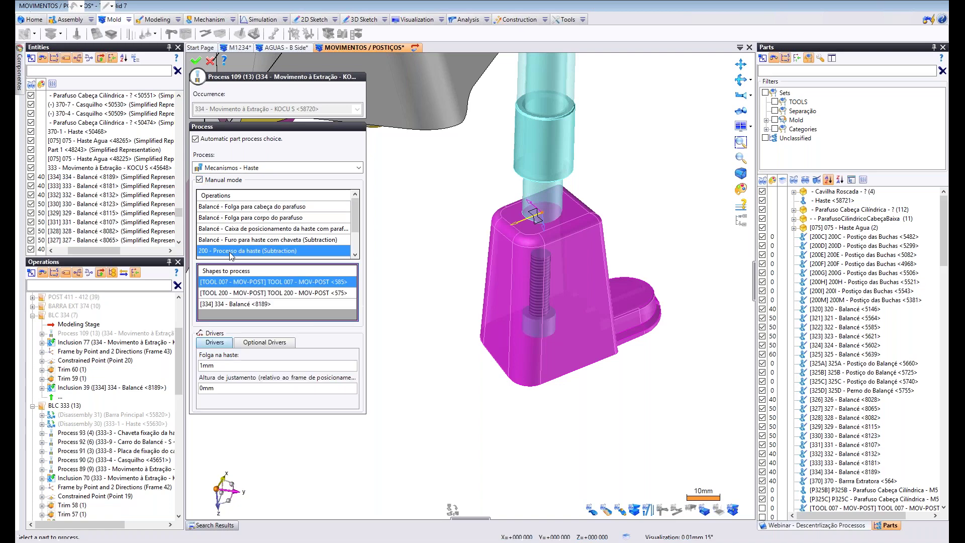
pyautogui.click(232, 303)
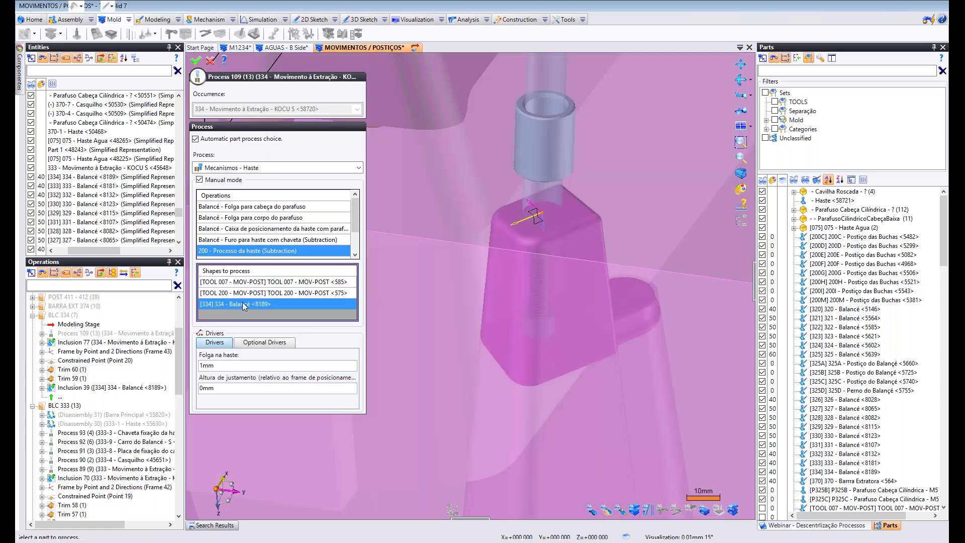
pyautogui.press('Delete')
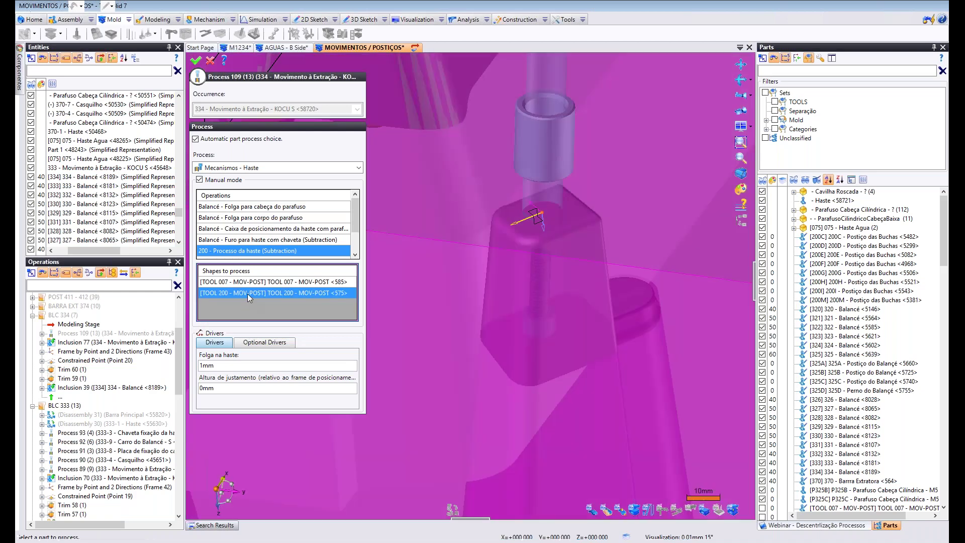
pyautogui.click(196, 60)
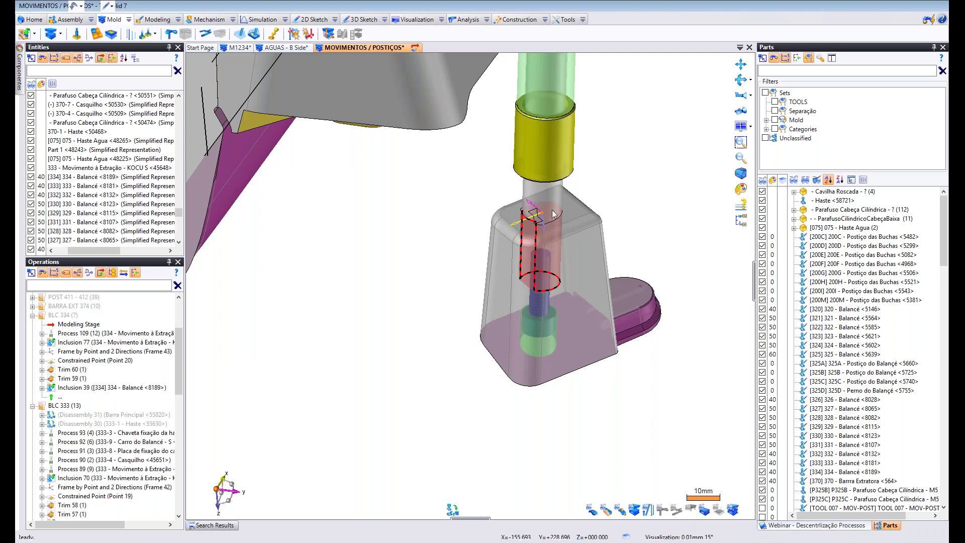
# Start a Use Process operation on the cap screw inside lifter 334 and choose the CadSolid Geral - Furo Parafuso CC process.
pyautogui.scroll(4, 538, 214)
pyautogui.scroll(-6, 575, 282)
pyautogui.moveTo(575, 282); pyautogui.dragTo(520, 312, button='middle')
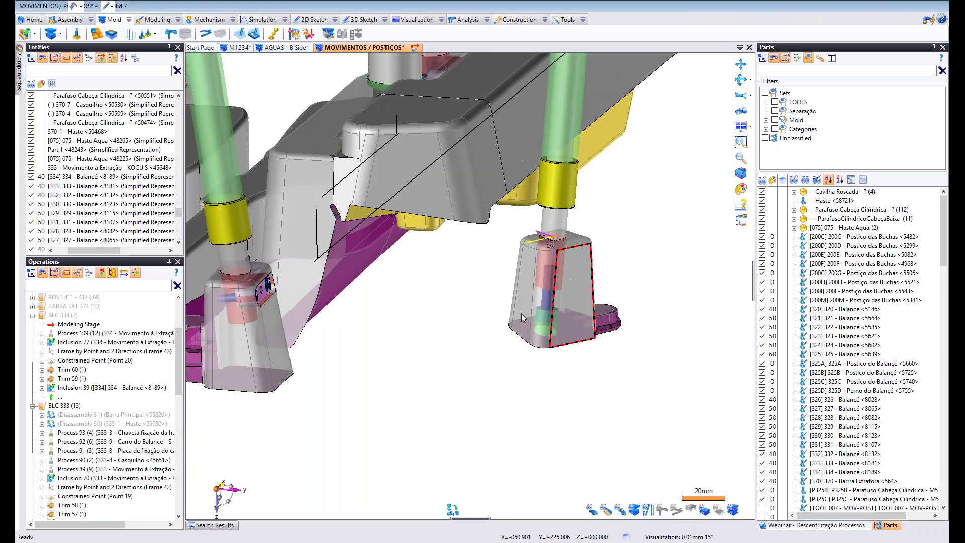
pyautogui.click(157, 19)
pyautogui.click(194, 35)
pyautogui.scroll(2, 545, 301)
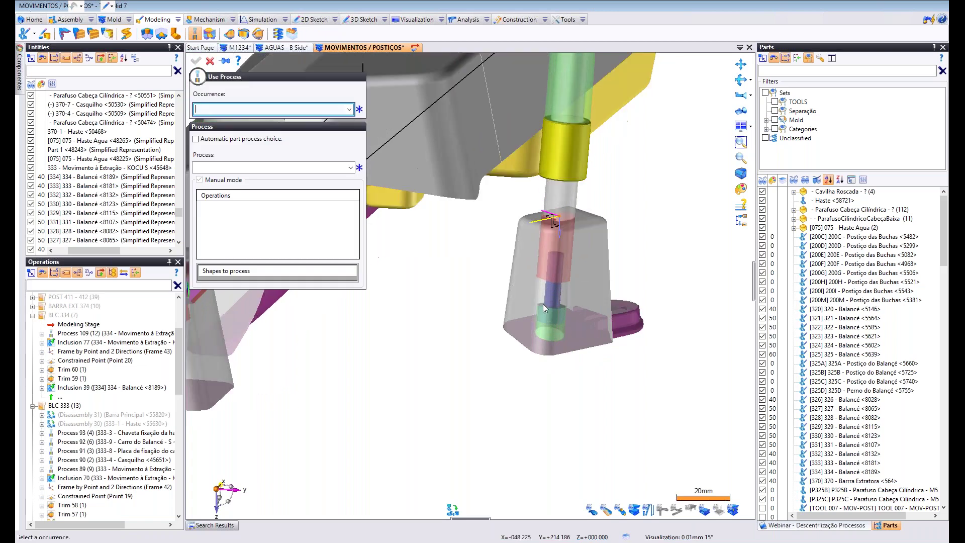
pyautogui.scroll(-1, 545, 301)
pyautogui.moveTo(544, 300); pyautogui.dragTo(537, 308, button='middle')
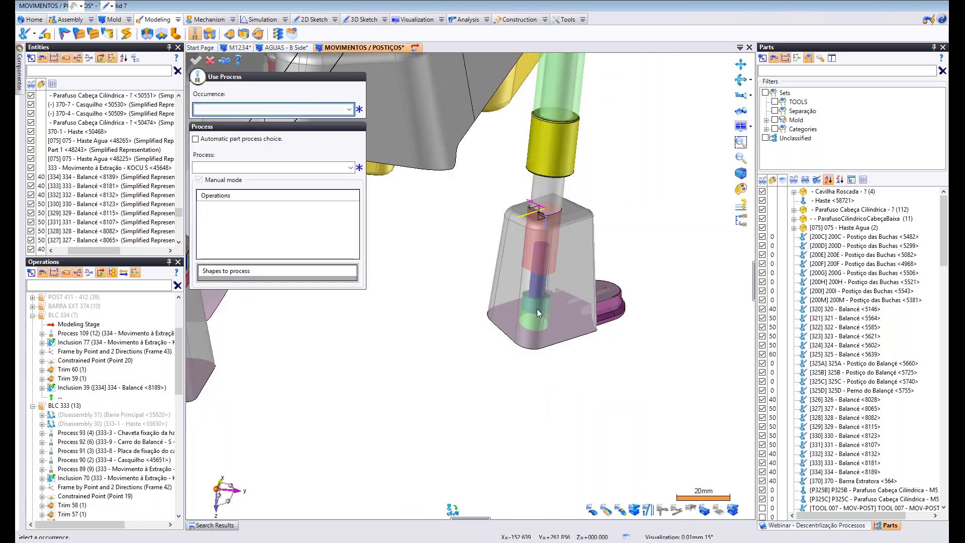
pyautogui.click(536, 308)
pyautogui.click(358, 167)
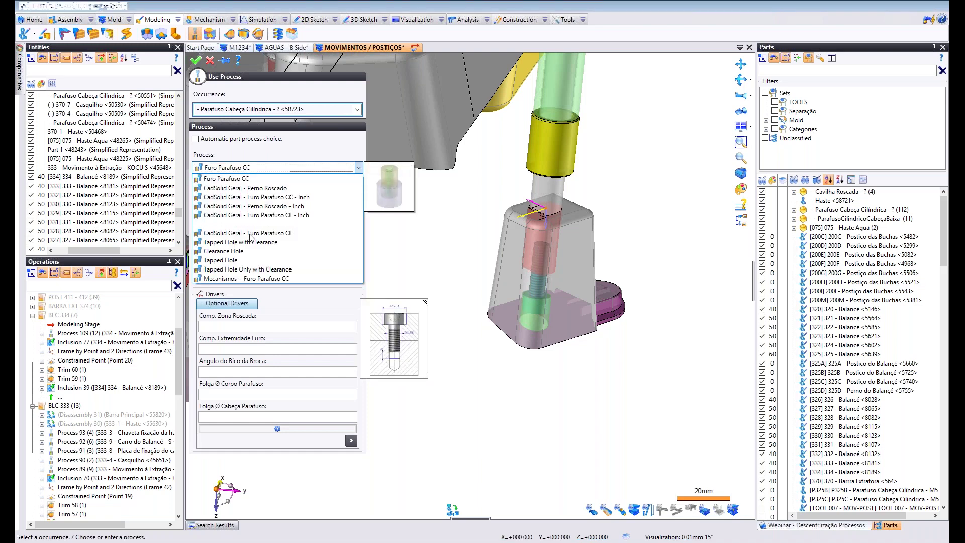
pyautogui.click(231, 196)
# Apply the screw's Folga Corpo operation to the 334 - Balancé block and complete the process.
pyautogui.click(221, 220)
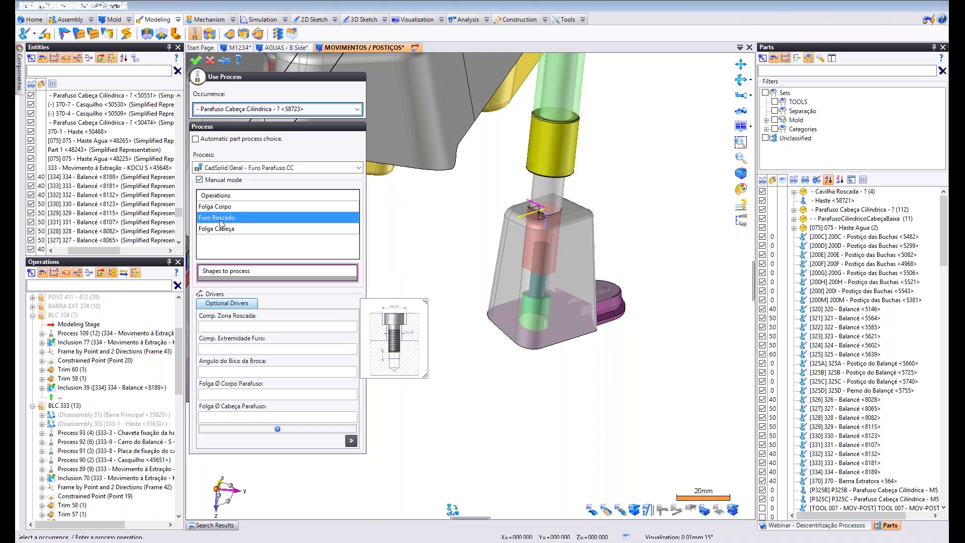
pyautogui.click(223, 207)
pyautogui.click(235, 275)
pyautogui.click(521, 279)
pyautogui.rightClick(620, 227)
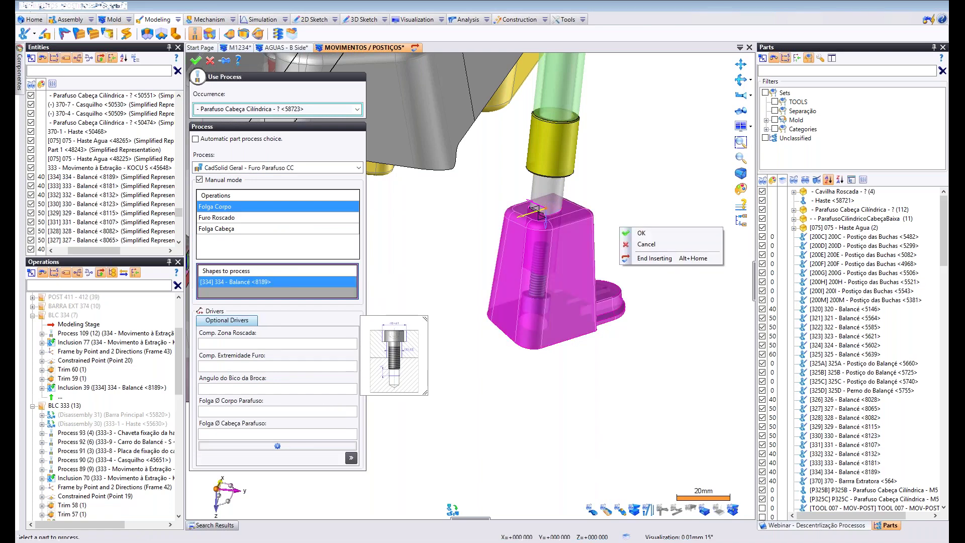
pyautogui.click(641, 233)
# Start a Use Process operation on bushing 334-4 - Casquilho and show the TOOL 200 - MOV-POST part from the TOOLS set.
pyautogui.rightClick(561, 166)
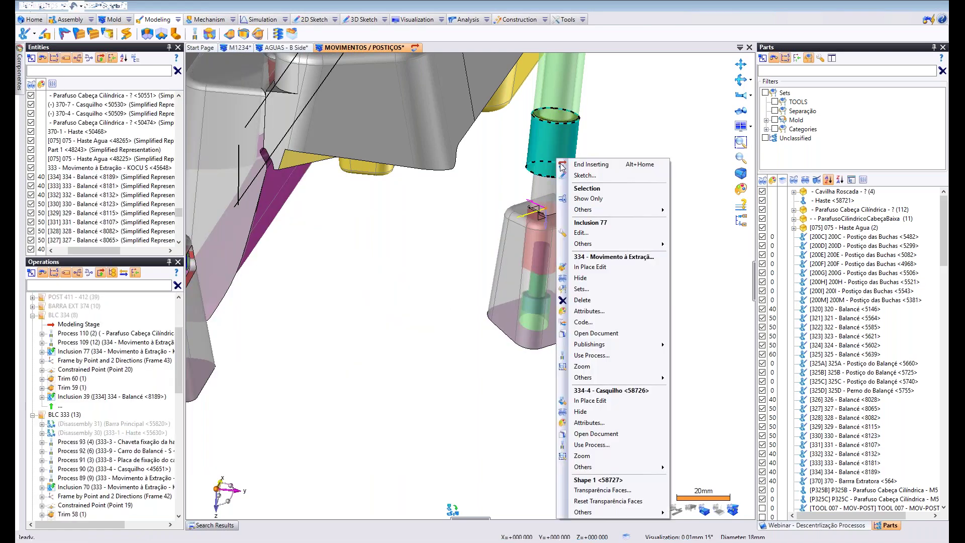
pyautogui.click(194, 33)
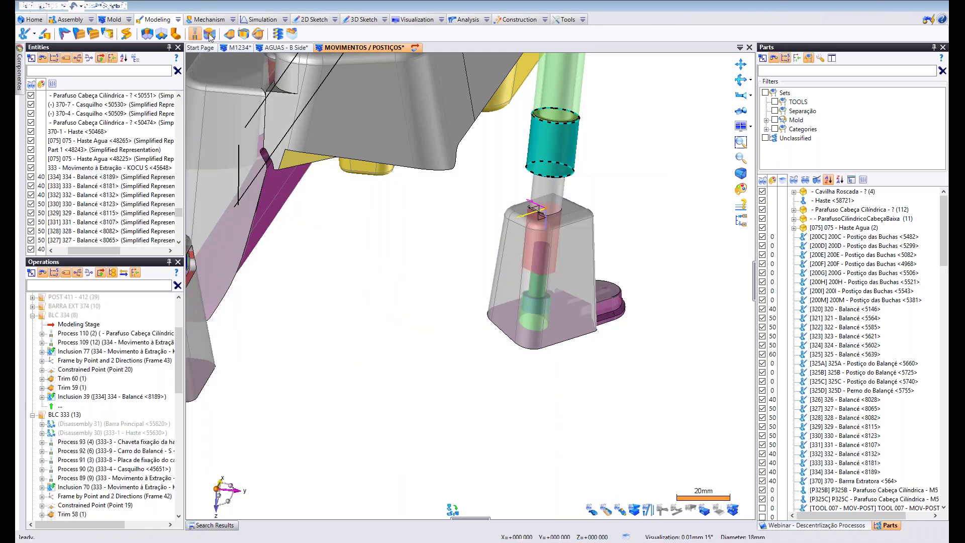
pyautogui.click(559, 158)
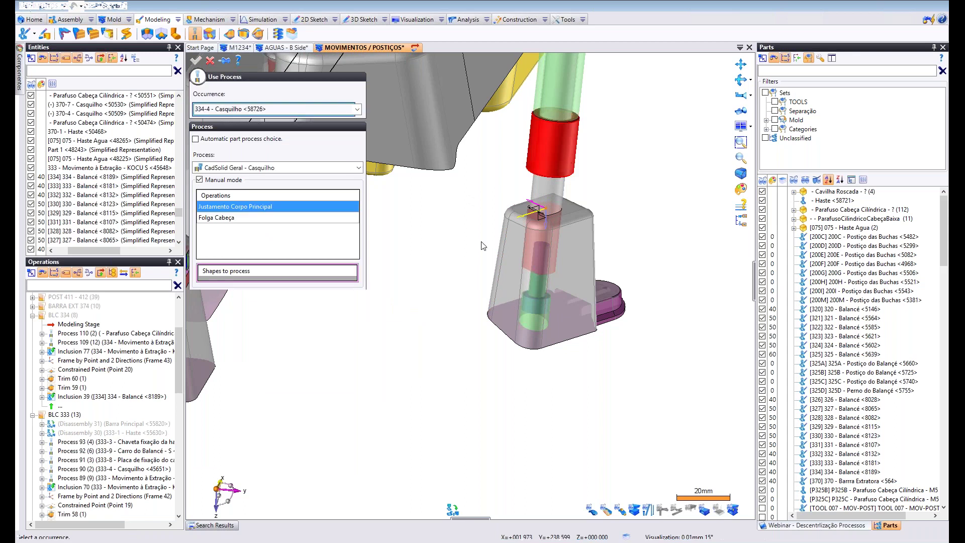
pyautogui.click(774, 101)
pyautogui.click(762, 219)
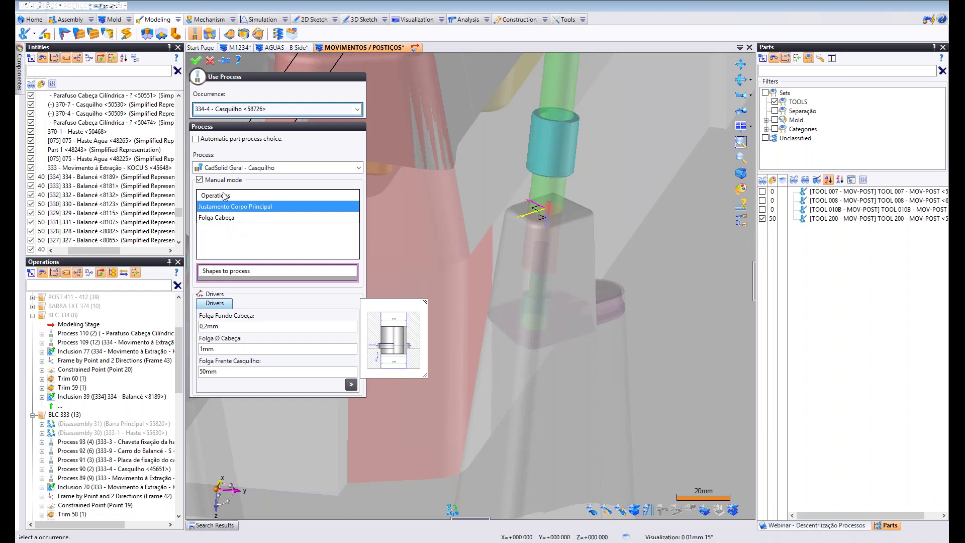
# Apply the Mecanismos - Casquilho process's Furo Justamento operation to TOOL 200 - MOV-POST and complete it.
pyautogui.click(279, 167)
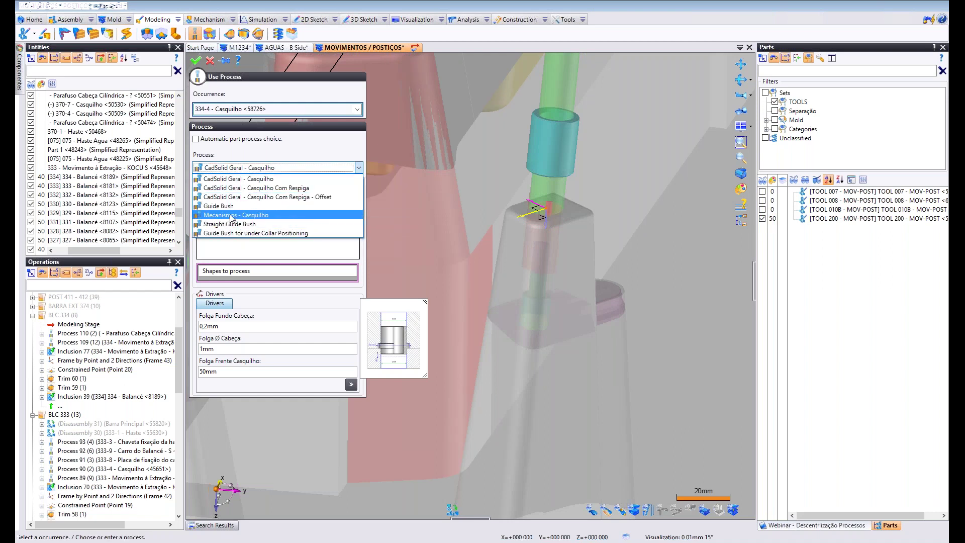
pyautogui.click(231, 215)
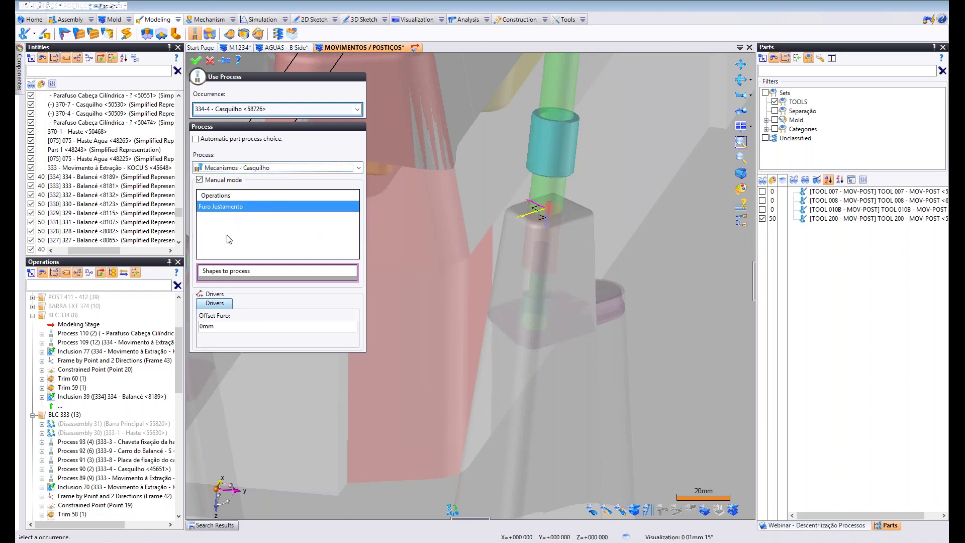
pyautogui.click(227, 271)
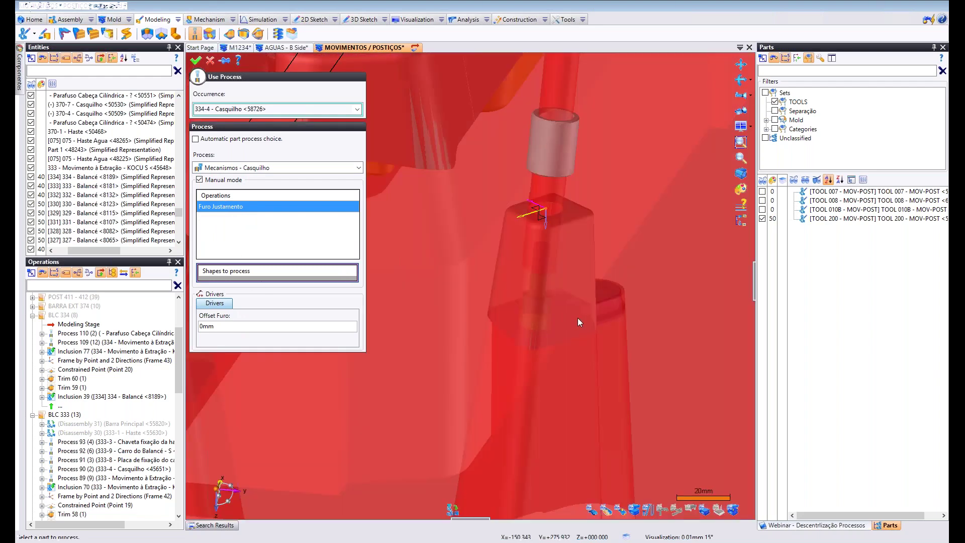
pyautogui.click(578, 318)
pyautogui.rightClick(662, 210)
pyautogui.click(679, 209)
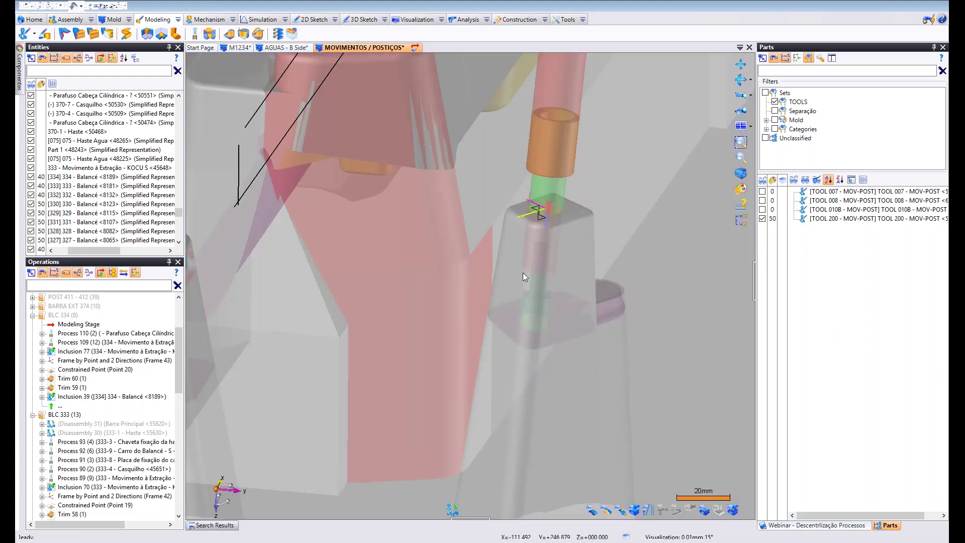
# Start a Use Process operation on bushing fixing plate 334-8 - Placa de fixação do casquilho at the upper end of the 334 rod.
pyautogui.scroll(-5, 525, 311)
pyautogui.scroll(4, 551, 139)
pyautogui.moveTo(542, 201); pyautogui.dragTo(534, 265, button='middle')
pyautogui.scroll(-2, 534, 266)
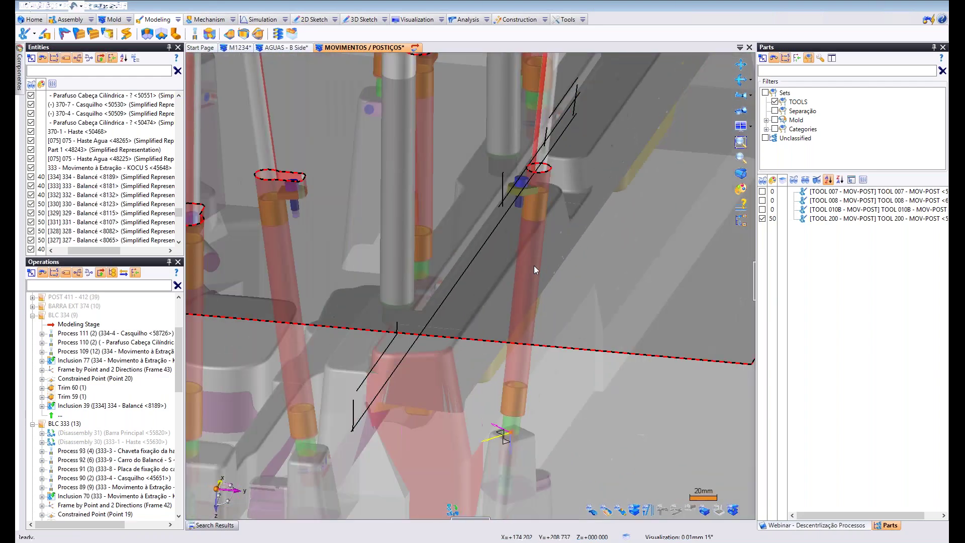
pyautogui.scroll(3, 534, 266)
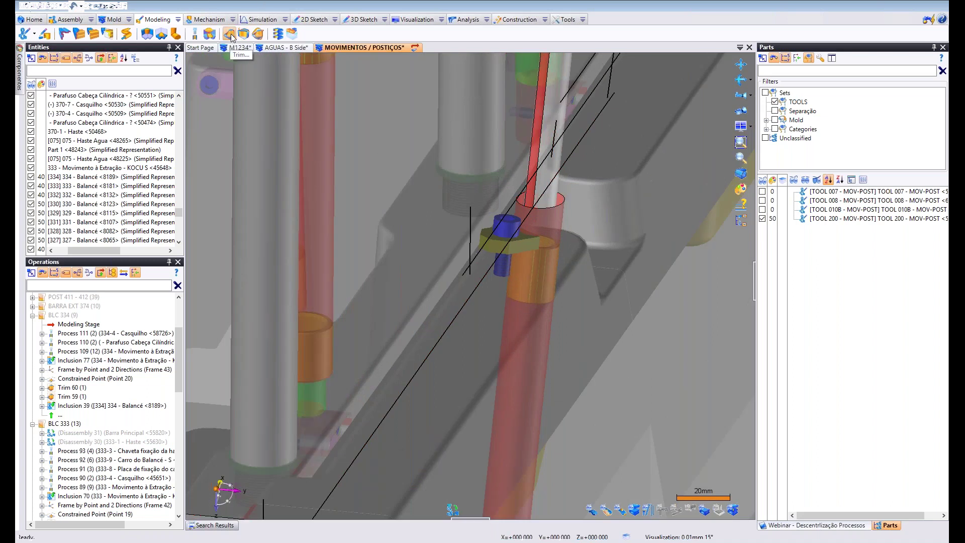
pyautogui.click(195, 34)
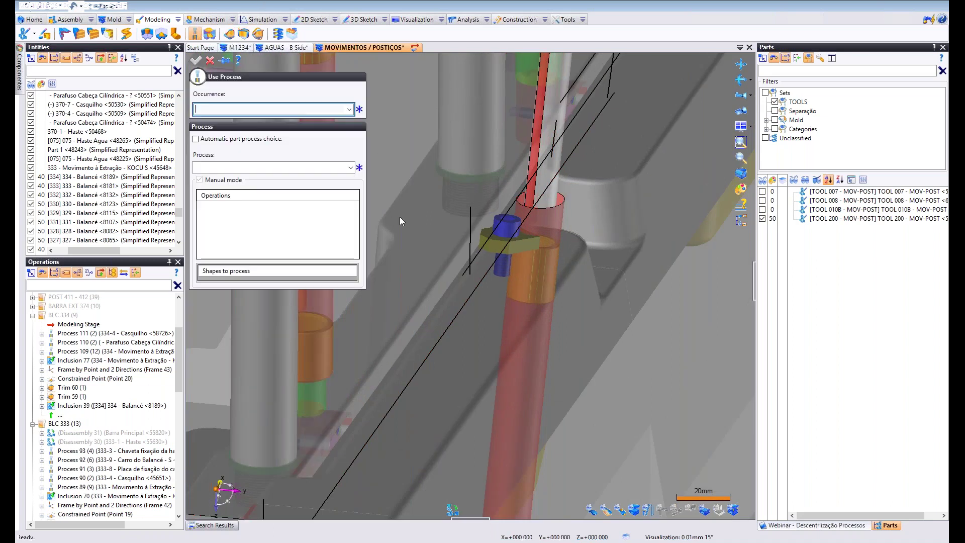
pyautogui.click(517, 242)
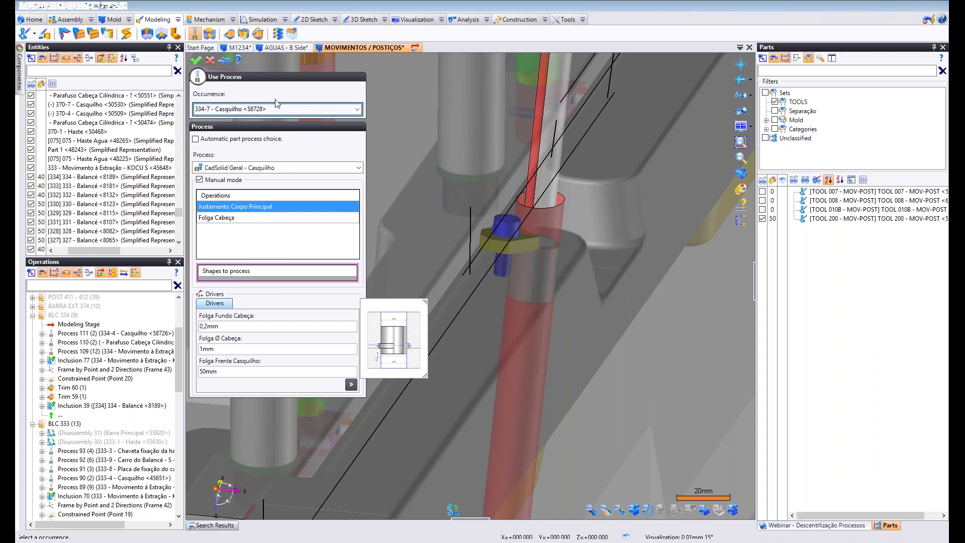
pyautogui.click(522, 242)
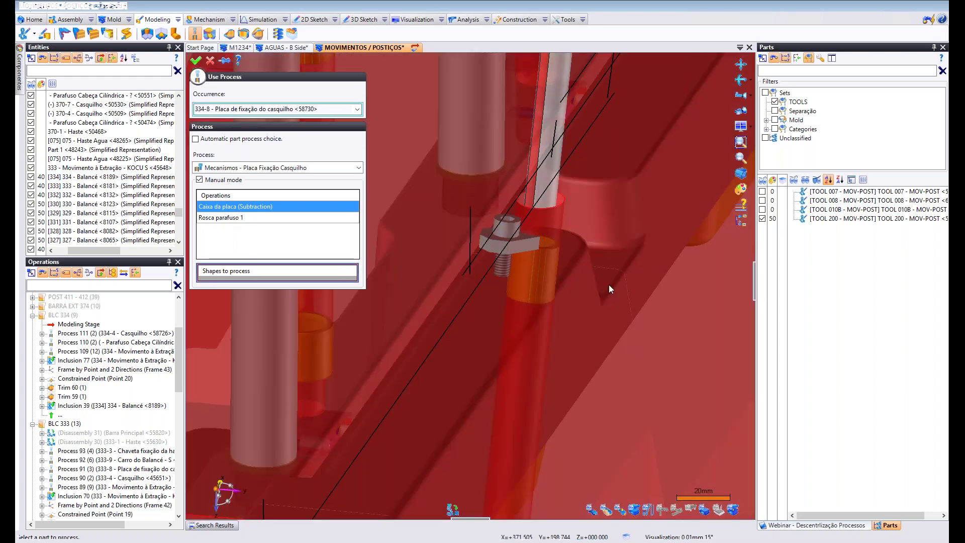
# Apply the plate's Caixa da placa (Subtraction) and Rosca parafuso 1 operations to TOOL 200 - MOV-POST and complete the process.
pyautogui.click(608, 285)
pyautogui.click(237, 217)
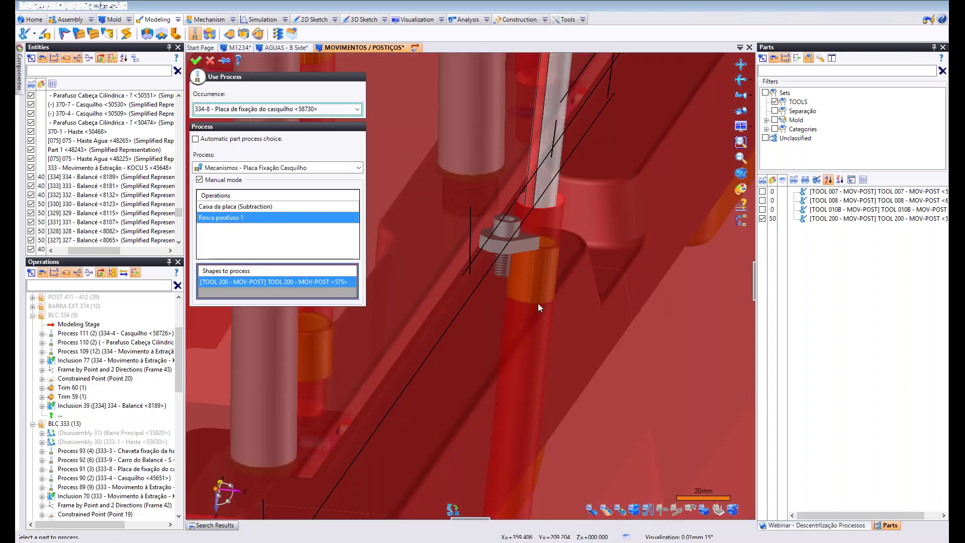
pyautogui.rightClick(441, 297)
pyautogui.click(453, 303)
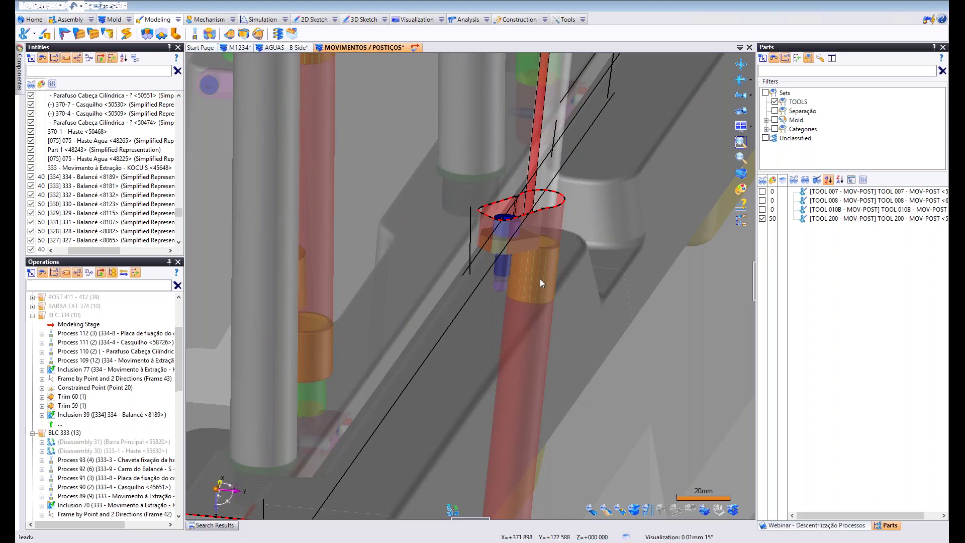
# Activate the frozen Disassembly 31 (Barra Principal) and Disassembly 30 (333-1 - Haste) operations in the BLC 333 folder.
pyautogui.moveTo(539, 280); pyautogui.dragTo(508, 324, button='middle')
pyautogui.scroll(-5, 549, 297)
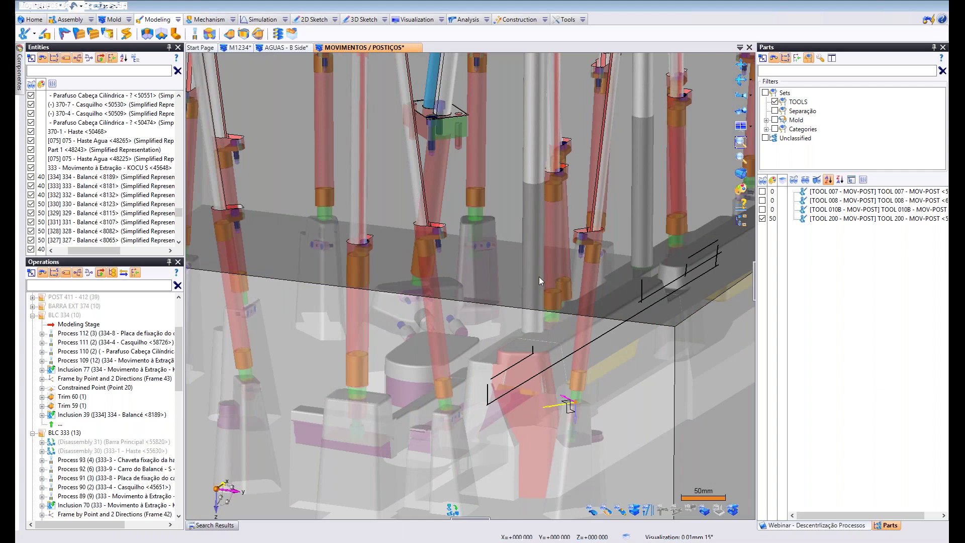
pyautogui.scroll(-5, 538, 276)
pyautogui.scroll(4, 537, 266)
pyautogui.scroll(2, 536, 265)
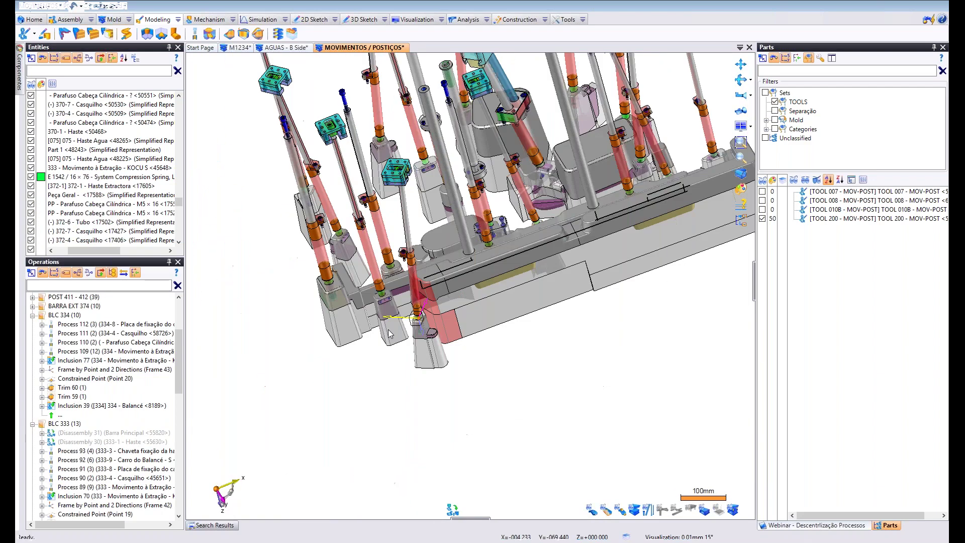
pyautogui.scroll(5, 321, 272)
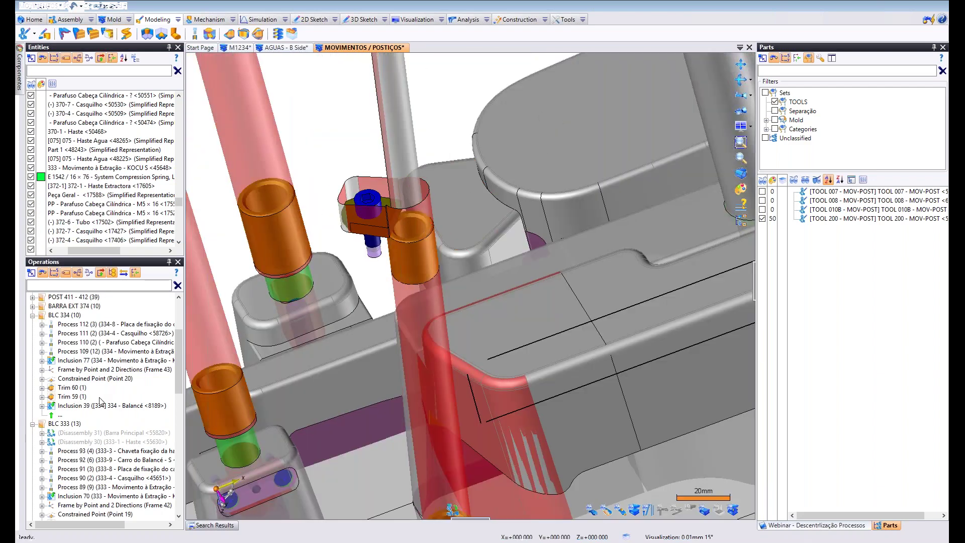
pyautogui.click(106, 433)
pyautogui.keyDown('shift'); pyautogui.click(97, 442); pyautogui.keyUp('shift')
pyautogui.rightClick(95, 443)
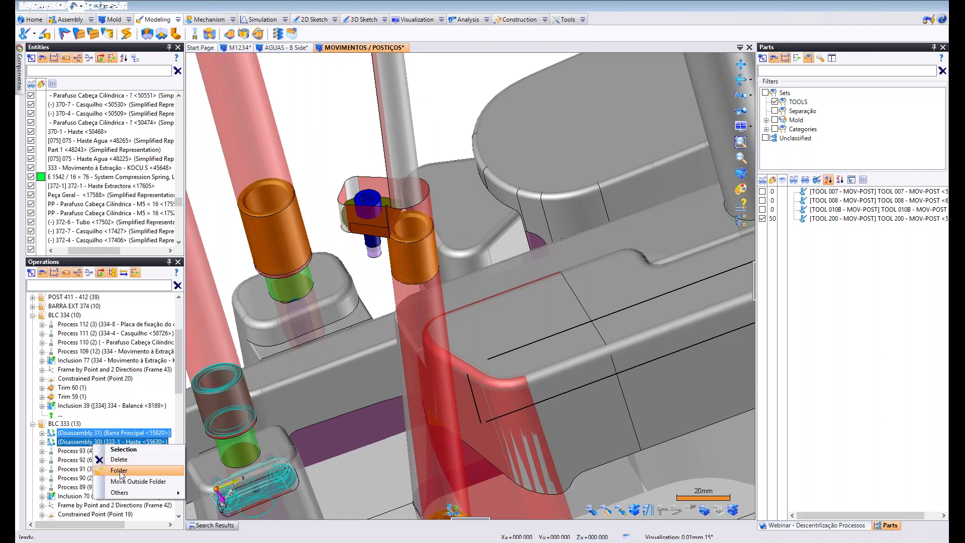
pyautogui.moveTo(131, 494)
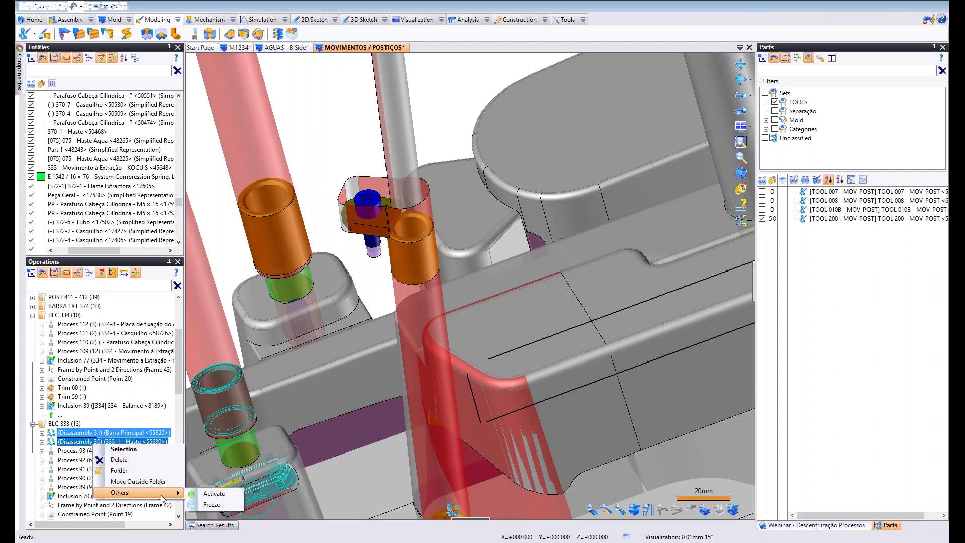
pyautogui.click(186, 496)
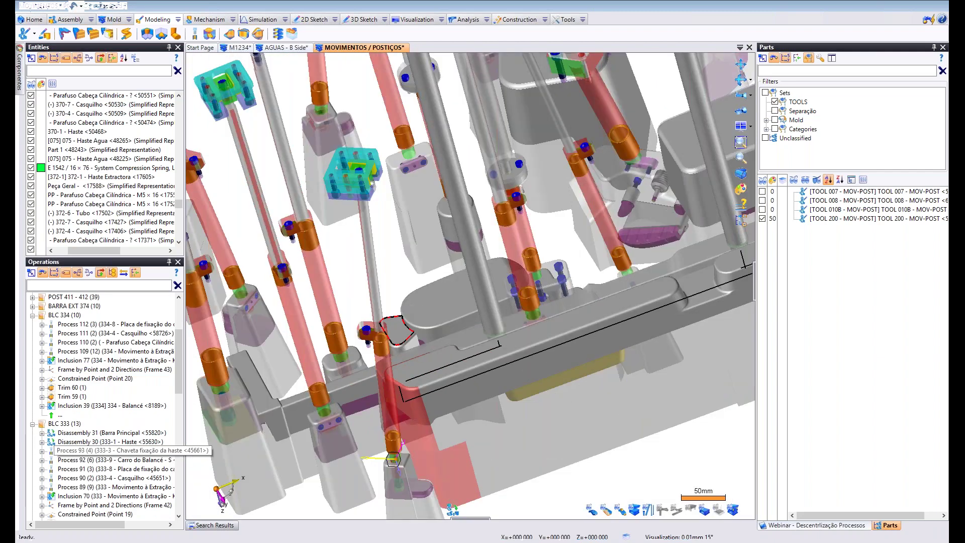
# Check the machined 334 rod, bushings and fixing plate, and save the MOVIMENTOS / POSTIÇOS document.
pyautogui.moveTo(396, 332); pyautogui.dragTo(395, 303, button='middle')
pyautogui.scroll(-2, 395, 303)
pyautogui.scroll(4, 411, 415)
pyautogui.scroll(2, 411, 416)
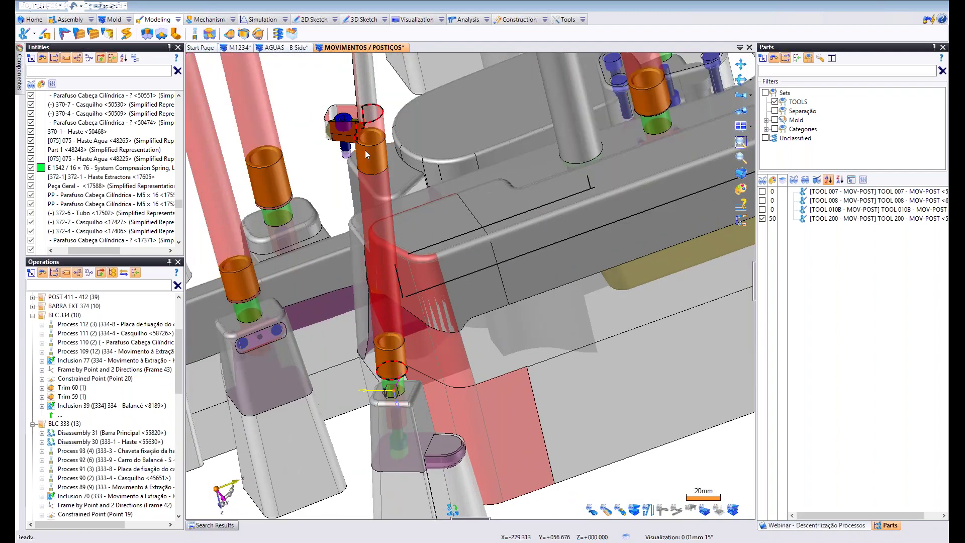
pyautogui.click(348, 135)
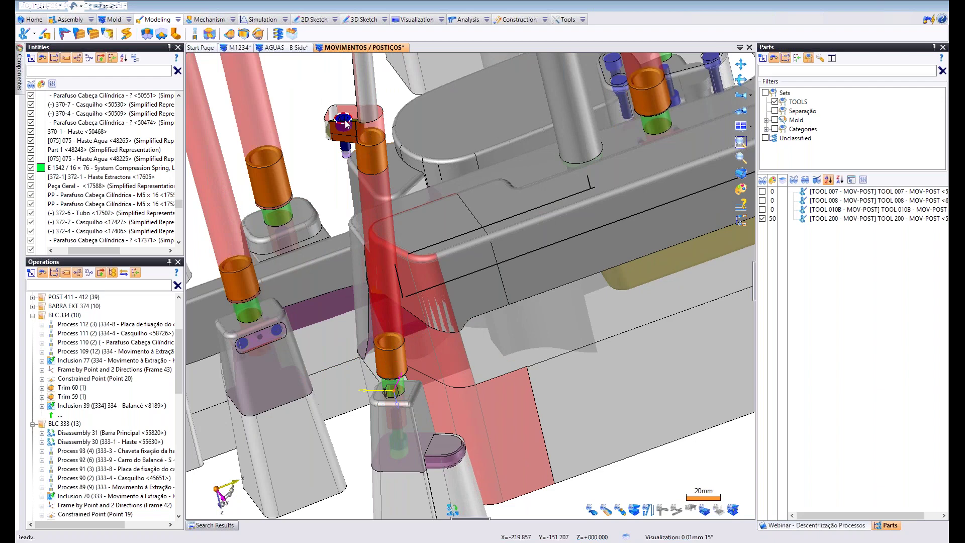
pyautogui.scroll(-5, 376, 266)
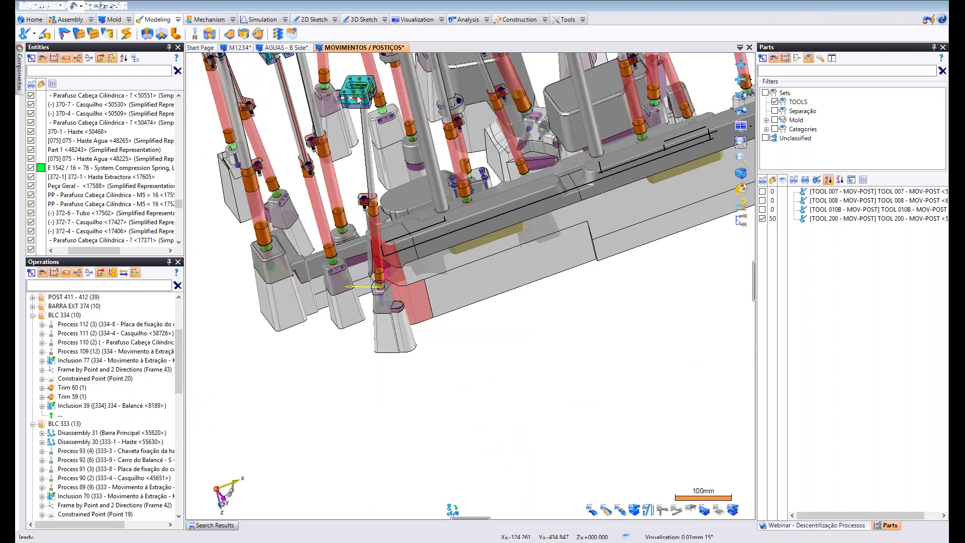
pyautogui.rightClick(362, 48)
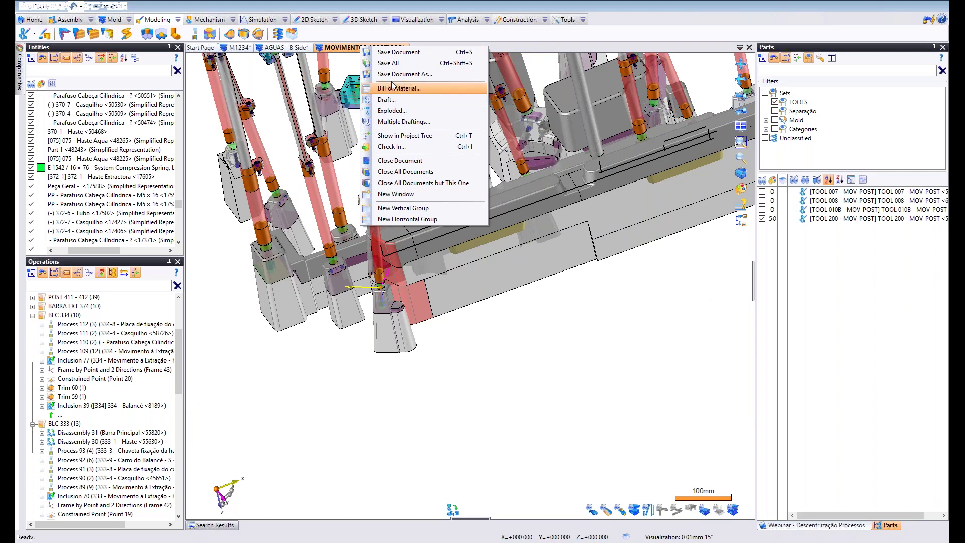
pyautogui.click(398, 52)
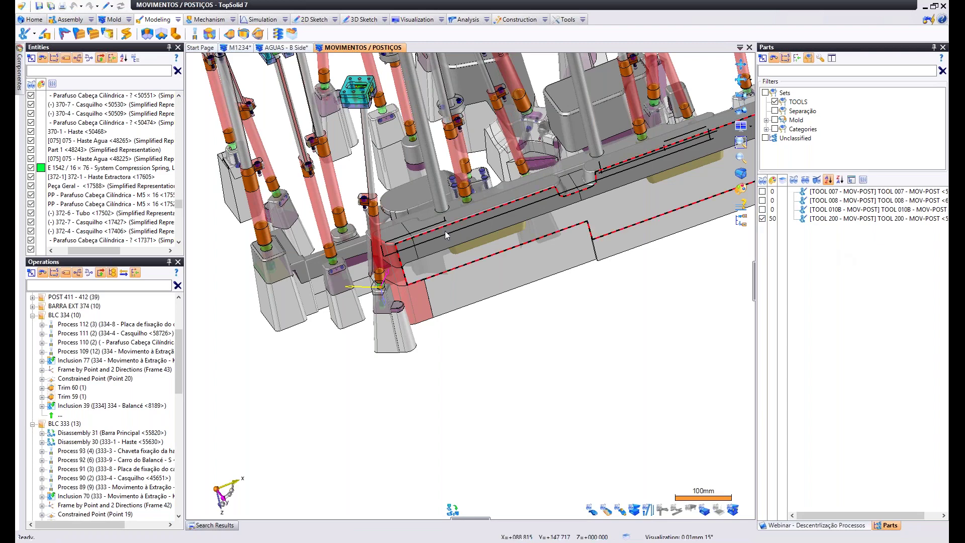
# Switch to the M1234 mold assembly and show its movement components around the small corner lifter.
pyautogui.moveTo(445, 231); pyautogui.dragTo(495, 289, button='middle')
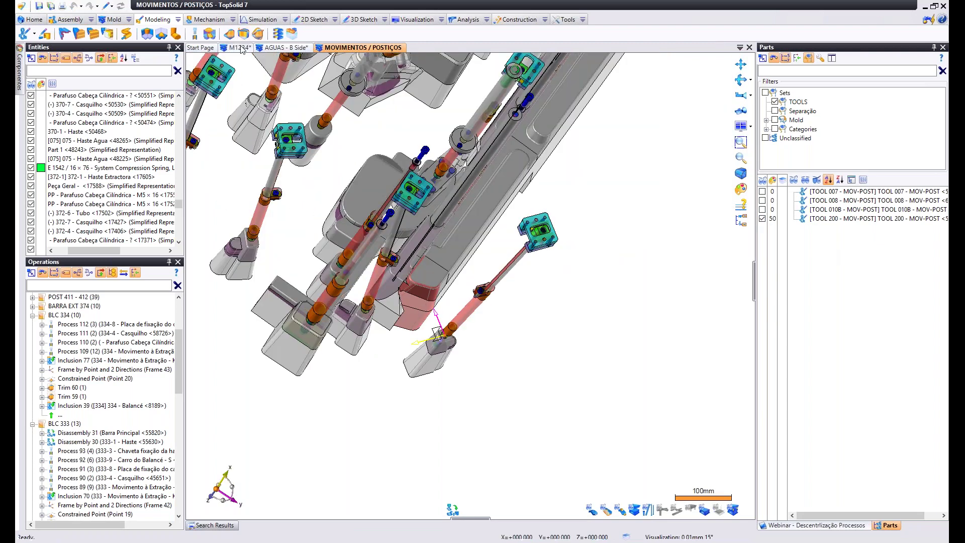
pyautogui.click(240, 49)
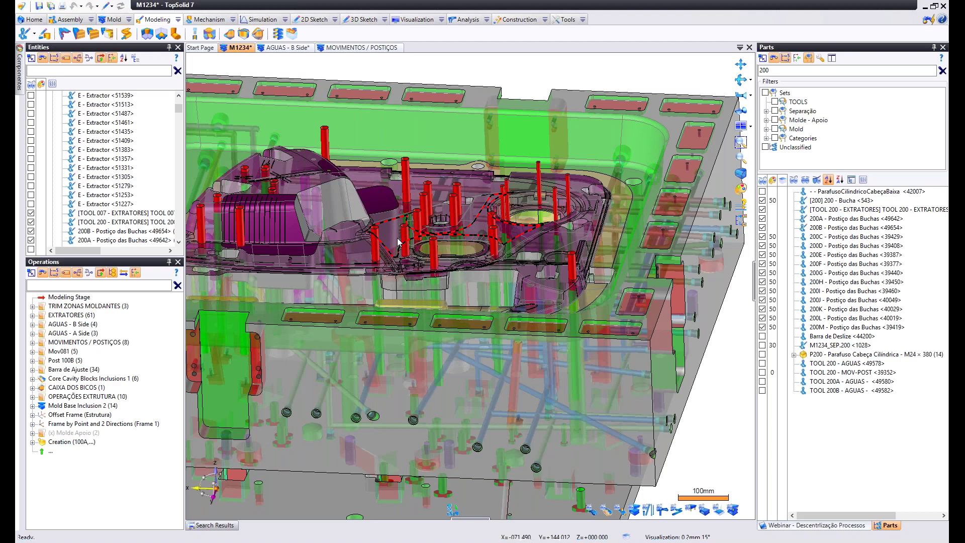
pyautogui.scroll(-3, 396, 238)
pyautogui.moveTo(417, 239); pyautogui.dragTo(390, 249, button='middle')
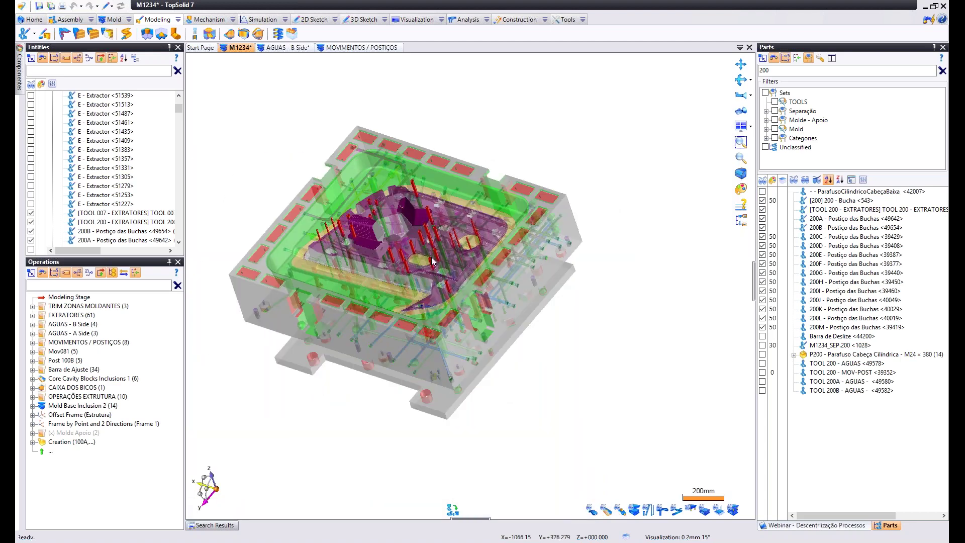
pyautogui.scroll(4, 390, 235)
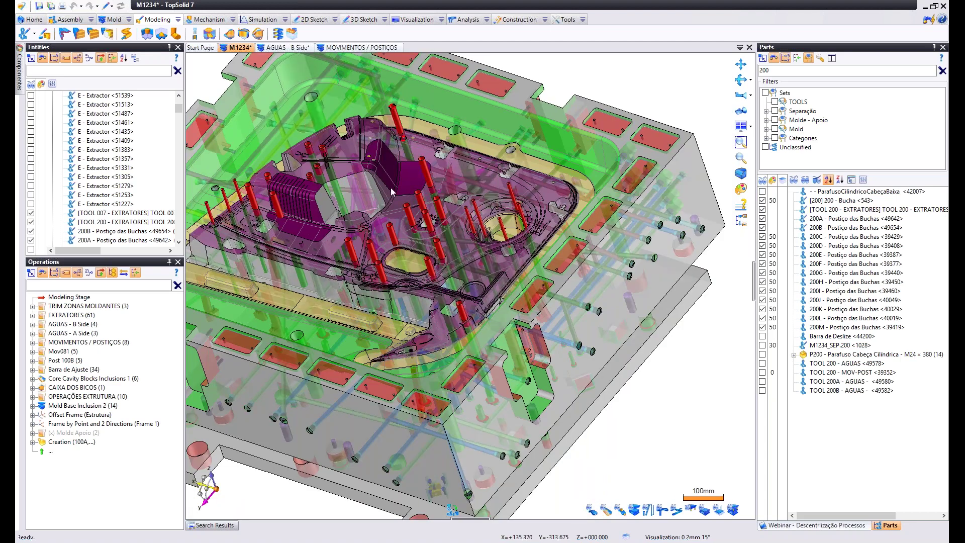
pyautogui.moveTo(404, 327); pyautogui.dragTo(418, 382, button='middle')
pyautogui.scroll(4, 418, 382)
pyautogui.moveTo(415, 312); pyautogui.dragTo(405, 330, button='middle')
pyautogui.moveTo(377, 371); pyautogui.dragTo(418, 334, button='middle')
pyautogui.click(621, 512)
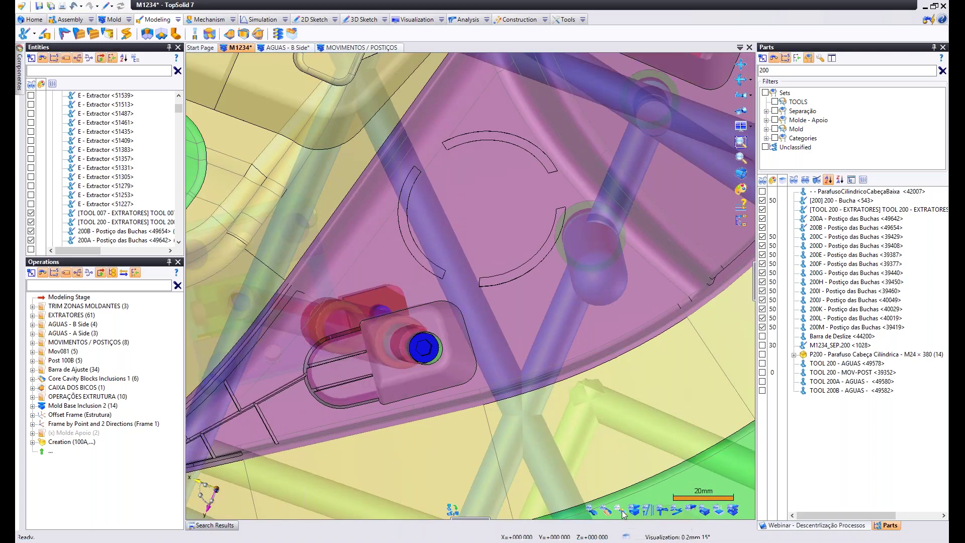
# Examine the corner lifter's rod, bushing and screw and the related pockets on the underside of the M1234 mold.
pyautogui.scroll(3, 373, 300)
pyautogui.scroll(-4, 402, 313)
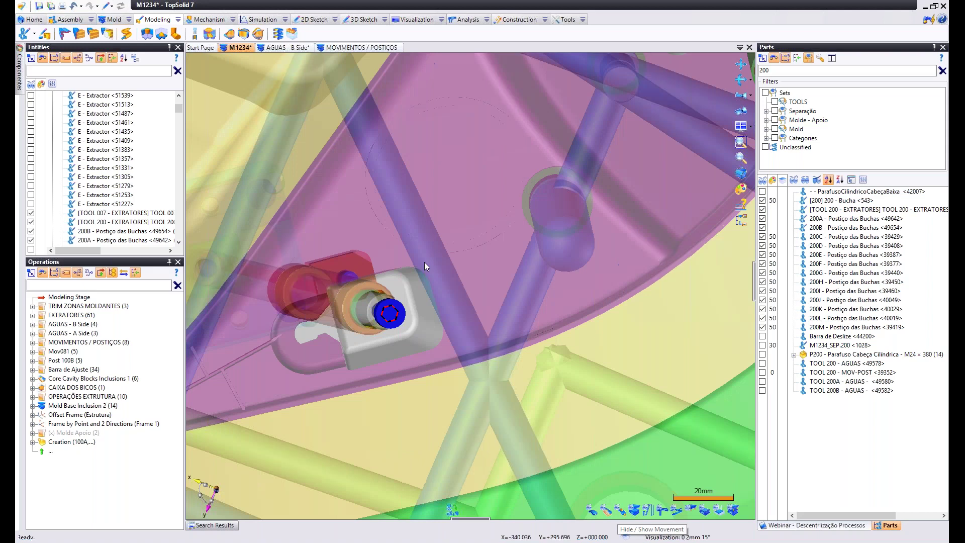
pyautogui.scroll(3, 423, 290)
pyautogui.moveTo(423, 291); pyautogui.dragTo(408, 214, button='middle')
pyautogui.scroll(-6, 437, 324)
pyautogui.moveTo(453, 357); pyautogui.dragTo(467, 329, button='middle')
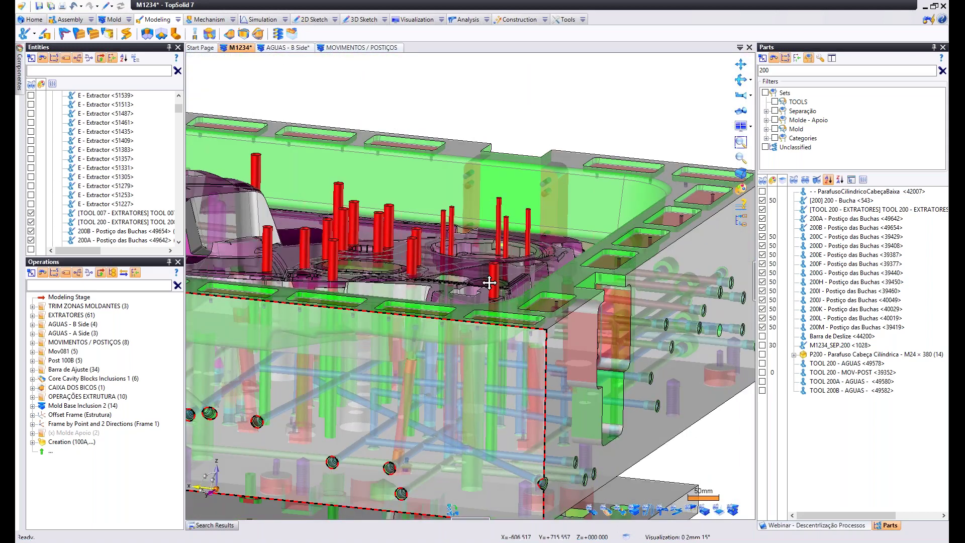
pyautogui.moveTo(490, 282); pyautogui.dragTo(493, 252, button='middle')
pyautogui.moveTo(446, 331); pyautogui.dragTo(376, 329, button='middle')
pyautogui.moveTo(357, 506); pyautogui.dragTo(497, 287, button='middle')
pyautogui.scroll(5, 401, 411)
pyautogui.scroll(-4, 495, 290)
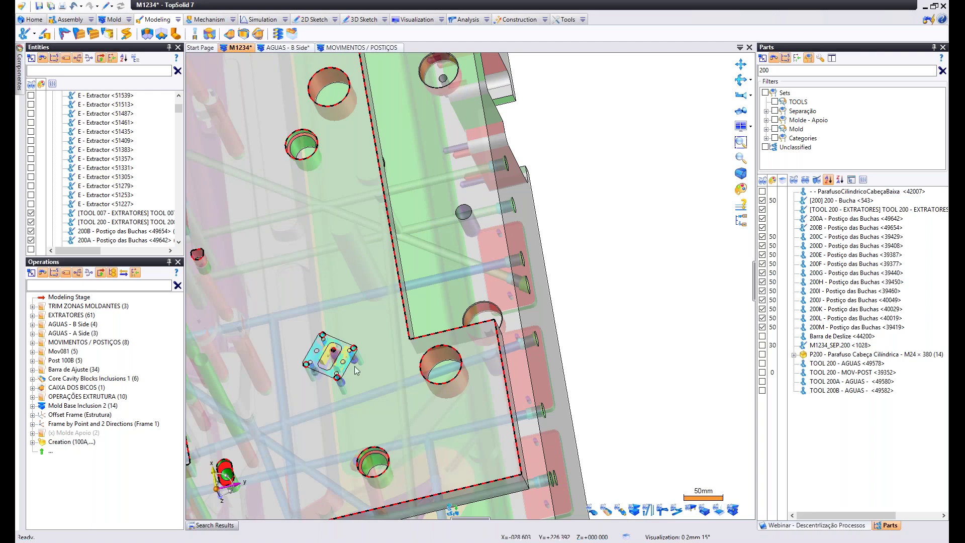
pyautogui.moveTo(361, 362)
pyautogui.mouseDown(button='middle')
pyautogui.moveTo(331, 366)
pyautogui.moveTo(361, 366)
pyautogui.mouseUp(button='middle')
pyautogui.scroll(-4, 360, 360)
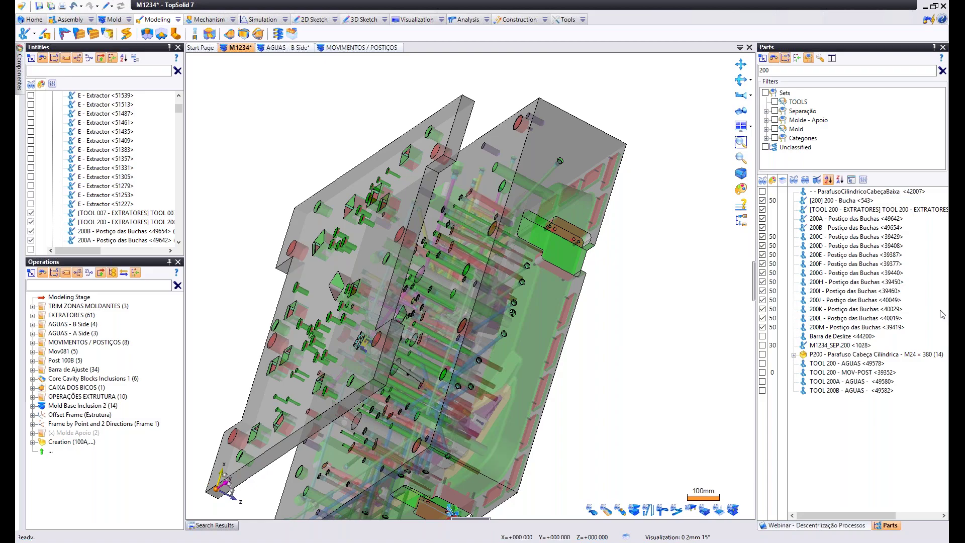
# Switch to the PowerPoint webinar presentation, start the slideshow from the beginning and advance to the slide on distributing processes across assembly files.
pyautogui.click(949, 251)
pyautogui.click(836, 267)
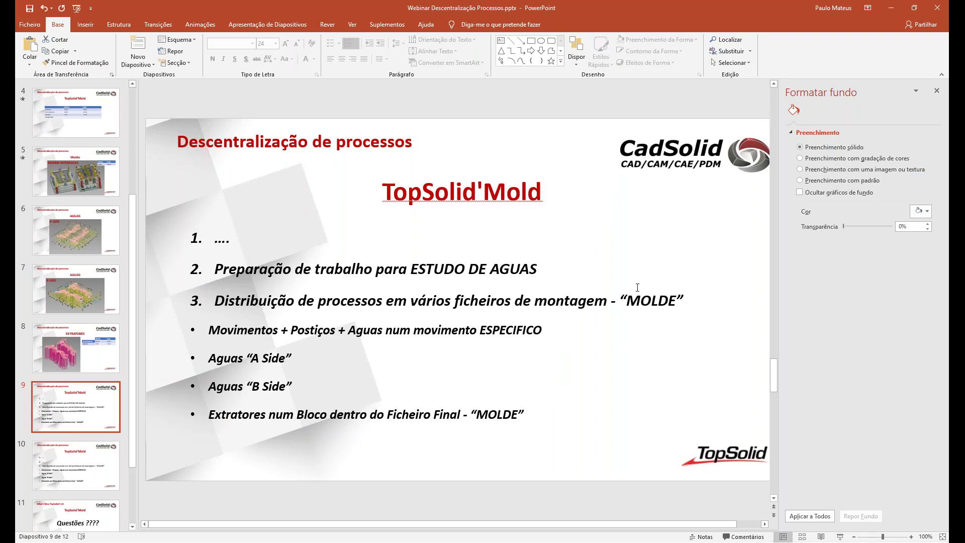
pyautogui.press('F5')
pyautogui.press('Right')
pyautogui.press('Right')
pyautogui.press('Right')
pyautogui.press('Right')
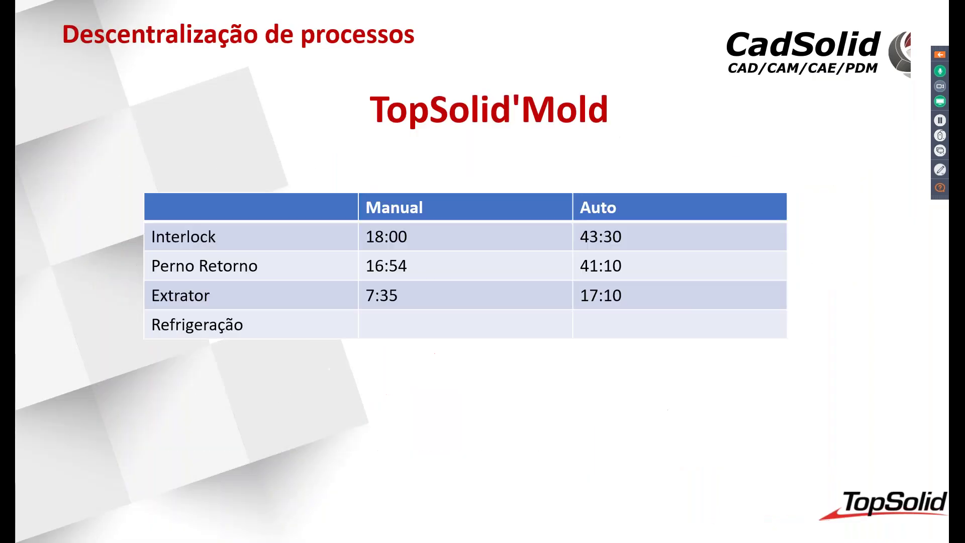
pyautogui.press('Right')
pyautogui.press('Right')
pyautogui.press('Right')
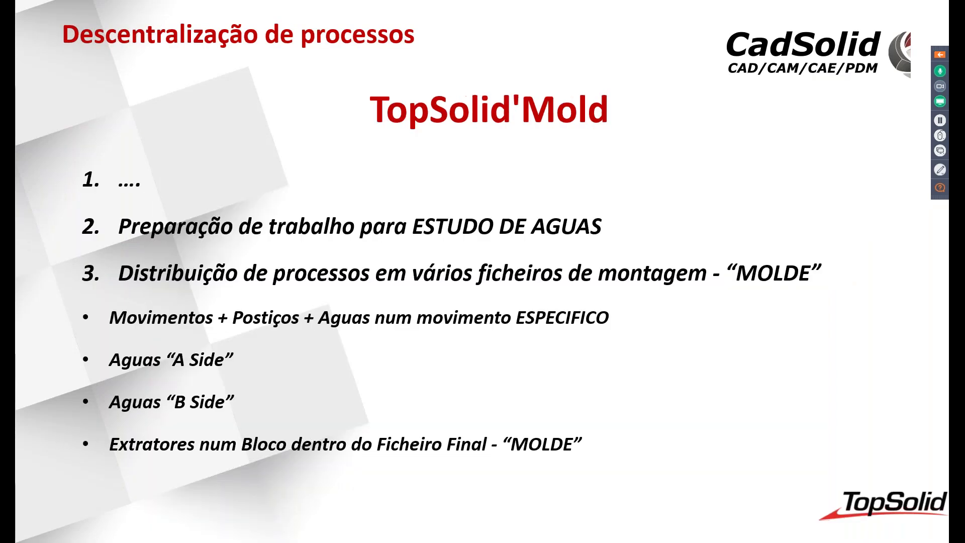